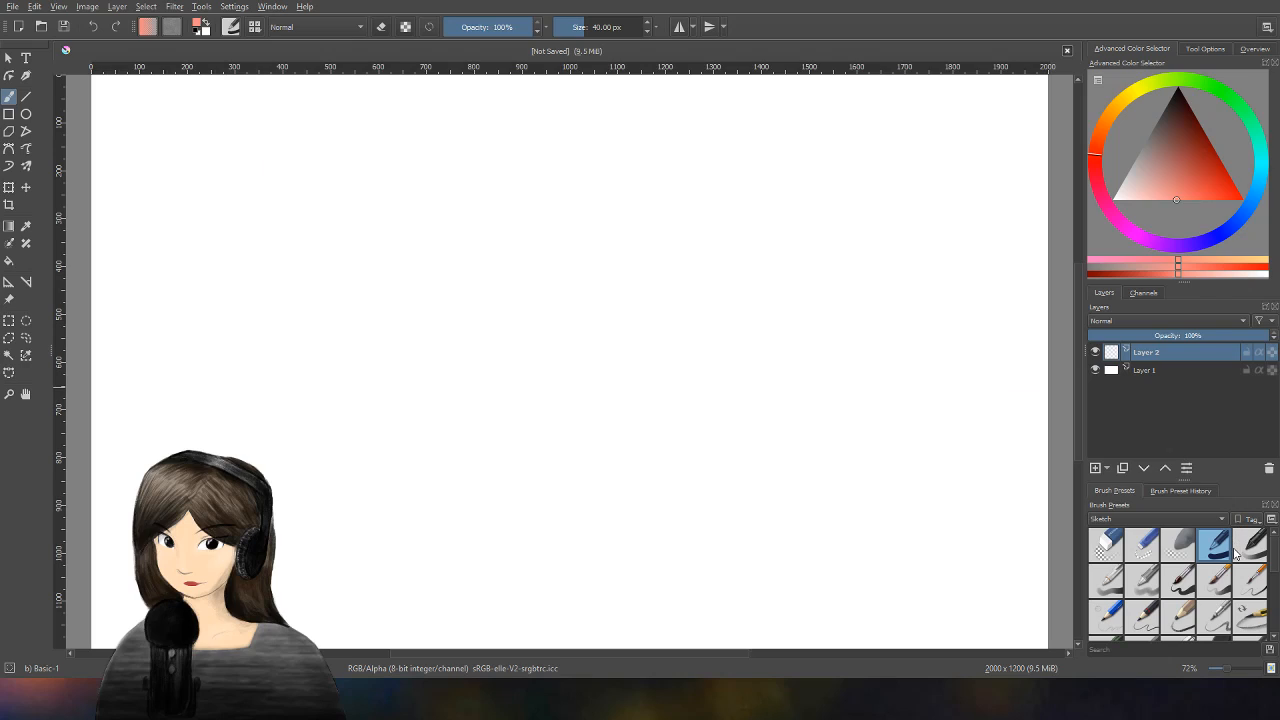
Set the painting colour to pure red and try test strokes with the Blender Smear brush, changing its size to 23.32 px
{"action": "left_click_drag", "start_coordinate": [1183, 207], "coordinate": [1265, 222]}
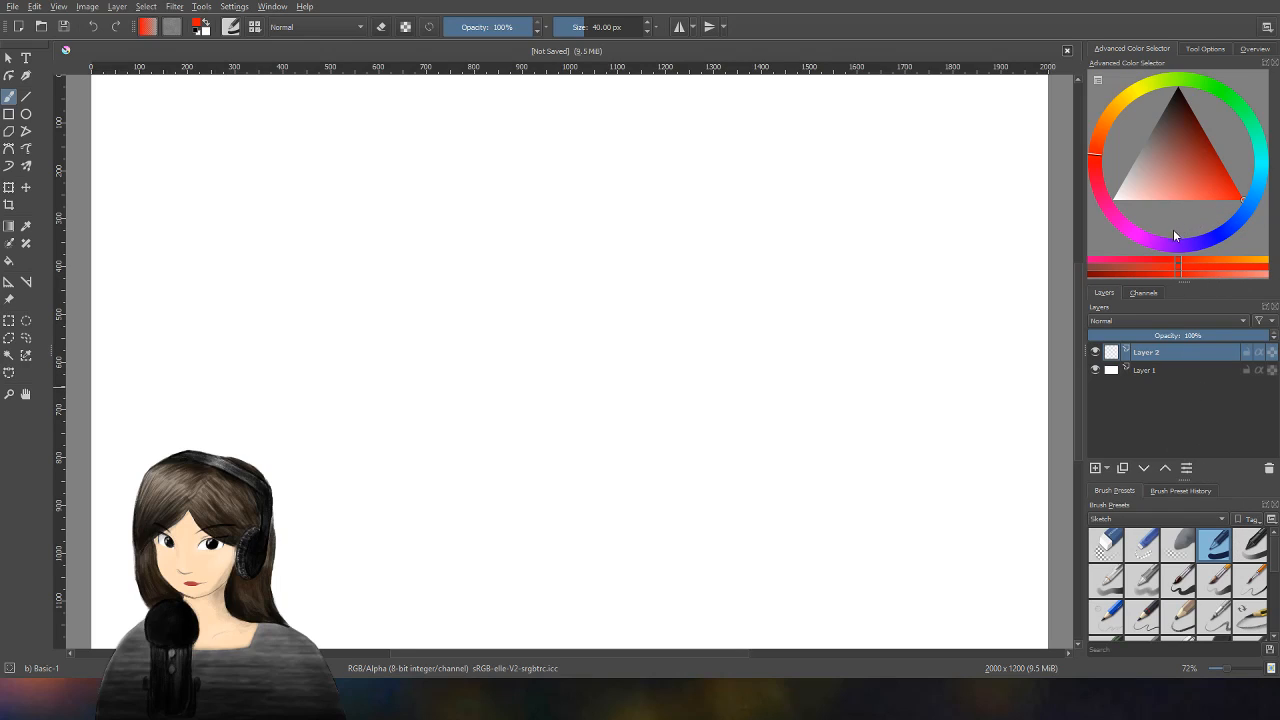
{"action": "key", "text": "/"}
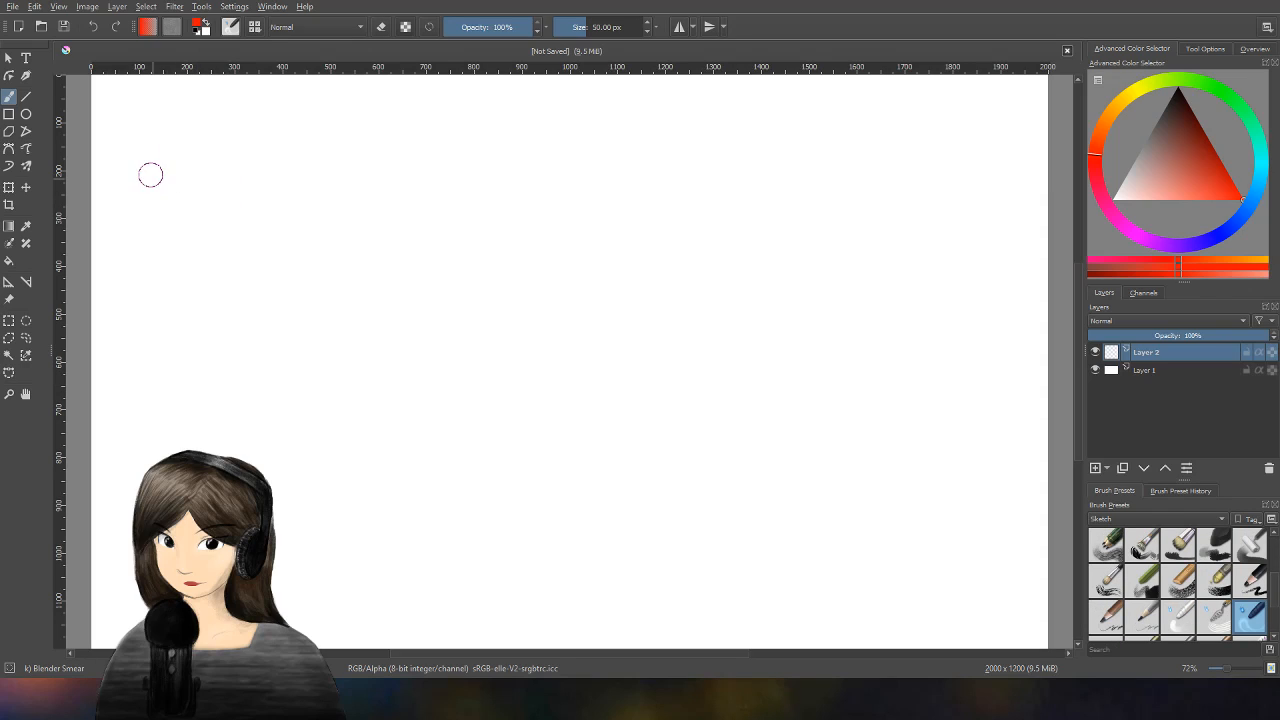
{"action": "left_click", "coordinate": [565, 28]}
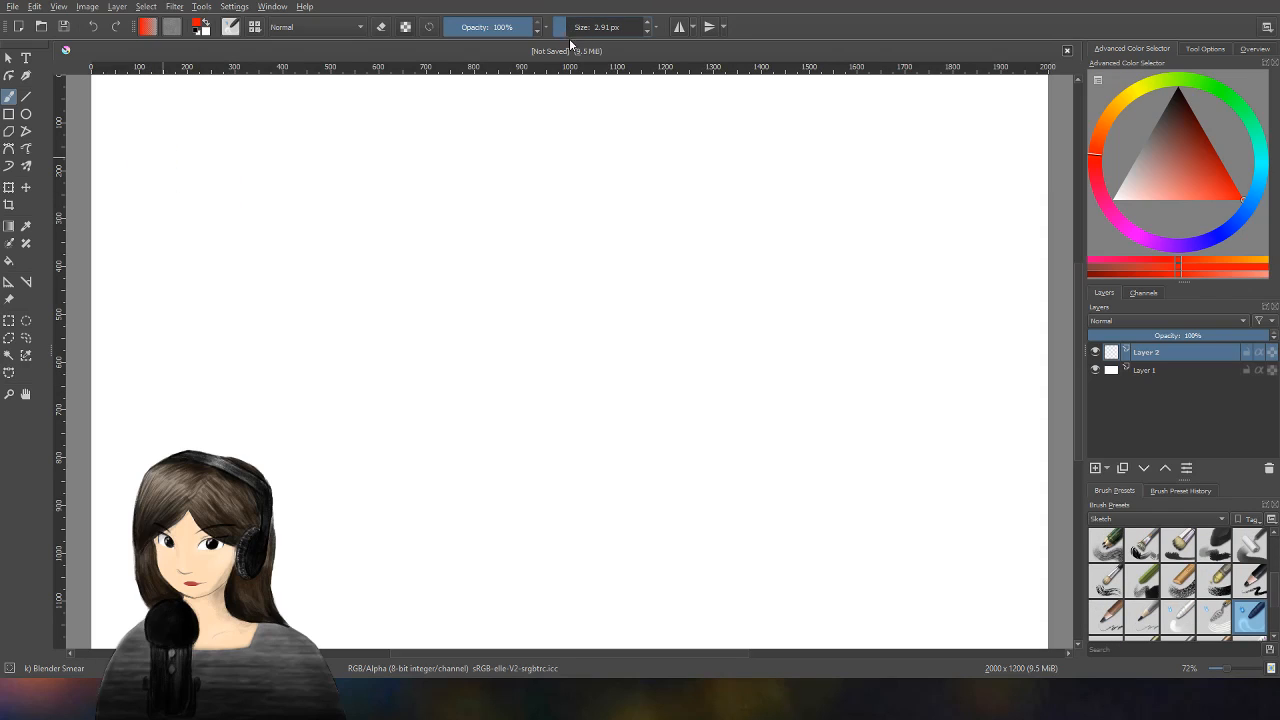
{"action": "left_click_drag", "start_coordinate": [190, 260], "coordinate": [190, 233]}
{"action": "left_click_drag", "start_coordinate": [396, 182], "coordinate": [398, 232]}
{"action": "left_click", "coordinate": [383, 29]}
{"action": "left_click", "coordinate": [578, 27]}
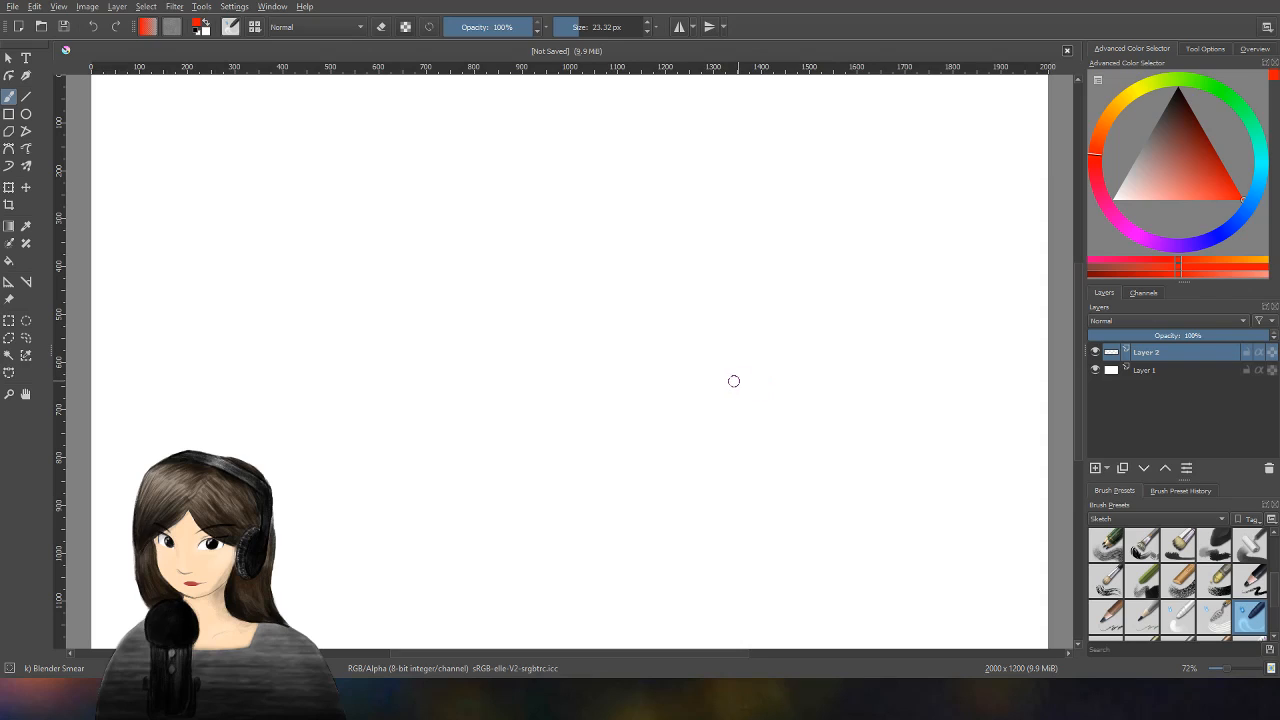
Switch to the Pencil-3 Large 4B brush, test it with a short scribble on the canvas and undo the scribble
{"action": "right_click", "coordinate": [736, 416]}
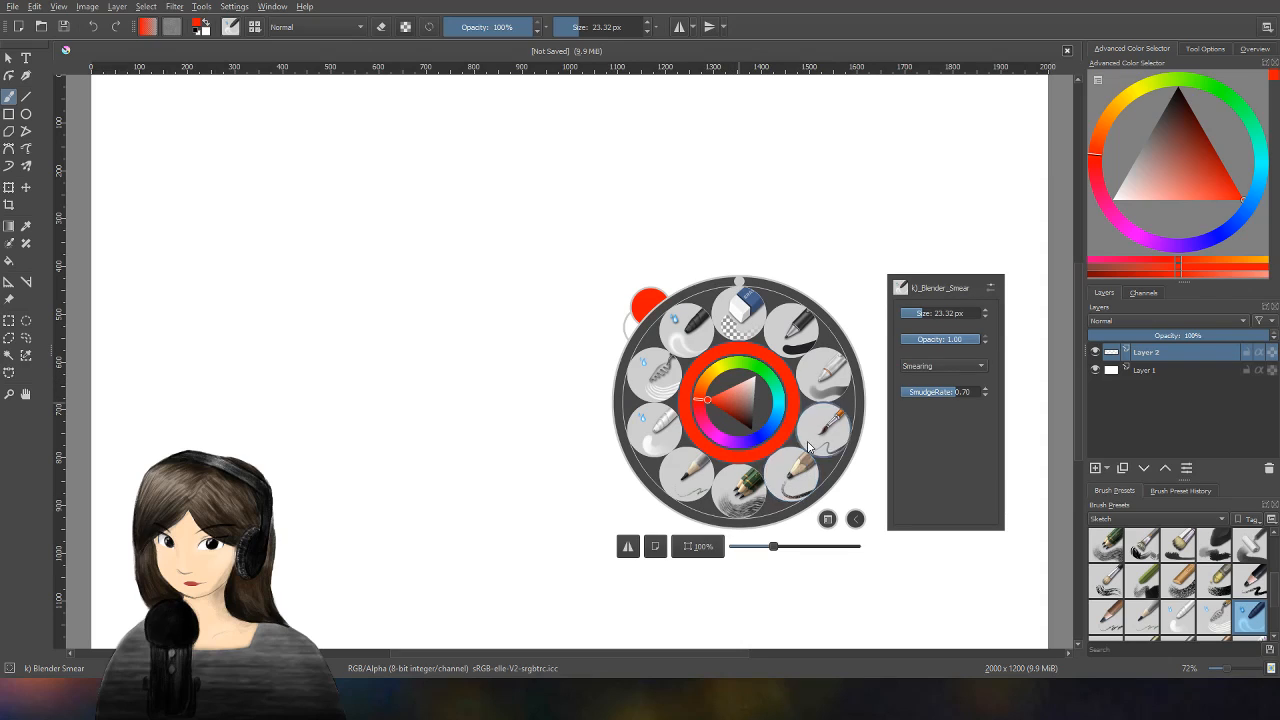
{"action": "left_click", "coordinate": [789, 476]}
{"action": "left_click_drag", "start_coordinate": [700, 355], "coordinate": [716, 381]}
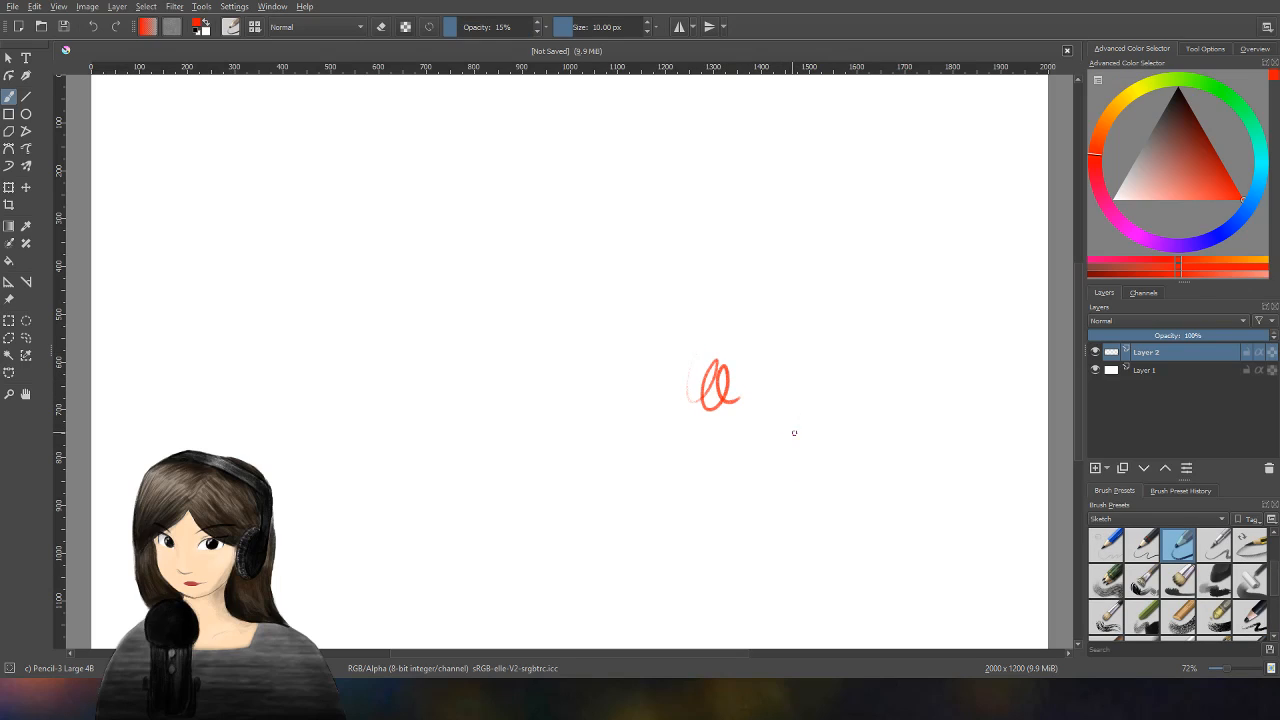
{"action": "key", "text": "ctrl+z"}
Handwrite "program KRITA" in red in the canvas's upper-left corner and underline "KRITA"
{"action": "mouse_move", "coordinate": [128, 158]}
{"action": "left_mouse_down"}
{"action": "mouse_move", "coordinate": [138, 197]}
{"action": "mouse_move", "coordinate": [128, 172]}
{"action": "mouse_move", "coordinate": [160, 146]}
{"action": "left_mouse_up"}
{"action": "left_click_drag", "start_coordinate": [176, 138], "coordinate": [170, 172]}
{"action": "mouse_move", "coordinate": [180, 150]}
{"action": "left_mouse_down"}
{"action": "mouse_move", "coordinate": [238, 126]}
{"action": "mouse_move", "coordinate": [206, 164]}
{"action": "mouse_move", "coordinate": [215, 187]}
{"action": "mouse_move", "coordinate": [244, 170]}
{"action": "left_mouse_up"}
{"action": "mouse_move", "coordinate": [244, 140]}
{"action": "left_mouse_down"}
{"action": "mouse_move", "coordinate": [264, 134]}
{"action": "mouse_move", "coordinate": [262, 160]}
{"action": "left_mouse_up"}
{"action": "mouse_move", "coordinate": [266, 156]}
{"action": "left_mouse_down"}
{"action": "mouse_move", "coordinate": [288, 152]}
{"action": "mouse_move", "coordinate": [281, 144]}
{"action": "left_mouse_up"}
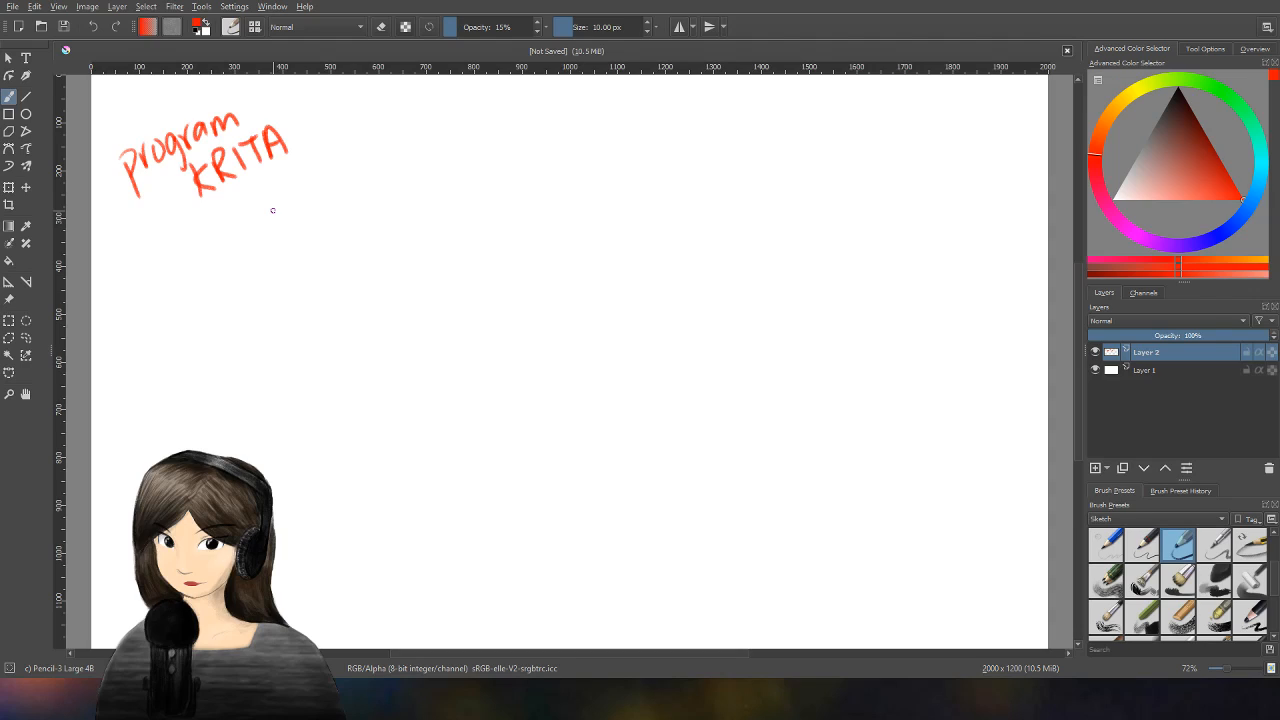
{"action": "left_click_drag", "start_coordinate": [126, 153], "coordinate": [130, 166]}
{"action": "left_click_drag", "start_coordinate": [211, 201], "coordinate": [251, 208]}
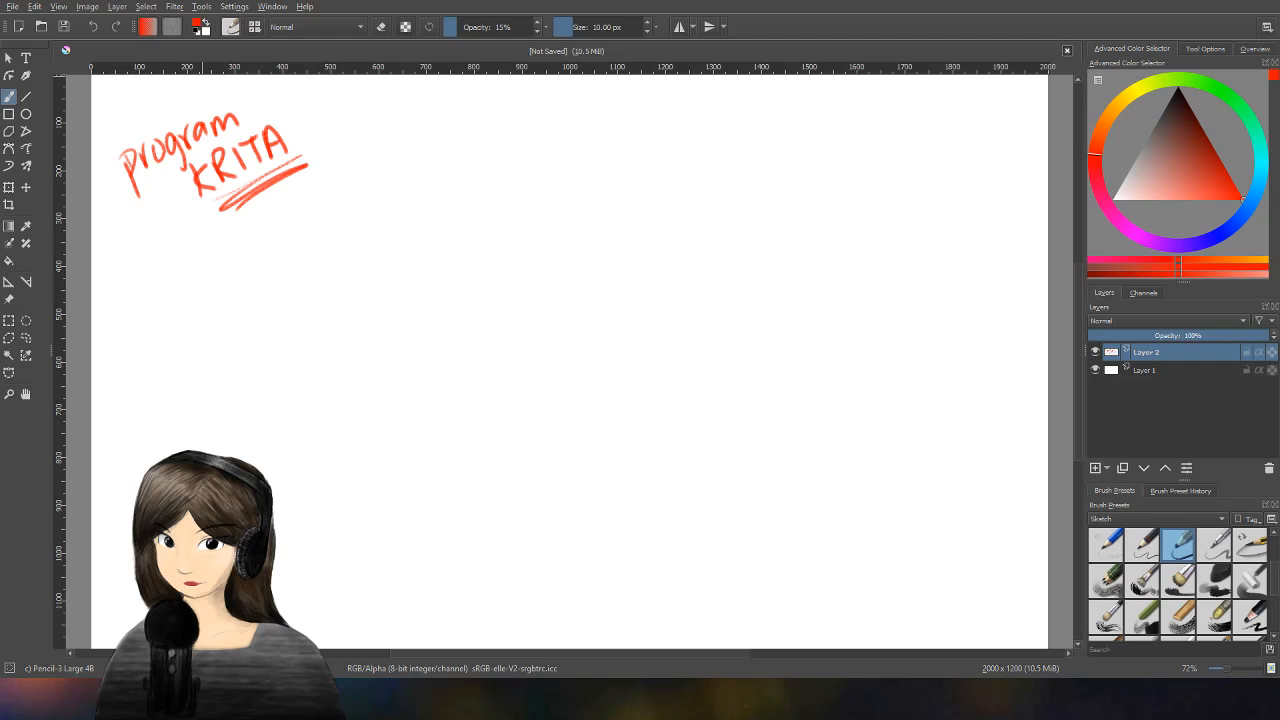
Handwrite "music suggestions?" in red near the upper middle of the canvas
{"action": "left_click_drag", "start_coordinate": [432, 160], "coordinate": [468, 156]}
{"action": "mouse_move", "coordinate": [472, 128]}
{"action": "left_mouse_down"}
{"action": "mouse_move", "coordinate": [488, 124]}
{"action": "mouse_move", "coordinate": [490, 150]}
{"action": "mouse_move", "coordinate": [513, 146]}
{"action": "left_mouse_up"}
{"action": "mouse_move", "coordinate": [534, 120]}
{"action": "left_mouse_down"}
{"action": "mouse_move", "coordinate": [530, 146]}
{"action": "mouse_move", "coordinate": [632, 150]}
{"action": "mouse_move", "coordinate": [655, 114]}
{"action": "left_mouse_up"}
{"action": "left_click_drag", "start_coordinate": [666, 110], "coordinate": [668, 138]}
{"action": "left_click_drag", "start_coordinate": [681, 94], "coordinate": [681, 126]}
{"action": "left_click_drag", "start_coordinate": [672, 118], "coordinate": [694, 128]}
{"action": "left_click_drag", "start_coordinate": [712, 114], "coordinate": [732, 128]}
{"action": "left_click_drag", "start_coordinate": [746, 106], "coordinate": [742, 134]}
{"action": "left_click_drag", "start_coordinate": [758, 100], "coordinate": [770, 130]}
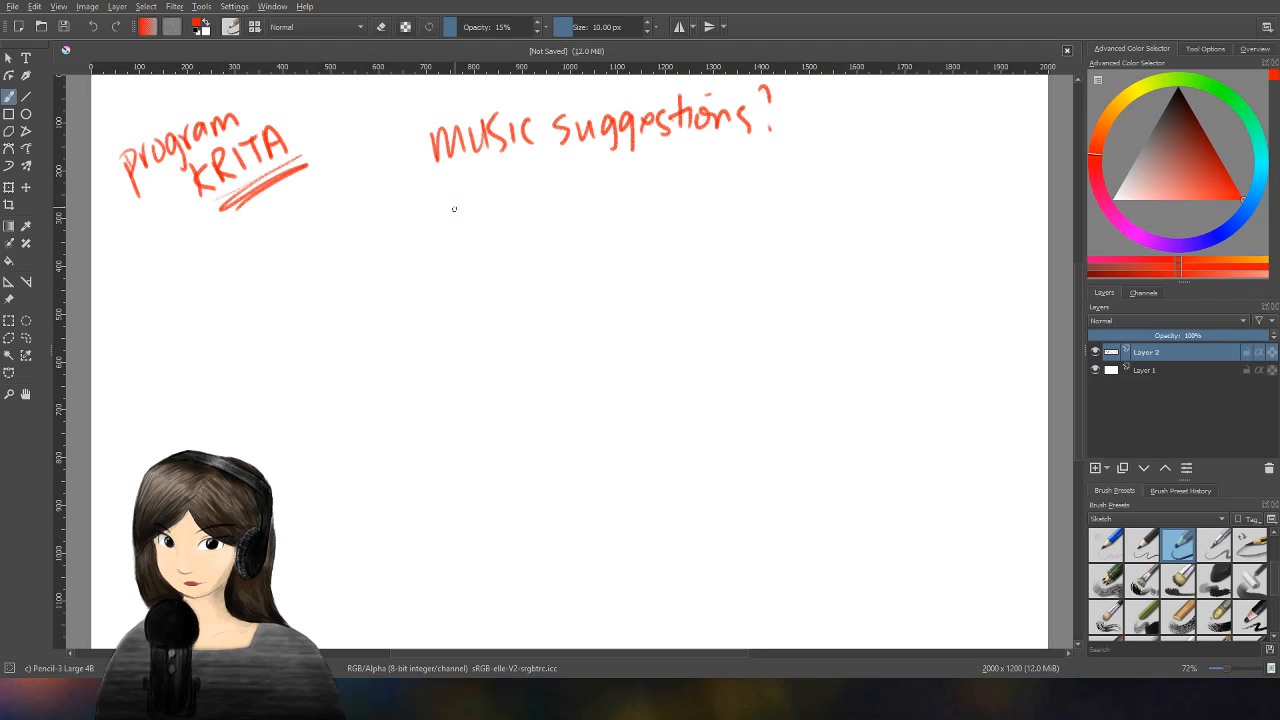
Handwrite "drawing suggestions?" in red beneath the music line
{"action": "mouse_move", "coordinate": [441, 196]}
{"action": "left_mouse_down"}
{"action": "mouse_move", "coordinate": [485, 194]}
{"action": "mouse_move", "coordinate": [498, 213]}
{"action": "mouse_move", "coordinate": [522, 191]}
{"action": "mouse_move", "coordinate": [533, 212]}
{"action": "mouse_move", "coordinate": [549, 196]}
{"action": "mouse_move", "coordinate": [576, 213]}
{"action": "mouse_move", "coordinate": [598, 191]}
{"action": "mouse_move", "coordinate": [652, 196]}
{"action": "mouse_move", "coordinate": [660, 217]}
{"action": "mouse_move", "coordinate": [678, 179]}
{"action": "mouse_move", "coordinate": [688, 215]}
{"action": "mouse_move", "coordinate": [701, 194]}
{"action": "mouse_move", "coordinate": [749, 195]}
{"action": "mouse_move", "coordinate": [760, 173]}
{"action": "mouse_move", "coordinate": [807, 190]}
{"action": "mouse_move", "coordinate": [849, 139]}
{"action": "mouse_move", "coordinate": [841, 168]}
{"action": "left_mouse_up"}
{"action": "left_click", "coordinate": [843, 187]}
{"action": "left_click_drag", "start_coordinate": [704, 188], "coordinate": [716, 163]}
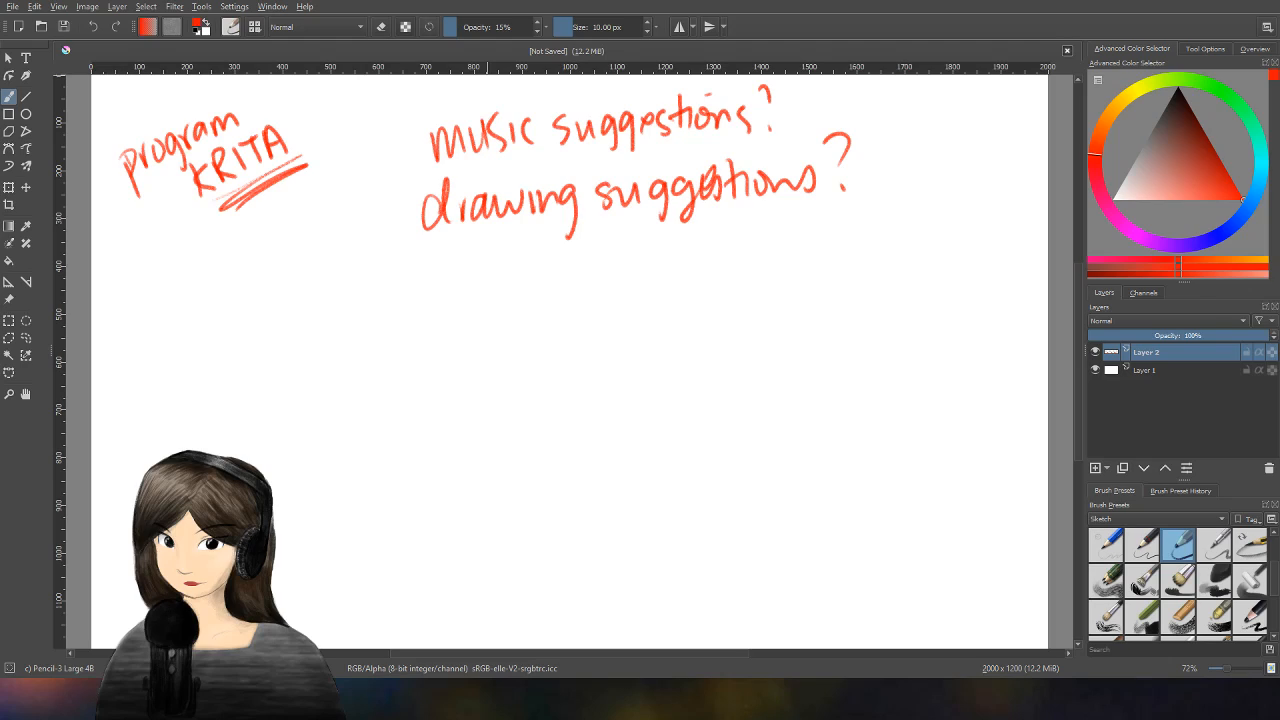
Erase over the two suggestion lines using the pencil in eraser mode at about 165 px
{"action": "left_click", "coordinate": [381, 27]}
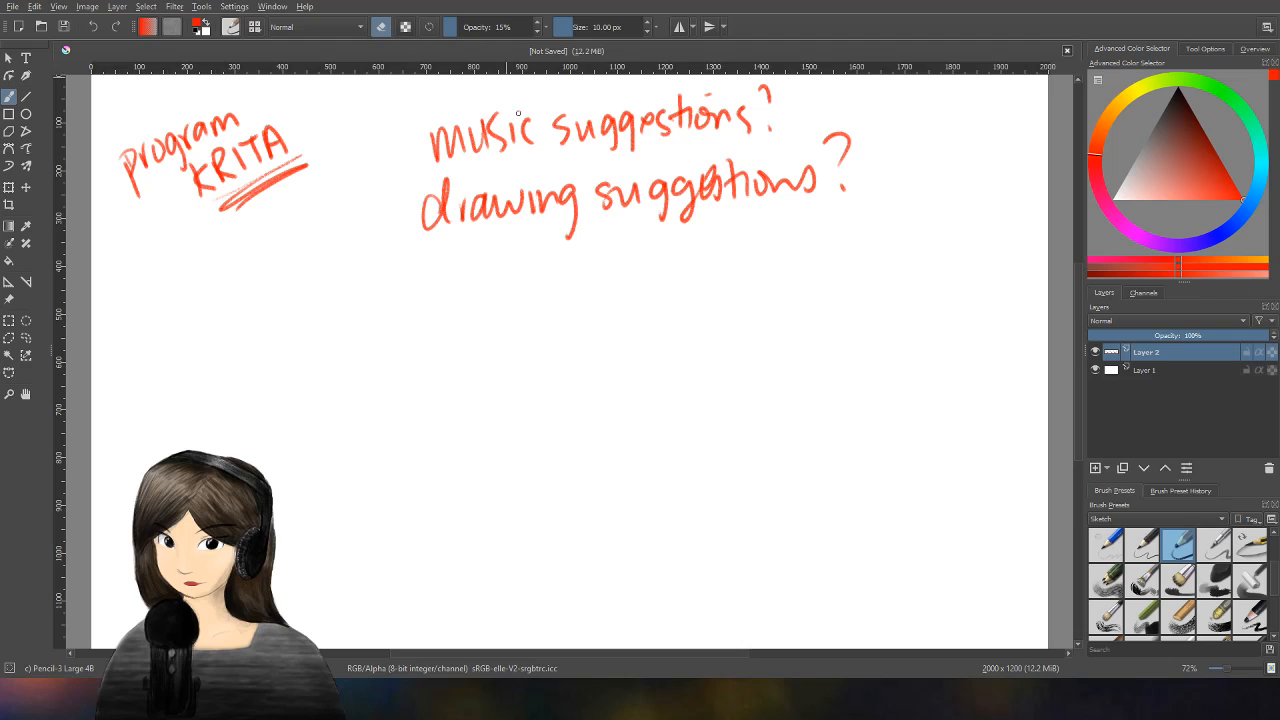
{"action": "left_click", "coordinate": [602, 27]}
{"action": "mouse_move", "coordinate": [458, 125]}
{"action": "left_mouse_down"}
{"action": "mouse_move", "coordinate": [436, 170]}
{"action": "mouse_move", "coordinate": [477, 123]}
{"action": "mouse_move", "coordinate": [464, 109]}
{"action": "mouse_move", "coordinate": [510, 100]}
{"action": "mouse_move", "coordinate": [546, 116]}
{"action": "mouse_move", "coordinate": [509, 168]}
{"action": "mouse_move", "coordinate": [511, 216]}
{"action": "mouse_move", "coordinate": [573, 194]}
{"action": "mouse_move", "coordinate": [604, 229]}
{"action": "mouse_move", "coordinate": [825, 144]}
{"action": "mouse_move", "coordinate": [820, 203]}
{"action": "left_mouse_up"}
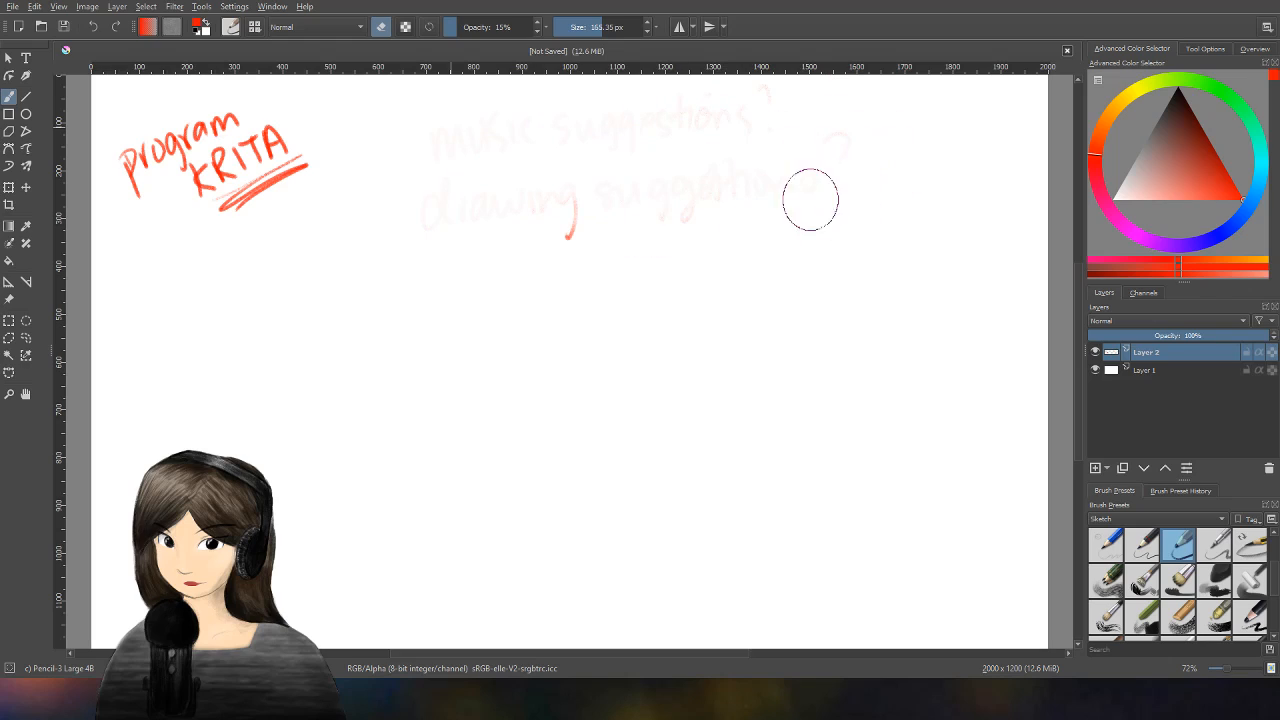
Erase the remaining traces of the two suggestion lines with the Eraser Circle brush, enlarging it to about 226 px
{"action": "scroll", "coordinate": [1180, 580], "scroll_direction": "up", "scroll_amount": 3}
{"action": "left_click", "coordinate": [1105, 545]}
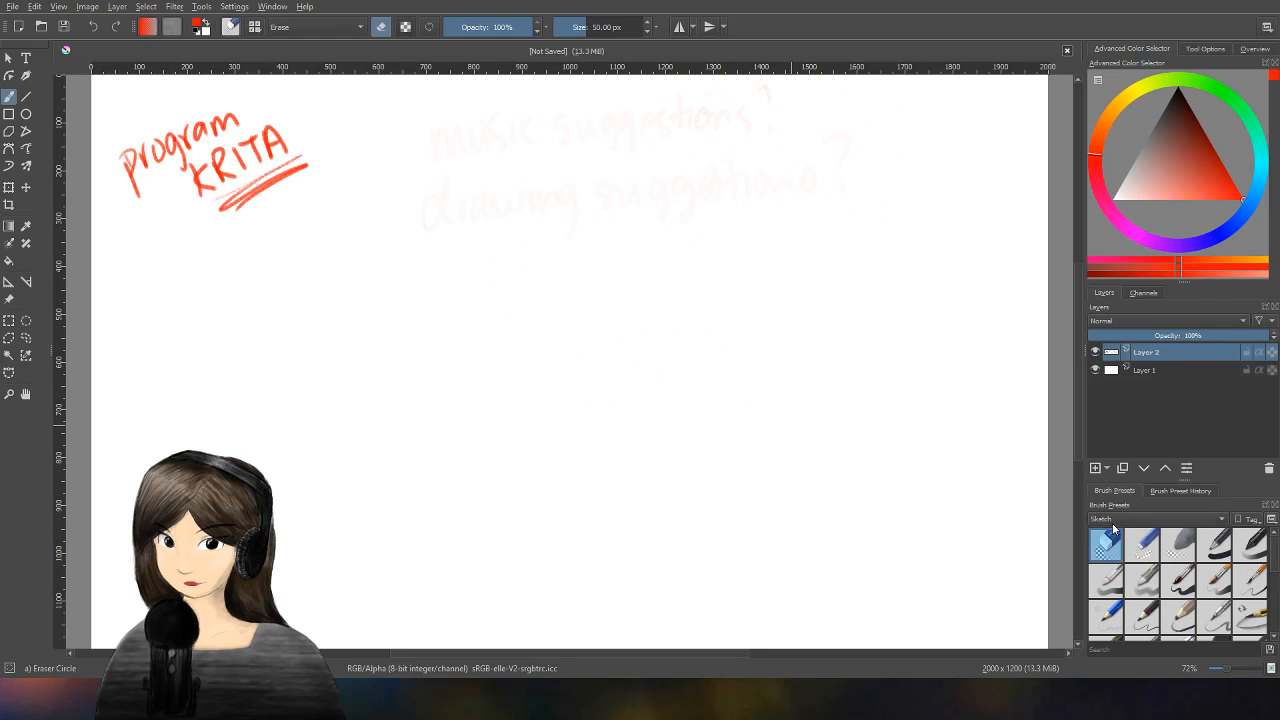
{"action": "mouse_move", "coordinate": [877, 183]}
{"action": "left_mouse_down"}
{"action": "mouse_move", "coordinate": [847, 143]}
{"action": "mouse_move", "coordinate": [827, 190]}
{"action": "mouse_move", "coordinate": [851, 128]}
{"action": "mouse_move", "coordinate": [809, 150]}
{"action": "mouse_move", "coordinate": [794, 107]}
{"action": "mouse_move", "coordinate": [667, 159]}
{"action": "mouse_move", "coordinate": [694, 167]}
{"action": "mouse_move", "coordinate": [724, 208]}
{"action": "mouse_move", "coordinate": [630, 189]}
{"action": "mouse_move", "coordinate": [446, 245]}
{"action": "mouse_move", "coordinate": [421, 206]}
{"action": "left_mouse_up"}
{"action": "left_click", "coordinate": [608, 27]}
Add a new paint layer above the lettering layer and make it the active layer
{"action": "left_click", "coordinate": [1095, 467]}
{"action": "left_click", "coordinate": [1145, 372]}
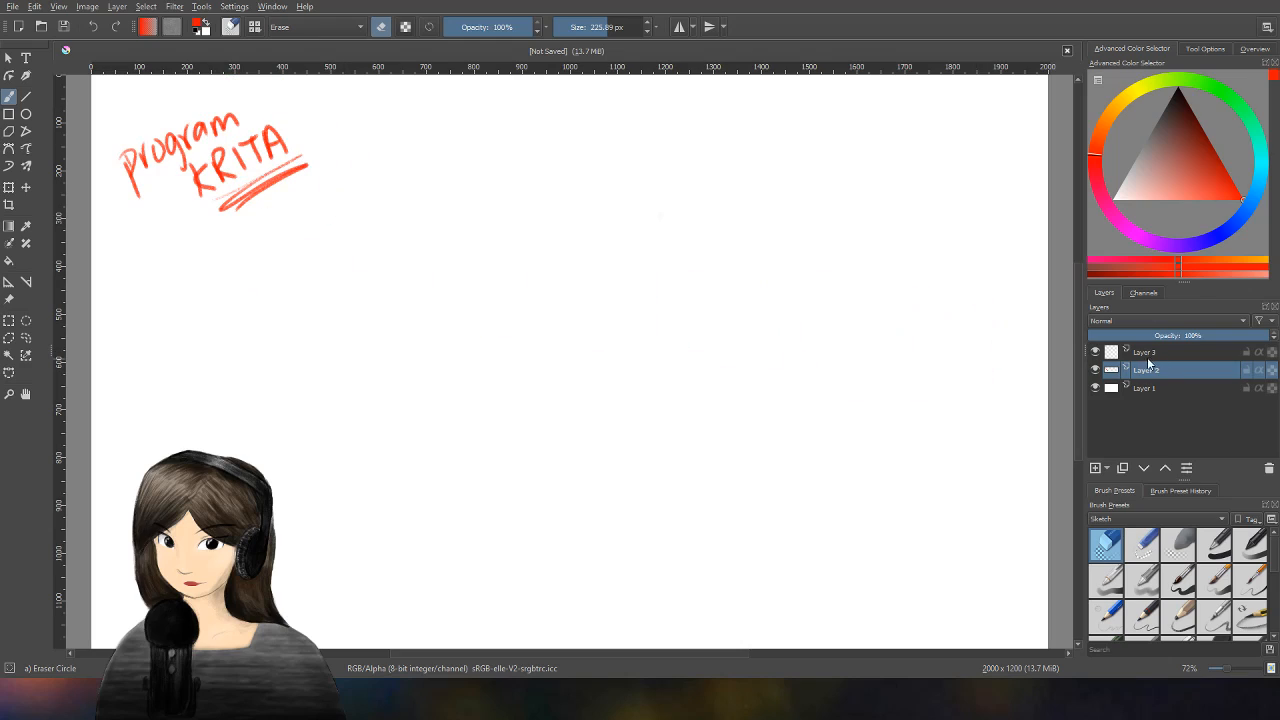
{"action": "left_click", "coordinate": [1154, 357]}
Try to fill the whole new top layer with blue, toggling its visibility to check the fill
{"action": "left_click", "coordinate": [9, 260]}
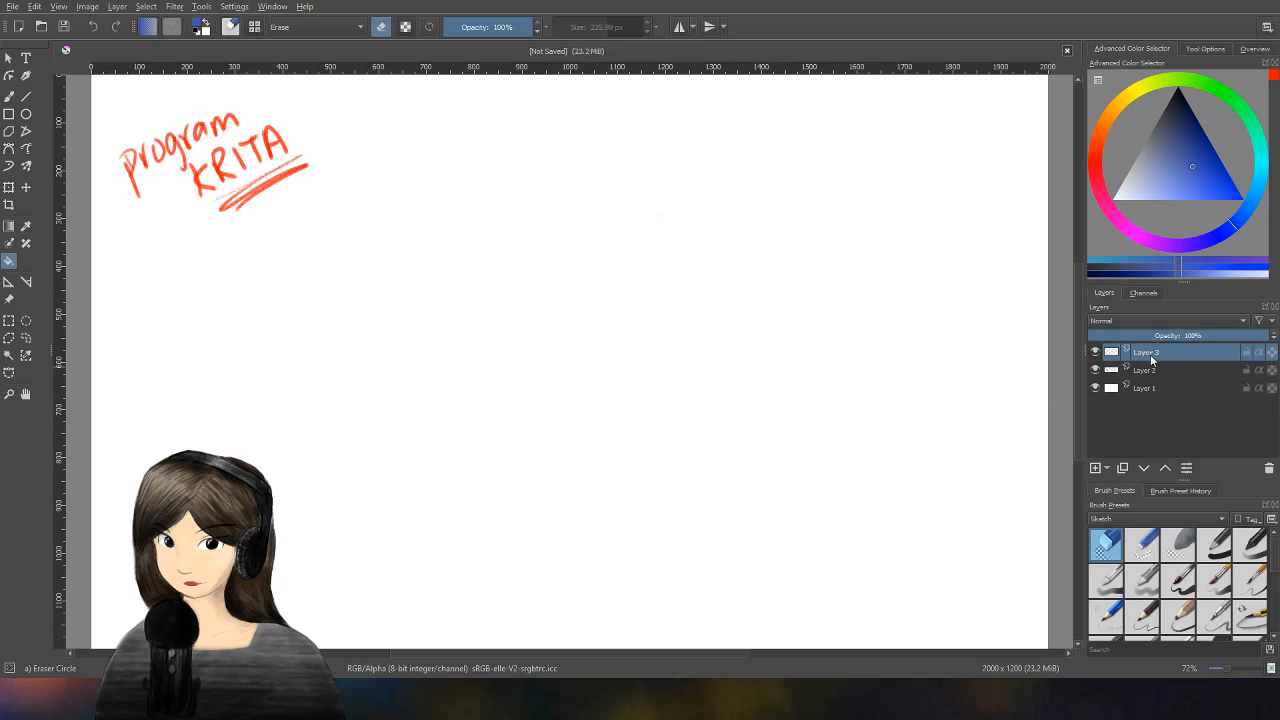
{"action": "left_click", "coordinate": [806, 372]}
{"action": "left_click", "coordinate": [1095, 352]}
{"action": "left_click", "coordinate": [1095, 352]}
{"action": "left_click", "coordinate": [970, 346]}
Make an elliptical selection about 440 by 320 px over the "program KRITA" lettering and try to fill it with blue
{"action": "left_click", "coordinate": [26, 320]}
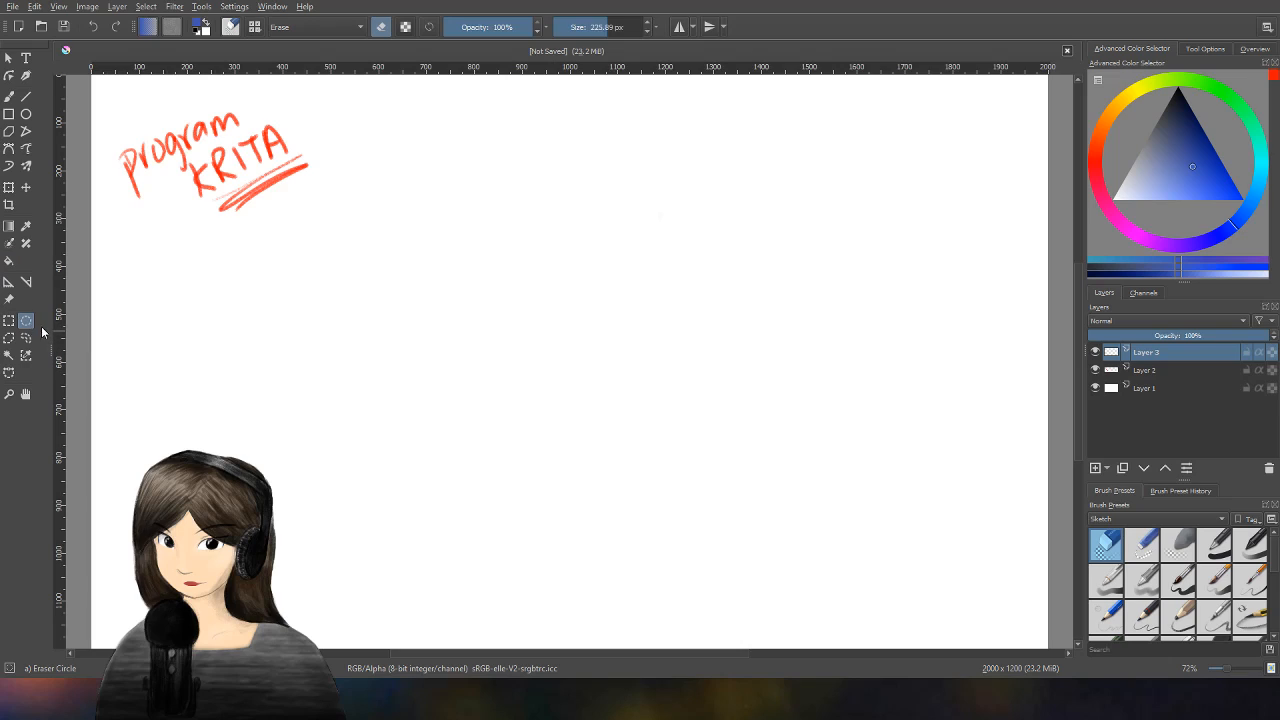
{"action": "left_click_drag", "start_coordinate": [133, 113], "coordinate": [345, 265]}
{"action": "left_click", "coordinate": [8, 260]}
{"action": "left_click", "coordinate": [292, 218]}
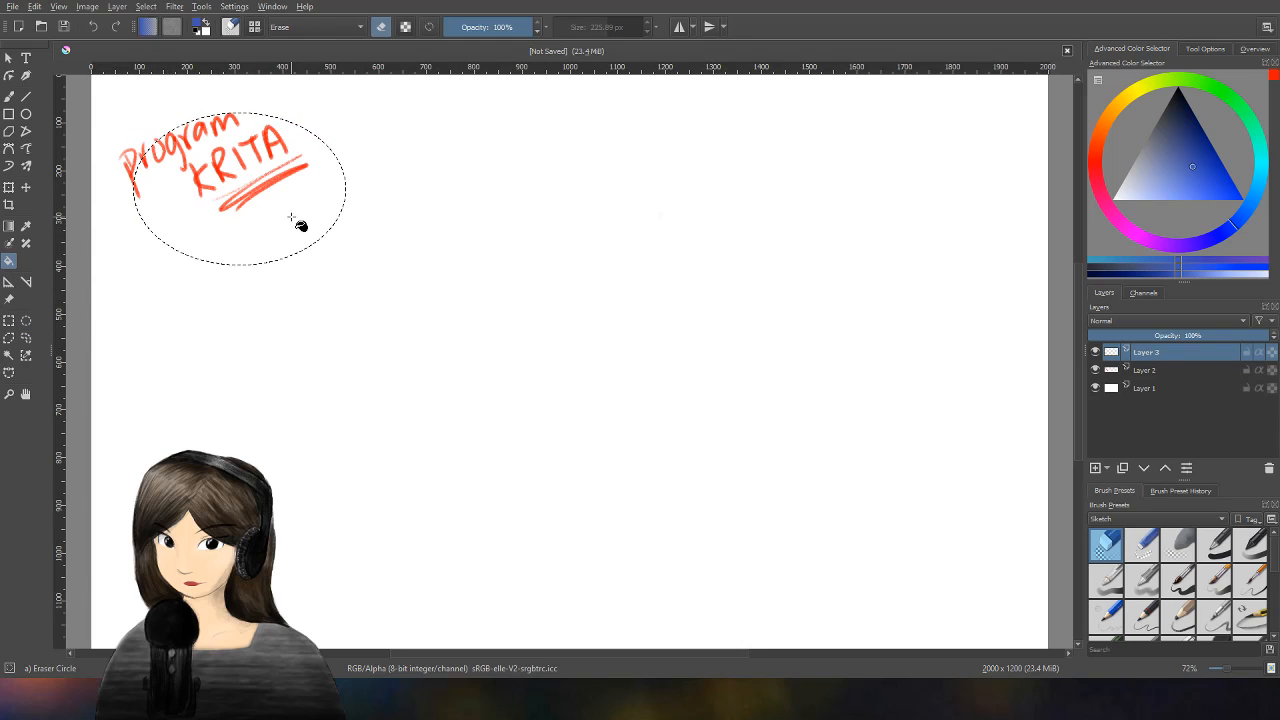
Choose a more saturated blue and the Basic-1 preset, and fill the elliptical selection on Layer 2 with Layer 1 hidden
{"action": "mouse_move", "coordinate": [1197, 178]}
{"action": "left_mouse_down"}
{"action": "mouse_move", "coordinate": [1219, 205]}
{"action": "mouse_move", "coordinate": [1243, 174]}
{"action": "left_mouse_up"}
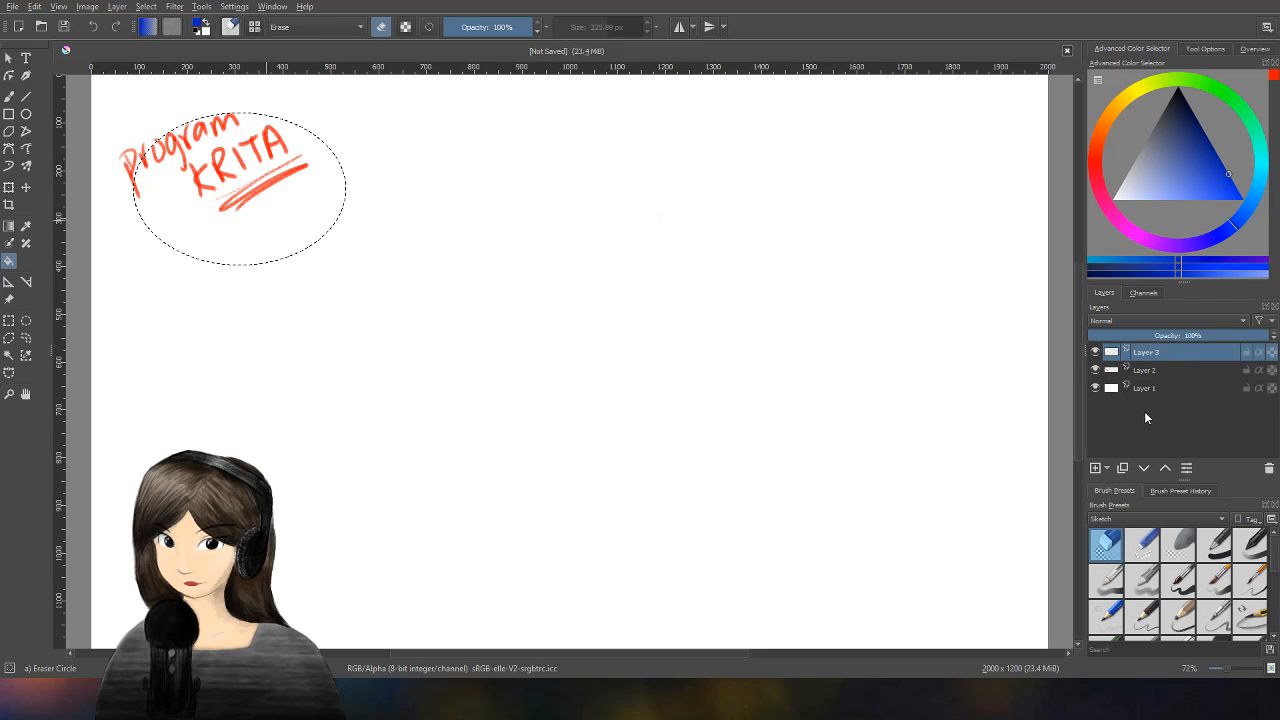
{"action": "left_click", "coordinate": [1095, 388]}
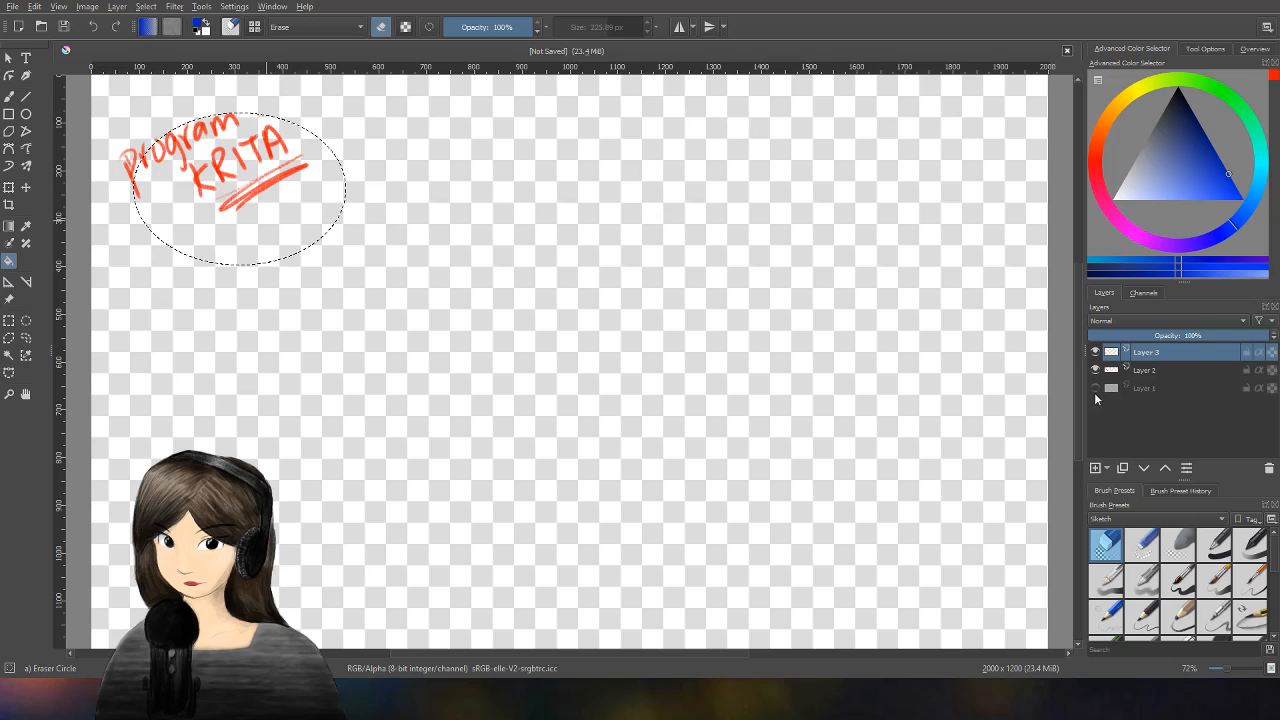
{"action": "left_click", "coordinate": [1172, 370]}
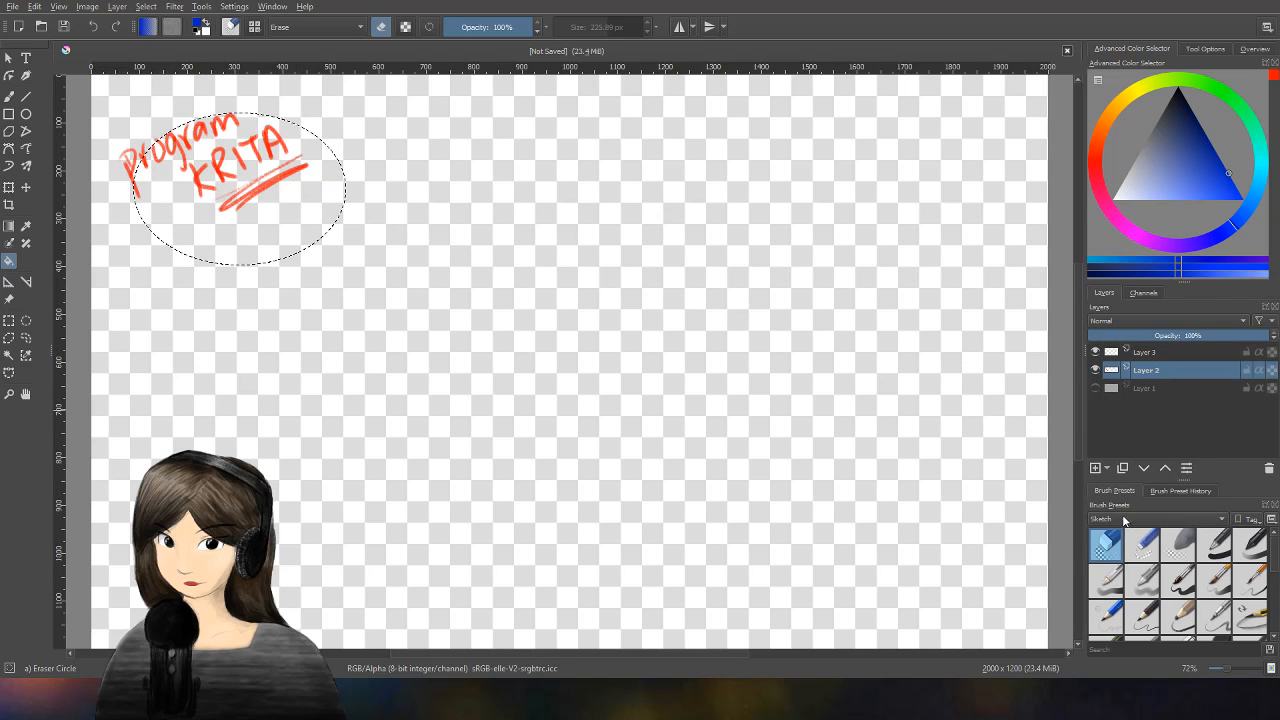
{"action": "left_click", "coordinate": [1224, 552]}
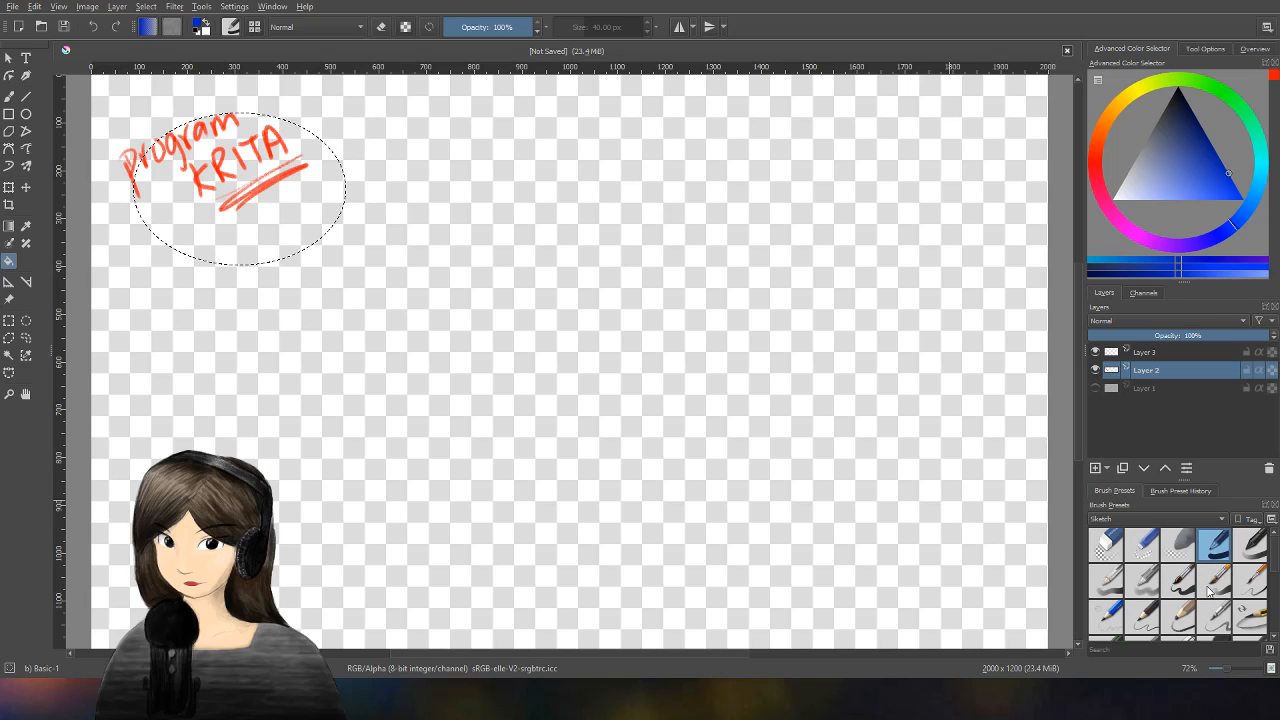
{"action": "left_click", "coordinate": [317, 194]}
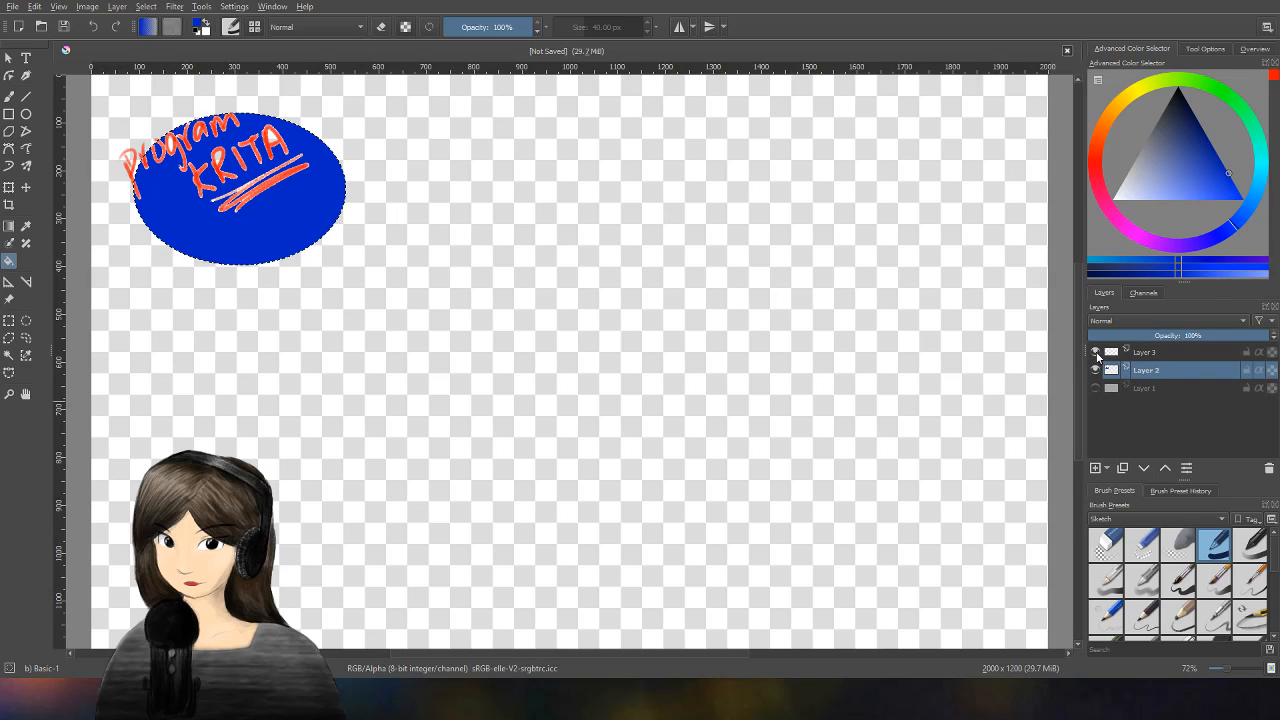
Show Layer 1 again, toggle Layer 2's visibility to check its contents and undo the blue fill
{"action": "left_click", "coordinate": [1095, 388]}
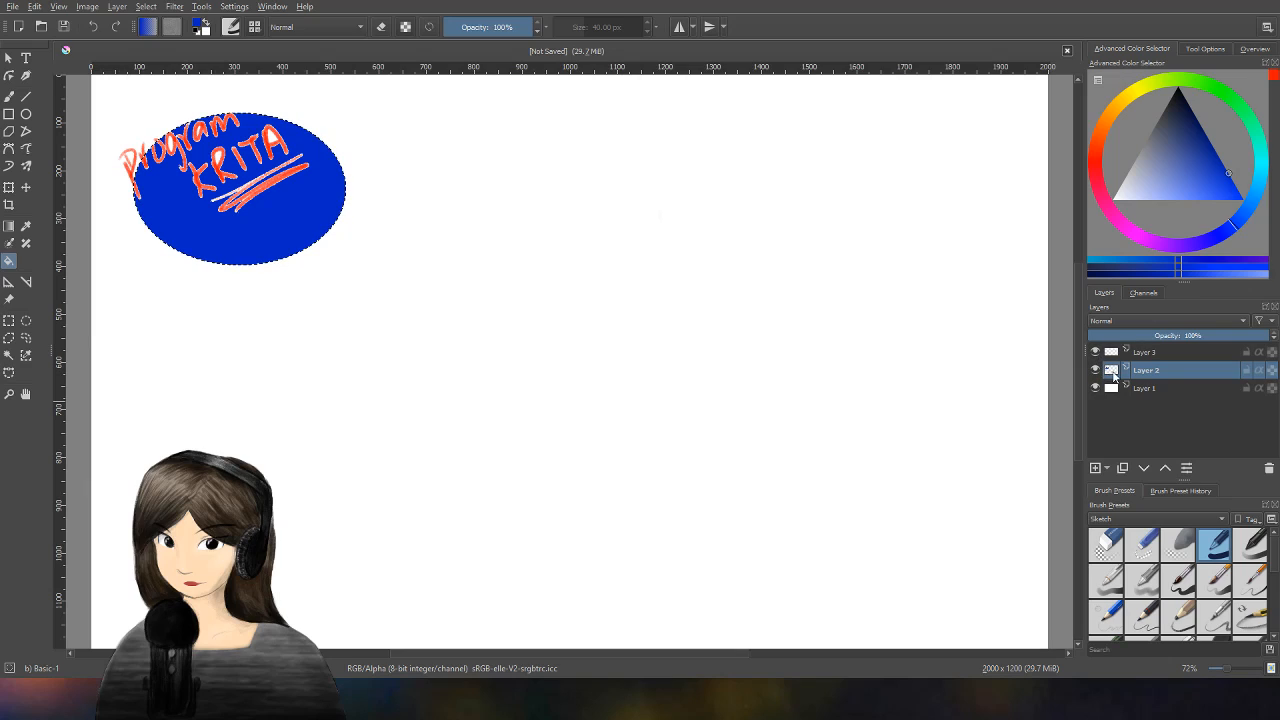
{"action": "left_click", "coordinate": [1096, 371]}
{"action": "left_click", "coordinate": [1096, 371]}
{"action": "key", "text": "ctrl+z"}
Toggle the visibility of Layer 3 and Layer 2 to examine what each contains, ending with Layer 3 active
{"action": "left_click", "coordinate": [1140, 352]}
{"action": "left_click", "coordinate": [1096, 353]}
{"action": "left_click", "coordinate": [1096, 353]}
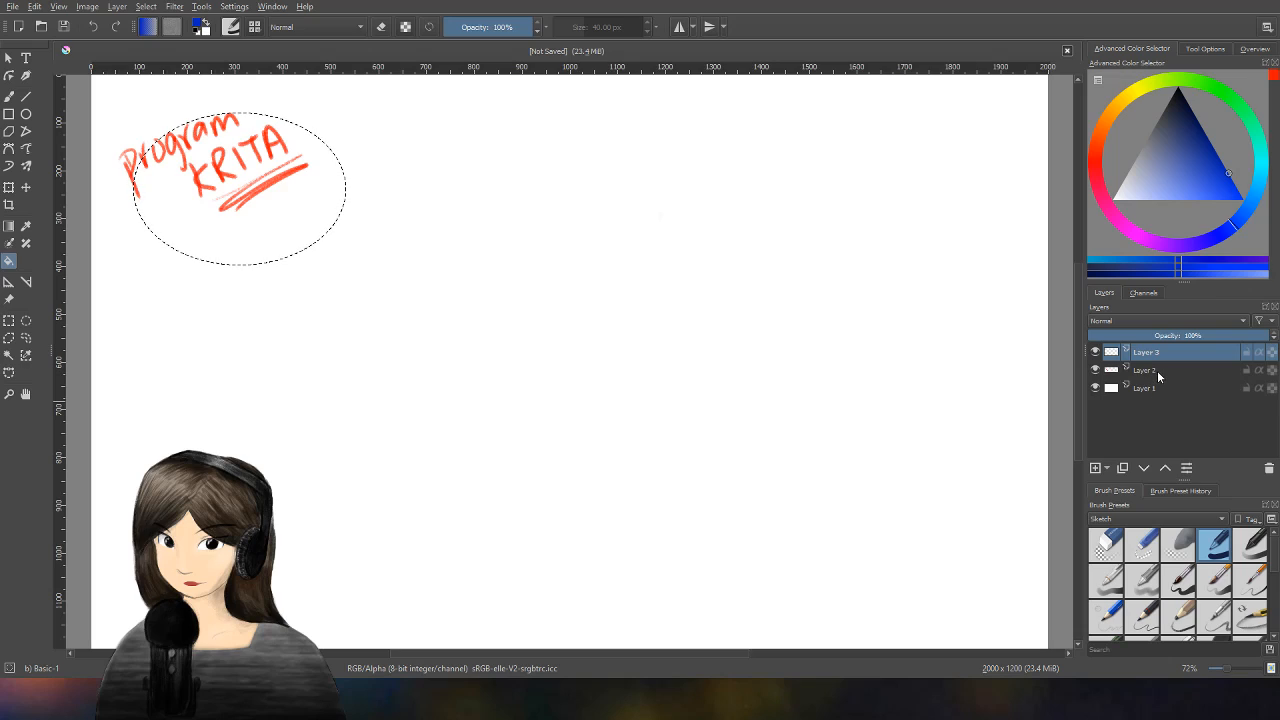
{"action": "left_click", "coordinate": [1158, 372]}
{"action": "left_click", "coordinate": [1095, 371]}
{"action": "left_click", "coordinate": [1095, 372]}
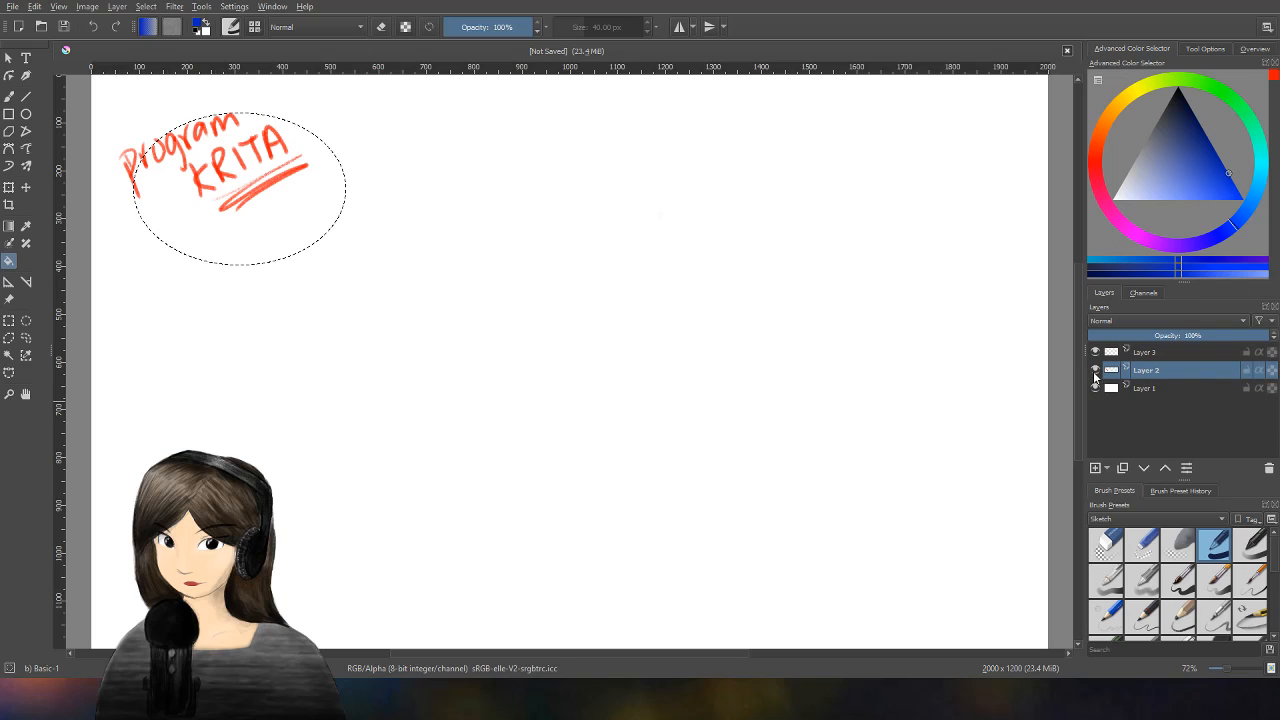
{"action": "left_click", "coordinate": [1158, 355]}
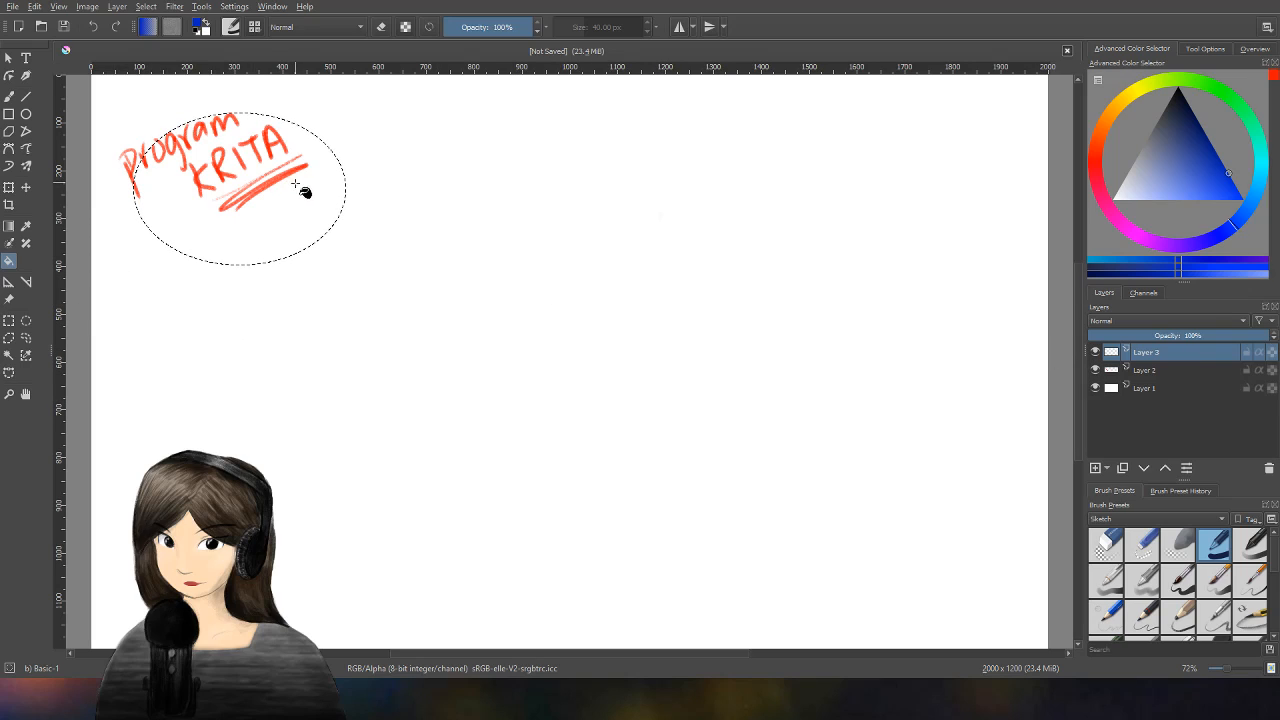
Fill the elliptical selection with blue on Layer 3 while Layer 2 is visible, and toggle Layer 3's visibility
{"action": "left_click", "coordinate": [301, 216]}
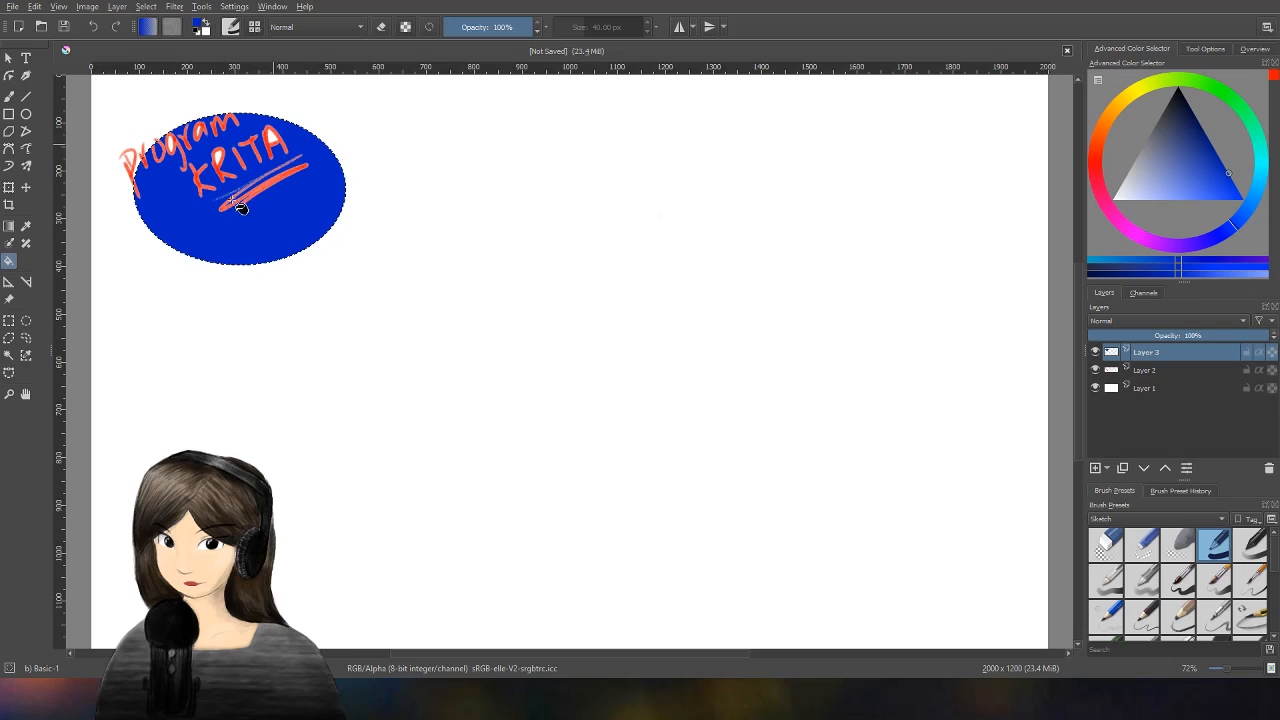
{"action": "left_click", "coordinate": [1095, 353]}
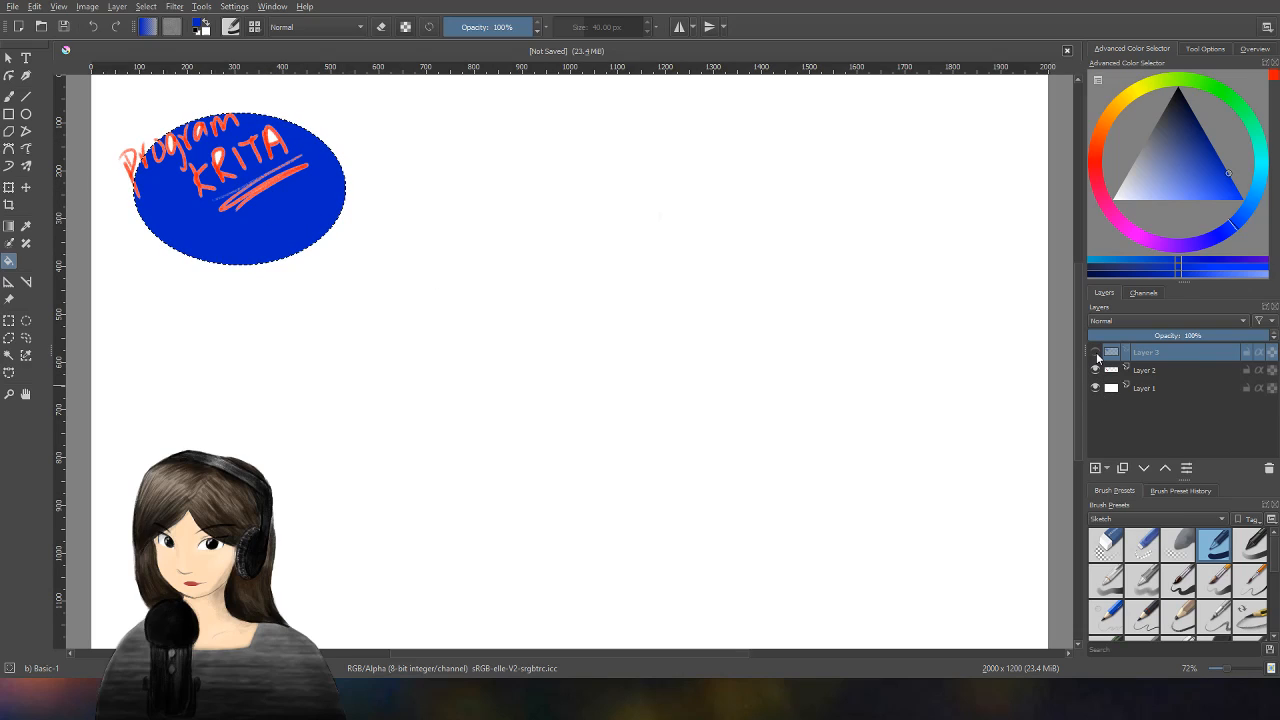
{"action": "left_click", "coordinate": [1095, 353]}
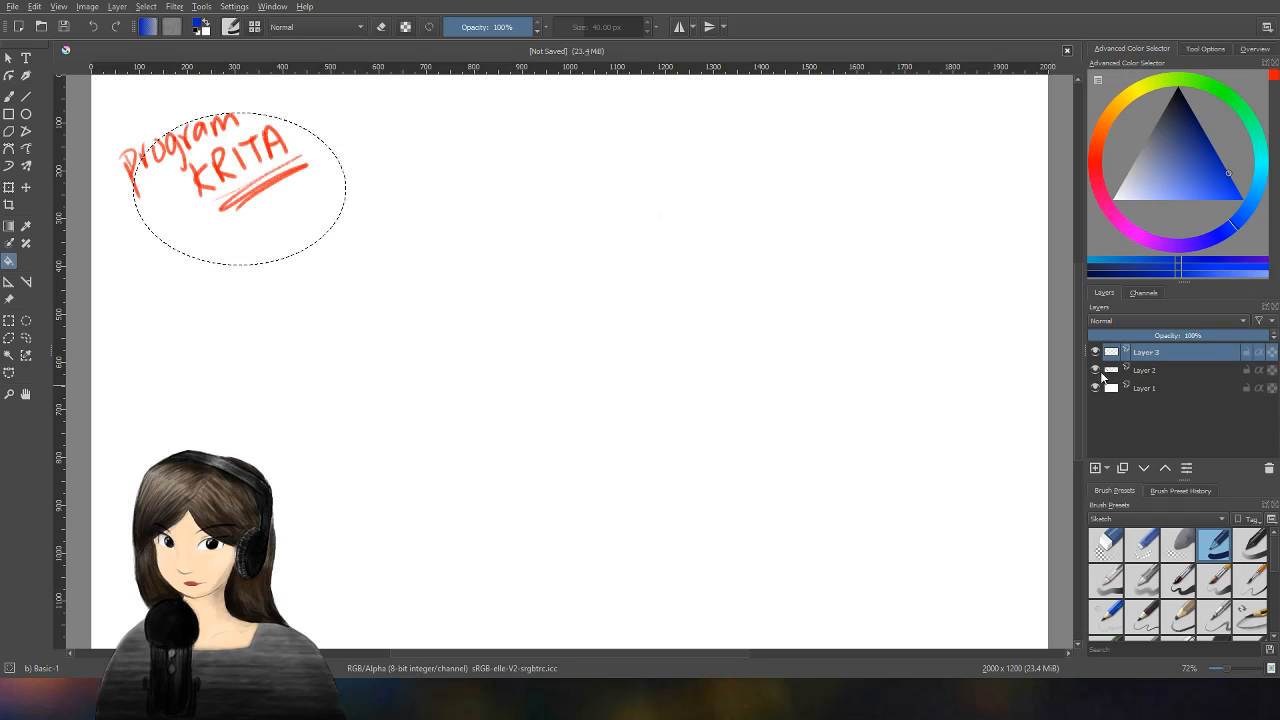
Hide Layer 2, fill the elliptical selection with blue on Layer 3, and show Layer 2 again
{"action": "left_click", "coordinate": [1095, 370]}
{"action": "left_click", "coordinate": [313, 183]}
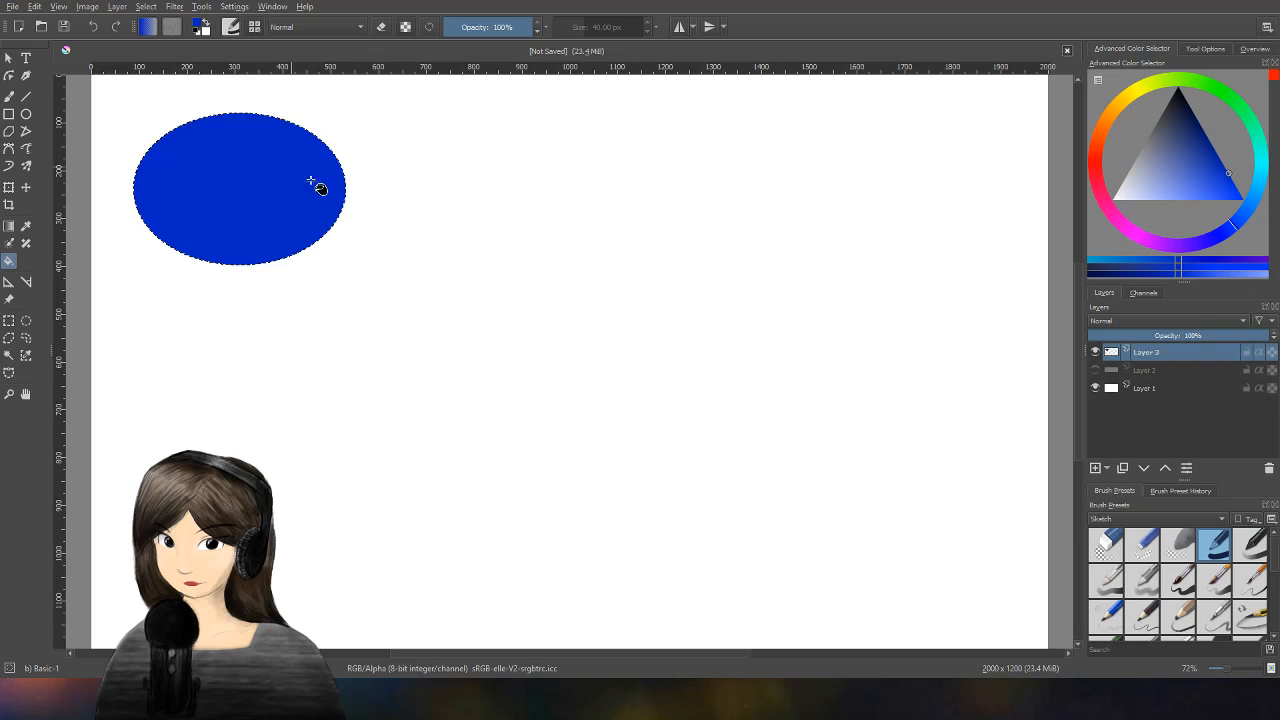
{"action": "left_click", "coordinate": [1095, 370]}
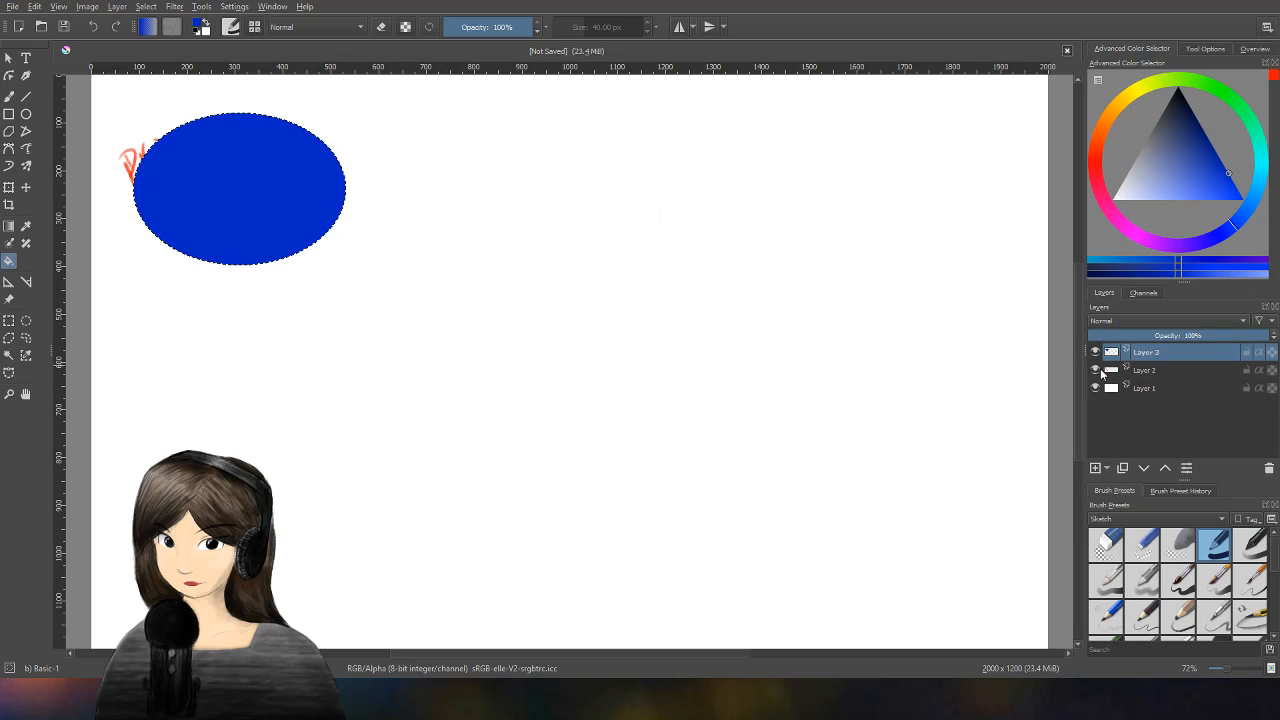
Reorder the layer stack so that Layer 2 sits beneath Layer 1, and make Layer 3 active
{"action": "left_click_drag", "start_coordinate": [1168, 352], "coordinate": [1182, 390]}
{"action": "left_click", "coordinate": [1160, 354]}
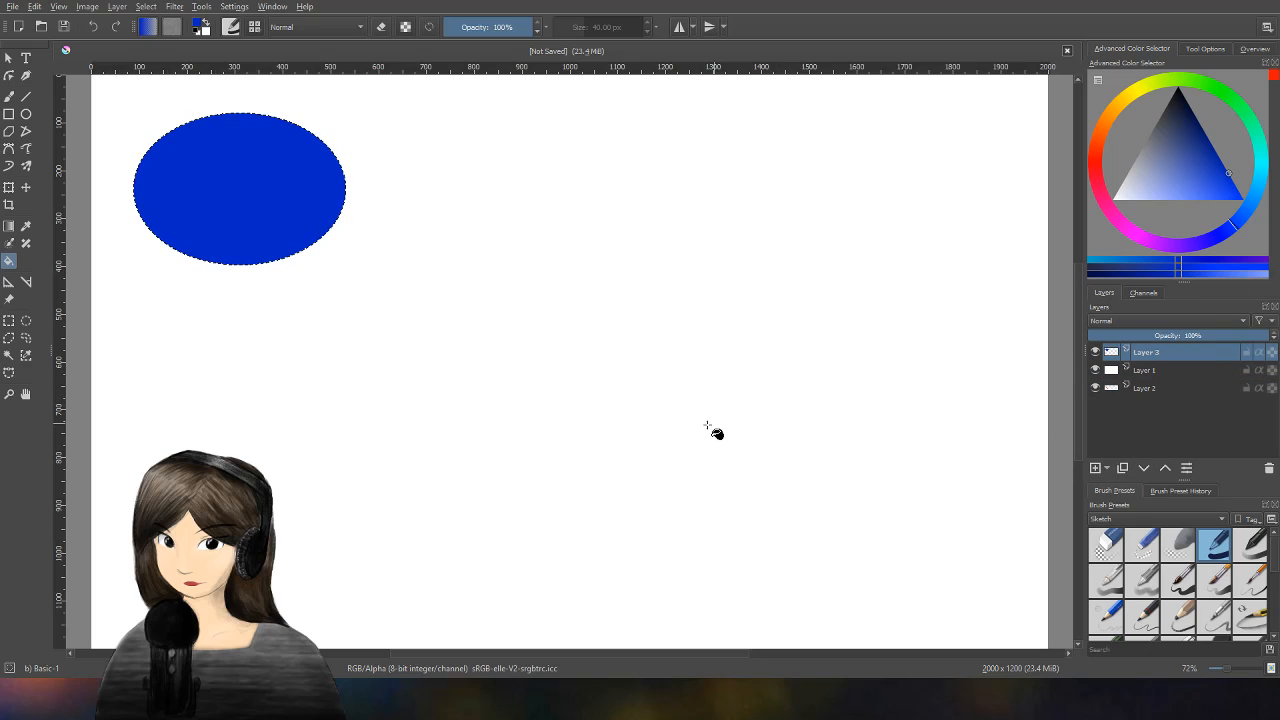
Open the pop-up brush palette on the canvas, and switch the active layer to Layer 1 and back to Layer 3
{"action": "right_click", "coordinate": [713, 475]}
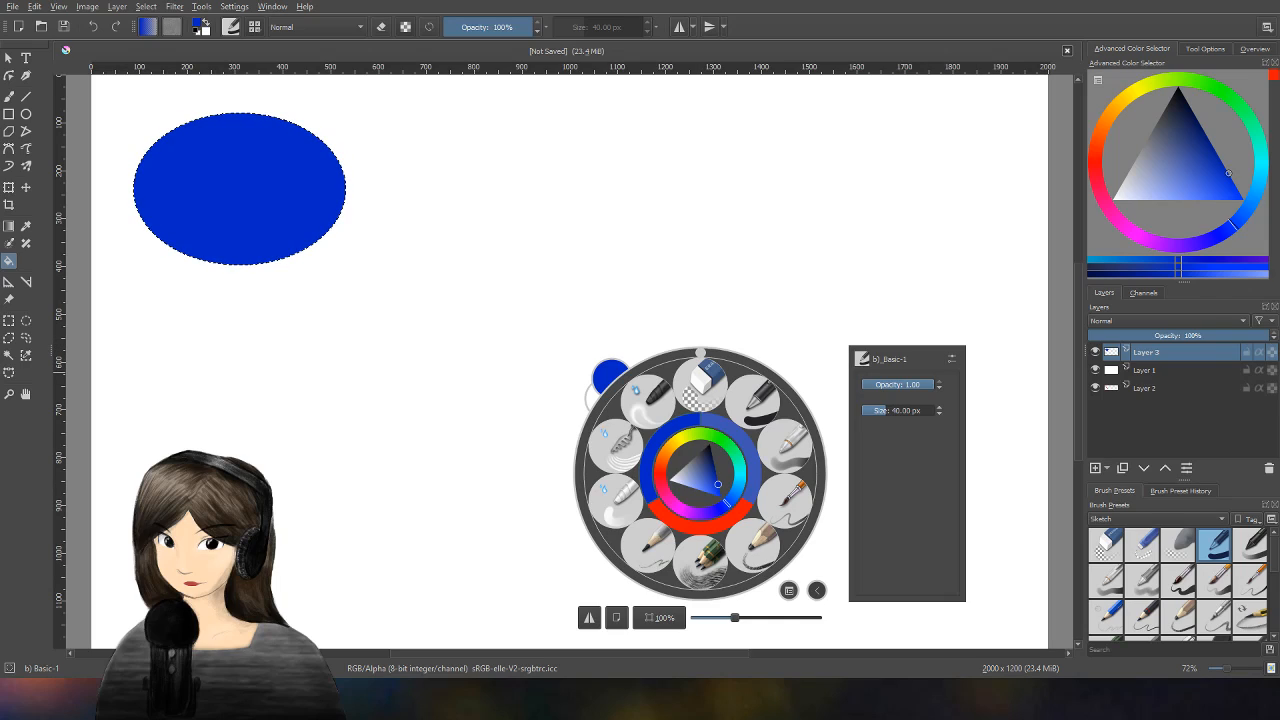
{"action": "left_click", "coordinate": [1163, 375]}
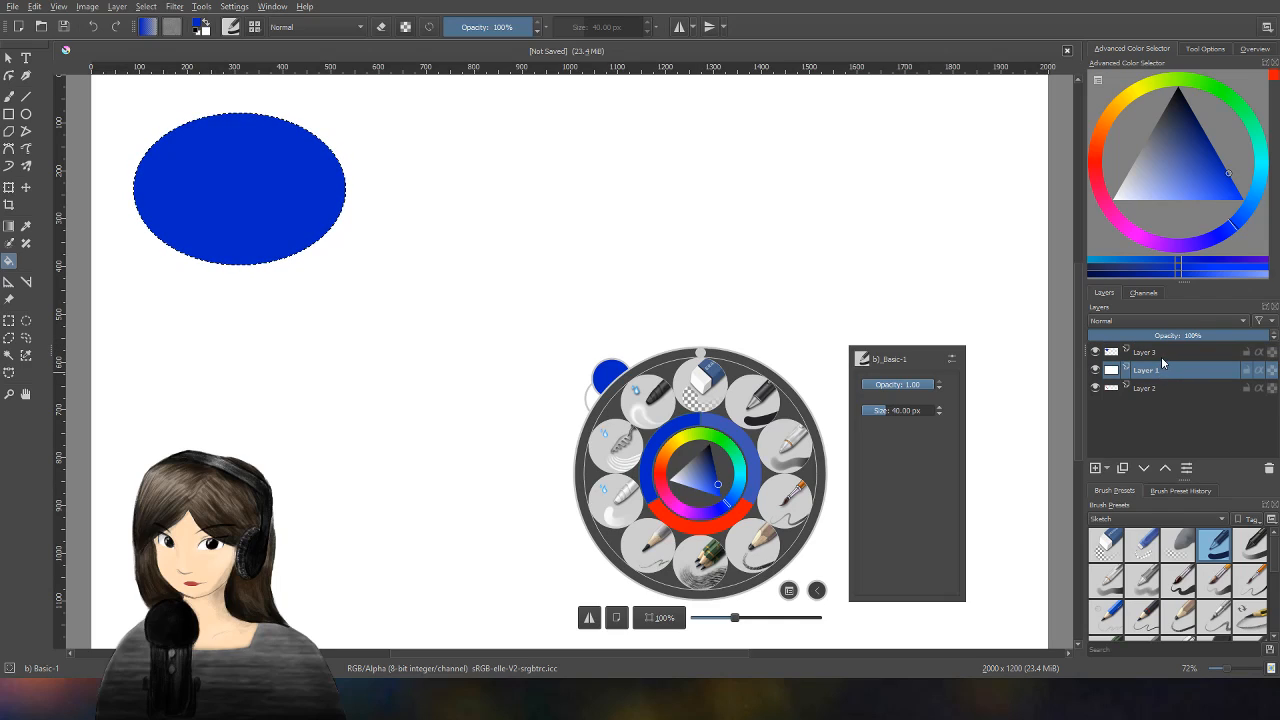
{"action": "left_click", "coordinate": [1162, 359]}
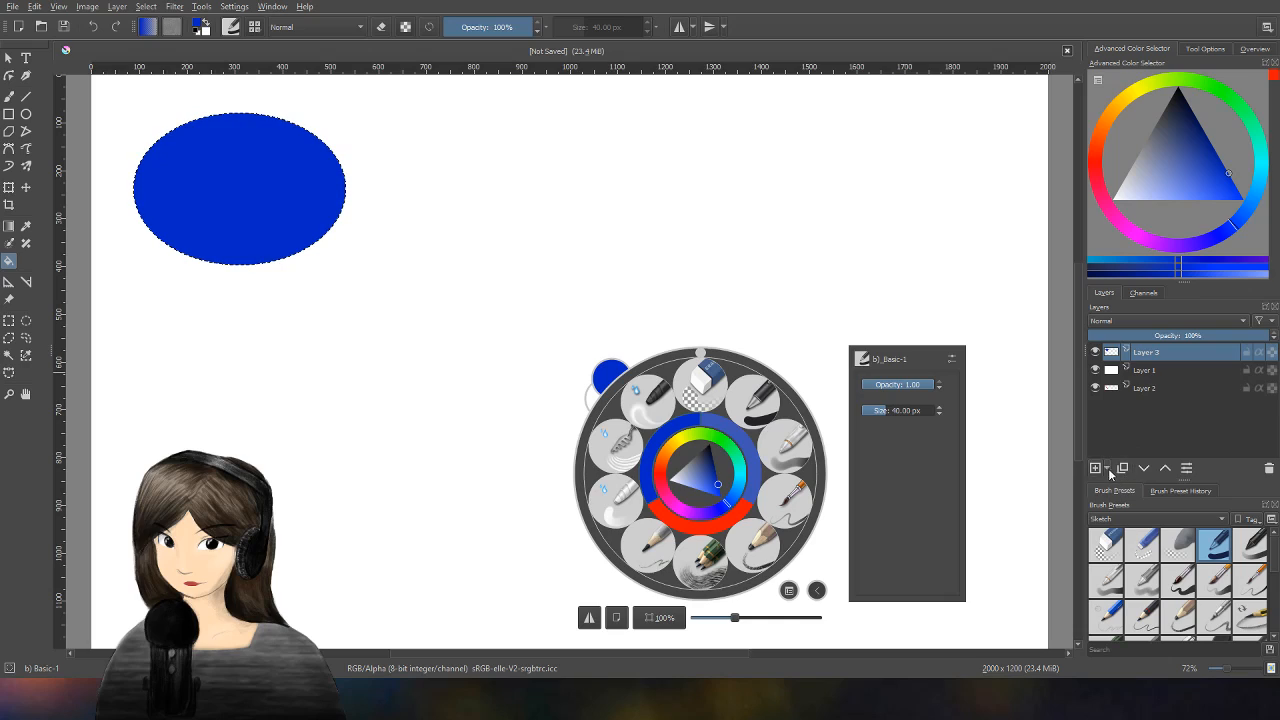
Delete Layer 3 and clear the elliptical selection from the canvas
{"action": "left_click", "coordinate": [1268, 469]}
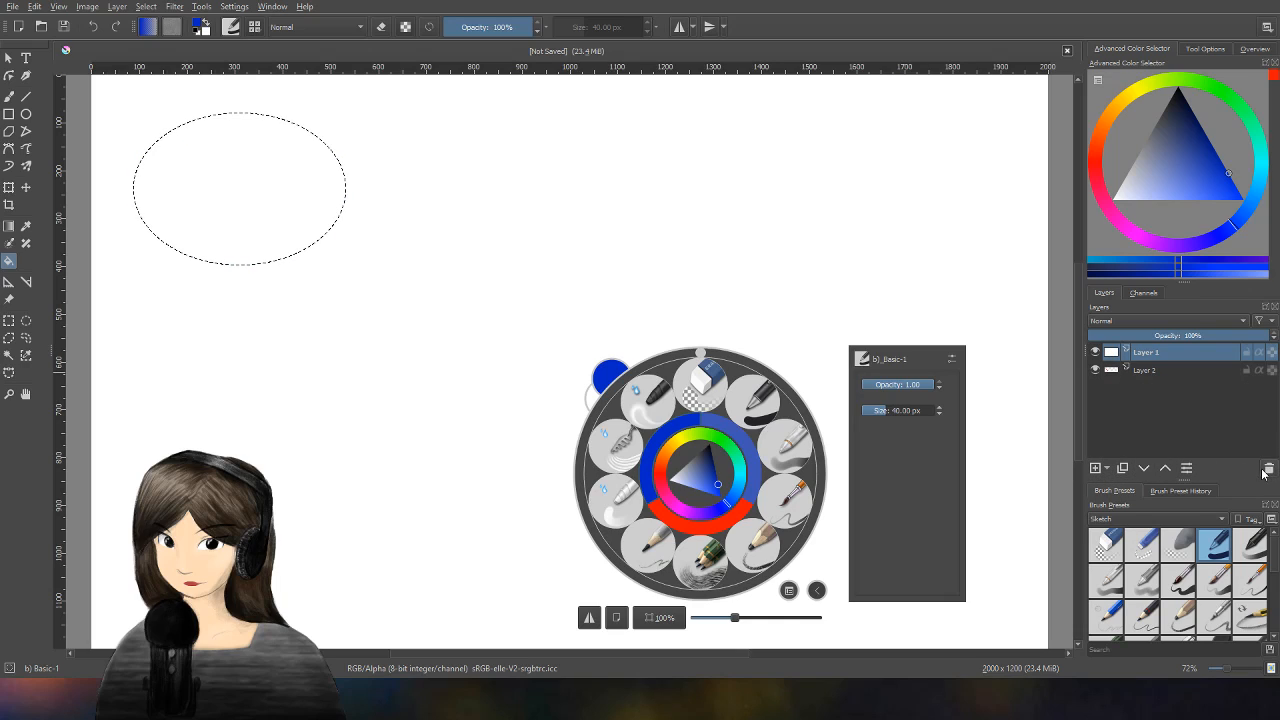
{"action": "left_click", "coordinate": [30, 321]}
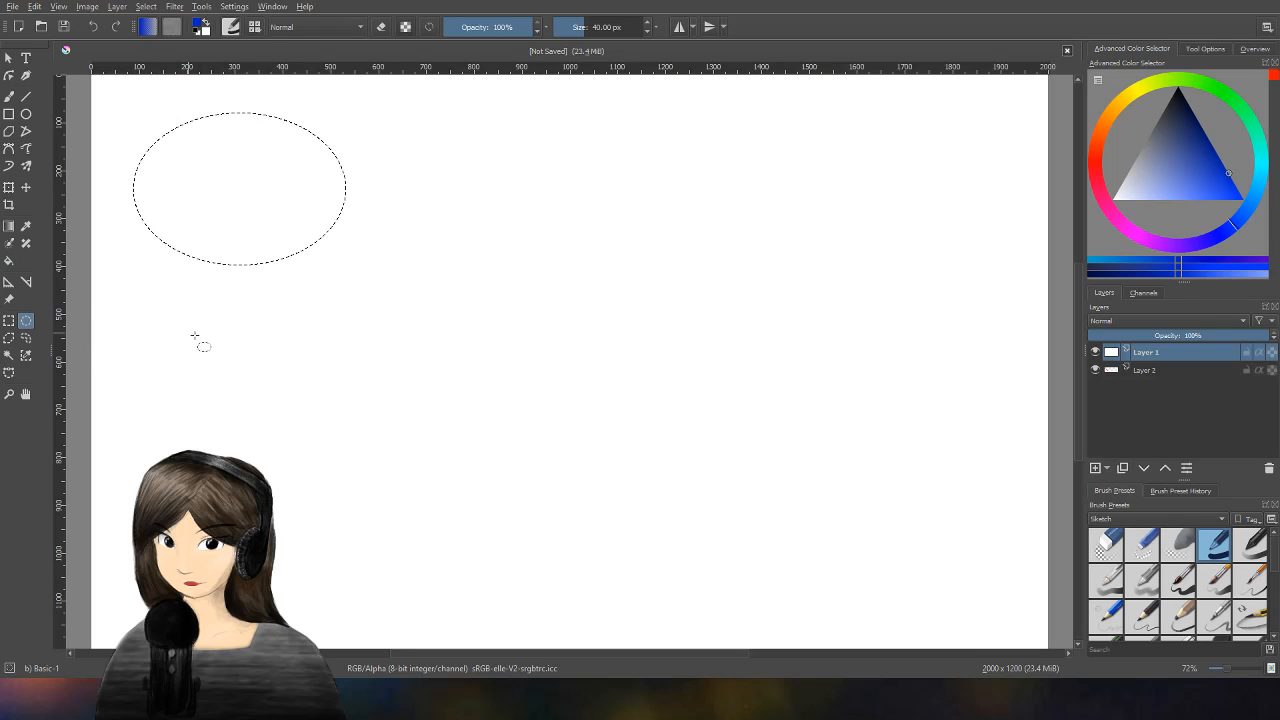
{"action": "left_click", "coordinate": [290, 328]}
{"action": "left_click_drag", "start_coordinate": [803, 365], "coordinate": [803, 365]}
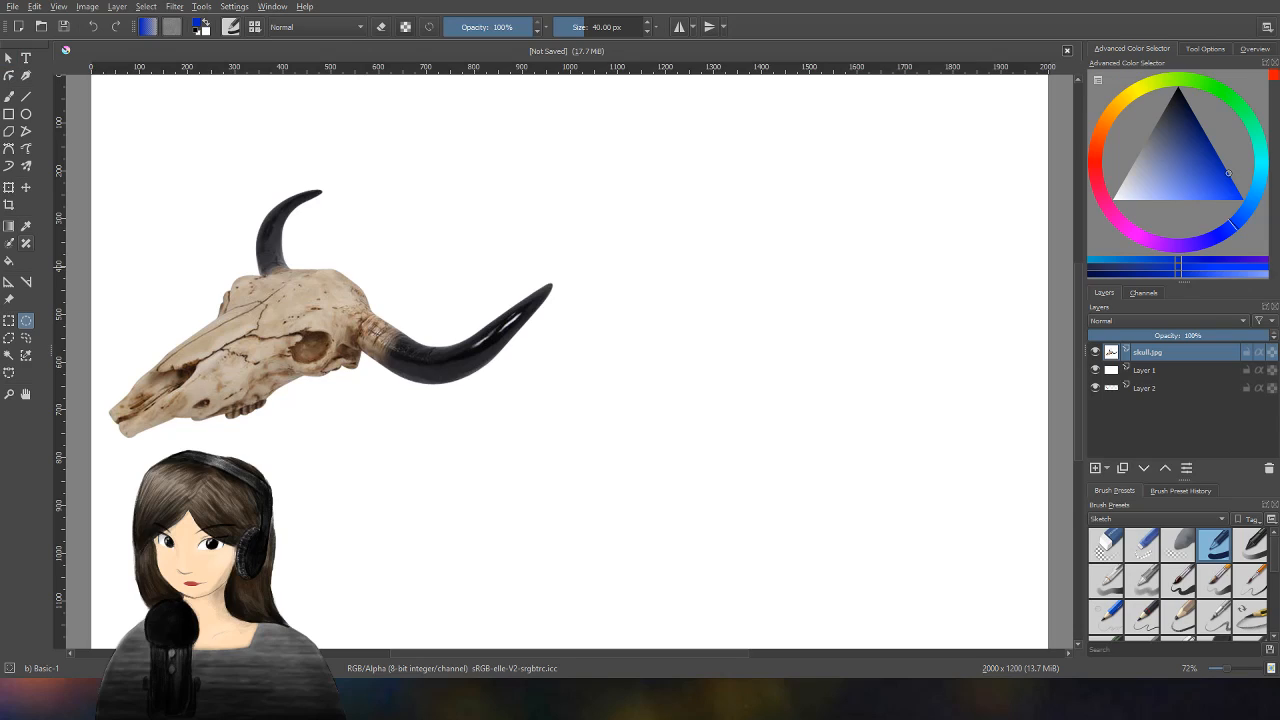
Move the skull.jpg image up and slightly to the right with the Move tool, keeping it in the canvas's upper-left area
{"action": "left_click", "coordinate": [10, 58]}
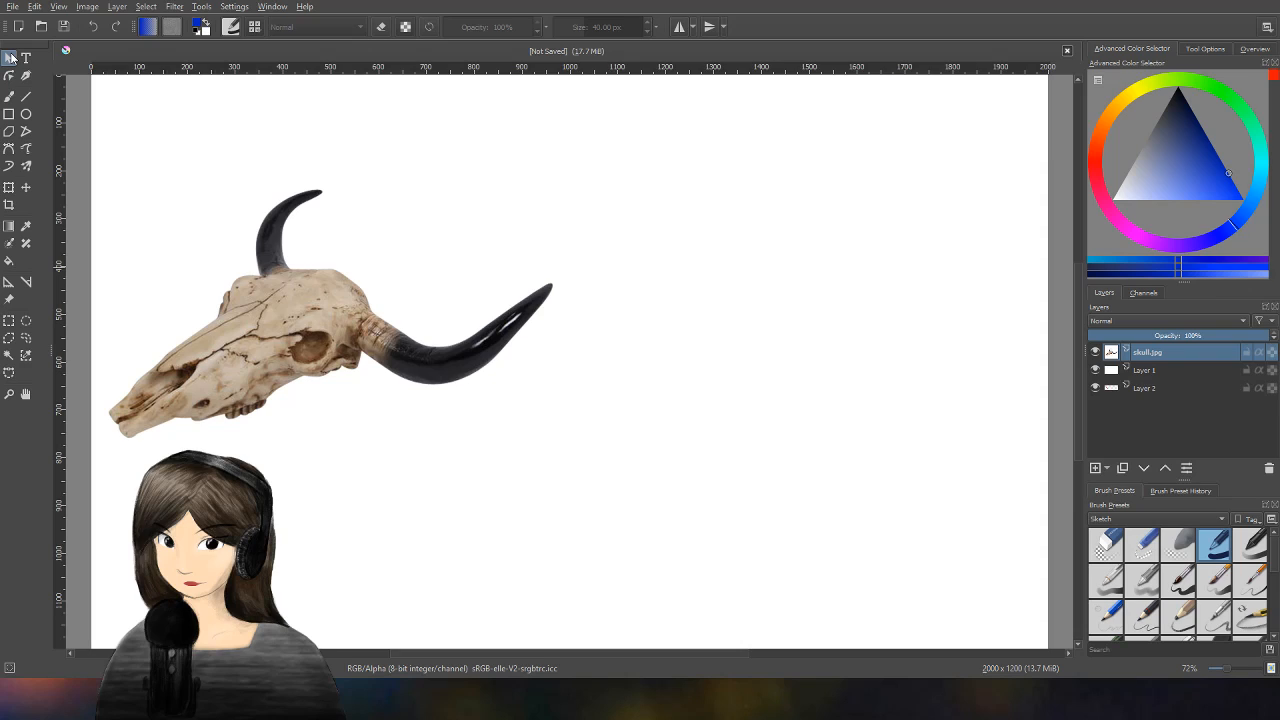
{"action": "left_click", "coordinate": [28, 188]}
{"action": "left_click_drag", "start_coordinate": [299, 321], "coordinate": [325, 201]}
{"action": "left_click_drag", "start_coordinate": [350, 248], "coordinate": [333, 271]}
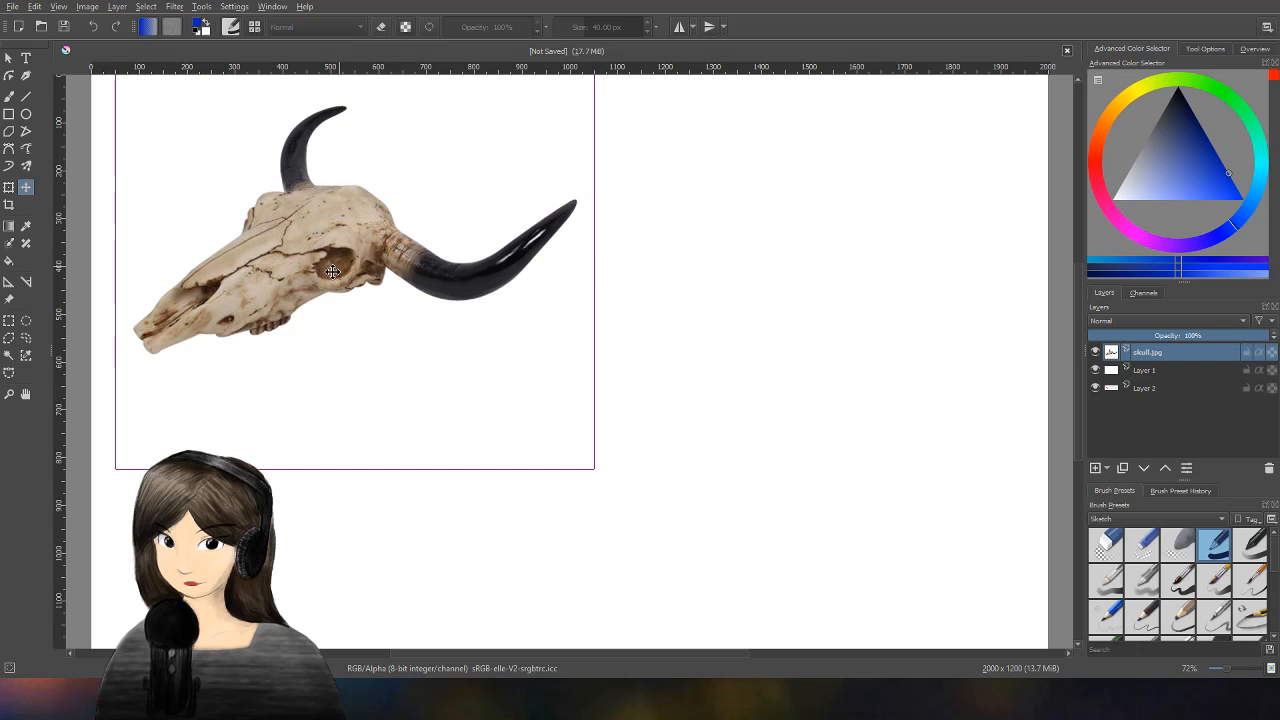
Toggle Layer 1's visibility and move Layer 2 above Layer 1 in the layer stack
{"action": "left_click", "coordinate": [1159, 372]}
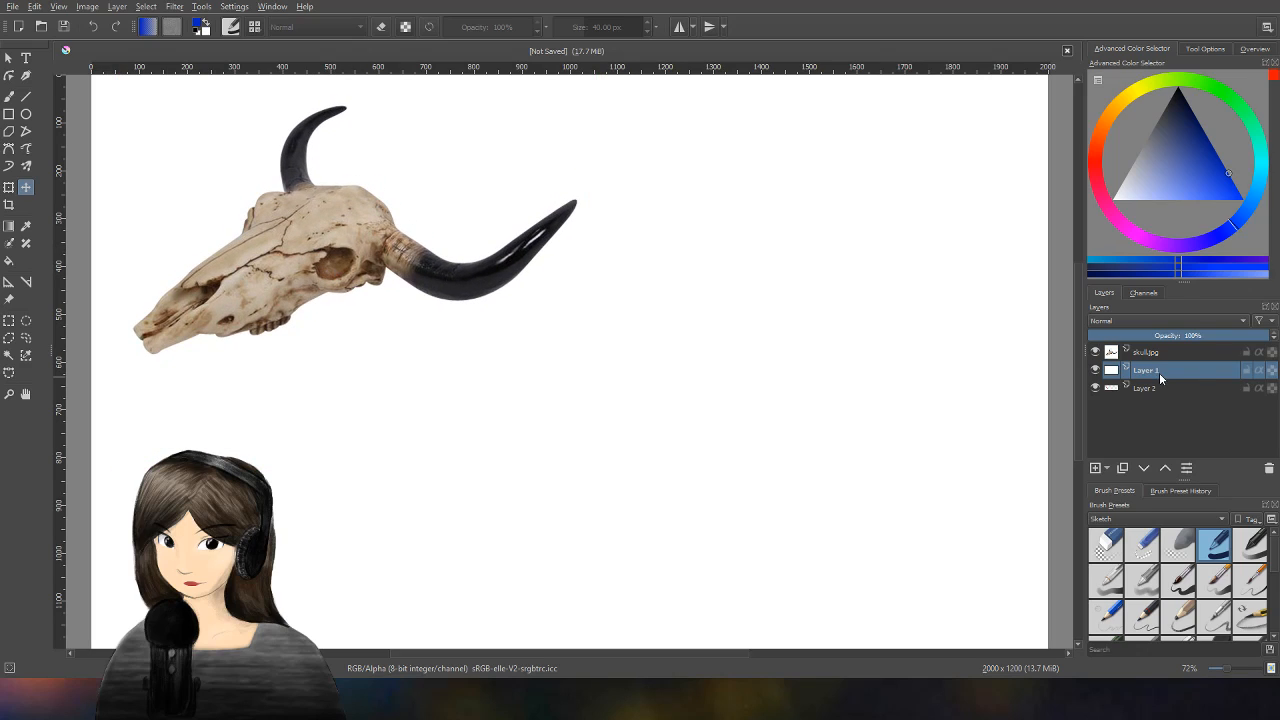
{"action": "left_click", "coordinate": [1095, 372]}
{"action": "left_click", "coordinate": [1095, 372]}
{"action": "left_click_drag", "start_coordinate": [1108, 389], "coordinate": [1171, 367]}
Choose black and the c) Pencil-4 Soft brush, and sketch a test arc on Layer 2 in the empty area beside the skull photo
{"action": "left_click", "coordinate": [1181, 185]}
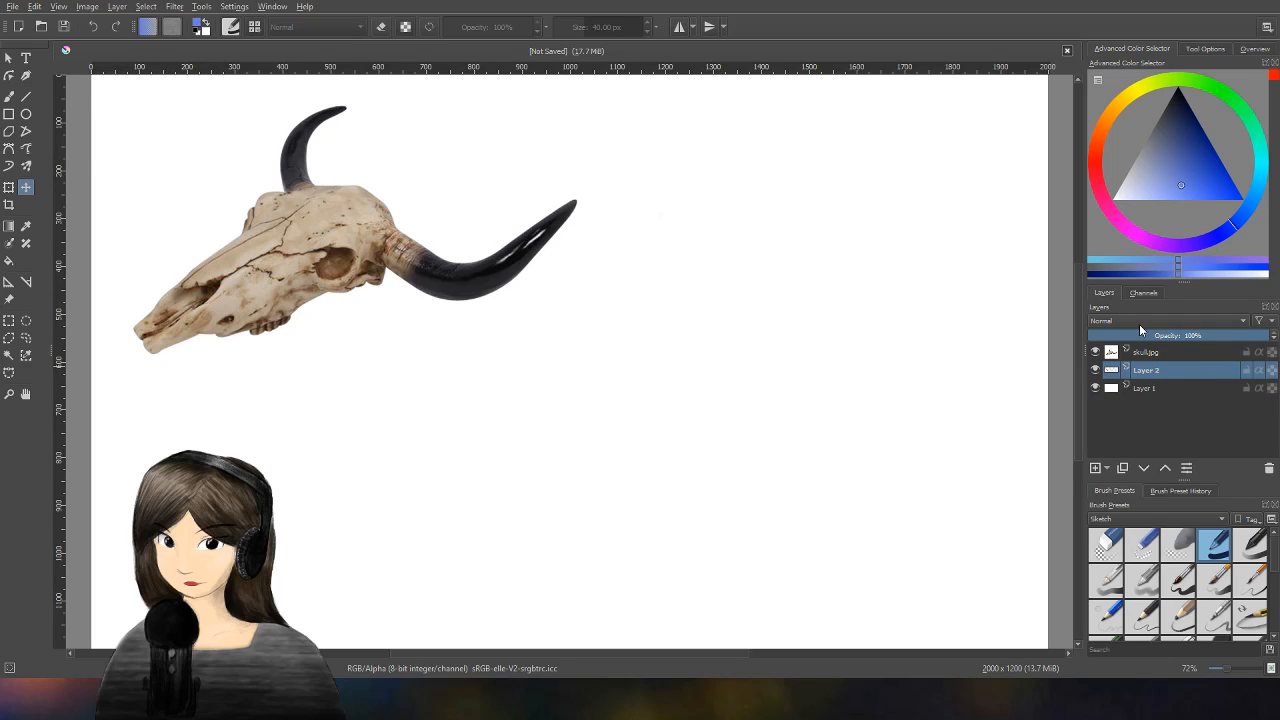
{"action": "left_click_drag", "start_coordinate": [1193, 178], "coordinate": [1114, 198]}
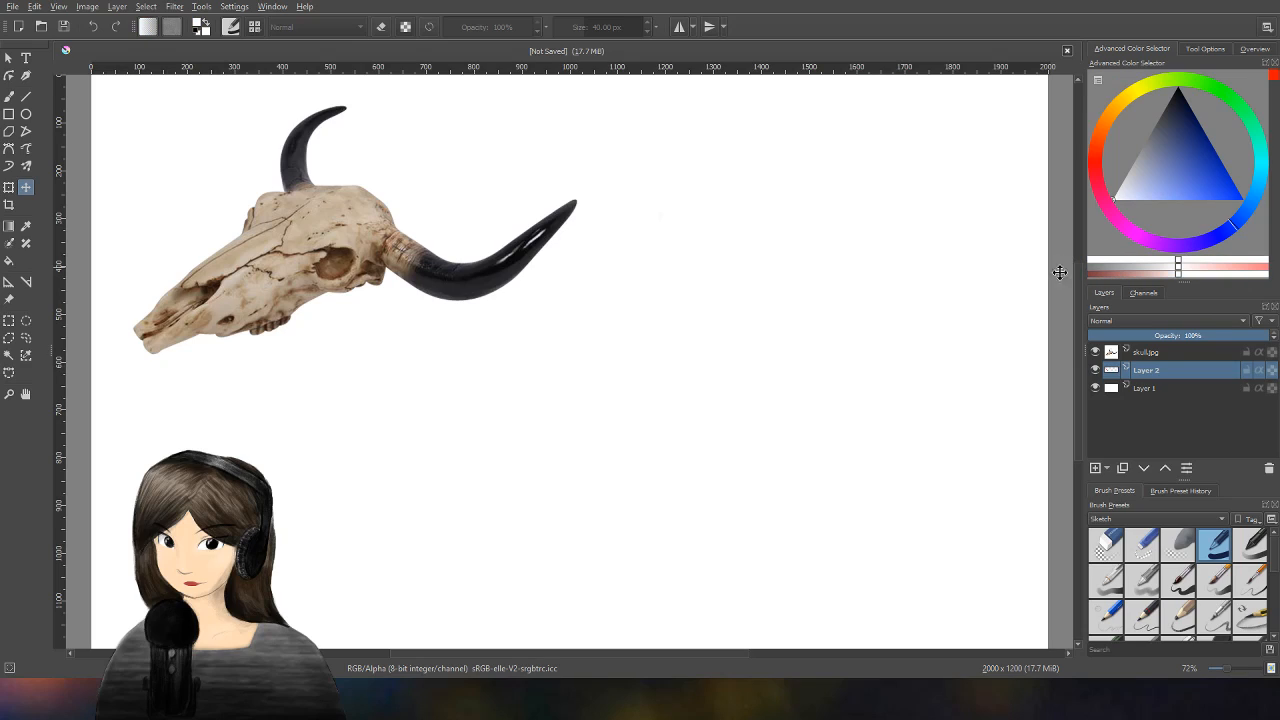
{"action": "left_click", "coordinate": [1218, 616]}
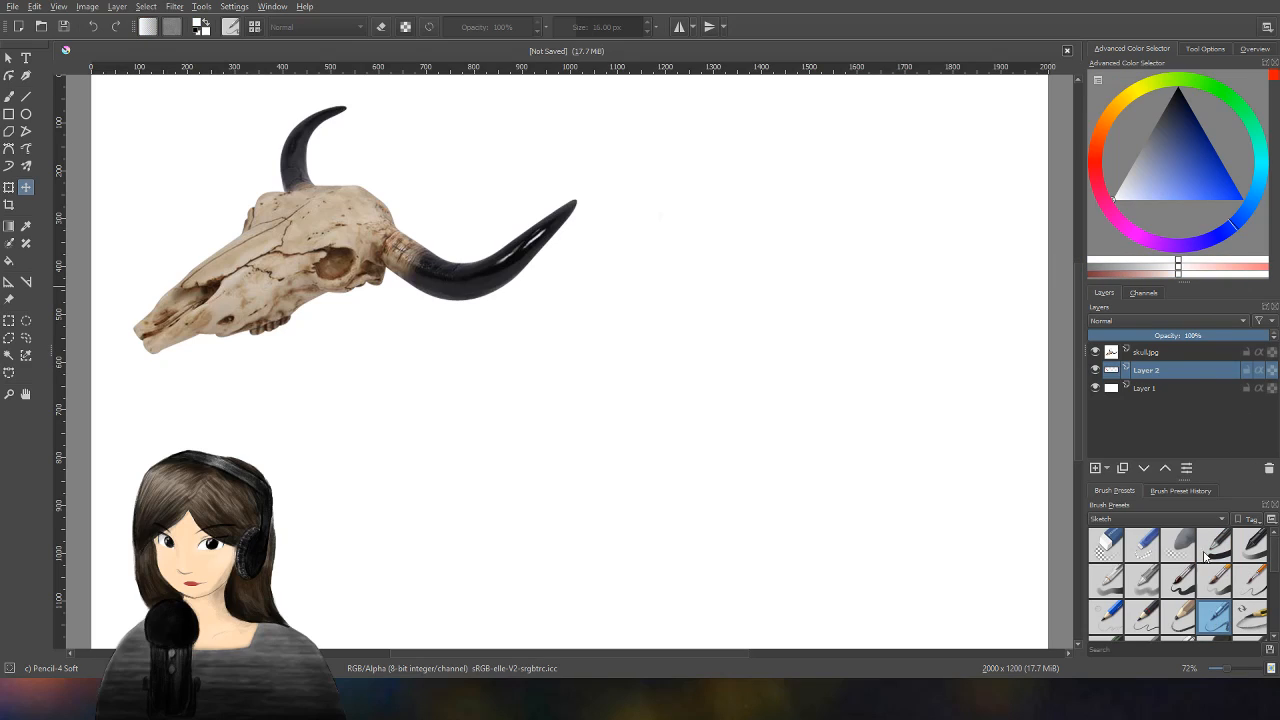
{"action": "mouse_move", "coordinate": [1185, 123]}
{"action": "left_mouse_down"}
{"action": "mouse_move", "coordinate": [1137, 126]}
{"action": "mouse_move", "coordinate": [1135, 83]}
{"action": "left_mouse_up"}
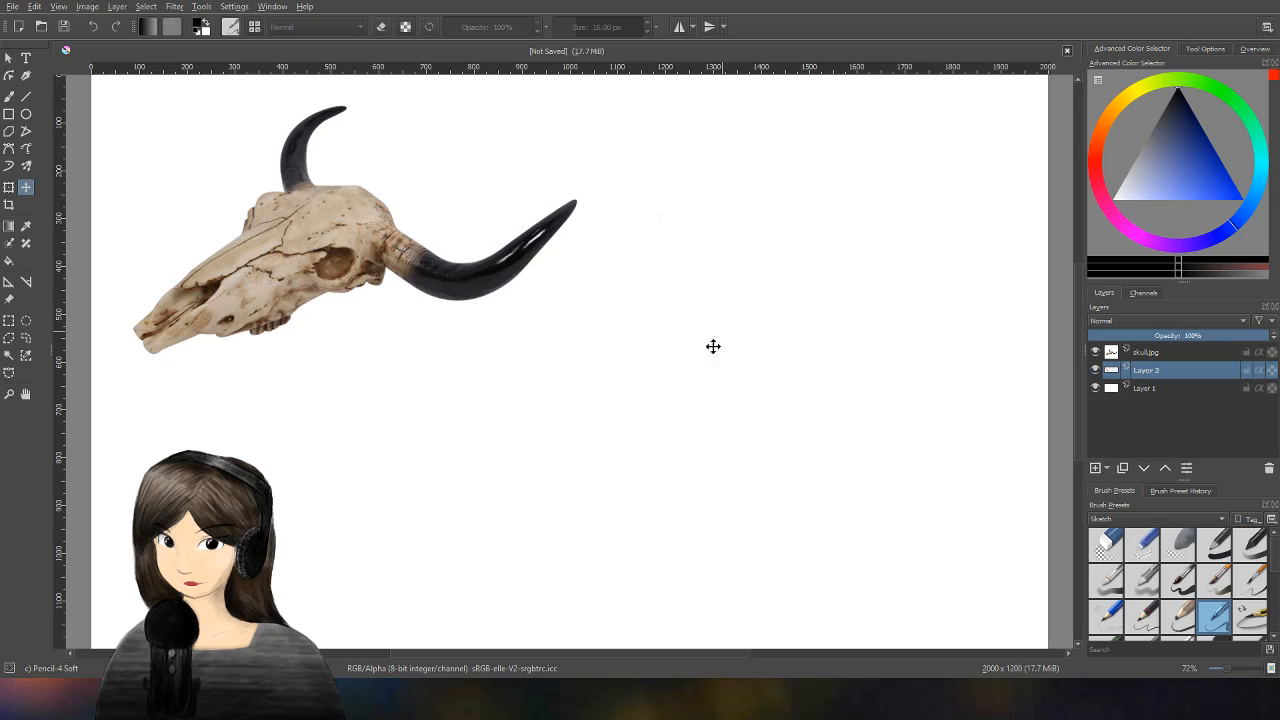
{"action": "left_click", "coordinate": [9, 96]}
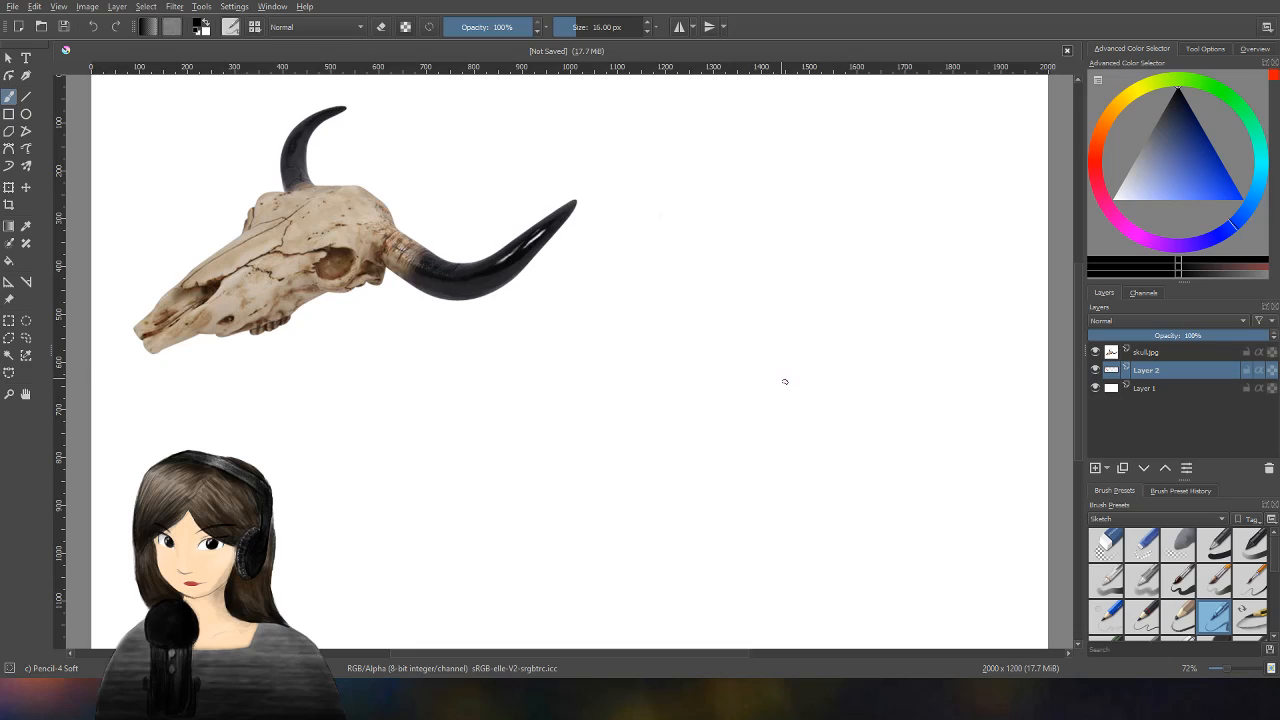
{"action": "mouse_move", "coordinate": [768, 445]}
{"action": "left_mouse_down"}
{"action": "mouse_move", "coordinate": [775, 342]}
{"action": "mouse_move", "coordinate": [875, 372]}
{"action": "left_mouse_up"}
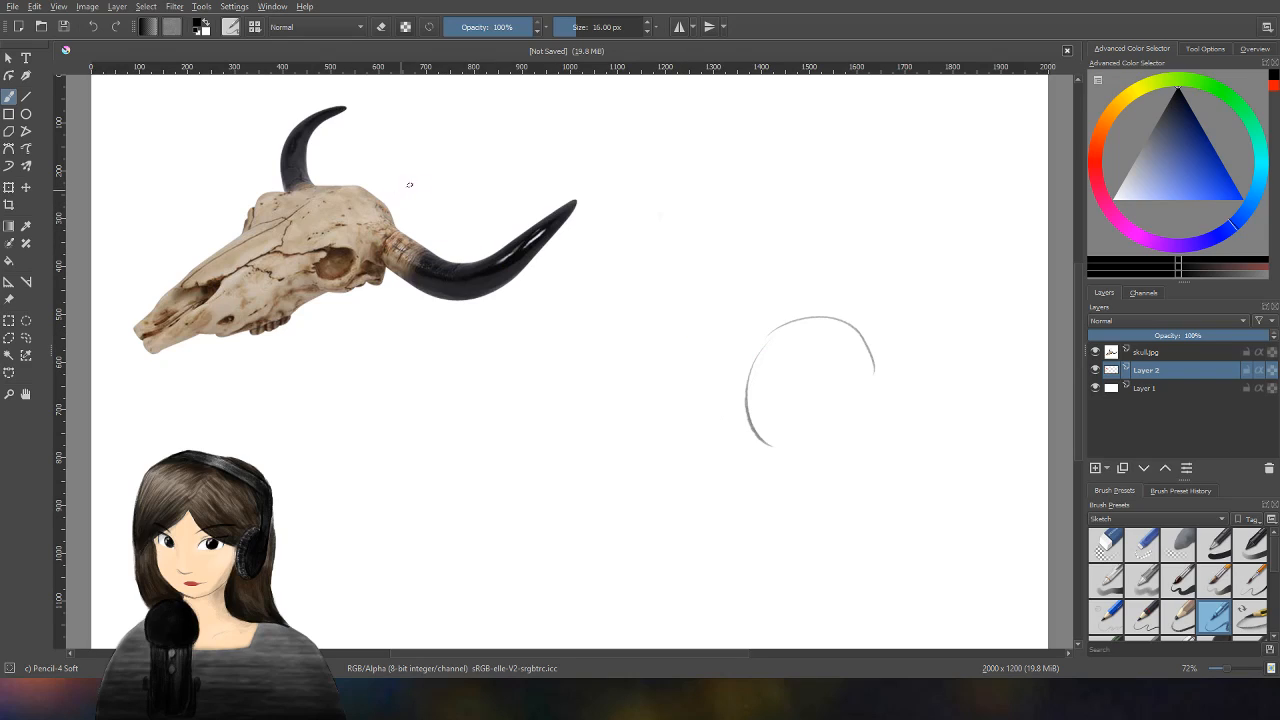
Raise Layer 2 above skull.jpg and replace it with a new empty layer, toggling Layer 1's visibility to check the transparent background
{"action": "left_click", "coordinate": [1160, 354]}
{"action": "left_click_drag", "start_coordinate": [1133, 372], "coordinate": [1161, 347]}
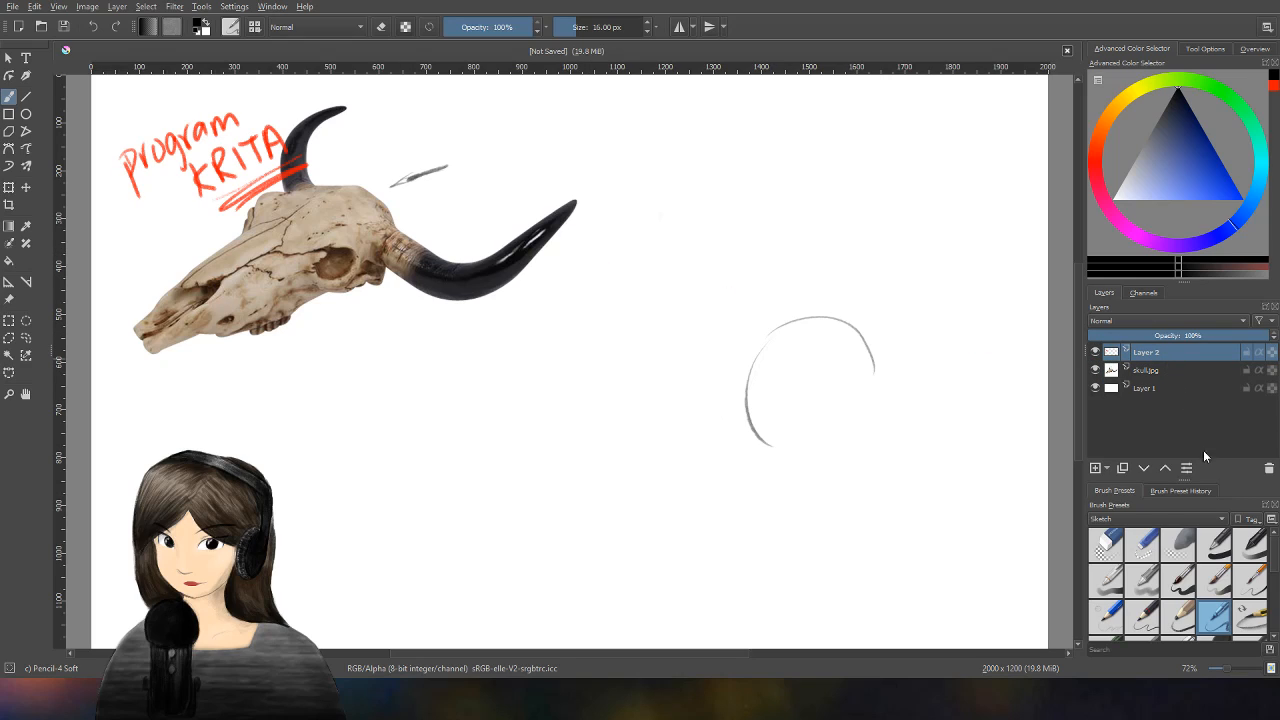
{"action": "left_click", "coordinate": [1268, 468]}
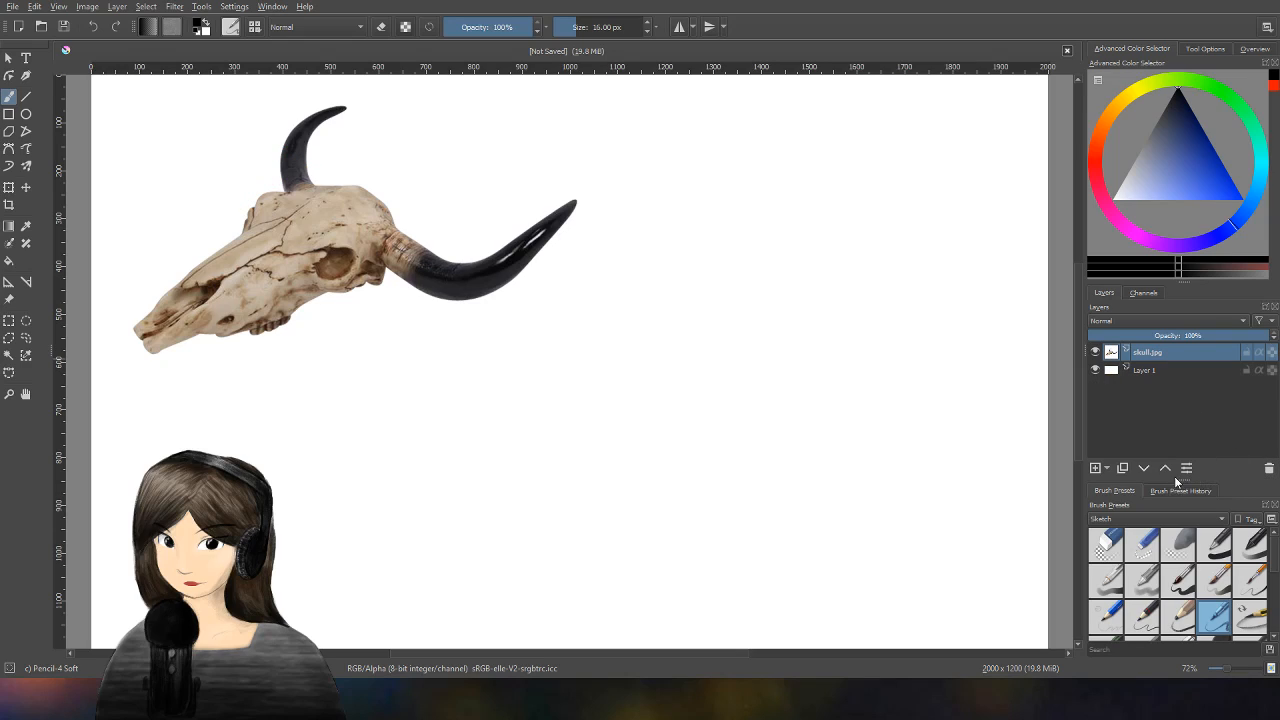
{"action": "left_click", "coordinate": [1094, 468]}
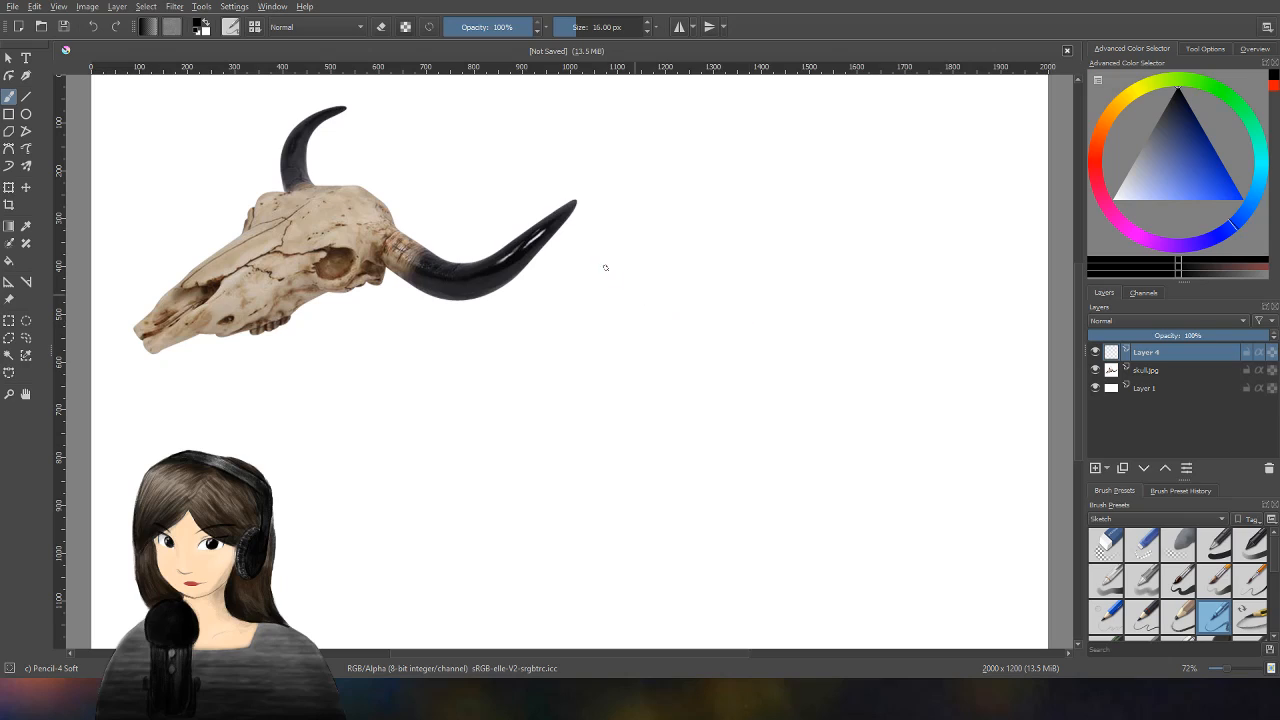
{"action": "left_click", "coordinate": [1095, 388]}
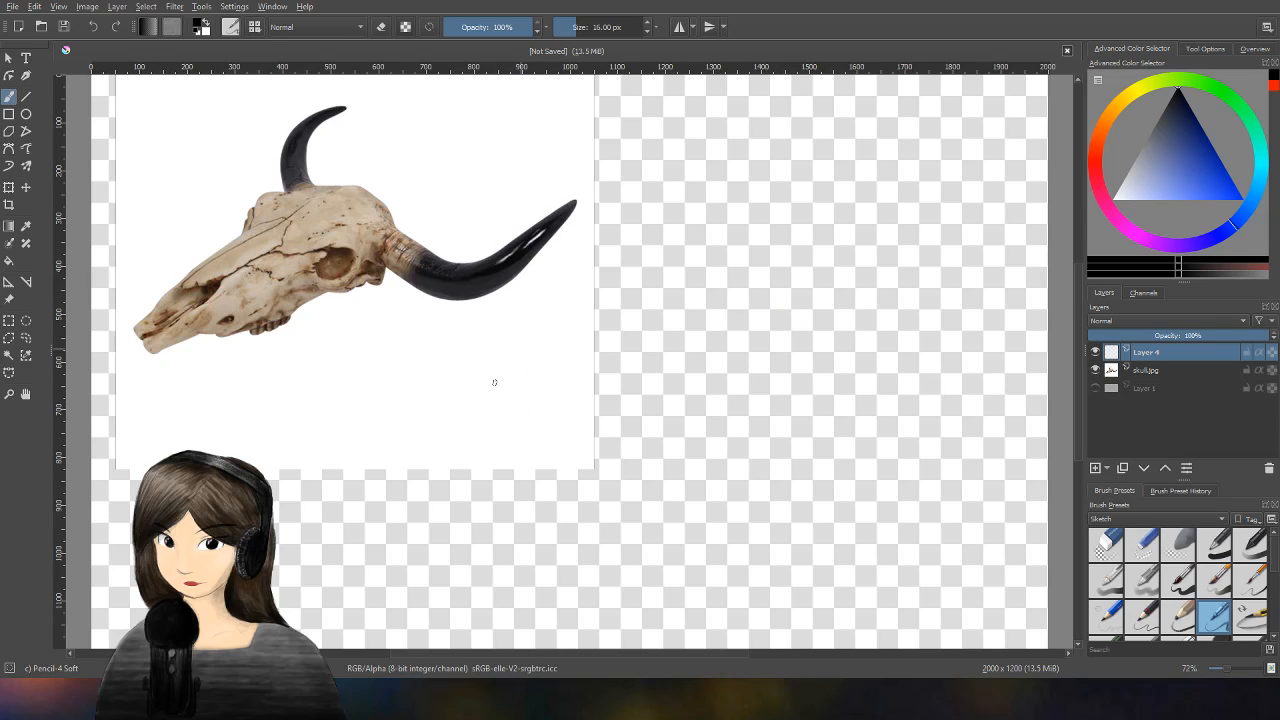
{"action": "left_click", "coordinate": [1096, 388]}
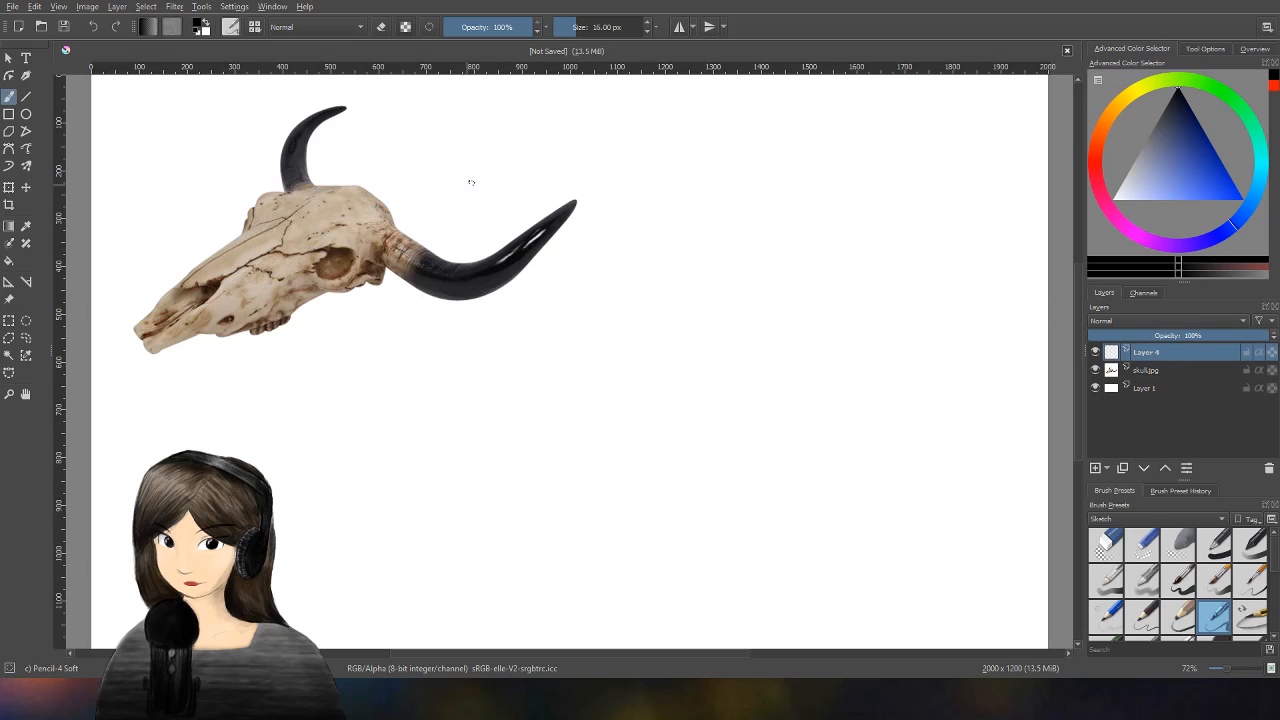
Draw short construction strokes on the new layer around the cranium of the skull photo
{"action": "left_click_drag", "start_coordinate": [362, 187], "coordinate": [422, 180]}
{"action": "left_click_drag", "start_coordinate": [342, 168], "coordinate": [422, 216]}
{"action": "left_click_drag", "start_coordinate": [260, 171], "coordinate": [218, 238]}
{"action": "left_click_drag", "start_coordinate": [408, 217], "coordinate": [404, 315]}
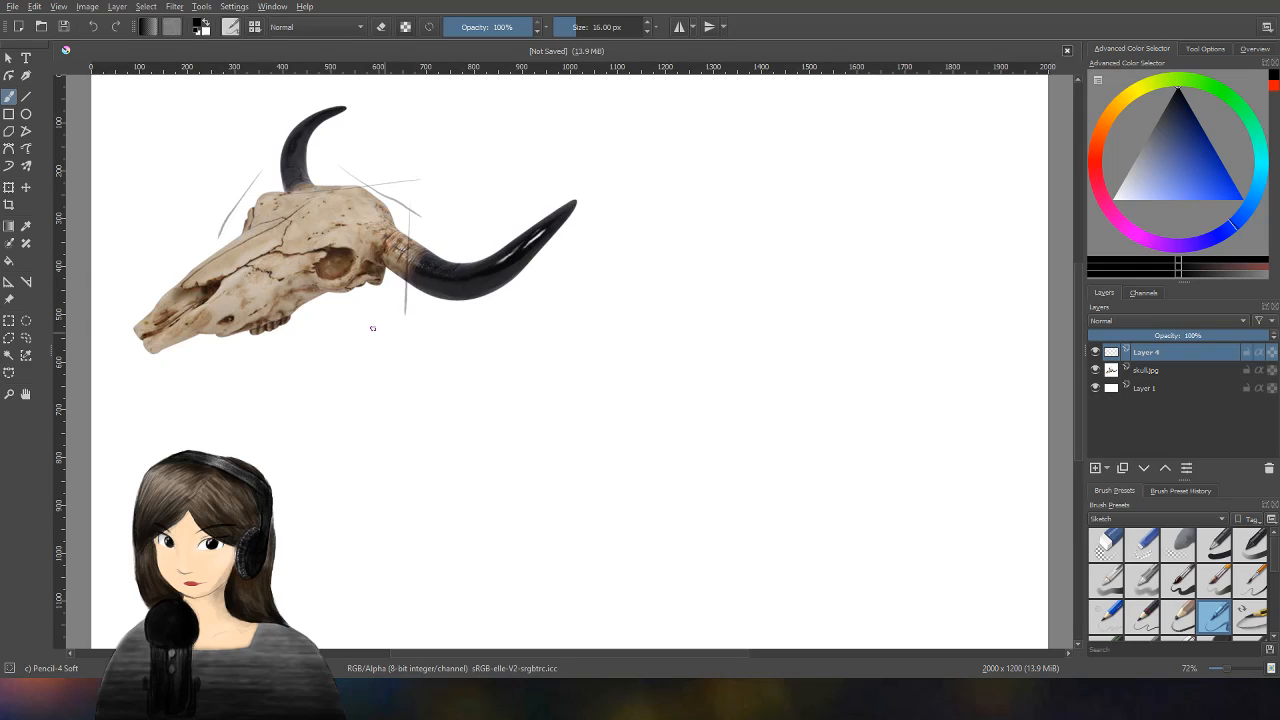
{"action": "left_click_drag", "start_coordinate": [312, 327], "coordinate": [390, 322]}
{"action": "left_click_drag", "start_coordinate": [447, 183], "coordinate": [404, 214]}
Sketch a flat four-sided outline for the skull's top in the empty canvas area, and add a matching guide stroke on the photo
{"action": "left_click_drag", "start_coordinate": [735, 322], "coordinate": [628, 366]}
{"action": "left_click_drag", "start_coordinate": [743, 317], "coordinate": [898, 347]}
{"action": "left_click_drag", "start_coordinate": [929, 366], "coordinate": [830, 420]}
{"action": "left_click_drag", "start_coordinate": [627, 378], "coordinate": [830, 420]}
{"action": "left_click_drag", "start_coordinate": [384, 168], "coordinate": [337, 193]}
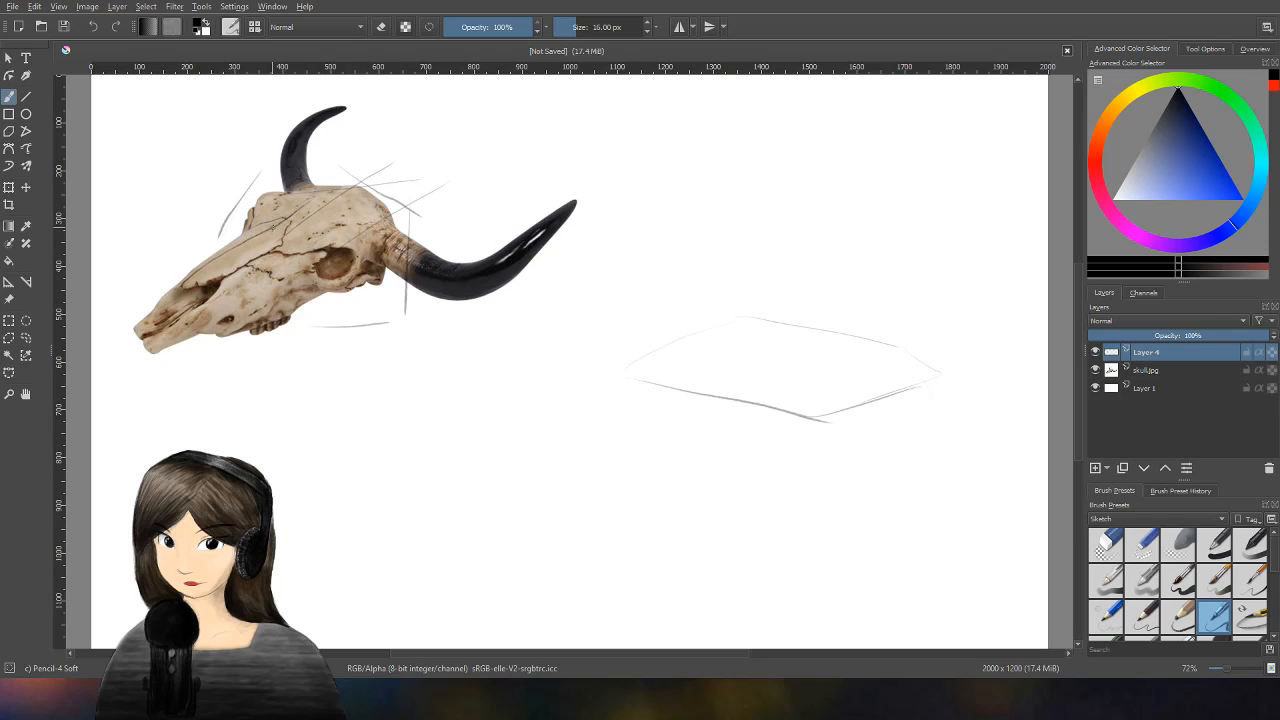
Draw a long diagonal axis line through the skull's top toward the snout, and round the outline's upper edge
{"action": "mouse_move", "coordinate": [878, 306]}
{"action": "left_mouse_down"}
{"action": "mouse_move", "coordinate": [721, 374]}
{"action": "mouse_move", "coordinate": [446, 534]}
{"action": "left_mouse_up"}
{"action": "left_click_drag", "start_coordinate": [718, 331], "coordinate": [808, 325]}
{"action": "left_click_drag", "start_coordinate": [656, 348], "coordinate": [680, 337]}
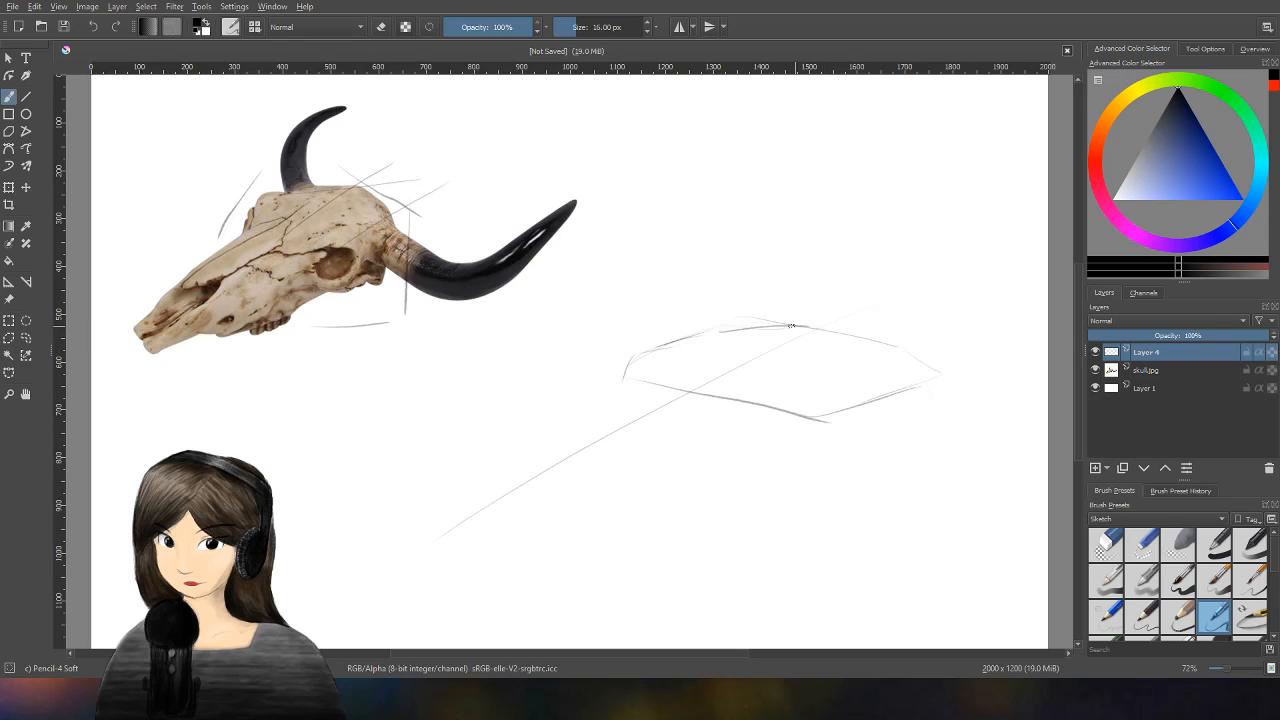
{"action": "left_click_drag", "start_coordinate": [796, 326], "coordinate": [842, 326]}
Sketch the back edge of the skull down to its lower corner, and add inner strokes below the top outline
{"action": "mouse_move", "coordinate": [848, 338]}
{"action": "left_mouse_down"}
{"action": "mouse_move", "coordinate": [920, 368]}
{"action": "mouse_move", "coordinate": [918, 456]}
{"action": "left_mouse_up"}
{"action": "mouse_move", "coordinate": [920, 388]}
{"action": "left_mouse_down"}
{"action": "mouse_move", "coordinate": [902, 526]}
{"action": "mouse_move", "coordinate": [848, 520]}
{"action": "left_mouse_up"}
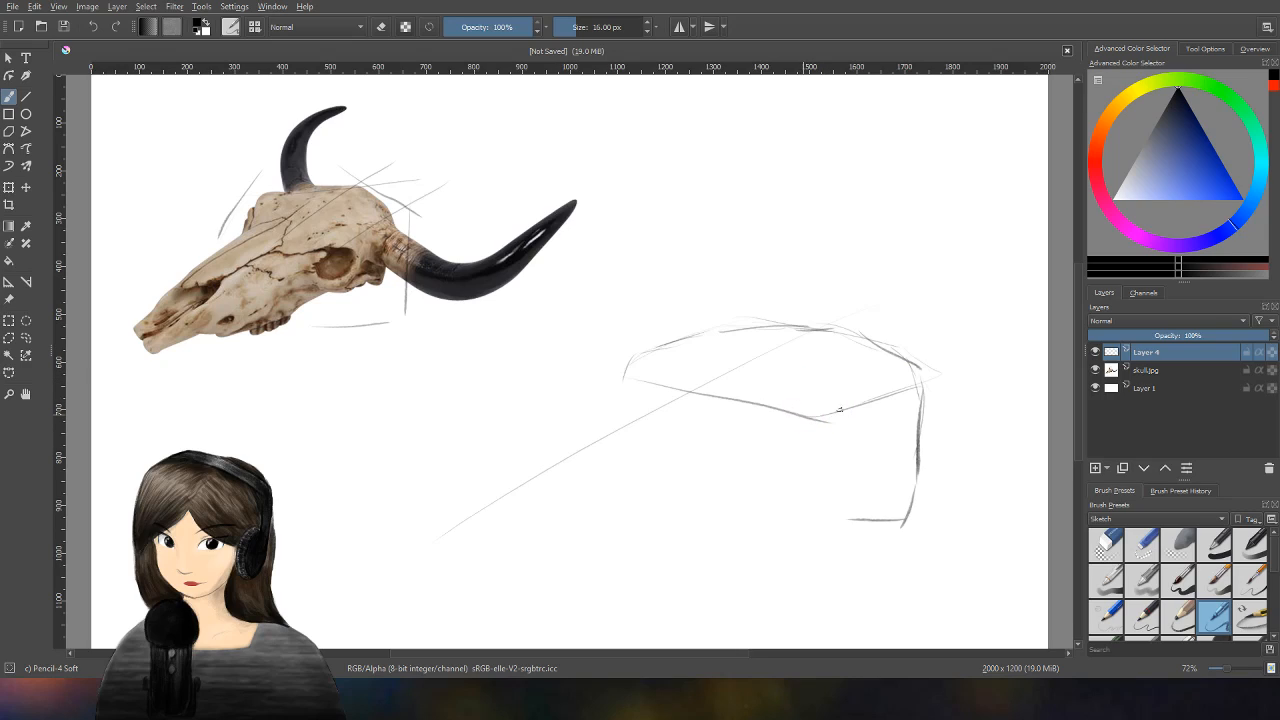
{"action": "left_click_drag", "start_coordinate": [804, 390], "coordinate": [818, 389]}
{"action": "left_click_drag", "start_coordinate": [896, 391], "coordinate": [815, 431]}
Draw a long curved guide line above the skull sketch, and erase the stray mark inside the skull's top outline
{"action": "mouse_move", "coordinate": [858, 198]}
{"action": "left_mouse_down"}
{"action": "mouse_move", "coordinate": [772, 226]}
{"action": "mouse_move", "coordinate": [556, 381]}
{"action": "left_mouse_up"}
{"action": "key", "text": "e"}
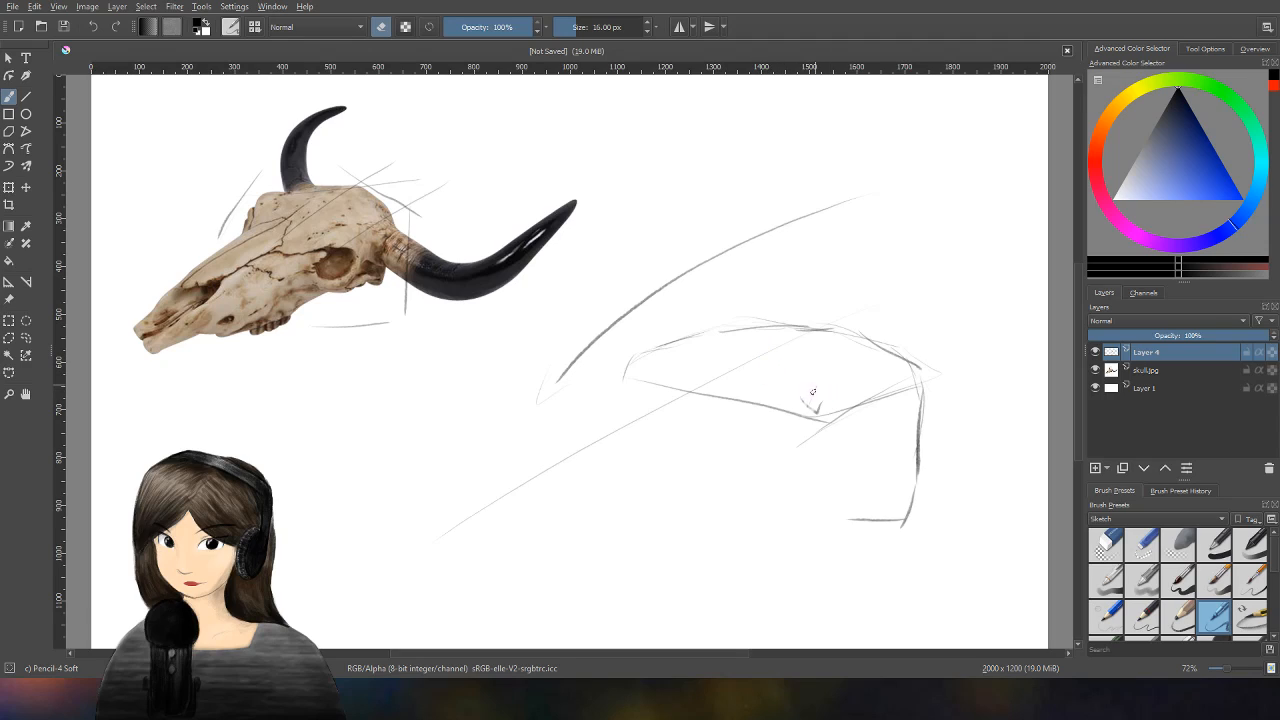
{"action": "left_click_drag", "start_coordinate": [803, 397], "coordinate": [821, 408]}
{"action": "key", "text": "e"}
Reinforce the skull's back edge with a second contour, and sketch the round eye socket with a line leading toward the snout
{"action": "mouse_move", "coordinate": [925, 398]}
{"action": "left_mouse_down"}
{"action": "mouse_move", "coordinate": [918, 515]}
{"action": "mouse_move", "coordinate": [838, 538]}
{"action": "left_mouse_up"}
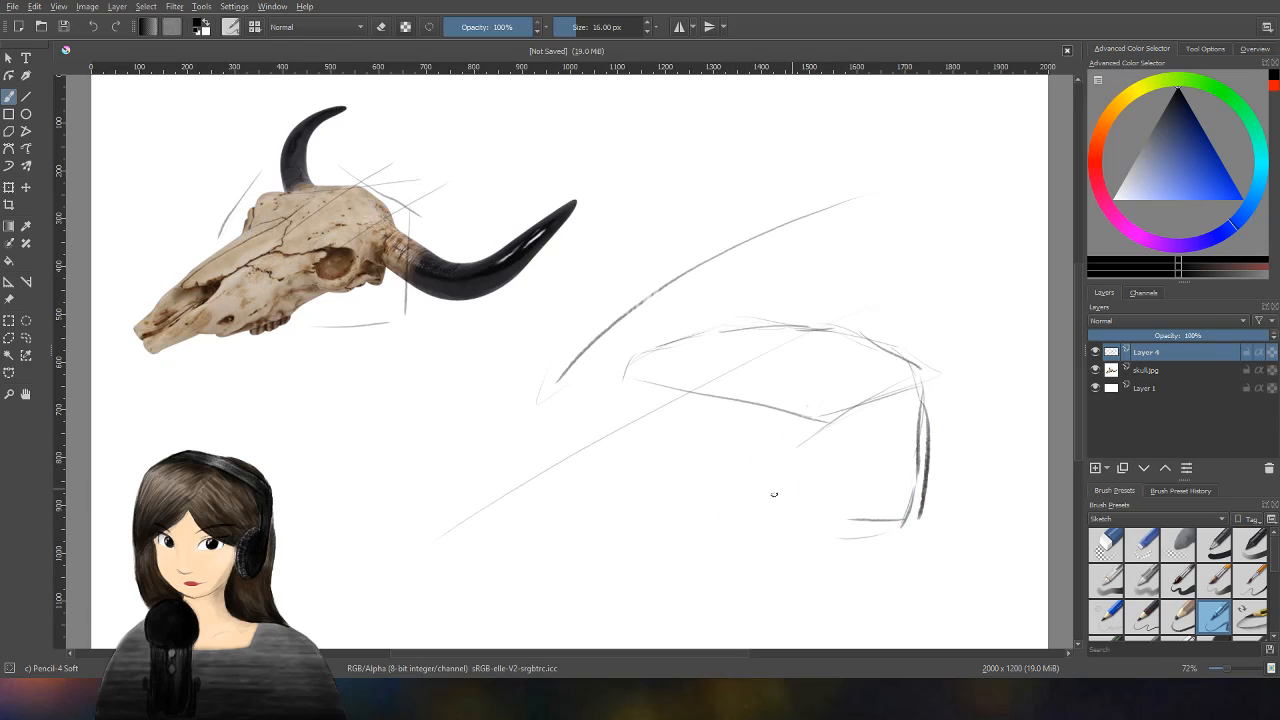
{"action": "left_click_drag", "start_coordinate": [830, 448], "coordinate": [738, 500]}
{"action": "mouse_move", "coordinate": [782, 464]}
{"action": "left_mouse_down"}
{"action": "mouse_move", "coordinate": [756, 508]}
{"action": "mouse_move", "coordinate": [768, 508]}
{"action": "mouse_move", "coordinate": [790, 444]}
{"action": "left_mouse_up"}
{"action": "mouse_move", "coordinate": [826, 500]}
{"action": "left_mouse_down"}
{"action": "mouse_move", "coordinate": [813, 462]}
{"action": "mouse_move", "coordinate": [758, 518]}
{"action": "left_mouse_up"}
{"action": "left_click_drag", "start_coordinate": [764, 446], "coordinate": [710, 465]}
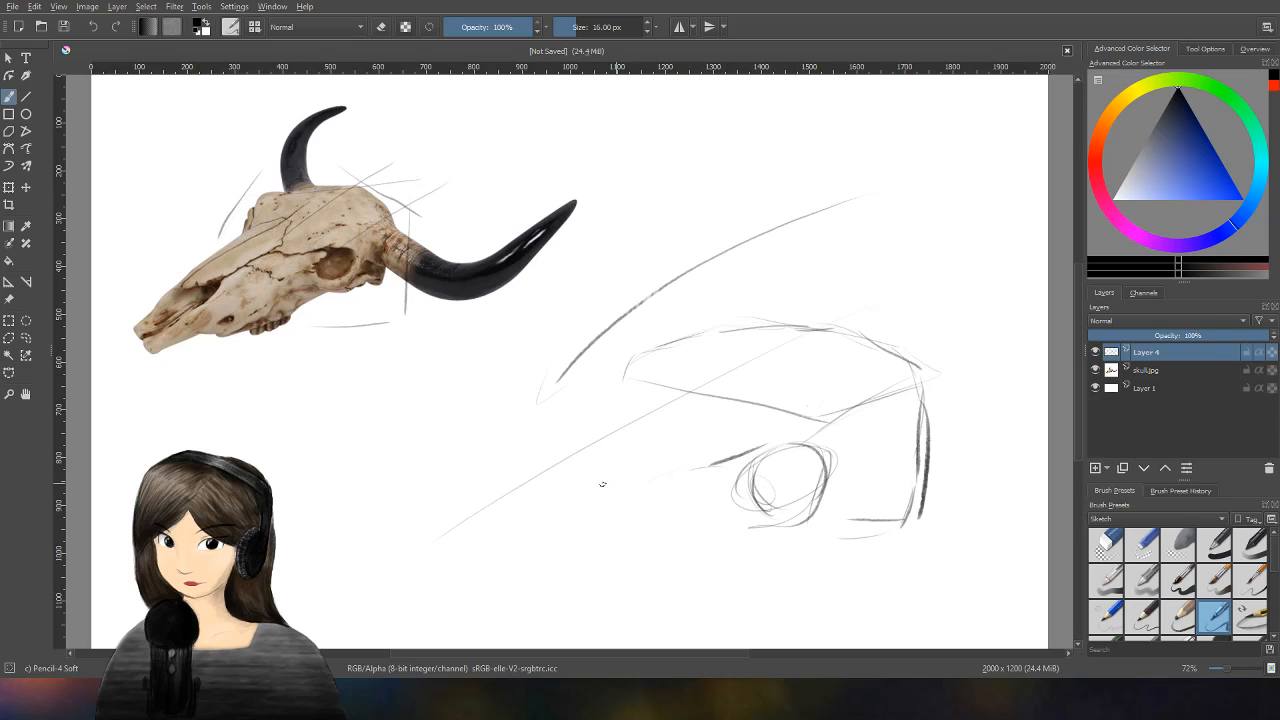
Sketch the snout's upper and lower contours, its rounded tip and the short lines along its lower edge
{"action": "left_click_drag", "start_coordinate": [512, 474], "coordinate": [634, 400]}
{"action": "mouse_move", "coordinate": [498, 476]}
{"action": "left_mouse_down"}
{"action": "mouse_move", "coordinate": [597, 415]}
{"action": "mouse_move", "coordinate": [567, 434]}
{"action": "mouse_move", "coordinate": [624, 414]}
{"action": "mouse_move", "coordinate": [662, 400]}
{"action": "left_mouse_up"}
{"action": "left_click_drag", "start_coordinate": [730, 352], "coordinate": [628, 428]}
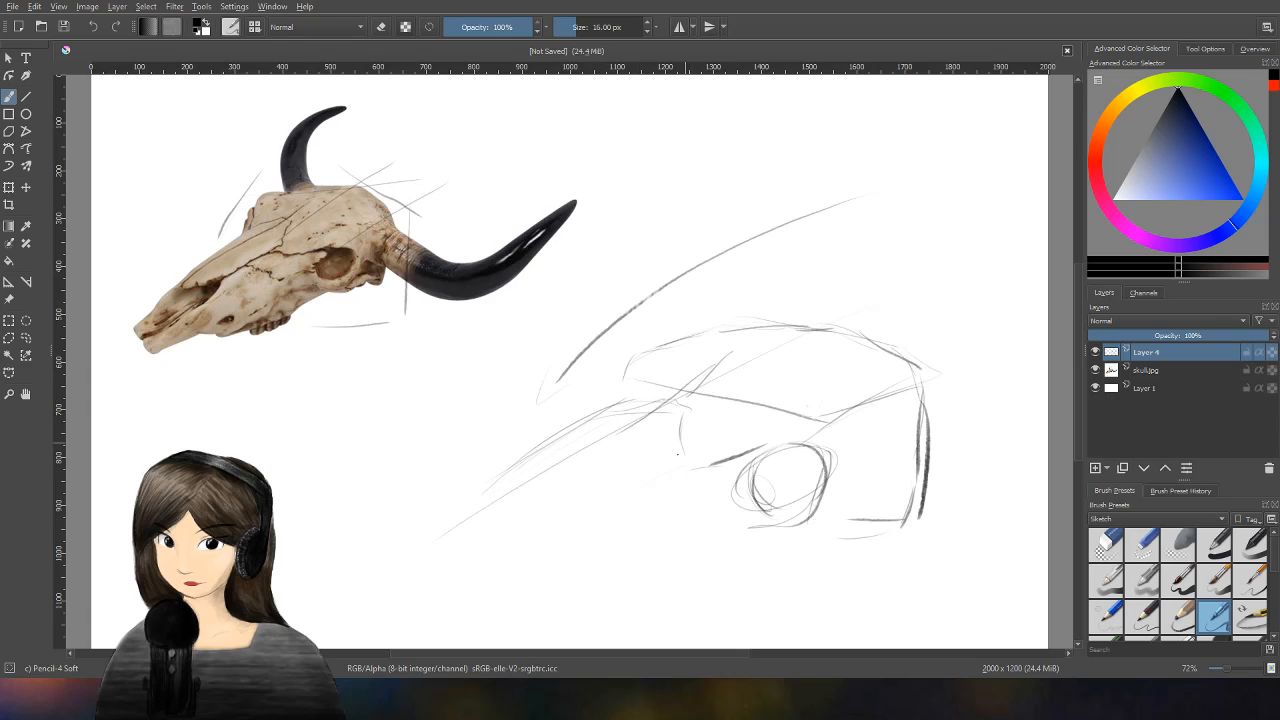
{"action": "mouse_move", "coordinate": [681, 460]}
{"action": "left_mouse_down"}
{"action": "mouse_move", "coordinate": [645, 485]}
{"action": "mouse_move", "coordinate": [740, 455]}
{"action": "left_mouse_up"}
{"action": "left_click_drag", "start_coordinate": [646, 482], "coordinate": [535, 552]}
{"action": "mouse_move", "coordinate": [496, 478]}
{"action": "left_mouse_down"}
{"action": "mouse_move", "coordinate": [455, 539]}
{"action": "mouse_move", "coordinate": [508, 566]}
{"action": "left_mouse_up"}
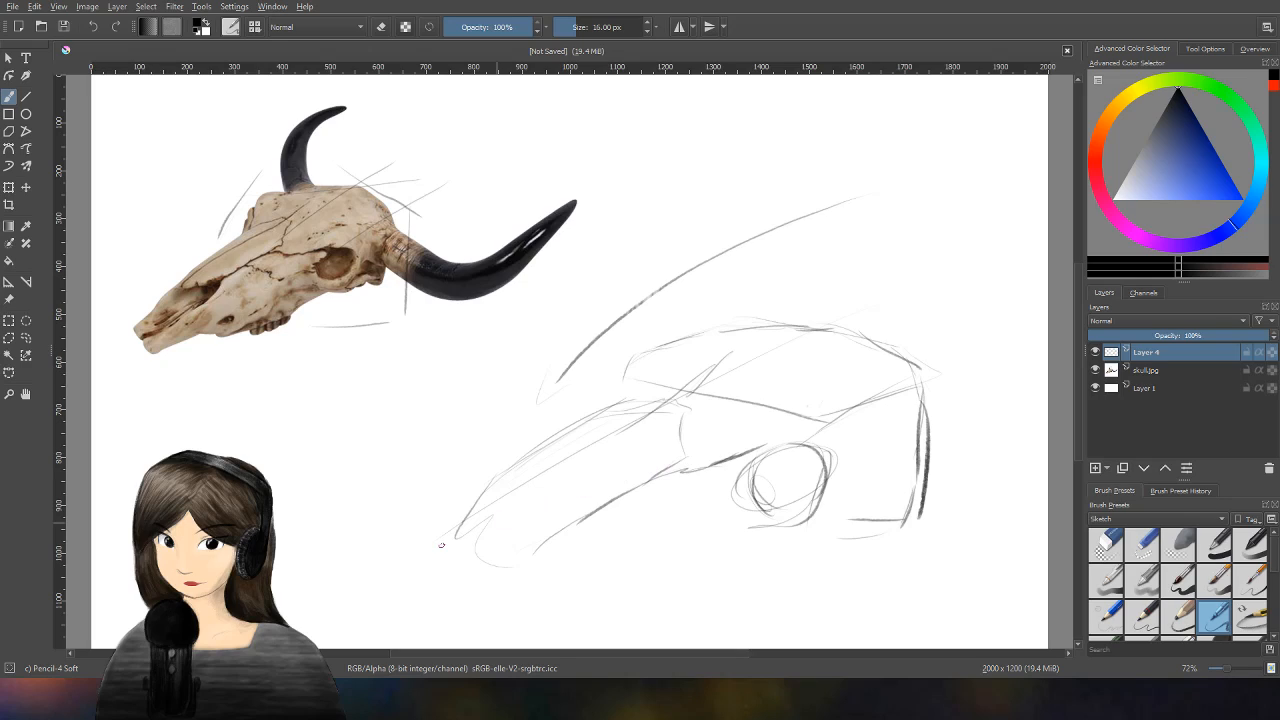
{"action": "mouse_move", "coordinate": [499, 533]}
{"action": "left_mouse_down"}
{"action": "mouse_move", "coordinate": [608, 514]}
{"action": "mouse_move", "coordinate": [589, 510]}
{"action": "left_mouse_up"}
{"action": "left_click_drag", "start_coordinate": [534, 570], "coordinate": [586, 526]}
Select the snout part of the sketch with a freehand outline
{"action": "left_click", "coordinate": [26, 320]}
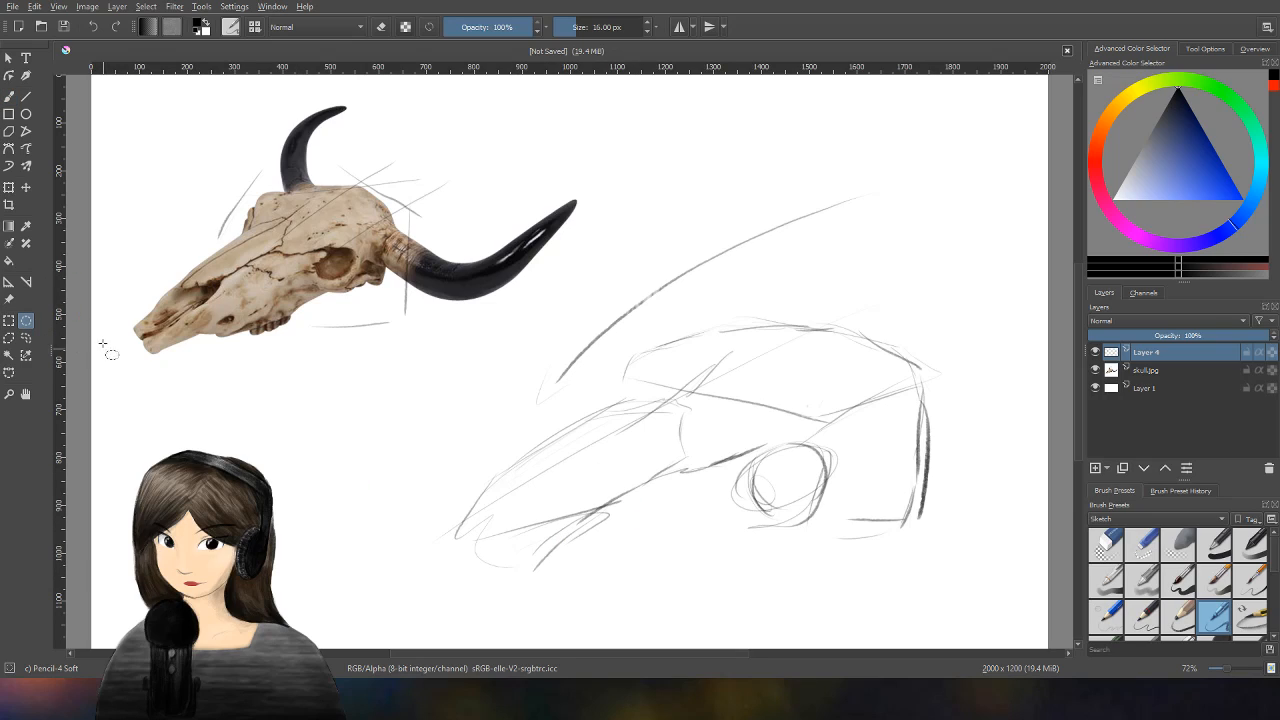
{"action": "left_click", "coordinate": [26, 337]}
{"action": "mouse_move", "coordinate": [606, 378]}
{"action": "left_mouse_down"}
{"action": "mouse_move", "coordinate": [440, 494]}
{"action": "mouse_move", "coordinate": [712, 502]}
{"action": "mouse_move", "coordinate": [706, 465]}
{"action": "mouse_move", "coordinate": [598, 378]}
{"action": "left_mouse_up"}
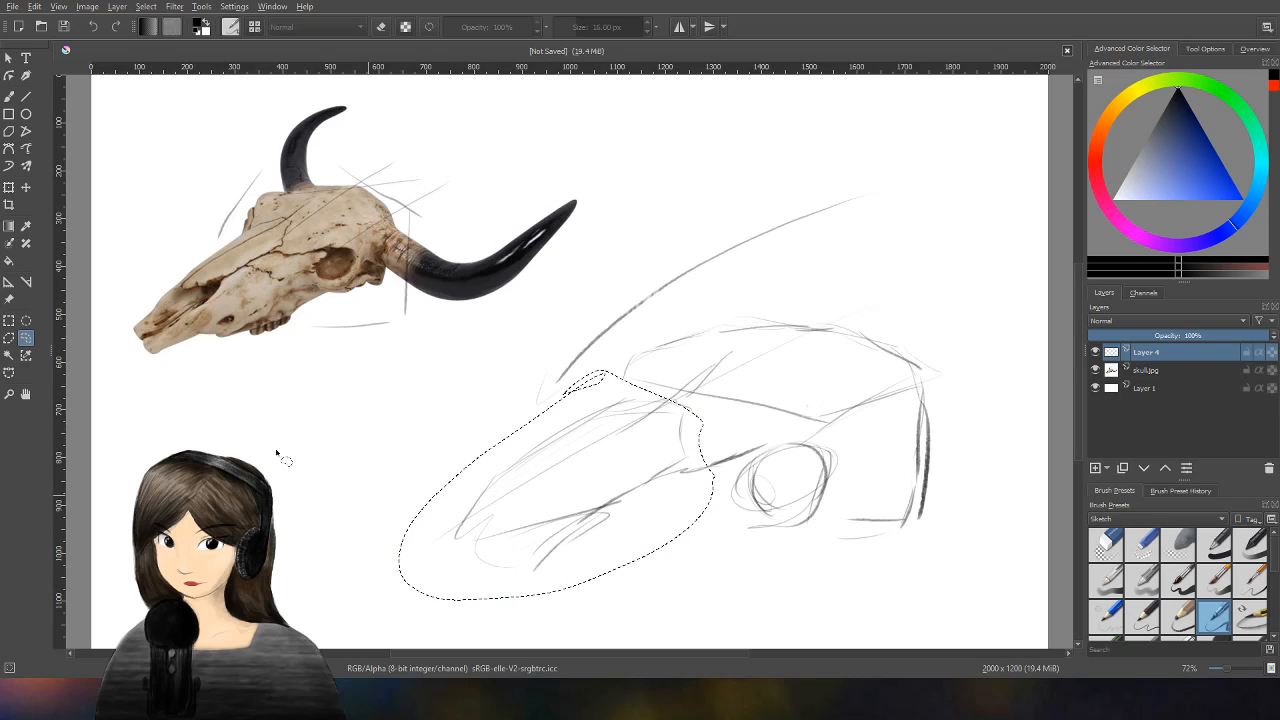
Enlarge the selected snout, rotate it slightly counterclockwise and reposition it against the skull, clearing the selection when done
{"action": "left_click", "coordinate": [9, 187]}
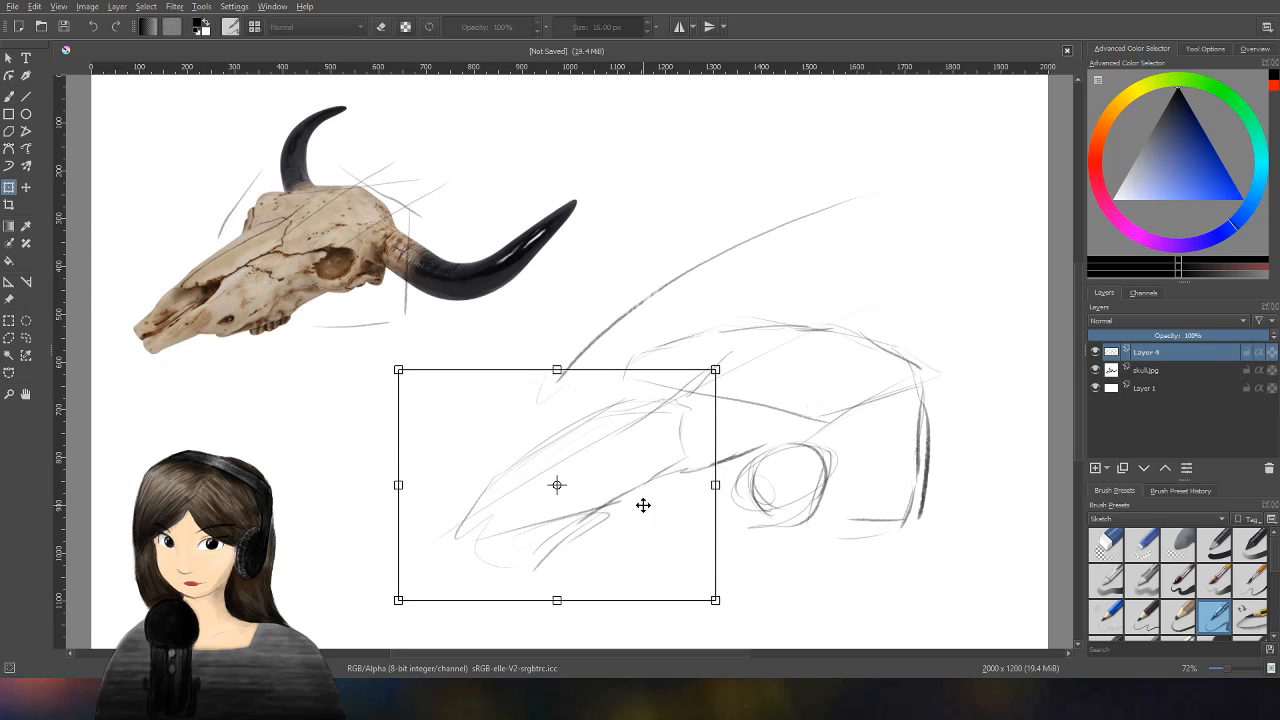
{"action": "mouse_move", "coordinate": [398, 600]}
{"action": "left_mouse_down"}
{"action": "mouse_move", "coordinate": [449, 548]}
{"action": "mouse_move", "coordinate": [374, 571]}
{"action": "mouse_move", "coordinate": [300, 634]}
{"action": "mouse_move", "coordinate": [260, 565]}
{"action": "mouse_move", "coordinate": [280, 617]}
{"action": "mouse_move", "coordinate": [297, 617]}
{"action": "left_mouse_up"}
{"action": "left_click_drag", "start_coordinate": [766, 536], "coordinate": [806, 525]}
{"action": "left_click_drag", "start_coordinate": [657, 555], "coordinate": [684, 566]}
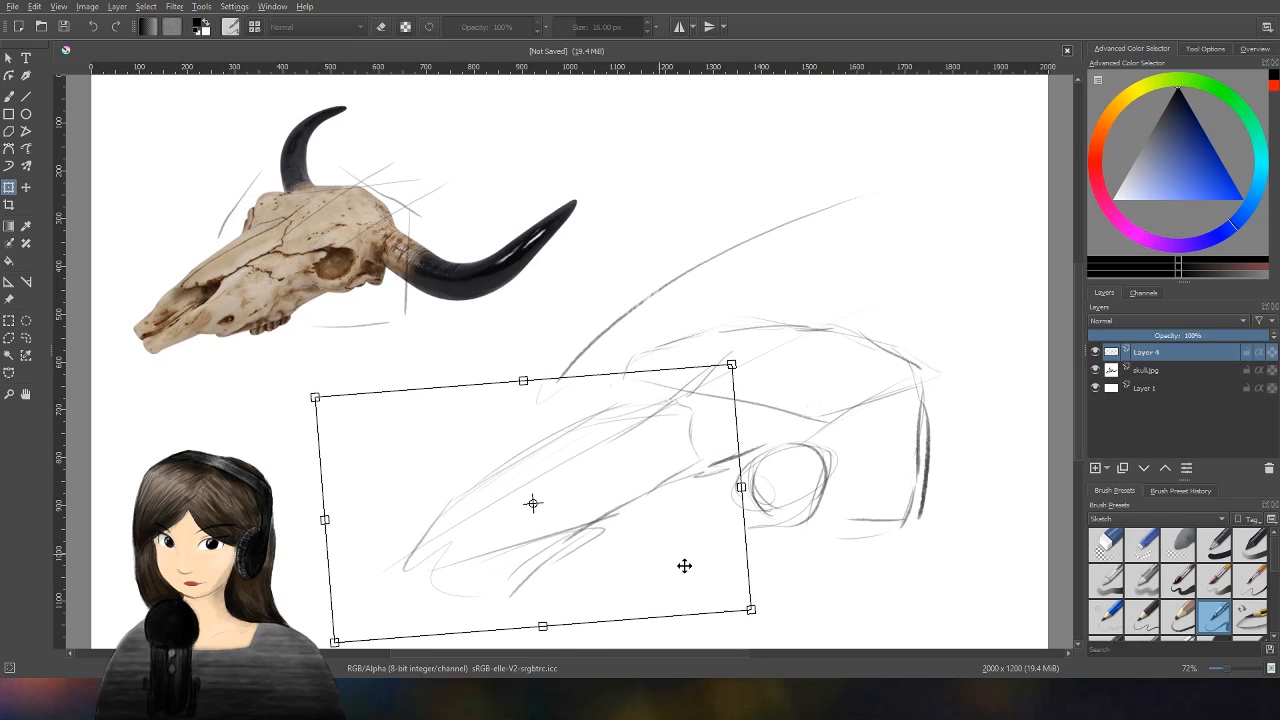
{"action": "left_click", "coordinate": [28, 188]}
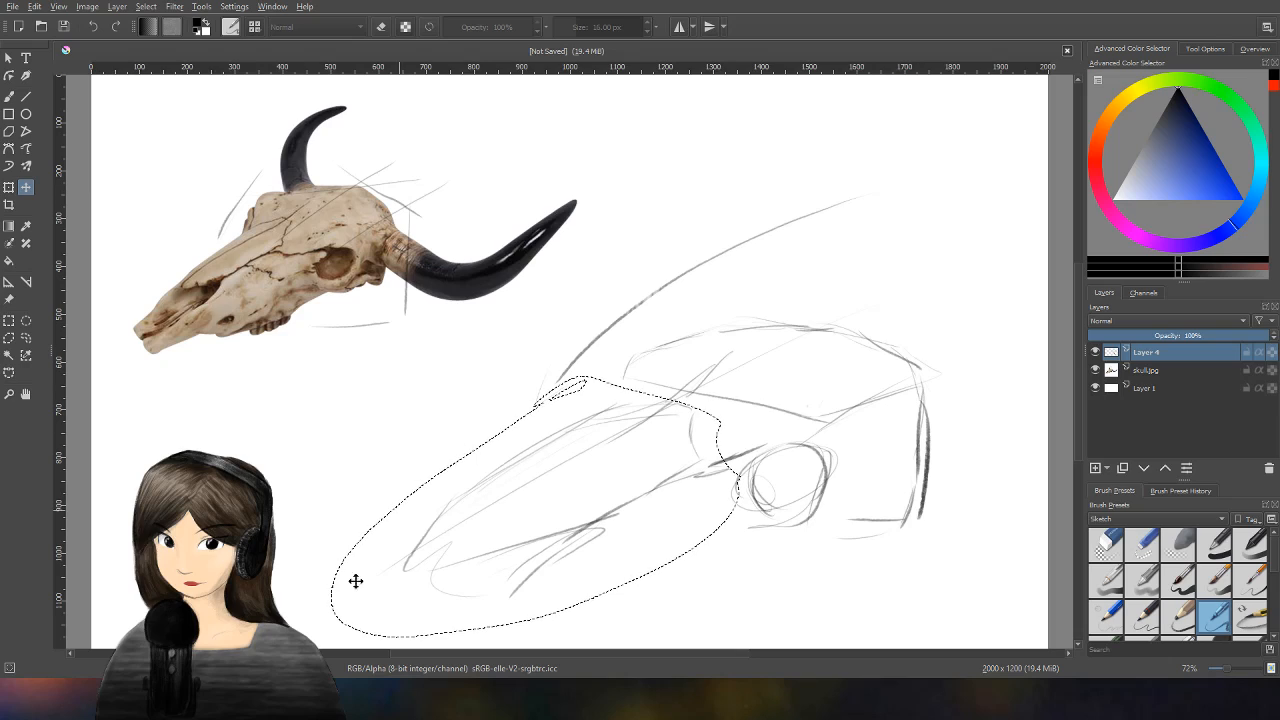
{"action": "left_click", "coordinate": [26, 320]}
{"action": "left_click", "coordinate": [250, 403]}
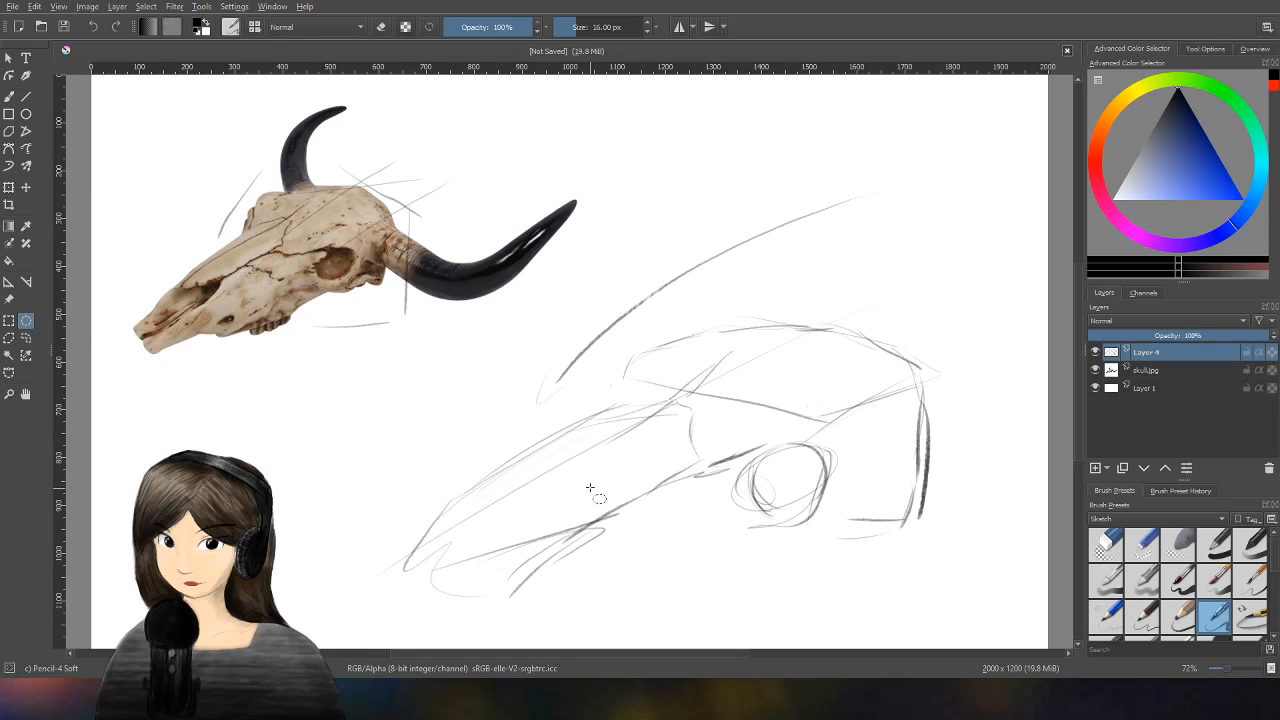
Sketch a small circle, an arch and an angular box-like shape below the skull photo with the pencil brush
{"action": "left_click", "coordinate": [9, 98]}
{"action": "mouse_move", "coordinate": [215, 440]}
{"action": "left_mouse_down"}
{"action": "mouse_move", "coordinate": [176, 409]}
{"action": "mouse_move", "coordinate": [226, 424]}
{"action": "left_mouse_up"}
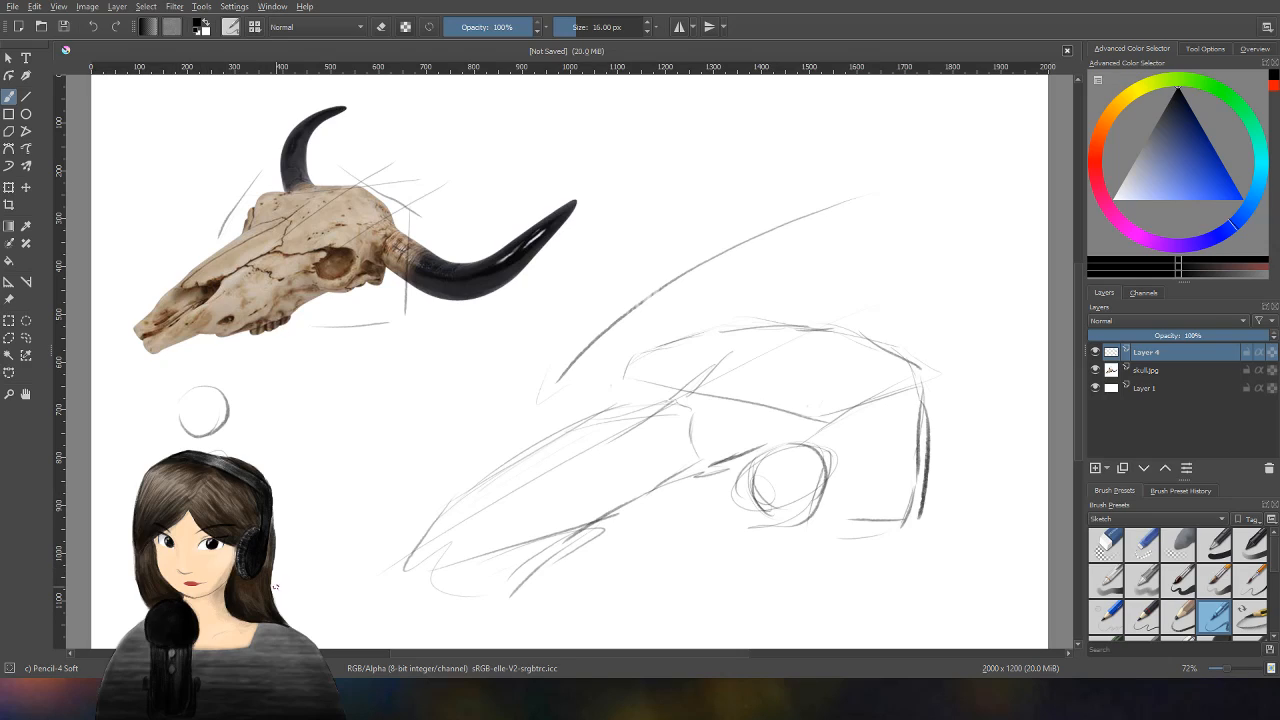
{"action": "mouse_move", "coordinate": [300, 563]}
{"action": "left_mouse_down"}
{"action": "mouse_move", "coordinate": [306, 616]}
{"action": "mouse_move", "coordinate": [322, 614]}
{"action": "left_mouse_up"}
Select the doodles below the skull photo with a rectangular selection and move them above the skull sketch
{"action": "left_click", "coordinate": [8, 321]}
{"action": "left_click_drag", "start_coordinate": [132, 379], "coordinate": [370, 650]}
{"action": "left_click", "coordinate": [26, 187]}
{"action": "mouse_move", "coordinate": [211, 514]}
{"action": "left_mouse_down"}
{"action": "mouse_move", "coordinate": [245, 526]}
{"action": "mouse_move", "coordinate": [913, 209]}
{"action": "mouse_move", "coordinate": [946, 243]}
{"action": "mouse_move", "coordinate": [931, 226]}
{"action": "mouse_move", "coordinate": [795, 232]}
{"action": "left_mouse_up"}
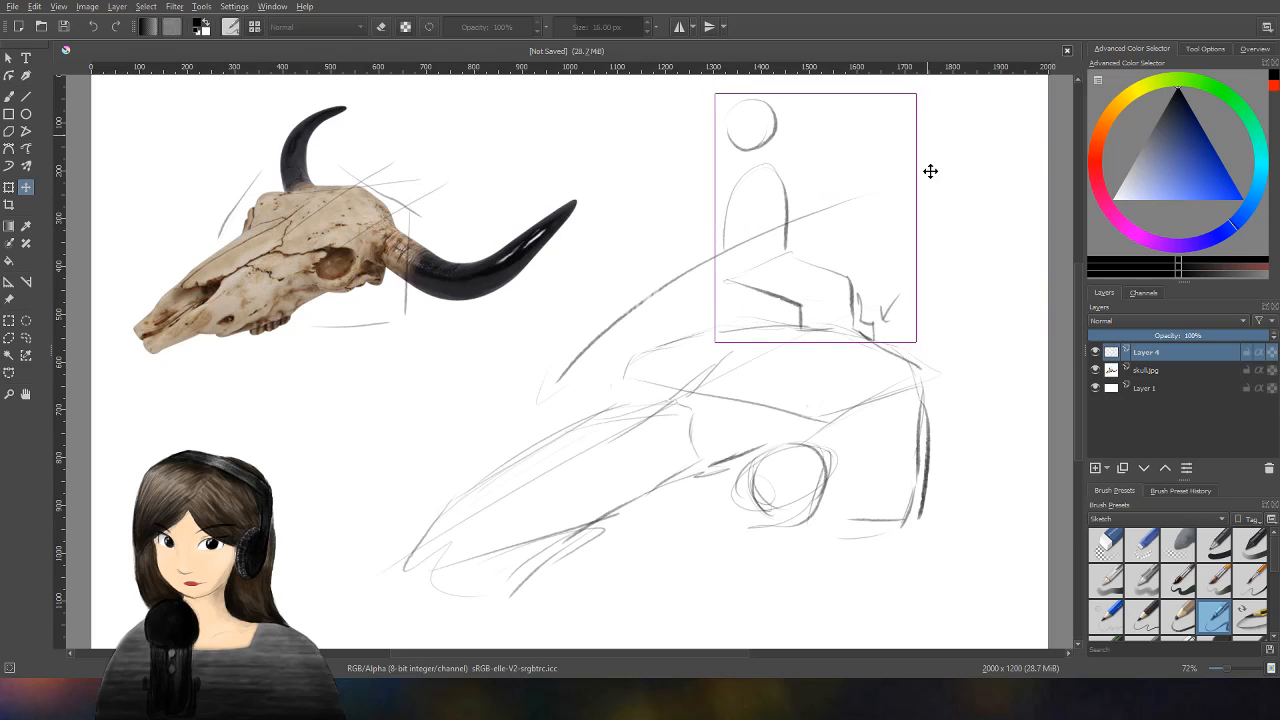
Scale the selected doodles down, shift them toward the horn line and clear the selection when done
{"action": "left_click", "coordinate": [9, 187]}
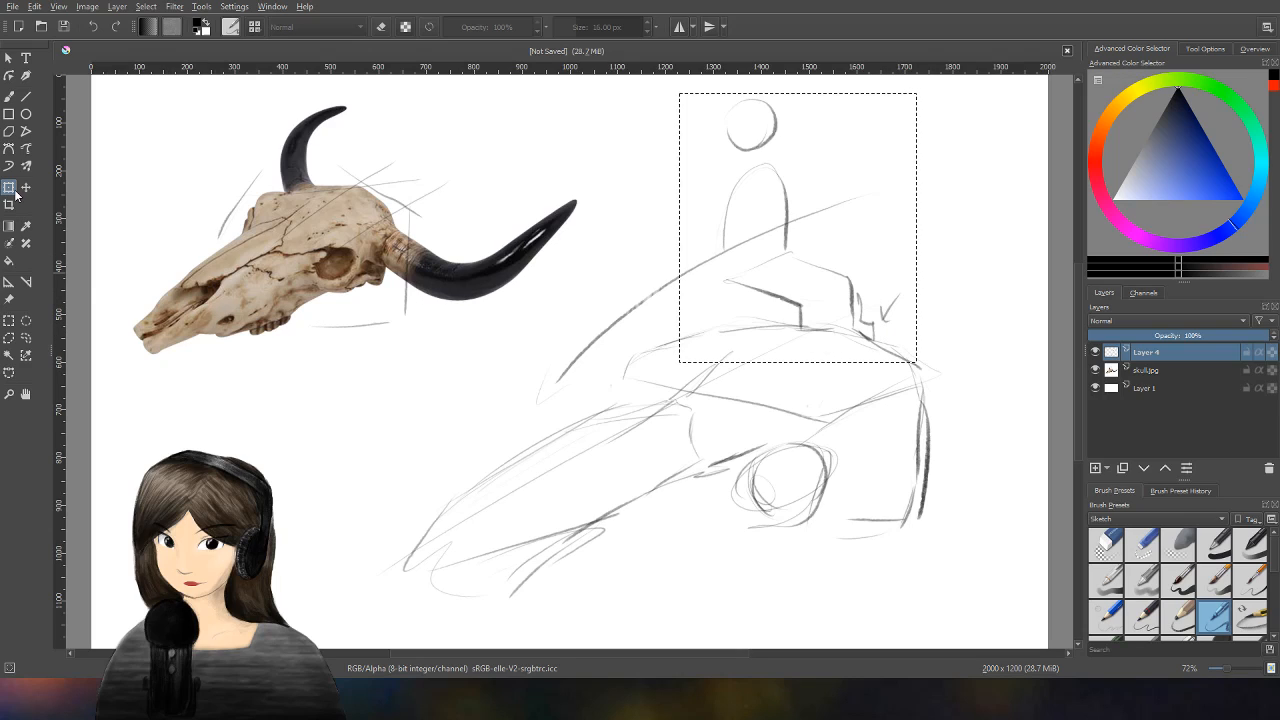
{"action": "mouse_move", "coordinate": [916, 362]}
{"action": "left_mouse_down"}
{"action": "mouse_move", "coordinate": [826, 220]}
{"action": "mouse_move", "coordinate": [808, 254]}
{"action": "left_mouse_up"}
{"action": "left_click_drag", "start_coordinate": [776, 202], "coordinate": [730, 219]}
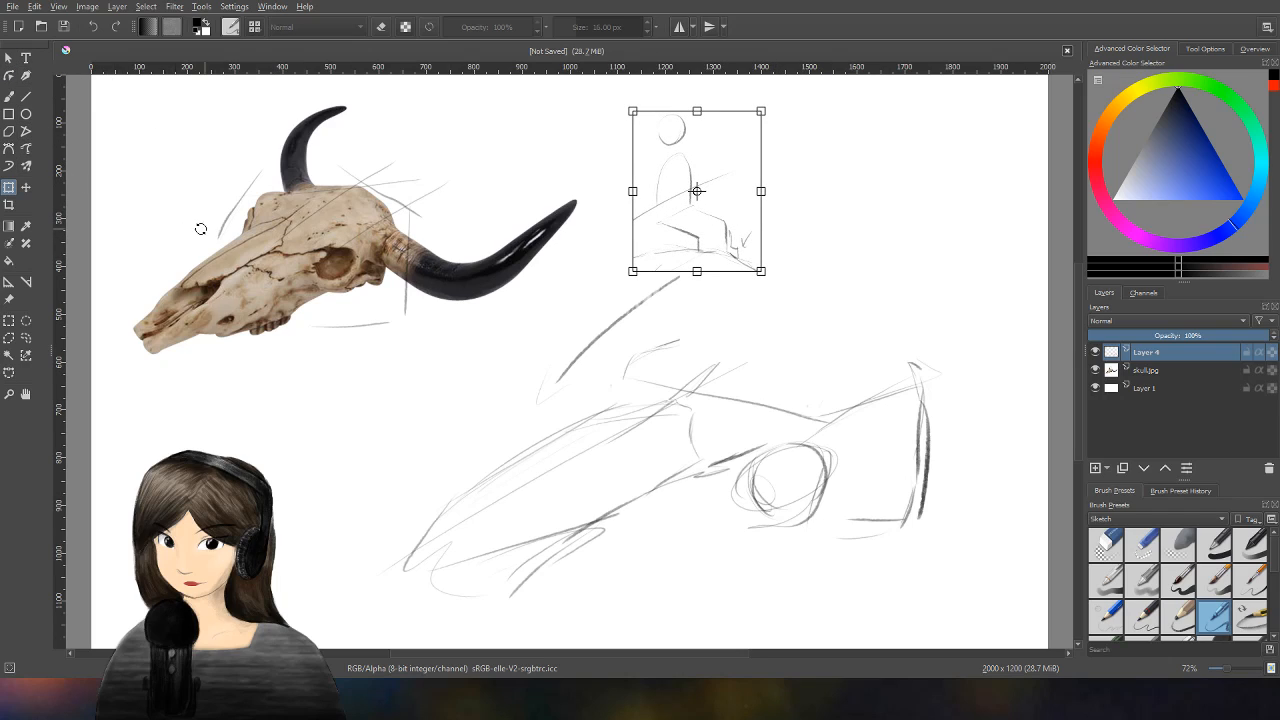
{"action": "key", "text": "Return"}
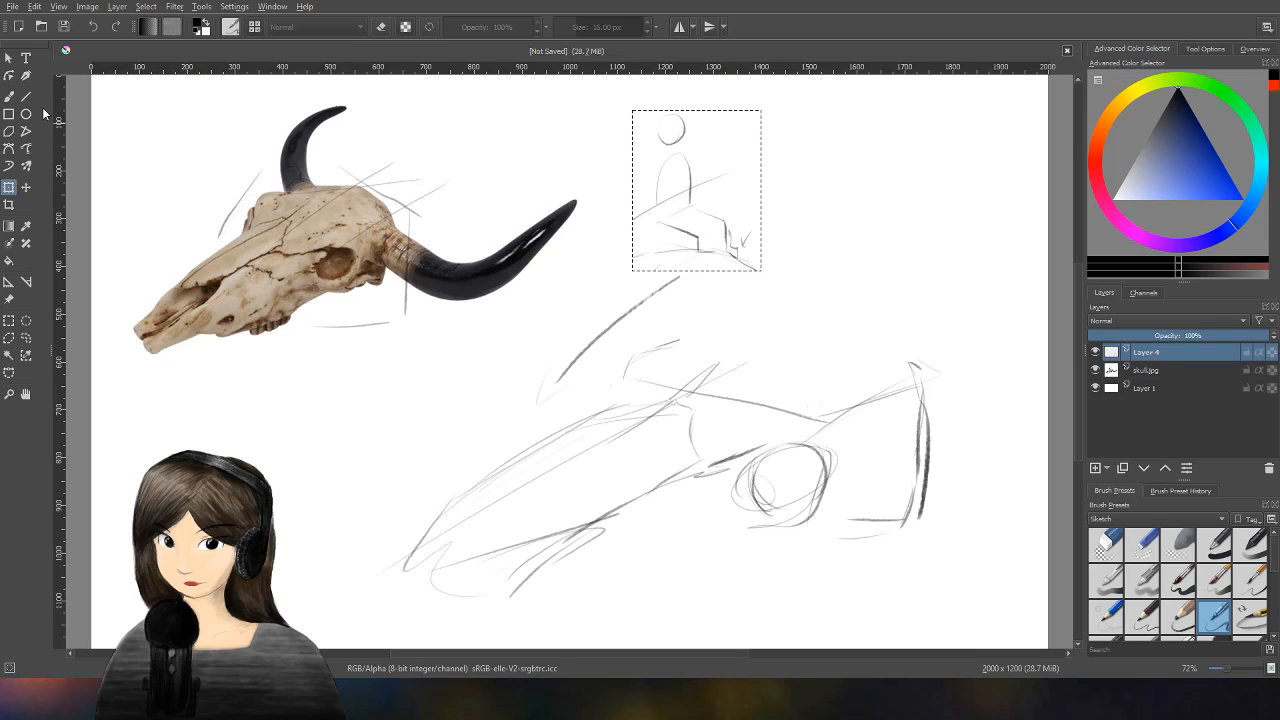
{"action": "left_click", "coordinate": [9, 96]}
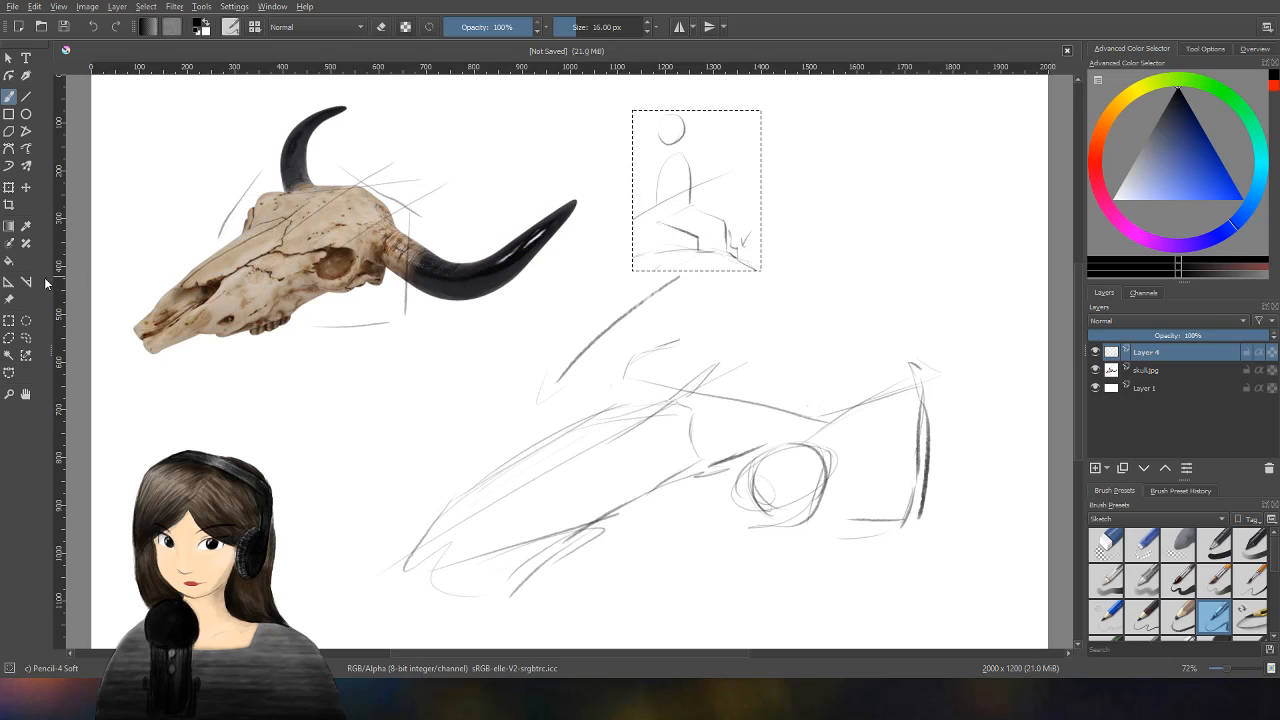
{"action": "left_click", "coordinate": [28, 339]}
{"action": "left_click", "coordinate": [736, 196]}
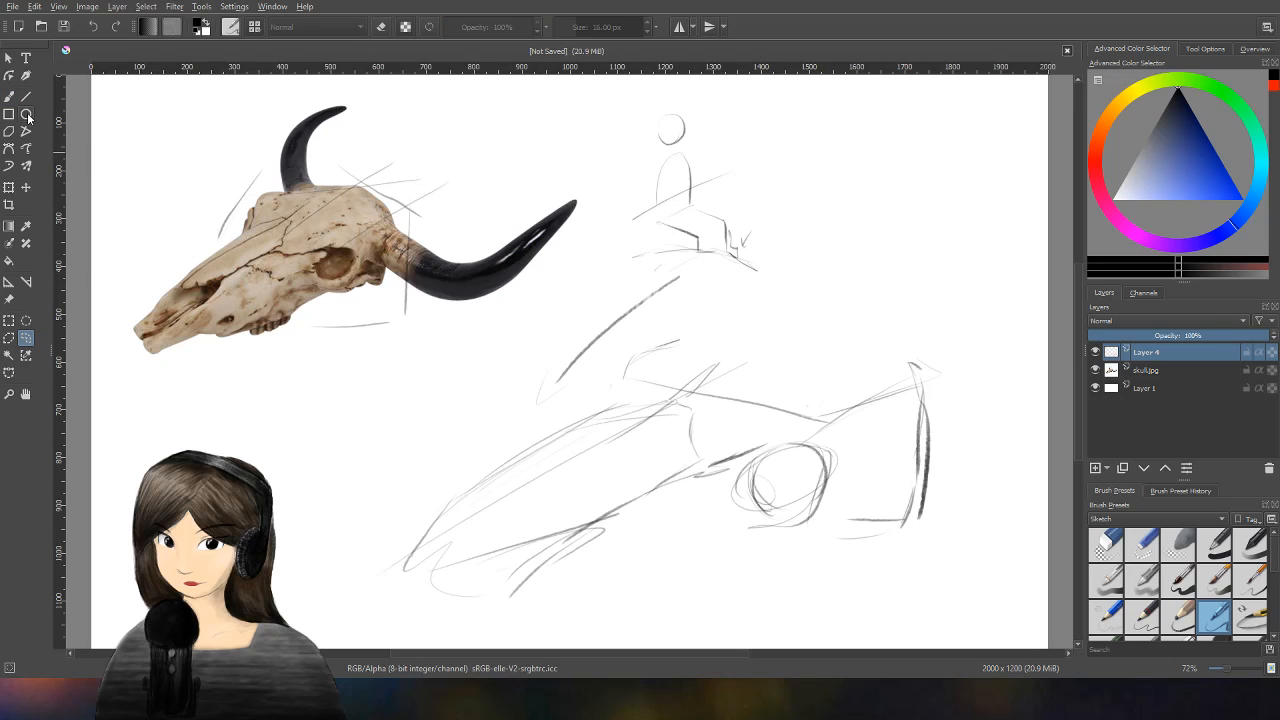
Draw a tall, closed elongated outline beside the doodles with the pencil brush
{"action": "left_click", "coordinate": [10, 97]}
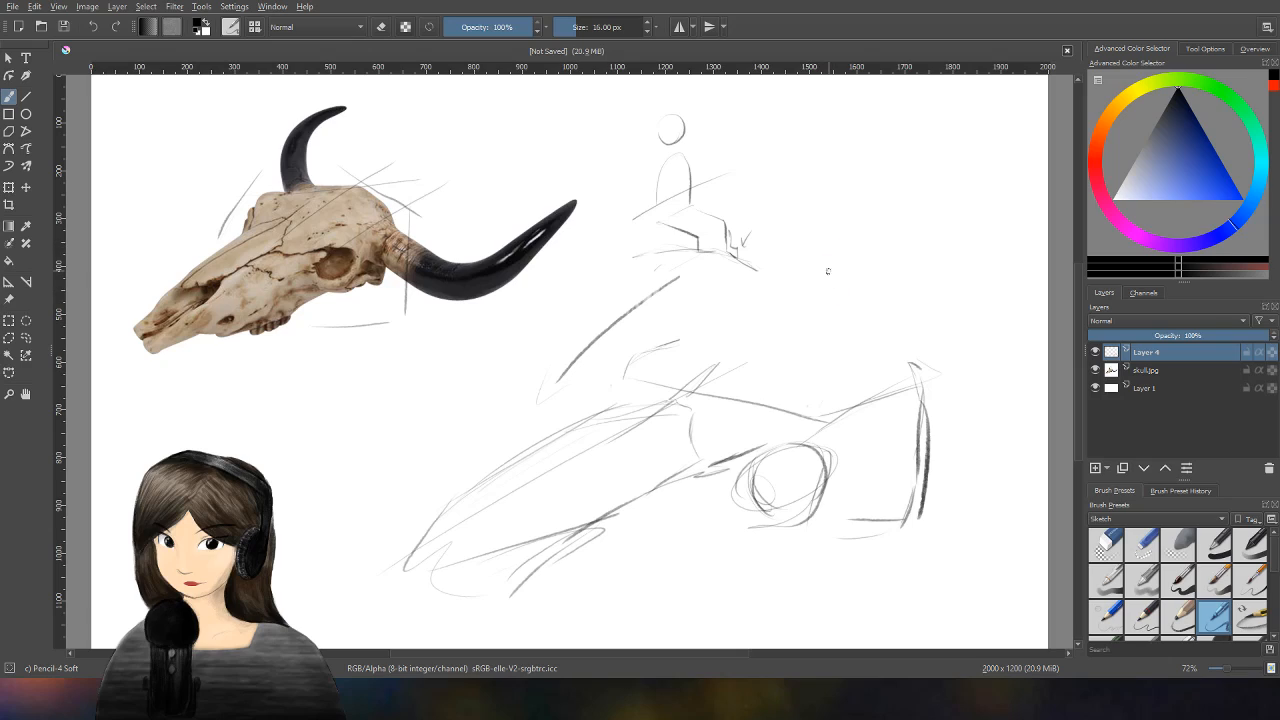
{"action": "mouse_move", "coordinate": [825, 299]}
{"action": "left_mouse_down"}
{"action": "mouse_move", "coordinate": [818, 209]}
{"action": "mouse_move", "coordinate": [844, 157]}
{"action": "mouse_move", "coordinate": [871, 164]}
{"action": "mouse_move", "coordinate": [873, 239]}
{"action": "mouse_move", "coordinate": [853, 327]}
{"action": "mouse_move", "coordinate": [829, 334]}
{"action": "mouse_move", "coordinate": [835, 280]}
{"action": "left_mouse_up"}
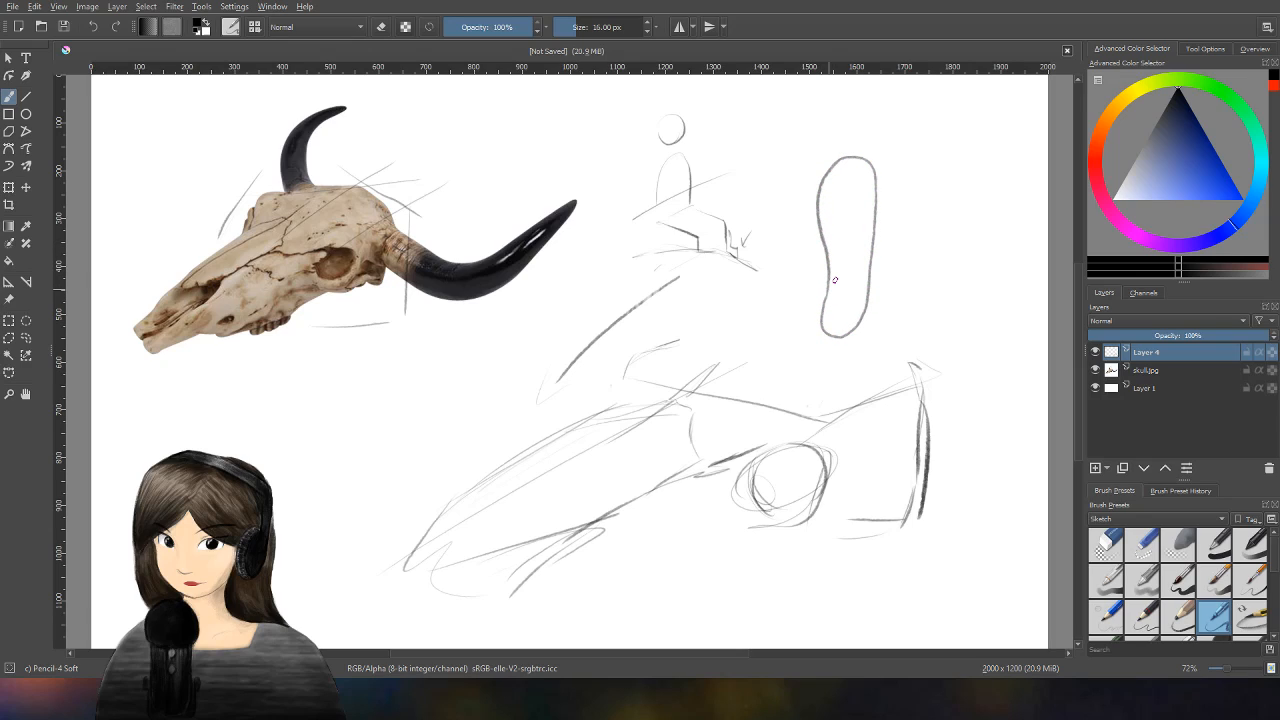
{"action": "key", "text": "ctrl+t"}
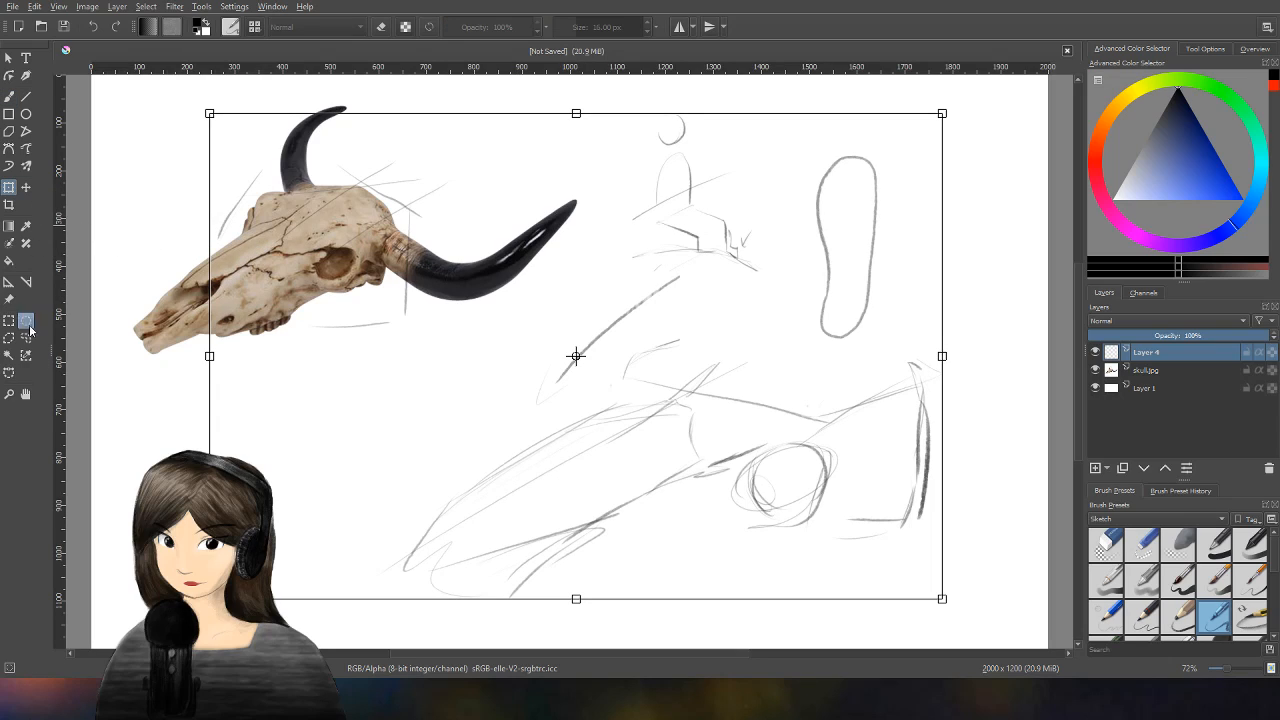
{"action": "left_click_drag", "start_coordinate": [126, 223], "coordinate": [126, 254]}
{"action": "key", "text": "ctrl+z"}
{"action": "key", "text": "Escape"}
Select the elongated outline with a rectangular selection, then shrink it and tilt it clockwise
{"action": "left_click", "coordinate": [8, 320]}
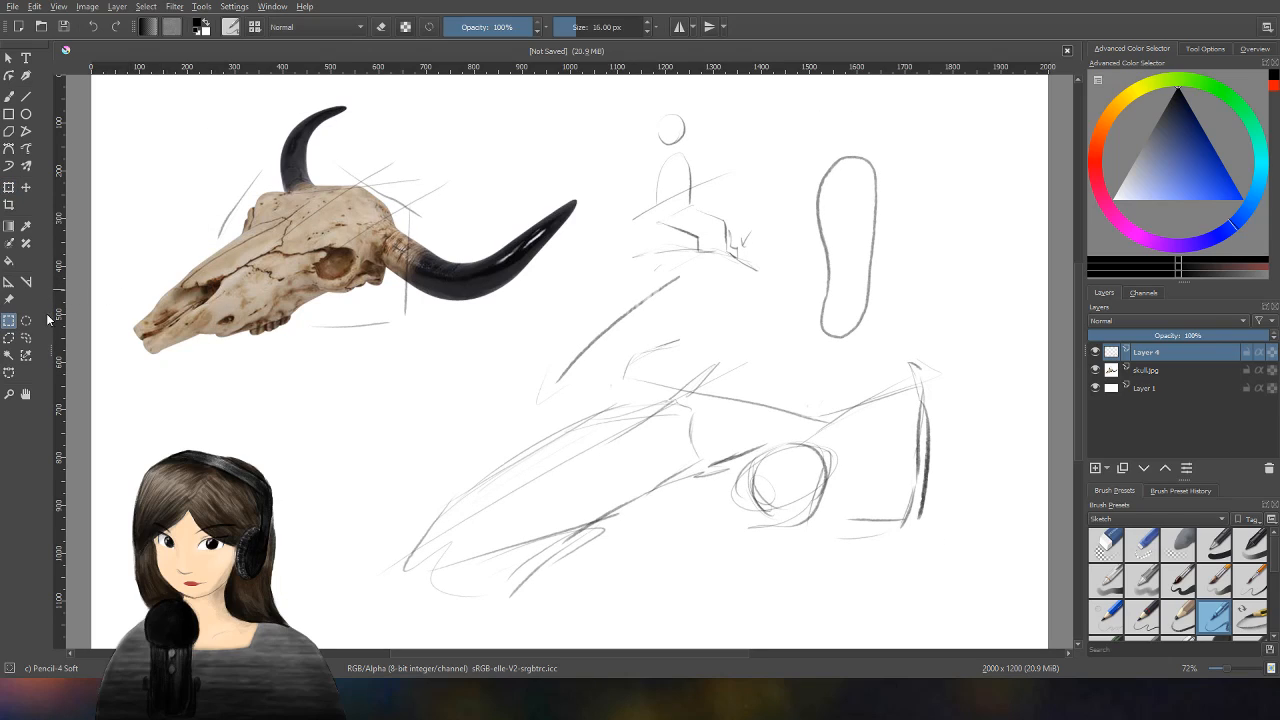
{"action": "mouse_move", "coordinate": [816, 125]}
{"action": "left_mouse_down"}
{"action": "mouse_move", "coordinate": [888, 375]}
{"action": "mouse_move", "coordinate": [891, 342]}
{"action": "left_mouse_up"}
{"action": "left_click", "coordinate": [8, 187]}
{"action": "mouse_move", "coordinate": [918, 127]}
{"action": "left_mouse_down"}
{"action": "mouse_move", "coordinate": [968, 240]}
{"action": "mouse_move", "coordinate": [989, 157]}
{"action": "mouse_move", "coordinate": [977, 114]}
{"action": "mouse_move", "coordinate": [945, 161]}
{"action": "mouse_move", "coordinate": [851, 236]}
{"action": "left_mouse_up"}
{"action": "left_click_drag", "start_coordinate": [836, 298], "coordinate": [814, 274]}
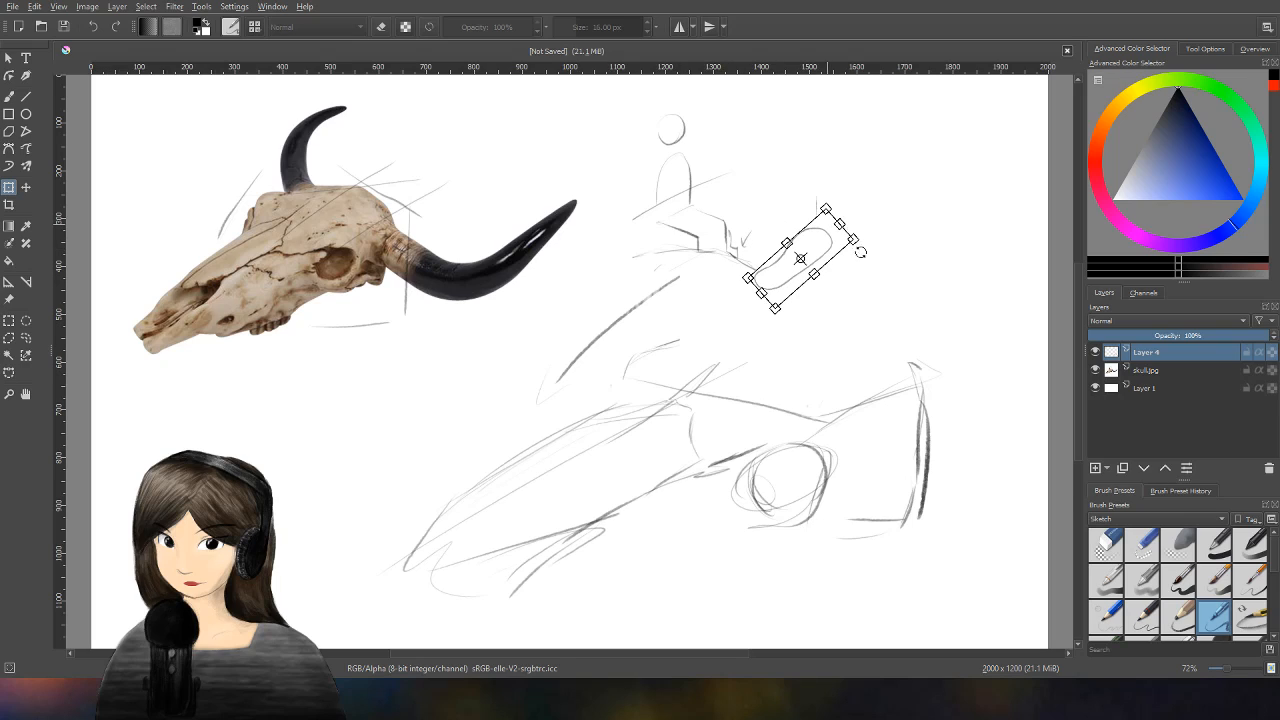
Shrink the elongated outline further and fit it at the end of the doodle's jagged line, clearing the selection when done
{"action": "left_click_drag", "start_coordinate": [814, 248], "coordinate": [744, 254]}
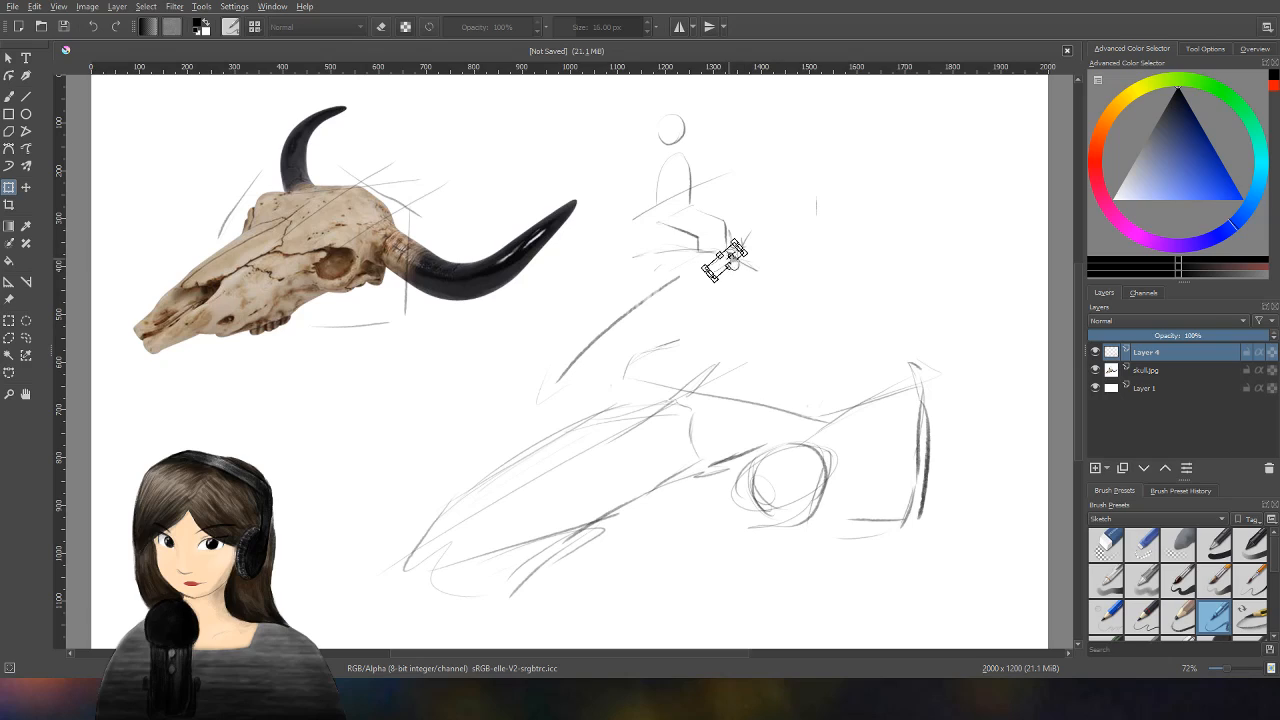
{"action": "left_click_drag", "start_coordinate": [730, 258], "coordinate": [765, 253]}
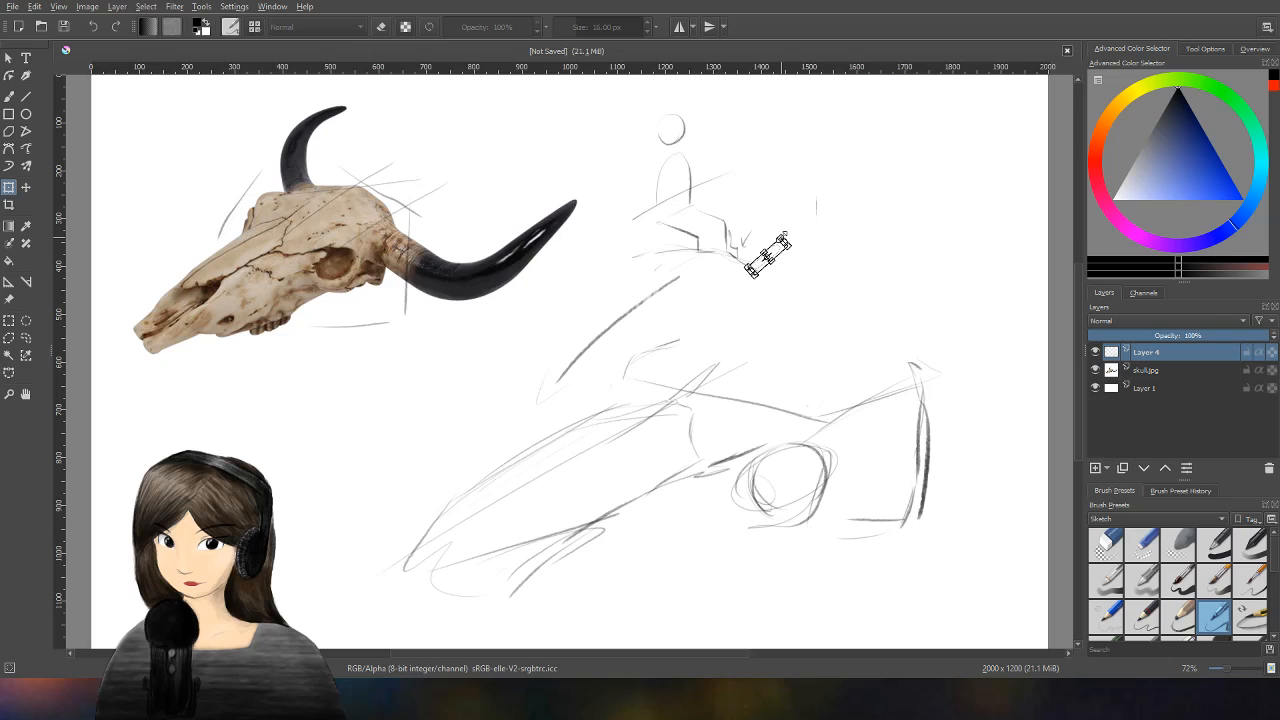
{"action": "left_click_drag", "start_coordinate": [781, 236], "coordinate": [790, 256]}
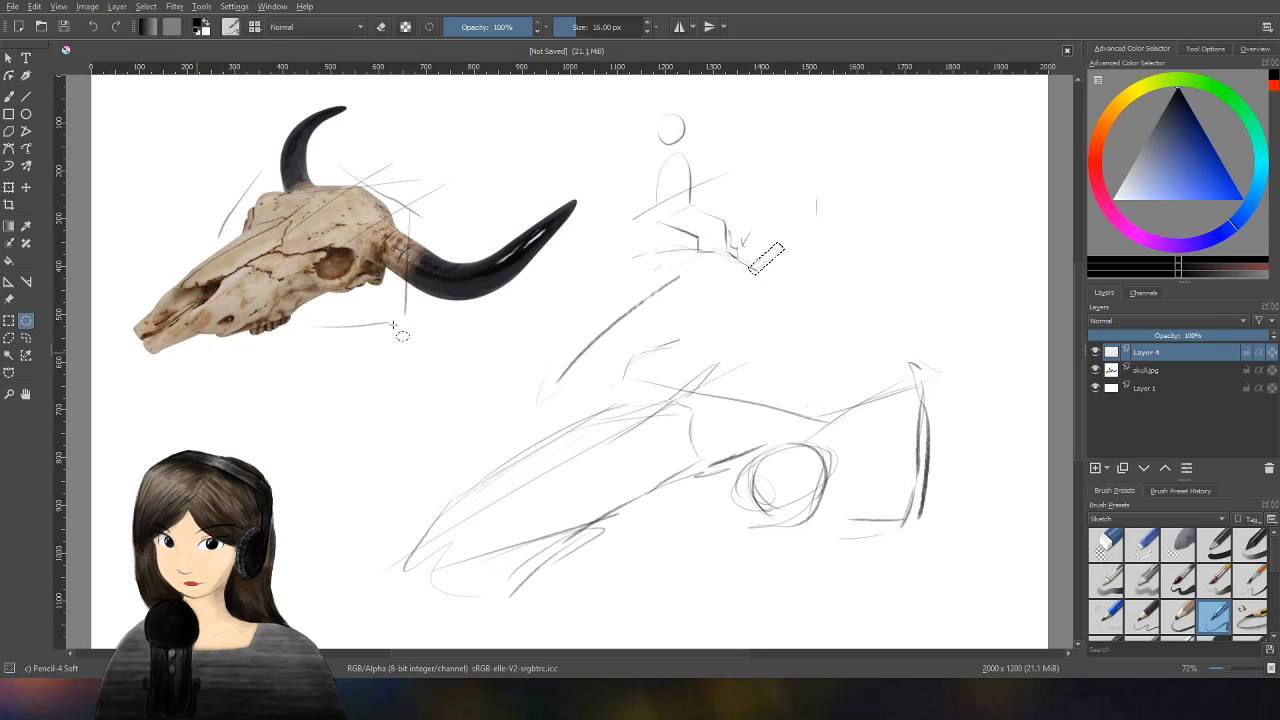
{"action": "left_click", "coordinate": [26, 338]}
{"action": "left_click", "coordinate": [635, 280]}
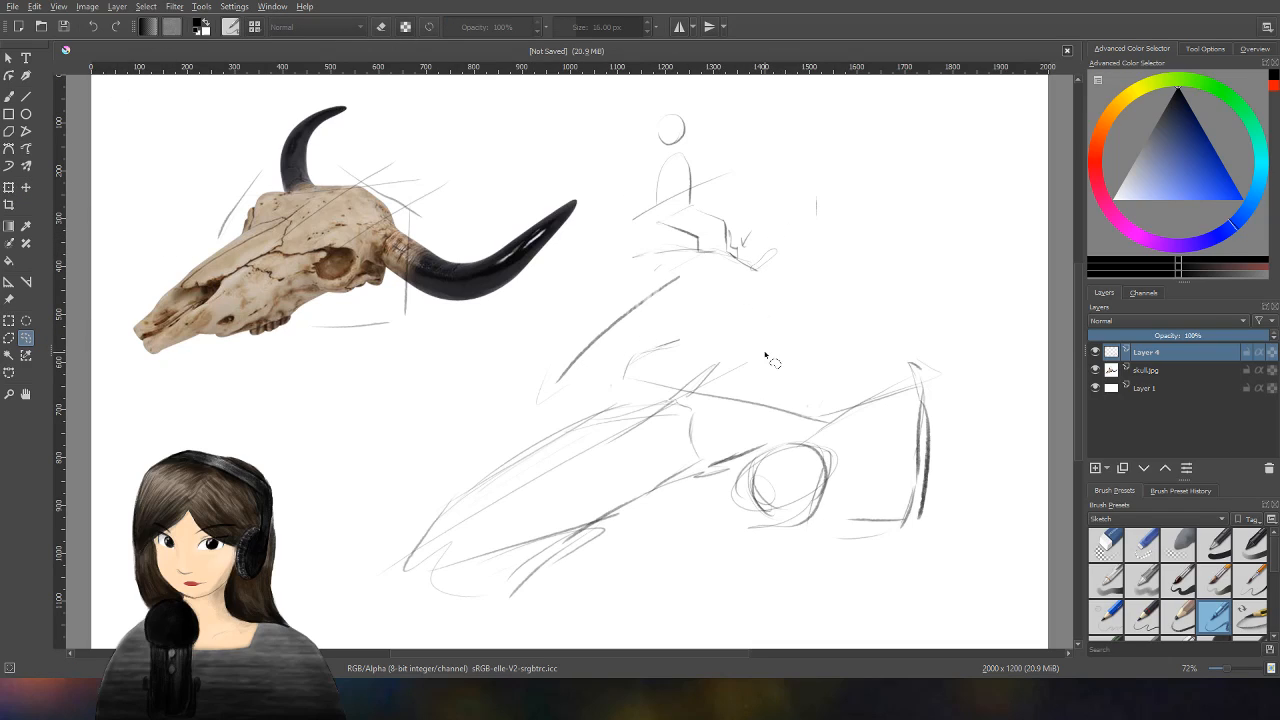
Erase the doodles above the skull sketch with the pencil brush in eraser mode, enlarged to about 331 px
{"action": "key", "text": "b"}
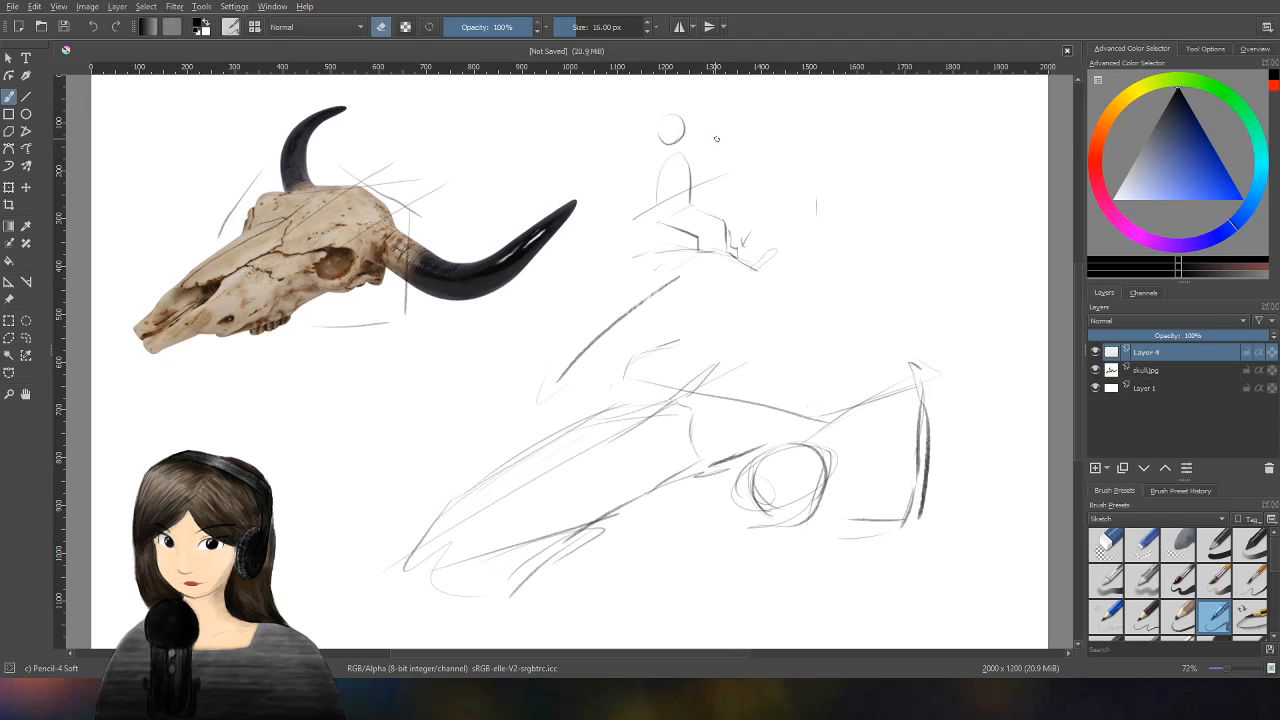
{"action": "left_click", "coordinate": [615, 27]}
{"action": "mouse_move", "coordinate": [697, 118]}
{"action": "left_mouse_down"}
{"action": "mouse_move", "coordinate": [687, 152]}
{"action": "mouse_move", "coordinate": [689, 138]}
{"action": "mouse_move", "coordinate": [657, 179]}
{"action": "mouse_move", "coordinate": [661, 230]}
{"action": "mouse_move", "coordinate": [719, 212]}
{"action": "mouse_move", "coordinate": [771, 244]}
{"action": "mouse_move", "coordinate": [720, 244]}
{"action": "mouse_move", "coordinate": [672, 220]}
{"action": "mouse_move", "coordinate": [678, 230]}
{"action": "mouse_move", "coordinate": [749, 150]}
{"action": "mouse_move", "coordinate": [722, 140]}
{"action": "mouse_move", "coordinate": [797, 270]}
{"action": "left_mouse_up"}
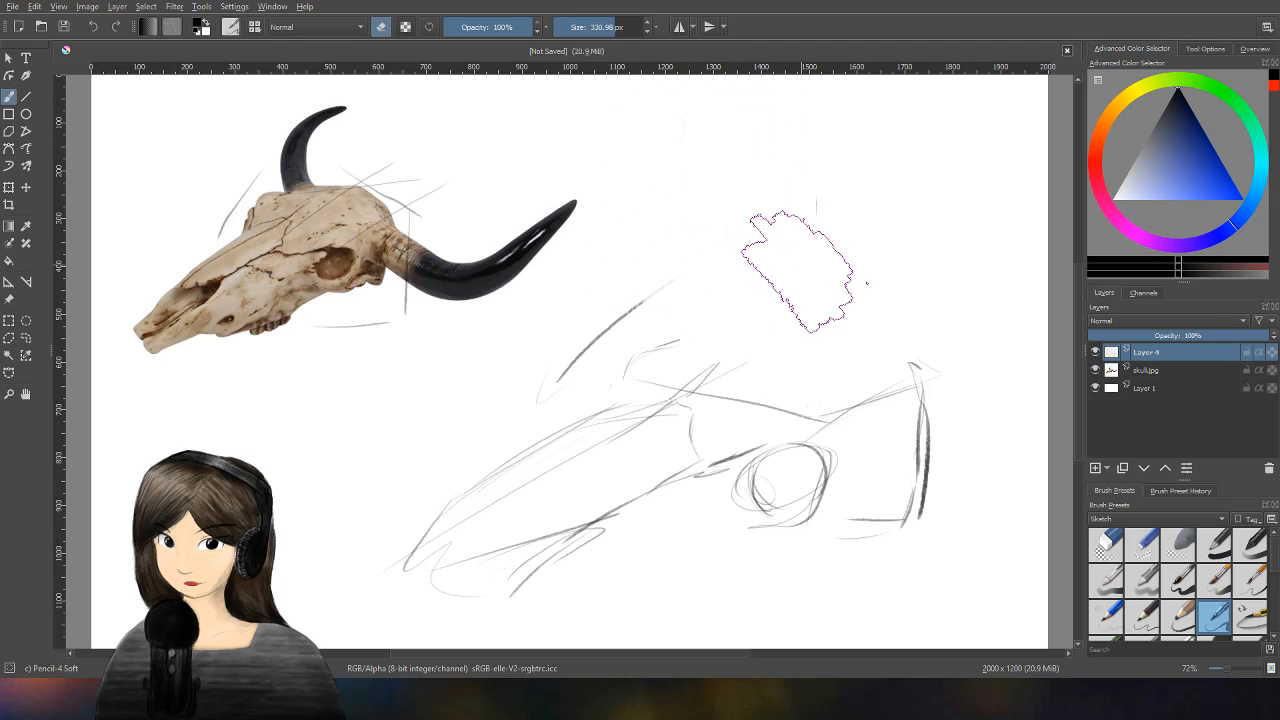
Set the brush size to 6.64 px and redraw the top and back contours of the skull's cranium
{"action": "left_click", "coordinate": [578, 27]}
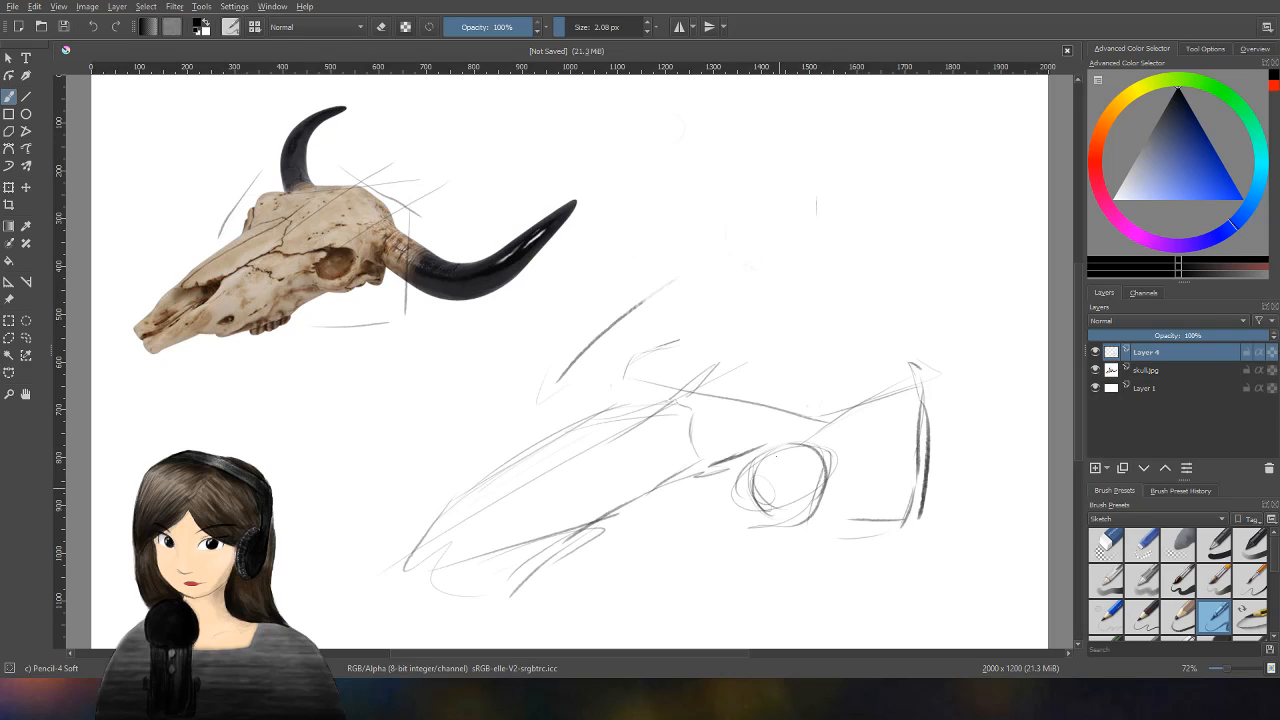
{"action": "left_click_drag", "start_coordinate": [598, 27], "coordinate": [612, 27]}
{"action": "left_click_drag", "start_coordinate": [714, 212], "coordinate": [778, 242]}
{"action": "key", "text": "ctrl+z"}
{"action": "mouse_move", "coordinate": [680, 344]}
{"action": "left_mouse_down"}
{"action": "mouse_move", "coordinate": [628, 368]}
{"action": "mouse_move", "coordinate": [676, 342]}
{"action": "mouse_move", "coordinate": [824, 331]}
{"action": "mouse_move", "coordinate": [894, 398]}
{"action": "left_mouse_up"}
{"action": "mouse_move", "coordinate": [860, 350]}
{"action": "left_mouse_down"}
{"action": "mouse_move", "coordinate": [920, 412]}
{"action": "mouse_move", "coordinate": [902, 548]}
{"action": "left_mouse_up"}
{"action": "left_click_drag", "start_coordinate": [914, 498], "coordinate": [901, 562]}
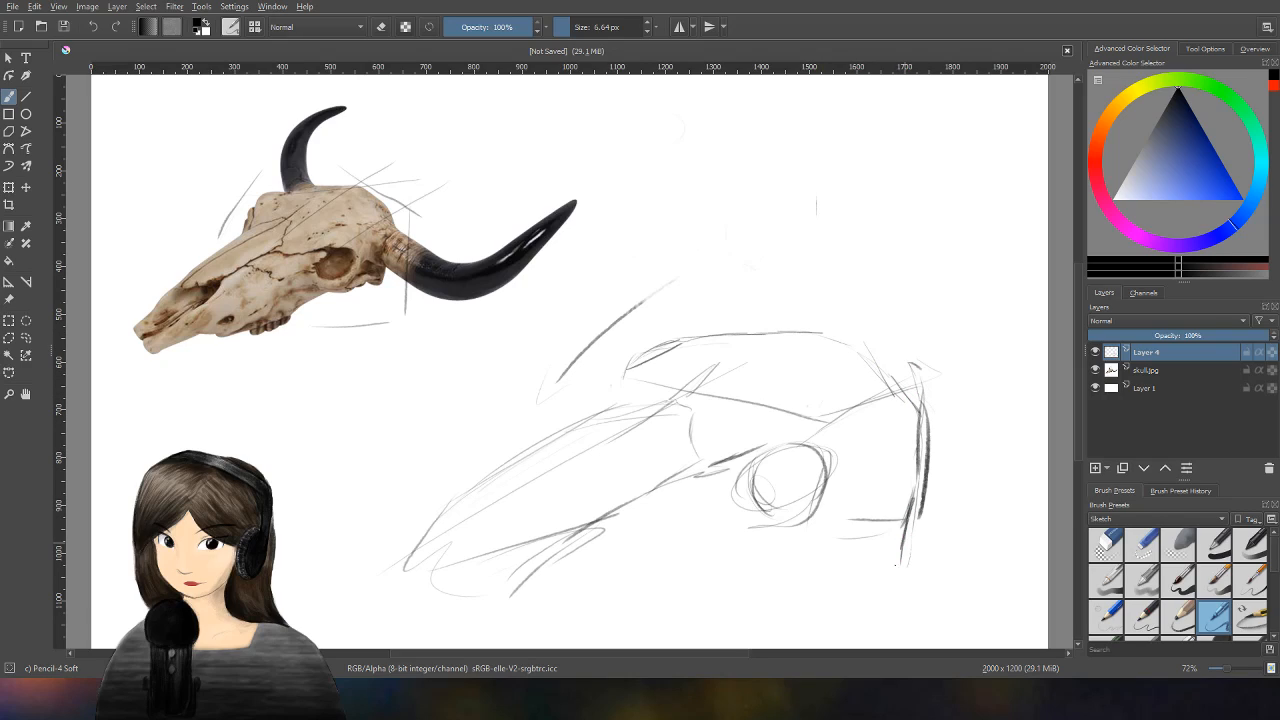
Sketch the contour under the eye socket, the lower jaw edge with its teeth block and a small mark on the snout
{"action": "left_click_drag", "start_coordinate": [766, 522], "coordinate": [816, 506]}
{"action": "mouse_move", "coordinate": [908, 526]}
{"action": "left_mouse_down"}
{"action": "mouse_move", "coordinate": [850, 528]}
{"action": "mouse_move", "coordinate": [805, 555]}
{"action": "mouse_move", "coordinate": [745, 541]}
{"action": "mouse_move", "coordinate": [774, 543]}
{"action": "mouse_move", "coordinate": [630, 600]}
{"action": "left_mouse_up"}
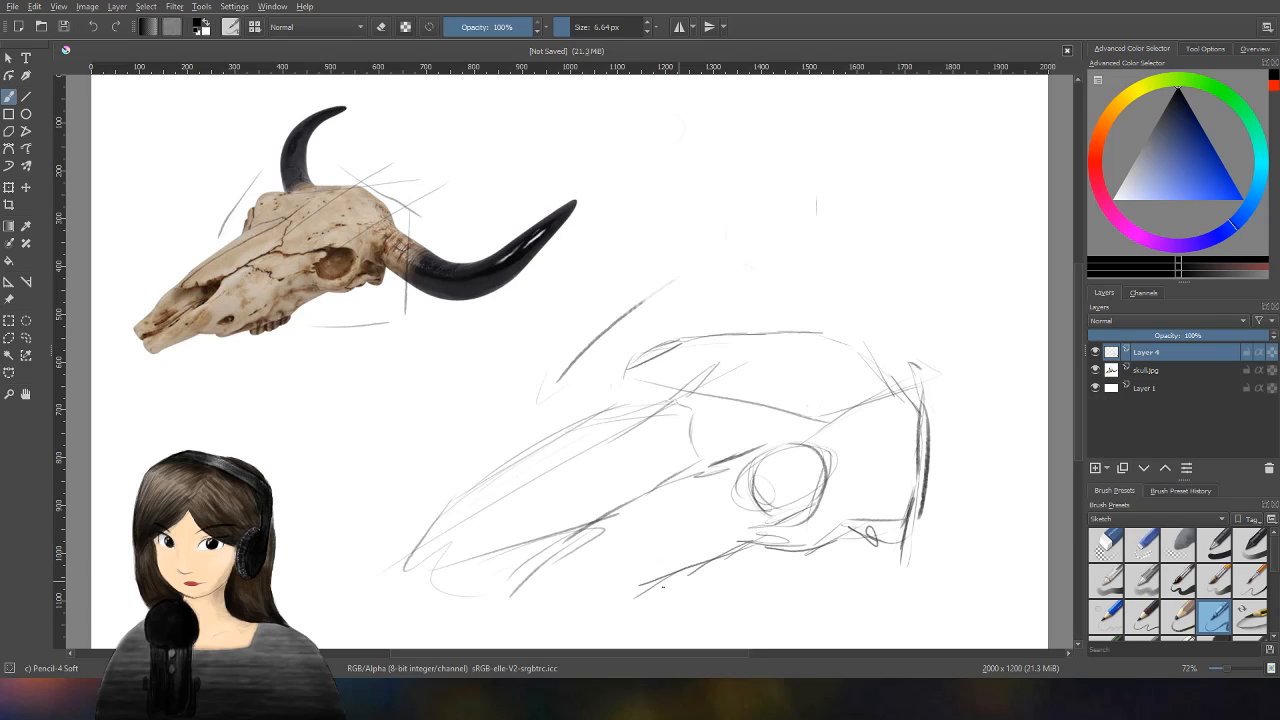
{"action": "mouse_move", "coordinate": [664, 575]}
{"action": "left_mouse_down"}
{"action": "mouse_move", "coordinate": [654, 601]}
{"action": "mouse_move", "coordinate": [600, 621]}
{"action": "left_mouse_up"}
{"action": "mouse_move", "coordinate": [628, 606]}
{"action": "left_mouse_down"}
{"action": "mouse_move", "coordinate": [576, 616]}
{"action": "mouse_move", "coordinate": [666, 578]}
{"action": "left_mouse_up"}
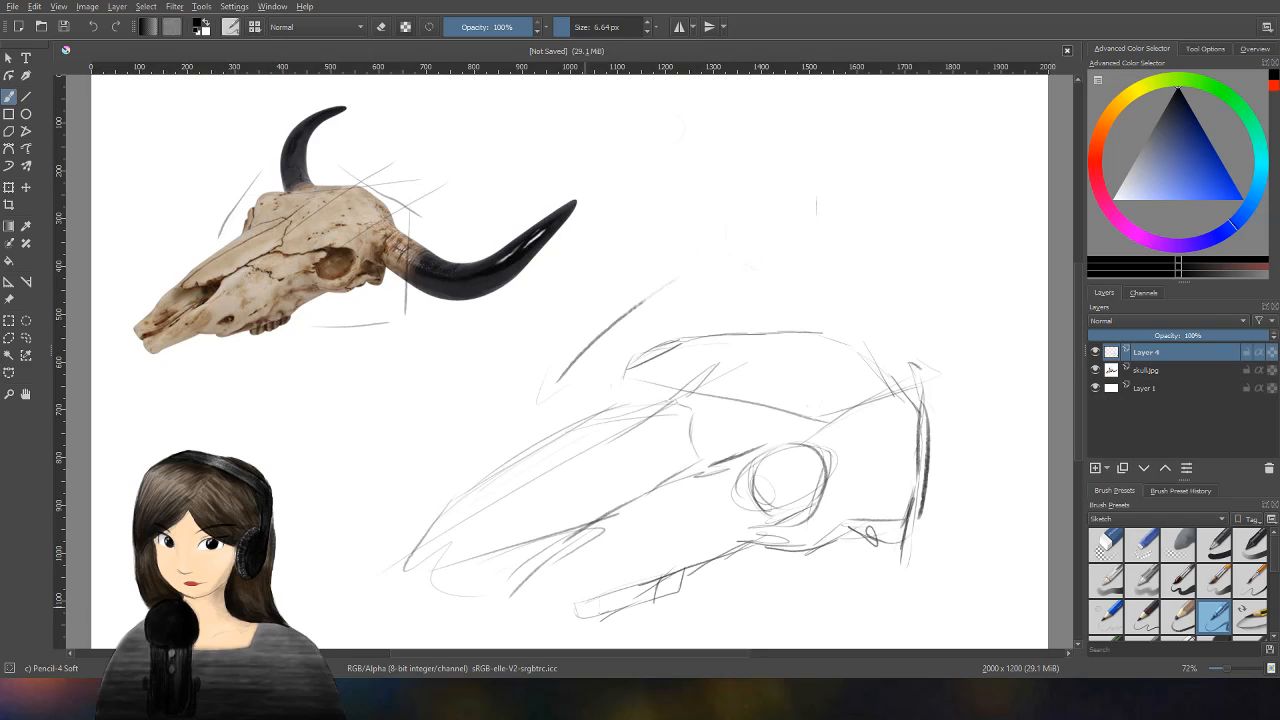
{"action": "mouse_move", "coordinate": [582, 565]}
{"action": "left_mouse_down"}
{"action": "mouse_move", "coordinate": [548, 570]}
{"action": "mouse_move", "coordinate": [580, 567]}
{"action": "left_mouse_up"}
Scale the whole sketch layer down slightly and move it up and to the right, away from the skull photo
{"action": "left_click", "coordinate": [8, 187]}
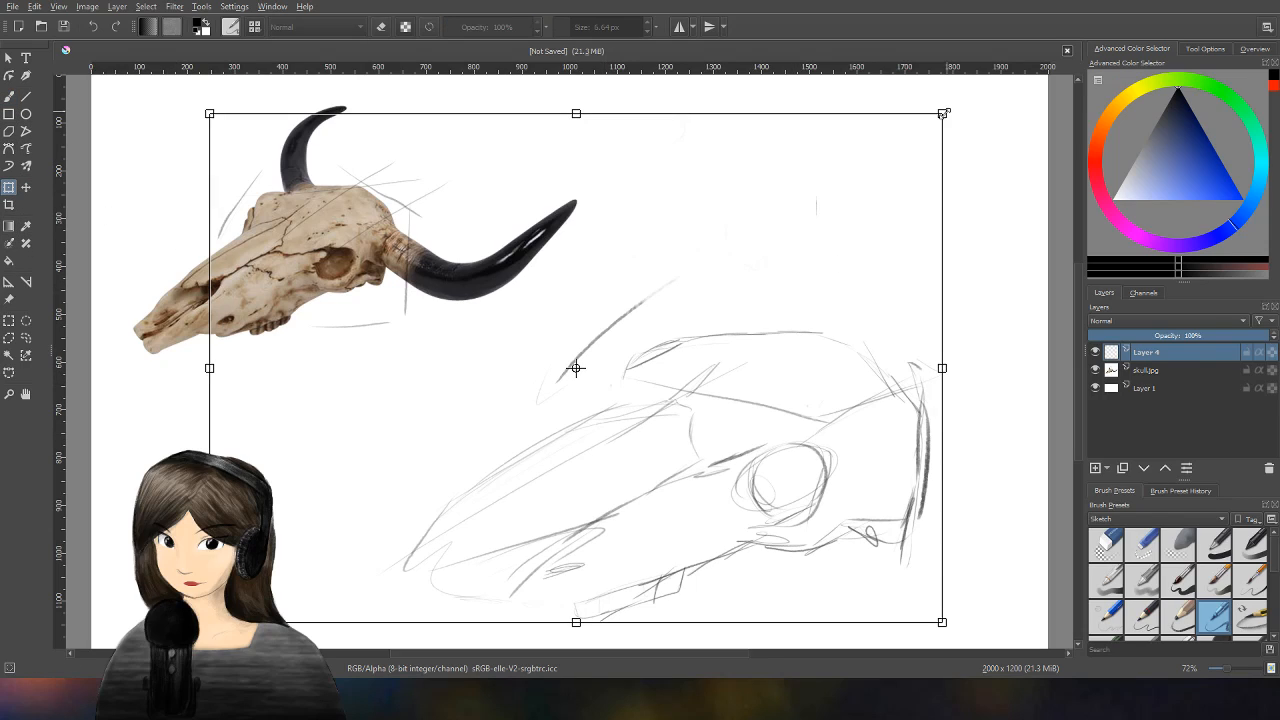
{"action": "left_click_drag", "start_coordinate": [942, 113], "coordinate": [945, 112]}
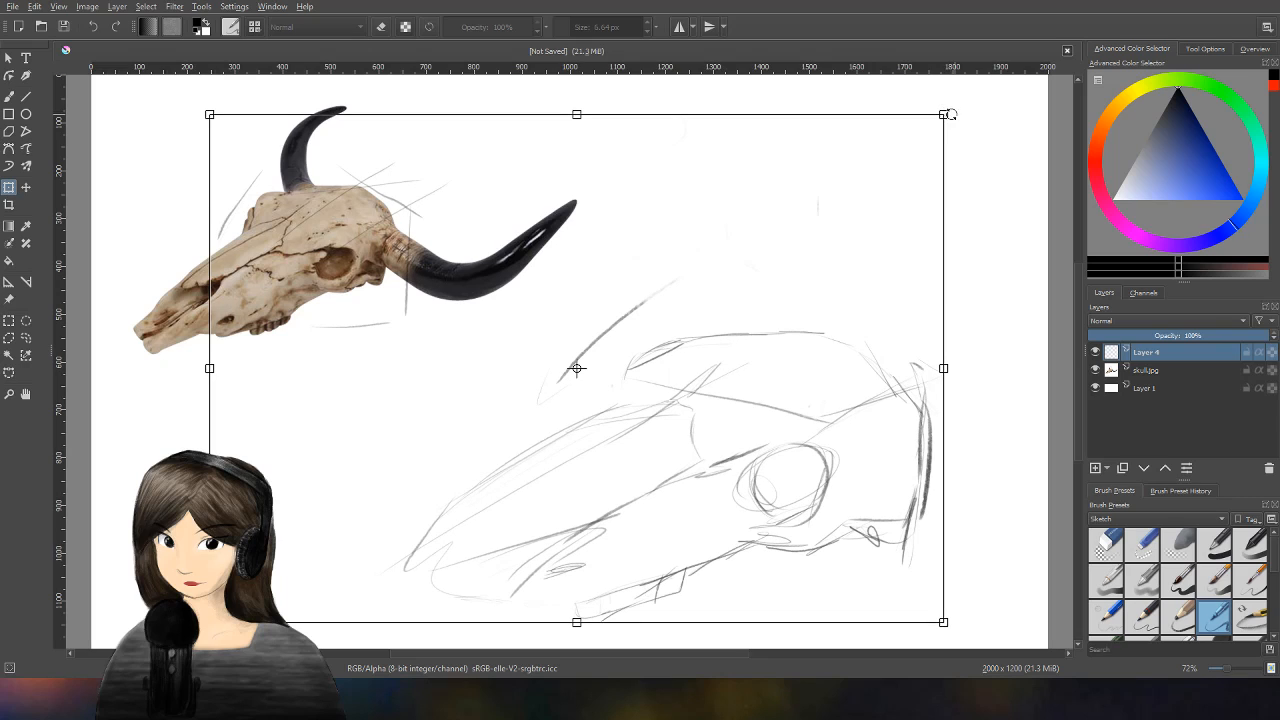
{"action": "mouse_move", "coordinate": [944, 115]}
{"action": "left_mouse_down"}
{"action": "mouse_move", "coordinate": [818, 229]}
{"action": "mouse_move", "coordinate": [828, 212]}
{"action": "left_mouse_up"}
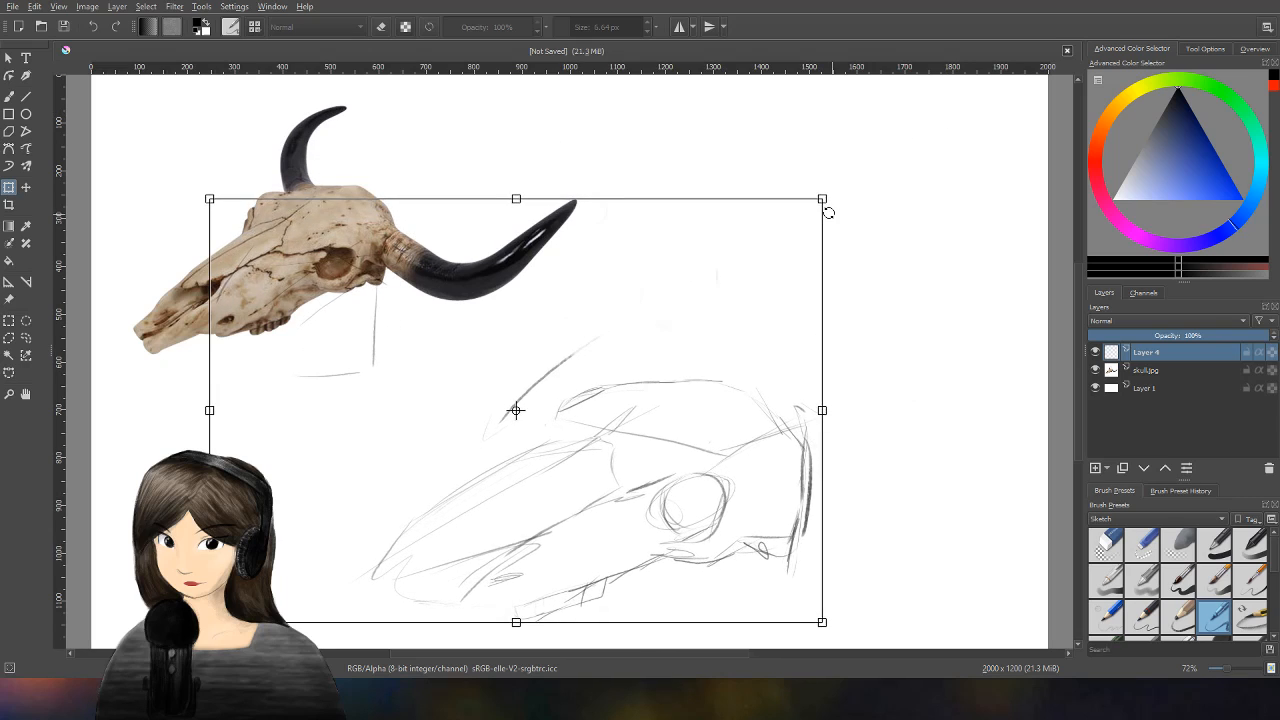
{"action": "left_click_drag", "start_coordinate": [667, 377], "coordinate": [811, 309]}
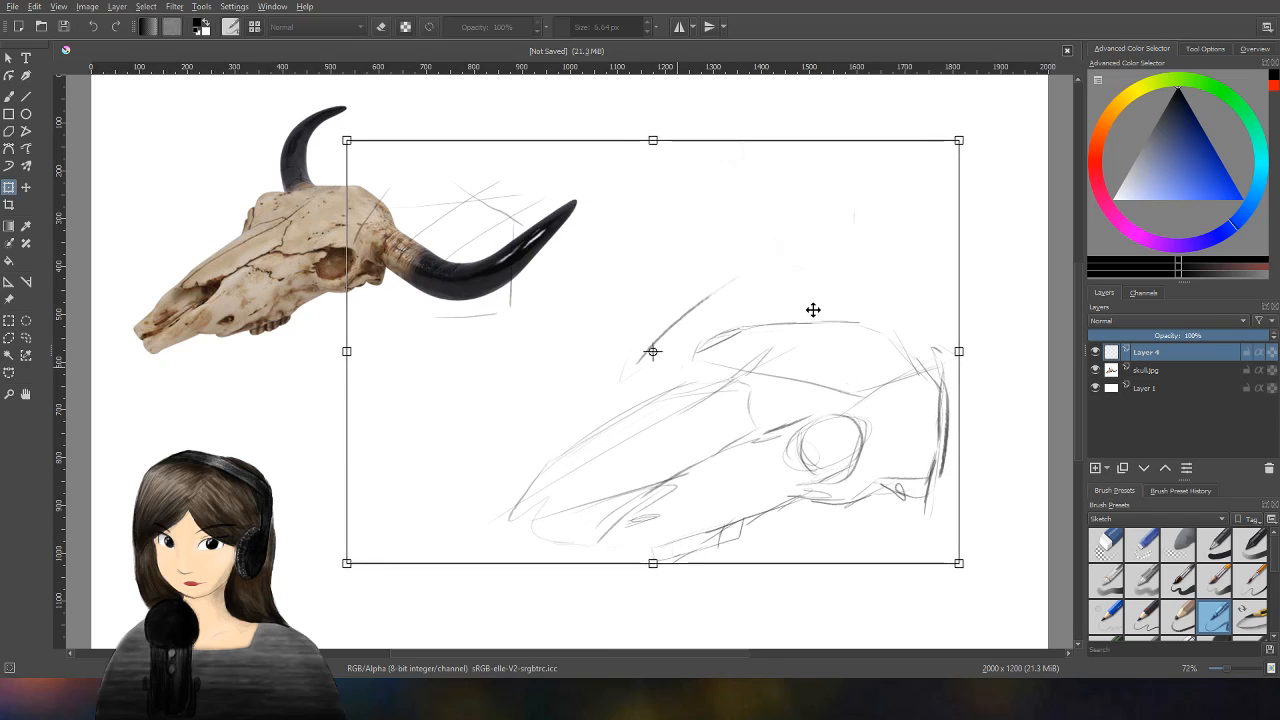
{"action": "left_click_drag", "start_coordinate": [834, 426], "coordinate": [833, 420]}
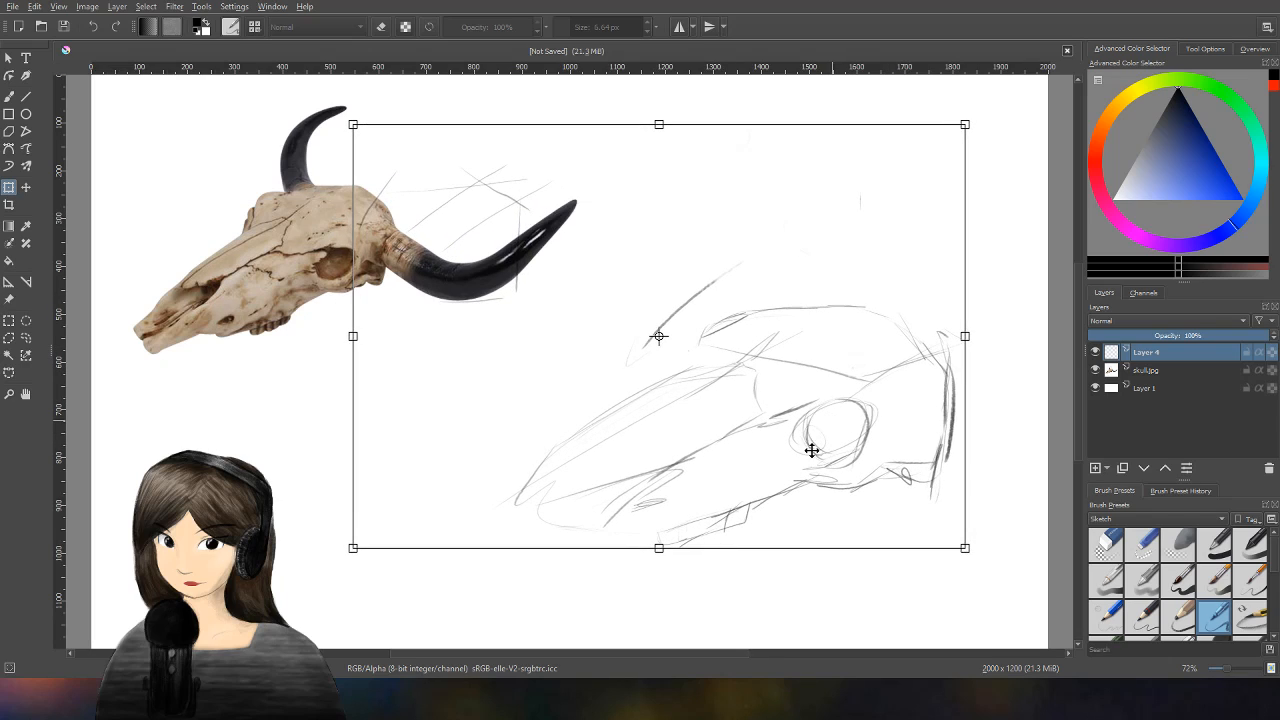
{"action": "key", "text": "Return"}
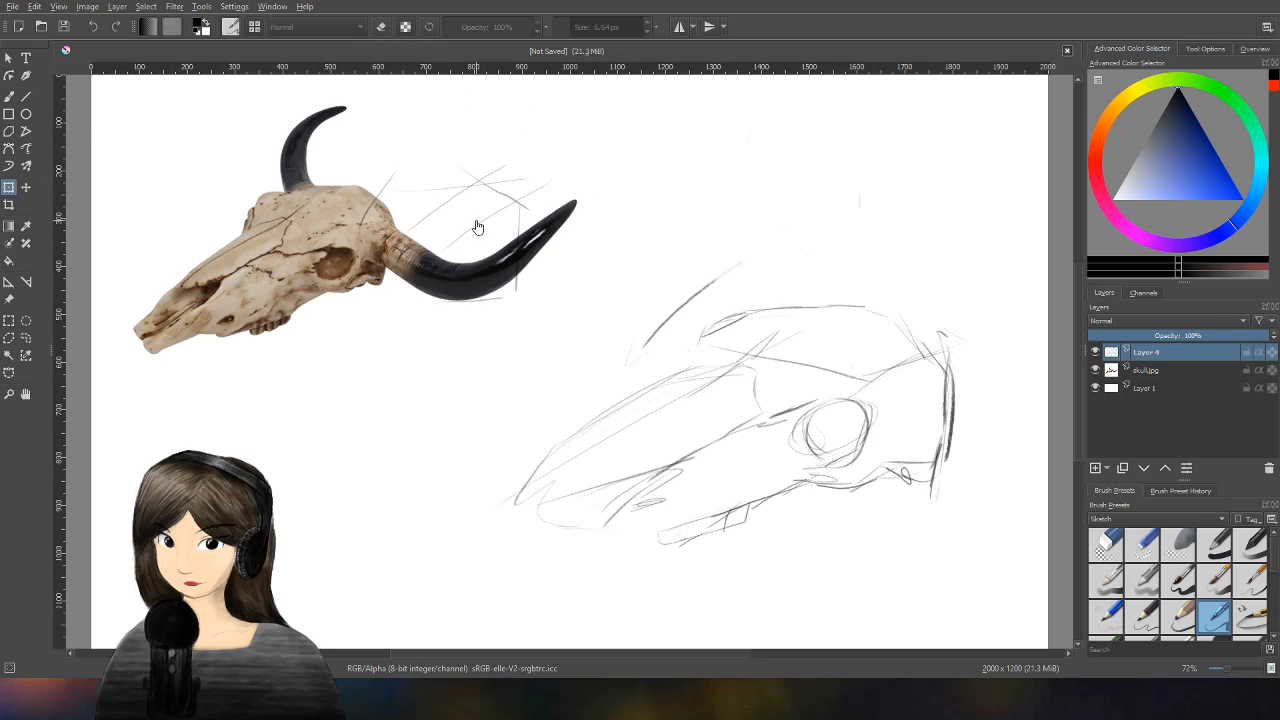
Erase the stray guide lines around the skull photo with an enlarged brush in eraser mode
{"action": "left_click", "coordinate": [9, 96]}
{"action": "key", "text": "e"}
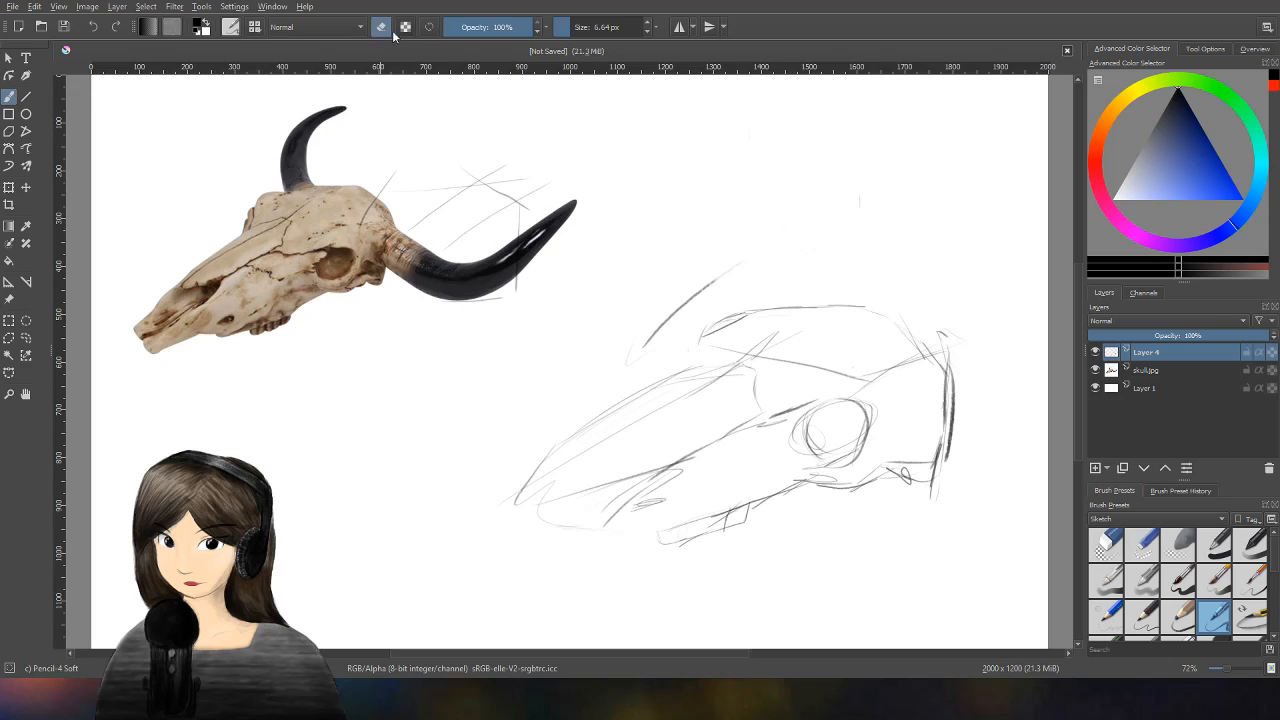
{"action": "left_click_drag", "start_coordinate": [604, 27], "coordinate": [624, 27]}
{"action": "mouse_move", "coordinate": [540, 130]}
{"action": "left_mouse_down"}
{"action": "mouse_move", "coordinate": [441, 188]}
{"action": "mouse_move", "coordinate": [390, 190]}
{"action": "mouse_move", "coordinate": [347, 215]}
{"action": "mouse_move", "coordinate": [565, 175]}
{"action": "mouse_move", "coordinate": [588, 185]}
{"action": "mouse_move", "coordinate": [508, 190]}
{"action": "mouse_move", "coordinate": [480, 270]}
{"action": "mouse_move", "coordinate": [530, 225]}
{"action": "mouse_move", "coordinate": [438, 325]}
{"action": "mouse_move", "coordinate": [258, 194]}
{"action": "left_mouse_up"}
Return to painting with a 12.66 px brush and sketch the lower contour extending the snout forward
{"action": "left_click", "coordinate": [381, 27]}
{"action": "left_click_drag", "start_coordinate": [576, 29], "coordinate": [557, 28]}
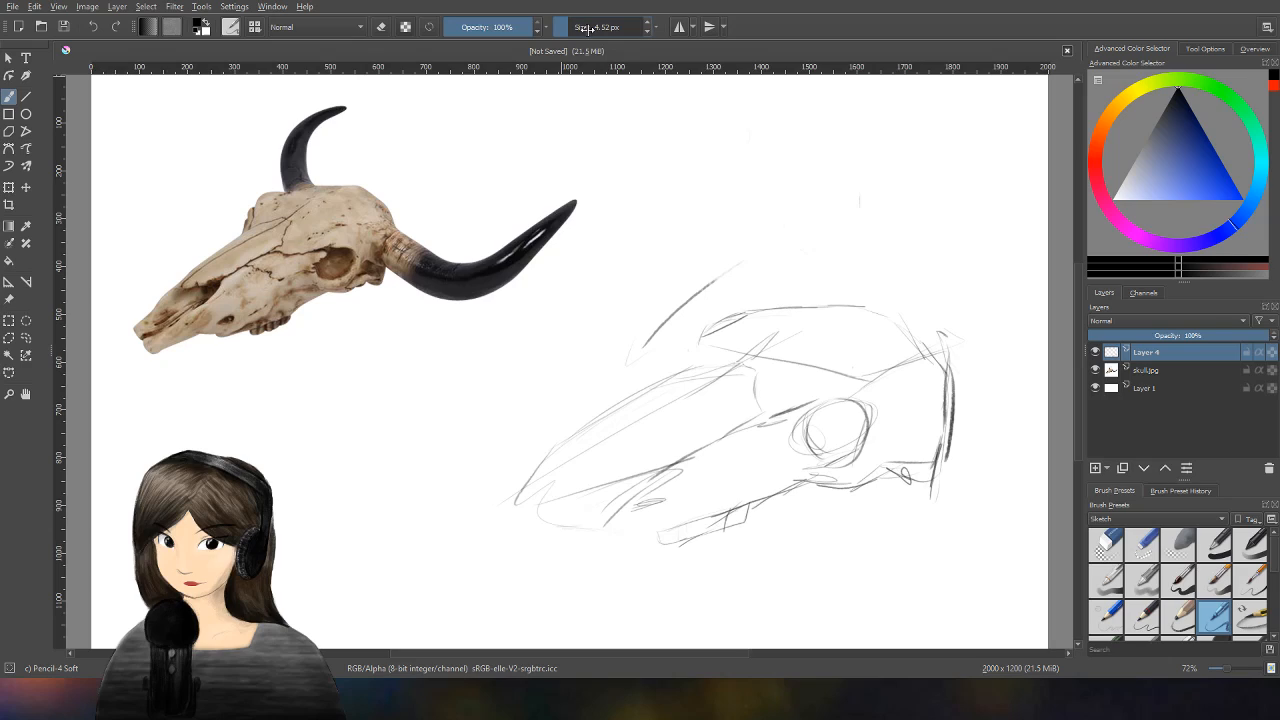
{"action": "left_click", "coordinate": [570, 28]}
{"action": "left_click", "coordinate": [575, 28]}
{"action": "left_click_drag", "start_coordinate": [658, 531], "coordinate": [607, 535]}
{"action": "mouse_move", "coordinate": [625, 485]}
{"action": "left_mouse_down"}
{"action": "mouse_move", "coordinate": [594, 540]}
{"action": "mouse_move", "coordinate": [529, 566]}
{"action": "left_mouse_up"}
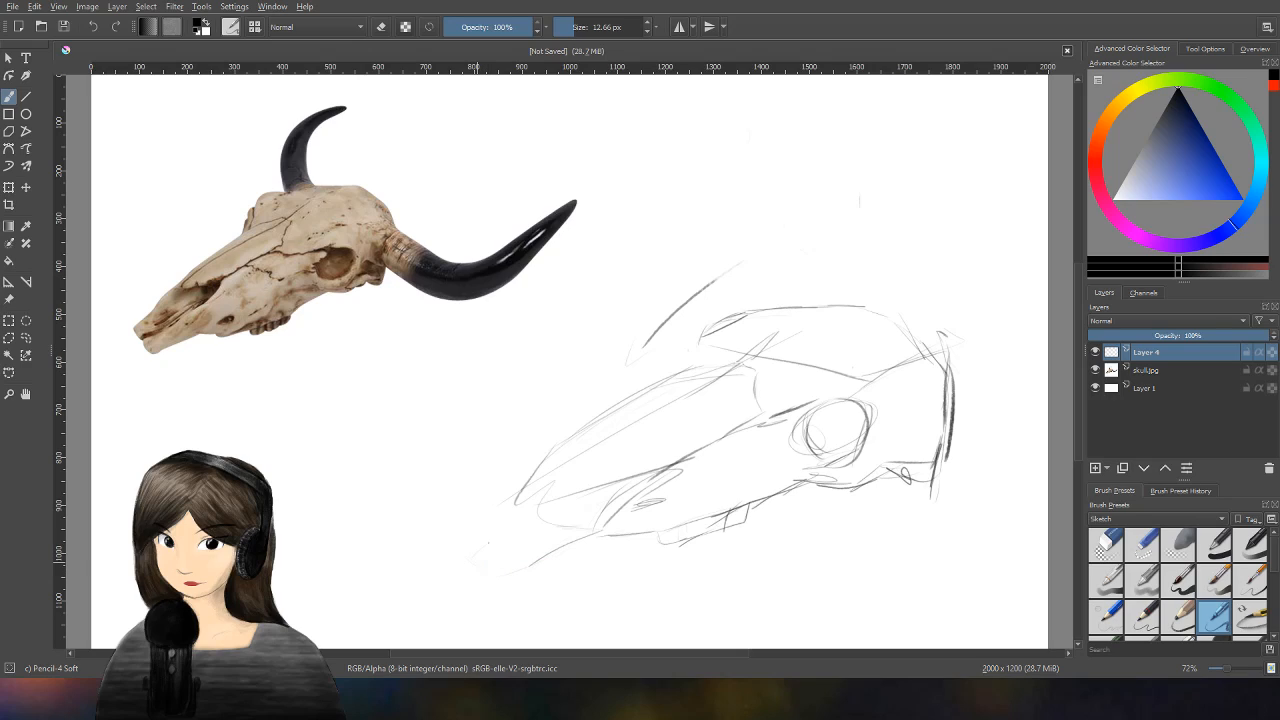
Sketch the nasal opening, the angular snout tip, the snout's upper contour and the rear edge of the nasal bone
{"action": "mouse_move", "coordinate": [534, 478]}
{"action": "left_mouse_down"}
{"action": "mouse_move", "coordinate": [583, 471]}
{"action": "mouse_move", "coordinate": [611, 490]}
{"action": "mouse_move", "coordinate": [584, 513]}
{"action": "mouse_move", "coordinate": [600, 493]}
{"action": "mouse_move", "coordinate": [564, 469]}
{"action": "mouse_move", "coordinate": [634, 470]}
{"action": "left_mouse_up"}
{"action": "mouse_move", "coordinate": [534, 460]}
{"action": "left_mouse_down"}
{"action": "mouse_move", "coordinate": [448, 546]}
{"action": "mouse_move", "coordinate": [510, 574]}
{"action": "left_mouse_up"}
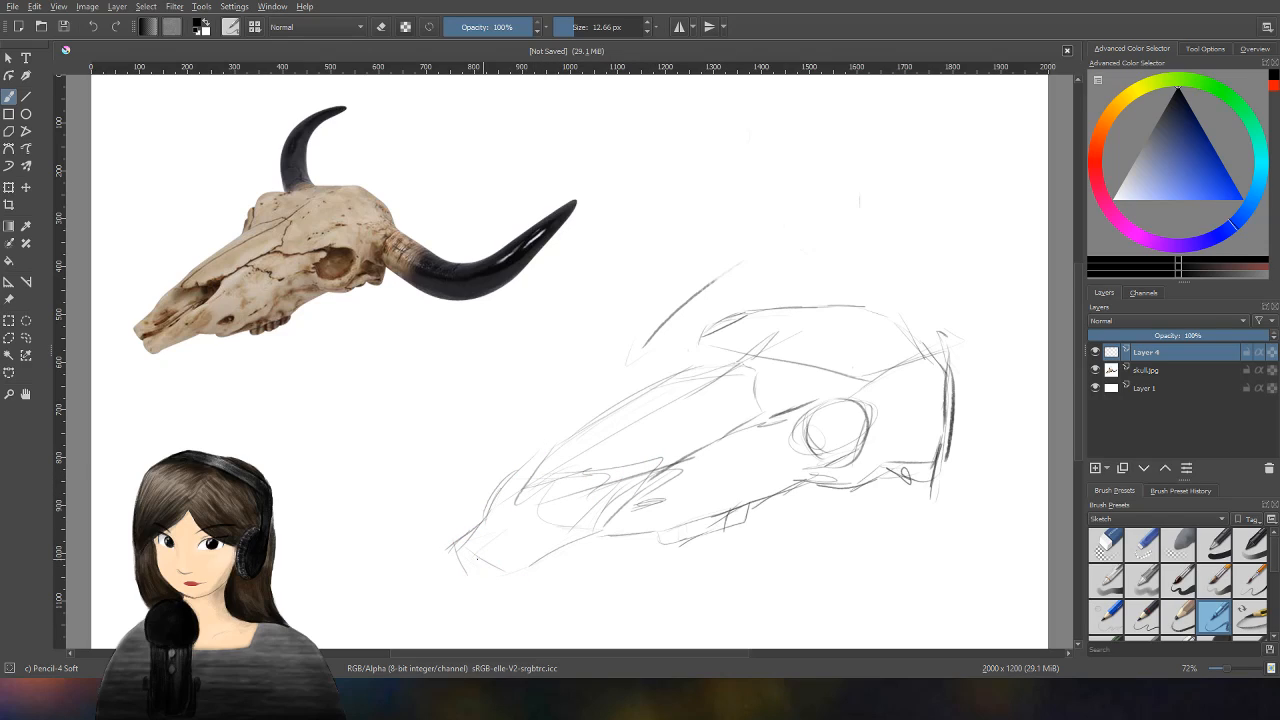
{"action": "left_click_drag", "start_coordinate": [546, 462], "coordinate": [672, 397]}
{"action": "left_click_drag", "start_coordinate": [752, 380], "coordinate": [680, 451]}
Draw an arrow and short guide strokes around the skull photo, and a short line joining the sketched forehead to the snout
{"action": "left_click_drag", "start_coordinate": [191, 198], "coordinate": [204, 240]}
{"action": "left_click_drag", "start_coordinate": [448, 118], "coordinate": [378, 173]}
{"action": "mouse_move", "coordinate": [450, 119]}
{"action": "left_mouse_down"}
{"action": "mouse_move", "coordinate": [452, 217]}
{"action": "mouse_move", "coordinate": [397, 238]}
{"action": "mouse_move", "coordinate": [404, 256]}
{"action": "left_mouse_up"}
{"action": "left_click_drag", "start_coordinate": [505, 128], "coordinate": [474, 153]}
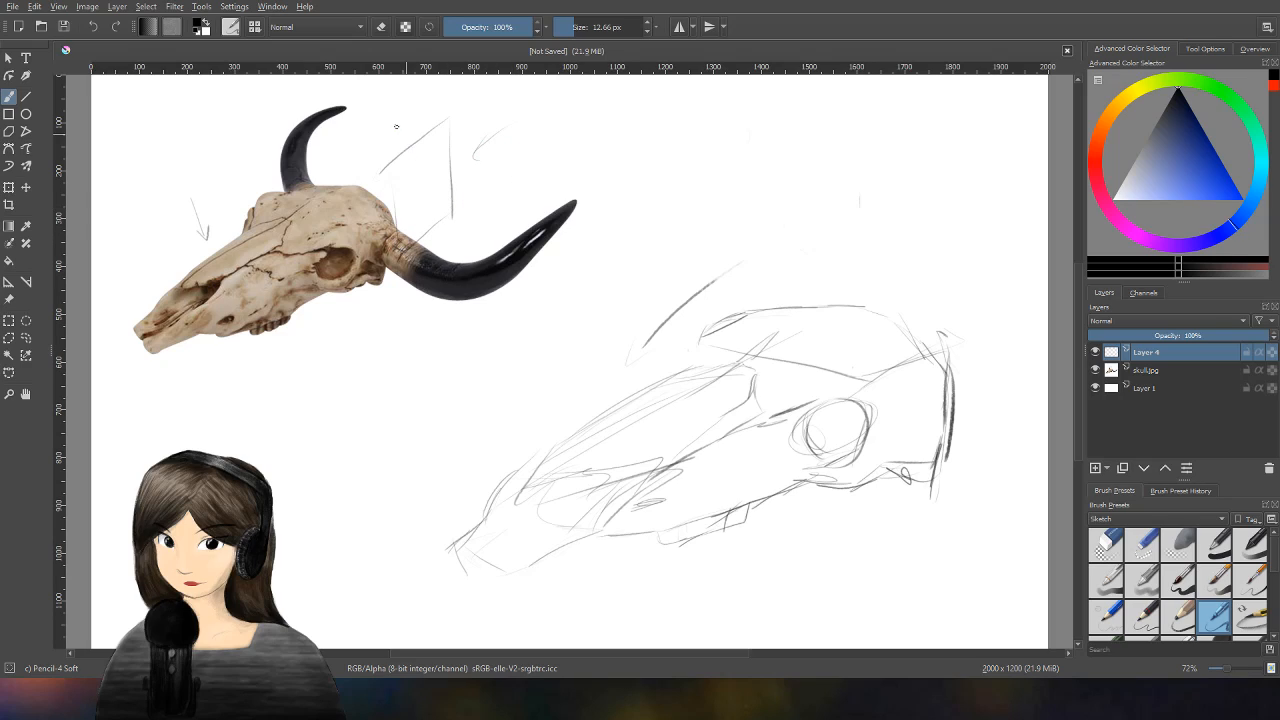
{"action": "left_click_drag", "start_coordinate": [381, 140], "coordinate": [371, 149]}
{"action": "left_click_drag", "start_coordinate": [697, 347], "coordinate": [684, 369]}
Add a new paint layer, lower the opacity of Layer 4 to fade the rough sketch, and make the new layer active
{"action": "left_click", "coordinate": [1094, 468]}
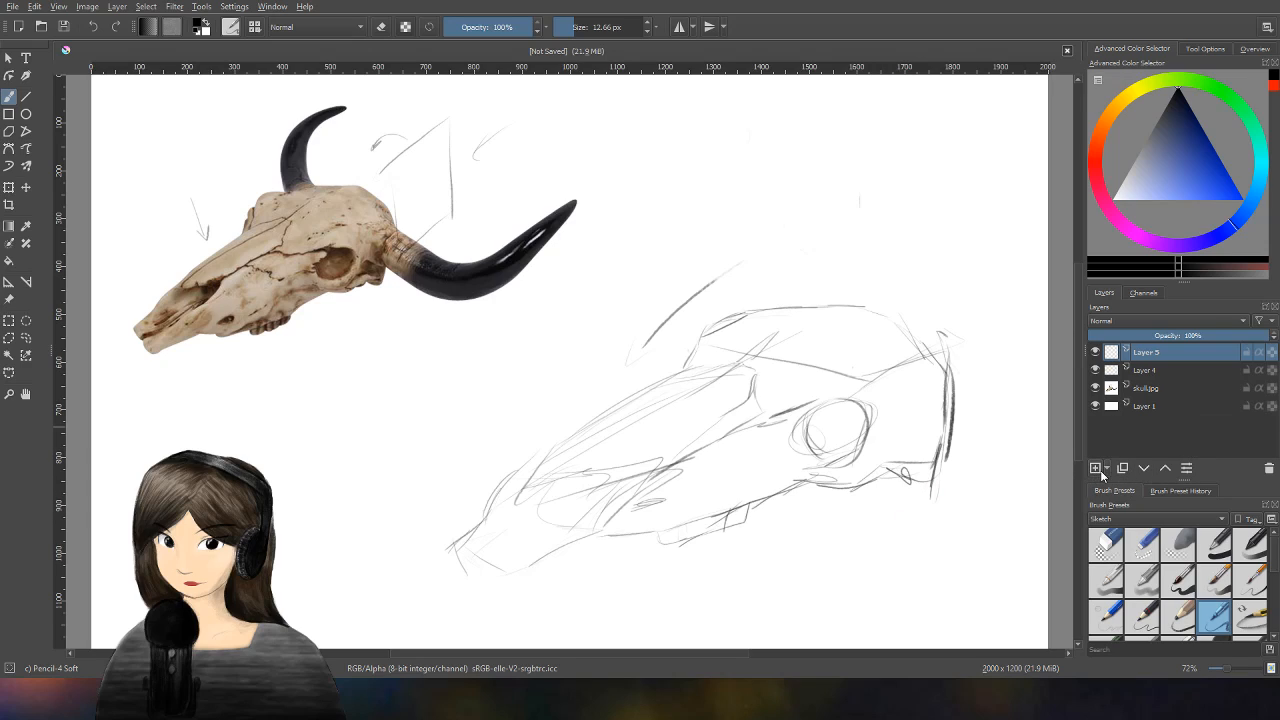
{"action": "left_click", "coordinate": [1175, 370]}
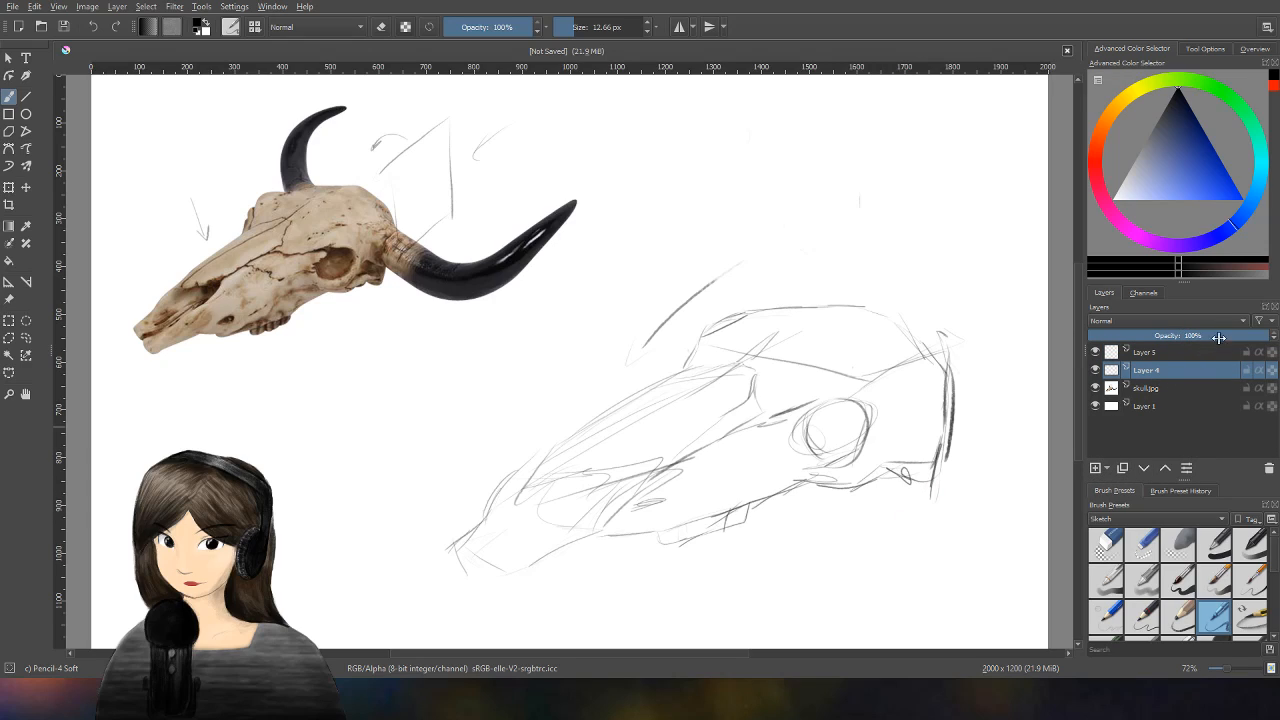
{"action": "left_click_drag", "start_coordinate": [1203, 342], "coordinate": [1147, 335]}
{"action": "left_click", "coordinate": [1150, 352]}
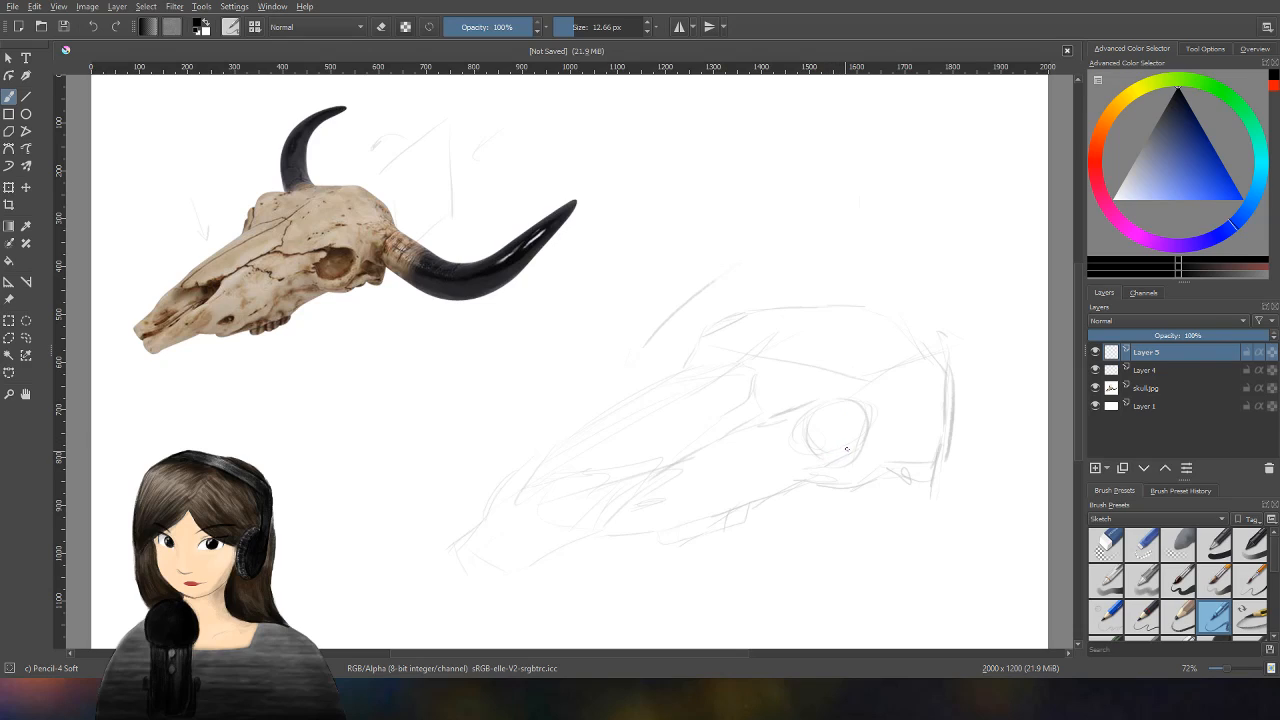
Redraw the round eye socket on the new layer and extend a short brow line forward from it
{"action": "mouse_move", "coordinate": [808, 426]}
{"action": "left_mouse_down"}
{"action": "mouse_move", "coordinate": [864, 460]}
{"action": "mouse_move", "coordinate": [815, 448]}
{"action": "mouse_move", "coordinate": [817, 422]}
{"action": "mouse_move", "coordinate": [804, 470]}
{"action": "mouse_move", "coordinate": [850, 467]}
{"action": "mouse_move", "coordinate": [862, 452]}
{"action": "mouse_move", "coordinate": [824, 470]}
{"action": "left_mouse_up"}
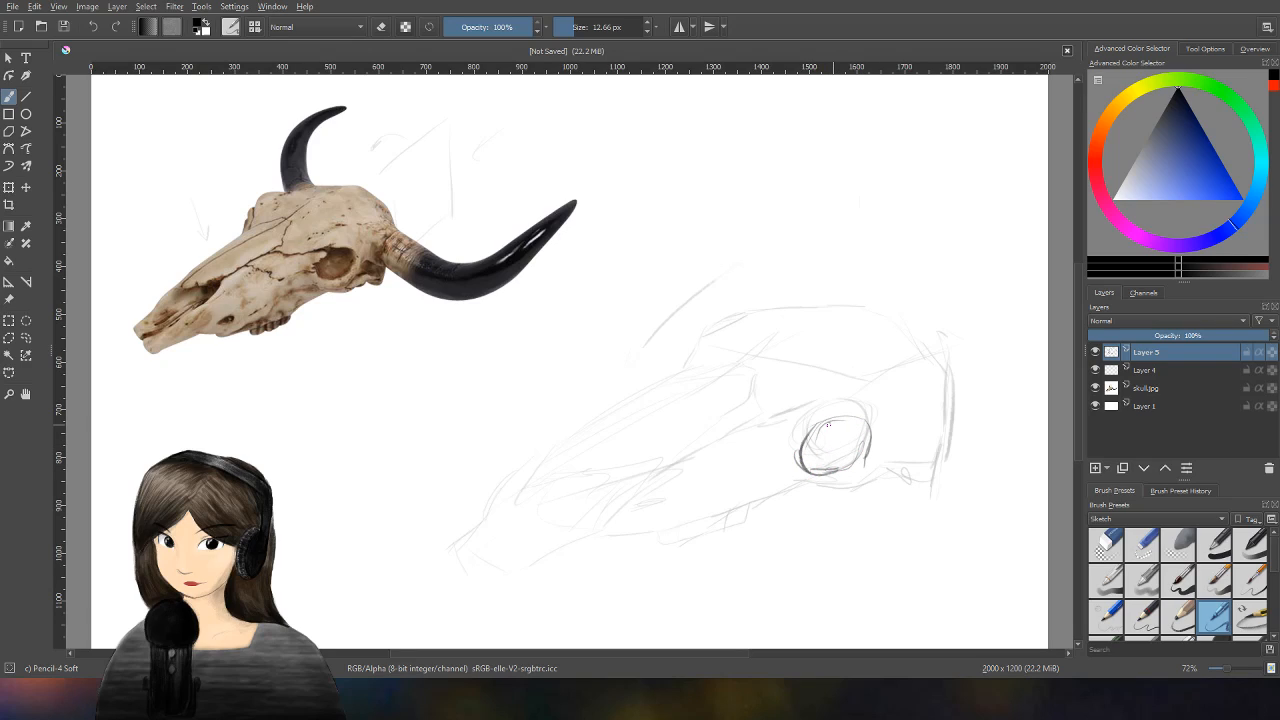
{"action": "left_click_drag", "start_coordinate": [828, 425], "coordinate": [812, 442]}
{"action": "mouse_move", "coordinate": [806, 446]}
{"action": "left_mouse_down"}
{"action": "mouse_move", "coordinate": [814, 428]}
{"action": "mouse_move", "coordinate": [800, 422]}
{"action": "mouse_move", "coordinate": [745, 437]}
{"action": "left_mouse_up"}
Draw an arrow under the photo's eye socket and a small circled diagram with a curve beneath it
{"action": "left_click_drag", "start_coordinate": [349, 342], "coordinate": [344, 306]}
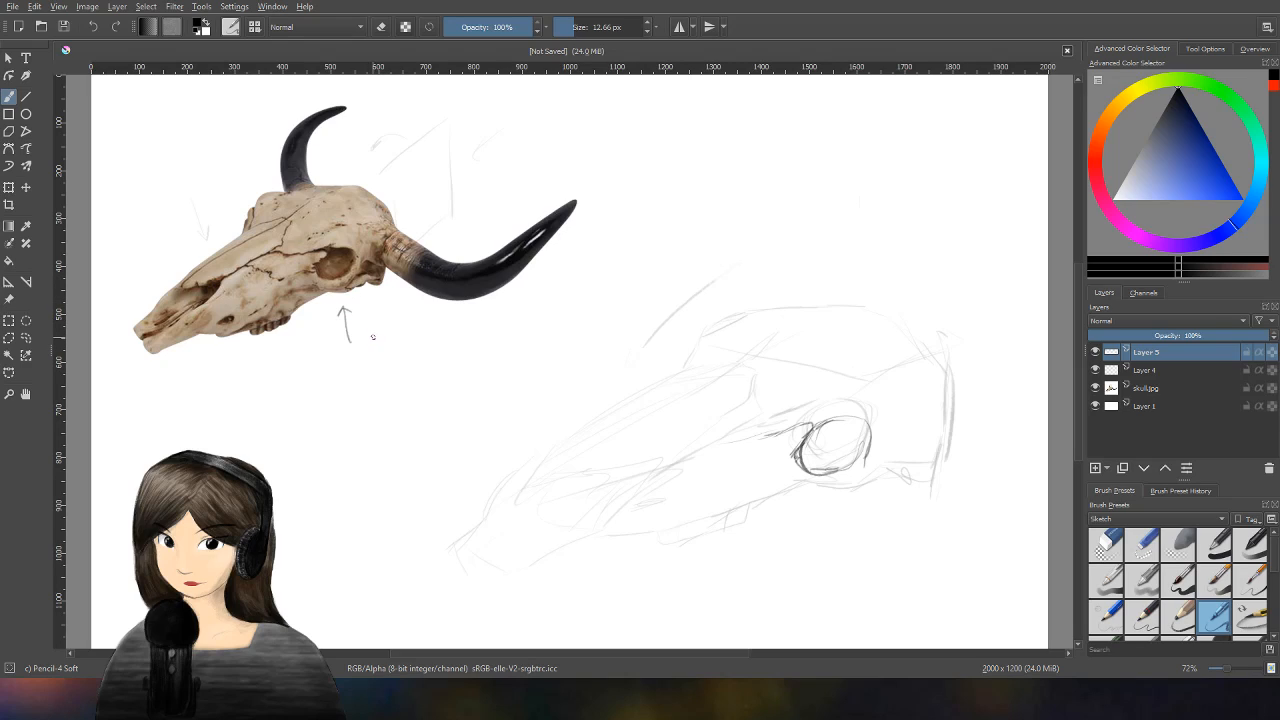
{"action": "left_click_drag", "start_coordinate": [373, 317], "coordinate": [386, 318]}
{"action": "mouse_move", "coordinate": [381, 322]}
{"action": "left_mouse_down"}
{"action": "mouse_move", "coordinate": [379, 354]}
{"action": "mouse_move", "coordinate": [388, 318]}
{"action": "left_mouse_up"}
{"action": "mouse_move", "coordinate": [368, 380]}
{"action": "left_mouse_down"}
{"action": "mouse_move", "coordinate": [412, 366]}
{"action": "mouse_move", "coordinate": [352, 378]}
{"action": "left_mouse_up"}
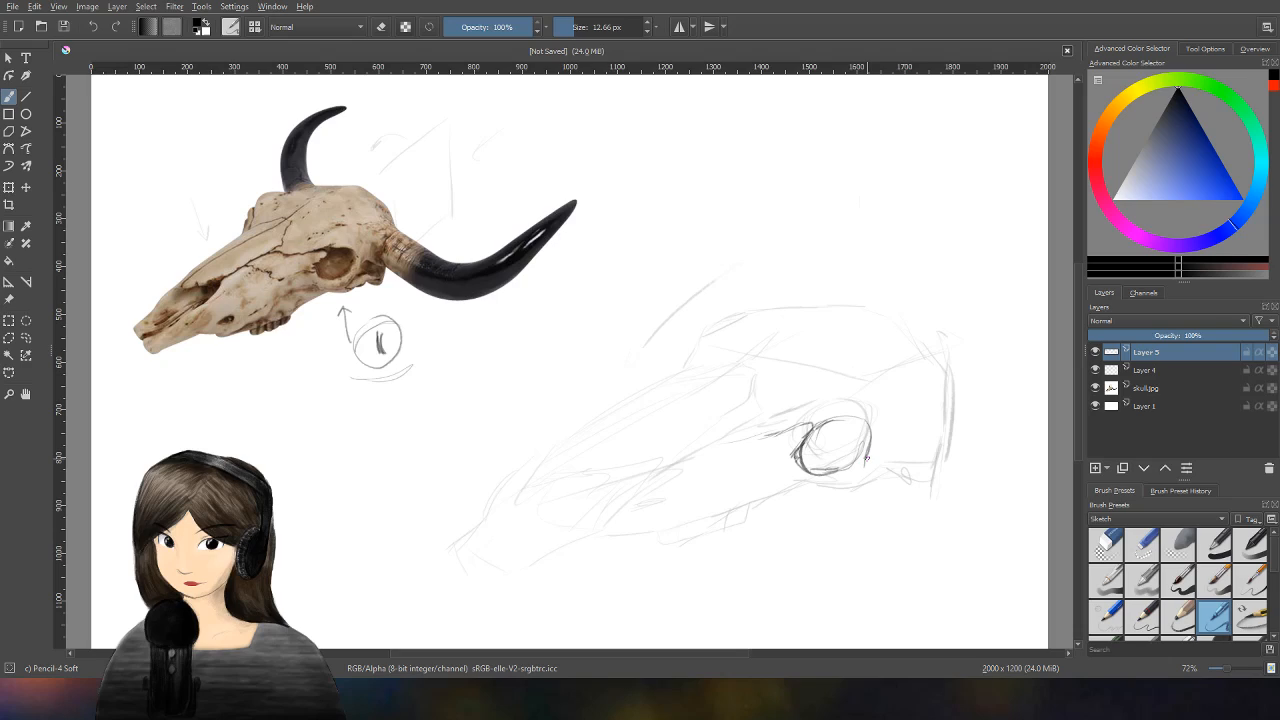
Sketch the eye socket's lower rim and the cheekbone line behind it, briefly hiding Layer 4 to check the strokes
{"action": "left_click_drag", "start_coordinate": [864, 452], "coordinate": [849, 472]}
{"action": "left_click_drag", "start_coordinate": [822, 495], "coordinate": [886, 464]}
{"action": "left_click_drag", "start_coordinate": [784, 493], "coordinate": [860, 482]}
{"action": "left_click_drag", "start_coordinate": [822, 495], "coordinate": [870, 481]}
{"action": "left_click_drag", "start_coordinate": [866, 486], "coordinate": [884, 478]}
{"action": "left_click", "coordinate": [1096, 370]}
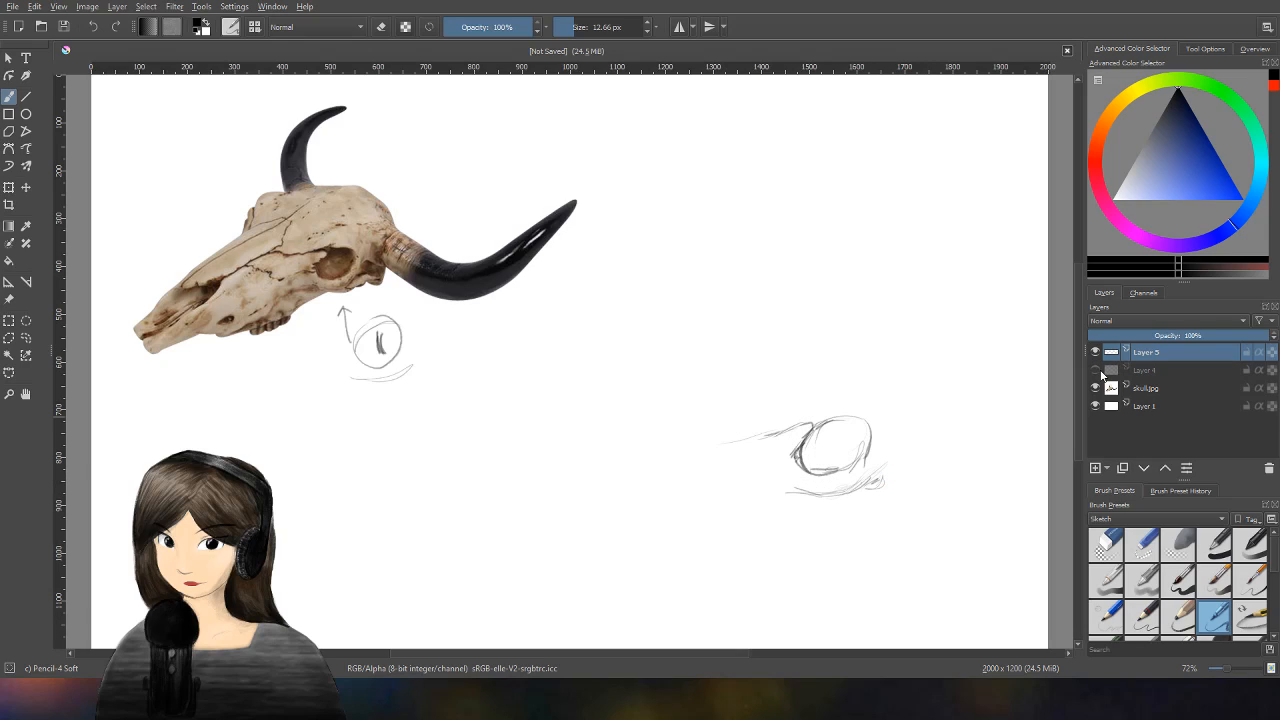
{"action": "left_click", "coordinate": [1096, 370]}
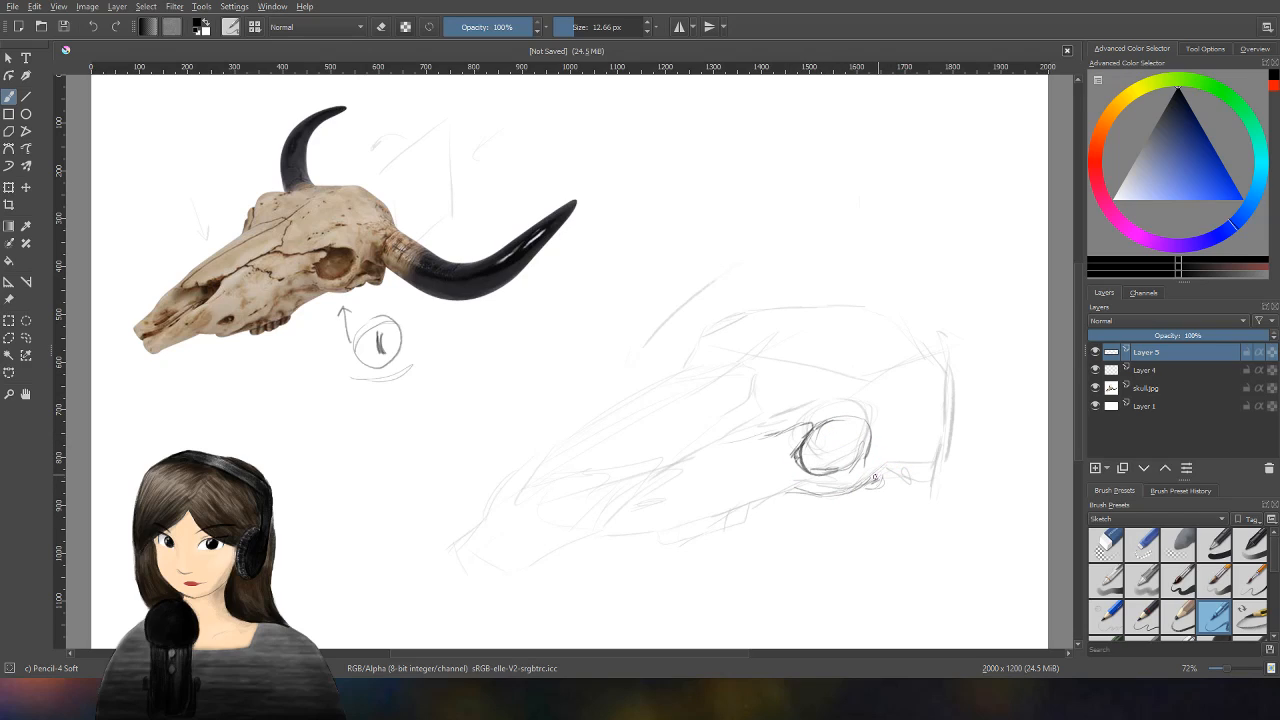
{"action": "left_click_drag", "start_coordinate": [874, 467], "coordinate": [854, 487]}
{"action": "mouse_move", "coordinate": [876, 482]}
{"action": "left_mouse_down"}
{"action": "mouse_move", "coordinate": [918, 471]}
{"action": "mouse_move", "coordinate": [870, 486]}
{"action": "mouse_move", "coordinate": [907, 443]}
{"action": "mouse_move", "coordinate": [936, 453]}
{"action": "mouse_move", "coordinate": [931, 463]}
{"action": "left_mouse_up"}
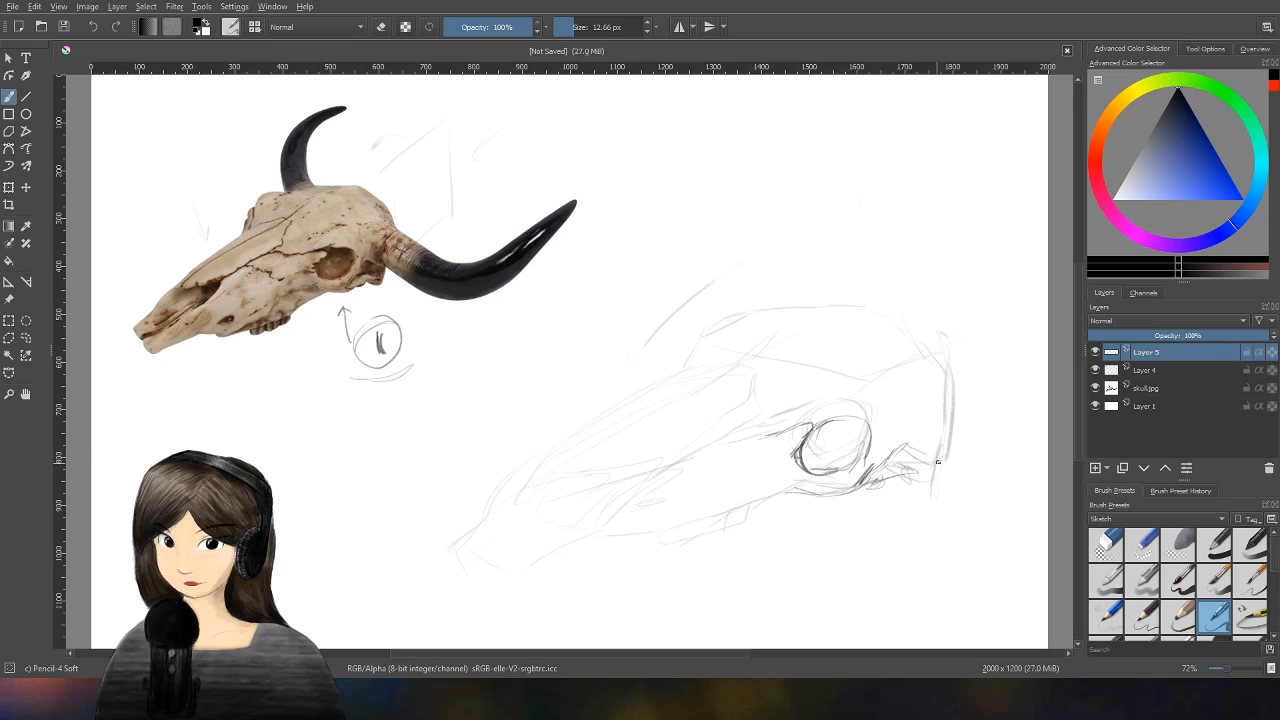
Draw arrows and curved guide lines around the photo's near horn, plus a small loop-and-curve doodle above it
{"action": "mouse_move", "coordinate": [634, 130]}
{"action": "left_mouse_down"}
{"action": "mouse_move", "coordinate": [585, 178]}
{"action": "mouse_move", "coordinate": [606, 170]}
{"action": "left_mouse_up"}
{"action": "mouse_move", "coordinate": [505, 218]}
{"action": "left_mouse_down"}
{"action": "mouse_move", "coordinate": [372, 192]}
{"action": "mouse_move", "coordinate": [404, 95]}
{"action": "left_mouse_up"}
{"action": "left_click_drag", "start_coordinate": [356, 158], "coordinate": [440, 230]}
{"action": "left_click_drag", "start_coordinate": [466, 224], "coordinate": [474, 238]}
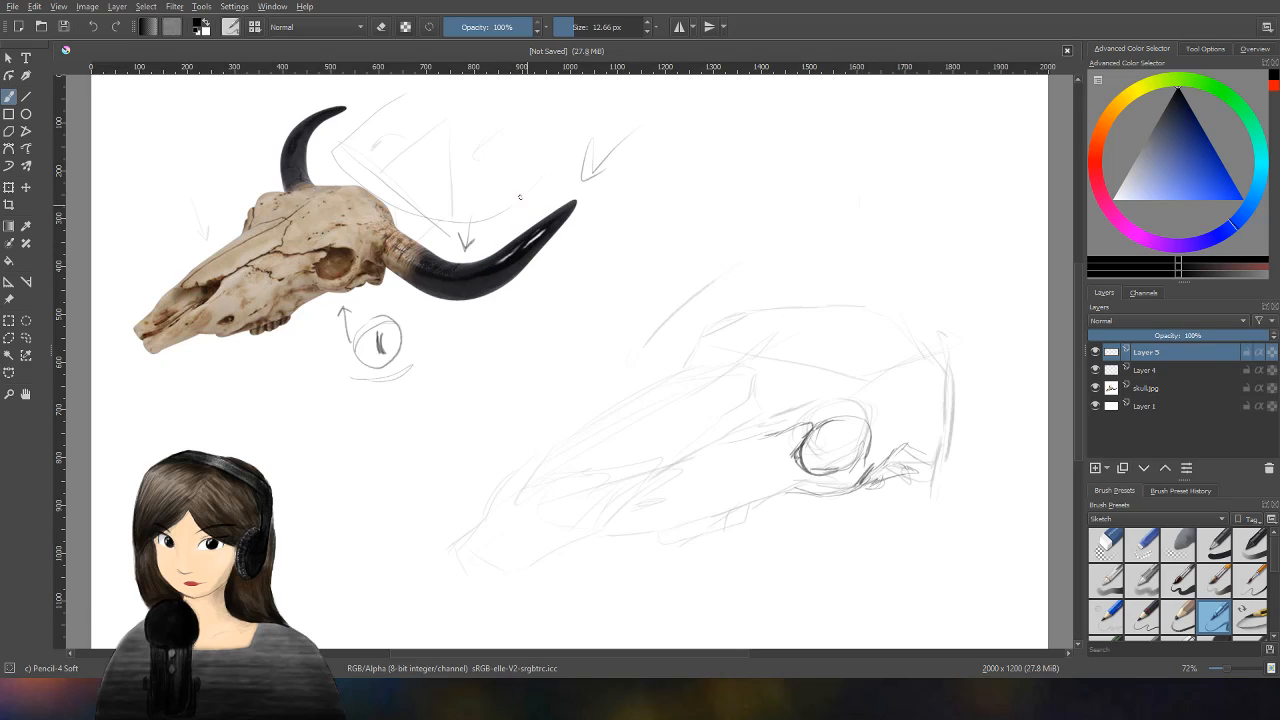
{"action": "mouse_move", "coordinate": [450, 186]}
{"action": "left_mouse_down"}
{"action": "mouse_move", "coordinate": [494, 180]}
{"action": "mouse_move", "coordinate": [542, 153]}
{"action": "left_mouse_up"}
{"action": "mouse_move", "coordinate": [450, 211]}
{"action": "left_mouse_down"}
{"action": "mouse_move", "coordinate": [524, 194]}
{"action": "mouse_move", "coordinate": [568, 152]}
{"action": "mouse_move", "coordinate": [530, 160]}
{"action": "mouse_move", "coordinate": [567, 156]}
{"action": "mouse_move", "coordinate": [580, 128]}
{"action": "left_mouse_up"}
{"action": "mouse_move", "coordinate": [458, 138]}
{"action": "left_mouse_down"}
{"action": "mouse_move", "coordinate": [484, 120]}
{"action": "mouse_move", "coordinate": [460, 142]}
{"action": "left_mouse_up"}
{"action": "mouse_move", "coordinate": [482, 118]}
{"action": "left_mouse_down"}
{"action": "mouse_move", "coordinate": [518, 136]}
{"action": "mouse_move", "coordinate": [542, 124]}
{"action": "mouse_move", "coordinate": [518, 162]}
{"action": "mouse_move", "coordinate": [507, 128]}
{"action": "left_mouse_up"}
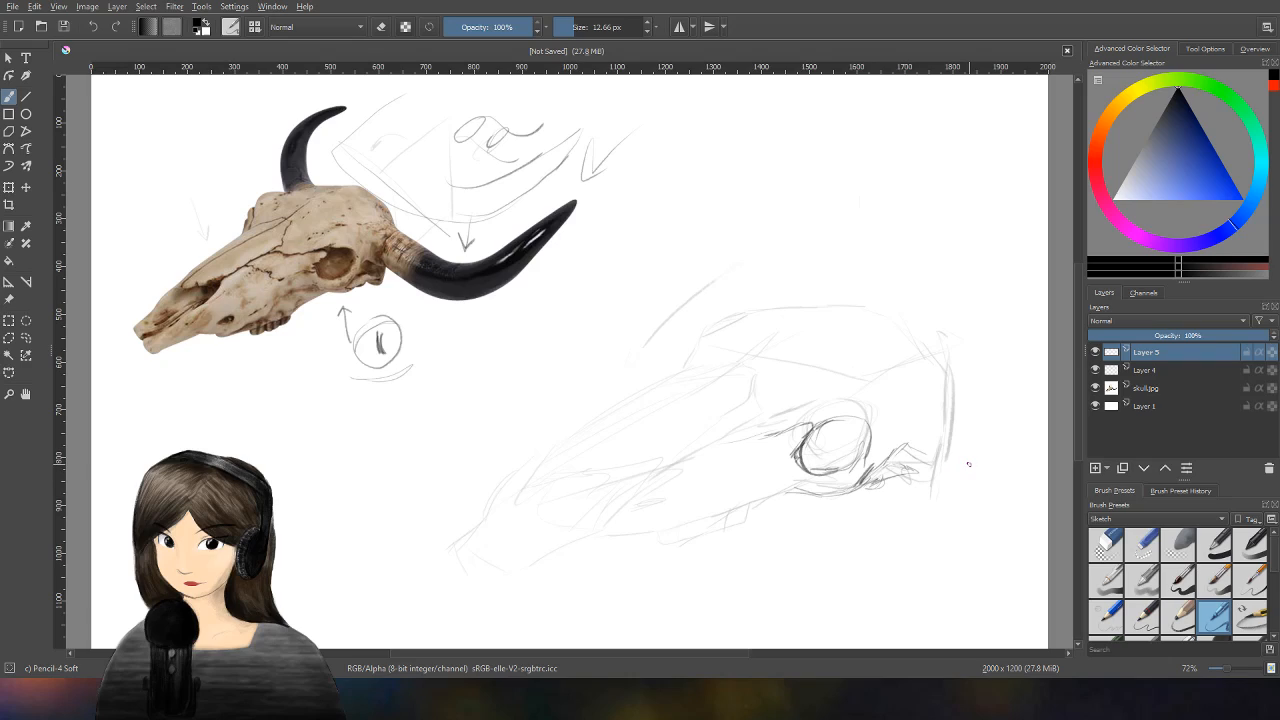
Sketch the angular rear lower corner of the skull and mark the matching spot under the photo's skull
{"action": "mouse_move", "coordinate": [930, 472]}
{"action": "left_mouse_down"}
{"action": "mouse_move", "coordinate": [902, 486]}
{"action": "mouse_move", "coordinate": [930, 488]}
{"action": "mouse_move", "coordinate": [904, 482]}
{"action": "mouse_move", "coordinate": [920, 484]}
{"action": "left_mouse_up"}
{"action": "left_click_drag", "start_coordinate": [374, 288], "coordinate": [389, 289]}
{"action": "left_click_drag", "start_coordinate": [946, 443], "coordinate": [937, 487]}
{"action": "left_click_drag", "start_coordinate": [897, 470], "coordinate": [914, 486]}
Erase the strokes at the skull's rear lower corner with a 50 px eraser and return to painting
{"action": "key", "text": "e"}
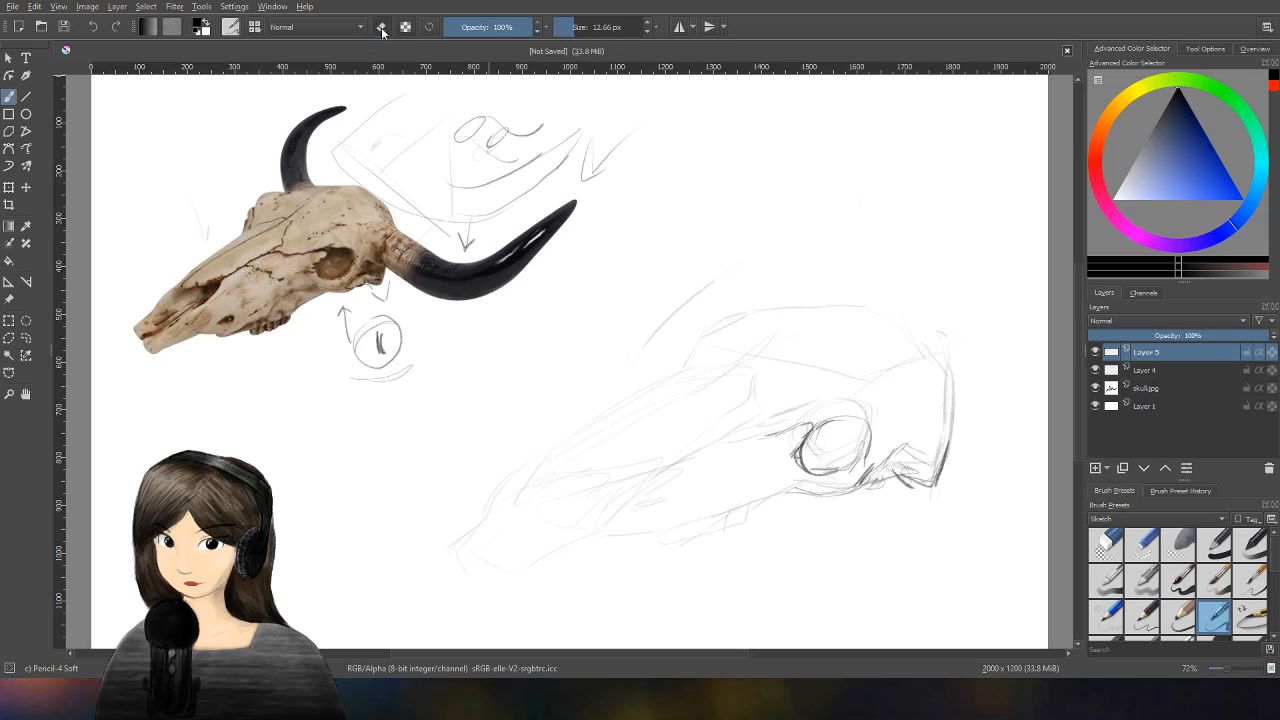
{"action": "left_click", "coordinate": [586, 26]}
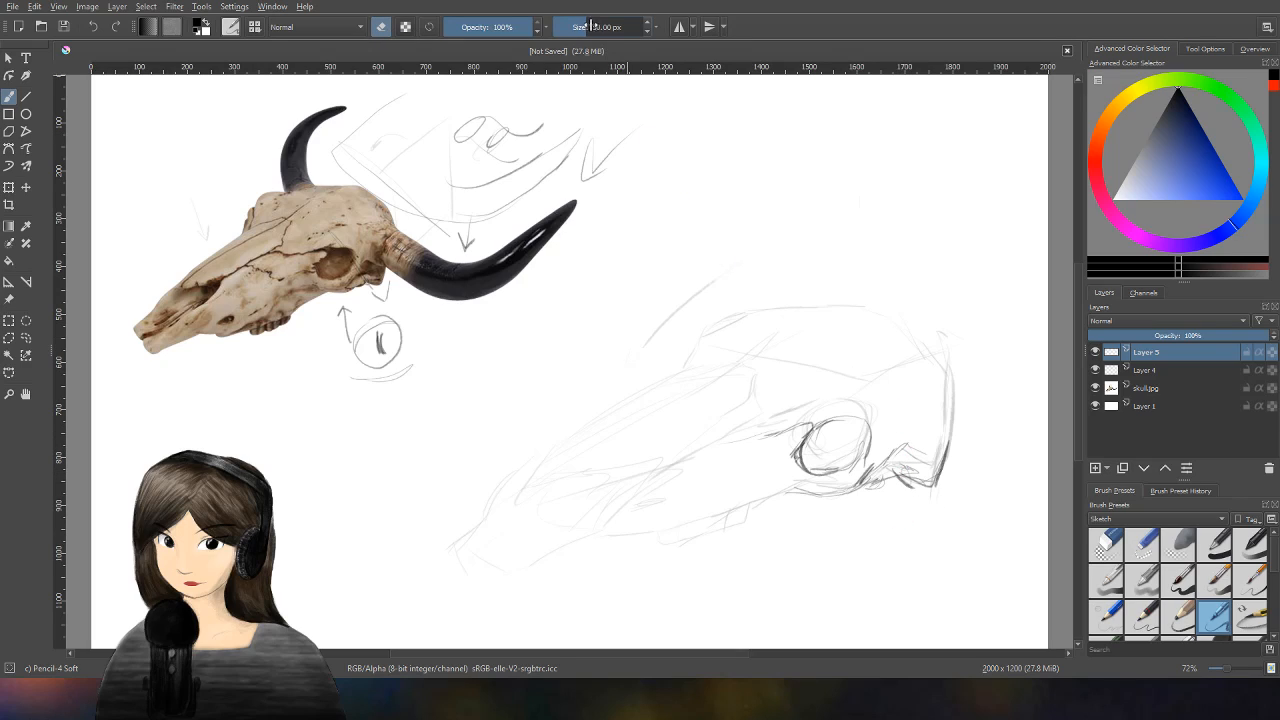
{"action": "mouse_move", "coordinate": [890, 450]}
{"action": "left_mouse_down"}
{"action": "mouse_move", "coordinate": [953, 440]}
{"action": "mouse_move", "coordinate": [888, 493]}
{"action": "mouse_move", "coordinate": [954, 462]}
{"action": "mouse_move", "coordinate": [930, 486]}
{"action": "left_mouse_up"}
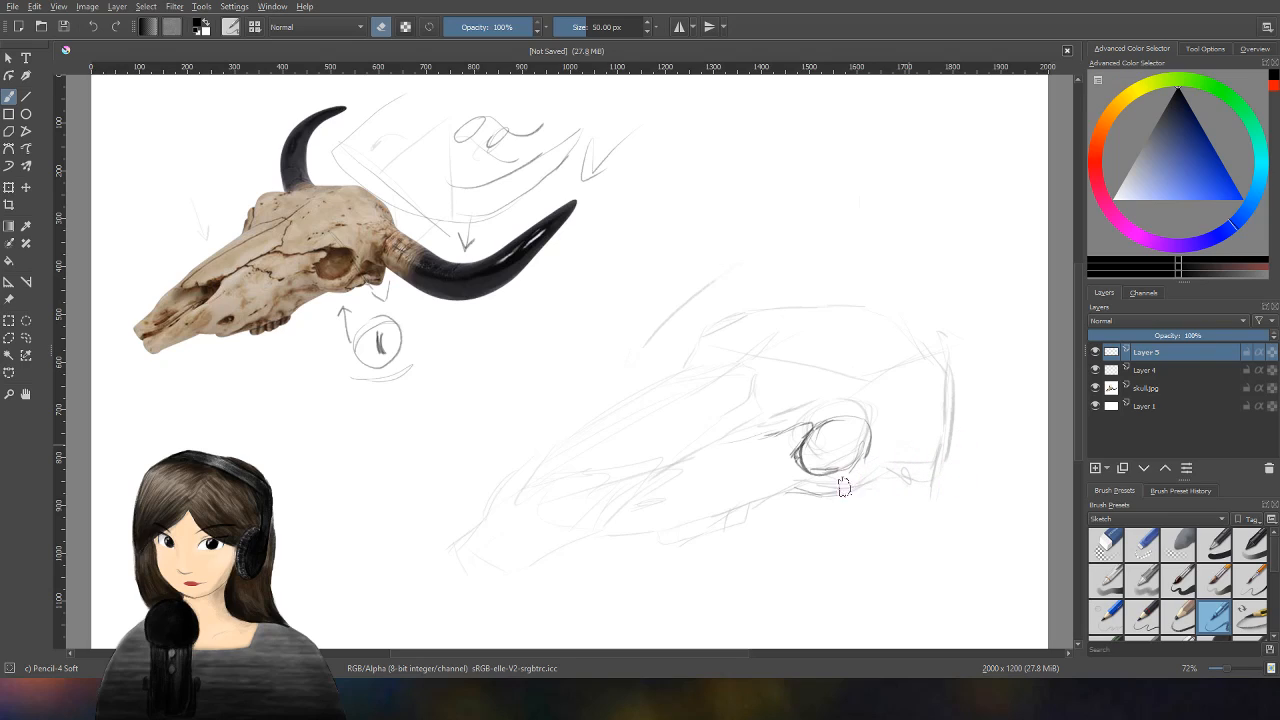
{"action": "left_click", "coordinate": [381, 27]}
Redraw the rear lower corner with a 2.91 px brush and add a slanted guide line behind it
{"action": "left_click_drag", "start_coordinate": [572, 27], "coordinate": [561, 28]}
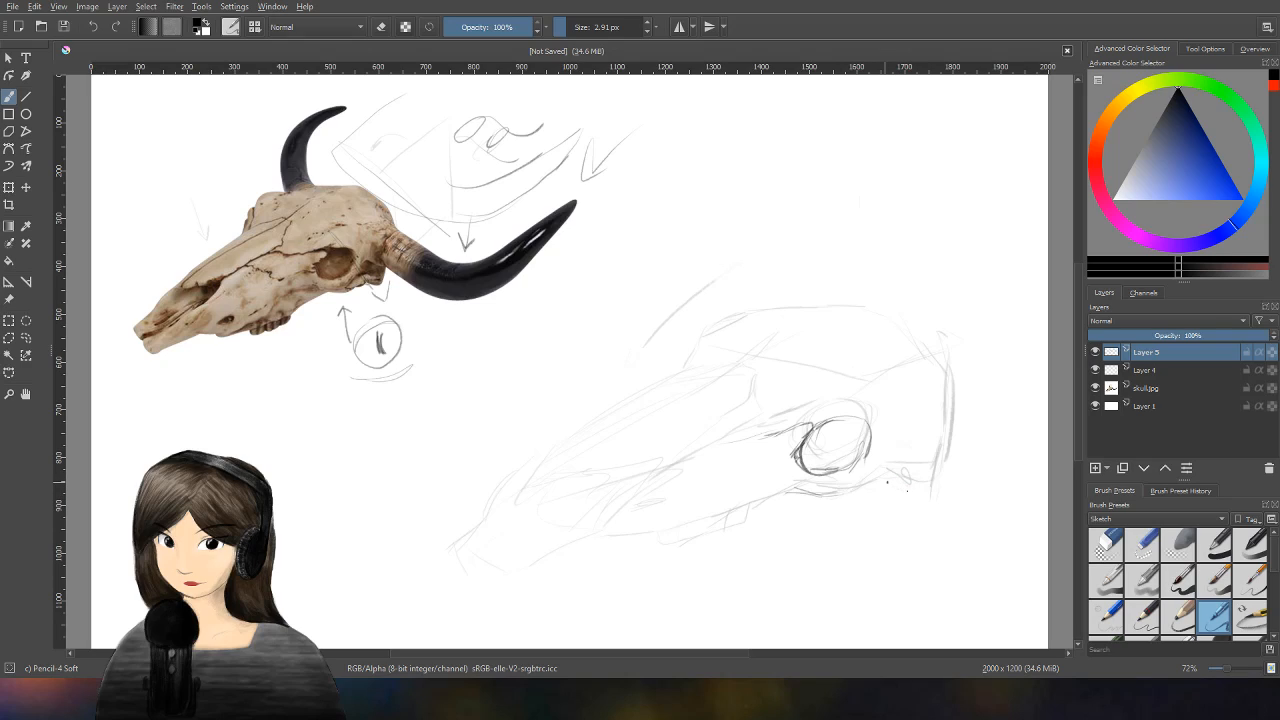
{"action": "left_click_drag", "start_coordinate": [894, 486], "coordinate": [922, 494]}
{"action": "left_click_drag", "start_coordinate": [888, 480], "coordinate": [936, 458]}
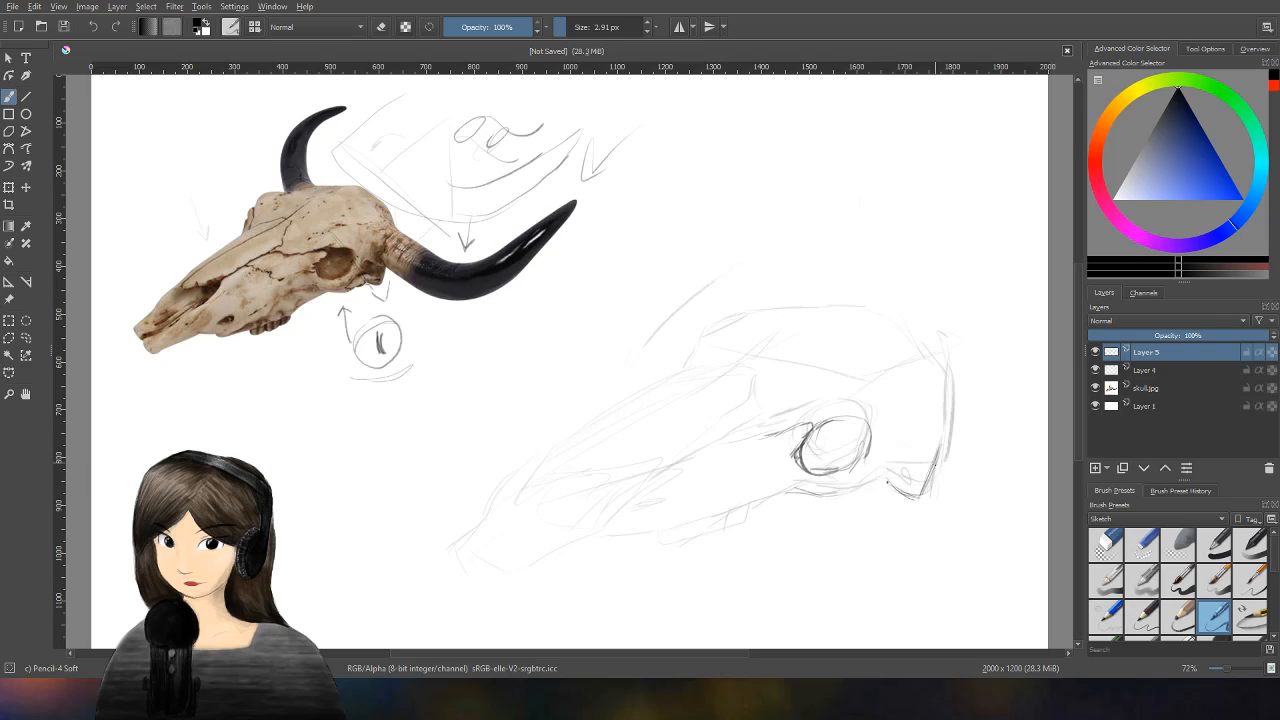
{"action": "left_click_drag", "start_coordinate": [948, 458], "coordinate": [1027, 497]}
{"action": "mouse_move", "coordinate": [936, 474]}
{"action": "left_mouse_down"}
{"action": "mouse_move", "coordinate": [946, 418]}
{"action": "mouse_move", "coordinate": [942, 444]}
{"action": "left_mouse_up"}
Set the brush to 12.66 px, try darker strokes down the skull's rear edge, and undo them
{"action": "mouse_move", "coordinate": [942, 398]}
{"action": "left_mouse_down", "text": "shift"}
{"action": "mouse_move", "coordinate": [958, 398]}
{"action": "mouse_move", "coordinate": [932, 468]}
{"action": "left_mouse_up", "text": "shift"}
{"action": "left_click_drag", "start_coordinate": [954, 354], "coordinate": [938, 444]}
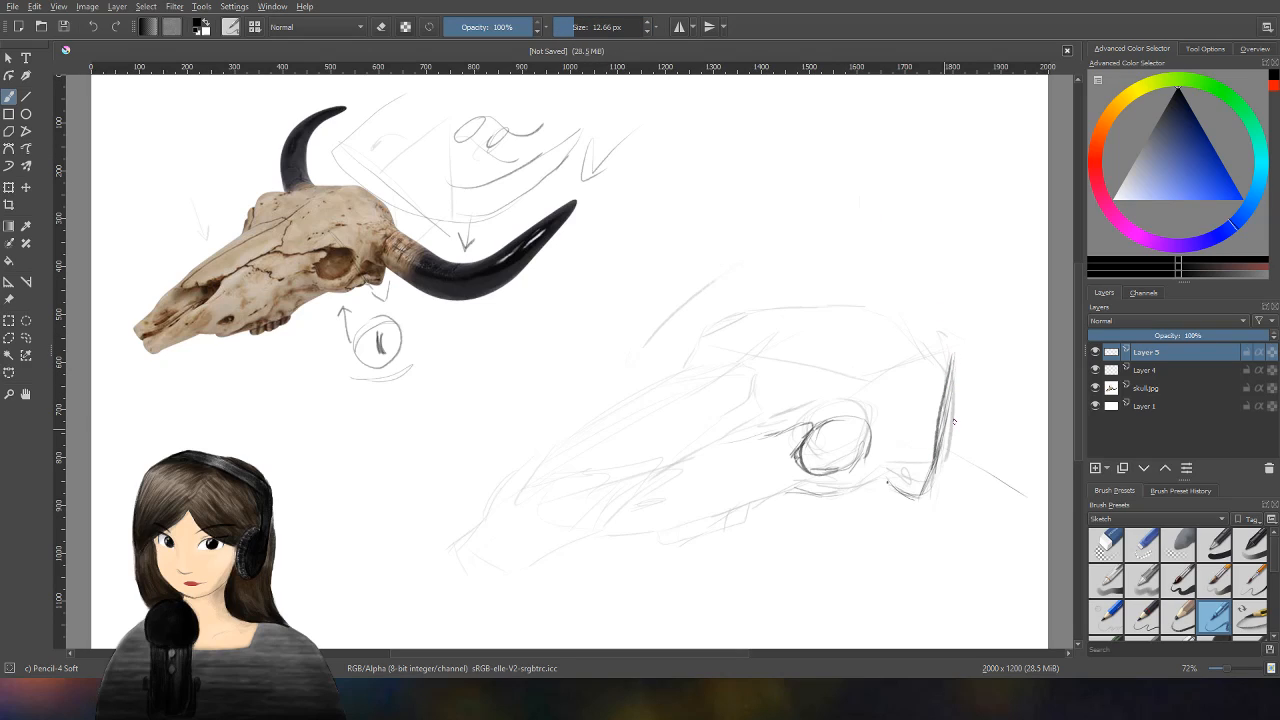
{"action": "key", "text": "ctrl+z"}
{"action": "key", "text": "ctrl+z"}
{"action": "key", "text": "ctrl+z"}
{"action": "key", "text": "ctrl+z"}
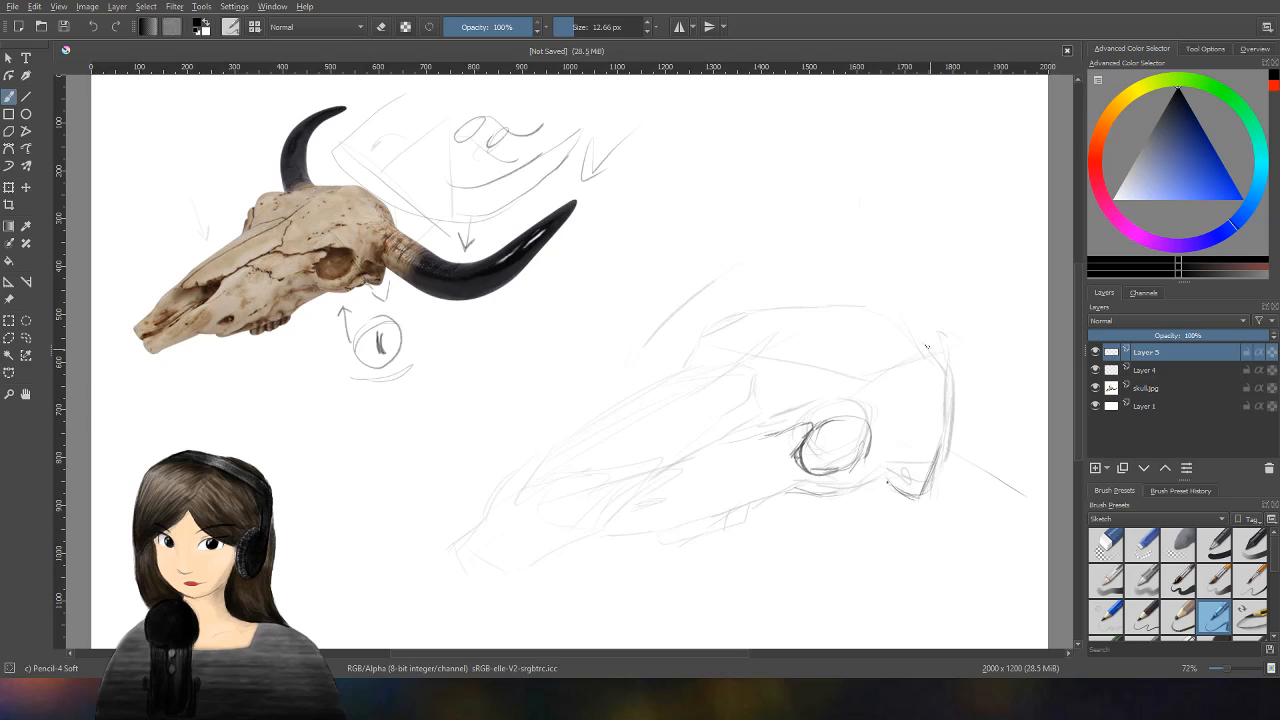
Sketch the curved upper rear of the cranium and draw a short line across the same area on the photo
{"action": "left_click_drag", "start_coordinate": [919, 336], "coordinate": [946, 381]}
{"action": "left_click_drag", "start_coordinate": [912, 330], "coordinate": [850, 288]}
{"action": "left_click_drag", "start_coordinate": [386, 200], "coordinate": [350, 247]}
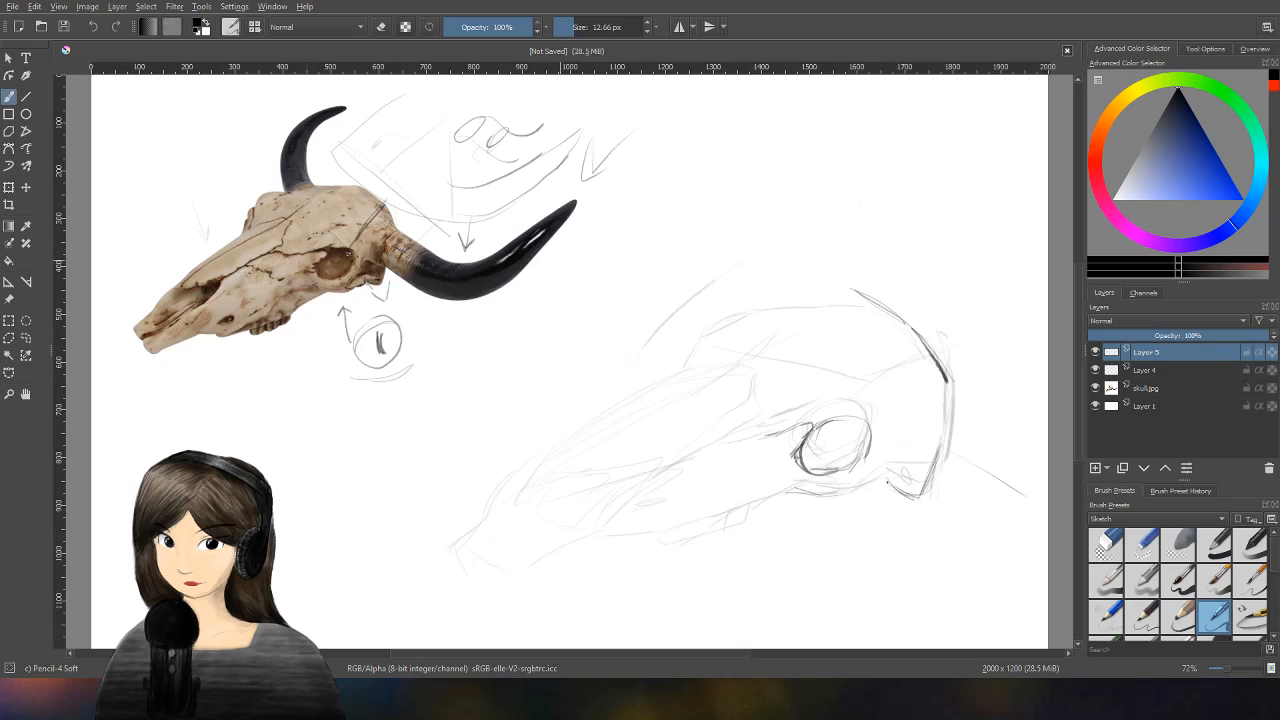
Select the cranium's rear curve with a freehand selection, move it slightly outward and down, apply the transform and deselect
{"action": "left_click", "coordinate": [8, 187]}
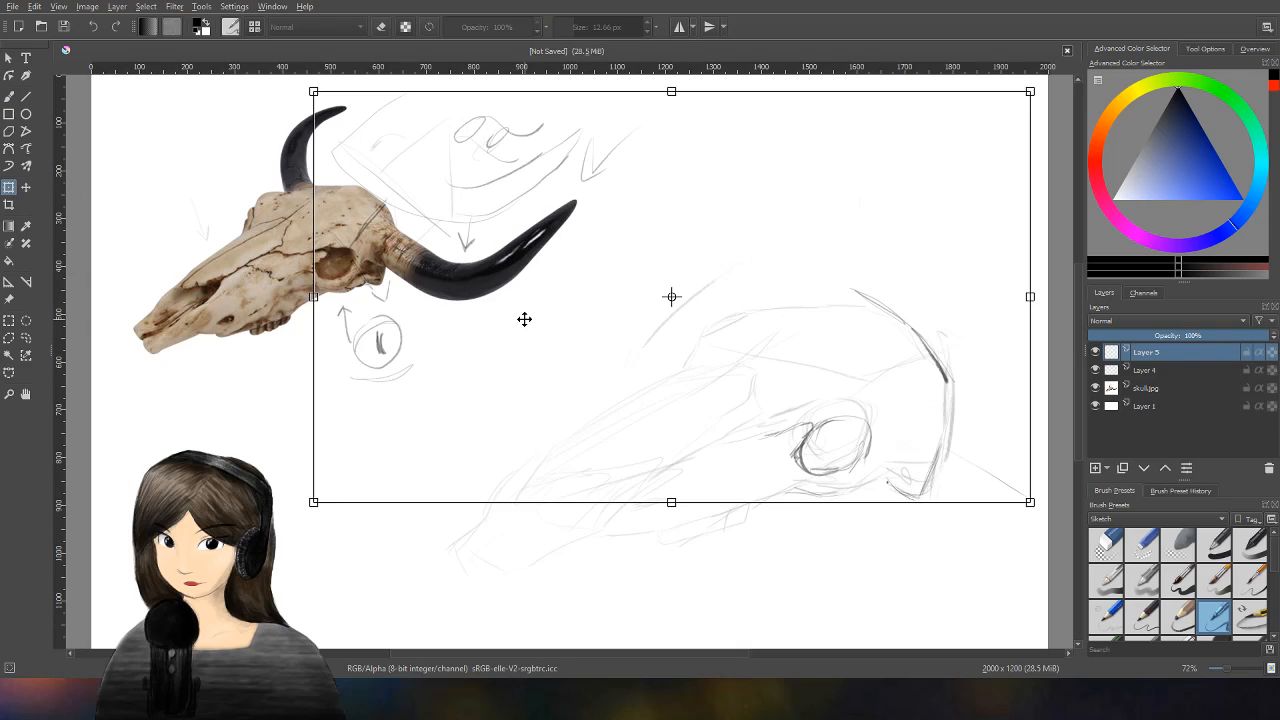
{"action": "key", "text": "Escape"}
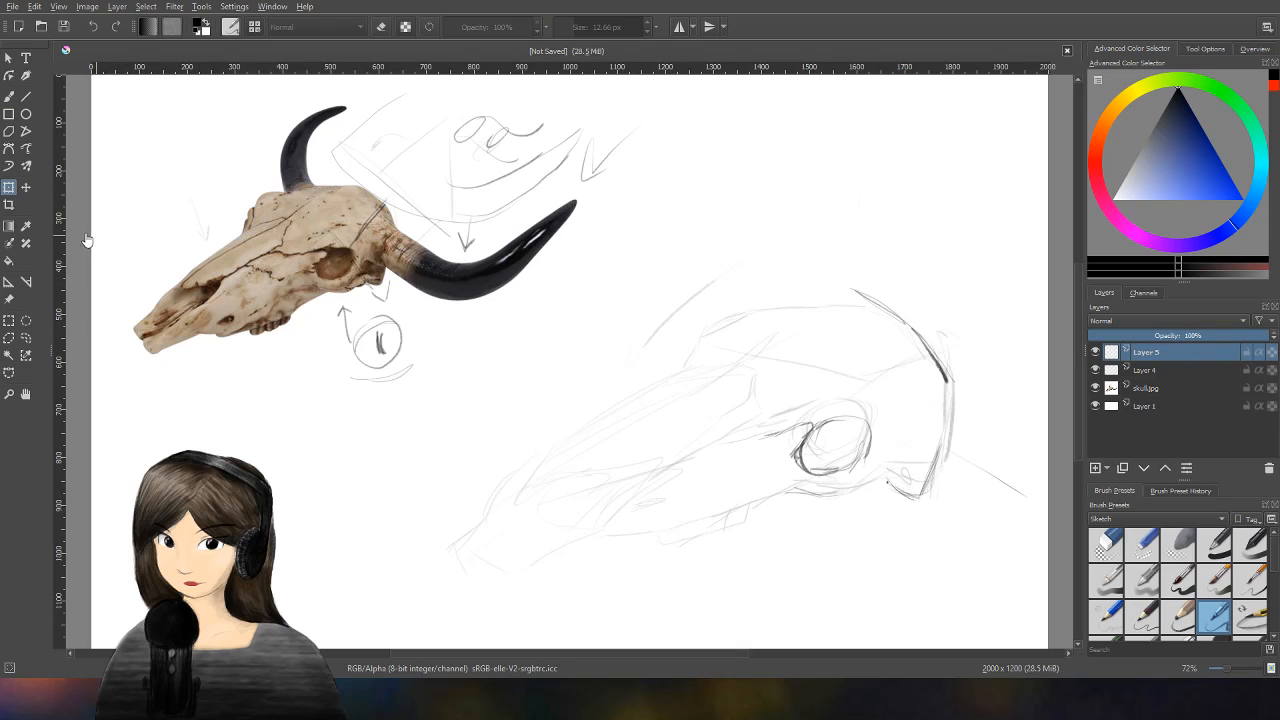
{"action": "left_click", "coordinate": [26, 338]}
{"action": "mouse_move", "coordinate": [962, 277]}
{"action": "left_mouse_down"}
{"action": "mouse_move", "coordinate": [1023, 380]}
{"action": "mouse_move", "coordinate": [960, 236]}
{"action": "left_mouse_up"}
{"action": "key", "text": "ctrl+t"}
{"action": "left_click_drag", "start_coordinate": [942, 361], "coordinate": [976, 350]}
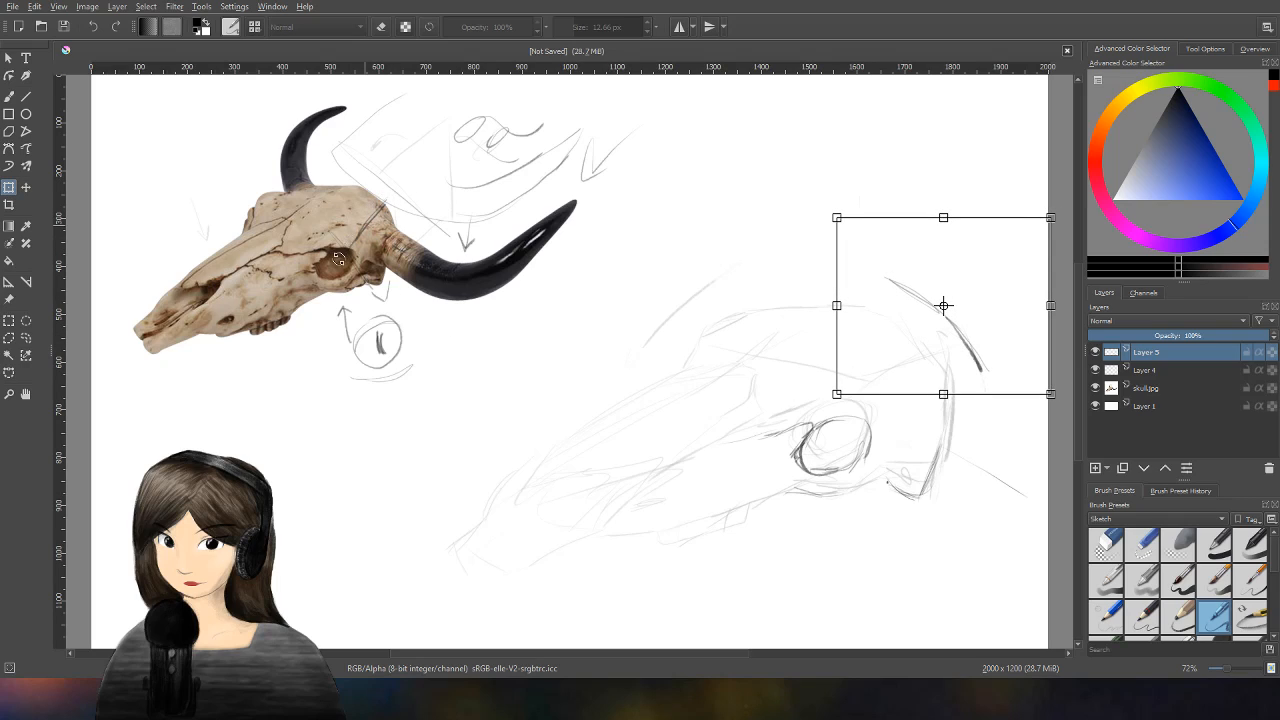
{"action": "left_click_drag", "start_coordinate": [991, 362], "coordinate": [983, 376]}
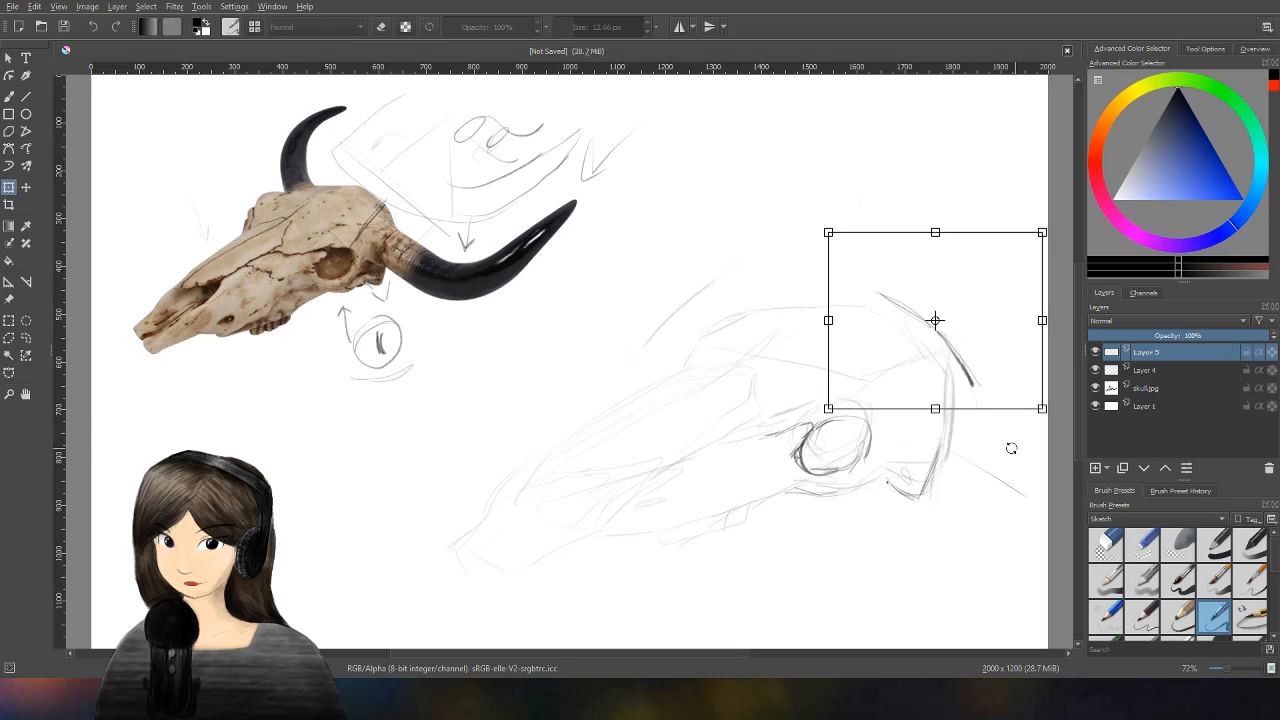
{"action": "left_click_drag", "start_coordinate": [938, 323], "coordinate": [931, 327]}
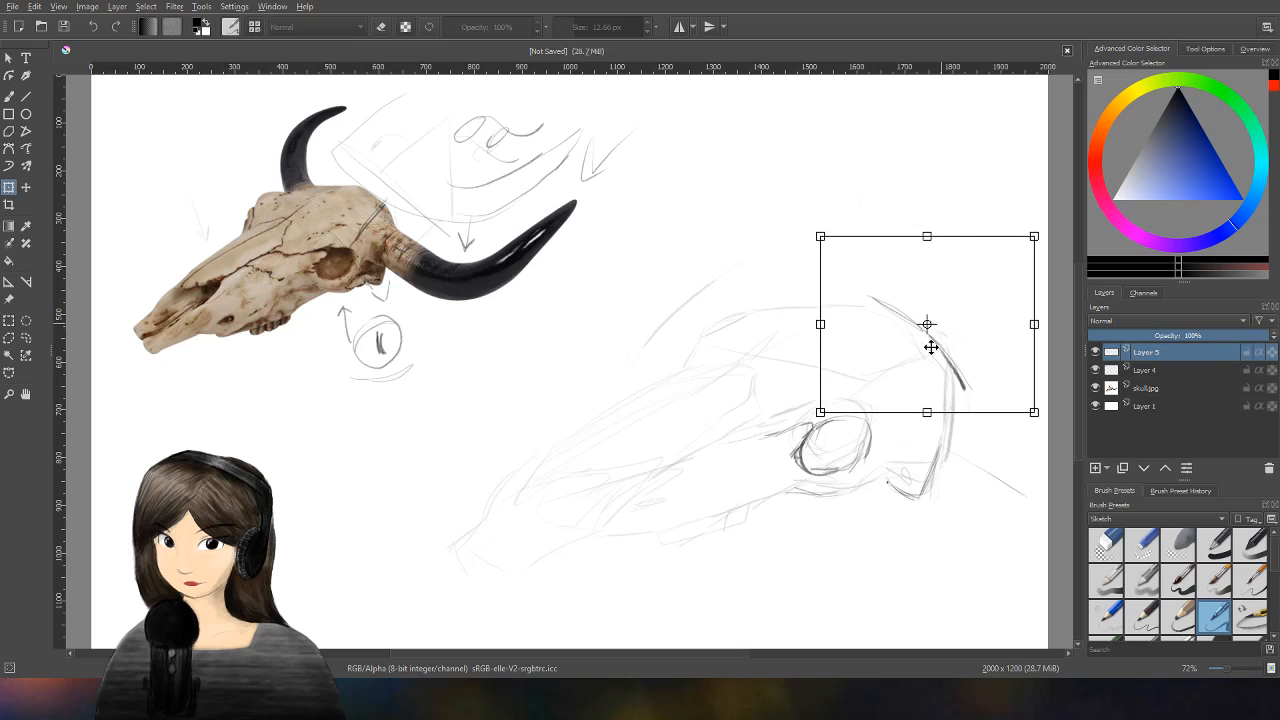
{"action": "key", "text": "Return"}
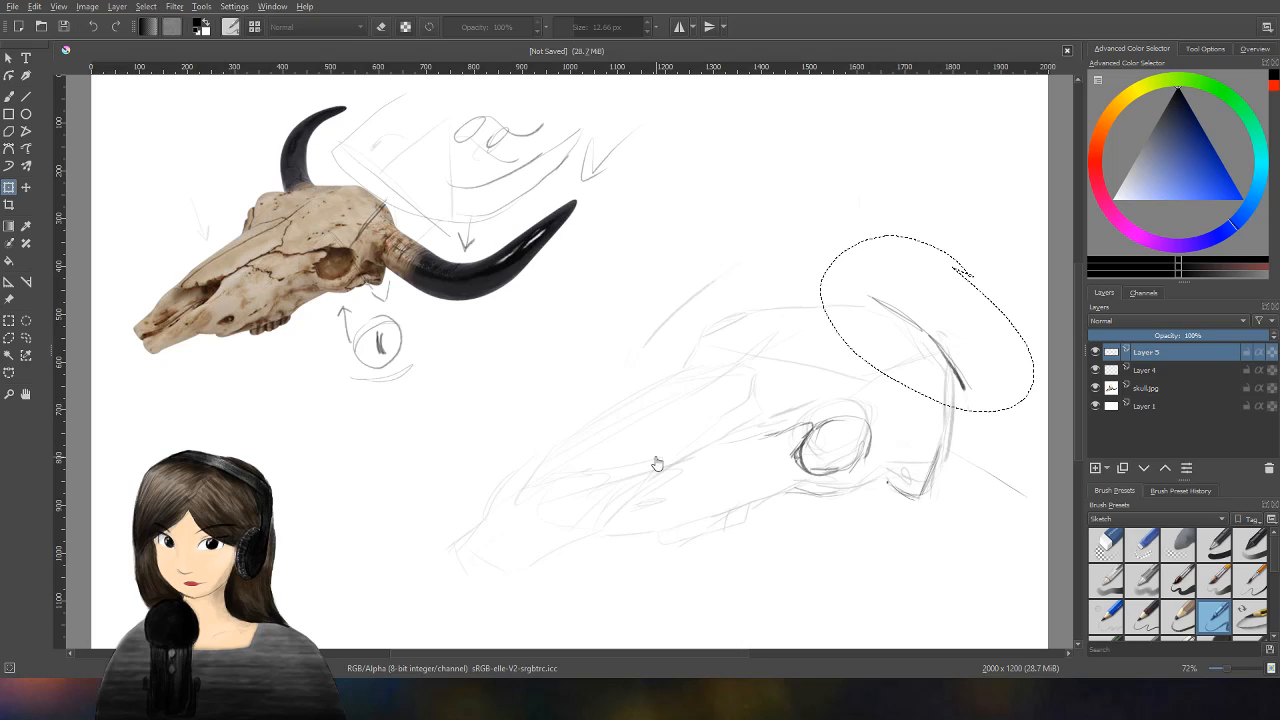
{"action": "left_click", "coordinate": [26, 338]}
{"action": "left_click", "coordinate": [220, 383]}
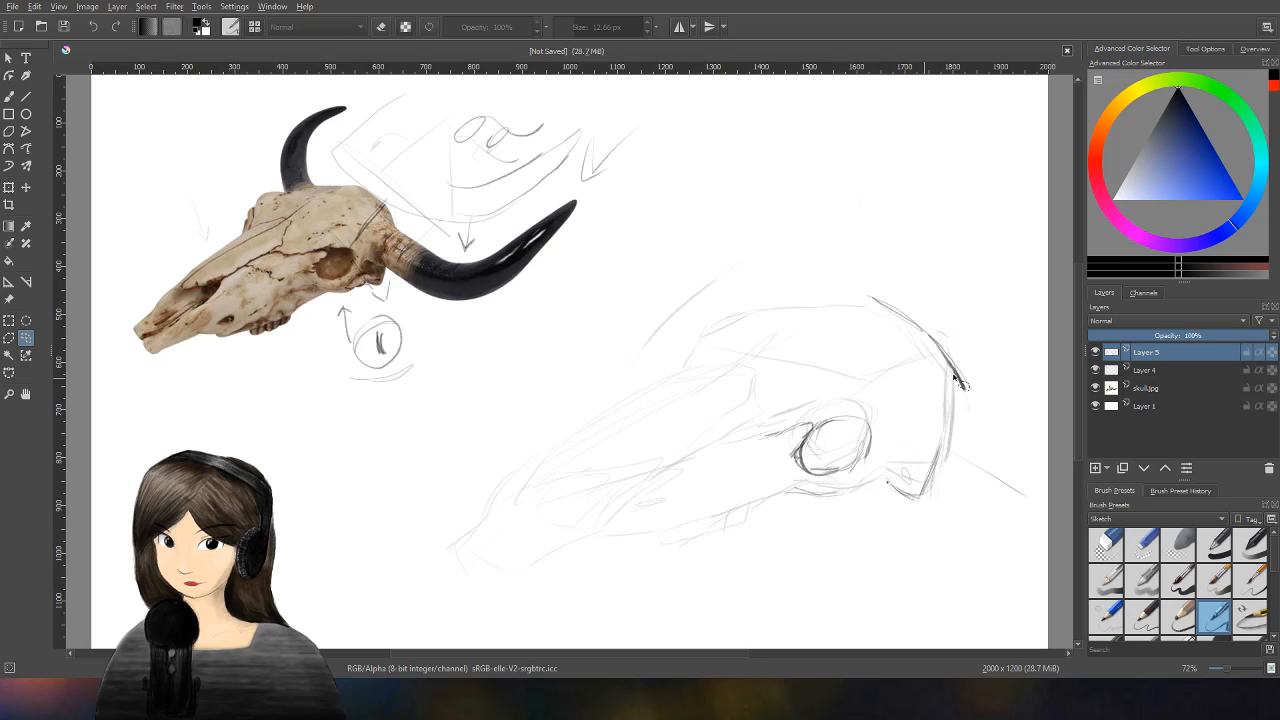
Sketch the cranium's top contour and two upright lines for the far horn with the brush, plus a diagonal line across the photo's forehead
{"action": "key", "text": "b"}
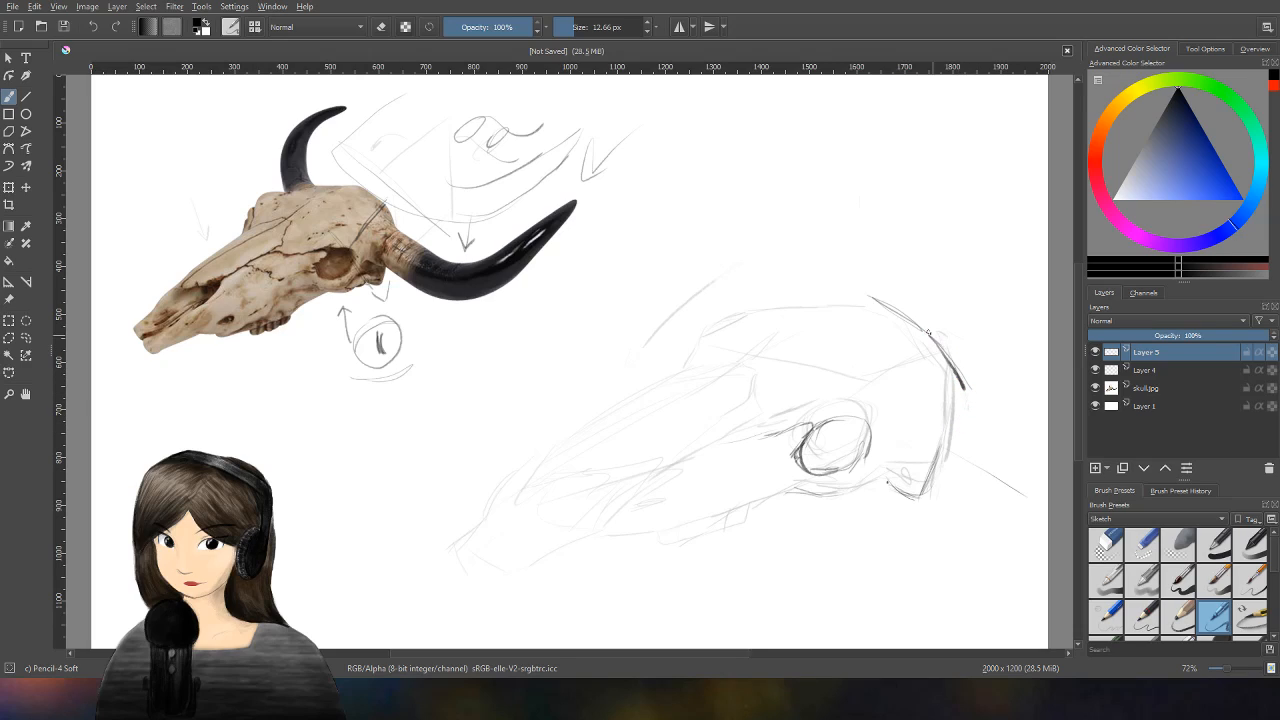
{"action": "mouse_move", "coordinate": [854, 290]}
{"action": "left_mouse_down"}
{"action": "mouse_move", "coordinate": [878, 304]}
{"action": "mouse_move", "coordinate": [722, 302]}
{"action": "left_mouse_up"}
{"action": "left_click_drag", "start_coordinate": [806, 298], "coordinate": [648, 313]}
{"action": "left_click_drag", "start_coordinate": [680, 234], "coordinate": [683, 302]}
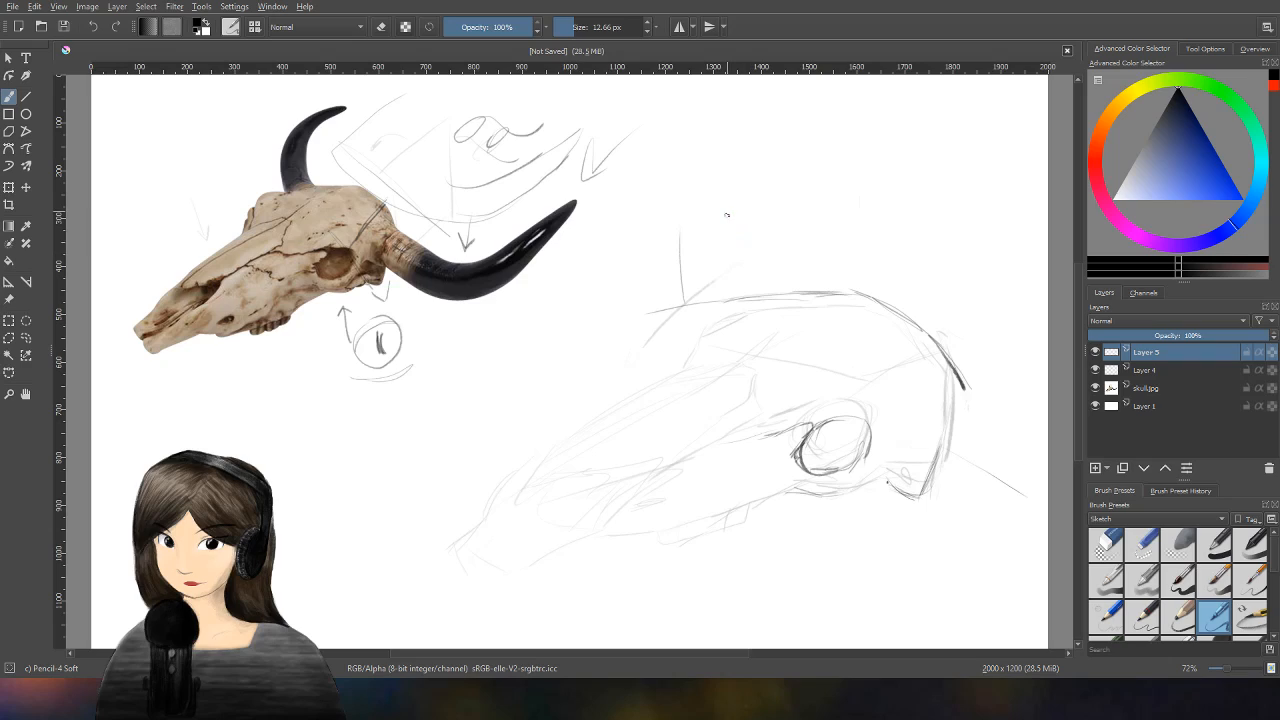
{"action": "left_click_drag", "start_coordinate": [730, 223], "coordinate": [745, 290]}
{"action": "left_click_drag", "start_coordinate": [688, 306], "coordinate": [620, 312]}
{"action": "left_click_drag", "start_coordinate": [287, 191], "coordinate": [350, 250]}
Try diagonal guide lines from the far horn's base and the cranium's rear toward the eye socket, and undo them
{"action": "left_click_drag", "start_coordinate": [690, 307], "coordinate": [854, 419]}
{"action": "left_click_drag", "start_coordinate": [808, 419], "coordinate": [836, 408]}
{"action": "mouse_move", "coordinate": [953, 321]}
{"action": "left_mouse_down"}
{"action": "mouse_move", "coordinate": [859, 415]}
{"action": "mouse_move", "coordinate": [849, 405]}
{"action": "left_mouse_up"}
{"action": "key", "text": "ctrl+z"}
{"action": "key", "text": "ctrl+z"}
Darken the cranium's far end and the brow line before the eye socket, and sketch the snout's upper contour and a short inner curve
{"action": "left_click_drag", "start_coordinate": [677, 305], "coordinate": [641, 310]}
{"action": "left_click_drag", "start_coordinate": [790, 430], "coordinate": [703, 444]}
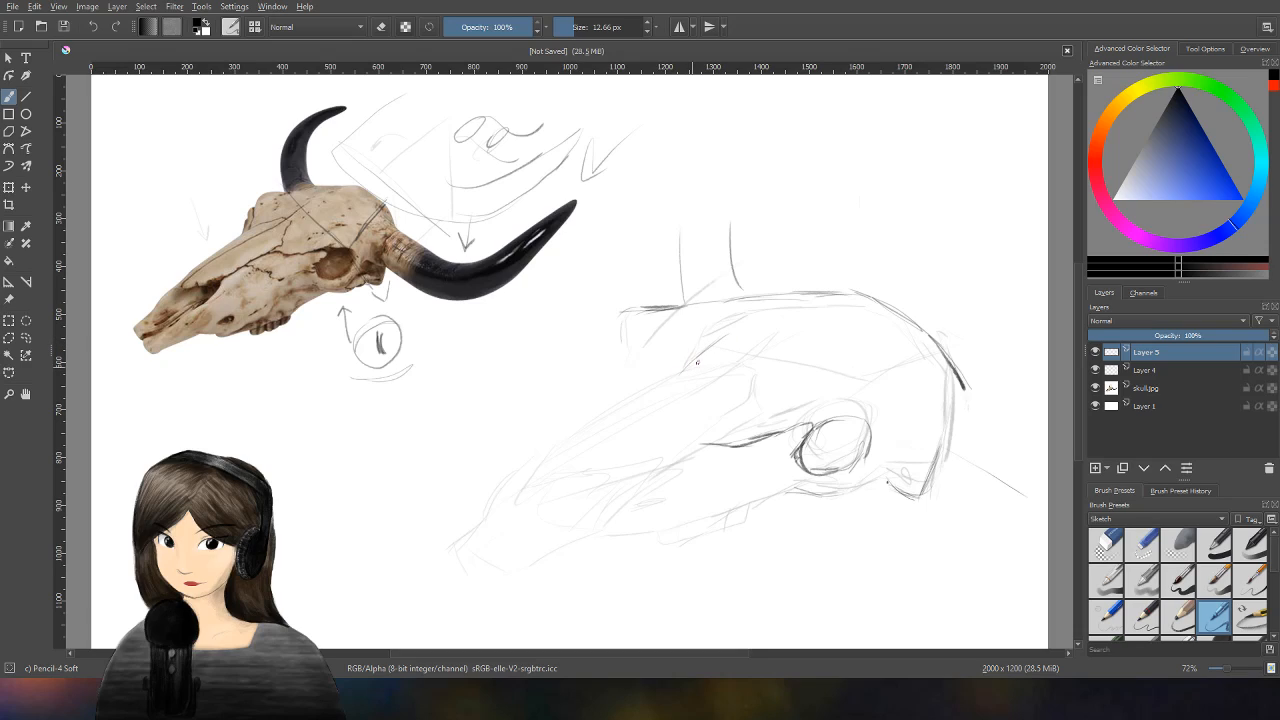
{"action": "left_click_drag", "start_coordinate": [690, 369], "coordinate": [546, 466]}
{"action": "mouse_move", "coordinate": [708, 444]}
{"action": "left_mouse_down"}
{"action": "mouse_move", "coordinate": [660, 453]}
{"action": "mouse_move", "coordinate": [716, 437]}
{"action": "left_mouse_up"}
{"action": "left_click_drag", "start_coordinate": [704, 400], "coordinate": [712, 424]}
Try drawing arrows and marks around the photo's far horn and forehead, and undo them
{"action": "mouse_move", "coordinate": [243, 169]}
{"action": "left_mouse_down"}
{"action": "mouse_move", "coordinate": [211, 139]}
{"action": "mouse_move", "coordinate": [228, 130]}
{"action": "left_mouse_up"}
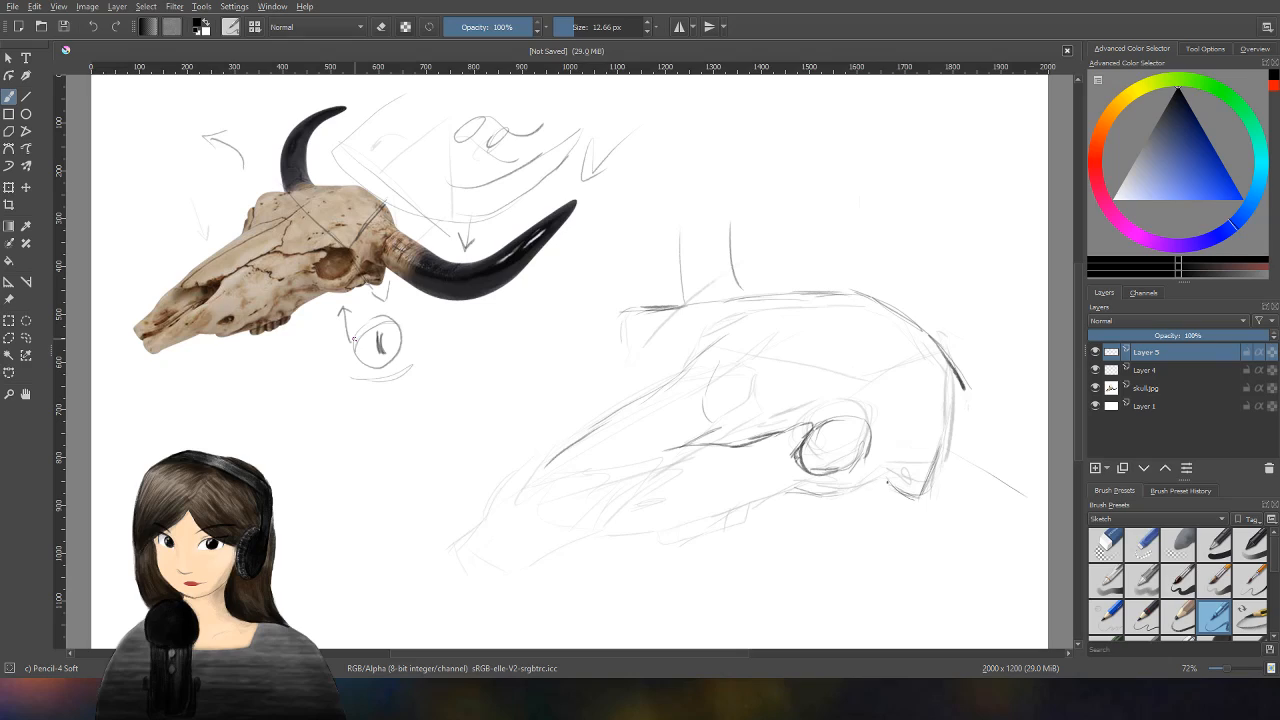
{"action": "mouse_move", "coordinate": [362, 96]}
{"action": "left_mouse_down"}
{"action": "mouse_move", "coordinate": [422, 111]}
{"action": "mouse_move", "coordinate": [360, 108]}
{"action": "left_mouse_up"}
{"action": "left_click_drag", "start_coordinate": [208, 226], "coordinate": [222, 232]}
{"action": "left_click_drag", "start_coordinate": [284, 176], "coordinate": [290, 221]}
{"action": "key", "text": "ctrl+z"}
{"action": "key", "text": "ctrl+z"}
{"action": "key", "text": "ctrl+z"}
{"action": "key", "text": "ctrl+z"}
{"action": "key", "text": "ctrl+z"}
{"action": "key", "text": "ctrl+z"}
{"action": "key", "text": "ctrl+z"}
Hide Layer 4 and sketch the skull's lower contour sloping forward from beneath the eye socket
{"action": "left_click", "coordinate": [1095, 370]}
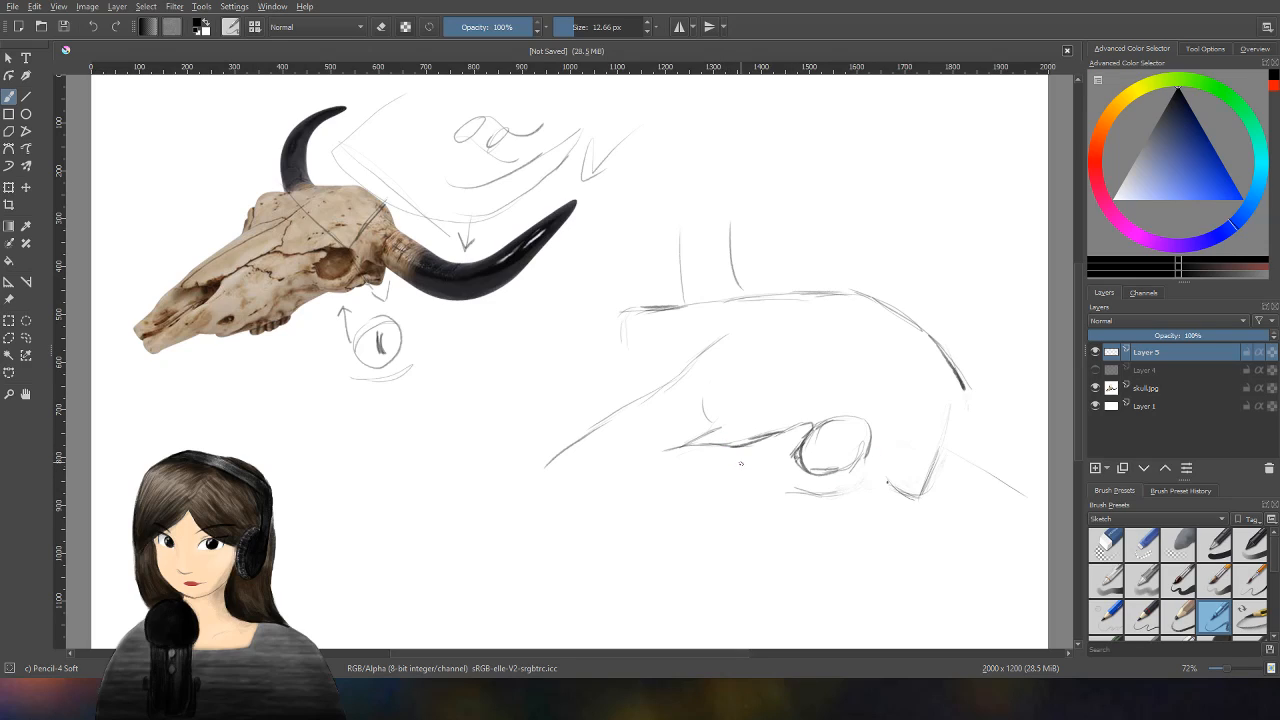
{"action": "mouse_move", "coordinate": [940, 452]}
{"action": "left_mouse_down"}
{"action": "mouse_move", "coordinate": [920, 495]}
{"action": "mouse_move", "coordinate": [796, 520]}
{"action": "left_mouse_up"}
{"action": "left_click_drag", "start_coordinate": [872, 498], "coordinate": [800, 499]}
{"action": "mouse_move", "coordinate": [882, 495]}
{"action": "left_mouse_down"}
{"action": "mouse_move", "coordinate": [794, 496]}
{"action": "mouse_move", "coordinate": [829, 507]}
{"action": "mouse_move", "coordinate": [791, 514]}
{"action": "mouse_move", "coordinate": [816, 508]}
{"action": "mouse_move", "coordinate": [716, 569]}
{"action": "left_mouse_up"}
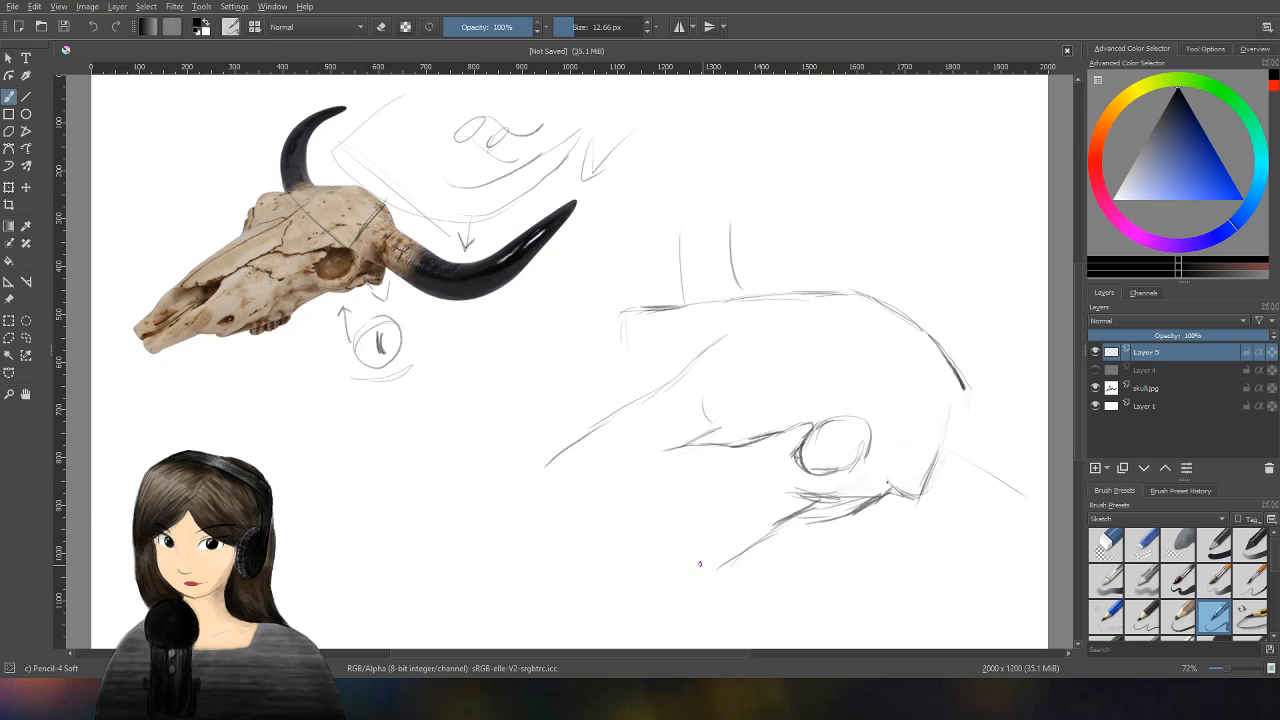
{"action": "left_click_drag", "start_coordinate": [786, 517], "coordinate": [737, 551]}
Erase the excess strokes below the cheekbone and return to painting
{"action": "key", "text": "e"}
{"action": "left_click_drag", "start_coordinate": [872, 504], "coordinate": [804, 523]}
{"action": "left_click_drag", "start_coordinate": [878, 500], "coordinate": [848, 506]}
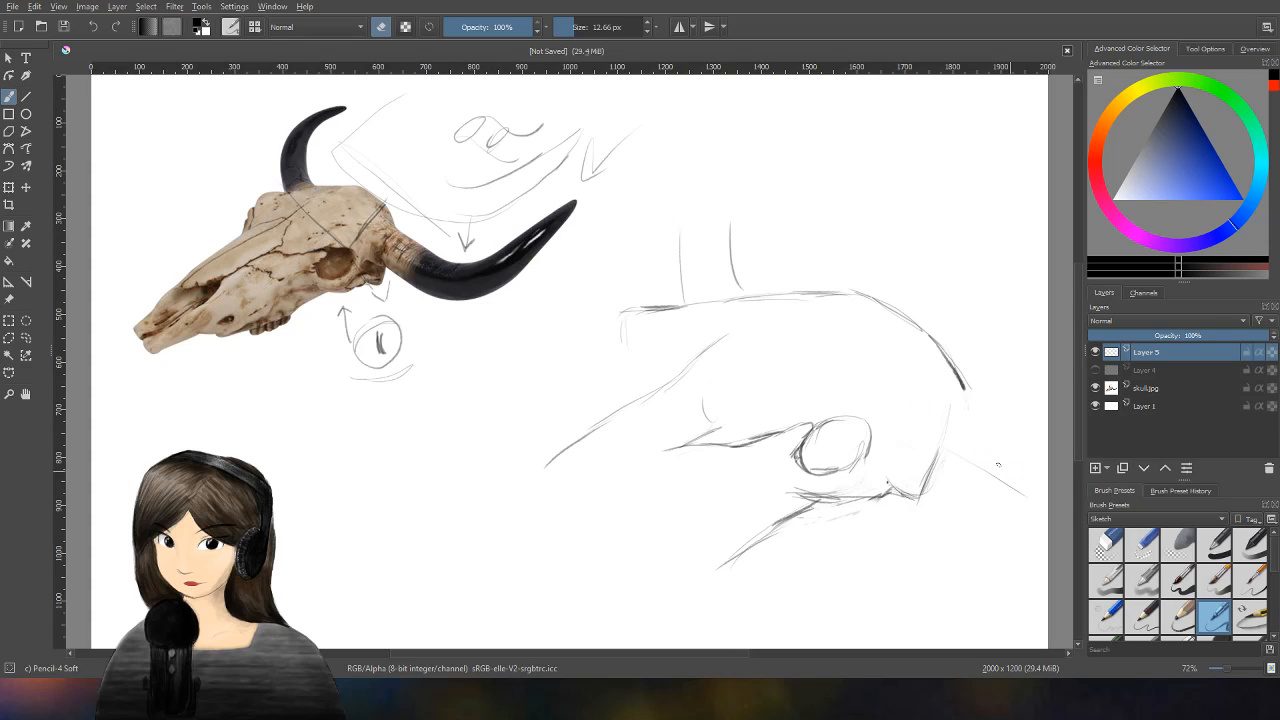
{"action": "key", "text": "e"}
Strengthen the lower contour, outline the tooth row at its front end, and sketch the small oval opening ahead of it
{"action": "left_click_drag", "start_coordinate": [796, 512], "coordinate": [740, 548]}
{"action": "left_click_drag", "start_coordinate": [739, 553], "coordinate": [724, 577]}
{"action": "left_click_drag", "start_coordinate": [737, 555], "coordinate": [732, 571]}
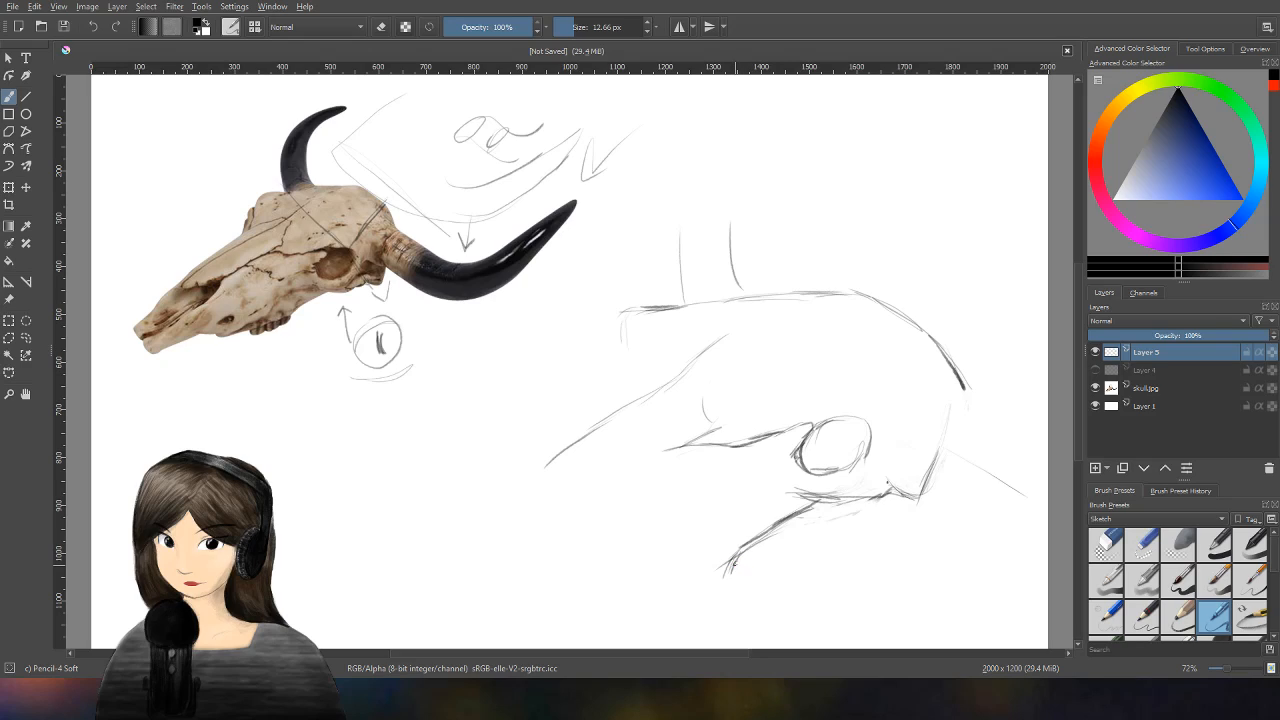
{"action": "left_click_drag", "start_coordinate": [735, 555], "coordinate": [632, 602]}
{"action": "mouse_move", "coordinate": [722, 578]}
{"action": "left_mouse_down"}
{"action": "mouse_move", "coordinate": [653, 605]}
{"action": "mouse_move", "coordinate": [697, 566]}
{"action": "left_mouse_up"}
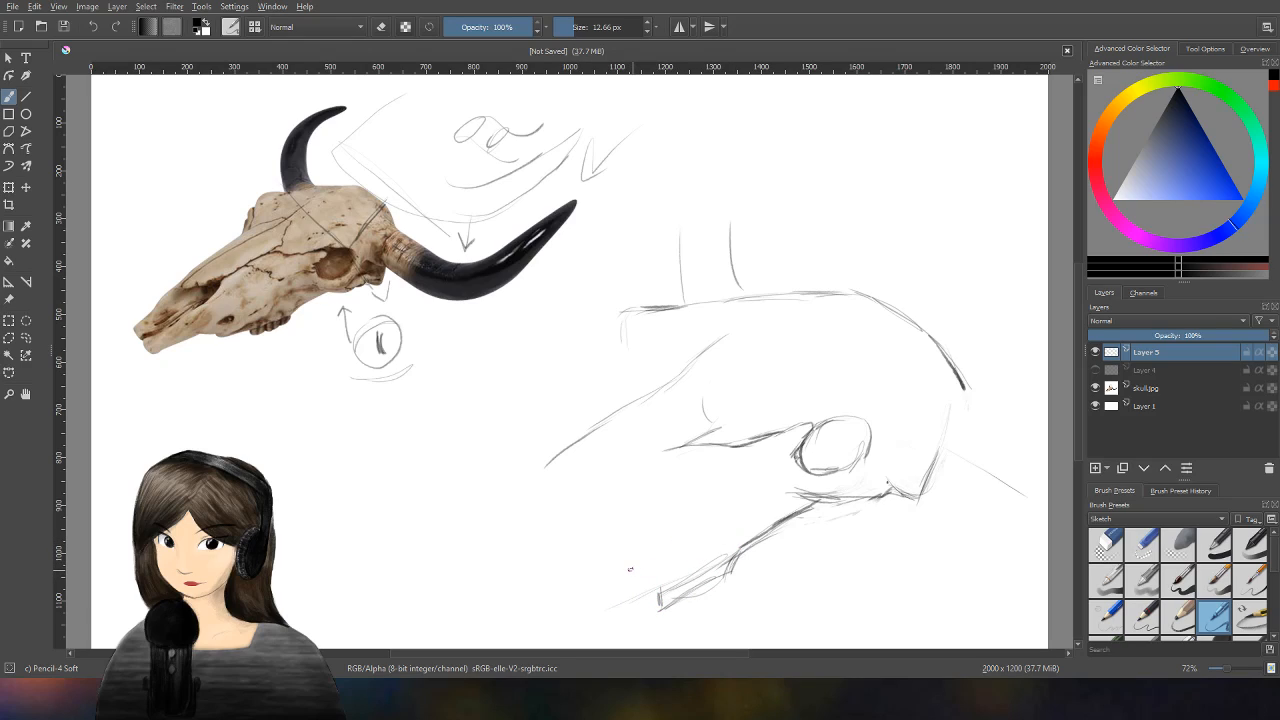
{"action": "mouse_move", "coordinate": [650, 554]}
{"action": "left_mouse_down"}
{"action": "mouse_move", "coordinate": [606, 562]}
{"action": "mouse_move", "coordinate": [620, 568]}
{"action": "mouse_move", "coordinate": [600, 576]}
{"action": "mouse_move", "coordinate": [630, 570]}
{"action": "mouse_move", "coordinate": [612, 574]}
{"action": "left_mouse_up"}
Draw a slanted measuring line with tick marks beneath the photo's skull, from the small snout opening to the rear corner
{"action": "mouse_move", "coordinate": [220, 381]}
{"action": "left_mouse_down"}
{"action": "mouse_move", "coordinate": [220, 343]}
{"action": "mouse_move", "coordinate": [227, 356]}
{"action": "left_mouse_up"}
{"action": "mouse_move", "coordinate": [272, 369]}
{"action": "left_mouse_down"}
{"action": "mouse_move", "coordinate": [272, 341]}
{"action": "mouse_move", "coordinate": [287, 352]}
{"action": "left_mouse_up"}
{"action": "left_click_drag", "start_coordinate": [355, 305], "coordinate": [221, 367]}
{"action": "left_click_drag", "start_coordinate": [296, 331], "coordinate": [259, 361]}
{"action": "left_click_drag", "start_coordinate": [370, 304], "coordinate": [377, 290]}
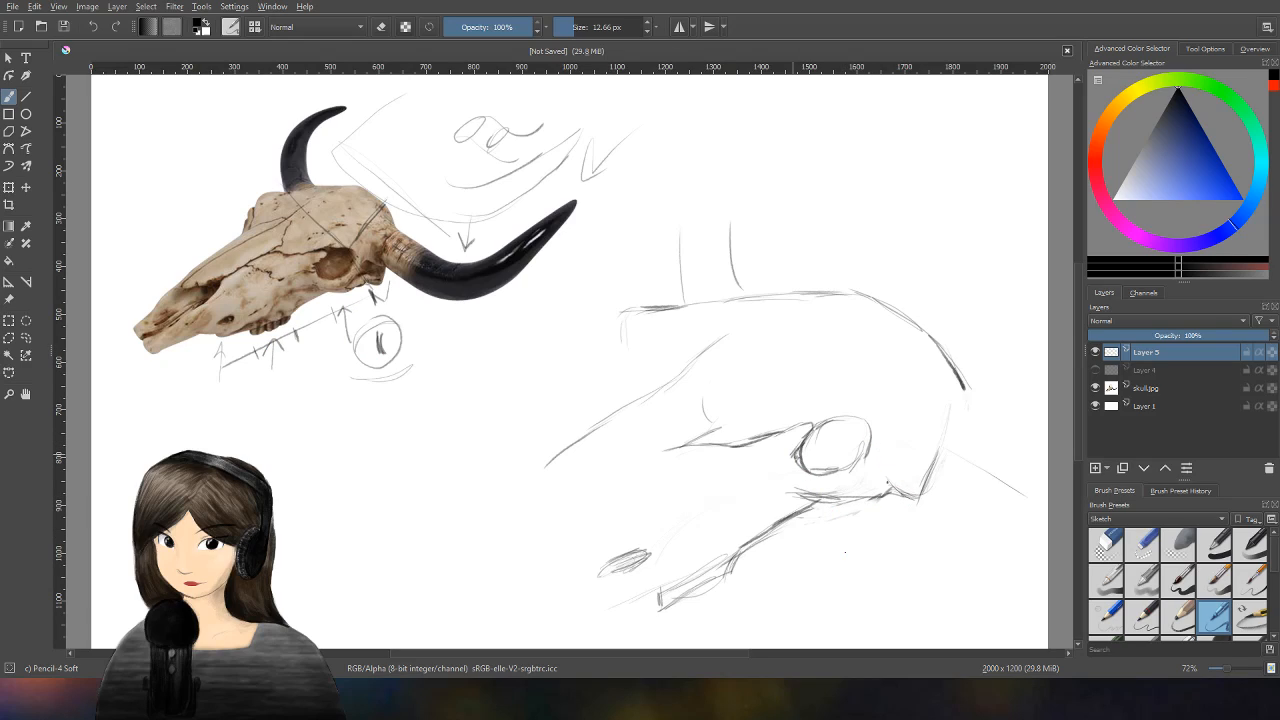
Draw a matching slanted measuring line with tick marks beneath the sketched skull
{"action": "left_click_drag", "start_coordinate": [936, 513], "coordinate": [723, 640]}
{"action": "left_click_drag", "start_coordinate": [852, 548], "coordinate": [868, 561]}
{"action": "left_click_drag", "start_coordinate": [927, 517], "coordinate": [935, 536]}
{"action": "left_click_drag", "start_coordinate": [776, 596], "coordinate": [790, 610]}
Clean up the rear end of the tooth row with the eraser, redraw its lower edge, and strengthen the cheekbone line
{"action": "left_click_drag", "start_coordinate": [735, 553], "coordinate": [738, 570]}
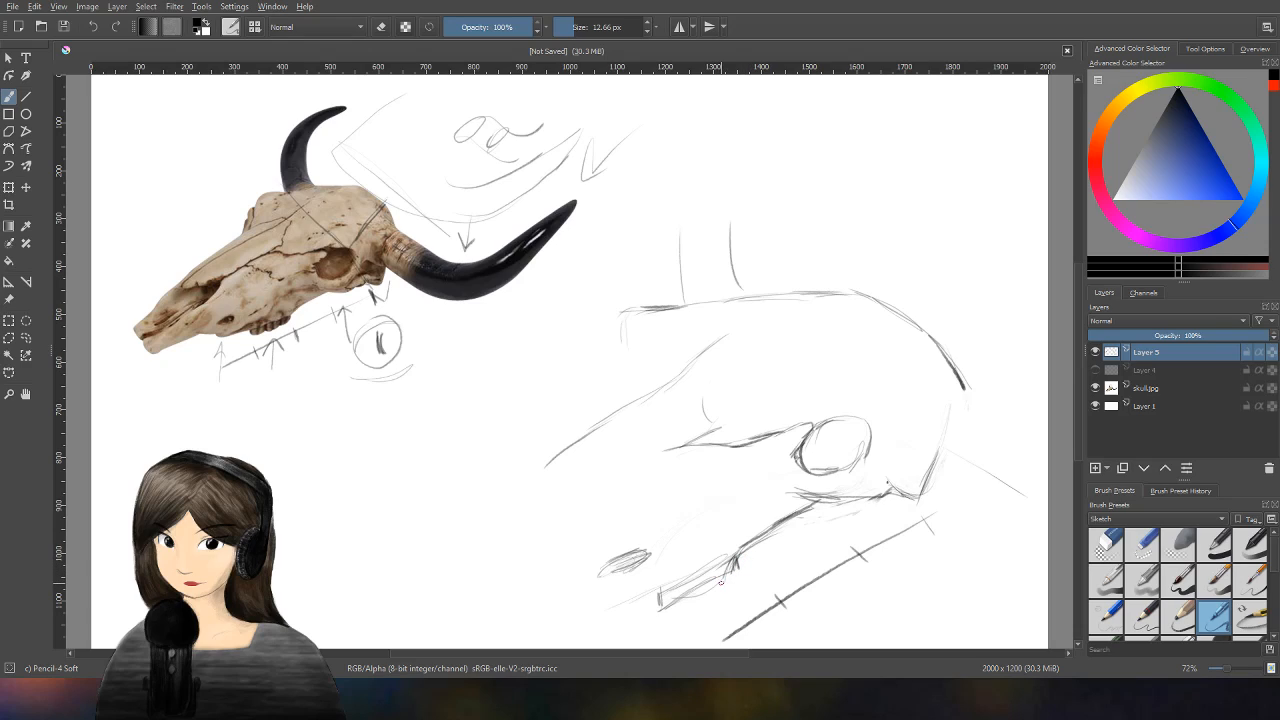
{"action": "left_click", "coordinate": [383, 28]}
{"action": "mouse_move", "coordinate": [737, 566]}
{"action": "left_mouse_down"}
{"action": "mouse_move", "coordinate": [690, 595]}
{"action": "mouse_move", "coordinate": [718, 578]}
{"action": "left_mouse_up"}
{"action": "left_click", "coordinate": [381, 28]}
{"action": "left_click_drag", "start_coordinate": [740, 567], "coordinate": [676, 604]}
{"action": "left_click_drag", "start_coordinate": [820, 492], "coordinate": [876, 474]}
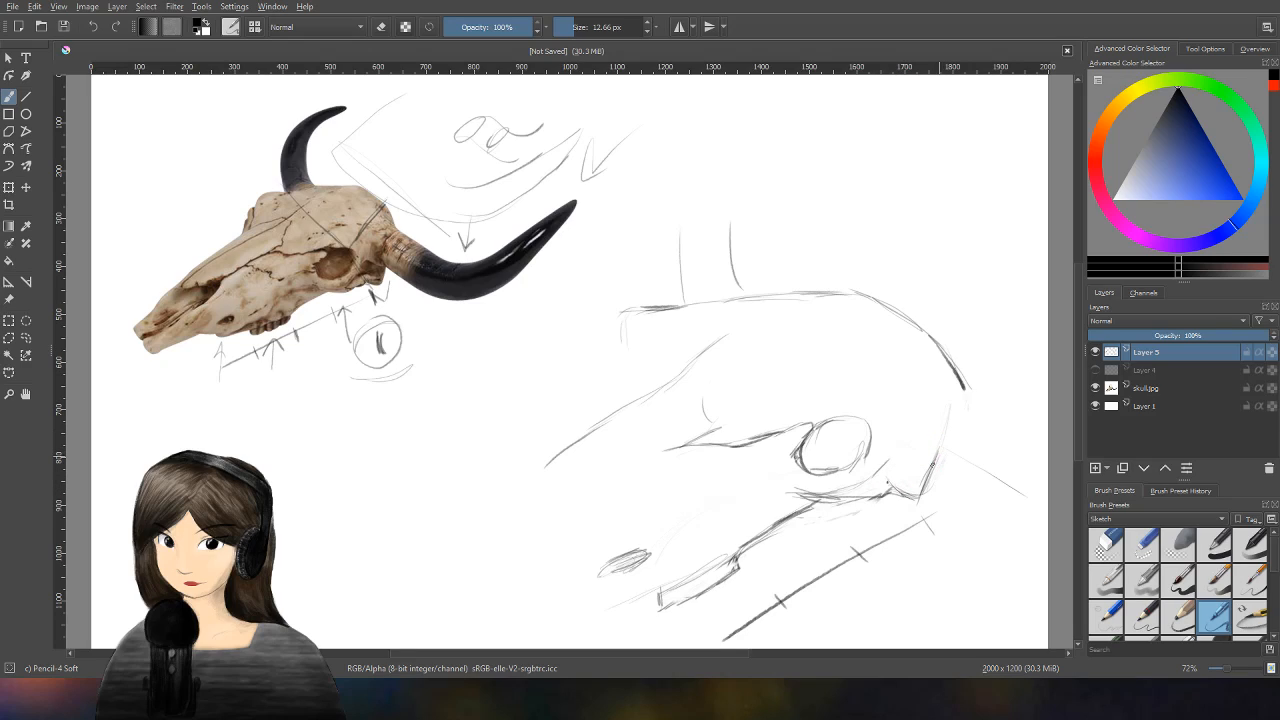
Sketch the upper edge of the rear corner behind the eye socket and add light contour lines around the small oval snout opening
{"action": "mouse_move", "coordinate": [934, 454]}
{"action": "left_mouse_down"}
{"action": "mouse_move", "coordinate": [912, 442]}
{"action": "mouse_move", "coordinate": [874, 452]}
{"action": "mouse_move", "coordinate": [881, 460]}
{"action": "left_mouse_up"}
{"action": "mouse_move", "coordinate": [676, 564]}
{"action": "left_mouse_down"}
{"action": "mouse_move", "coordinate": [626, 586]}
{"action": "mouse_move", "coordinate": [621, 605]}
{"action": "left_mouse_up"}
{"action": "left_click_drag", "start_coordinate": [699, 527], "coordinate": [679, 565]}
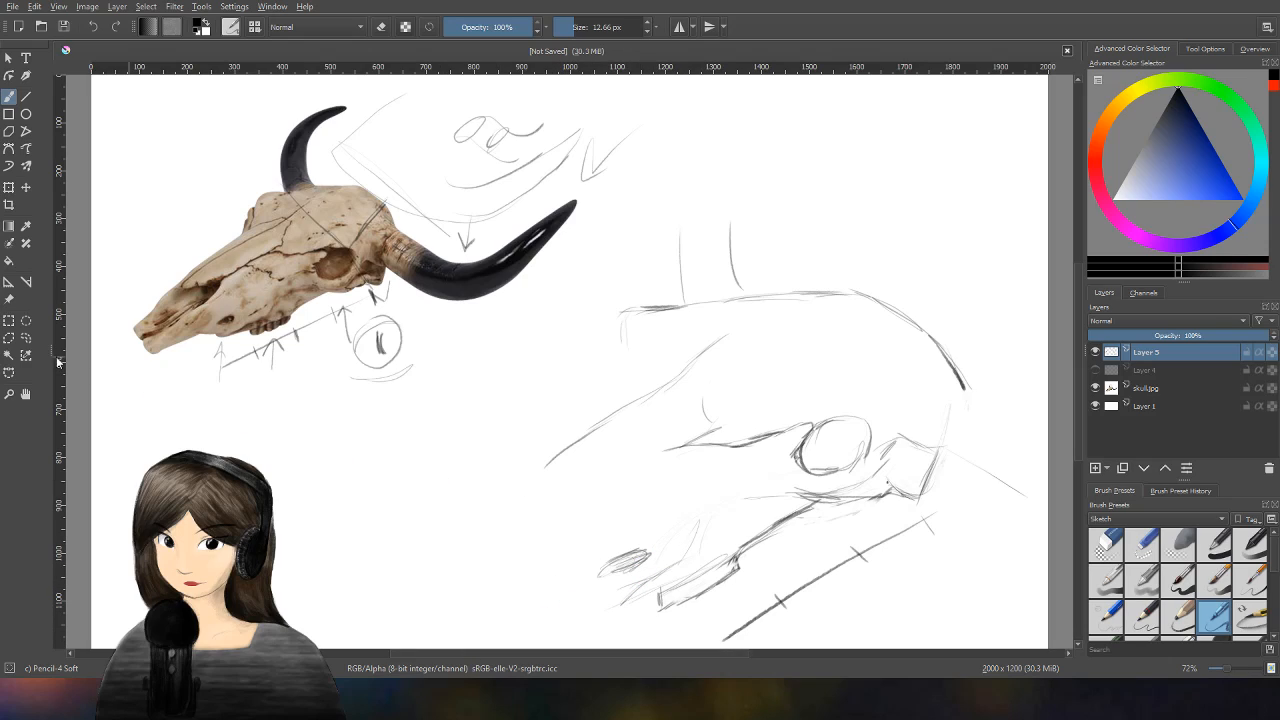
Lasso the small oval opening, move it down toward the snout tip with Transform, and clear the selection
{"action": "left_click", "coordinate": [26, 337]}
{"action": "left_click_drag", "start_coordinate": [653, 573], "coordinate": [655, 570]}
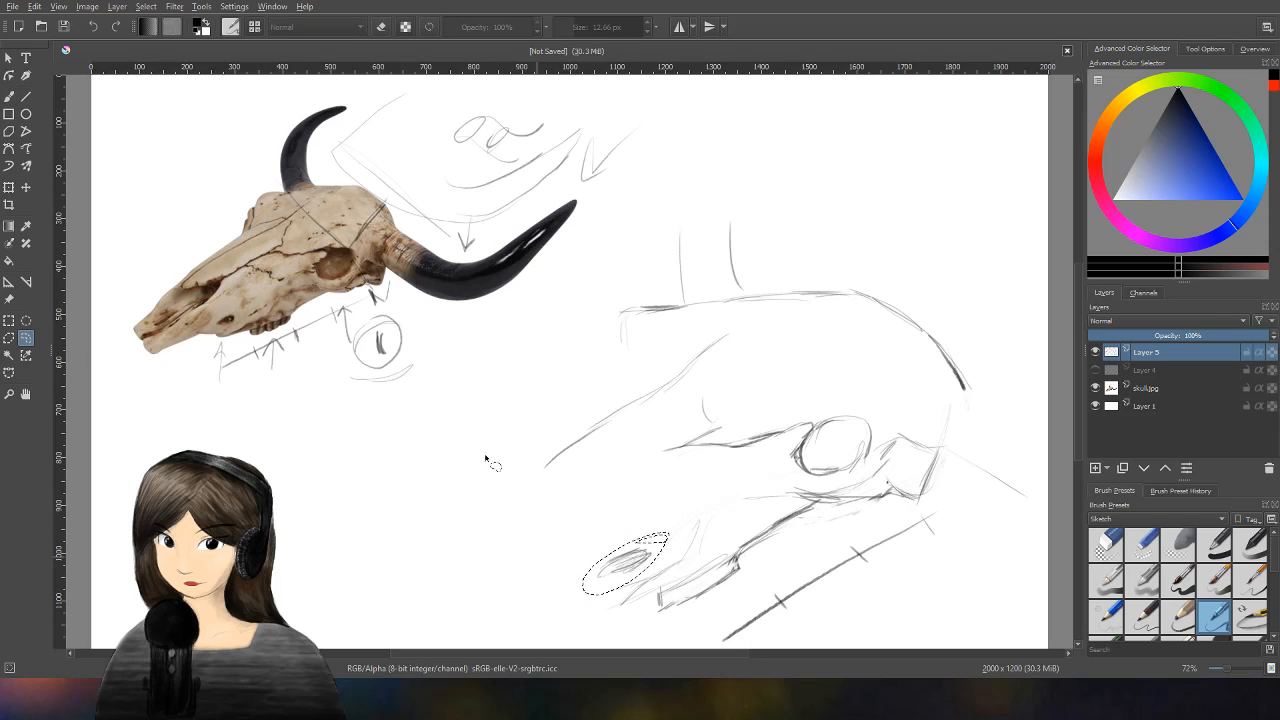
{"action": "left_click", "coordinate": [9, 187]}
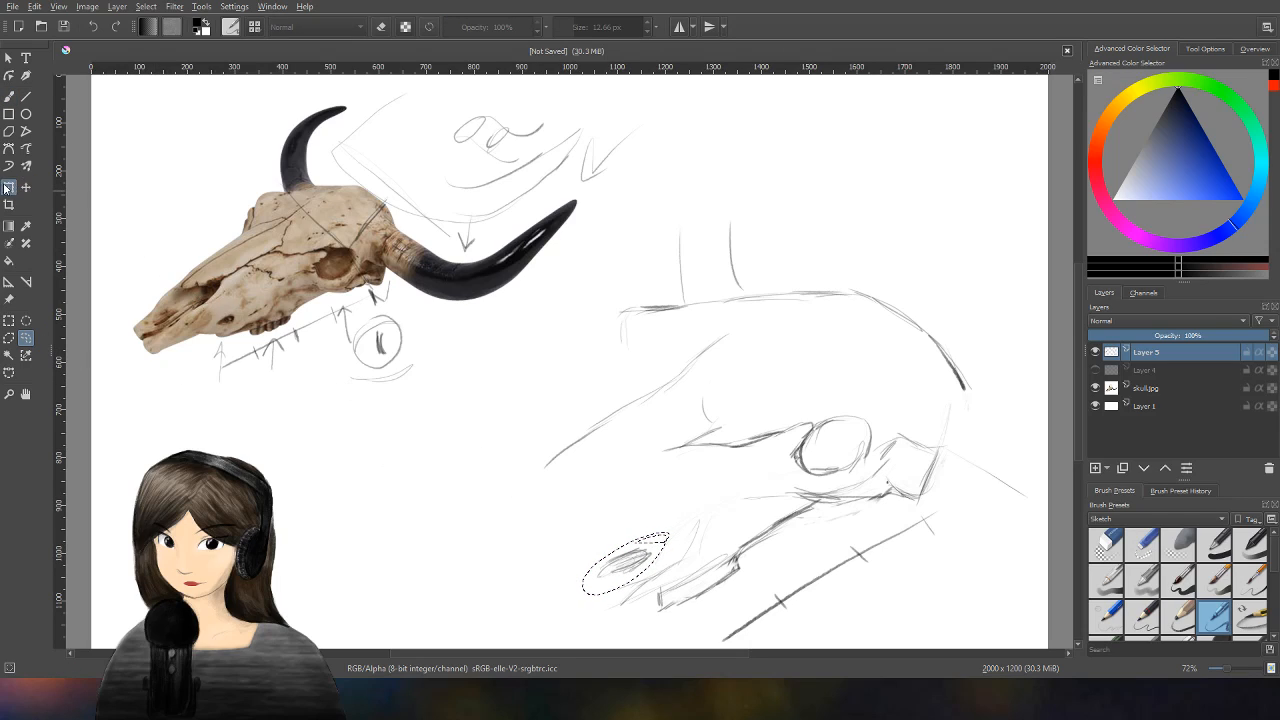
{"action": "left_click", "coordinate": [634, 572]}
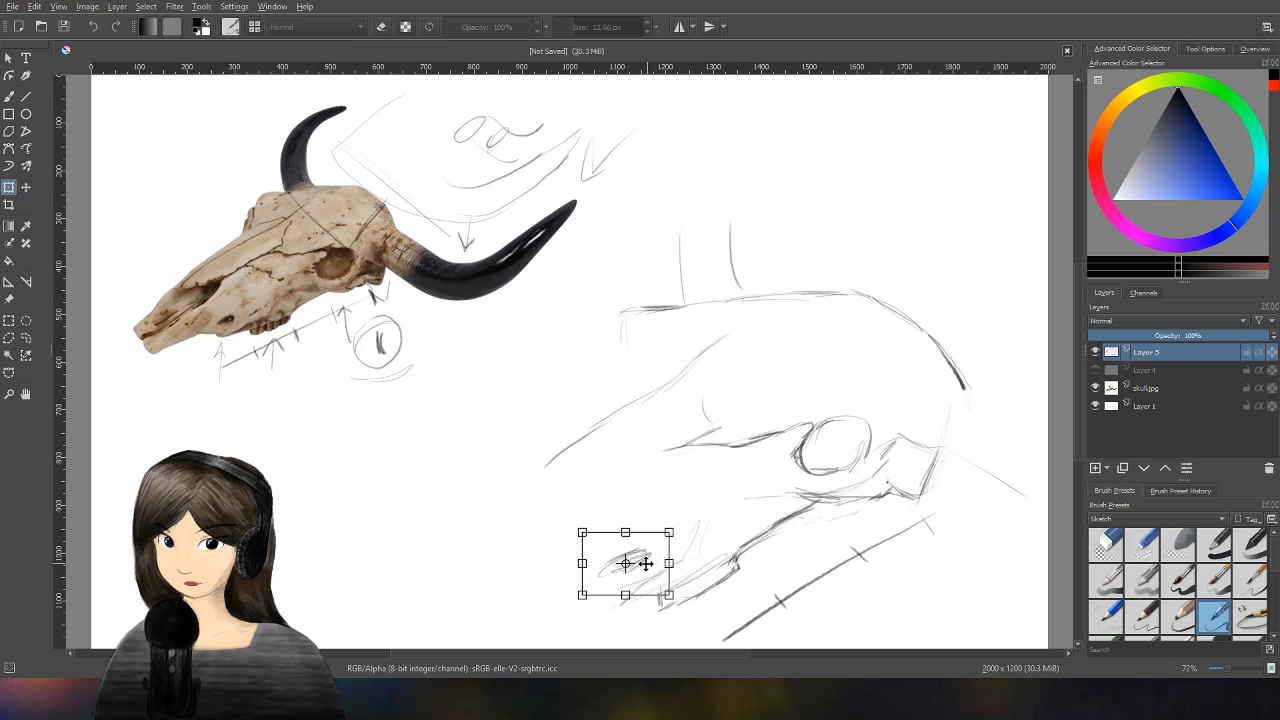
{"action": "left_click_drag", "start_coordinate": [647, 563], "coordinate": [621, 578]}
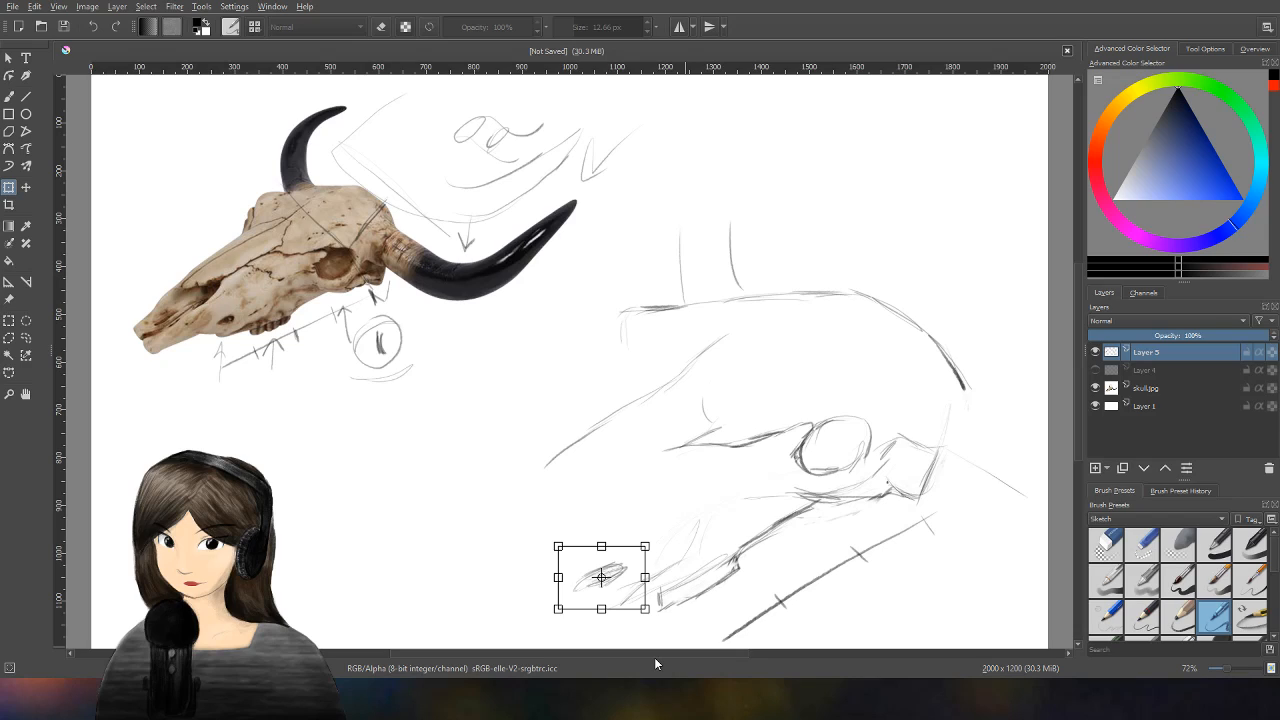
{"action": "left_click_drag", "start_coordinate": [612, 570], "coordinate": [600, 586]}
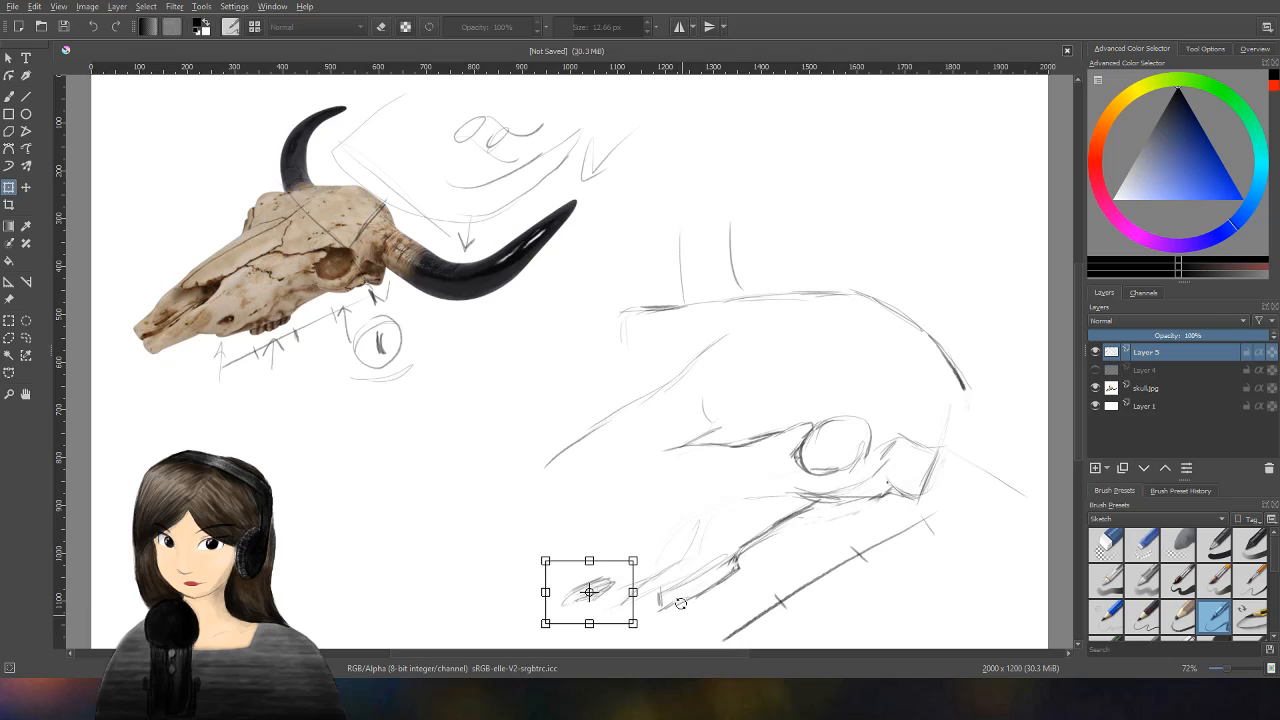
{"action": "key", "text": "Return"}
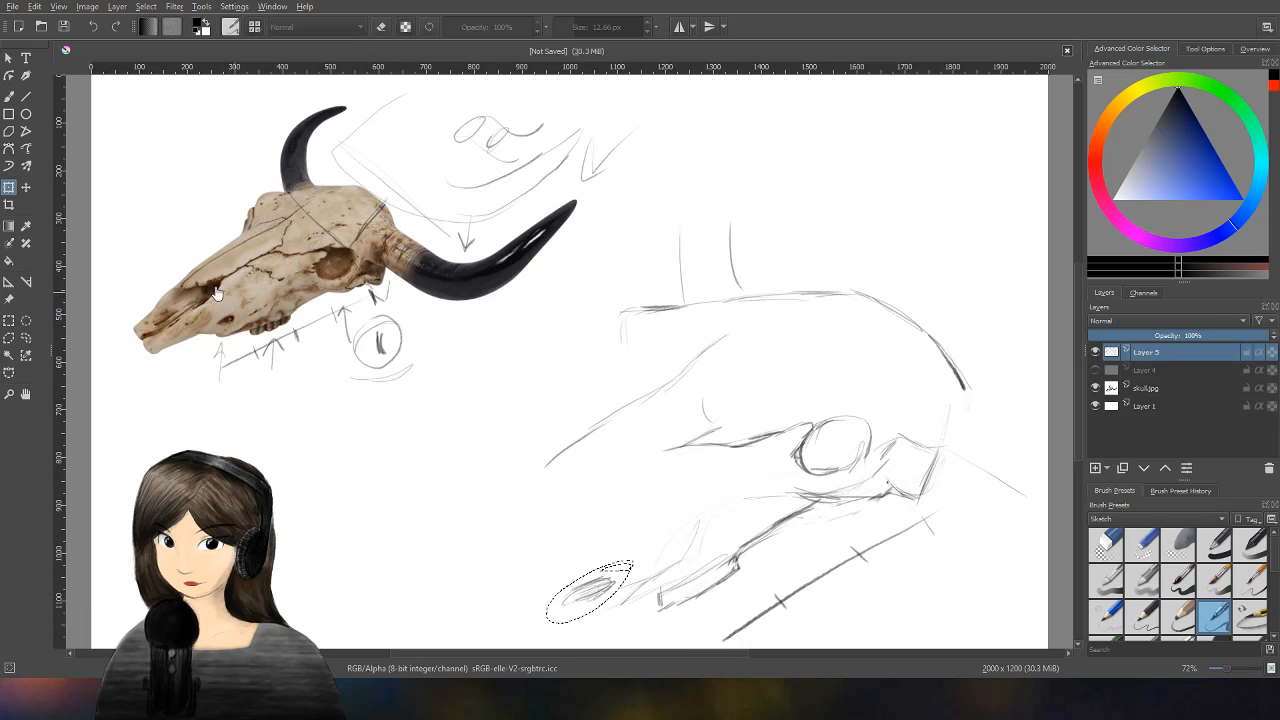
{"action": "key", "text": "ctrl+t"}
{"action": "key", "text": "Return"}
{"action": "left_click", "coordinate": [27, 322]}
{"action": "left_click", "coordinate": [211, 416]}
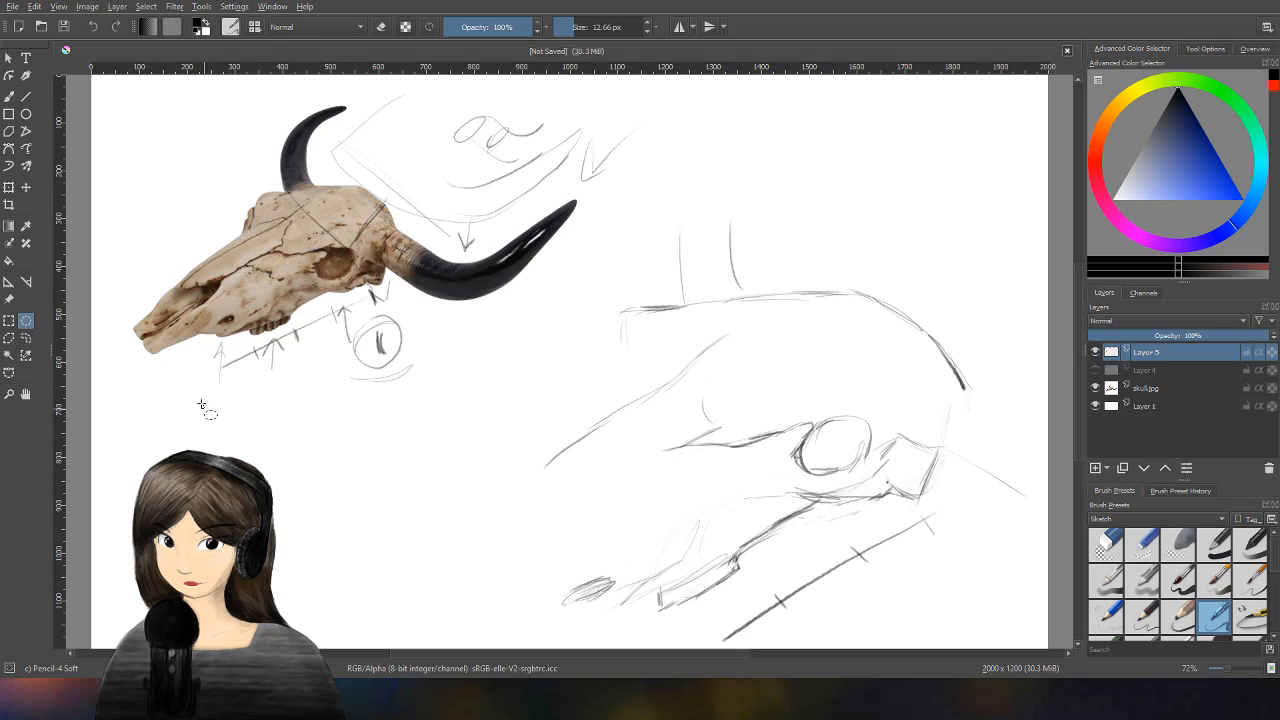
Scale the whole sketch layer down slightly with Transform and shift it up on the canvas
{"action": "left_click", "coordinate": [9, 189]}
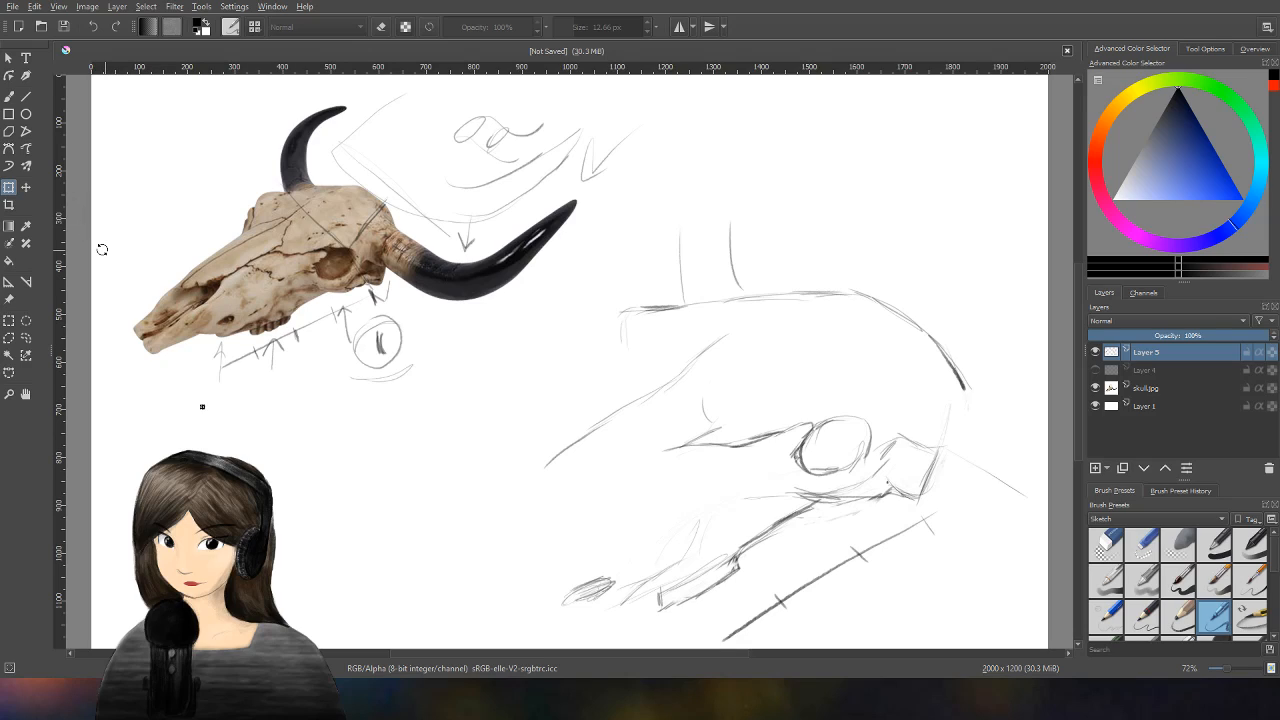
{"action": "left_click", "coordinate": [26, 320]}
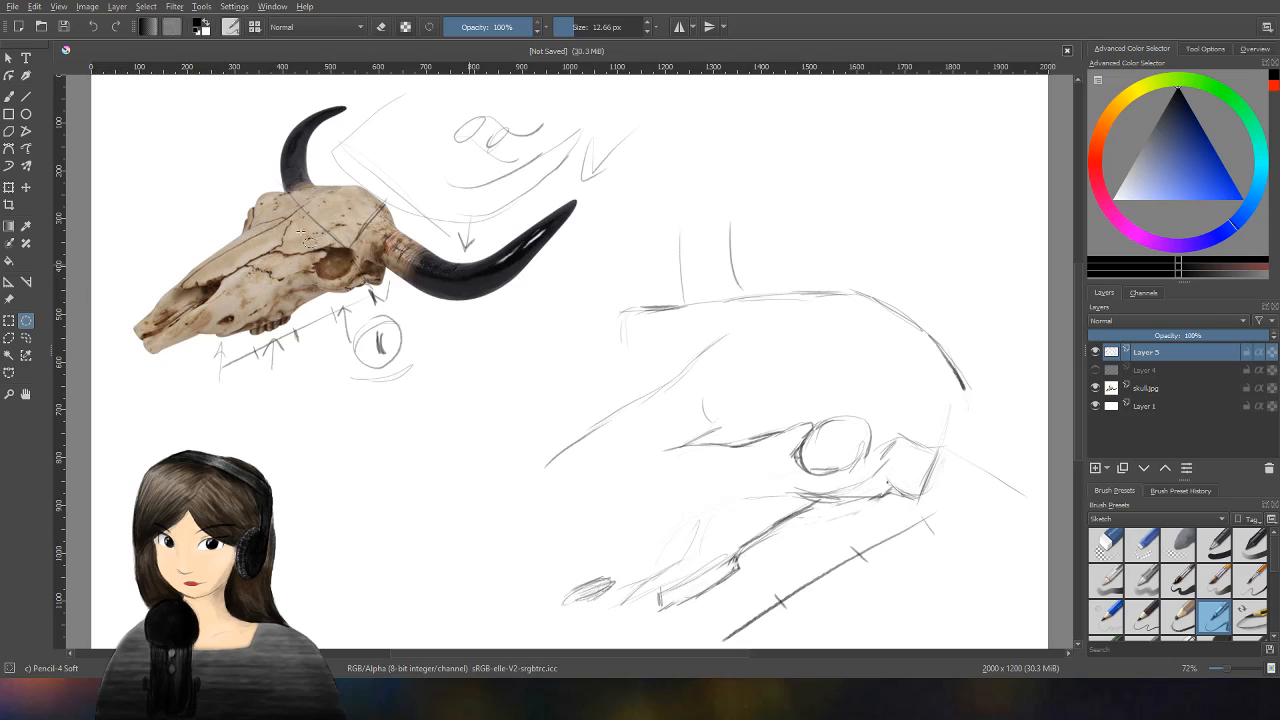
{"action": "left_click", "coordinate": [9, 187]}
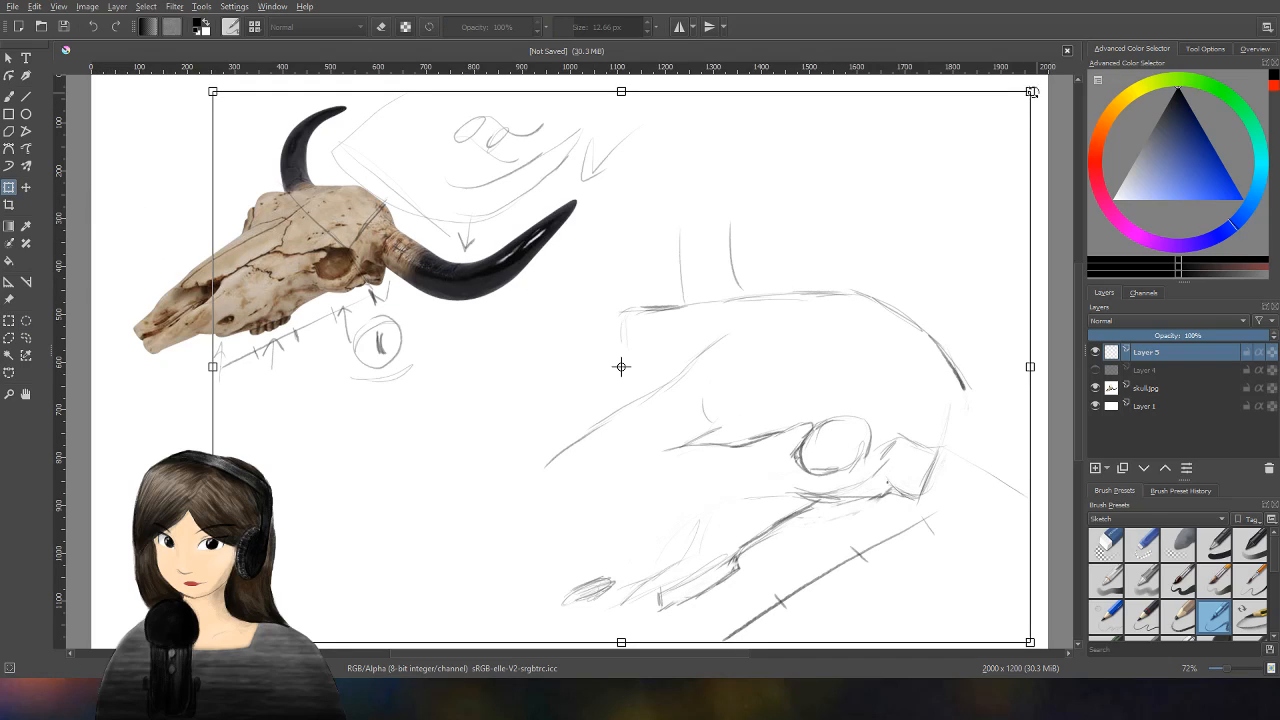
{"action": "left_click_drag", "start_coordinate": [1031, 90], "coordinate": [929, 194]}
{"action": "mouse_move", "coordinate": [731, 466]}
{"action": "left_mouse_down"}
{"action": "mouse_move", "coordinate": [817, 369]}
{"action": "mouse_move", "coordinate": [774, 506]}
{"action": "mouse_move", "coordinate": [780, 561]}
{"action": "left_mouse_up"}
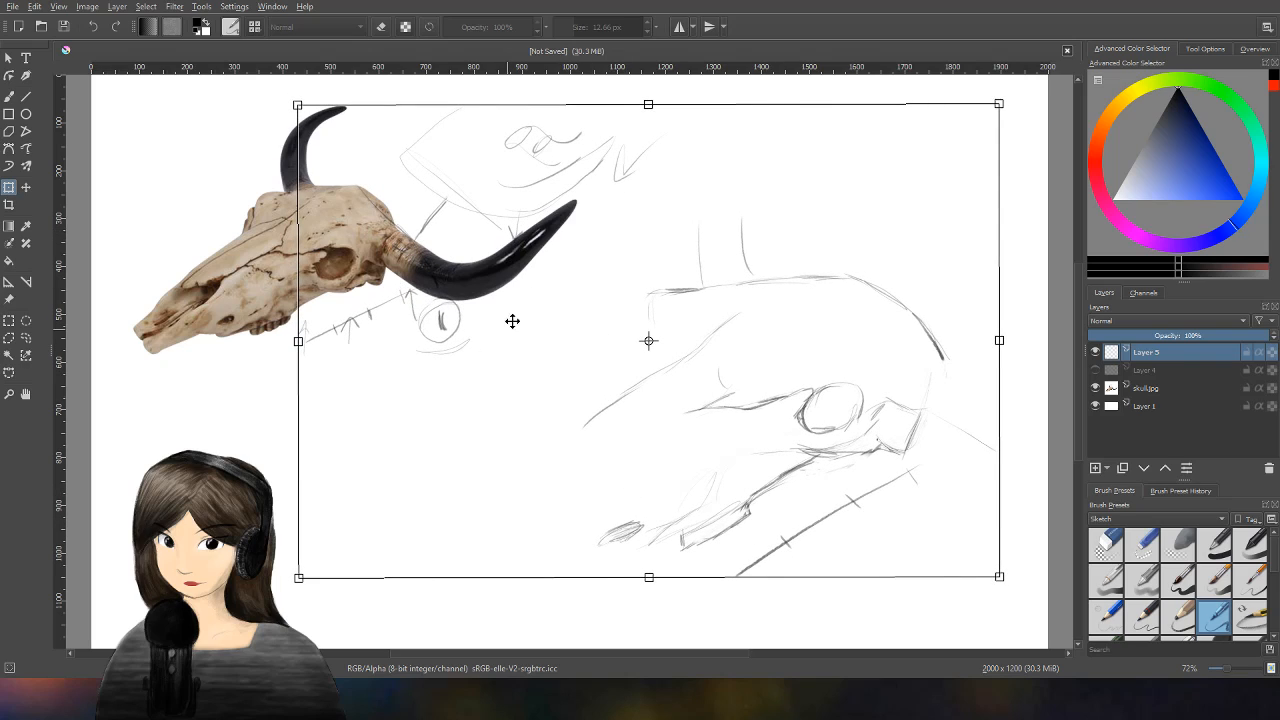
{"action": "key", "text": "Return"}
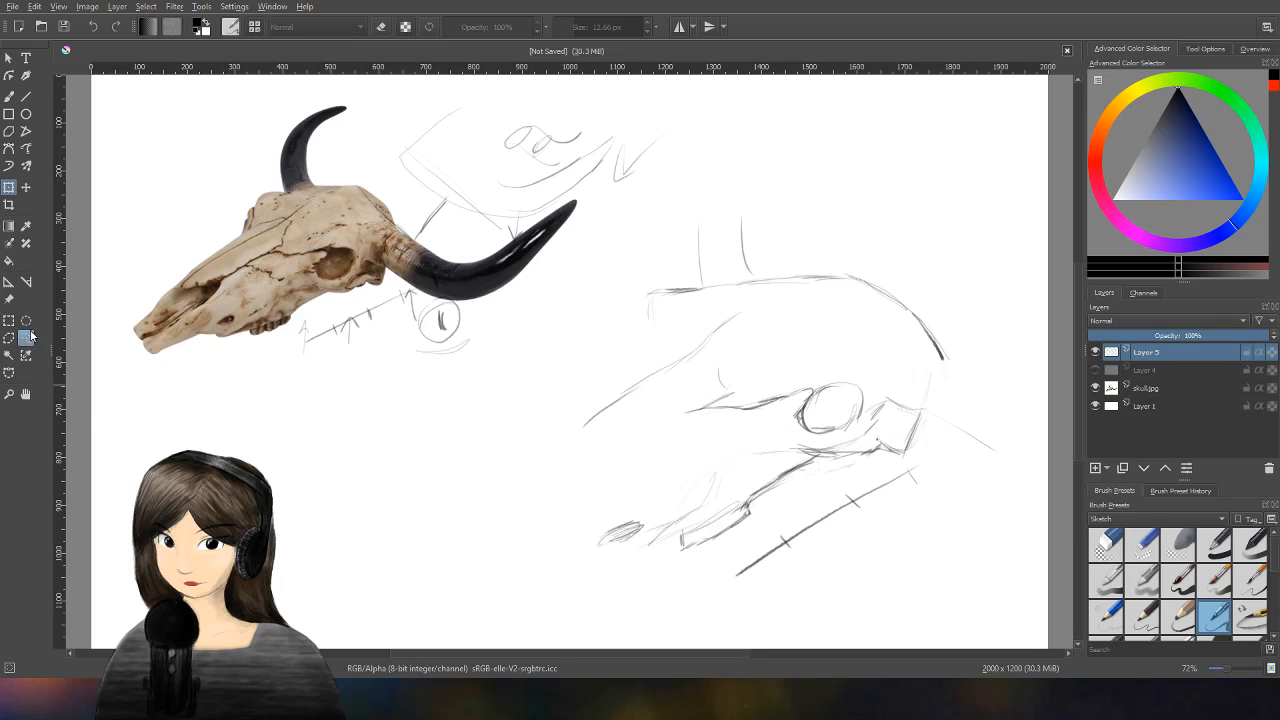
Lasso the measuring marks and scribbles around the reference photo, delete them from the sketch layer, and clear the selection
{"action": "key", "text": "b"}
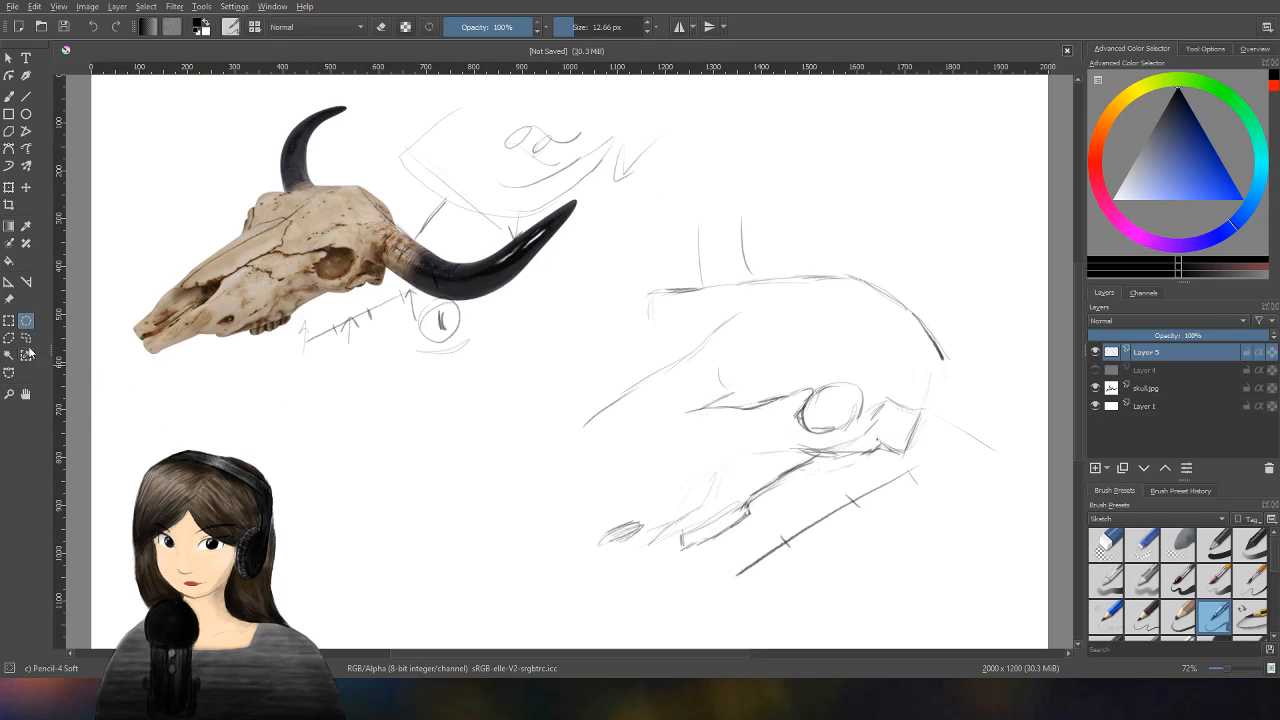
{"action": "left_click", "coordinate": [32, 339]}
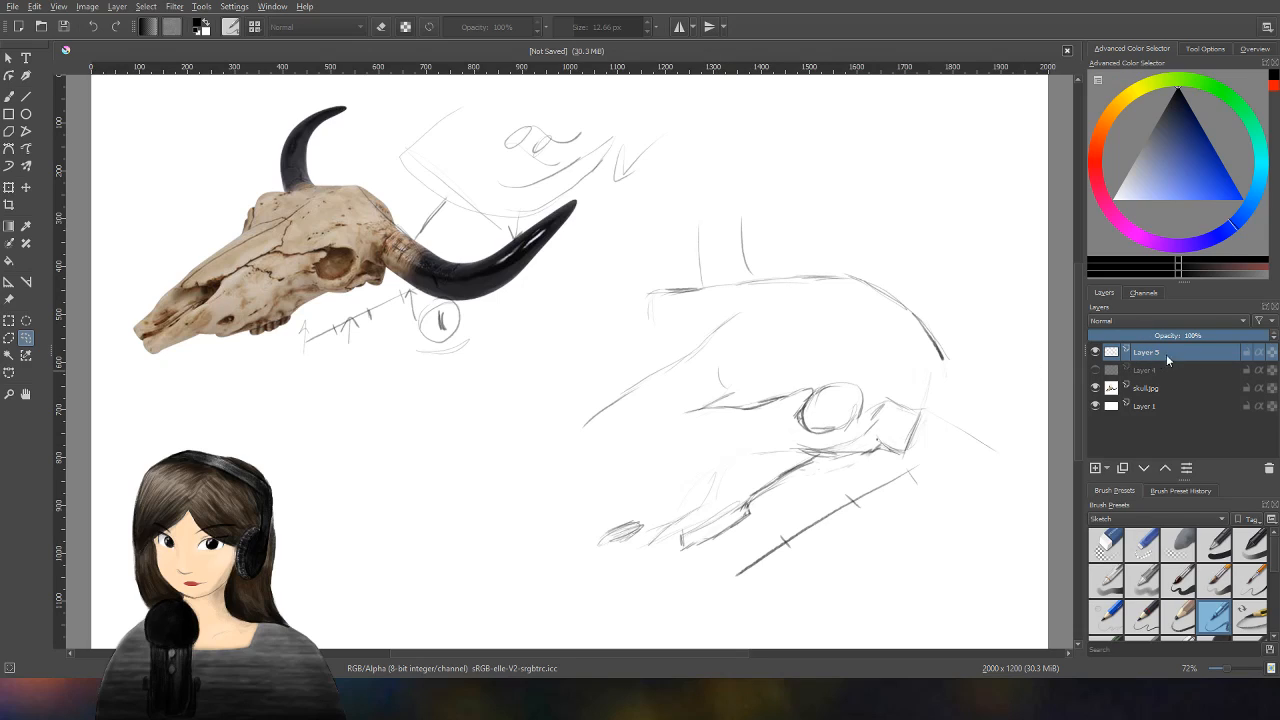
{"action": "mouse_move", "coordinate": [830, 76]}
{"action": "left_mouse_down"}
{"action": "mouse_move", "coordinate": [771, 116]}
{"action": "mouse_move", "coordinate": [418, 390]}
{"action": "mouse_move", "coordinate": [270, 486]}
{"action": "mouse_move", "coordinate": [179, 435]}
{"action": "mouse_move", "coordinate": [723, 123]}
{"action": "left_mouse_up"}
{"action": "key", "text": "Delete"}
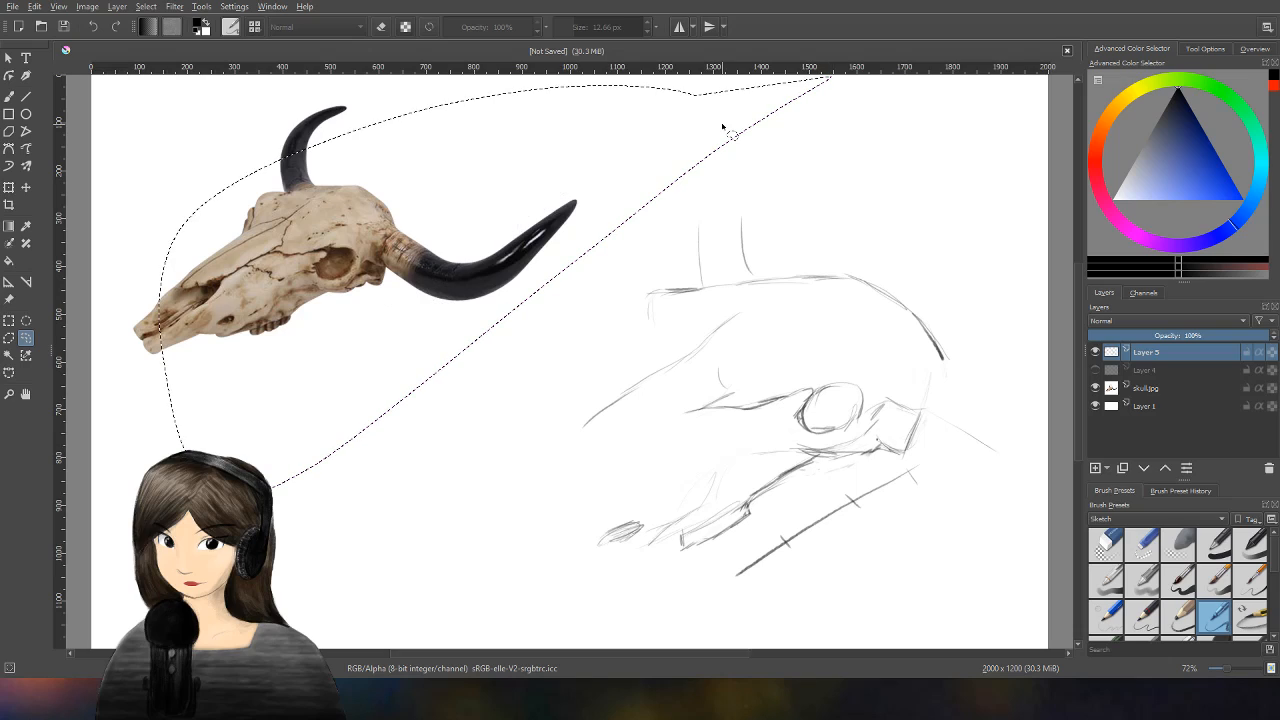
{"action": "key", "text": "ctrl+shift+a"}
{"action": "left_click", "coordinate": [9, 187]}
{"action": "key", "text": "Return"}
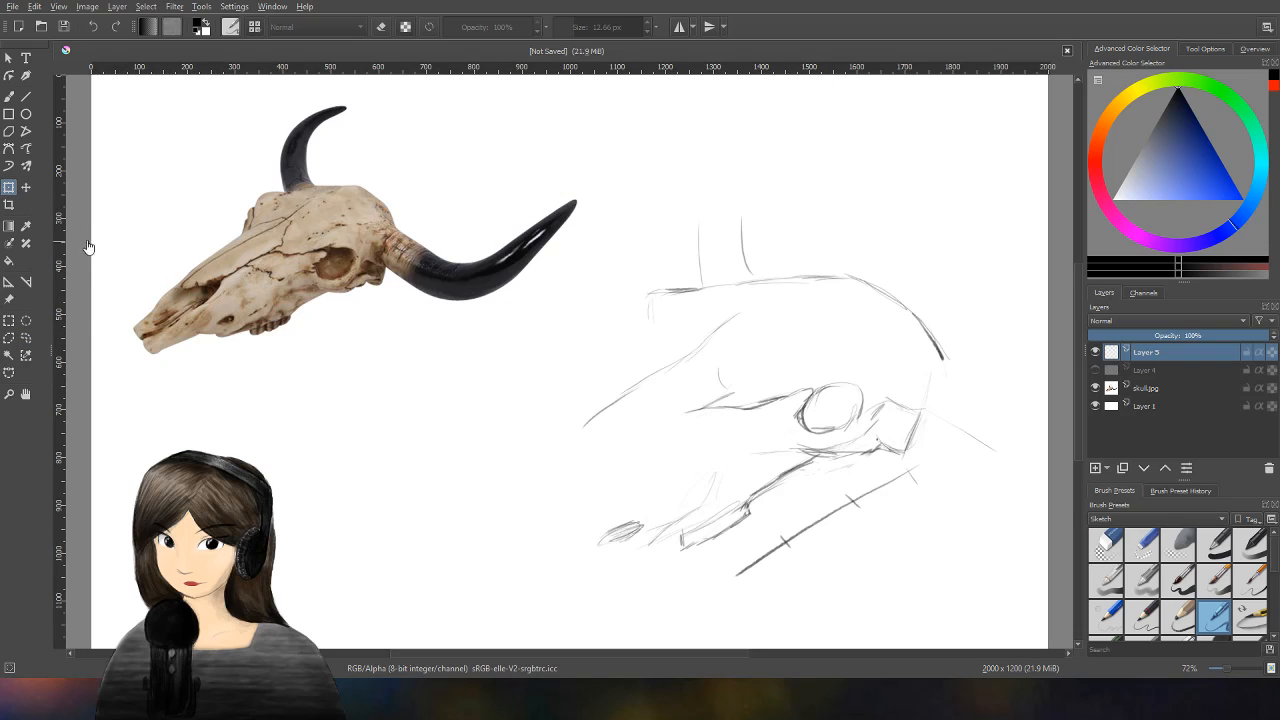
Erase the small oval opening ahead of the tooth row with the brush in eraser mode
{"action": "left_click", "coordinate": [10, 96]}
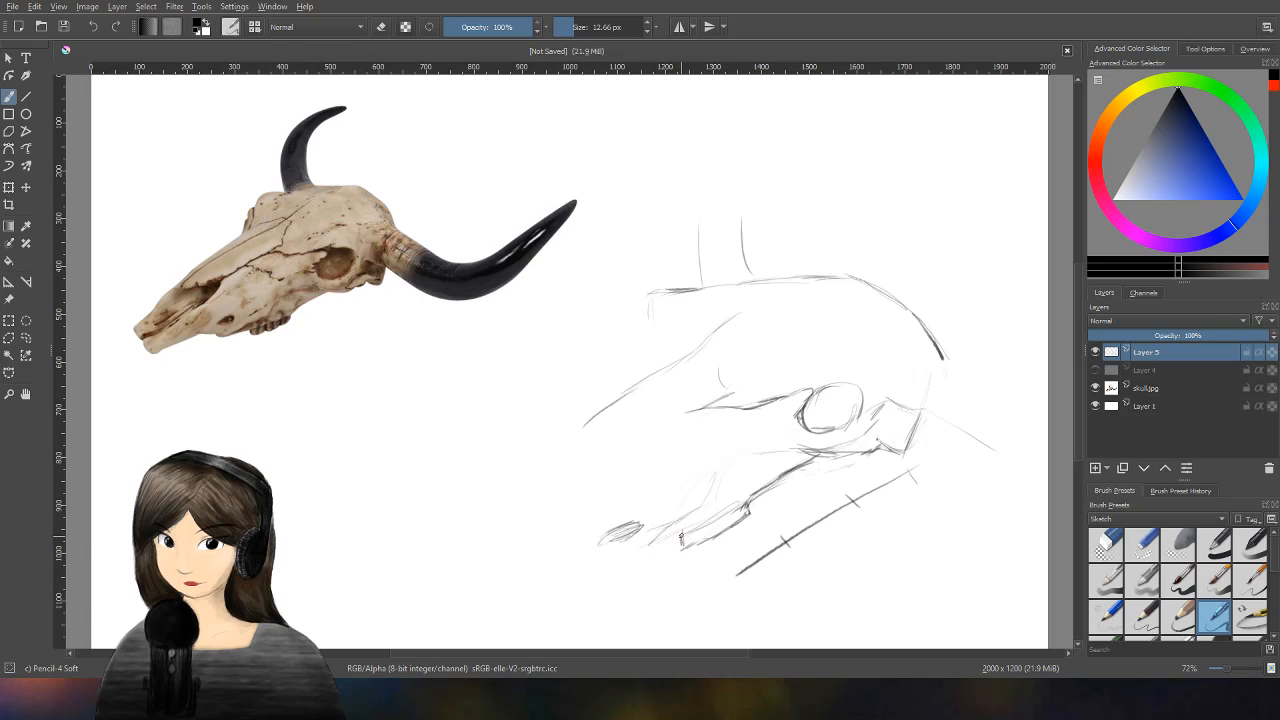
{"action": "key", "text": "e"}
{"action": "mouse_move", "coordinate": [634, 524]}
{"action": "left_mouse_down"}
{"action": "mouse_move", "coordinate": [592, 542]}
{"action": "mouse_move", "coordinate": [634, 519]}
{"action": "mouse_move", "coordinate": [609, 543]}
{"action": "mouse_move", "coordinate": [634, 525]}
{"action": "left_mouse_up"}
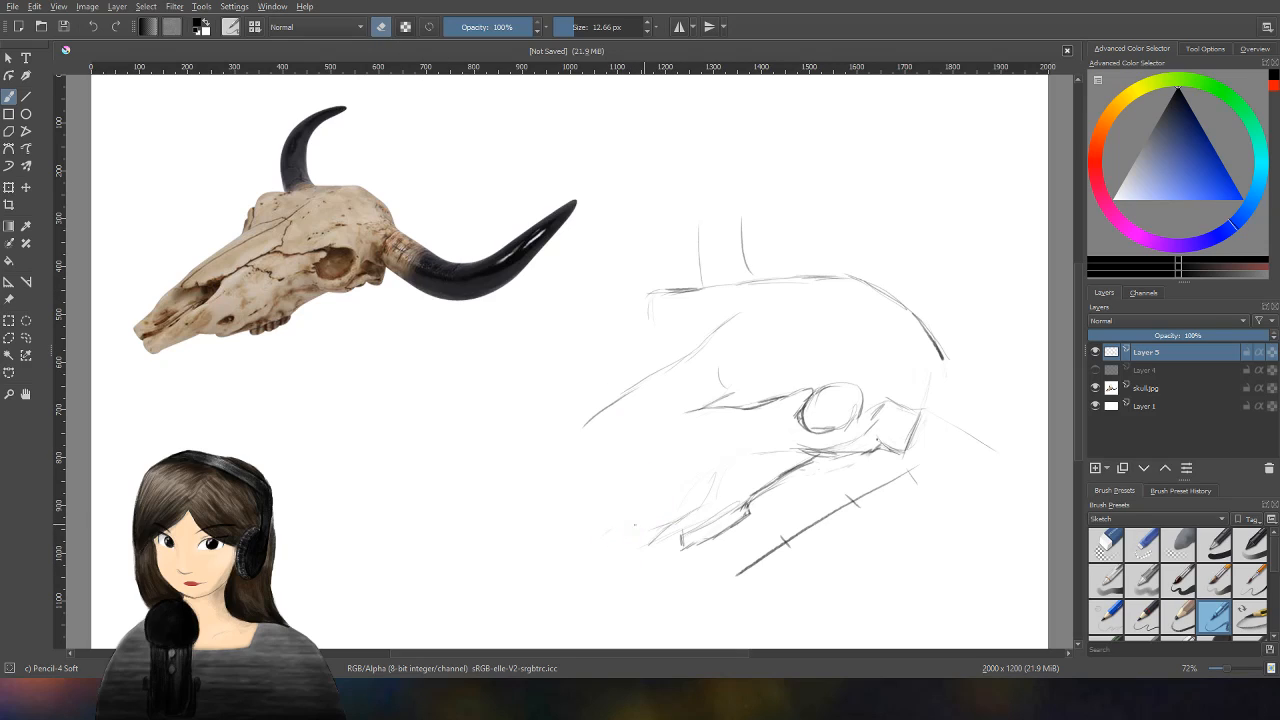
{"action": "key", "text": "e"}
Darken the tooth row's front corner, draw sample arrow and hook shapes beneath the sketch, and point an arrow at the photo's teeth
{"action": "left_click_drag", "start_coordinate": [706, 541], "coordinate": [684, 548]}
{"action": "left_click_drag", "start_coordinate": [798, 571], "coordinate": [754, 599]}
{"action": "mouse_move", "coordinate": [798, 567]}
{"action": "left_mouse_down"}
{"action": "mouse_move", "coordinate": [756, 598]}
{"action": "mouse_move", "coordinate": [788, 575]}
{"action": "mouse_move", "coordinate": [828, 610]}
{"action": "mouse_move", "coordinate": [848, 608]}
{"action": "mouse_move", "coordinate": [812, 605]}
{"action": "mouse_move", "coordinate": [827, 600]}
{"action": "left_mouse_up"}
{"action": "left_click_drag", "start_coordinate": [247, 357], "coordinate": [255, 346]}
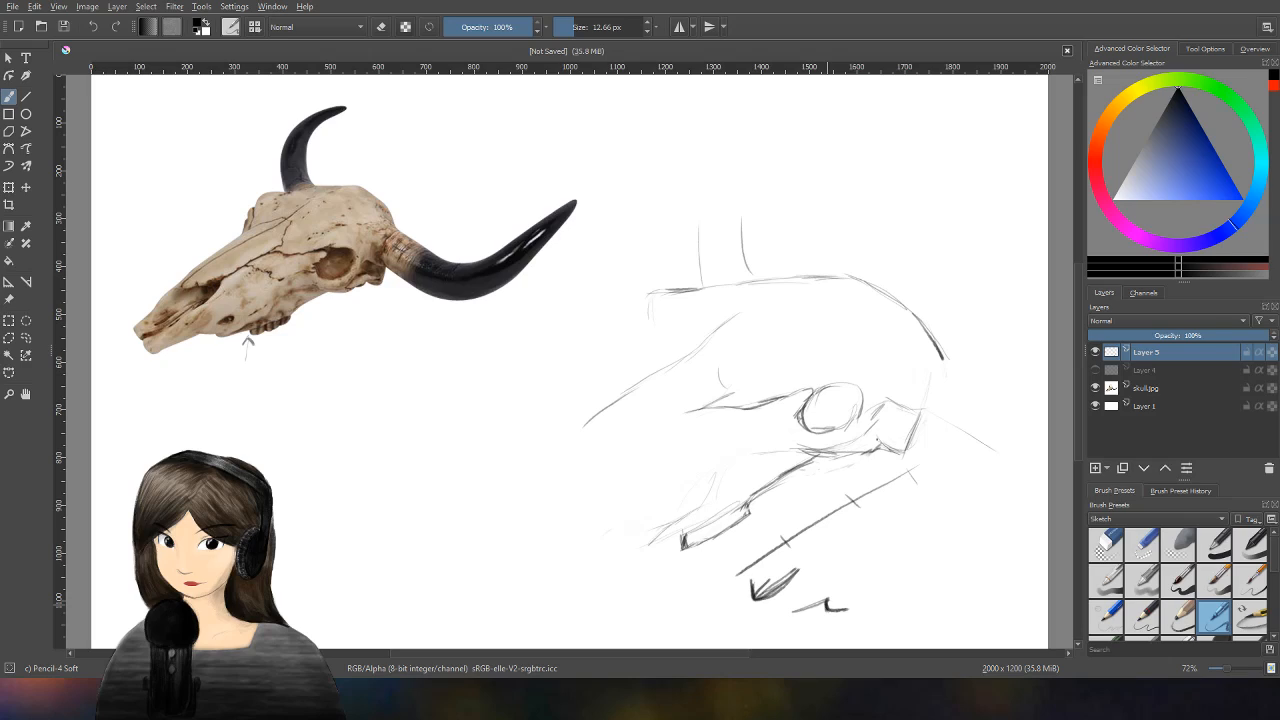
{"action": "left_click_drag", "start_coordinate": [834, 610], "coordinate": [859, 606]}
{"action": "left_click_drag", "start_coordinate": [843, 595], "coordinate": [841, 610]}
Extend the jaw line a short way ahead of the tooth row and strengthen the row's upper edge
{"action": "mouse_move", "coordinate": [672, 546]}
{"action": "left_mouse_down"}
{"action": "mouse_move", "coordinate": [680, 538]}
{"action": "mouse_move", "coordinate": [646, 550]}
{"action": "left_mouse_up"}
{"action": "left_click_drag", "start_coordinate": [692, 543], "coordinate": [708, 537]}
{"action": "key", "text": "ctrl+z"}
{"action": "left_click_drag", "start_coordinate": [690, 535], "coordinate": [748, 500]}
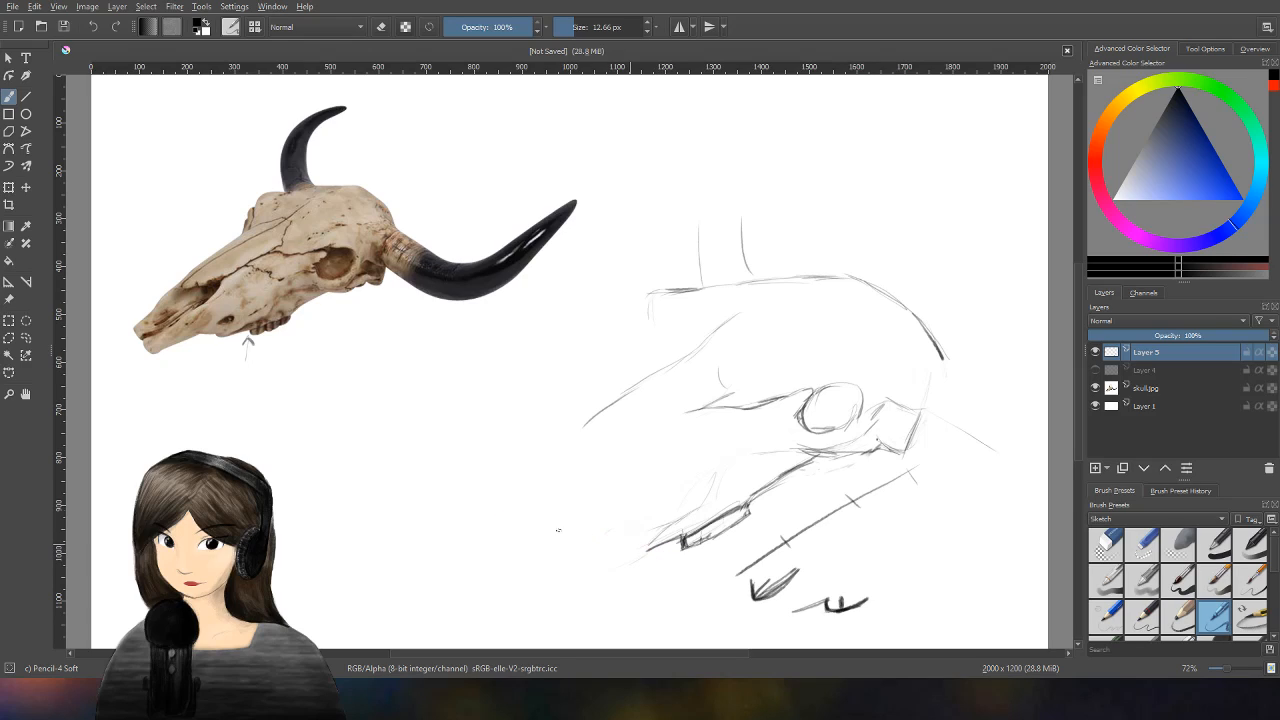
Mark the tooth row's proportions with ticks beneath the photo's skull and dots beneath the sketched teeth
{"action": "mouse_move", "coordinate": [252, 334]}
{"action": "left_mouse_down"}
{"action": "mouse_move", "coordinate": [250, 358]}
{"action": "mouse_move", "coordinate": [229, 366]}
{"action": "left_mouse_up"}
{"action": "mouse_move", "coordinate": [293, 324]}
{"action": "left_mouse_down"}
{"action": "mouse_move", "coordinate": [282, 365]}
{"action": "mouse_move", "coordinate": [268, 362]}
{"action": "mouse_move", "coordinate": [296, 346]}
{"action": "mouse_move", "coordinate": [248, 375]}
{"action": "mouse_move", "coordinate": [237, 353]}
{"action": "mouse_move", "coordinate": [278, 347]}
{"action": "left_mouse_up"}
{"action": "left_click_drag", "start_coordinate": [706, 541], "coordinate": [694, 546]}
Draw the lower jaw contour forward to the snout tip and outline the snout's front end as a narrow slanted ellipse
{"action": "left_click_drag", "start_coordinate": [656, 548], "coordinate": [628, 566]}
{"action": "left_click_drag", "start_coordinate": [654, 552], "coordinate": [576, 571]}
{"action": "left_click_drag", "start_coordinate": [566, 577], "coordinate": [516, 610]}
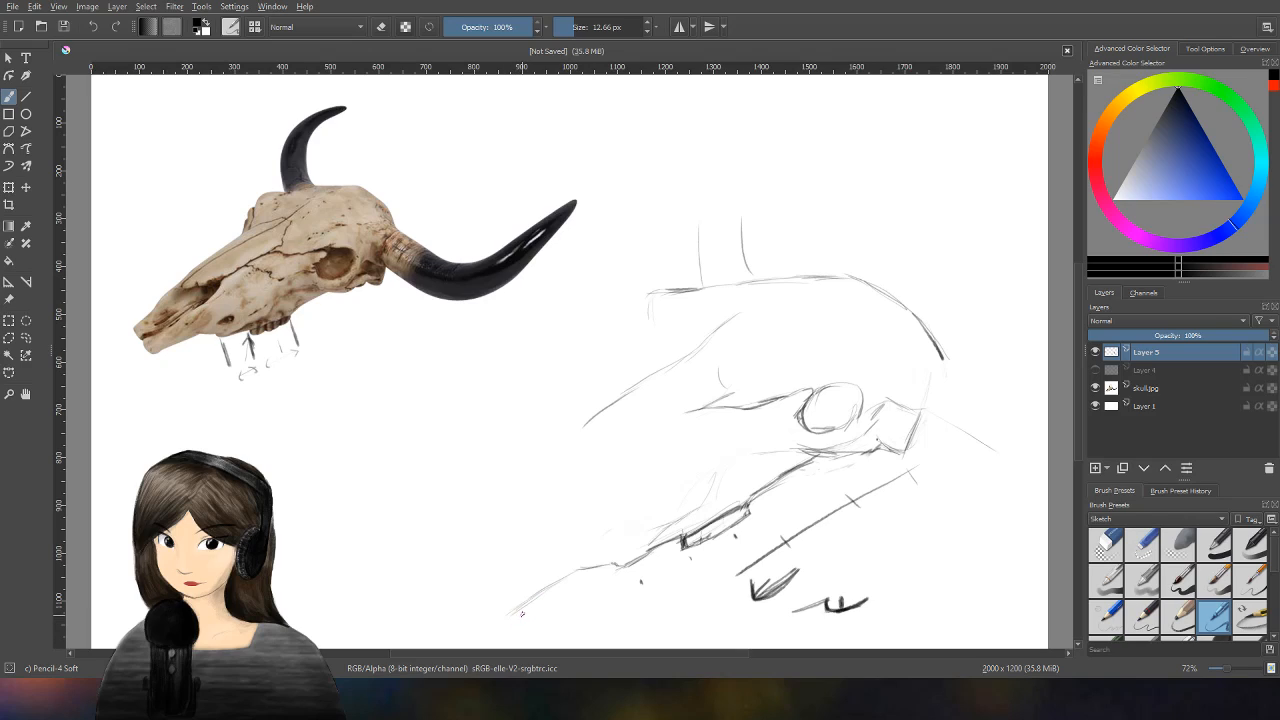
{"action": "left_click_drag", "start_coordinate": [518, 606], "coordinate": [501, 627]}
{"action": "left_click_drag", "start_coordinate": [463, 597], "coordinate": [496, 631]}
Draw the upper snout contour from the tip up toward the forehead, with an arrow marking the same edge on the photo
{"action": "left_click_drag", "start_coordinate": [437, 560], "coordinate": [515, 490]}
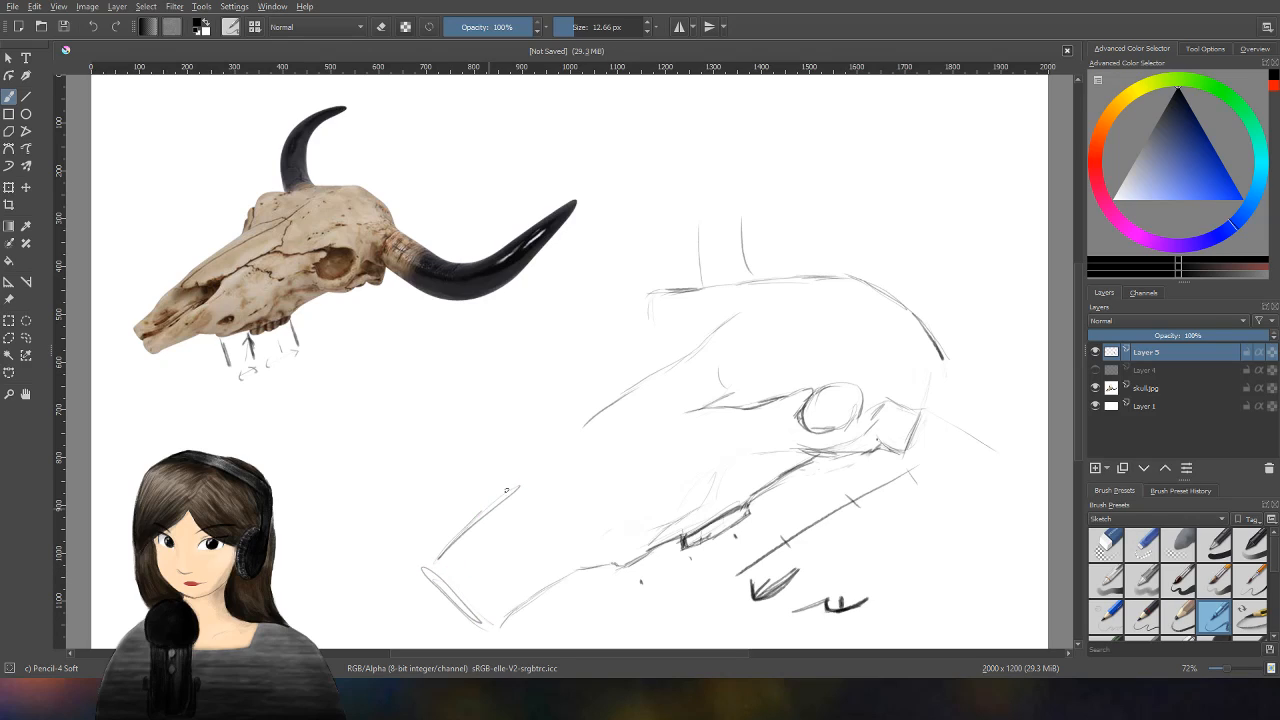
{"action": "left_click_drag", "start_coordinate": [447, 551], "coordinate": [547, 443]}
{"action": "left_click_drag", "start_coordinate": [172, 255], "coordinate": [190, 266]}
{"action": "left_click_drag", "start_coordinate": [489, 499], "coordinate": [558, 428]}
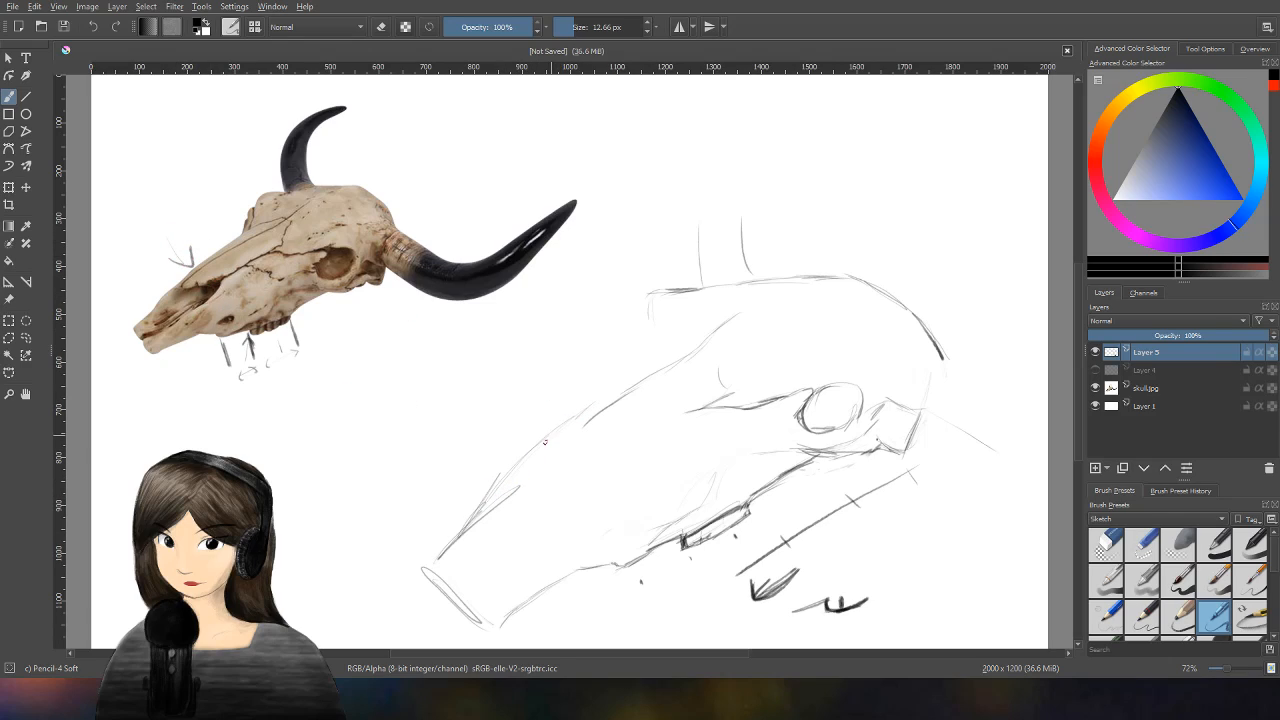
{"action": "left_click_drag", "start_coordinate": [661, 339], "coordinate": [580, 410]}
Mark the far brow corner on the photo and the sketch, and draw the curved brow contour down to the snout line
{"action": "mouse_move", "coordinate": [642, 311]}
{"action": "left_mouse_down"}
{"action": "mouse_move", "coordinate": [636, 360]}
{"action": "mouse_move", "coordinate": [626, 356]}
{"action": "left_mouse_up"}
{"action": "key", "text": "ctrl+z"}
{"action": "key", "text": "ctrl+z"}
{"action": "key", "text": "ctrl+z"}
{"action": "mouse_move", "coordinate": [239, 208]}
{"action": "left_mouse_down"}
{"action": "mouse_move", "coordinate": [253, 183]}
{"action": "mouse_move", "coordinate": [277, 187]}
{"action": "left_mouse_up"}
{"action": "mouse_move", "coordinate": [645, 273]}
{"action": "left_mouse_down"}
{"action": "mouse_move", "coordinate": [682, 322]}
{"action": "mouse_move", "coordinate": [645, 291]}
{"action": "left_mouse_up"}
{"action": "left_click_drag", "start_coordinate": [658, 301], "coordinate": [650, 356]}
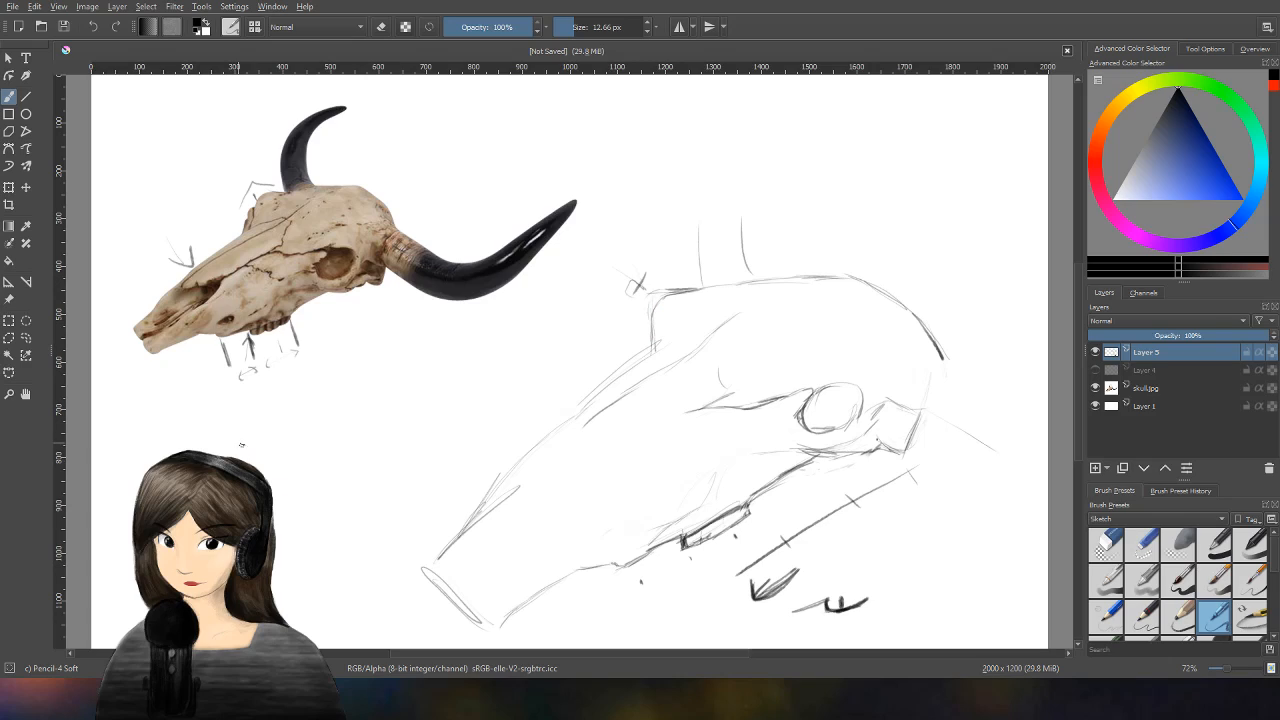
Erase the mark beside the sketched brow corner and draw the small far-side bump below it
{"action": "key", "text": "e"}
{"action": "left_click_drag", "start_coordinate": [630, 287], "coordinate": [634, 290]}
{"action": "left_click", "coordinate": [381, 27]}
{"action": "left_click_drag", "start_coordinate": [646, 323], "coordinate": [650, 350]}
Draw practice strokes of varying thickness in the blank area above the sketch and undo them
{"action": "mouse_move", "coordinate": [530, 146]}
{"action": "left_mouse_down"}
{"action": "mouse_move", "coordinate": [616, 119]}
{"action": "mouse_move", "coordinate": [540, 157]}
{"action": "mouse_move", "coordinate": [814, 108]}
{"action": "mouse_move", "coordinate": [720, 170]}
{"action": "mouse_move", "coordinate": [832, 144]}
{"action": "left_mouse_up"}
{"action": "left_click_drag", "start_coordinate": [700, 147], "coordinate": [828, 137]}
{"action": "left_click_drag", "start_coordinate": [734, 141], "coordinate": [883, 127]}
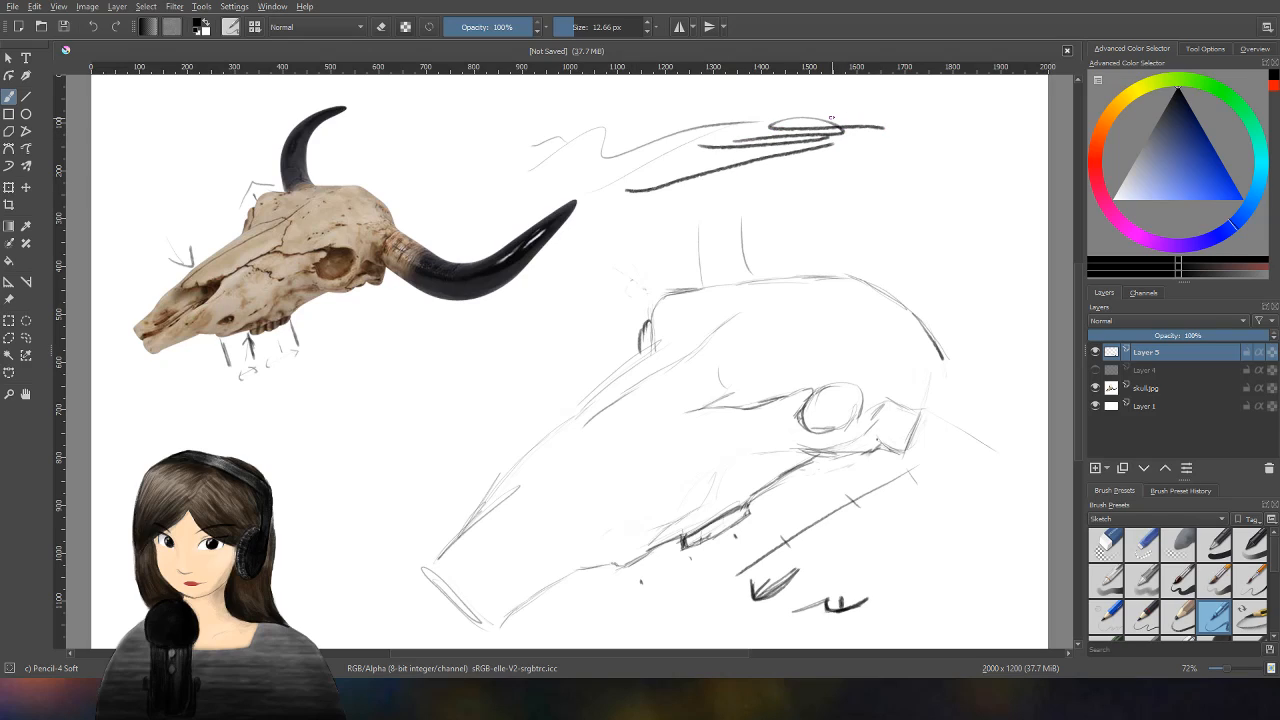
{"action": "key", "text": "ctrl+z"}
{"action": "key", "text": "ctrl+z"}
{"action": "key", "text": "ctrl+z"}
{"action": "key", "text": "ctrl+z"}
{"action": "key", "text": "ctrl+z"}
{"action": "key", "text": "ctrl+z"}
{"action": "key", "text": "ctrl+z"}
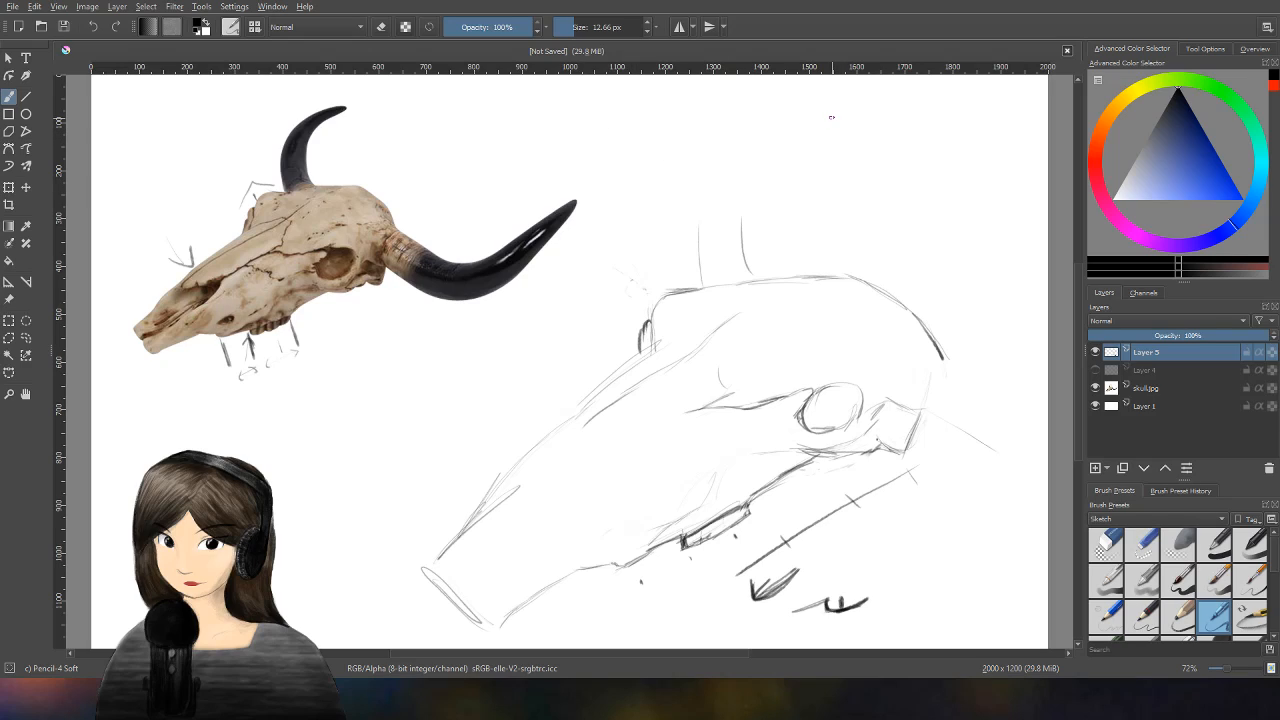
Draw straight and wavy demonstration strokes below the photo's skull and horn, and undo all of them
{"action": "left_click_drag", "start_coordinate": [366, 316], "coordinate": [344, 462]}
{"action": "left_click_drag", "start_coordinate": [386, 348], "coordinate": [376, 434]}
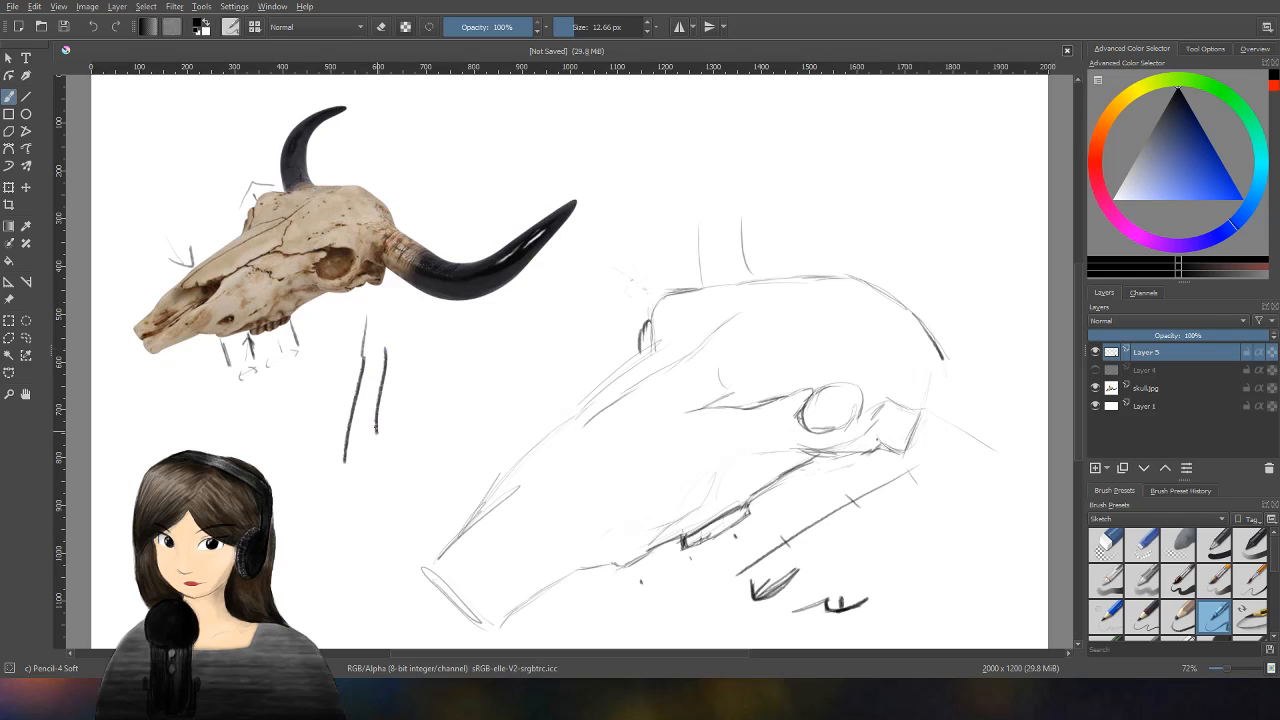
{"action": "left_click_drag", "start_coordinate": [401, 350], "coordinate": [457, 330]}
{"action": "mouse_move", "coordinate": [400, 380]}
{"action": "left_mouse_down"}
{"action": "mouse_move", "coordinate": [477, 327]}
{"action": "mouse_move", "coordinate": [492, 342]}
{"action": "left_mouse_up"}
{"action": "left_click_drag", "start_coordinate": [421, 400], "coordinate": [568, 270]}
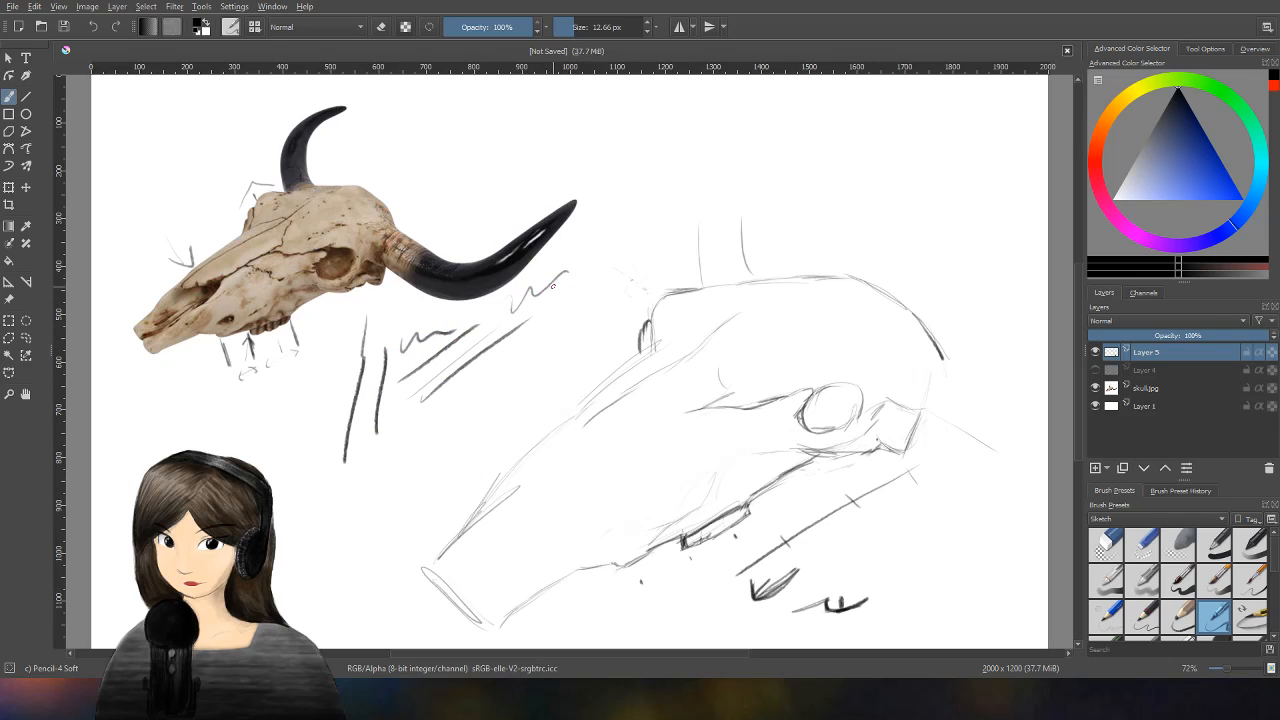
{"action": "key", "text": "ctrl+z"}
{"action": "key", "text": "ctrl+z"}
{"action": "key", "text": "ctrl+z"}
{"action": "key", "text": "ctrl+z"}
{"action": "key", "text": "ctrl+z"}
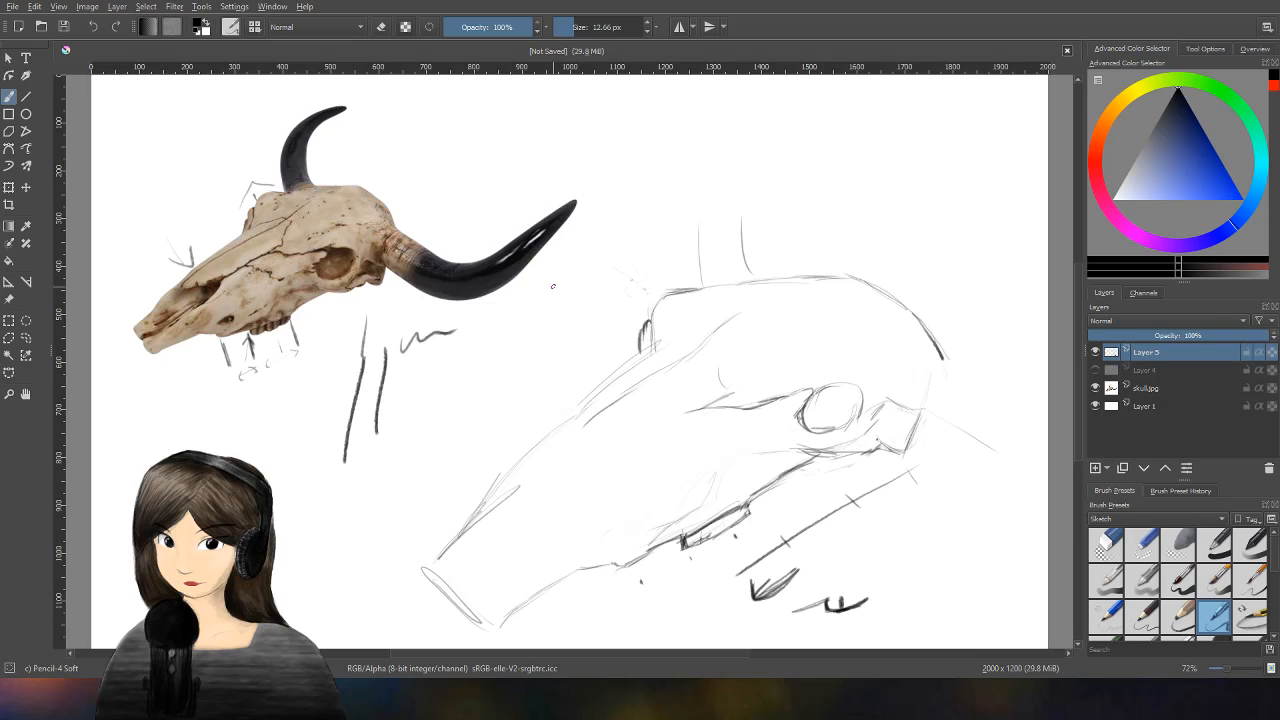
{"action": "key", "text": "ctrl+z"}
{"action": "key", "text": "ctrl+z"}
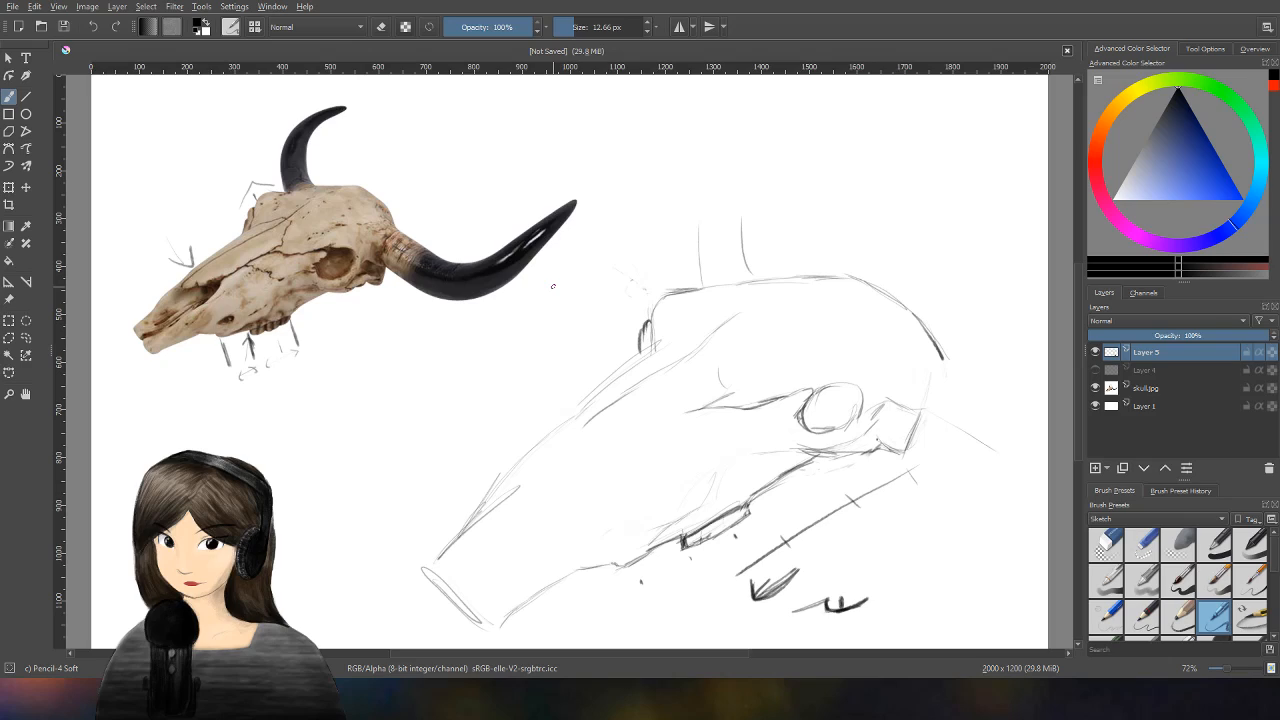
Darken the brow and far-side bump contours, and draw a circle with one thickened side beneath the photo as a line-weight example
{"action": "left_click_drag", "start_coordinate": [642, 337], "coordinate": [637, 357]}
{"action": "left_click_drag", "start_coordinate": [656, 312], "coordinate": [654, 356]}
{"action": "mouse_move", "coordinate": [268, 472]}
{"action": "left_mouse_down"}
{"action": "mouse_move", "coordinate": [278, 411]}
{"action": "mouse_move", "coordinate": [230, 400]}
{"action": "mouse_move", "coordinate": [277, 463]}
{"action": "left_mouse_up"}
{"action": "mouse_move", "coordinate": [266, 398]}
{"action": "left_mouse_down"}
{"action": "mouse_move", "coordinate": [288, 428]}
{"action": "mouse_move", "coordinate": [283, 452]}
{"action": "mouse_move", "coordinate": [256, 470]}
{"action": "left_mouse_up"}
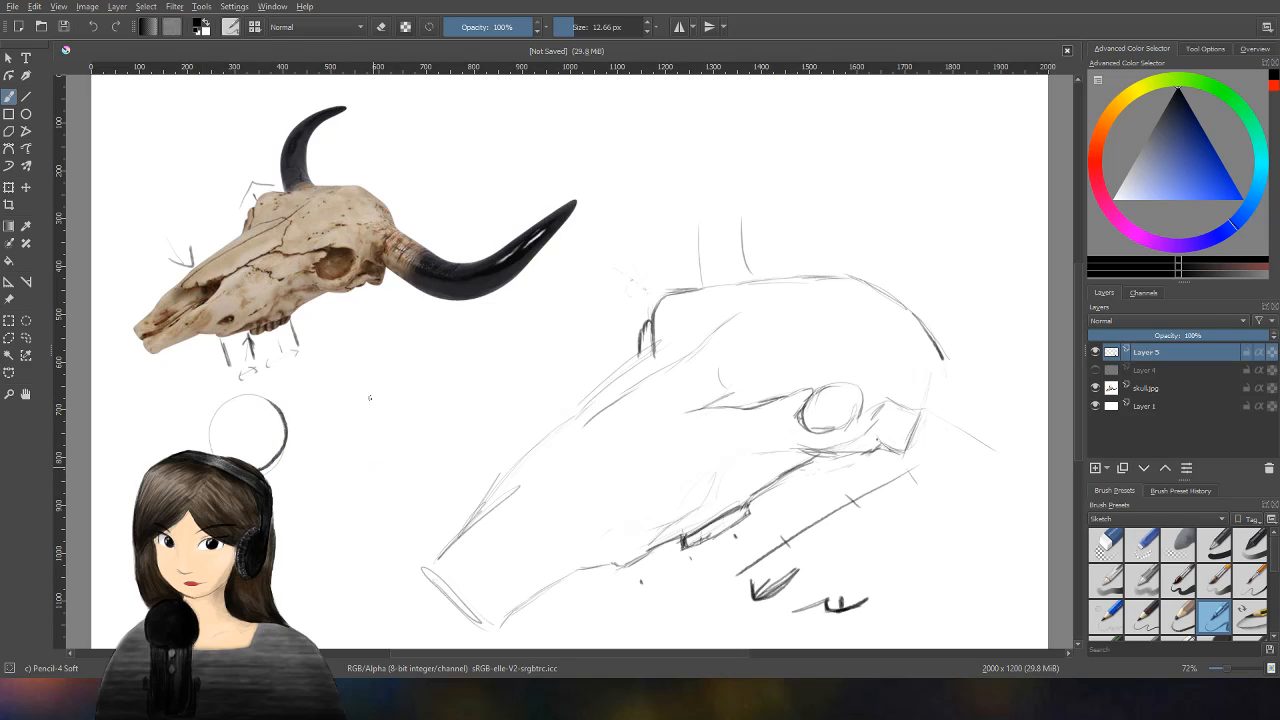
Draw pairs of curved line-weight example strokes with light guide circles in the blank area below the photo's skull
{"action": "mouse_move", "coordinate": [340, 370]}
{"action": "left_mouse_down"}
{"action": "mouse_move", "coordinate": [337, 458]}
{"action": "mouse_move", "coordinate": [352, 495]}
{"action": "left_mouse_up"}
{"action": "left_click_drag", "start_coordinate": [368, 330], "coordinate": [367, 508]}
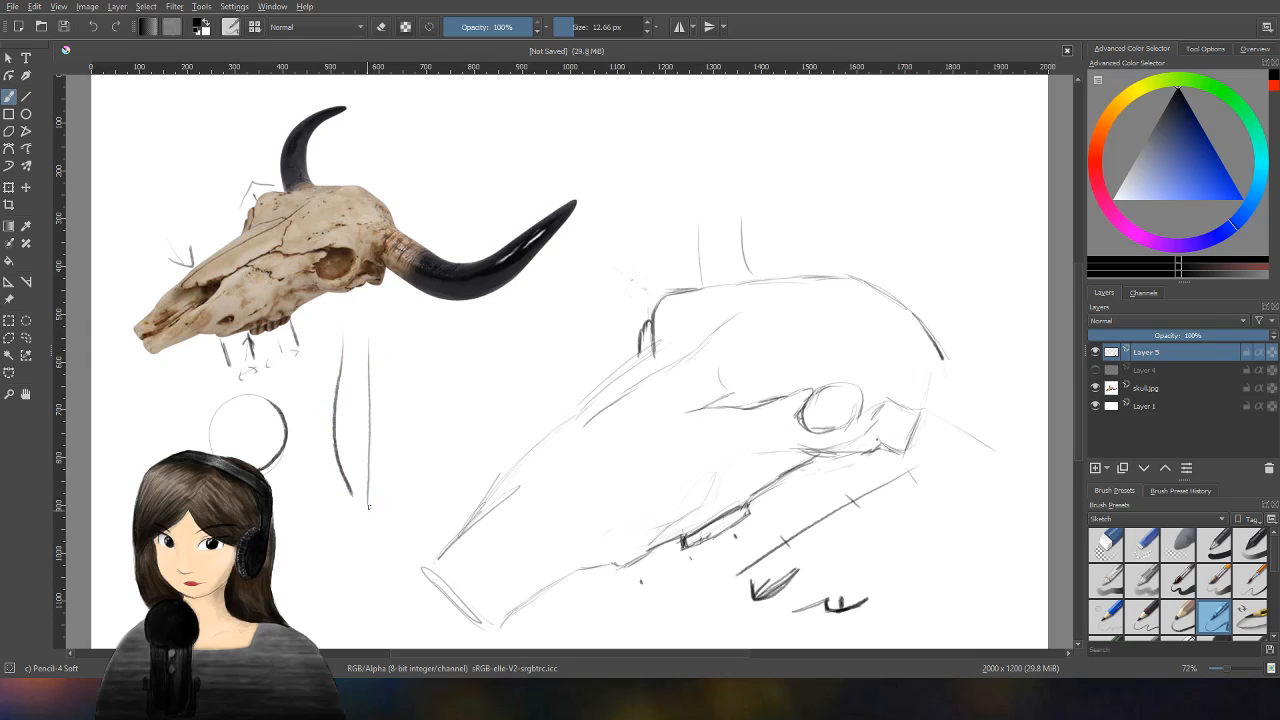
{"action": "left_click_drag", "start_coordinate": [355, 316], "coordinate": [347, 331]}
{"action": "mouse_move", "coordinate": [332, 400]}
{"action": "left_mouse_down"}
{"action": "mouse_move", "coordinate": [314, 440]}
{"action": "mouse_move", "coordinate": [362, 408]}
{"action": "mouse_move", "coordinate": [340, 428]}
{"action": "left_mouse_up"}
{"action": "left_click_drag", "start_coordinate": [370, 334], "coordinate": [378, 496]}
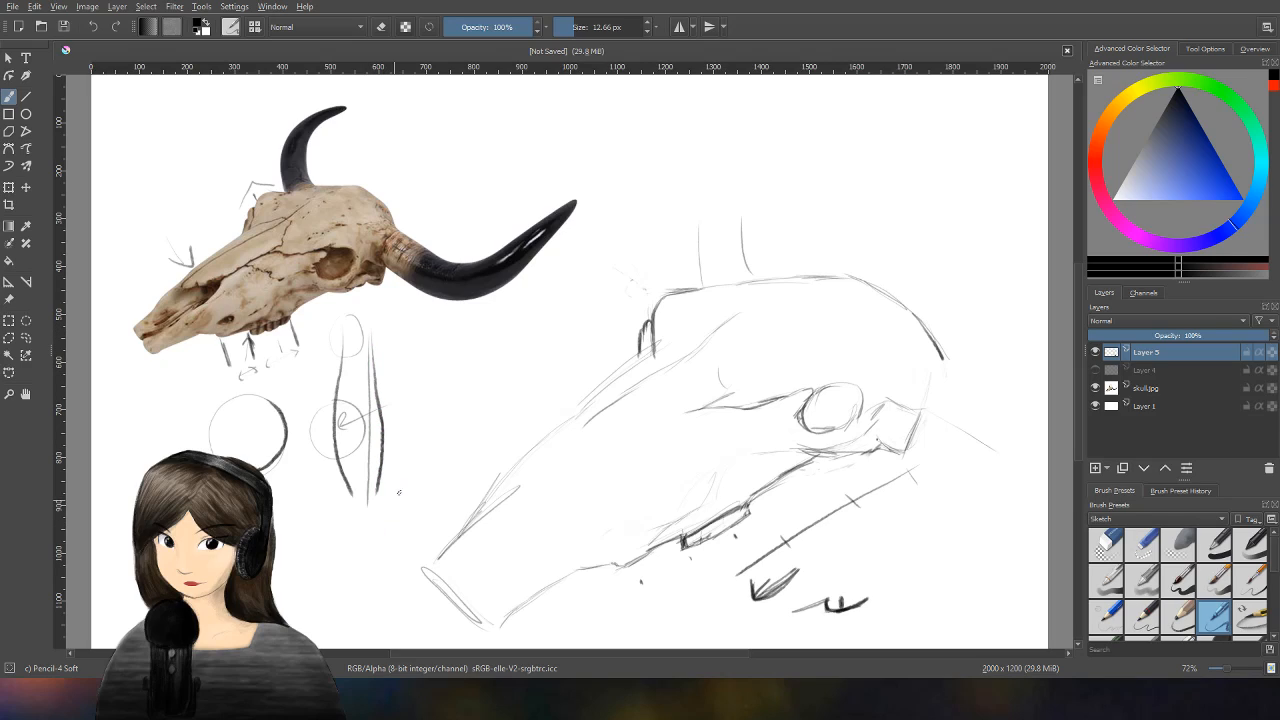
{"action": "left_click_drag", "start_coordinate": [369, 352], "coordinate": [397, 342]}
{"action": "left_click_drag", "start_coordinate": [440, 322], "coordinate": [420, 412]}
{"action": "mouse_move", "coordinate": [467, 321]}
{"action": "left_mouse_down"}
{"action": "mouse_move", "coordinate": [451, 397]}
{"action": "mouse_move", "coordinate": [470, 440]}
{"action": "mouse_move", "coordinate": [490, 445]}
{"action": "left_mouse_up"}
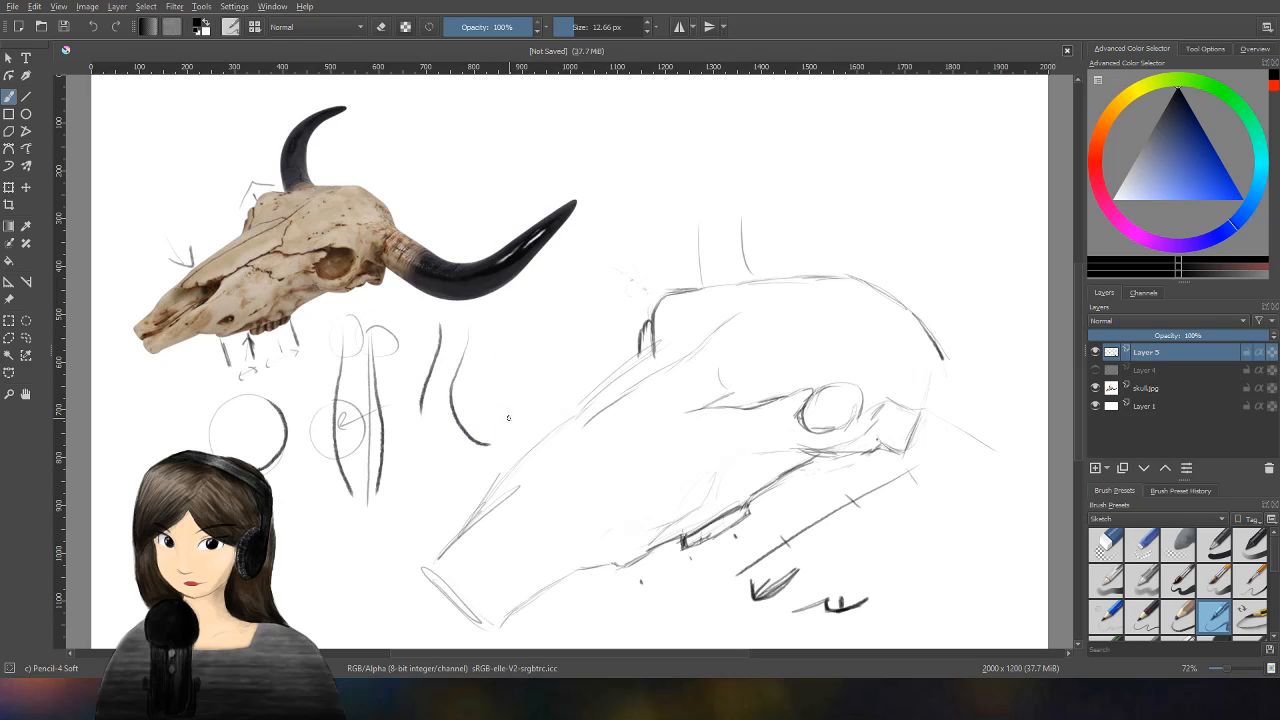
Draw a pear-shaped line-weight example in the blank area below the photo's horn
{"action": "mouse_move", "coordinate": [506, 326]}
{"action": "left_mouse_down"}
{"action": "mouse_move", "coordinate": [537, 396]}
{"action": "mouse_move", "coordinate": [503, 440]}
{"action": "left_mouse_up"}
{"action": "mouse_move", "coordinate": [486, 322]}
{"action": "left_mouse_down"}
{"action": "mouse_move", "coordinate": [508, 312]}
{"action": "mouse_move", "coordinate": [508, 292]}
{"action": "left_mouse_up"}
Erase the line-weight examples below the photo with an eraser of 152.13 px
{"action": "left_click", "coordinate": [382, 32]}
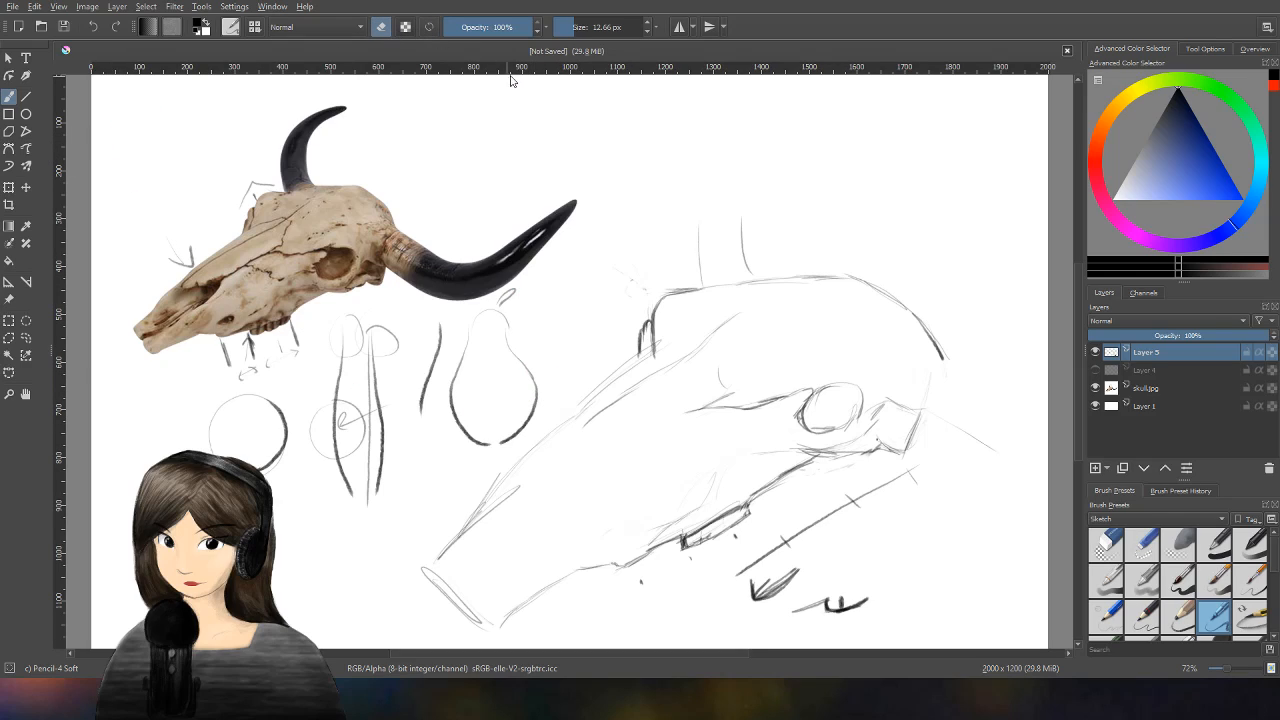
{"action": "key", "text": "bracketright"}
{"action": "key", "text": "bracketright"}
{"action": "key", "text": "bracketright"}
{"action": "key", "text": "bracketright"}
{"action": "key", "text": "bracketright"}
{"action": "key", "text": "bracketright"}
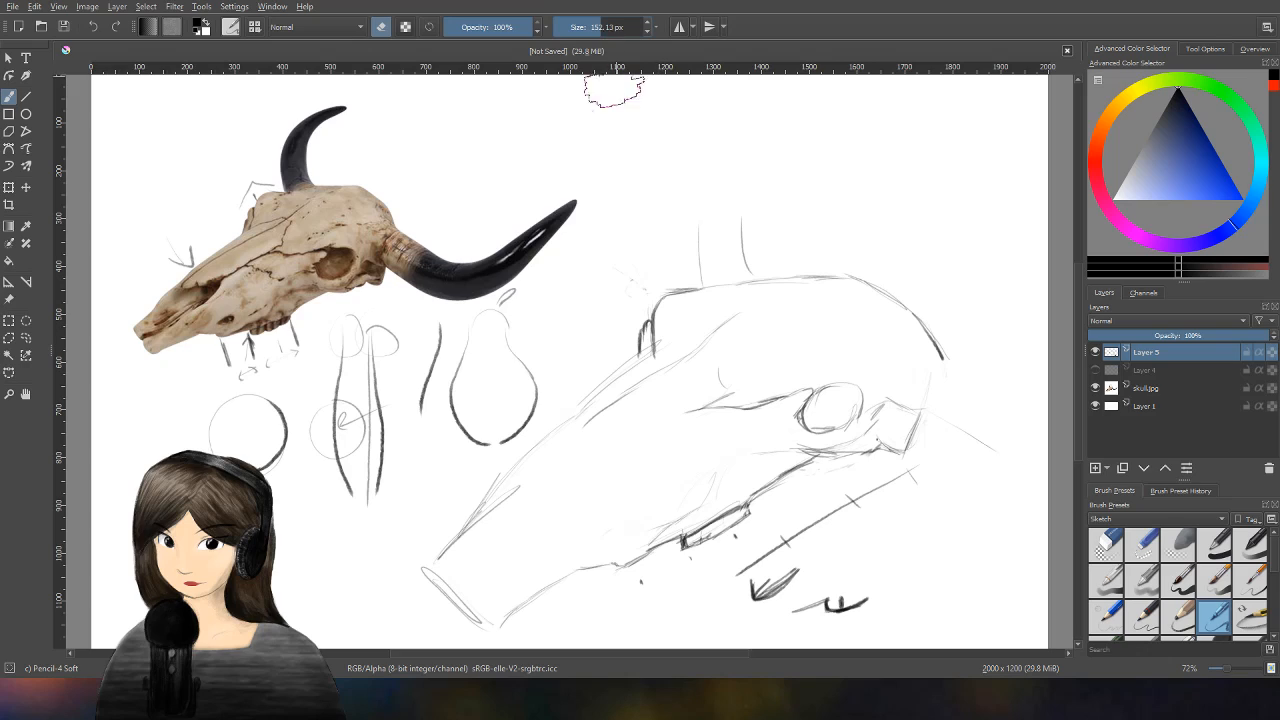
{"action": "mouse_move", "coordinate": [440, 360]}
{"action": "left_mouse_down"}
{"action": "mouse_move", "coordinate": [514, 290]}
{"action": "mouse_move", "coordinate": [480, 370]}
{"action": "left_mouse_up"}
{"action": "mouse_move", "coordinate": [422, 450]}
{"action": "left_mouse_down"}
{"action": "mouse_move", "coordinate": [527, 409]}
{"action": "mouse_move", "coordinate": [490, 446]}
{"action": "mouse_move", "coordinate": [445, 338]}
{"action": "mouse_move", "coordinate": [372, 337]}
{"action": "mouse_move", "coordinate": [298, 377]}
{"action": "mouse_move", "coordinate": [373, 324]}
{"action": "mouse_move", "coordinate": [330, 497]}
{"action": "mouse_move", "coordinate": [378, 447]}
{"action": "mouse_move", "coordinate": [388, 325]}
{"action": "mouse_move", "coordinate": [373, 410]}
{"action": "mouse_move", "coordinate": [382, 503]}
{"action": "mouse_move", "coordinate": [458, 331]}
{"action": "mouse_move", "coordinate": [358, 363]}
{"action": "mouse_move", "coordinate": [306, 451]}
{"action": "mouse_move", "coordinate": [311, 399]}
{"action": "mouse_move", "coordinate": [228, 457]}
{"action": "mouse_move", "coordinate": [225, 413]}
{"action": "mouse_move", "coordinate": [183, 439]}
{"action": "left_mouse_up"}
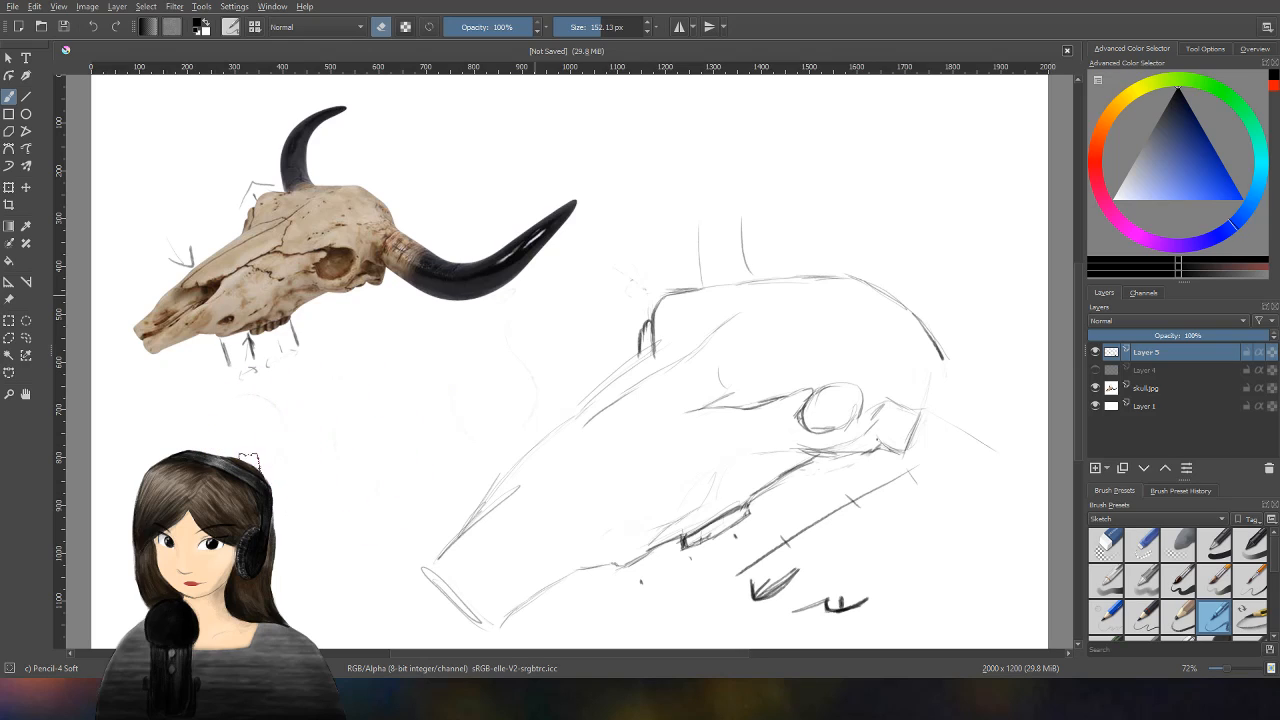
{"action": "mouse_move", "coordinate": [636, 250]}
{"action": "left_mouse_down"}
{"action": "mouse_move", "coordinate": [606, 284]}
{"action": "mouse_move", "coordinate": [636, 270]}
{"action": "mouse_move", "coordinate": [631, 287]}
{"action": "mouse_move", "coordinate": [496, 397]}
{"action": "mouse_move", "coordinate": [509, 320]}
{"action": "mouse_move", "coordinate": [459, 322]}
{"action": "left_mouse_up"}
Sketch the small oval hole and curved nasal opening on the snout with a 2.91 px brush, and add a pointer line below the photo's snout
{"action": "left_click", "coordinate": [380, 27]}
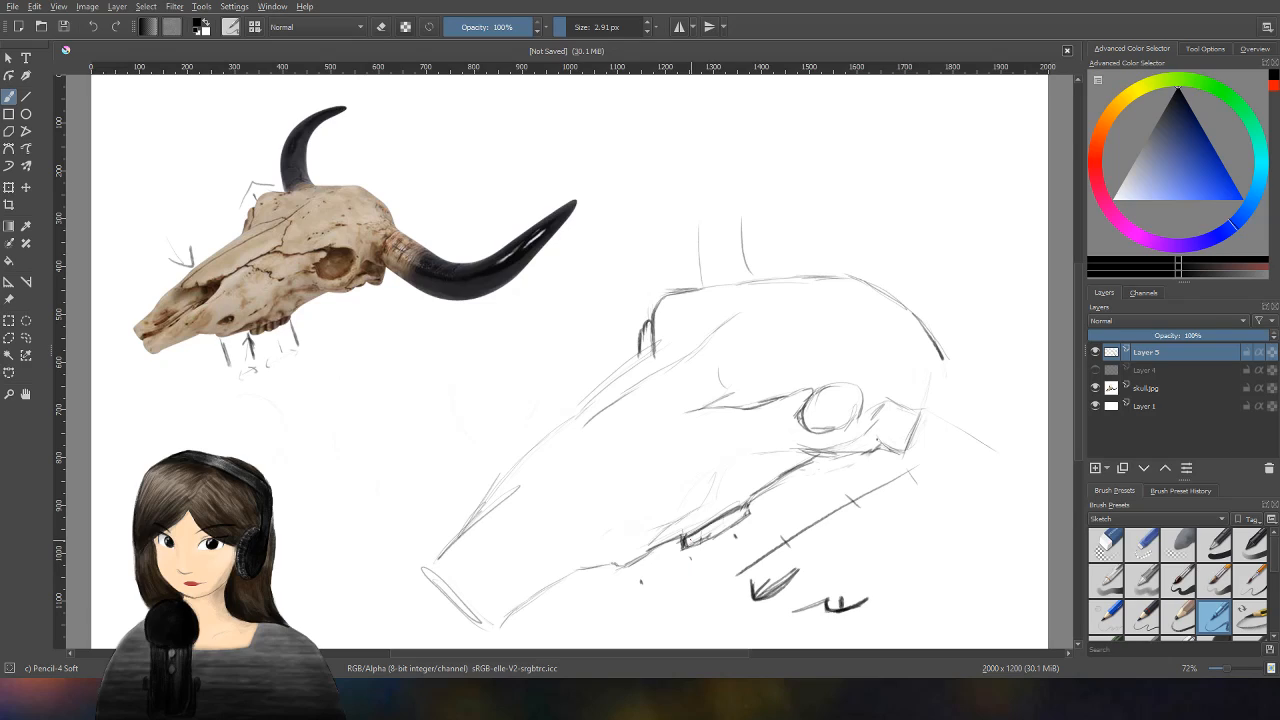
{"action": "left_click_drag", "start_coordinate": [640, 556], "coordinate": [668, 532]}
{"action": "left_click_drag", "start_coordinate": [673, 530], "coordinate": [737, 473]}
{"action": "left_click_drag", "start_coordinate": [639, 525], "coordinate": [608, 544]}
{"action": "left_click_drag", "start_coordinate": [588, 502], "coordinate": [560, 499]}
{"action": "left_click_drag", "start_coordinate": [192, 364], "coordinate": [187, 391]}
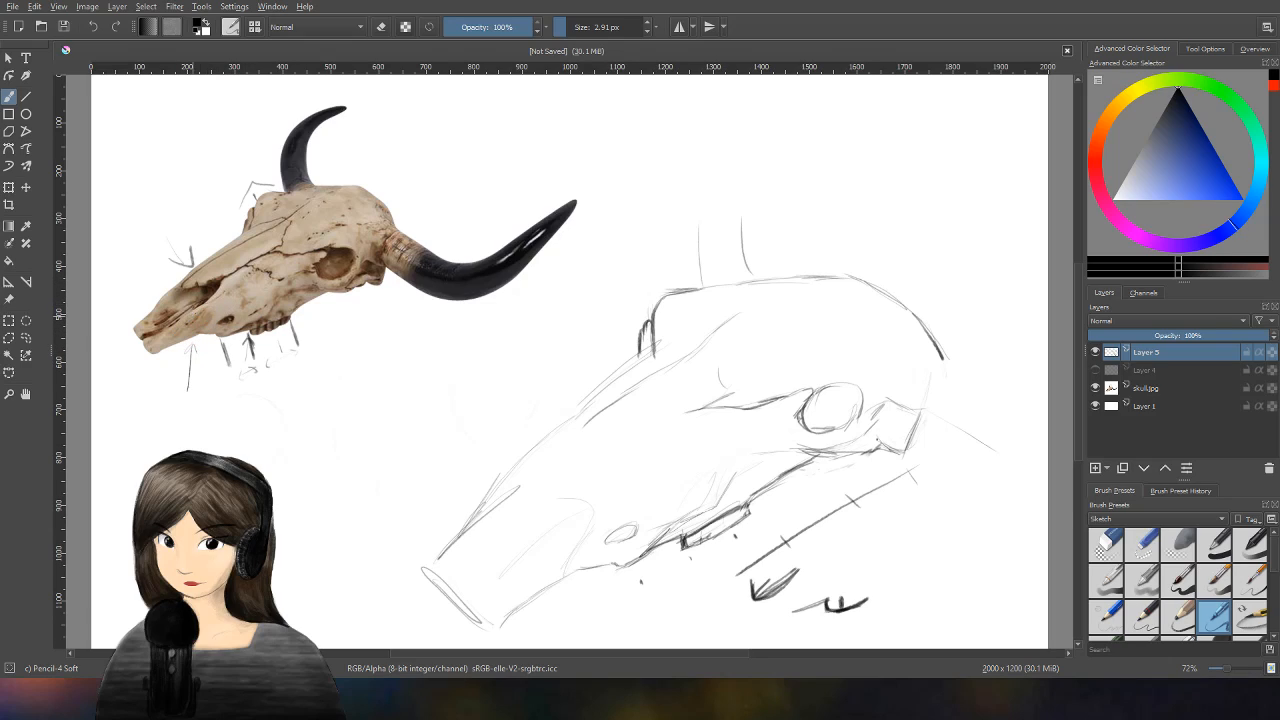
Undo the last marks, retry the nasal curve, and draw an elongated loop and a curved example stroke in the blank area below the photo
{"action": "left_click_drag", "start_coordinate": [205, 314], "coordinate": [212, 318]}
{"action": "key", "text": "ctrl+z"}
{"action": "key", "text": "ctrl+z"}
{"action": "left_click_drag", "start_coordinate": [566, 566], "coordinate": [588, 511]}
{"action": "mouse_move", "coordinate": [355, 527]}
{"action": "left_mouse_down"}
{"action": "mouse_move", "coordinate": [420, 452]}
{"action": "mouse_move", "coordinate": [331, 508]}
{"action": "left_mouse_up"}
{"action": "mouse_move", "coordinate": [287, 544]}
{"action": "left_mouse_down"}
{"action": "mouse_move", "coordinate": [292, 510]}
{"action": "mouse_move", "coordinate": [274, 495]}
{"action": "left_mouse_up"}
Erase the nasal opening's curve with a 25.21 px eraser and rework it using a 3.40 px brush and a 50 px eraser
{"action": "left_click", "coordinate": [579, 26]}
{"action": "mouse_move", "coordinate": [587, 518]}
{"action": "left_mouse_down"}
{"action": "mouse_move", "coordinate": [590, 530]}
{"action": "mouse_move", "coordinate": [571, 513]}
{"action": "mouse_move", "coordinate": [590, 495]}
{"action": "mouse_move", "coordinate": [572, 556]}
{"action": "left_mouse_up"}
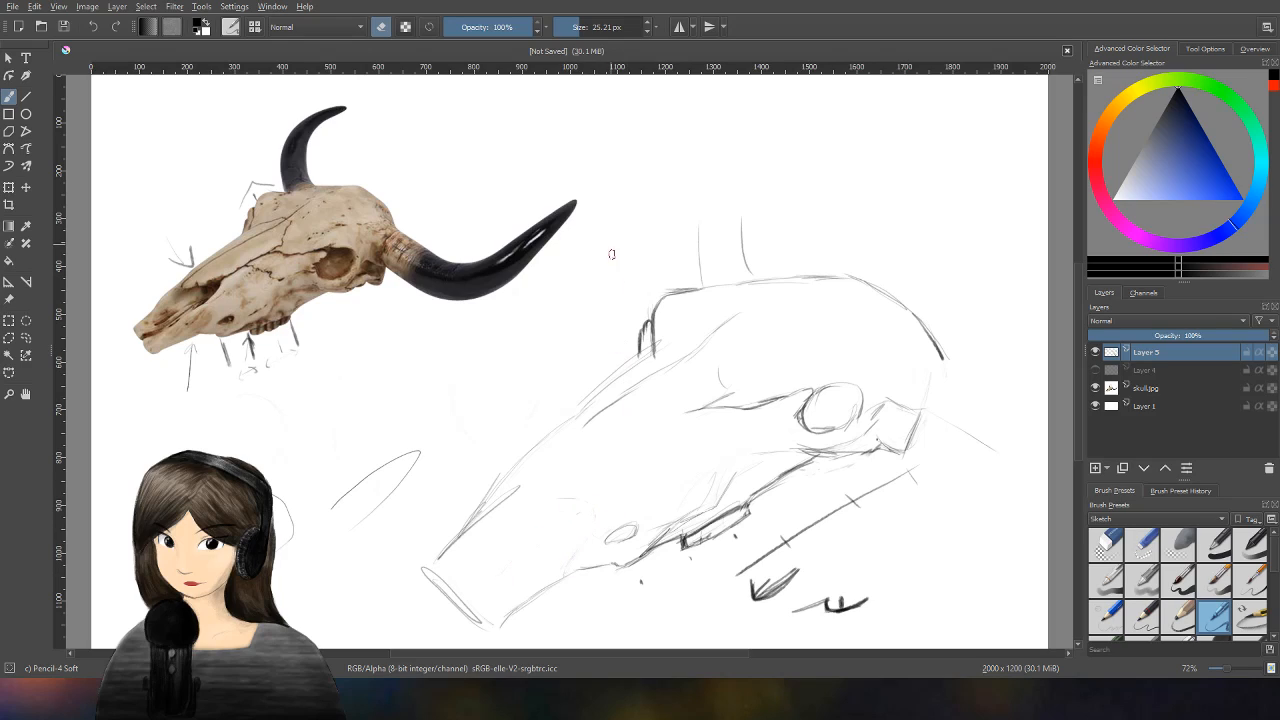
{"action": "left_click", "coordinate": [380, 28]}
{"action": "left_click", "coordinate": [566, 33]}
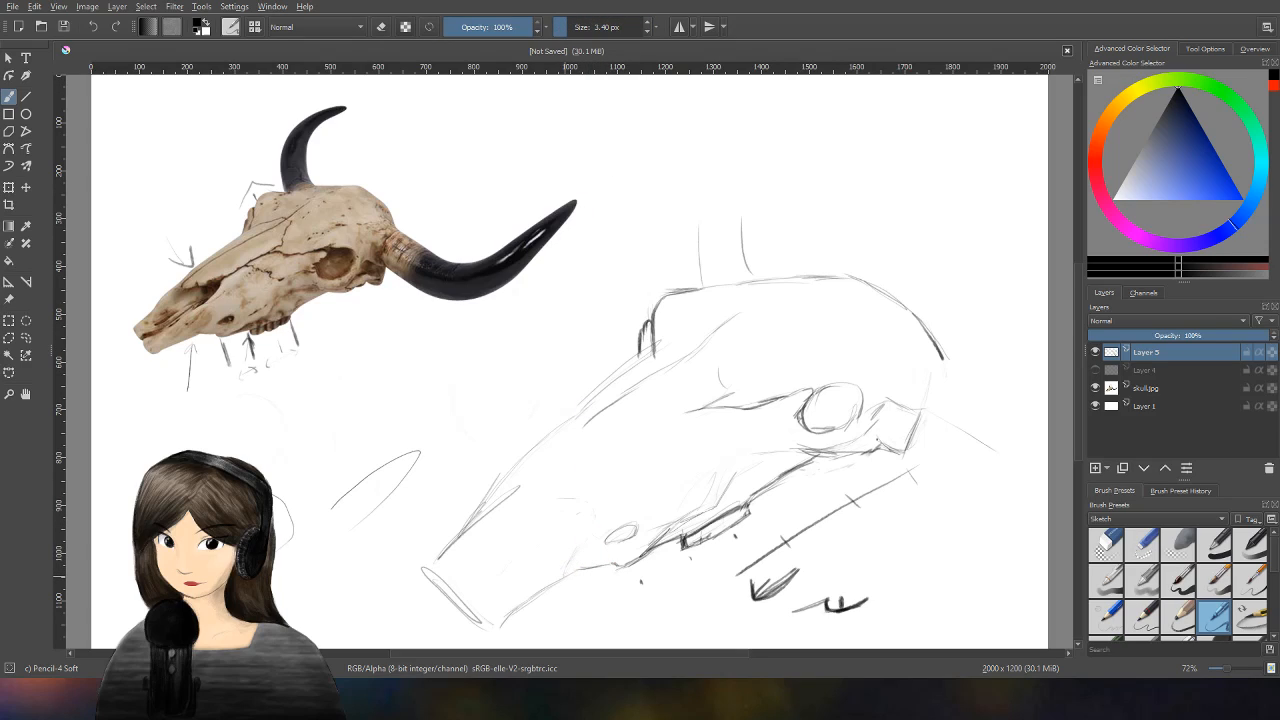
{"action": "left_click_drag", "start_coordinate": [568, 570], "coordinate": [585, 541]}
{"action": "key", "text": "e"}
{"action": "left_click", "coordinate": [586, 28]}
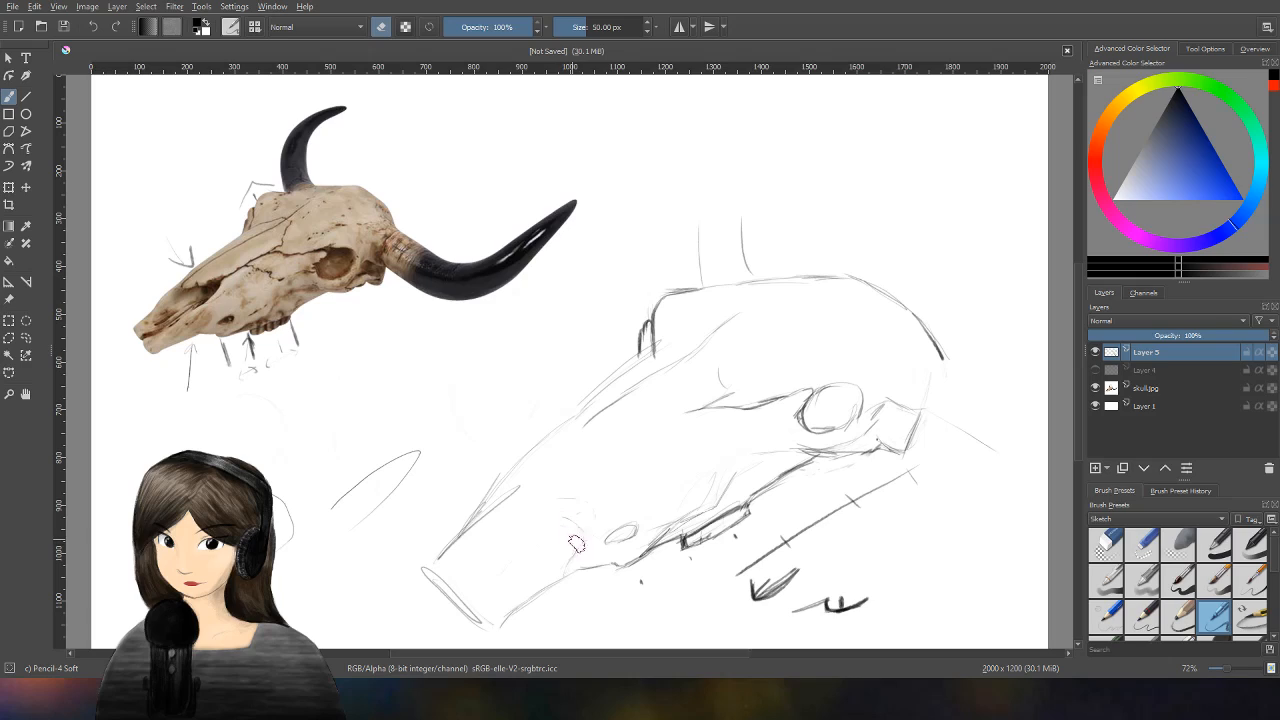
Draw the nasal opening's edge and darken the snout tip with a 7.47 px brush, adding an arrow toward the snout's upper edge
{"action": "left_click", "coordinate": [379, 28]}
{"action": "left_click", "coordinate": [563, 28]}
{"action": "left_click", "coordinate": [569, 28]}
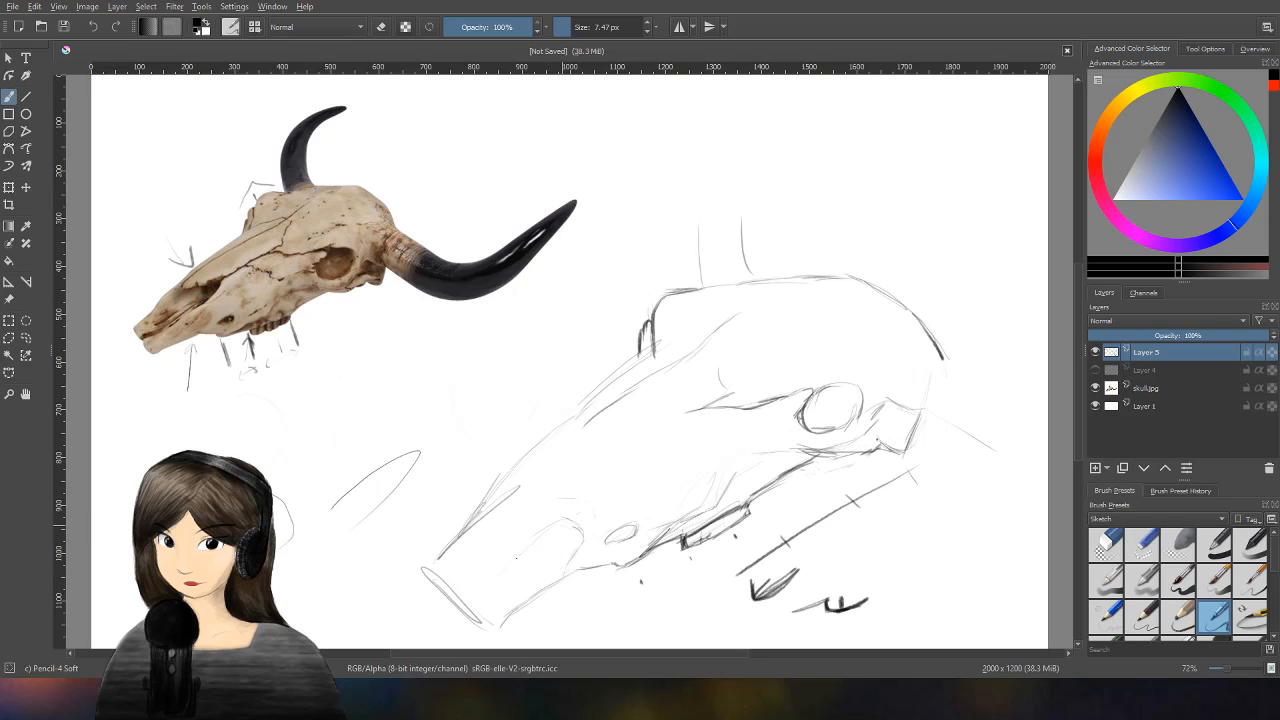
{"action": "left_click_drag", "start_coordinate": [537, 542], "coordinate": [498, 577]}
{"action": "mouse_move", "coordinate": [502, 572]}
{"action": "left_mouse_down"}
{"action": "mouse_move", "coordinate": [474, 590]}
{"action": "mouse_move", "coordinate": [486, 628]}
{"action": "left_mouse_up"}
{"action": "left_click_drag", "start_coordinate": [428, 570], "coordinate": [450, 544]}
{"action": "mouse_move", "coordinate": [424, 489]}
{"action": "left_mouse_down"}
{"action": "mouse_move", "coordinate": [463, 517]}
{"action": "mouse_move", "coordinate": [446, 514]}
{"action": "left_mouse_up"}
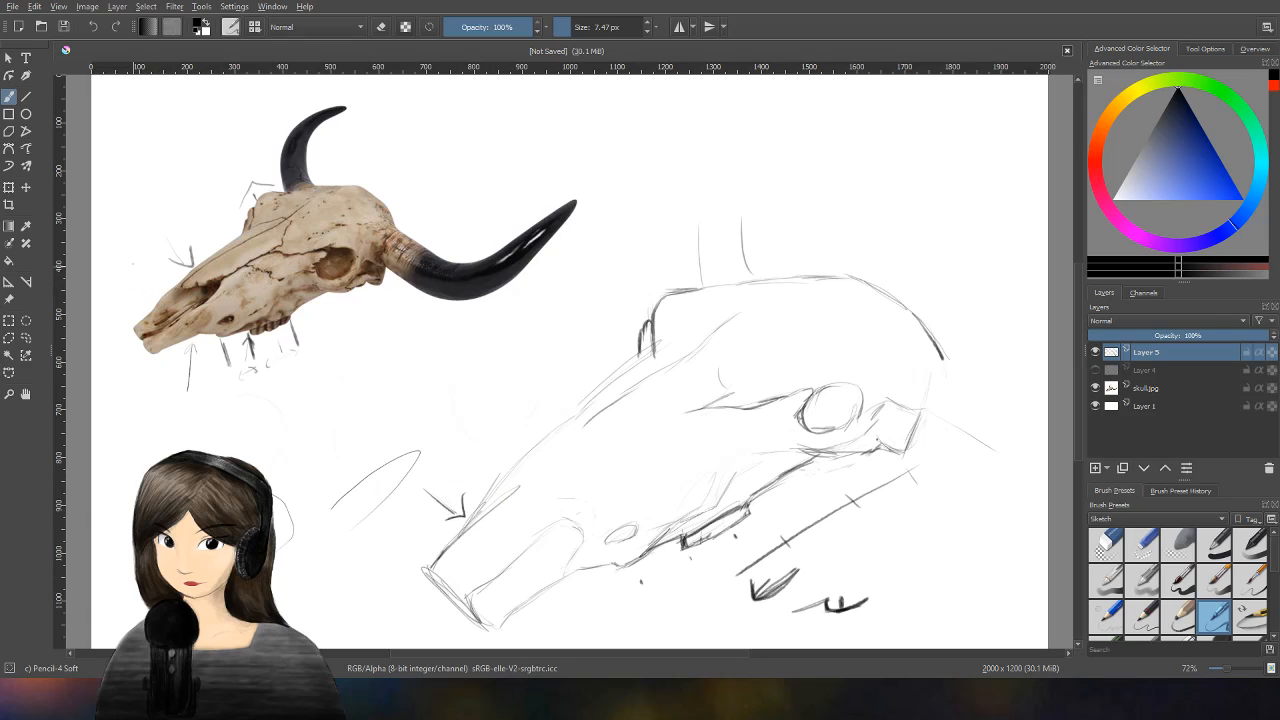
Mark the photo's upper snout edge with small arrows, and darken the sketched snout's upper contour and nasal opening line
{"action": "mouse_move", "coordinate": [141, 262]}
{"action": "left_mouse_down"}
{"action": "mouse_move", "coordinate": [166, 273]}
{"action": "mouse_move", "coordinate": [153, 309]}
{"action": "left_mouse_up"}
{"action": "mouse_move", "coordinate": [462, 468]}
{"action": "left_mouse_down"}
{"action": "mouse_move", "coordinate": [466, 532]}
{"action": "mouse_move", "coordinate": [472, 480]}
{"action": "left_mouse_up"}
{"action": "key", "text": "ctrl+z"}
{"action": "key", "text": "ctrl+z"}
{"action": "left_click_drag", "start_coordinate": [438, 558], "coordinate": [433, 578]}
{"action": "mouse_move", "coordinate": [447, 544]}
{"action": "left_mouse_down"}
{"action": "mouse_move", "coordinate": [433, 566]}
{"action": "mouse_move", "coordinate": [450, 544]}
{"action": "left_mouse_up"}
{"action": "mouse_move", "coordinate": [480, 502]}
{"action": "left_mouse_down"}
{"action": "mouse_move", "coordinate": [462, 534]}
{"action": "mouse_move", "coordinate": [470, 524]}
{"action": "left_mouse_up"}
{"action": "left_click_drag", "start_coordinate": [455, 593], "coordinate": [495, 563]}
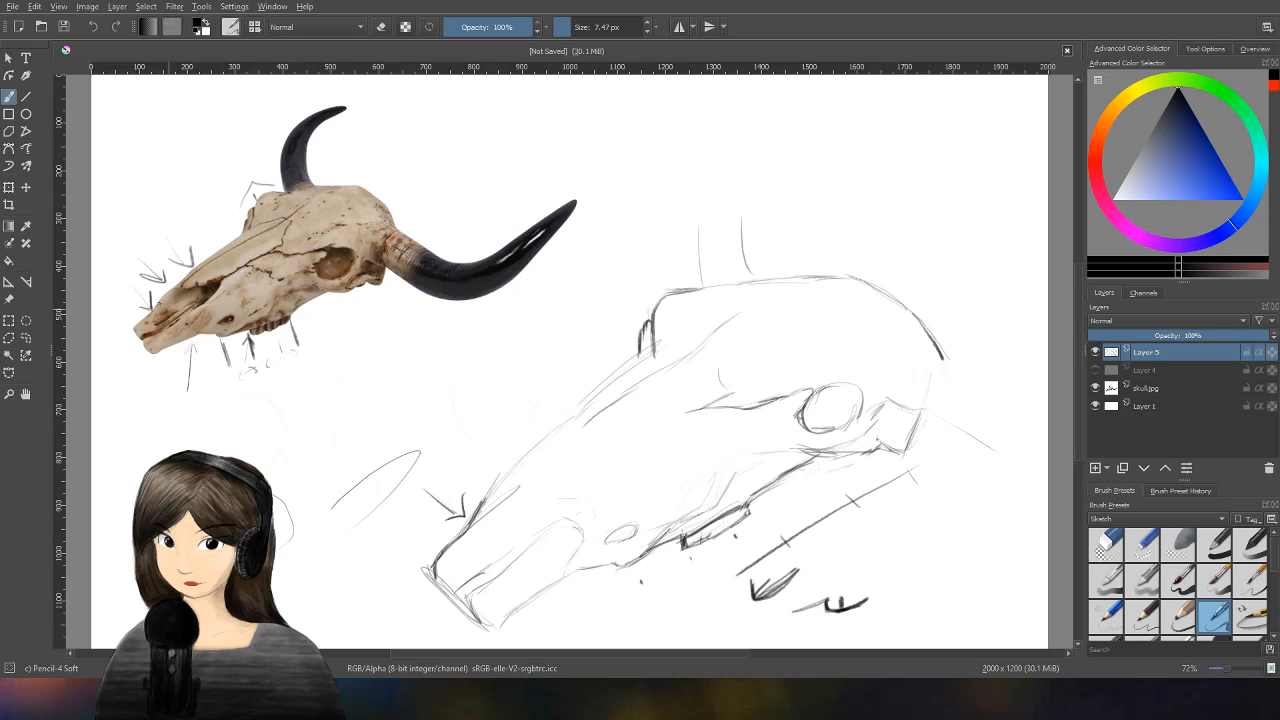
Erase the arrows and guide marks around the photo's skull with an enlarged eraser
{"action": "left_click", "coordinate": [381, 27]}
{"action": "left_click", "coordinate": [592, 27]}
{"action": "mouse_move", "coordinate": [157, 289]}
{"action": "left_mouse_down"}
{"action": "mouse_move", "coordinate": [186, 238]}
{"action": "mouse_move", "coordinate": [129, 298]}
{"action": "mouse_move", "coordinate": [153, 254]}
{"action": "left_mouse_up"}
{"action": "mouse_move", "coordinate": [197, 385]}
{"action": "left_mouse_down"}
{"action": "mouse_move", "coordinate": [165, 371]}
{"action": "mouse_move", "coordinate": [254, 314]}
{"action": "mouse_move", "coordinate": [290, 316]}
{"action": "mouse_move", "coordinate": [242, 363]}
{"action": "mouse_move", "coordinate": [282, 361]}
{"action": "mouse_move", "coordinate": [213, 341]}
{"action": "mouse_move", "coordinate": [180, 258]}
{"action": "left_mouse_up"}
{"action": "left_click_drag", "start_coordinate": [262, 178], "coordinate": [255, 188]}
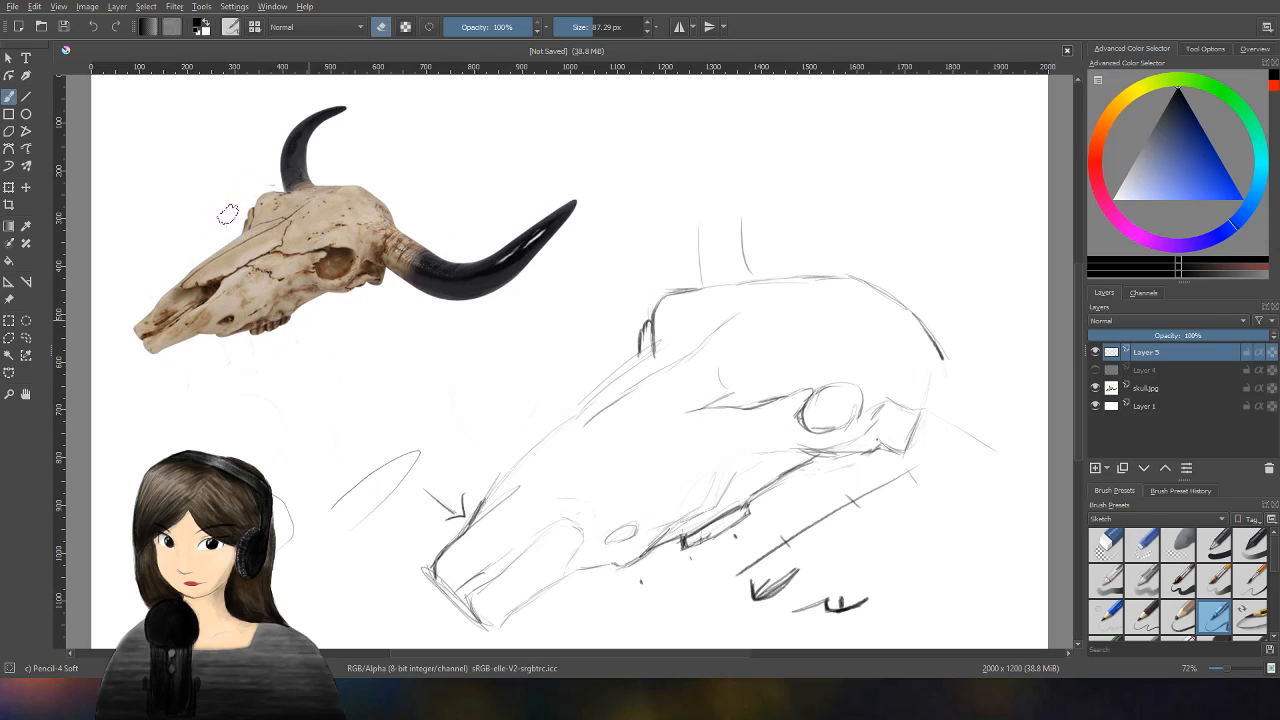
Draw a light box in perspective with crossing lines between the photo's horns, using a 1.43 px brush
{"action": "left_click_drag", "start_coordinate": [580, 28], "coordinate": [565, 30]}
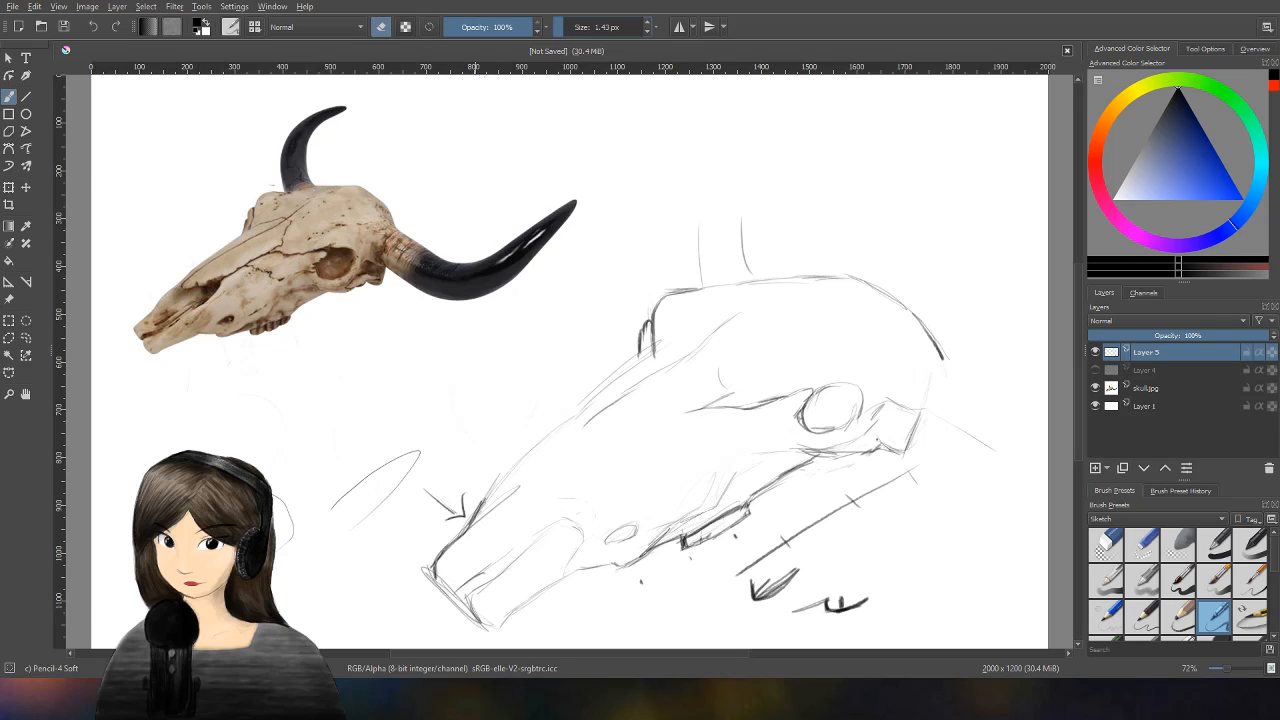
{"action": "left_click", "coordinate": [381, 27]}
{"action": "mouse_move", "coordinate": [445, 166]}
{"action": "left_mouse_down"}
{"action": "mouse_move", "coordinate": [544, 133]}
{"action": "mouse_move", "coordinate": [534, 126]}
{"action": "mouse_move", "coordinate": [535, 188]}
{"action": "left_mouse_up"}
{"action": "mouse_move", "coordinate": [413, 188]}
{"action": "left_mouse_down"}
{"action": "mouse_move", "coordinate": [416, 224]}
{"action": "mouse_move", "coordinate": [536, 176]}
{"action": "left_mouse_up"}
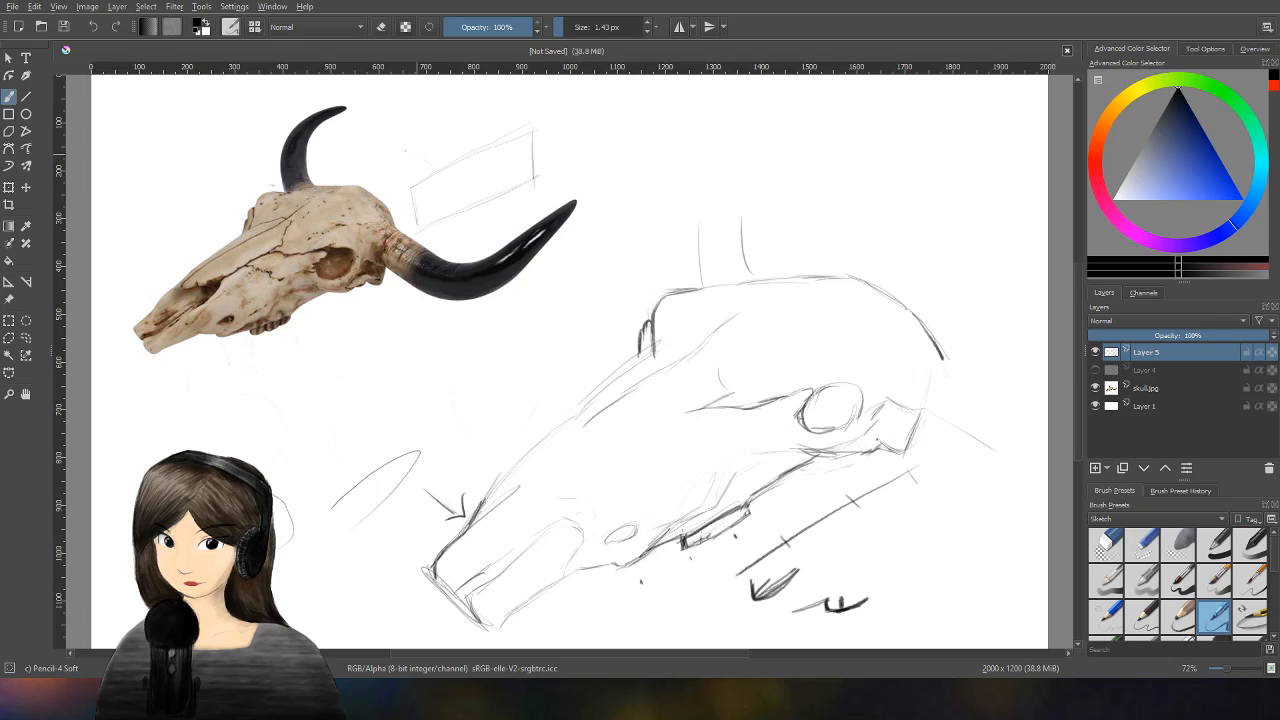
{"action": "left_click_drag", "start_coordinate": [474, 210], "coordinate": [477, 244]}
{"action": "left_click_drag", "start_coordinate": [418, 102], "coordinate": [415, 120]}
{"action": "key", "text": "ctrl+z"}
Draw a long axis line along the photo's skull with a 25.21 px brush, and add cross lines over the snout and face
{"action": "left_click_drag", "start_coordinate": [590, 28], "coordinate": [579, 32]}
{"action": "left_click_drag", "start_coordinate": [385, 153], "coordinate": [115, 344]}
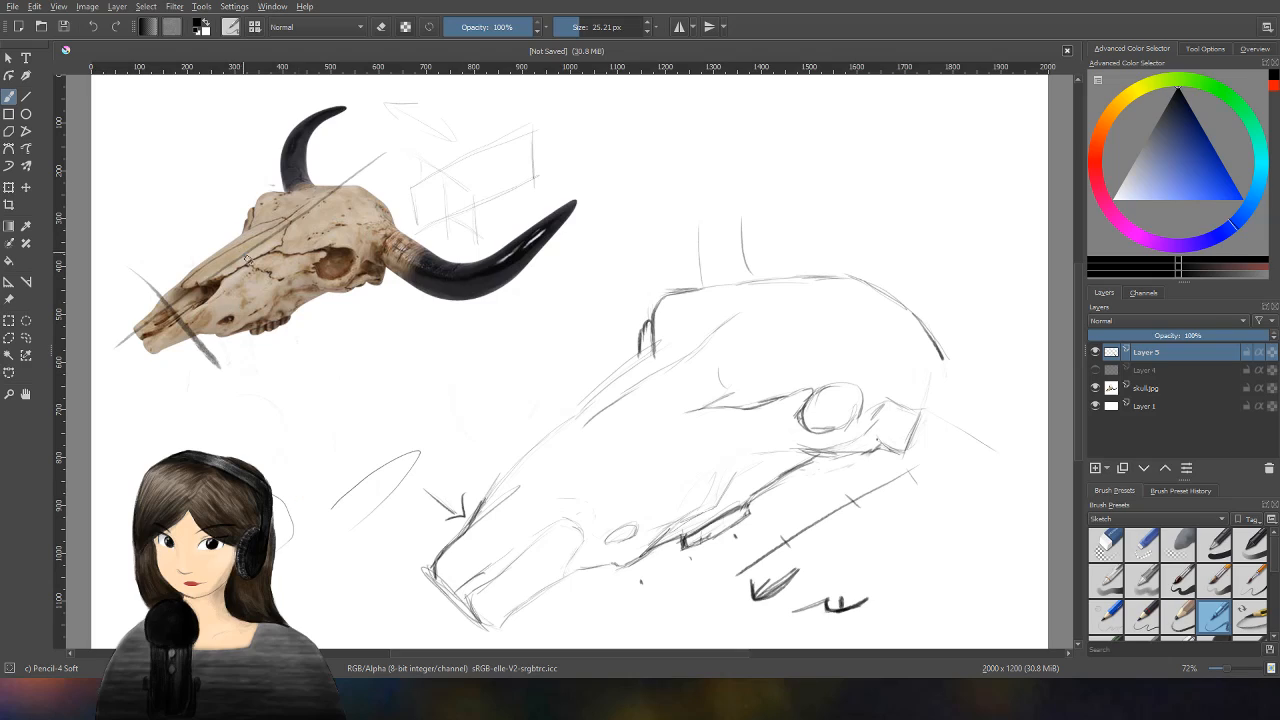
{"action": "left_click_drag", "start_coordinate": [136, 287], "coordinate": [195, 364]}
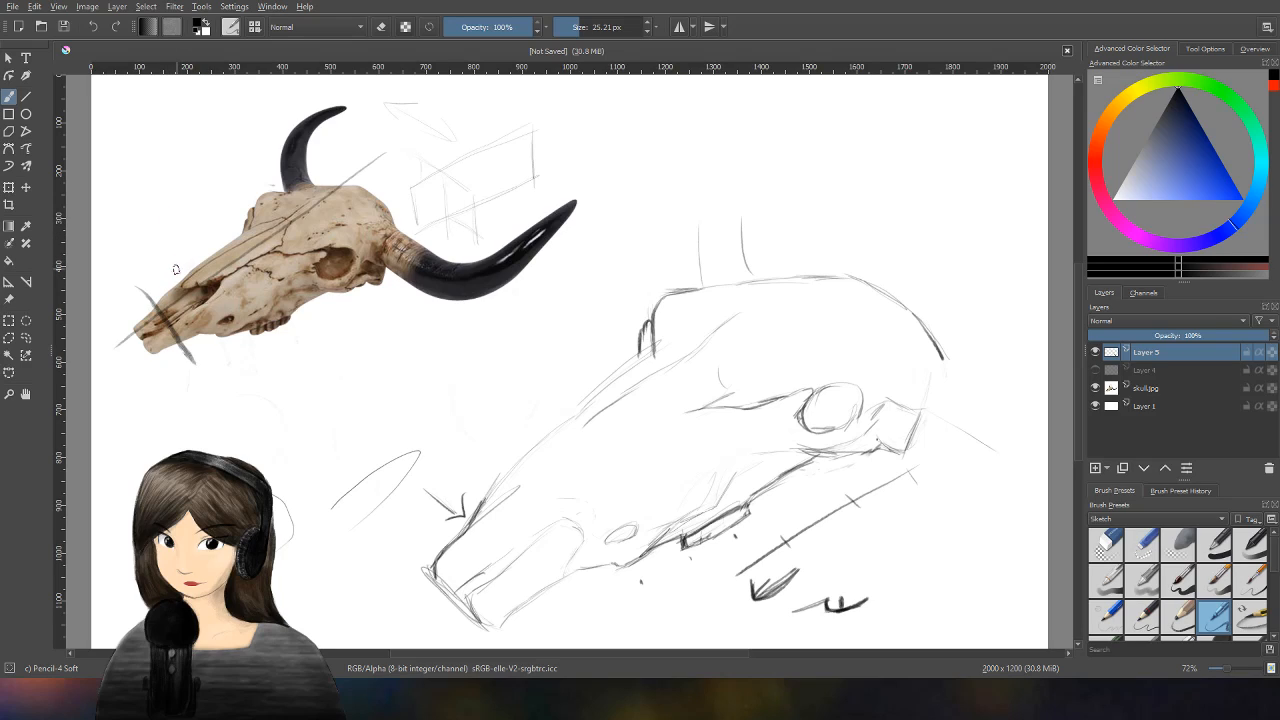
{"action": "key", "text": "ctrl"}
{"action": "key", "text": "ctrl+z"}
{"action": "key", "text": "ctrl+z"}
{"action": "left_click_drag", "start_coordinate": [165, 263], "coordinate": [250, 352]}
{"action": "left_click_drag", "start_coordinate": [196, 238], "coordinate": [298, 326]}
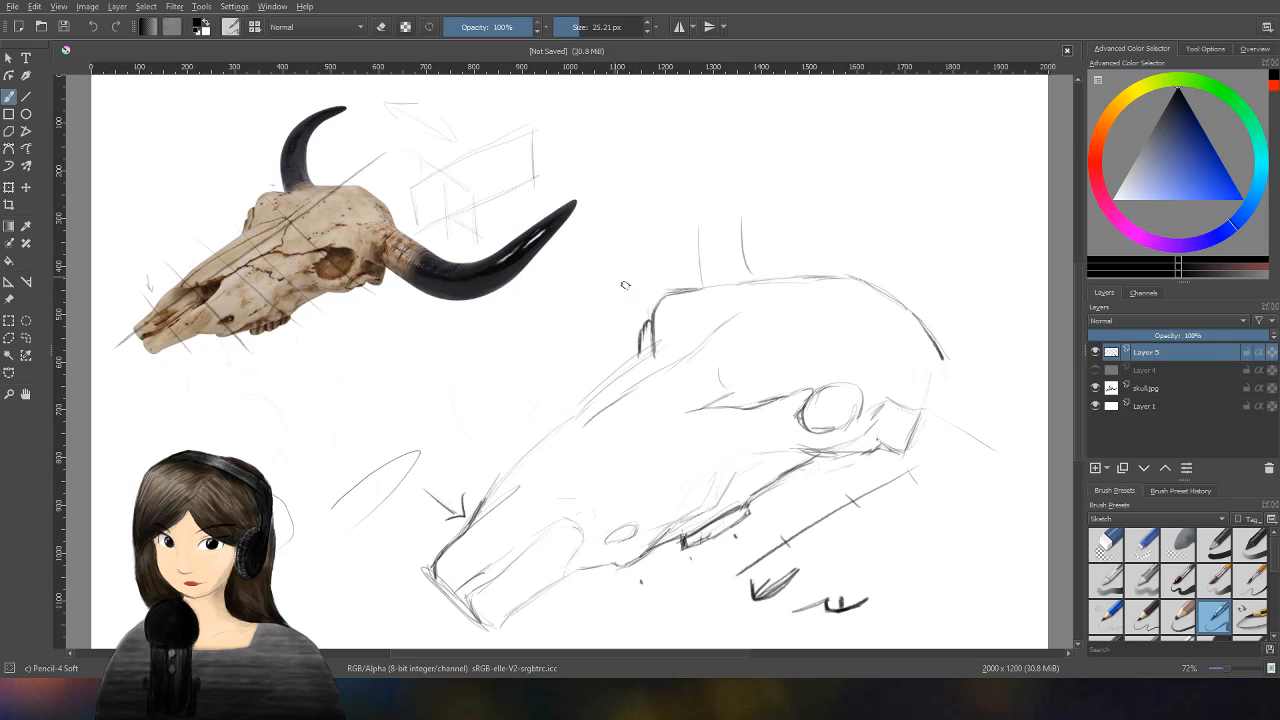
Try a diagonal guide line through the sketch's brow and eye socket, undo it, and draw an arc below the photo's eye area
{"action": "left_click_drag", "start_coordinate": [629, 282], "coordinate": [955, 517]}
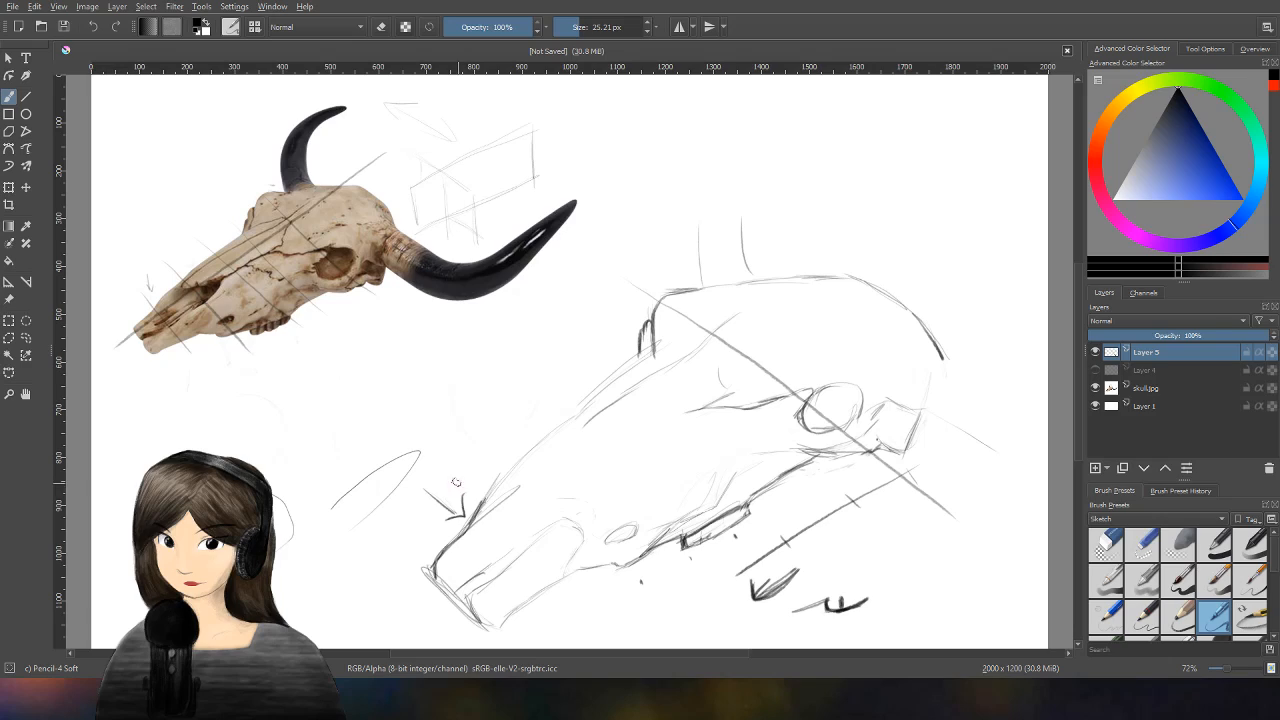
{"action": "key", "text": "ctrl+z"}
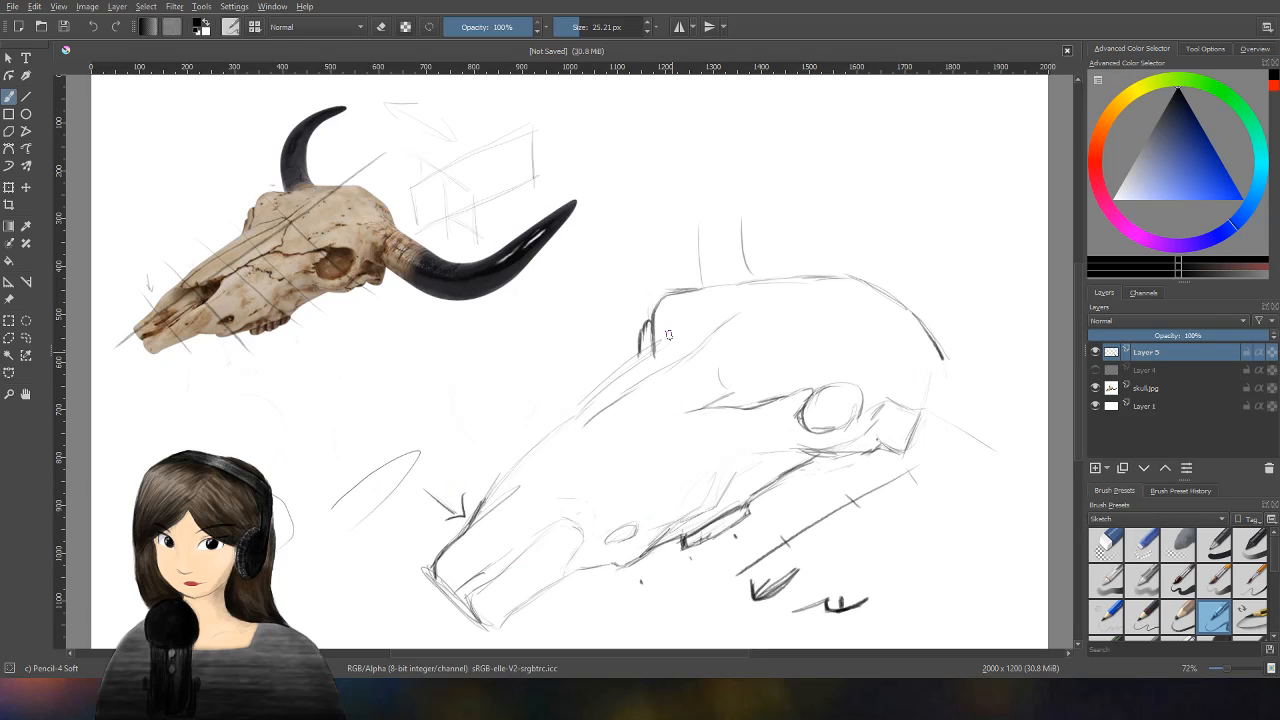
{"action": "key", "text": "ctrl+shift+z"}
{"action": "key", "text": "ctrl+z"}
{"action": "mouse_move", "coordinate": [300, 256]}
{"action": "left_mouse_down"}
{"action": "mouse_move", "coordinate": [404, 300]}
{"action": "mouse_move", "coordinate": [403, 240]}
{"action": "left_mouse_up"}
Select the sketch's eye socket, cheek and rear jaw area with a freehand selection
{"action": "left_click", "coordinate": [26, 320]}
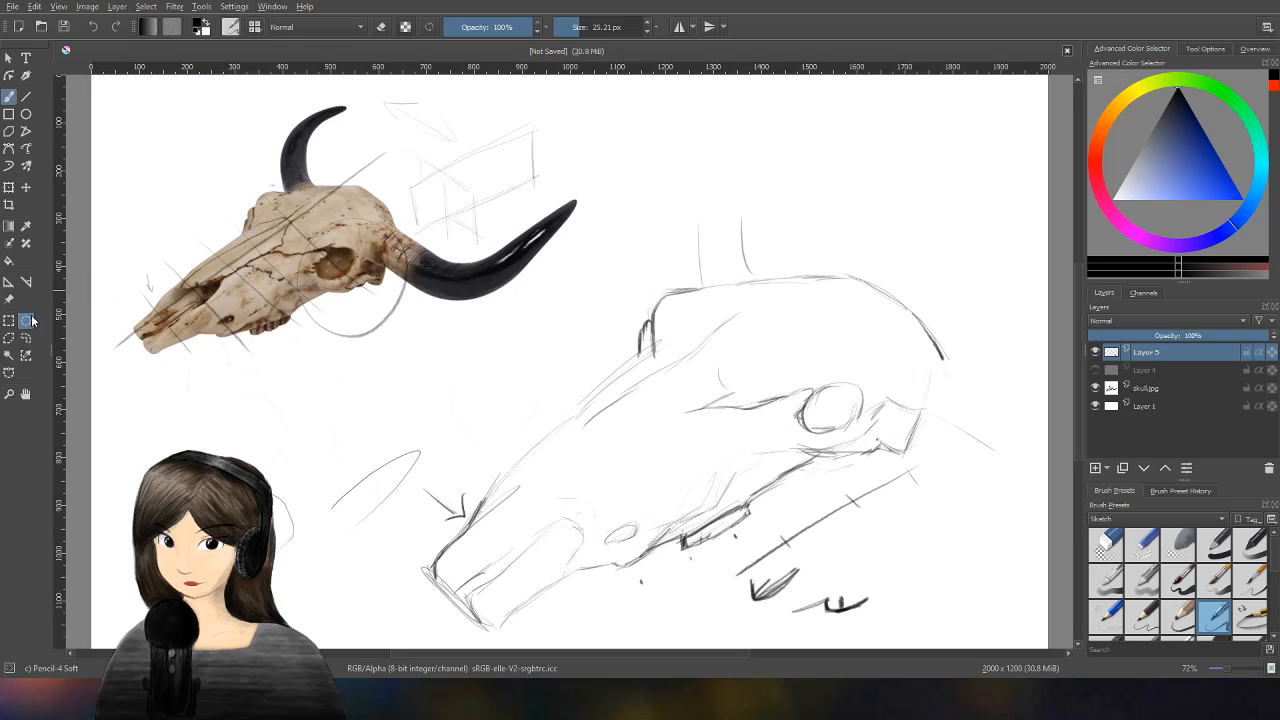
{"action": "left_click", "coordinate": [26, 337]}
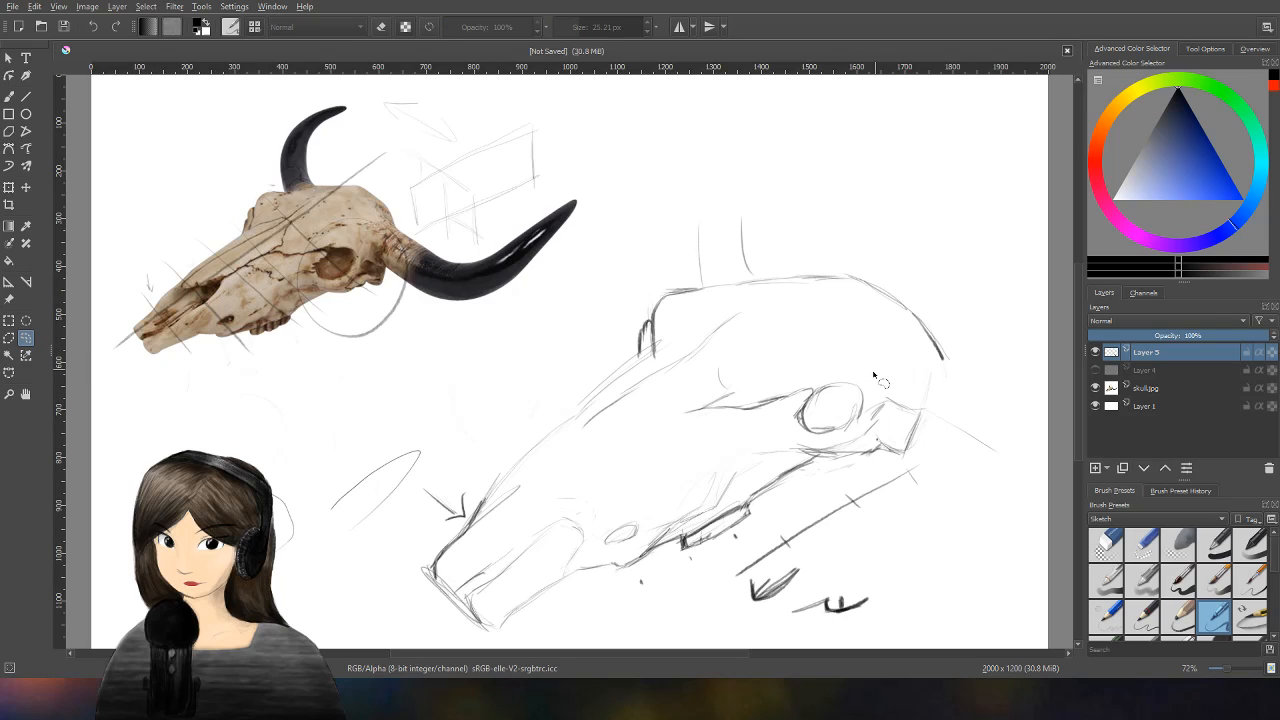
{"action": "mouse_move", "coordinate": [873, 376]}
{"action": "left_mouse_down"}
{"action": "mouse_move", "coordinate": [782, 440]}
{"action": "mouse_move", "coordinate": [866, 334]}
{"action": "left_mouse_up"}
{"action": "key", "text": "ctrl+shift+a"}
{"action": "mouse_move", "coordinate": [900, 354]}
{"action": "left_mouse_down"}
{"action": "mouse_move", "coordinate": [932, 482]}
{"action": "mouse_move", "coordinate": [905, 352]}
{"action": "left_mouse_up"}
Transform the selected eye socket and jaw area to be slightly larger and lower, apply it, and clear the selection
{"action": "left_click", "coordinate": [9, 187]}
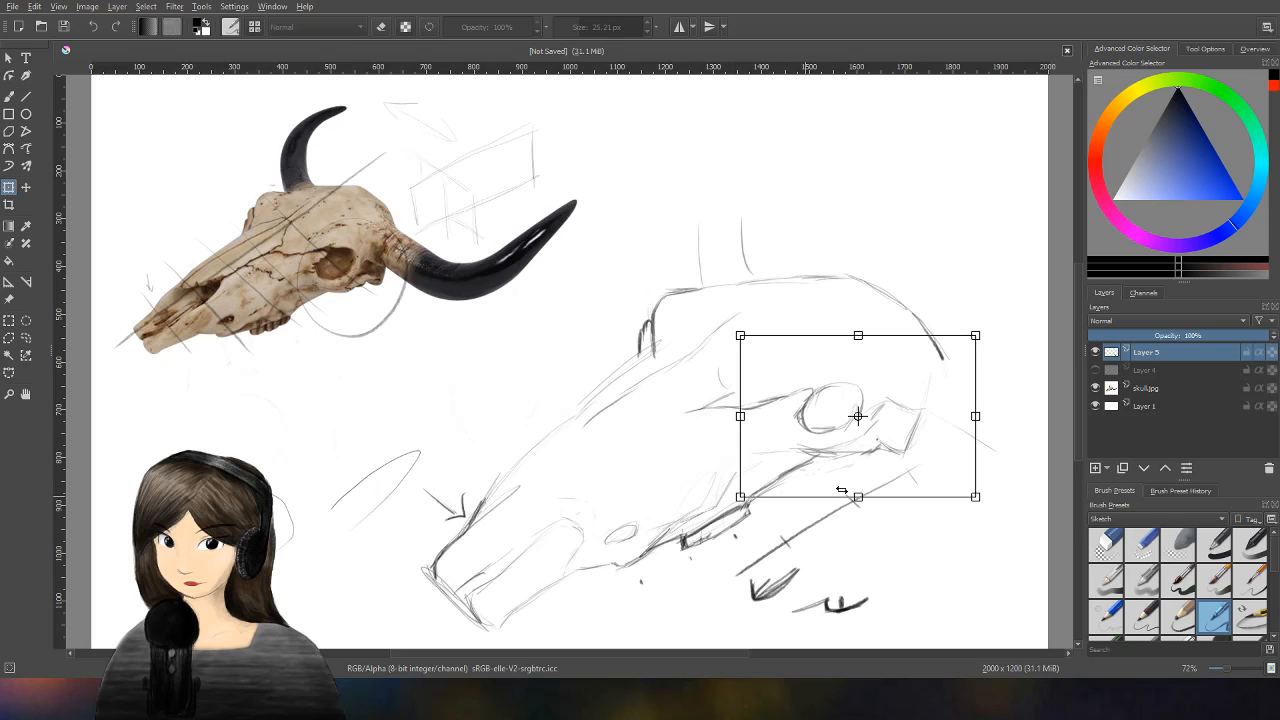
{"action": "left_click_drag", "start_coordinate": [975, 496], "coordinate": [936, 507]}
{"action": "left_click_drag", "start_coordinate": [937, 508], "coordinate": [936, 507]}
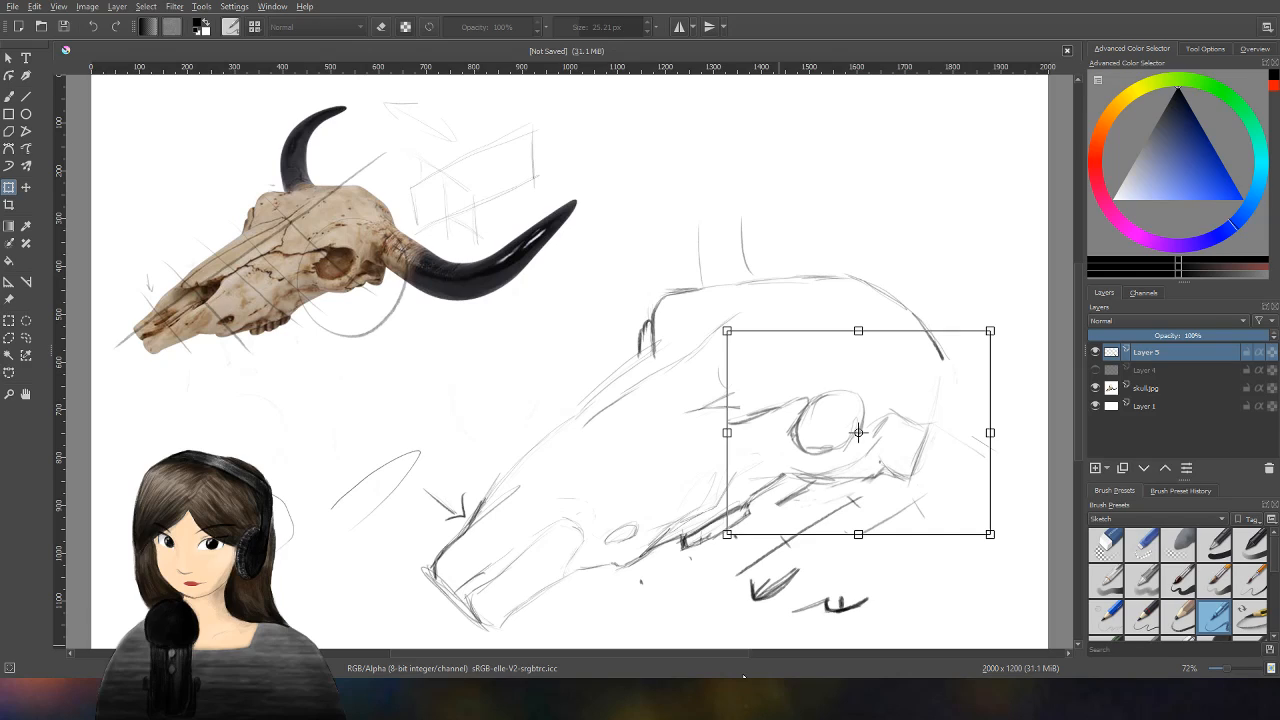
{"action": "key", "text": "Return"}
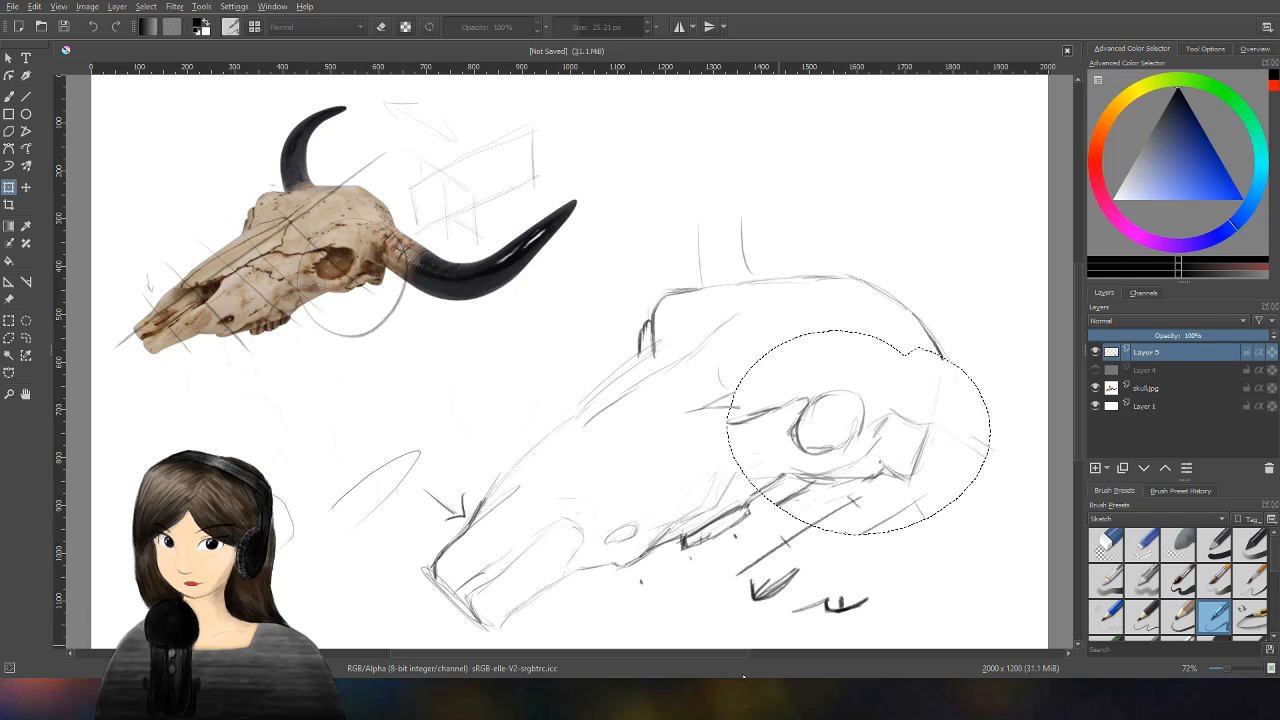
{"action": "left_click", "coordinate": [1001, 375]}
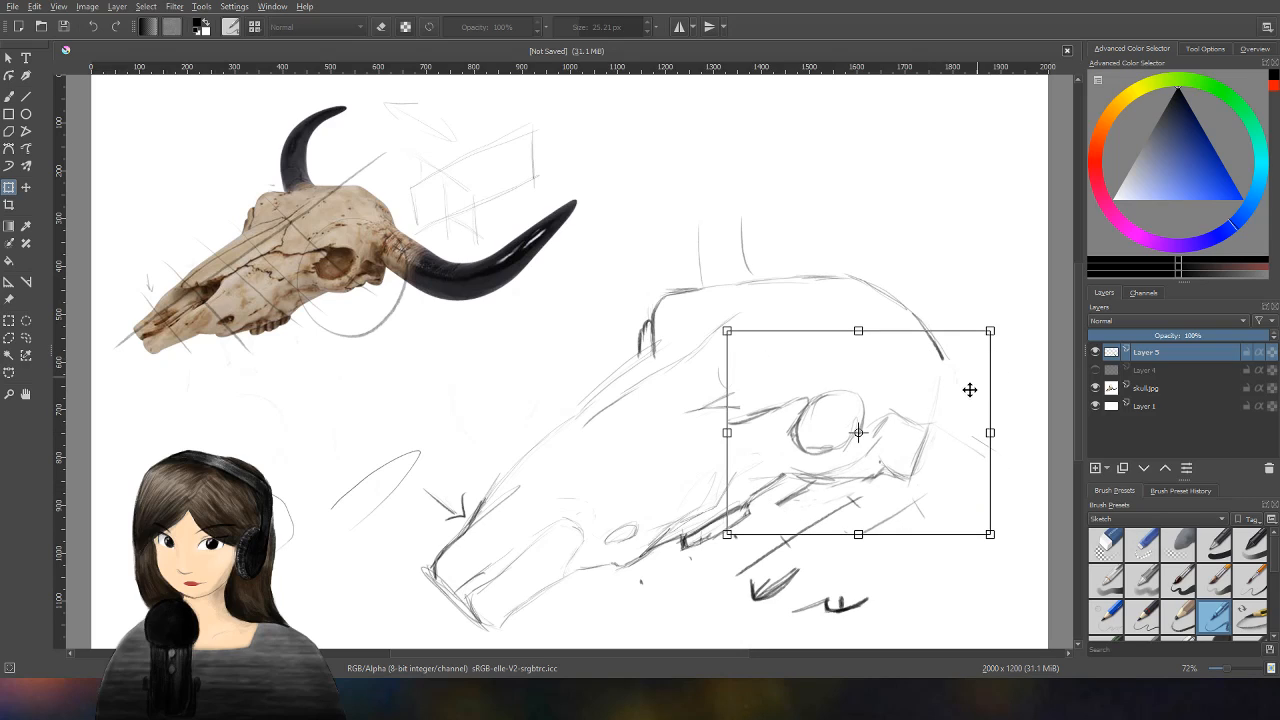
{"action": "key", "text": "Return"}
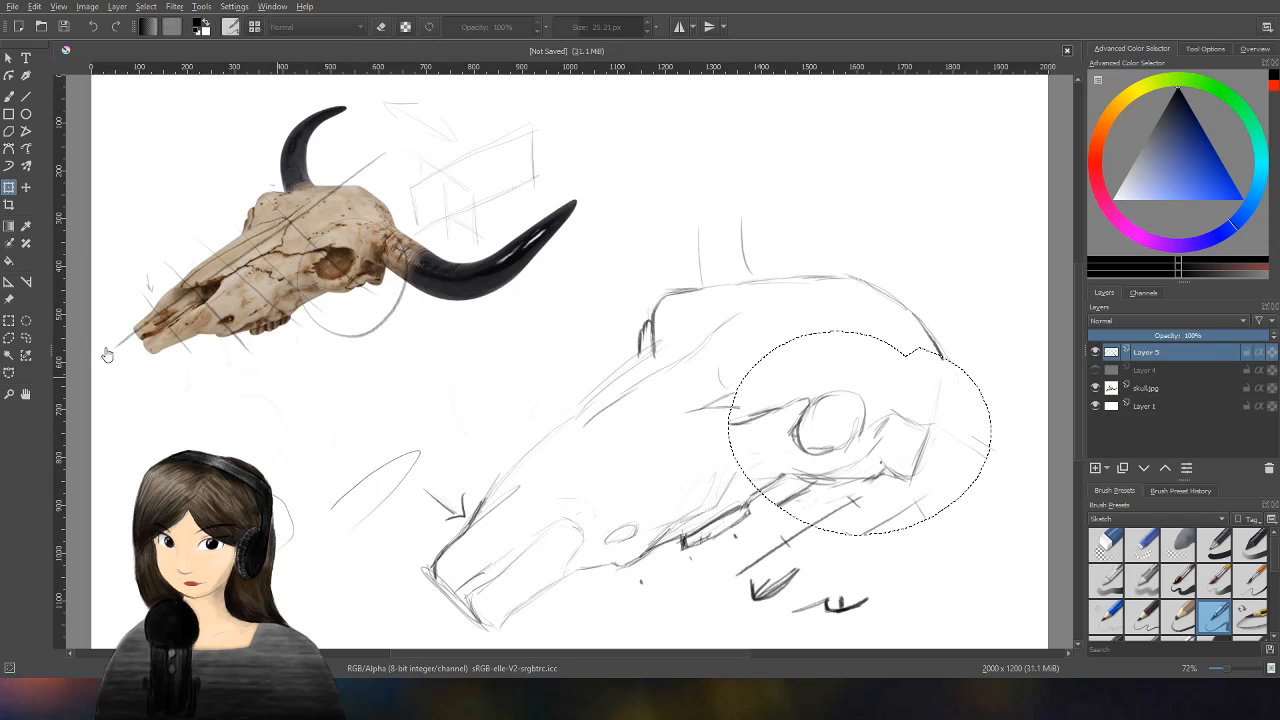
{"action": "left_click", "coordinate": [26, 337]}
{"action": "key", "text": "ctrl+shift+a"}
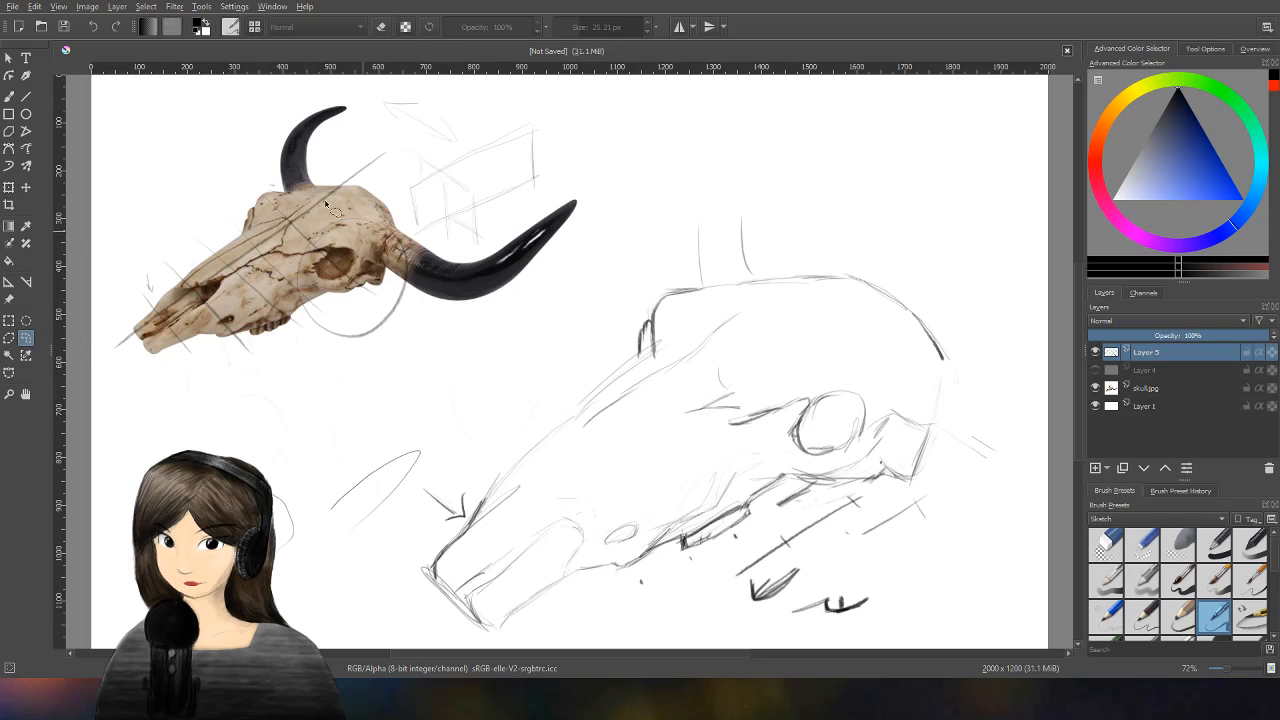
Erase the guide strokes below the sketched jaw and the example marks below the photo, enlarging the eraser to 158.65 px
{"action": "left_click", "coordinate": [381, 27]}
{"action": "left_click", "coordinate": [9, 96]}
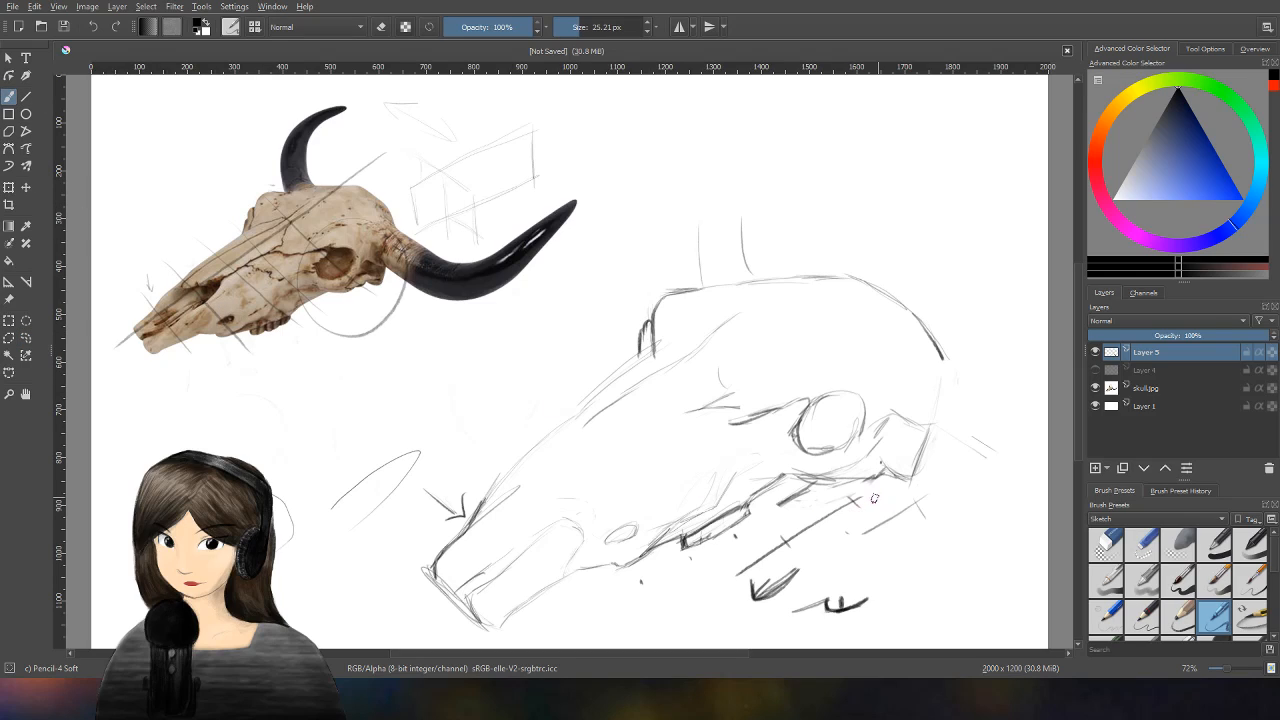
{"action": "key", "text": "e"}
{"action": "mouse_move", "coordinate": [845, 507]}
{"action": "left_mouse_down"}
{"action": "mouse_move", "coordinate": [803, 506]}
{"action": "mouse_move", "coordinate": [860, 474]}
{"action": "mouse_move", "coordinate": [860, 526]}
{"action": "mouse_move", "coordinate": [795, 541]}
{"action": "mouse_move", "coordinate": [752, 608]}
{"action": "mouse_move", "coordinate": [890, 601]}
{"action": "mouse_move", "coordinate": [798, 625]}
{"action": "mouse_move", "coordinate": [831, 602]}
{"action": "mouse_move", "coordinate": [786, 563]}
{"action": "mouse_move", "coordinate": [730, 577]}
{"action": "mouse_move", "coordinate": [817, 524]}
{"action": "mouse_move", "coordinate": [855, 511]}
{"action": "mouse_move", "coordinate": [873, 523]}
{"action": "mouse_move", "coordinate": [936, 499]}
{"action": "mouse_move", "coordinate": [780, 500]}
{"action": "mouse_move", "coordinate": [788, 478]}
{"action": "mouse_move", "coordinate": [795, 508]}
{"action": "left_mouse_up"}
{"action": "left_click", "coordinate": [601, 27]}
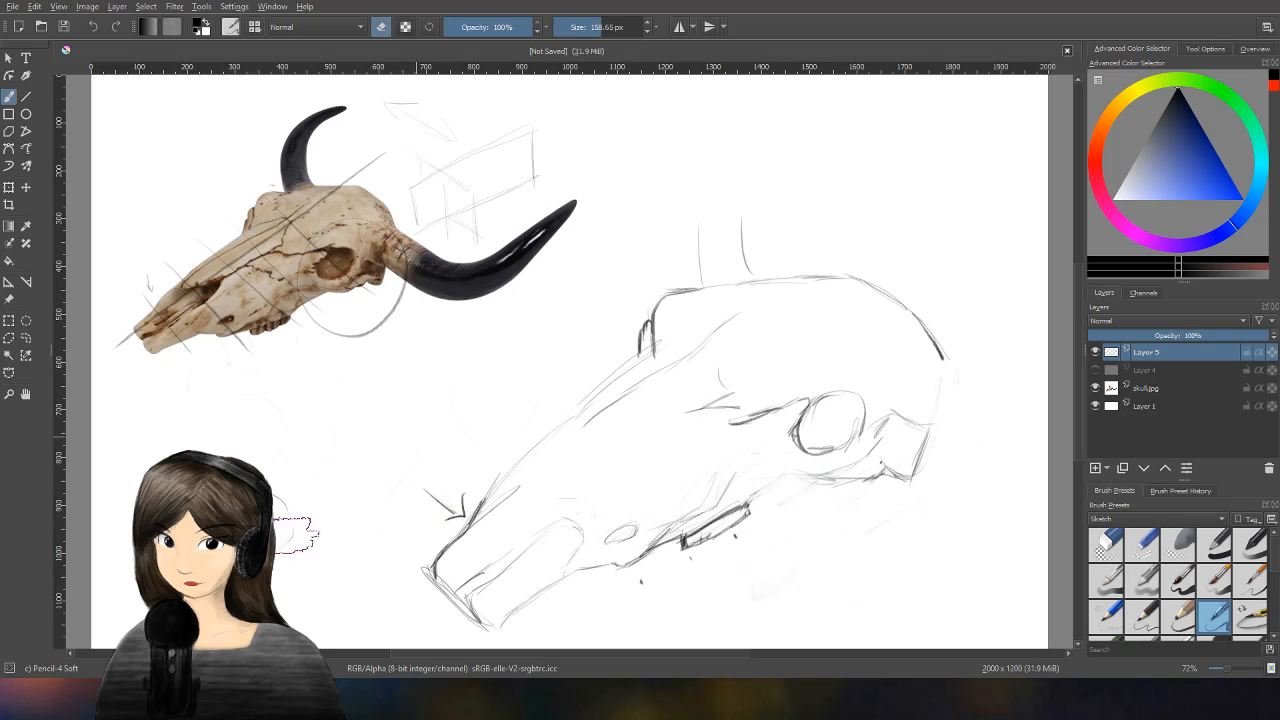
{"action": "left_click_drag", "start_coordinate": [434, 508], "coordinate": [464, 498]}
Redraw the jaw contour between the teeth and cheek with a 4.52 px brush, and erase stray lines near the eye socket at 53.13 px
{"action": "left_click", "coordinate": [380, 27]}
{"action": "left_click_drag", "start_coordinate": [600, 30], "coordinate": [572, 31]}
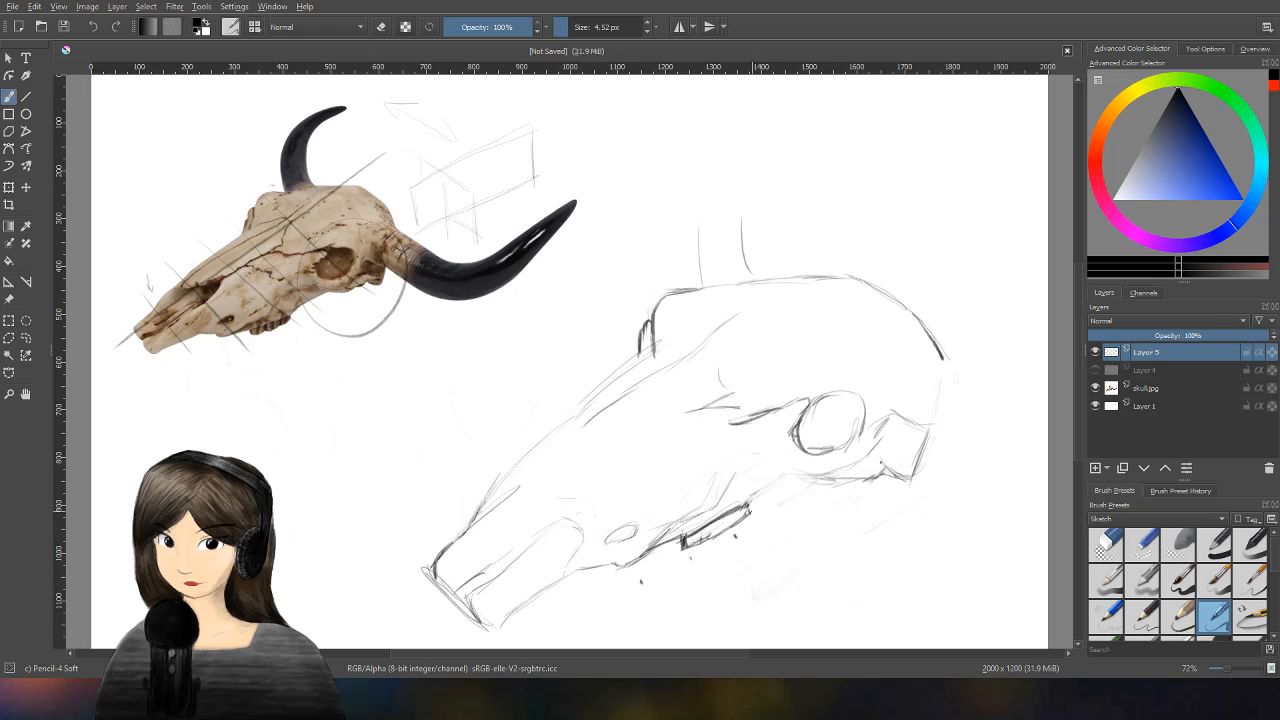
{"action": "mouse_move", "coordinate": [748, 503]}
{"action": "left_mouse_down"}
{"action": "mouse_move", "coordinate": [798, 475]}
{"action": "mouse_move", "coordinate": [842, 476]}
{"action": "left_mouse_up"}
{"action": "left_click", "coordinate": [381, 27]}
{"action": "left_click", "coordinate": [588, 27]}
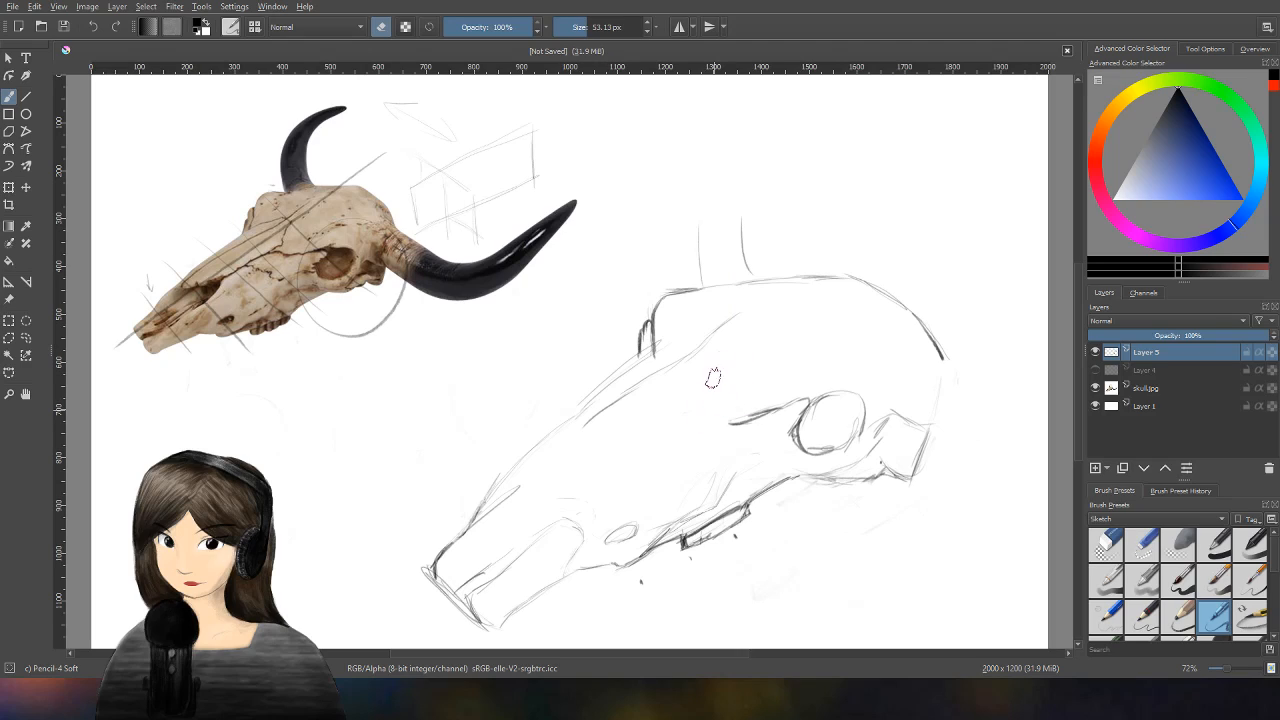
Draw the skull's rear edge down to the jaw with a 7.47 px brush, mark the same edge on the photo, and refine the eye socket
{"action": "left_click", "coordinate": [381, 27]}
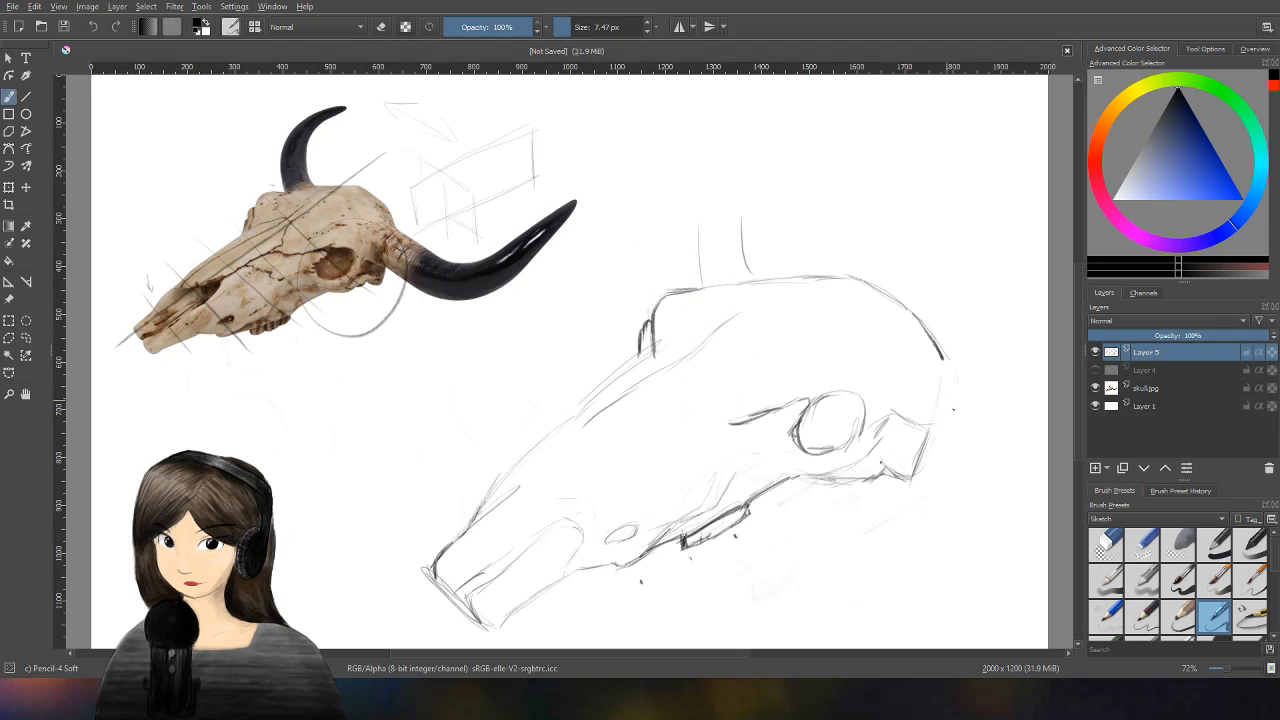
{"action": "left_click_drag", "start_coordinate": [941, 362], "coordinate": [925, 440]}
{"action": "left_click_drag", "start_coordinate": [400, 188], "coordinate": [418, 314]}
{"action": "left_click_drag", "start_coordinate": [420, 214], "coordinate": [395, 326]}
{"action": "left_click_drag", "start_coordinate": [826, 398], "coordinate": [860, 401]}
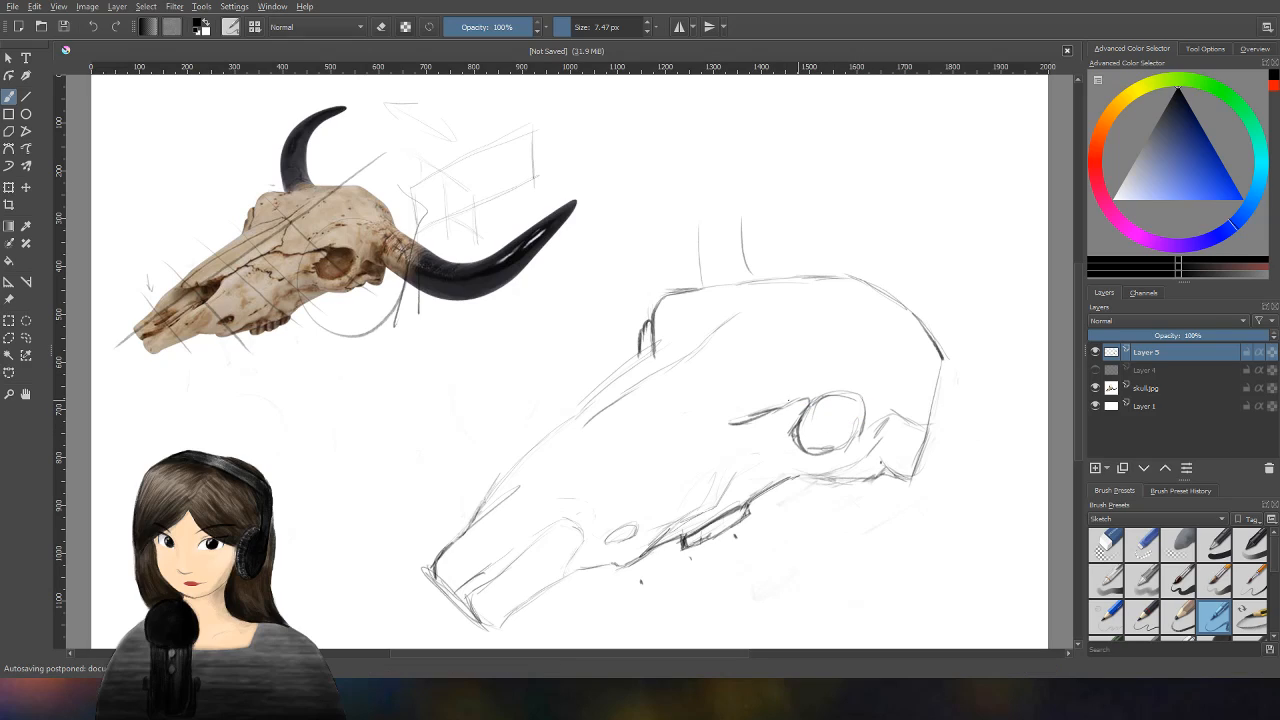
Extend the crease in front of the eye socket and draw the nasal bone's rear and lower edges toward the snout
{"action": "mouse_move", "coordinate": [710, 423]}
{"action": "left_mouse_down"}
{"action": "mouse_move", "coordinate": [746, 418]}
{"action": "mouse_move", "coordinate": [688, 417]}
{"action": "left_mouse_up"}
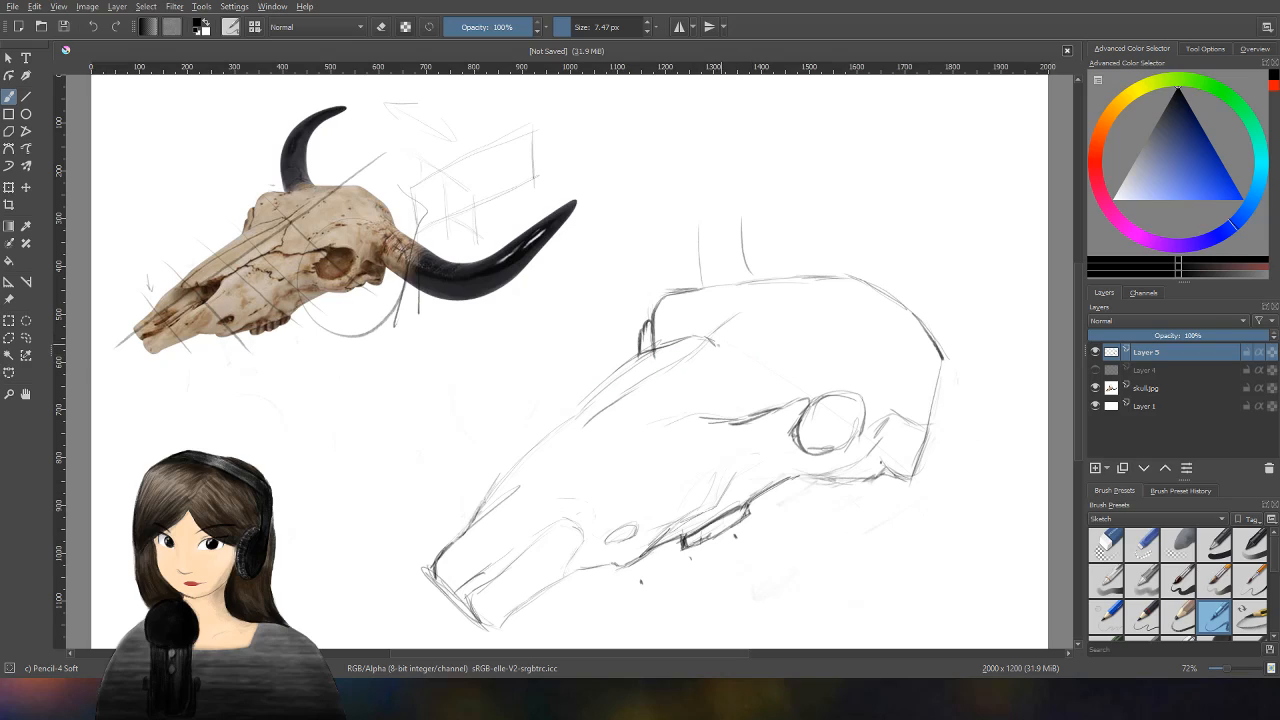
{"action": "mouse_move", "coordinate": [710, 344]}
{"action": "left_mouse_down"}
{"action": "mouse_move", "coordinate": [700, 390]}
{"action": "mouse_move", "coordinate": [654, 426]}
{"action": "mouse_move", "coordinate": [694, 419]}
{"action": "mouse_move", "coordinate": [656, 428]}
{"action": "left_mouse_up"}
{"action": "left_click_drag", "start_coordinate": [690, 404], "coordinate": [668, 420]}
{"action": "left_click_drag", "start_coordinate": [662, 422], "coordinate": [578, 472]}
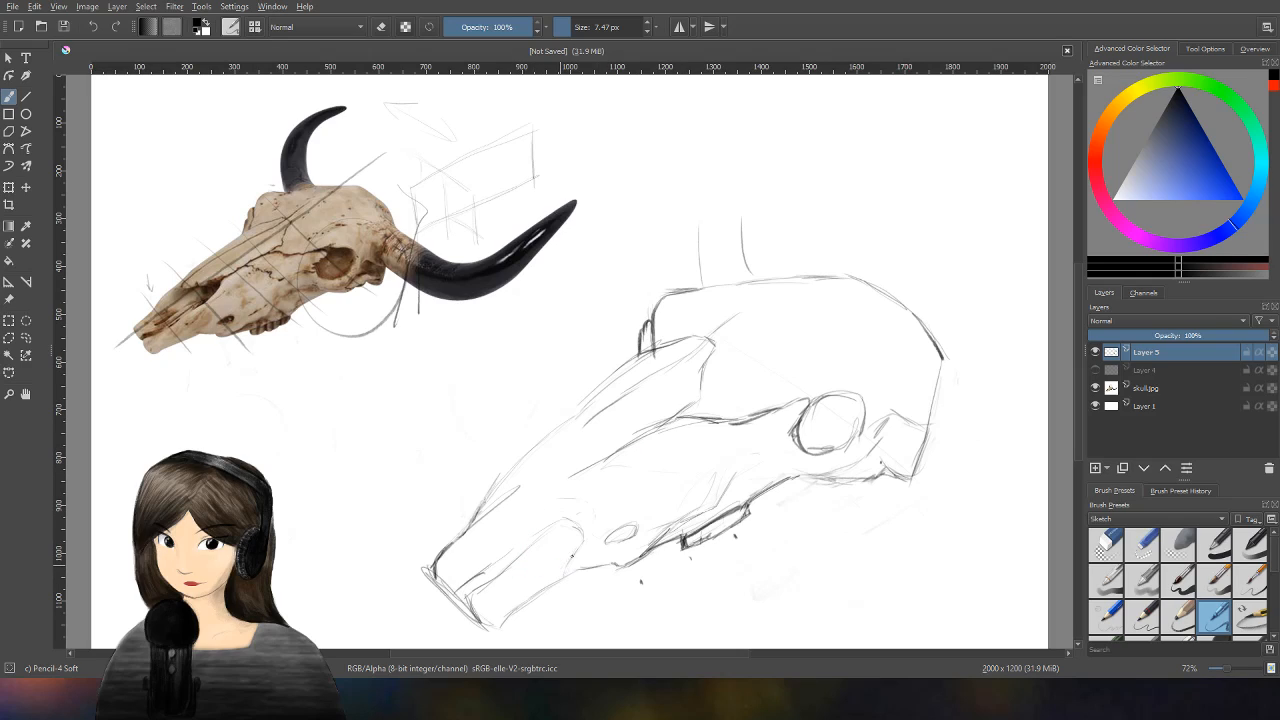
Draw the long upper edge lines of the nasal bone from the brow down to the snout
{"action": "left_click_drag", "start_coordinate": [712, 340], "coordinate": [520, 476]}
{"action": "left_click_drag", "start_coordinate": [642, 352], "coordinate": [482, 504]}
{"action": "left_click_drag", "start_coordinate": [600, 385], "coordinate": [504, 495]}
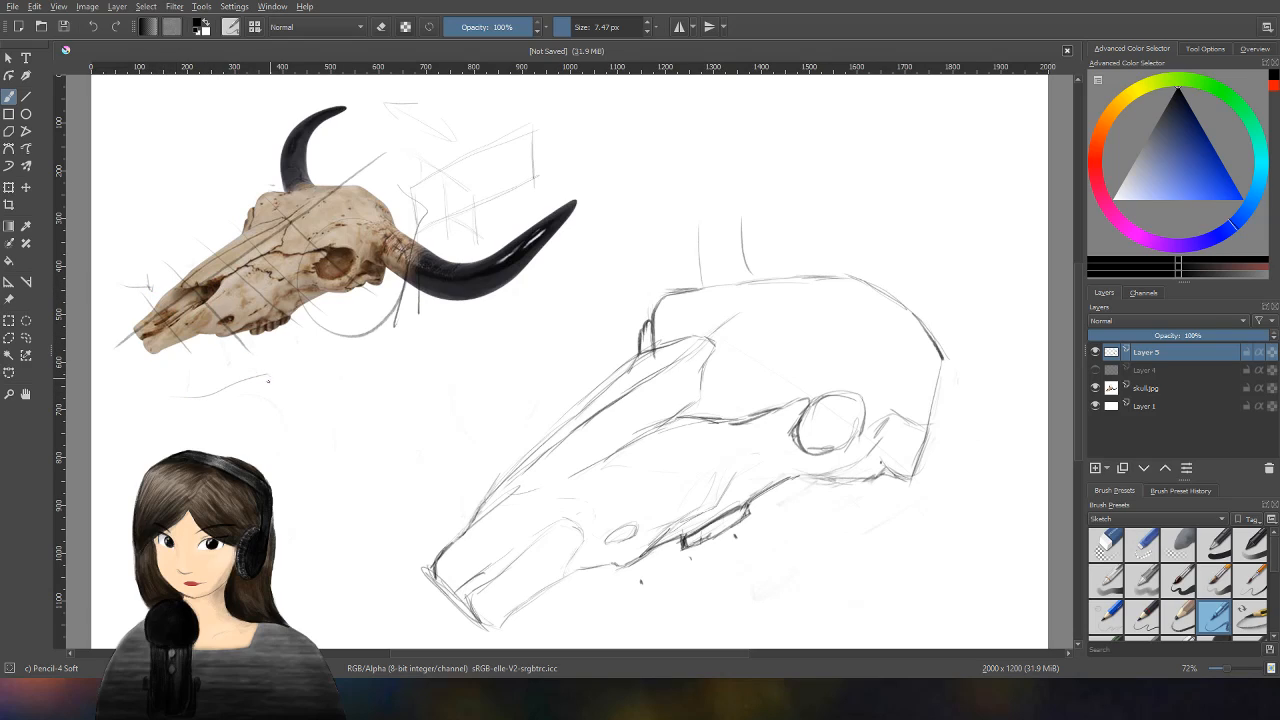
Sketch a shaded example shape with curved guide lines below the photo
{"action": "mouse_move", "coordinate": [172, 397]}
{"action": "left_mouse_down"}
{"action": "mouse_move", "coordinate": [262, 402]}
{"action": "mouse_move", "coordinate": [246, 436]}
{"action": "left_mouse_up"}
{"action": "mouse_move", "coordinate": [250, 382]}
{"action": "left_mouse_down"}
{"action": "mouse_move", "coordinate": [246, 444]}
{"action": "mouse_move", "coordinate": [265, 387]}
{"action": "left_mouse_up"}
{"action": "left_click_drag", "start_coordinate": [246, 444], "coordinate": [129, 522]}
{"action": "left_click_drag", "start_coordinate": [218, 394], "coordinate": [136, 426]}
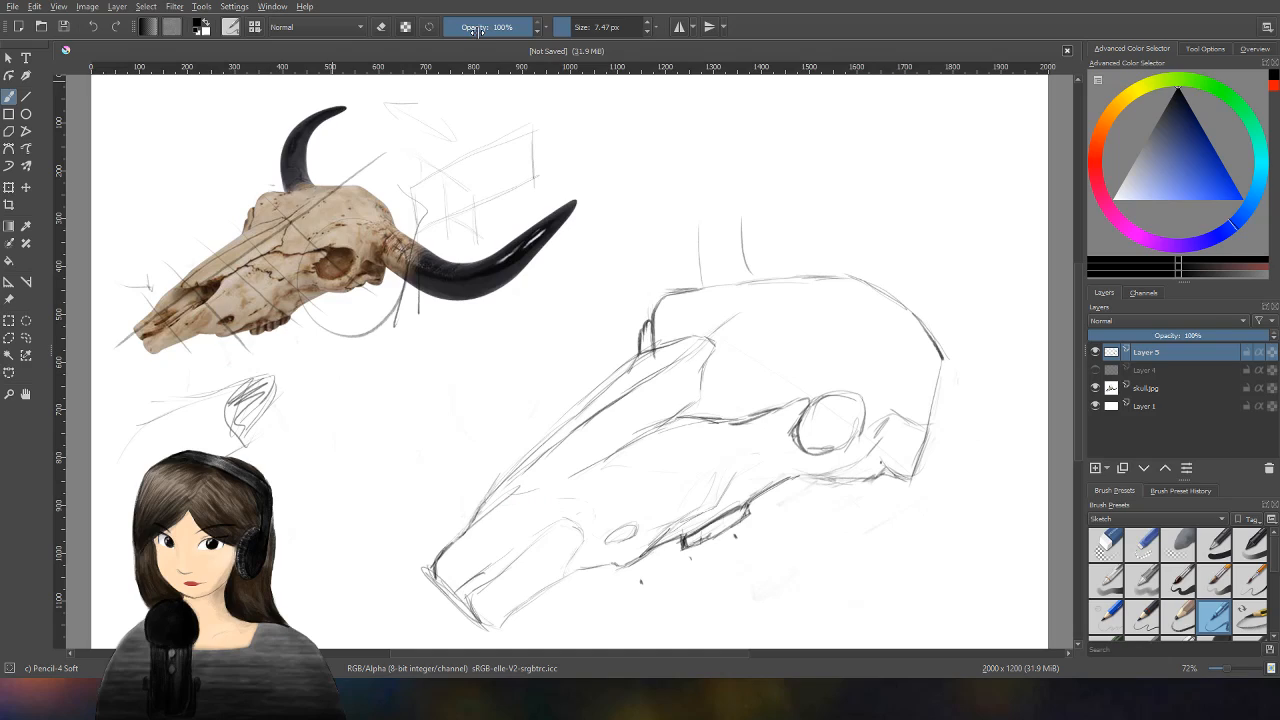
Erase the example shape below the photo, enlarging the eraser to 771.83 px
{"action": "key", "text": "e"}
{"action": "mouse_move", "coordinate": [264, 392]}
{"action": "left_mouse_down"}
{"action": "mouse_move", "coordinate": [240, 414]}
{"action": "mouse_move", "coordinate": [238, 400]}
{"action": "mouse_move", "coordinate": [215, 443]}
{"action": "left_mouse_up"}
{"action": "left_click", "coordinate": [635, 27]}
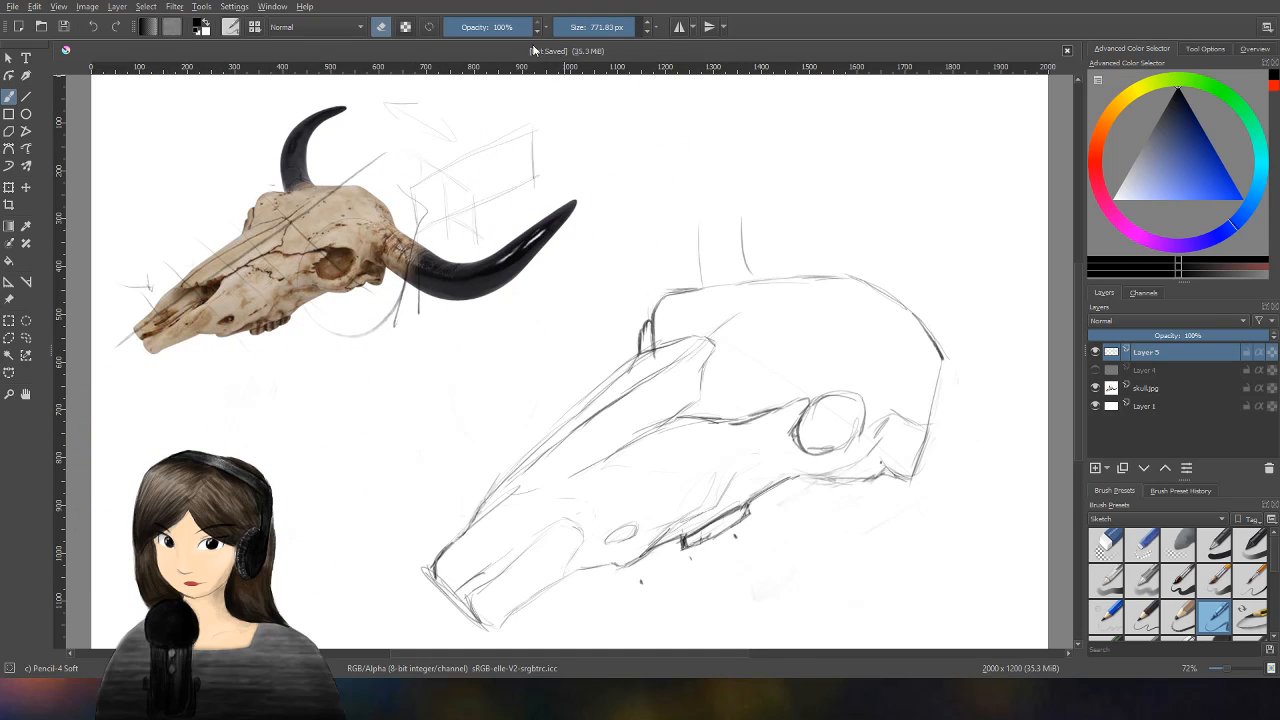
{"action": "left_click", "coordinate": [563, 27]}
{"action": "key", "text": "e"}
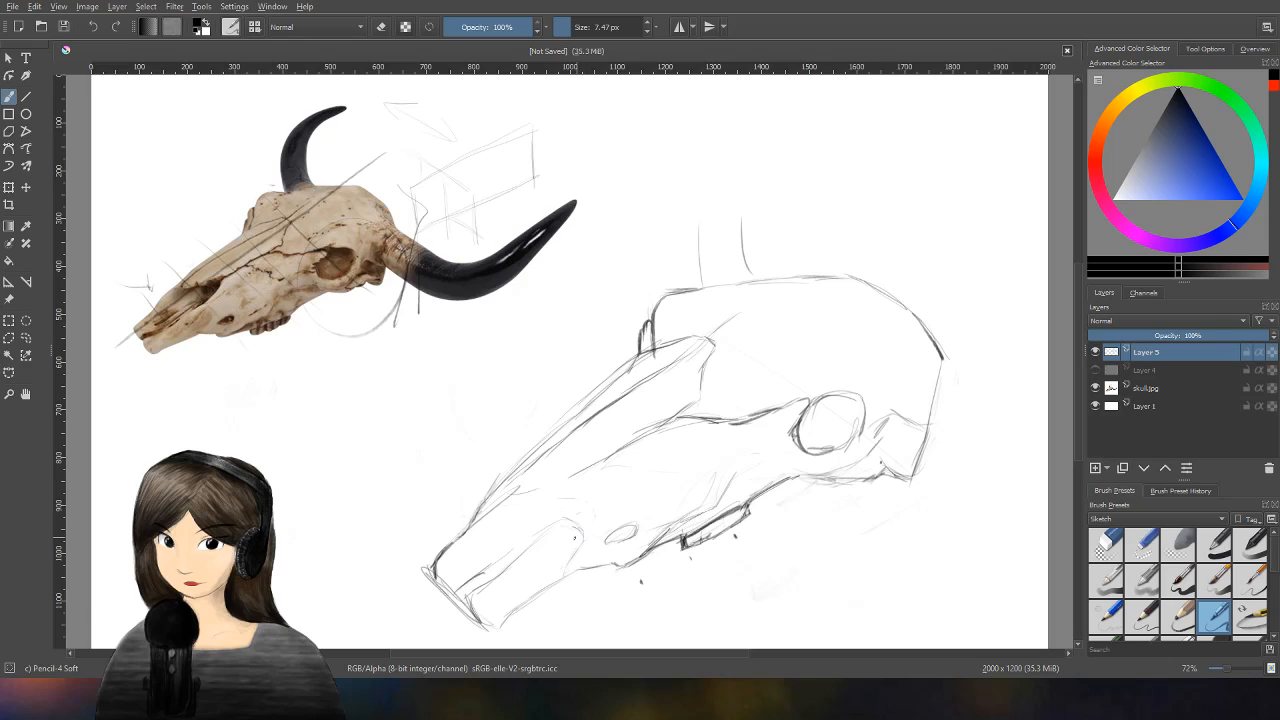
Draw the nasal opening's upper edge on the sketch, and mark the photo's snout with an arrow and an outlined example of the opening
{"action": "left_click_drag", "start_coordinate": [509, 493], "coordinate": [604, 468]}
{"action": "left_click_drag", "start_coordinate": [607, 472], "coordinate": [612, 506]}
{"action": "mouse_move", "coordinate": [167, 378]}
{"action": "left_mouse_down"}
{"action": "mouse_move", "coordinate": [177, 357]}
{"action": "mouse_move", "coordinate": [207, 391]}
{"action": "mouse_move", "coordinate": [171, 436]}
{"action": "mouse_move", "coordinate": [146, 440]}
{"action": "mouse_move", "coordinate": [168, 457]}
{"action": "left_mouse_up"}
{"action": "left_click_drag", "start_coordinate": [180, 408], "coordinate": [176, 437]}
{"action": "left_click_drag", "start_coordinate": [170, 382], "coordinate": [172, 399]}
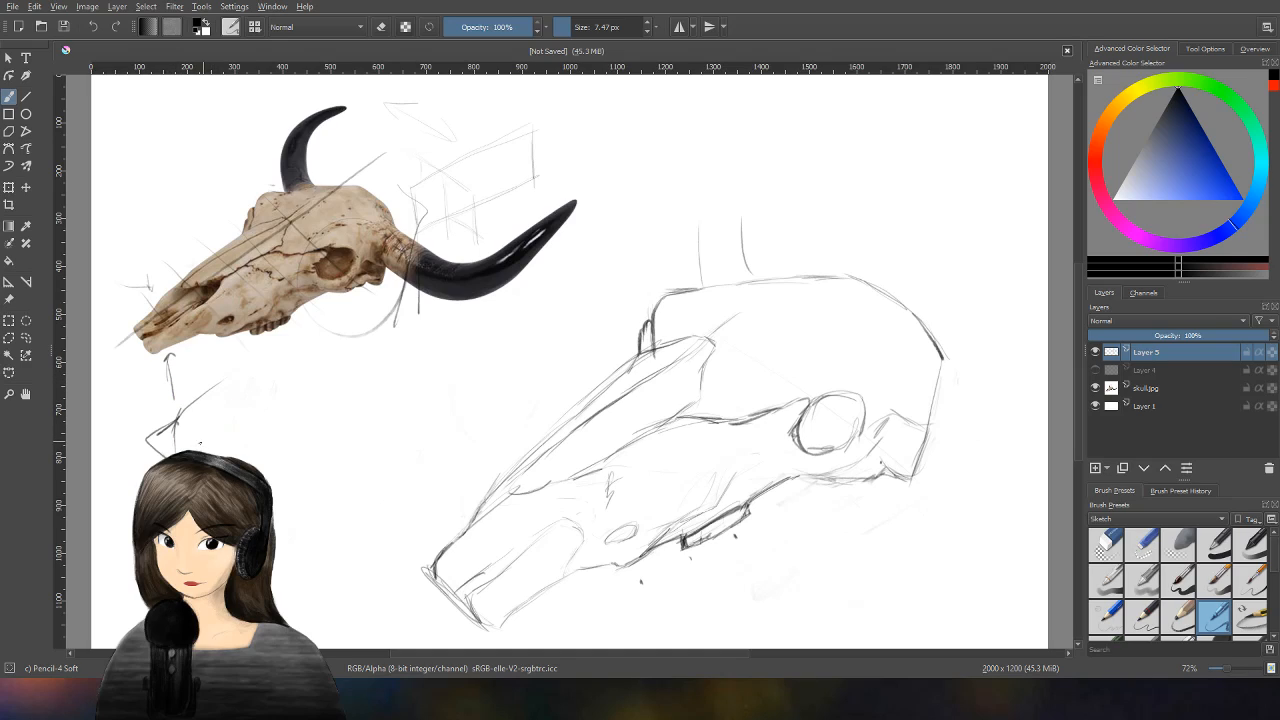
{"action": "left_click_drag", "start_coordinate": [208, 440], "coordinate": [232, 432]}
{"action": "mouse_move", "coordinate": [258, 372]}
{"action": "left_mouse_down"}
{"action": "mouse_move", "coordinate": [235, 425]}
{"action": "mouse_move", "coordinate": [228, 382]}
{"action": "mouse_move", "coordinate": [180, 406]}
{"action": "left_mouse_up"}
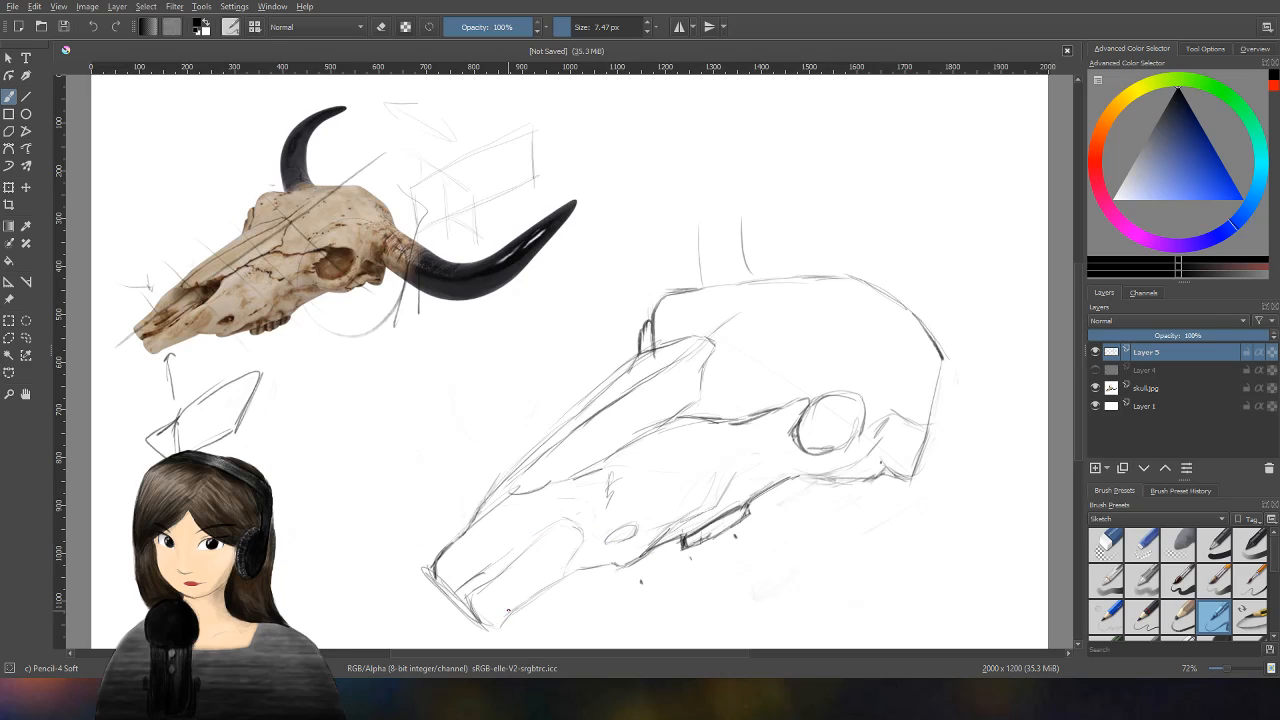
Outline and hatch the nasal opening, and redraw the curved lower side of the snout tip
{"action": "left_click_drag", "start_coordinate": [505, 618], "coordinate": [495, 629]}
{"action": "mouse_move", "coordinate": [518, 557]}
{"action": "left_mouse_down"}
{"action": "mouse_move", "coordinate": [487, 602]}
{"action": "mouse_move", "coordinate": [474, 580]}
{"action": "mouse_move", "coordinate": [488, 574]}
{"action": "mouse_move", "coordinate": [472, 610]}
{"action": "mouse_move", "coordinate": [488, 622]}
{"action": "left_mouse_up"}
{"action": "mouse_move", "coordinate": [602, 474]}
{"action": "left_mouse_down"}
{"action": "mouse_move", "coordinate": [574, 520]}
{"action": "mouse_move", "coordinate": [540, 536]}
{"action": "left_mouse_up"}
{"action": "mouse_move", "coordinate": [598, 466]}
{"action": "left_mouse_down"}
{"action": "mouse_move", "coordinate": [542, 518]}
{"action": "mouse_move", "coordinate": [546, 530]}
{"action": "left_mouse_up"}
{"action": "mouse_move", "coordinate": [584, 474]}
{"action": "left_mouse_down"}
{"action": "mouse_move", "coordinate": [548, 516]}
{"action": "mouse_move", "coordinate": [558, 490]}
{"action": "mouse_move", "coordinate": [582, 482]}
{"action": "left_mouse_up"}
{"action": "left_click_drag", "start_coordinate": [588, 480], "coordinate": [542, 490]}
{"action": "mouse_move", "coordinate": [554, 486]}
{"action": "left_mouse_down"}
{"action": "mouse_move", "coordinate": [492, 502]}
{"action": "mouse_move", "coordinate": [498, 514]}
{"action": "mouse_move", "coordinate": [512, 506]}
{"action": "mouse_move", "coordinate": [494, 506]}
{"action": "mouse_move", "coordinate": [510, 522]}
{"action": "mouse_move", "coordinate": [464, 530]}
{"action": "mouse_move", "coordinate": [458, 566]}
{"action": "left_mouse_up"}
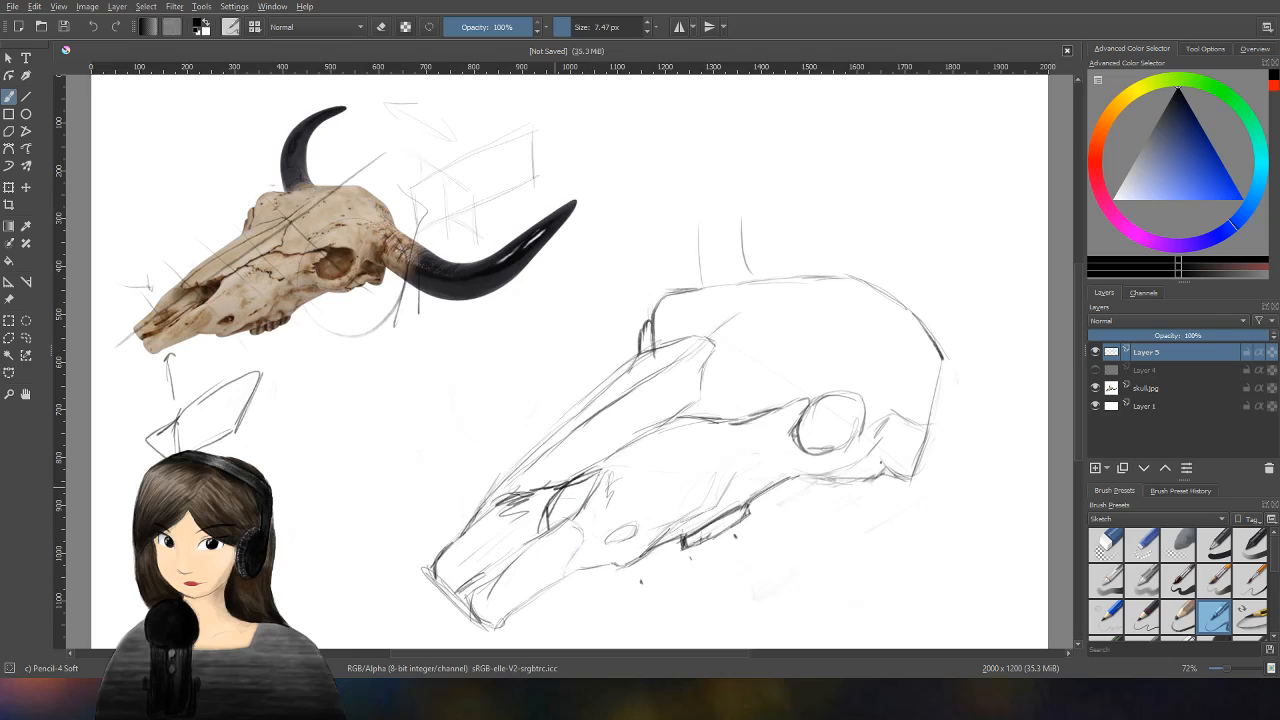
Darken the snout's inner, lower and front edges and the contour above the nasal opening
{"action": "left_click_drag", "start_coordinate": [578, 513], "coordinate": [520, 550]}
{"action": "mouse_move", "coordinate": [604, 566]}
{"action": "left_mouse_down"}
{"action": "mouse_move", "coordinate": [572, 570]}
{"action": "mouse_move", "coordinate": [527, 607]}
{"action": "left_mouse_up"}
{"action": "left_click_drag", "start_coordinate": [472, 526], "coordinate": [428, 573]}
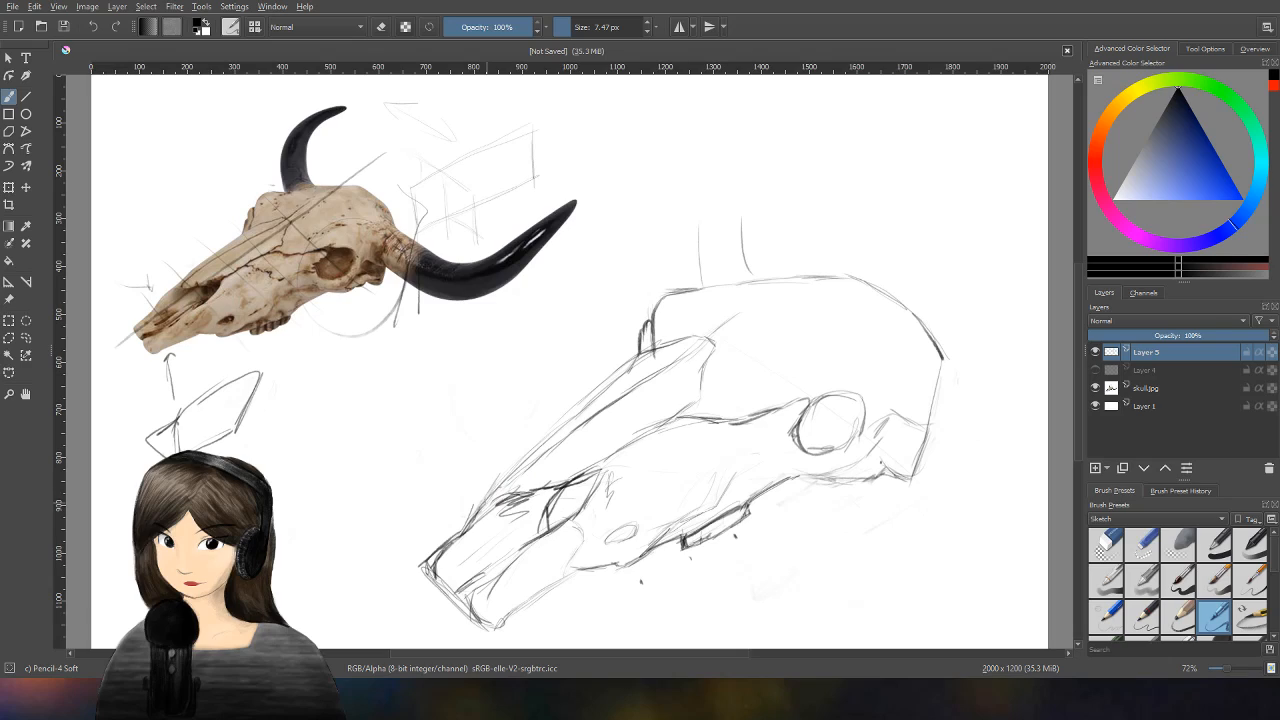
{"action": "mouse_move", "coordinate": [514, 478]}
{"action": "left_mouse_down"}
{"action": "mouse_move", "coordinate": [539, 451]}
{"action": "mouse_move", "coordinate": [490, 497]}
{"action": "left_mouse_up"}
Mark the far brow on the photo with an arrow, and darken the matching protrusion on the sketch
{"action": "left_click_drag", "start_coordinate": [215, 169], "coordinate": [235, 198]}
{"action": "left_click_drag", "start_coordinate": [669, 297], "coordinate": [648, 322]}
{"action": "left_click_drag", "start_coordinate": [637, 345], "coordinate": [631, 363]}
{"action": "left_click_drag", "start_coordinate": [631, 365], "coordinate": [673, 343]}
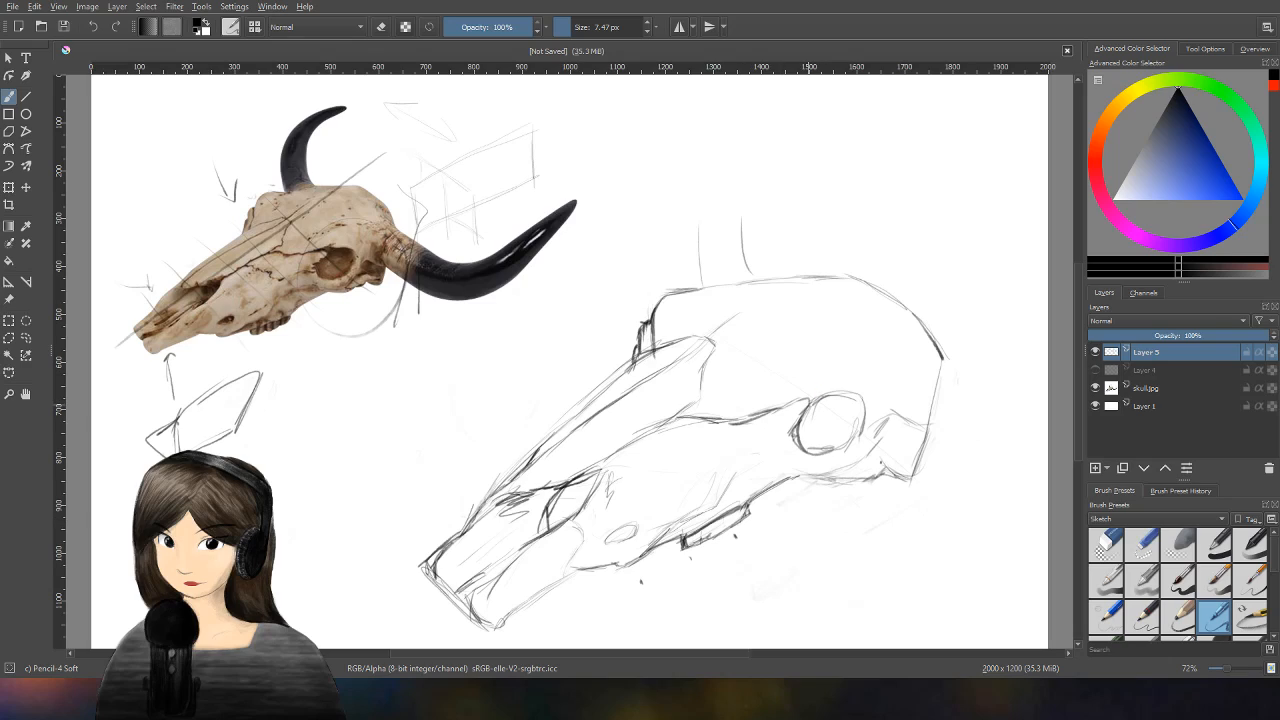
Darken the upper edge leading into the eye socket, and draw a jagged crack across the cheek
{"action": "left_click_drag", "start_coordinate": [830, 399], "coordinate": [716, 424]}
{"action": "left_click_drag", "start_coordinate": [656, 443], "coordinate": [690, 457]}
{"action": "left_click_drag", "start_coordinate": [684, 458], "coordinate": [728, 472]}
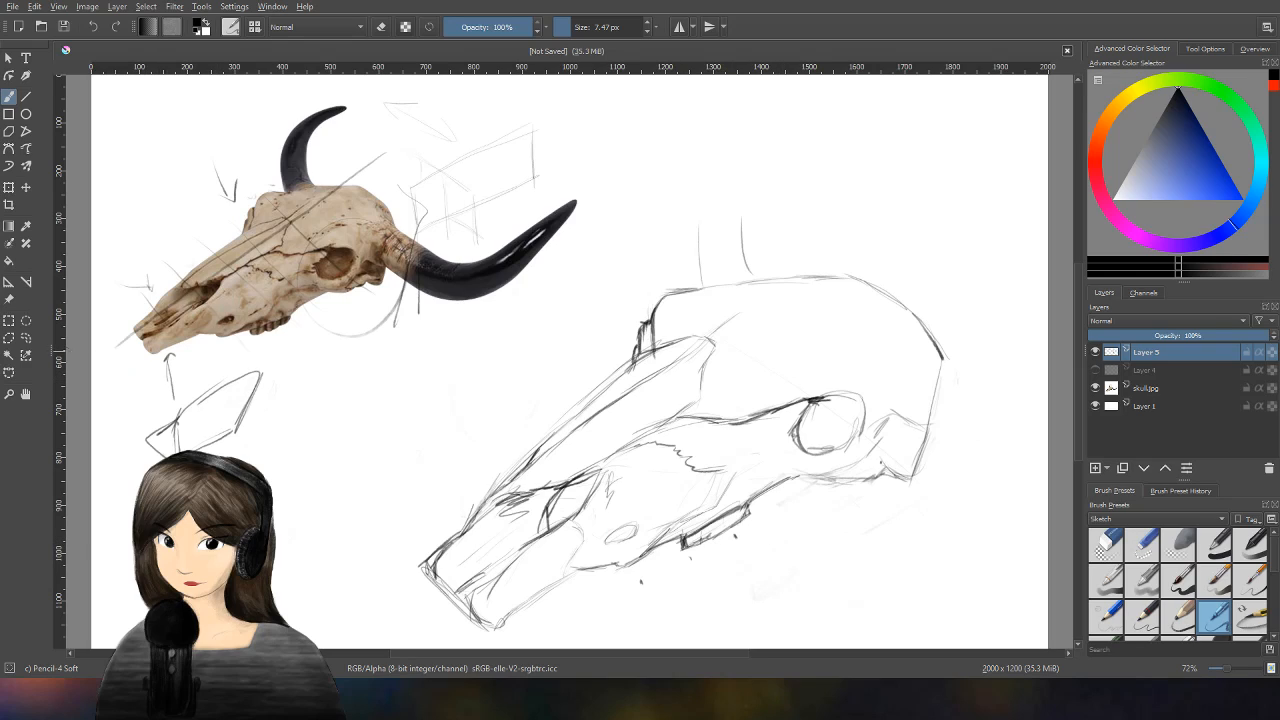
Select the teeth and lower jaw edge with a freehand selection, rotate them slightly with Transform, and apply
{"action": "left_click", "coordinate": [9, 320]}
{"action": "left_click", "coordinate": [26, 338]}
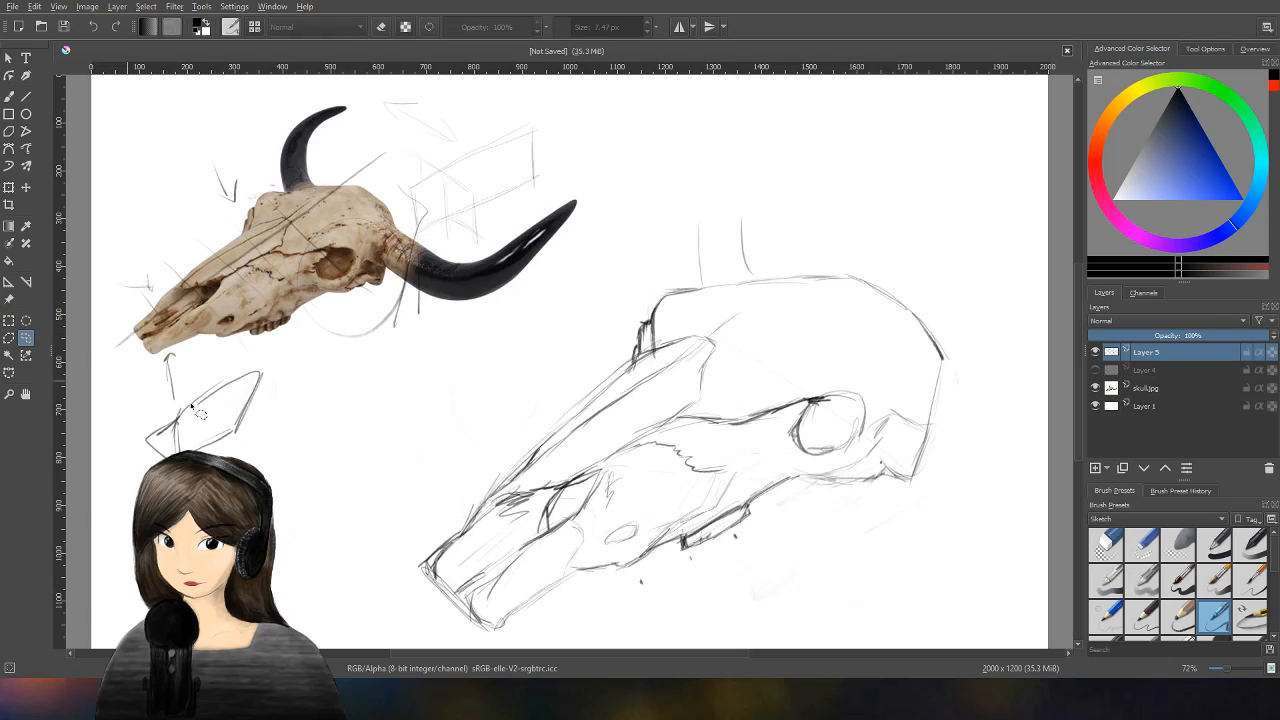
{"action": "mouse_move", "coordinate": [878, 461]}
{"action": "left_mouse_down"}
{"action": "mouse_move", "coordinate": [752, 476]}
{"action": "mouse_move", "coordinate": [661, 557]}
{"action": "mouse_move", "coordinate": [818, 550]}
{"action": "mouse_move", "coordinate": [932, 494]}
{"action": "mouse_move", "coordinate": [878, 461]}
{"action": "left_mouse_up"}
{"action": "left_click", "coordinate": [9, 188]}
{"action": "mouse_move", "coordinate": [934, 582]}
{"action": "left_mouse_down"}
{"action": "mouse_move", "coordinate": [944, 604]}
{"action": "mouse_move", "coordinate": [966, 594]}
{"action": "mouse_move", "coordinate": [920, 591]}
{"action": "left_mouse_up"}
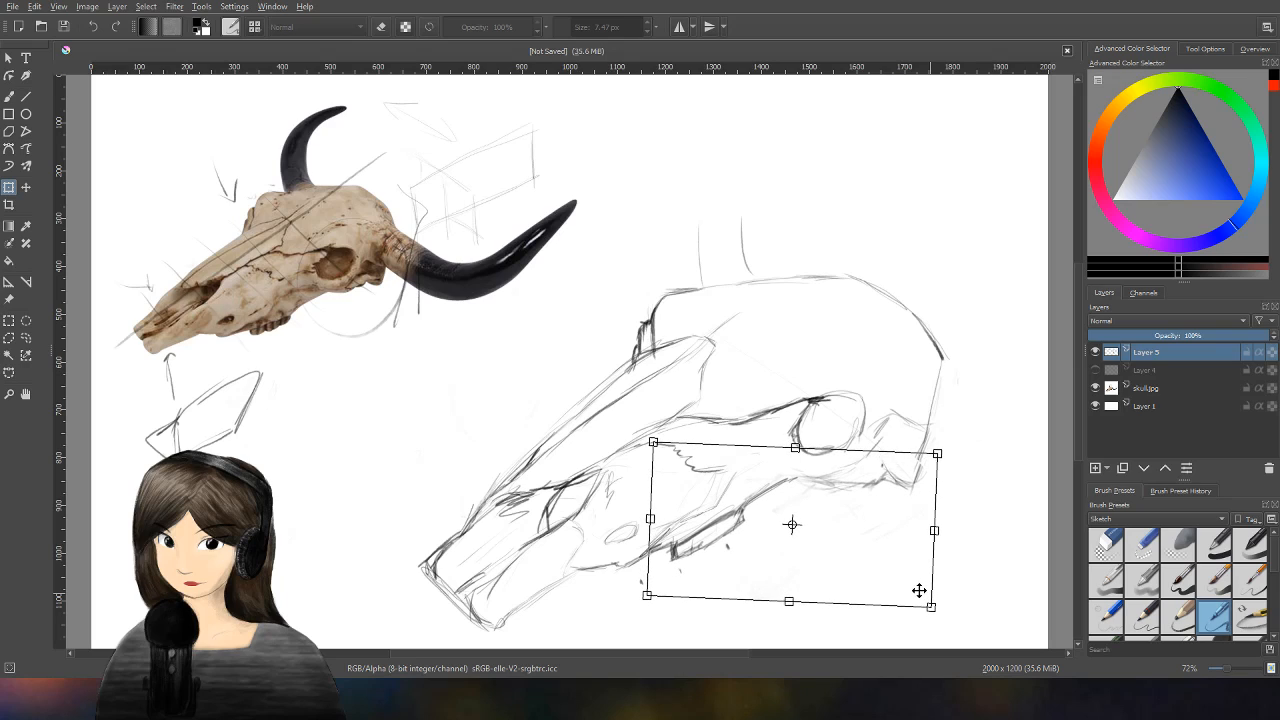
{"action": "left_click_drag", "start_coordinate": [925, 587], "coordinate": [924, 584]}
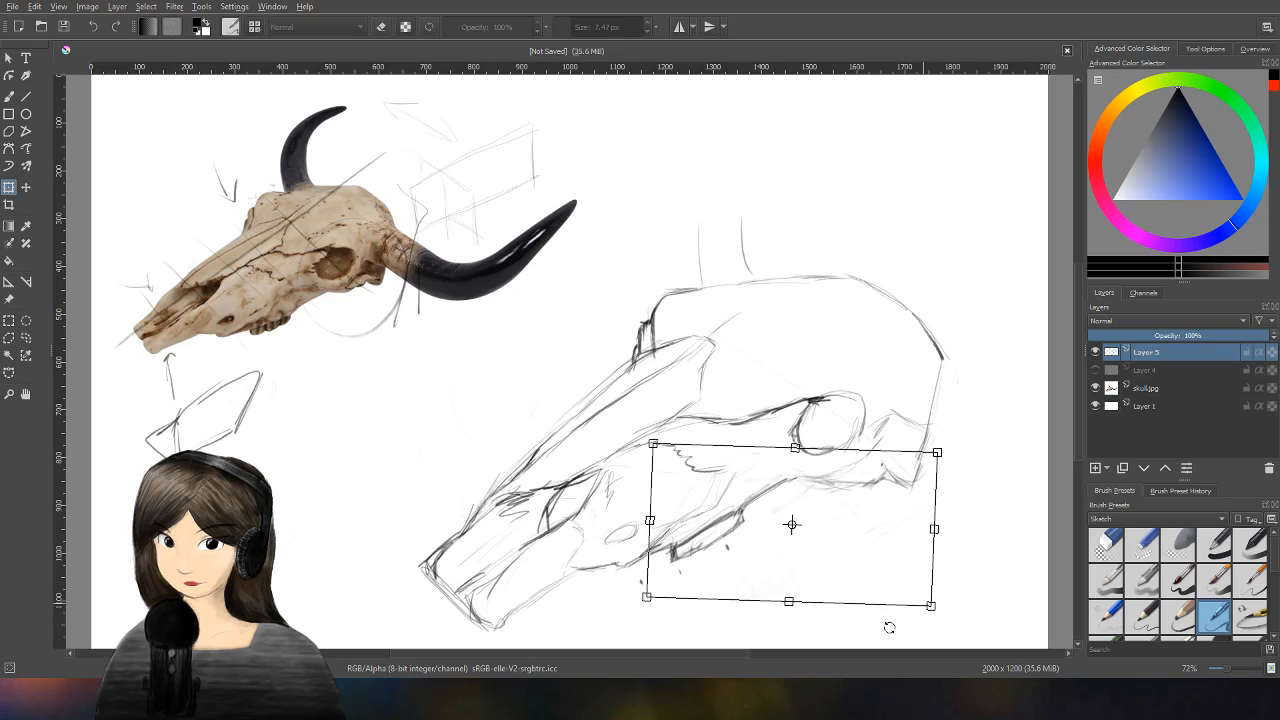
{"action": "key", "text": "Return"}
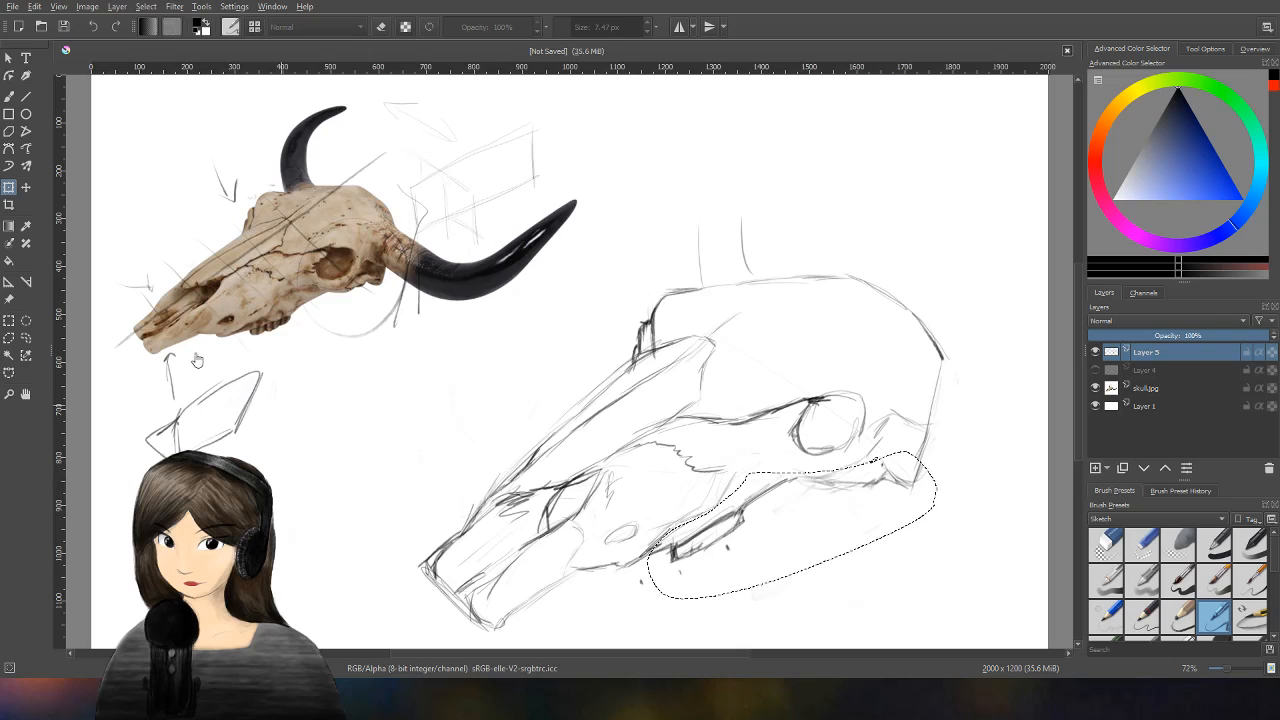
{"action": "left_click", "coordinate": [133, 190]}
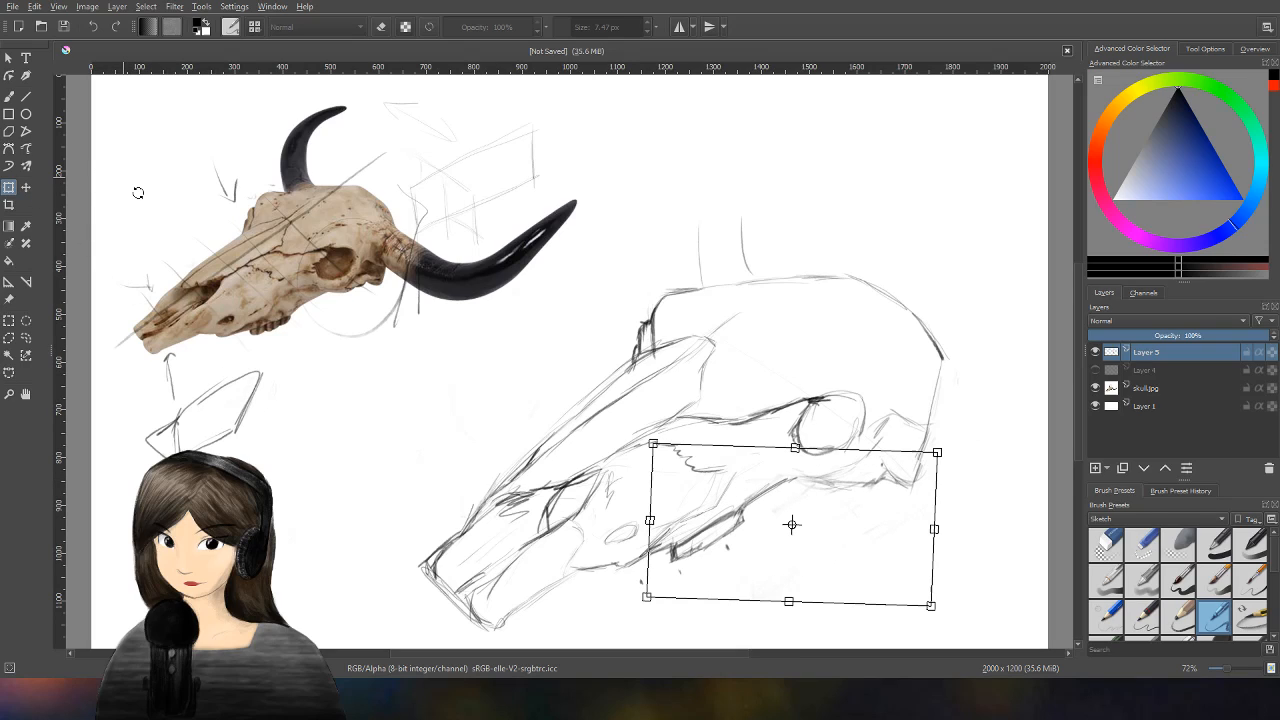
{"action": "key", "text": "Return"}
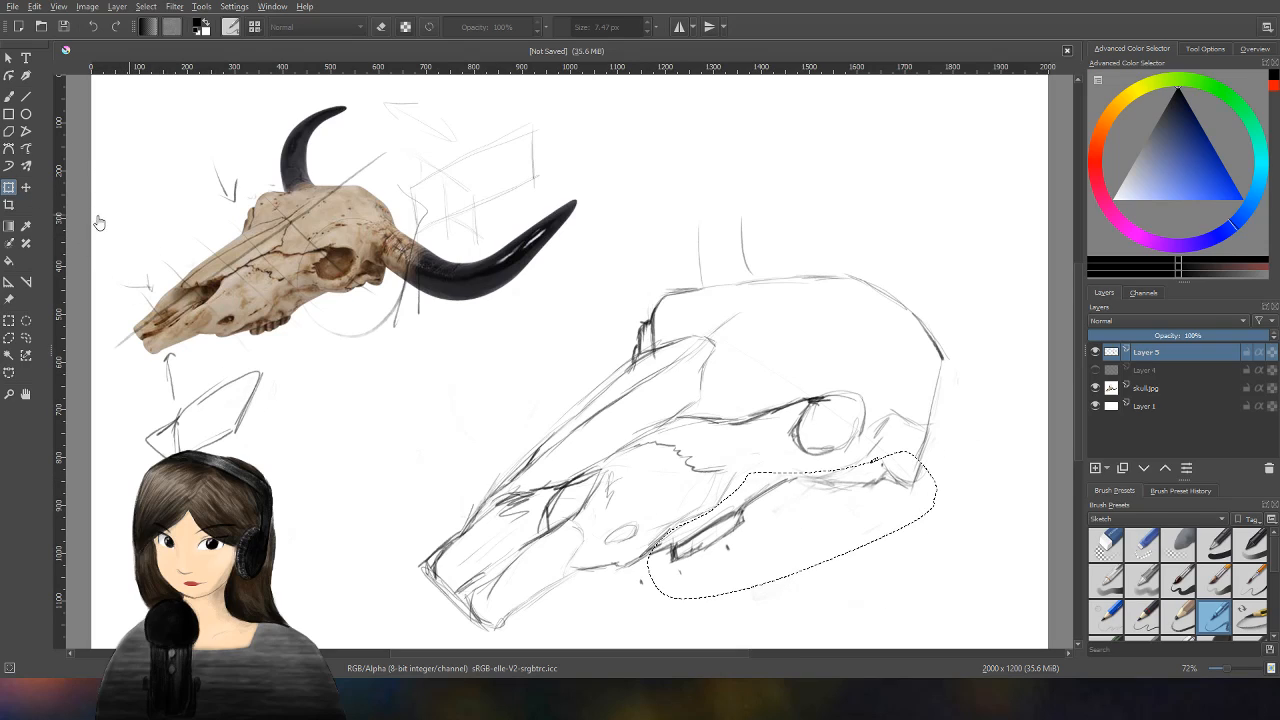
Clear the jaw selection, and switch between the freehand selection and brush tools
{"action": "left_click", "coordinate": [9, 96]}
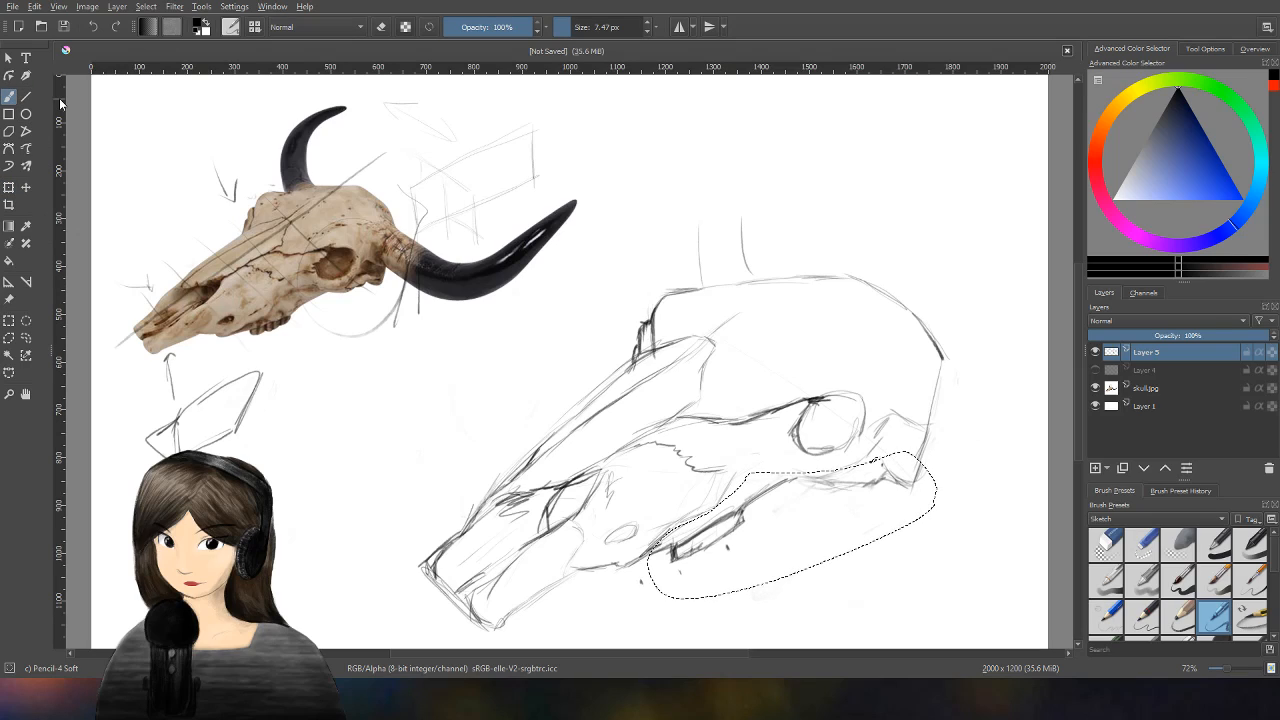
{"action": "left_click", "coordinate": [26, 320]}
{"action": "left_click", "coordinate": [307, 373]}
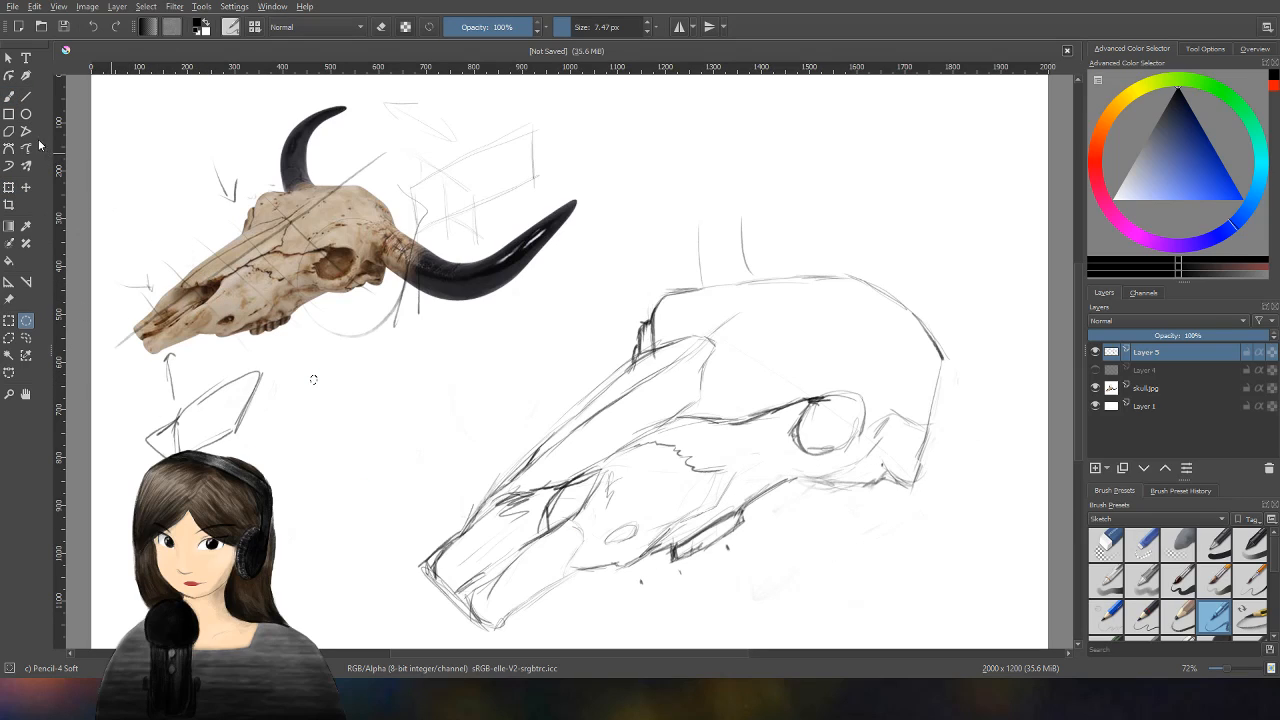
{"action": "left_click", "coordinate": [9, 96]}
{"action": "key", "text": "l"}
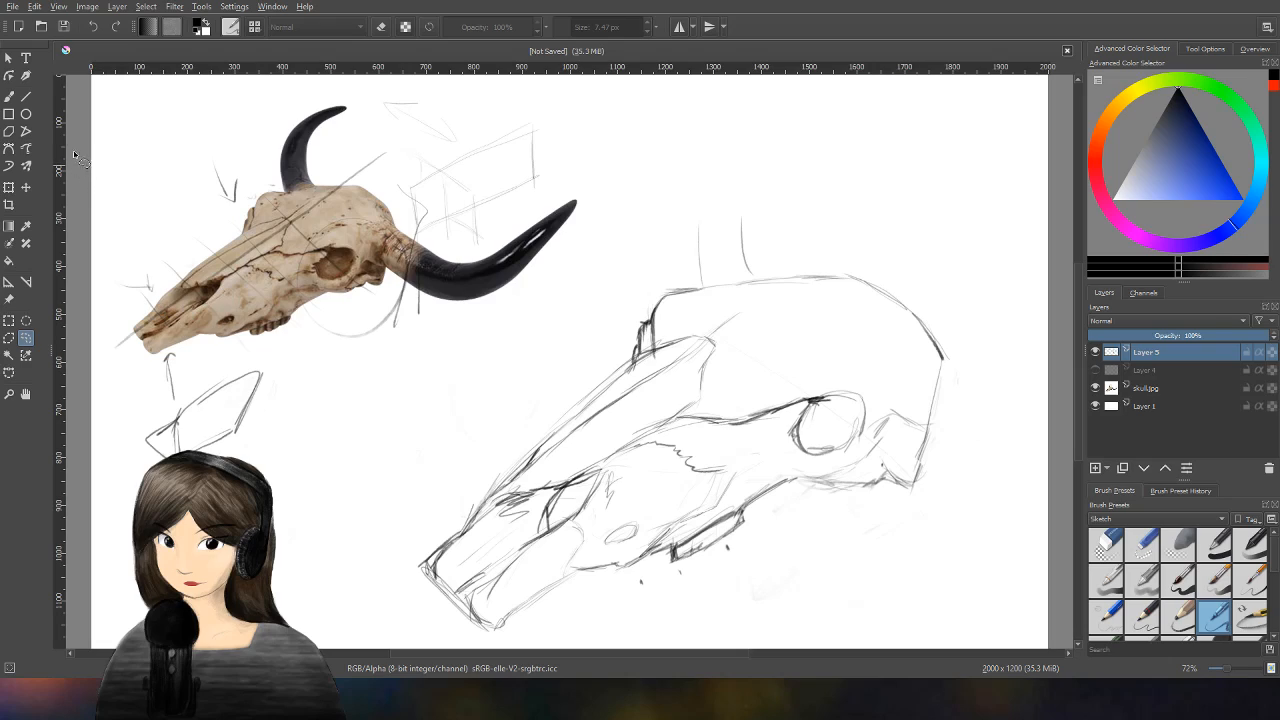
{"action": "key", "text": "b"}
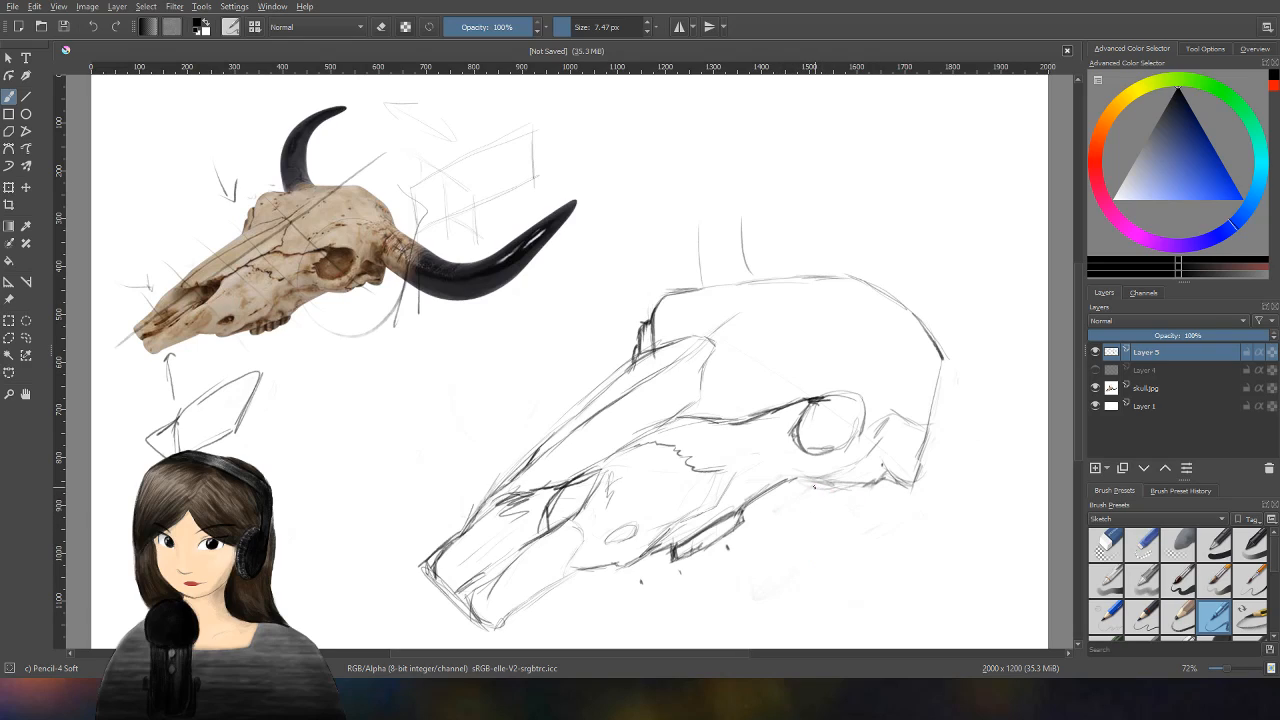
Strengthen the jaw's lower edge, and erase it together with the rear jaw corner using a 96.47 px eraser
{"action": "mouse_move", "coordinate": [806, 478]}
{"action": "left_mouse_down"}
{"action": "mouse_move", "coordinate": [842, 490]}
{"action": "mouse_move", "coordinate": [766, 492]}
{"action": "left_mouse_up"}
{"action": "left_click_drag", "start_coordinate": [792, 467], "coordinate": [876, 453]}
{"action": "left_click", "coordinate": [380, 27]}
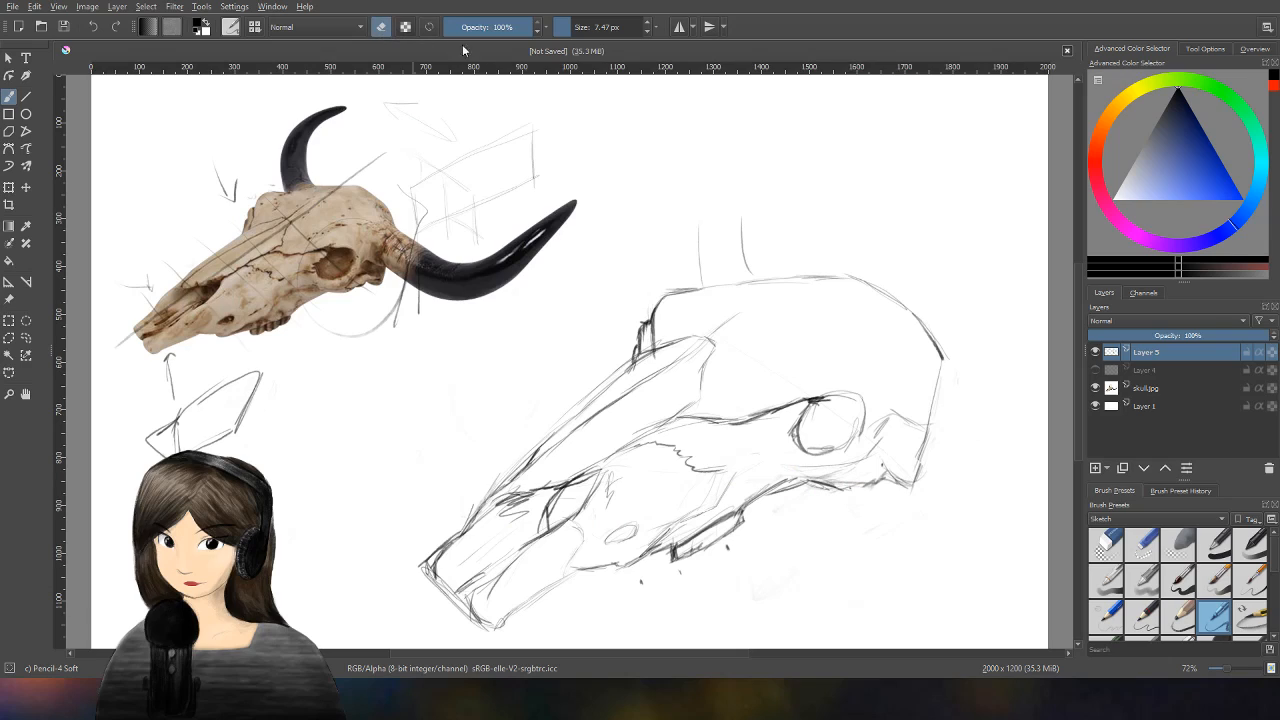
{"action": "left_click", "coordinate": [559, 30]}
{"action": "left_click_drag", "start_coordinate": [566, 30], "coordinate": [612, 30]}
{"action": "left_click", "coordinate": [386, 29]}
{"action": "mouse_move", "coordinate": [820, 518]}
{"action": "left_mouse_down"}
{"action": "mouse_move", "coordinate": [940, 468]}
{"action": "mouse_move", "coordinate": [868, 470]}
{"action": "mouse_move", "coordinate": [885, 498]}
{"action": "mouse_move", "coordinate": [892, 484]}
{"action": "mouse_move", "coordinate": [840, 496]}
{"action": "mouse_move", "coordinate": [872, 452]}
{"action": "mouse_move", "coordinate": [880, 470]}
{"action": "mouse_move", "coordinate": [928, 432]}
{"action": "mouse_move", "coordinate": [884, 452]}
{"action": "mouse_move", "coordinate": [920, 420]}
{"action": "mouse_move", "coordinate": [828, 487]}
{"action": "mouse_move", "coordinate": [800, 470]}
{"action": "mouse_move", "coordinate": [755, 489]}
{"action": "left_mouse_up"}
{"action": "key", "text": "ctrl+z"}
{"action": "left_click", "coordinate": [380, 27]}
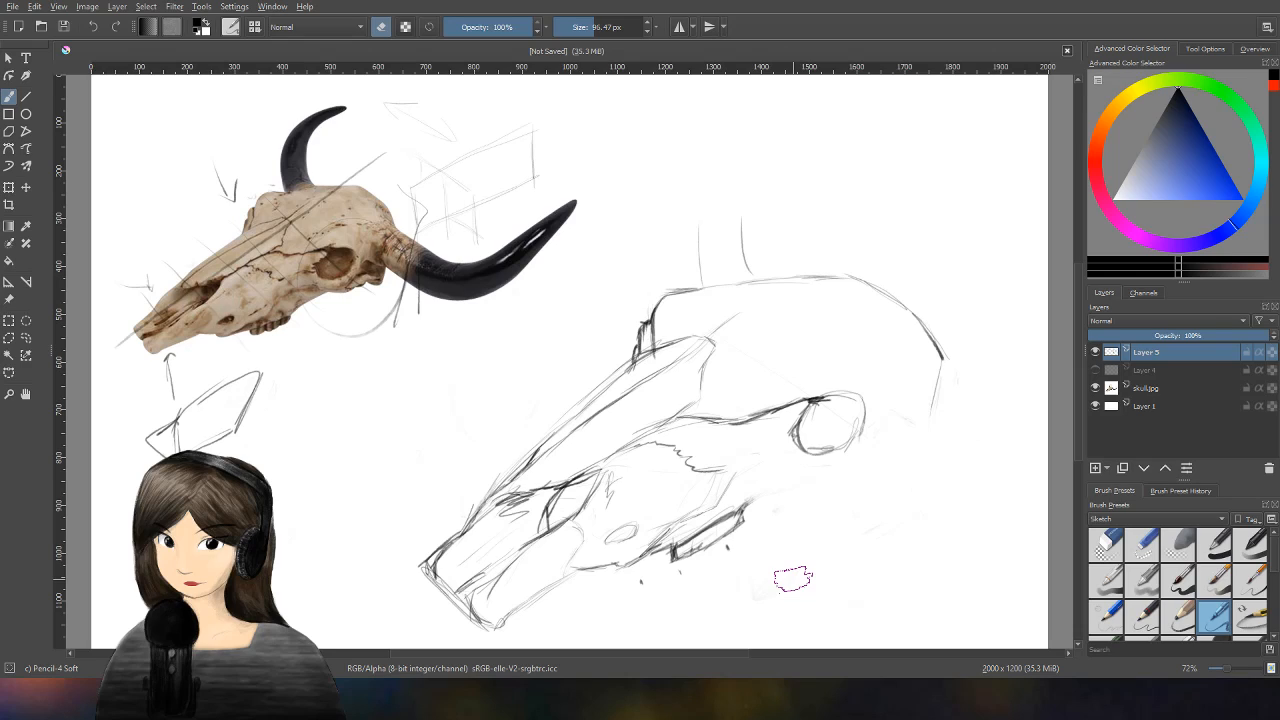
{"action": "left_click", "coordinate": [381, 27]}
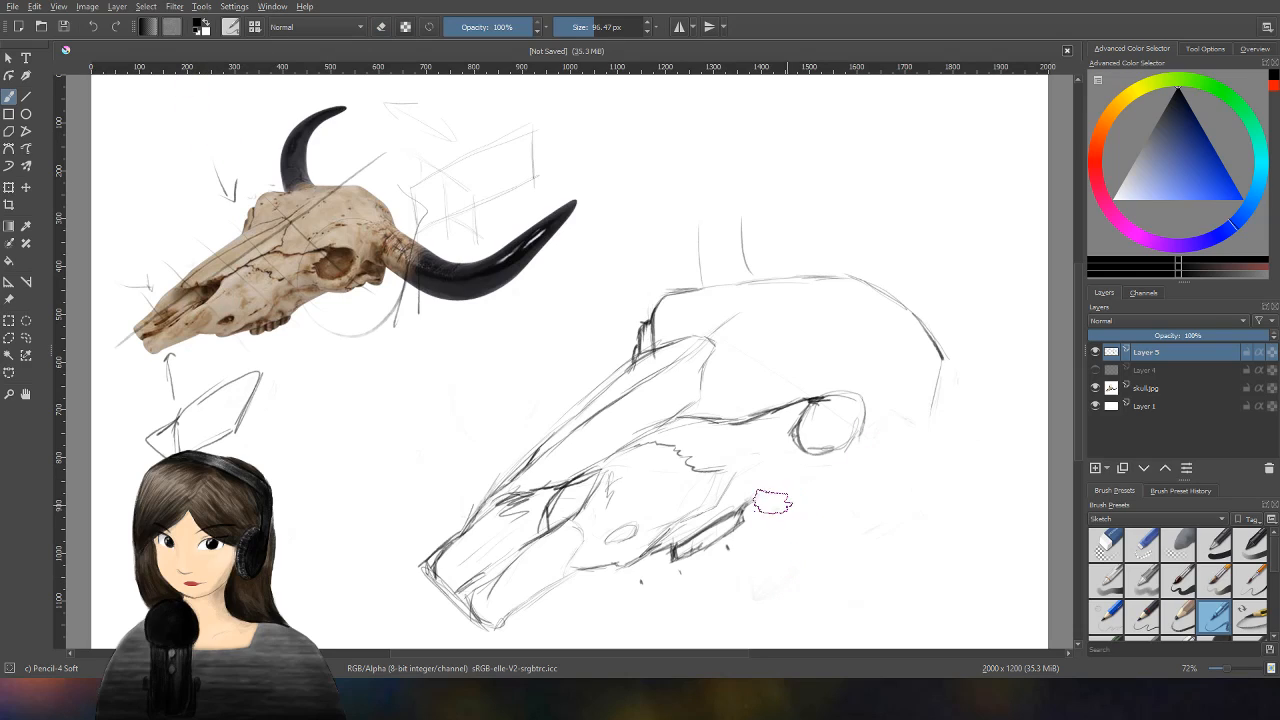
Redraw the jaw's lower edge from the teeth to the rear corner with a 16.70 px brush
{"action": "left_click_drag", "start_coordinate": [582, 27], "coordinate": [564, 27]}
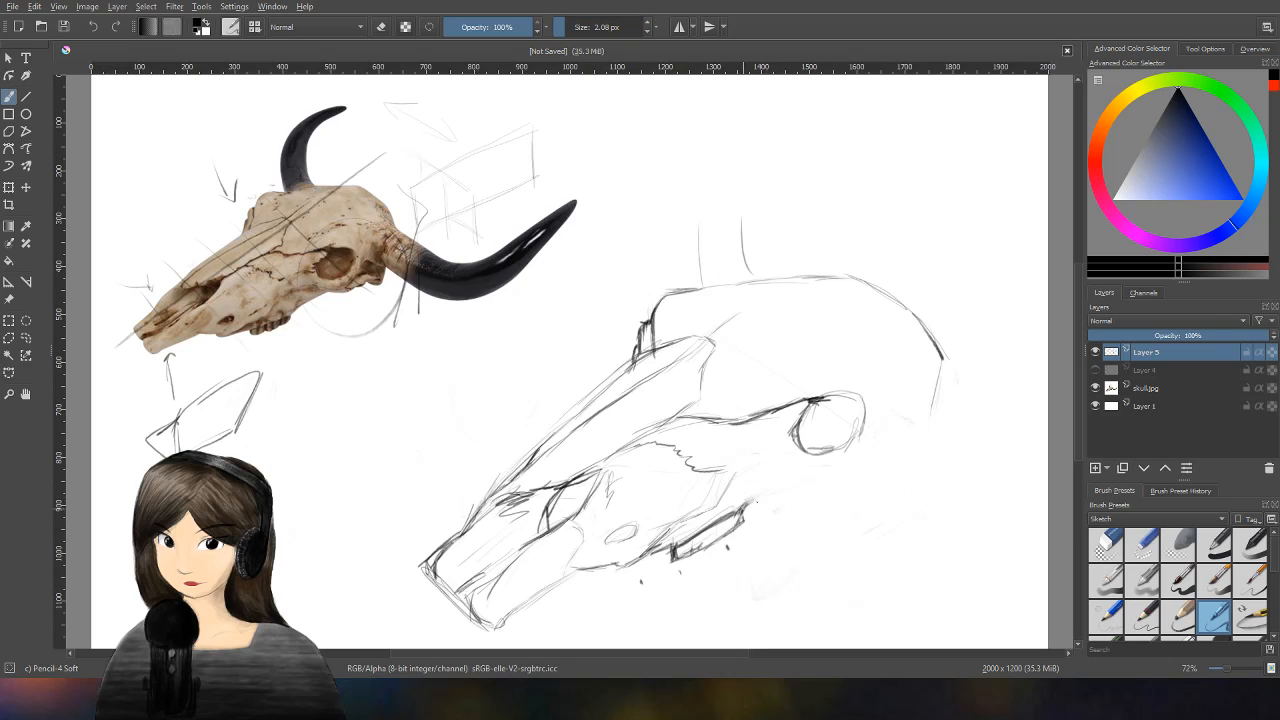
{"action": "left_click_drag", "start_coordinate": [810, 480], "coordinate": [745, 509]}
{"action": "key", "text": "ctrl+z"}
{"action": "left_click", "coordinate": [576, 28]}
{"action": "left_click_drag", "start_coordinate": [790, 466], "coordinate": [866, 463]}
{"action": "mouse_move", "coordinate": [750, 503]}
{"action": "left_mouse_down"}
{"action": "mouse_move", "coordinate": [838, 492]}
{"action": "mouse_move", "coordinate": [806, 473]}
{"action": "left_mouse_up"}
{"action": "mouse_move", "coordinate": [748, 503]}
{"action": "left_mouse_down"}
{"action": "mouse_move", "coordinate": [886, 462]}
{"action": "mouse_move", "coordinate": [923, 460]}
{"action": "mouse_move", "coordinate": [927, 472]}
{"action": "left_mouse_up"}
Draw and darken the skull's rear edge down to the jaw corner, and add a zigzag crack behind the eye socket
{"action": "left_click_drag", "start_coordinate": [950, 386], "coordinate": [929, 469]}
{"action": "mouse_move", "coordinate": [937, 413]}
{"action": "left_mouse_down"}
{"action": "mouse_move", "coordinate": [917, 471]}
{"action": "mouse_move", "coordinate": [888, 442]}
{"action": "mouse_move", "coordinate": [892, 410]}
{"action": "left_mouse_up"}
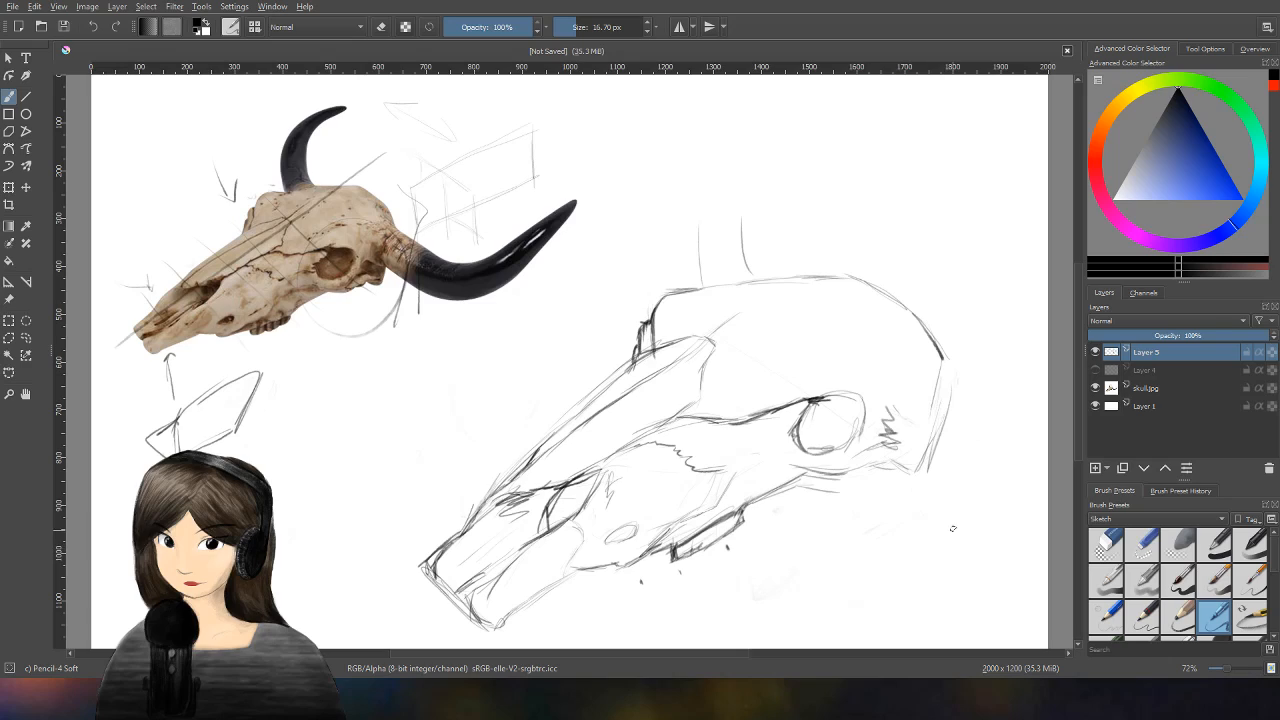
{"action": "mouse_move", "coordinate": [899, 467]}
{"action": "left_mouse_down"}
{"action": "mouse_move", "coordinate": [921, 478]}
{"action": "mouse_move", "coordinate": [932, 458]}
{"action": "left_mouse_up"}
{"action": "left_click_drag", "start_coordinate": [926, 412], "coordinate": [941, 369]}
{"action": "mouse_move", "coordinate": [926, 450]}
{"action": "left_mouse_down"}
{"action": "mouse_move", "coordinate": [948, 372]}
{"action": "mouse_move", "coordinate": [926, 440]}
{"action": "mouse_move", "coordinate": [943, 376]}
{"action": "mouse_move", "coordinate": [930, 404]}
{"action": "mouse_move", "coordinate": [946, 442]}
{"action": "left_mouse_up"}
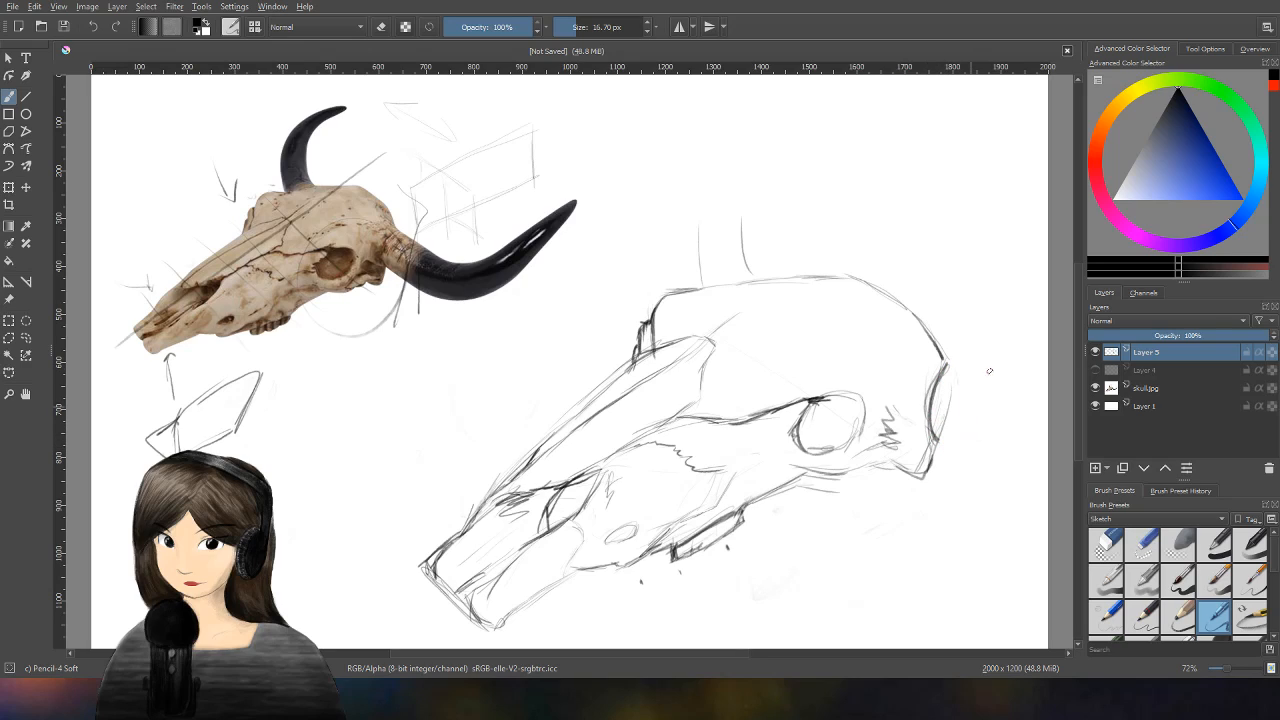
Add guide marks at the bend in the back of the skull, and reinforce the top contour behind the horn
{"action": "left_click_drag", "start_coordinate": [946, 364], "coordinate": [994, 382]}
{"action": "left_click_drag", "start_coordinate": [947, 328], "coordinate": [956, 360]}
{"action": "left_click_drag", "start_coordinate": [932, 334], "coordinate": [944, 362]}
{"action": "left_click_drag", "start_coordinate": [738, 272], "coordinate": [856, 276]}
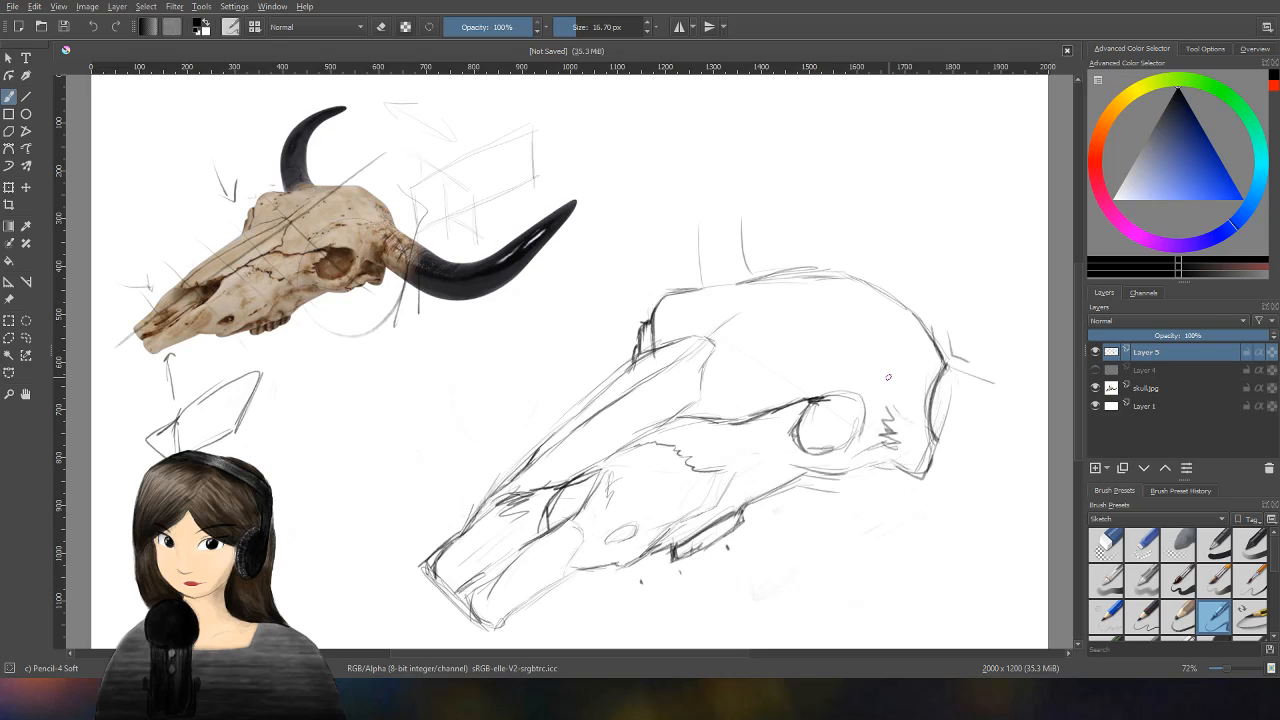
Write "BRR" above the skull sketch, and erase the lettering
{"action": "left_click_drag", "start_coordinate": [758, 118], "coordinate": [762, 196]}
{"action": "left_click_drag", "start_coordinate": [752, 120], "coordinate": [768, 196]}
{"action": "mouse_move", "coordinate": [805, 128]}
{"action": "left_mouse_down"}
{"action": "mouse_move", "coordinate": [808, 186]}
{"action": "mouse_move", "coordinate": [840, 176]}
{"action": "left_mouse_up"}
{"action": "mouse_move", "coordinate": [856, 116]}
{"action": "left_mouse_down"}
{"action": "mouse_move", "coordinate": [860, 182]}
{"action": "mouse_move", "coordinate": [898, 186]}
{"action": "left_mouse_up"}
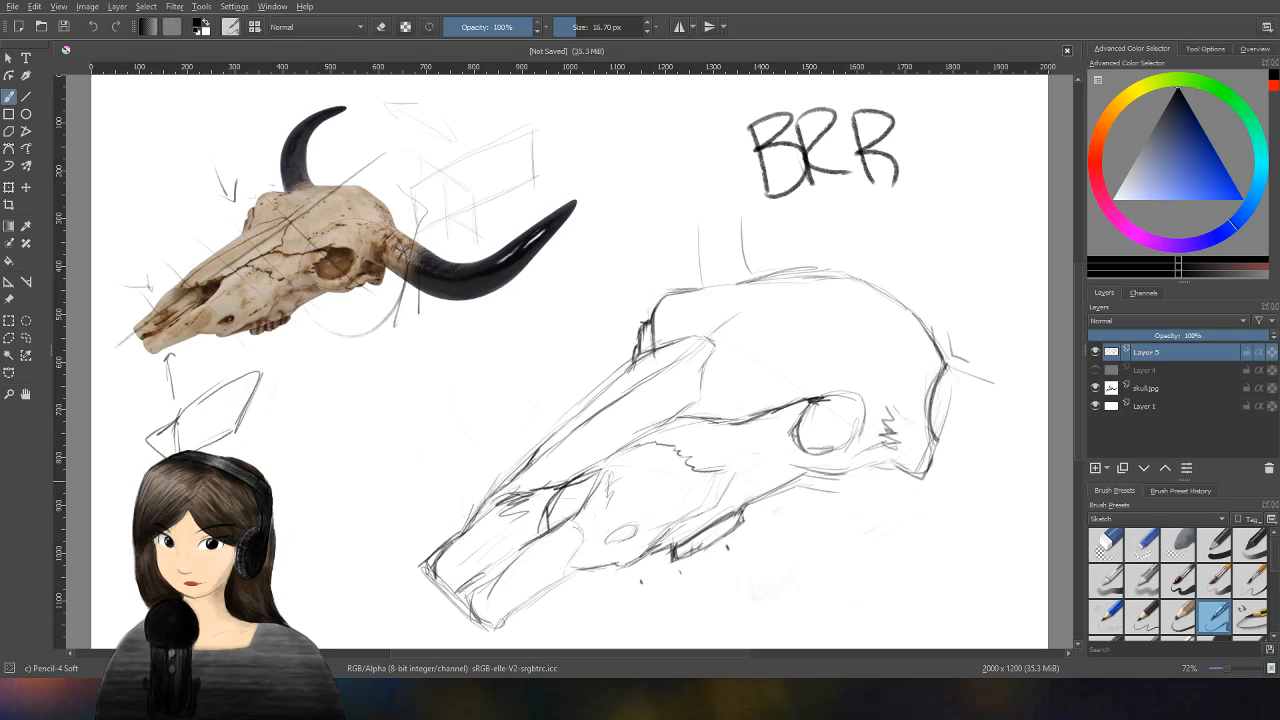
{"action": "key", "text": "e"}
{"action": "left_click_drag", "start_coordinate": [890, 140], "coordinate": [758, 170]}
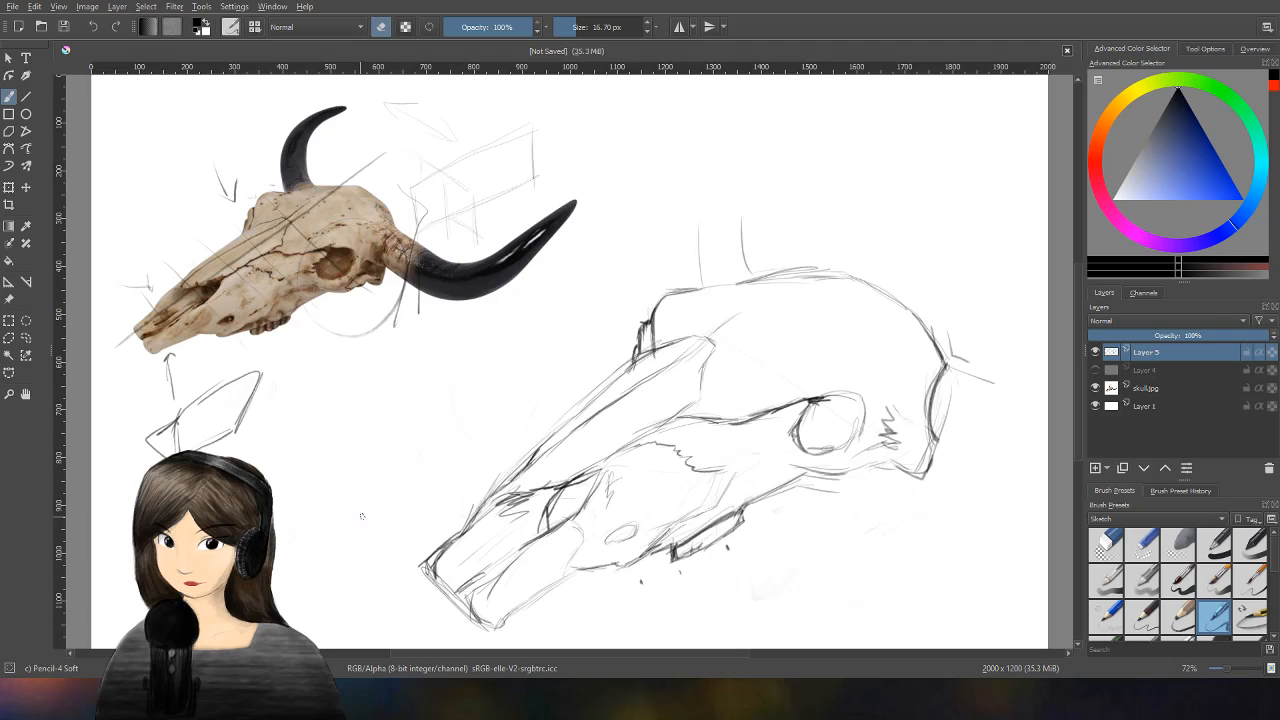
{"action": "key", "text": "e"}
{"action": "mouse_move", "coordinate": [330, 506]}
{"action": "left_mouse_down"}
{"action": "mouse_move", "coordinate": [386, 575]}
{"action": "mouse_move", "coordinate": [387, 527]}
{"action": "left_mouse_up"}
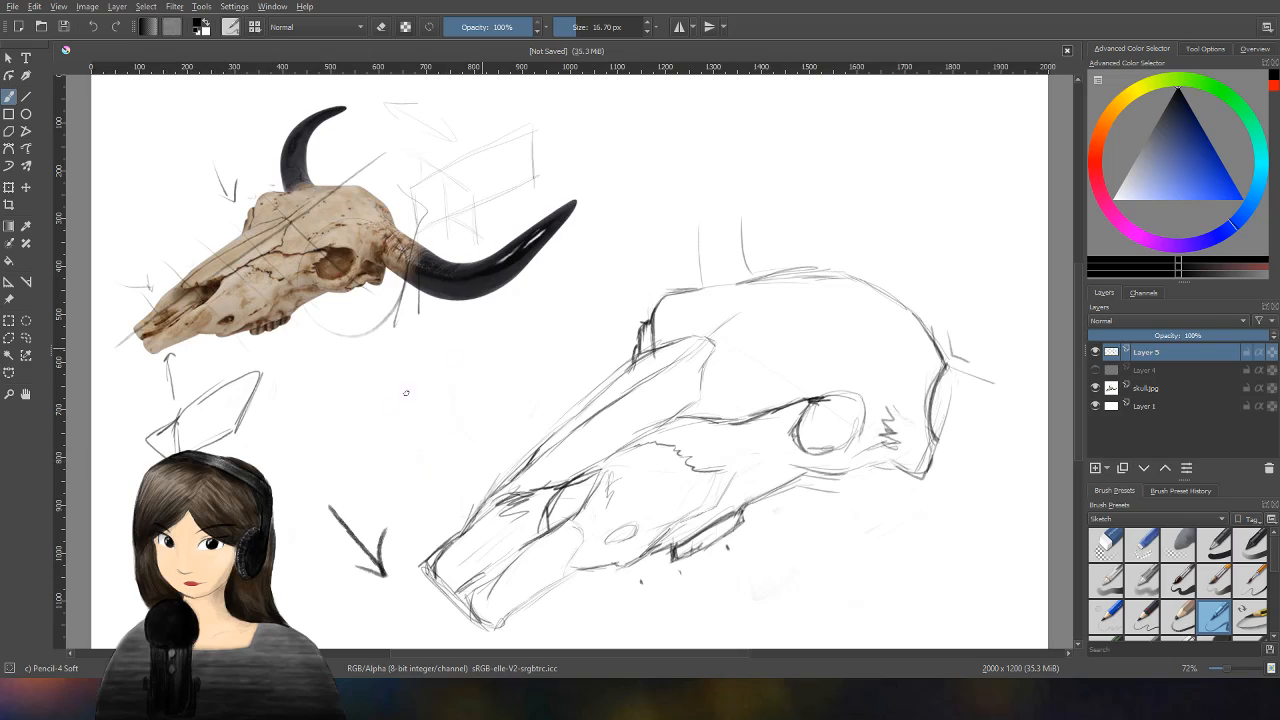
{"action": "key", "text": "ctrl+z"}
{"action": "key", "text": "ctrl+z"}
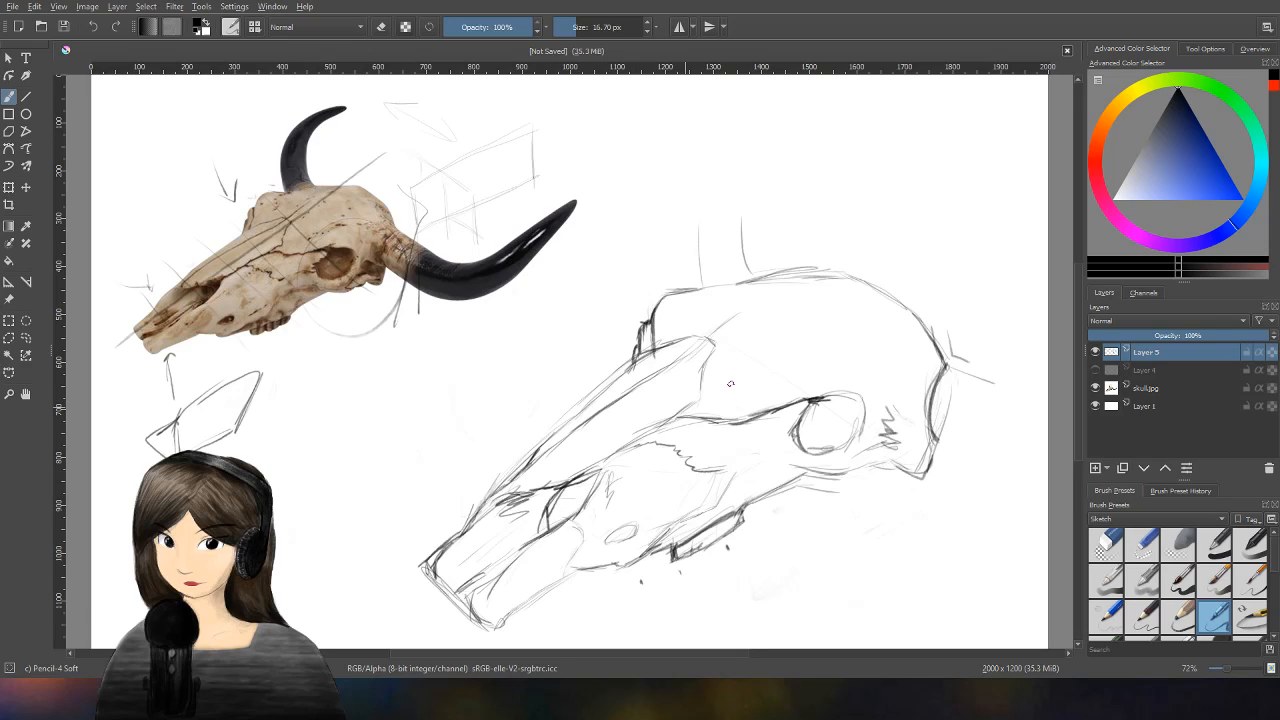
Scale down the Layer 5 sketch with Transform, shift it upward on the canvas, and apply
{"action": "left_click", "coordinate": [8, 187]}
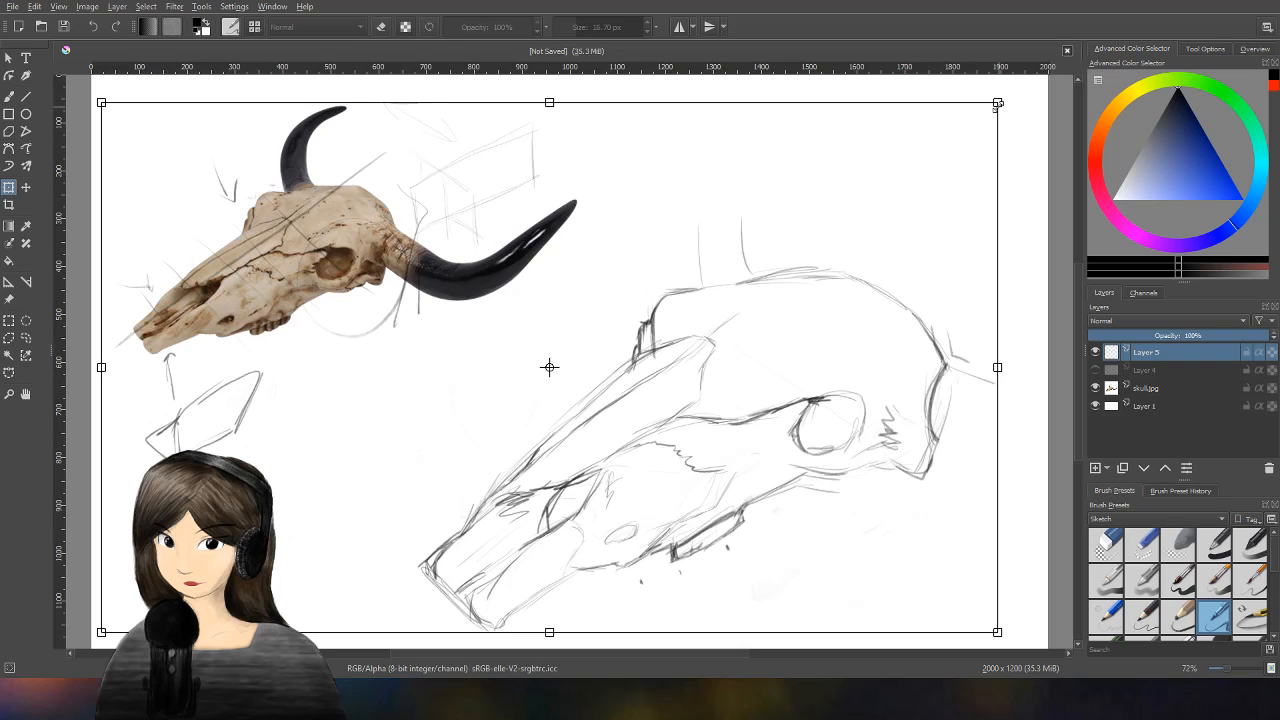
{"action": "left_click_drag", "start_coordinate": [995, 103], "coordinate": [934, 161]}
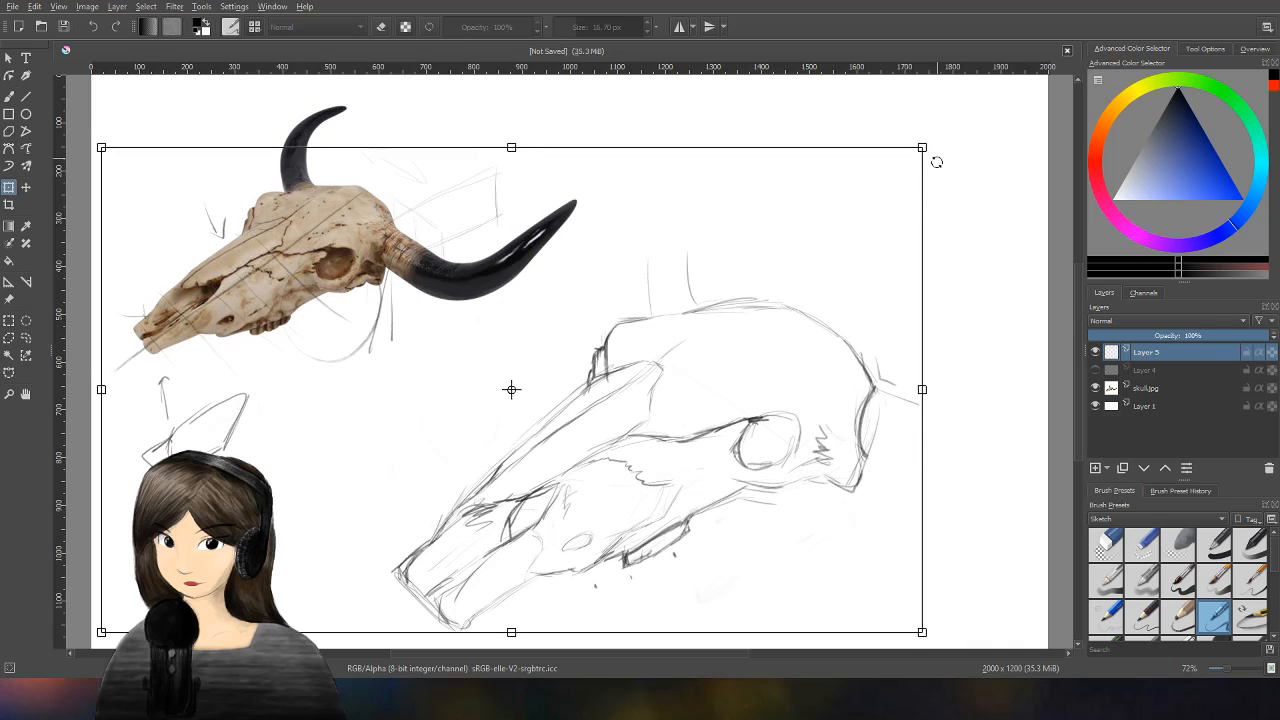
{"action": "left_click_drag", "start_coordinate": [794, 382], "coordinate": [819, 334]}
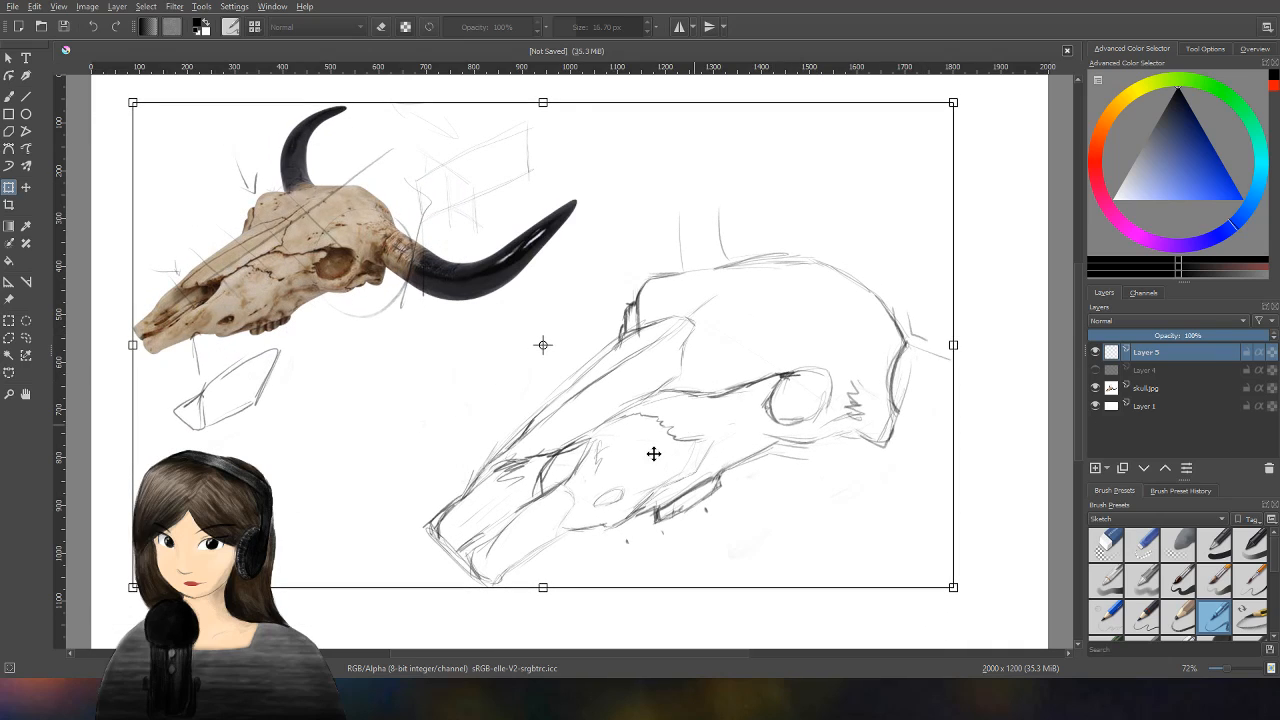
{"action": "key", "text": "Return"}
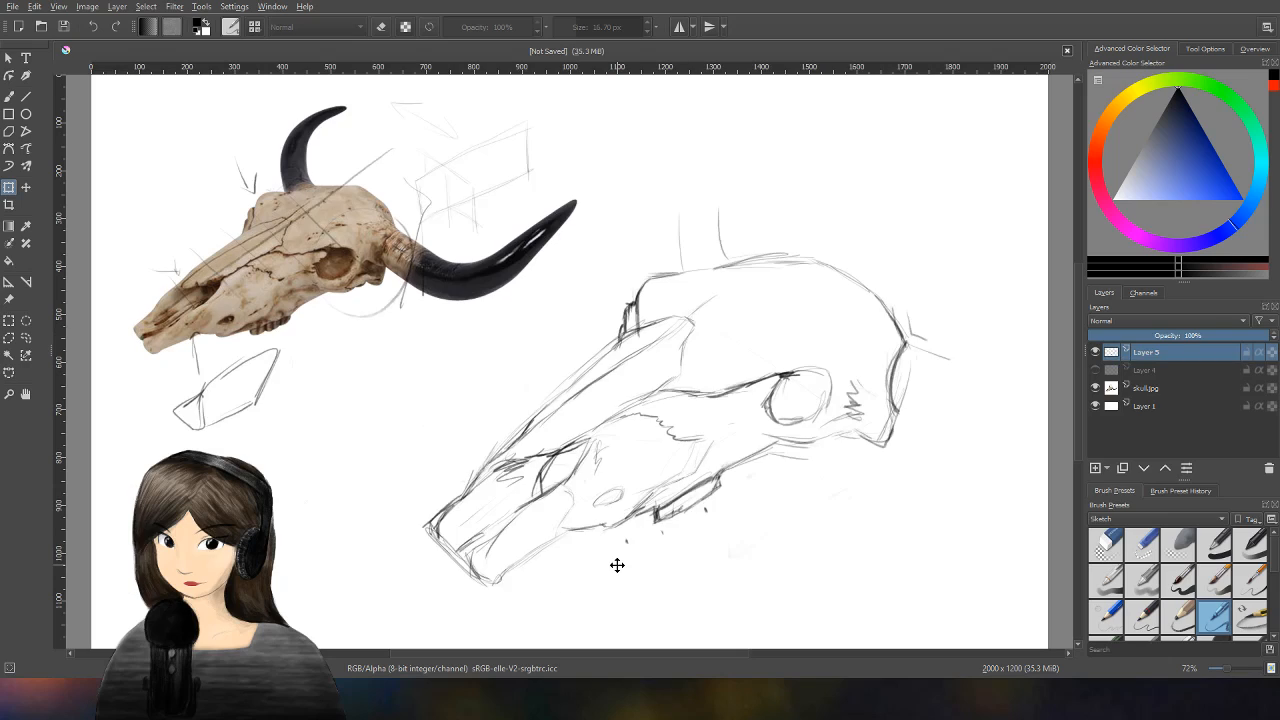
Erase the front end of the snout with a 66.93 px eraser
{"action": "left_click", "coordinate": [17, 95]}
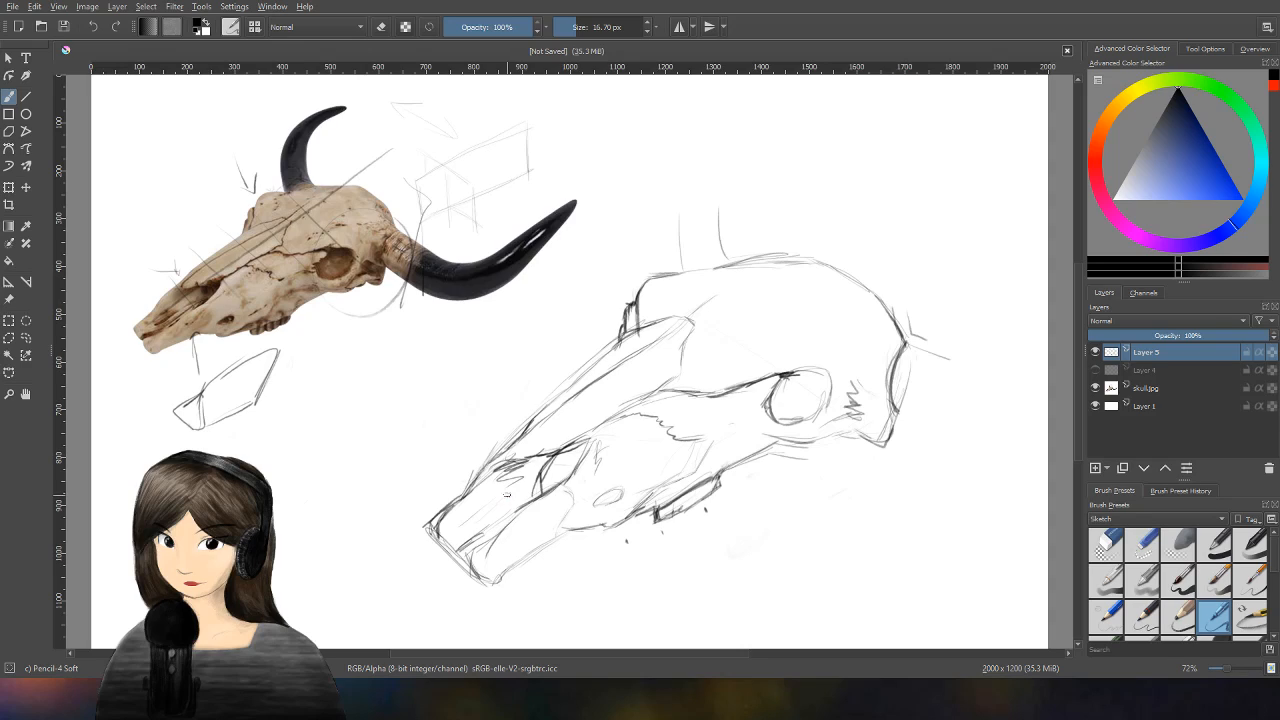
{"action": "left_click", "coordinate": [381, 26]}
{"action": "left_click_drag", "start_coordinate": [602, 26], "coordinate": [618, 26]}
{"action": "mouse_move", "coordinate": [440, 535]}
{"action": "left_mouse_down"}
{"action": "mouse_move", "coordinate": [465, 565]}
{"action": "mouse_move", "coordinate": [432, 512]}
{"action": "left_mouse_up"}
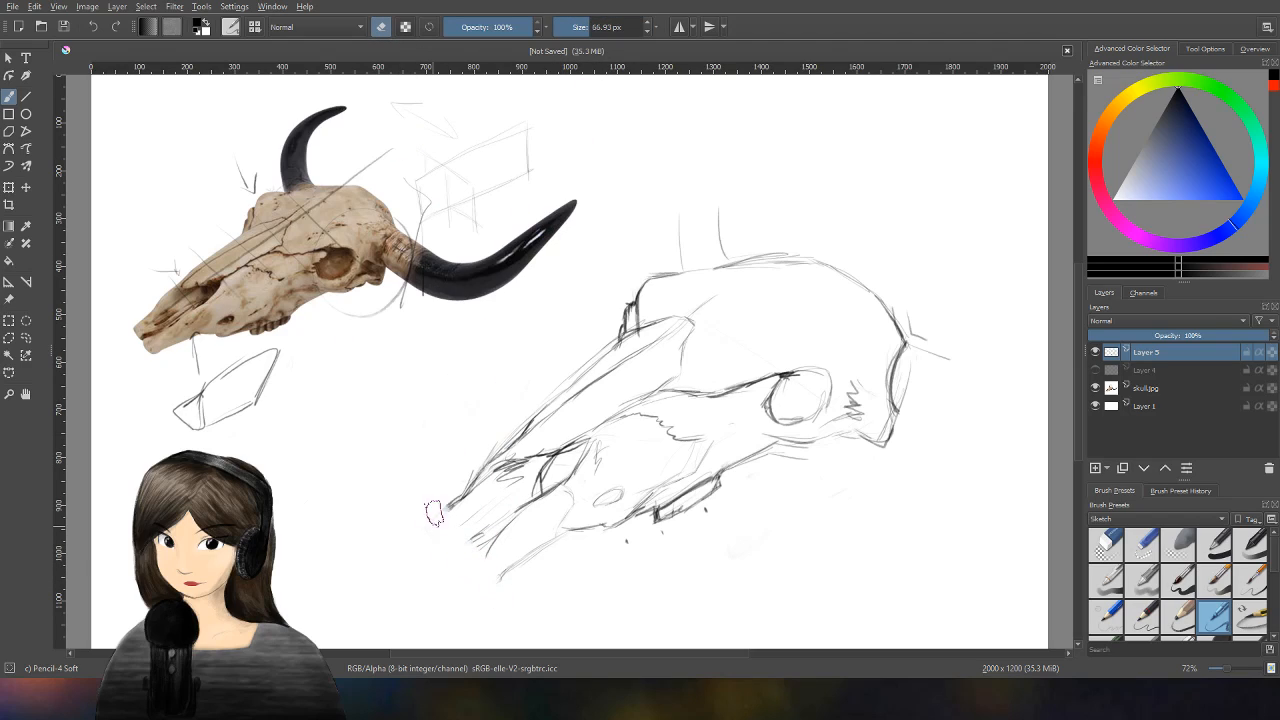
{"action": "left_click", "coordinate": [381, 26]}
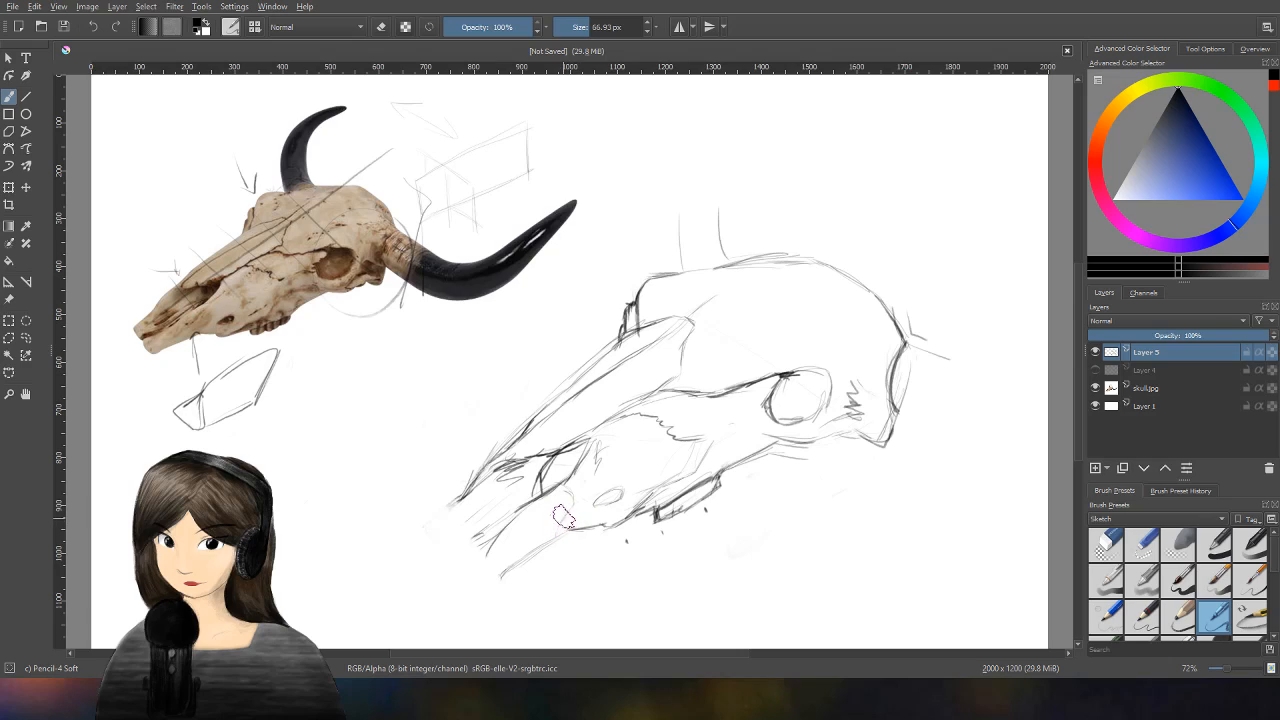
Extend the snout's upper and lower edges toward the tip, setting the brush size to 9.33 px
{"action": "left_click_drag", "start_coordinate": [578, 26], "coordinate": [560, 28]}
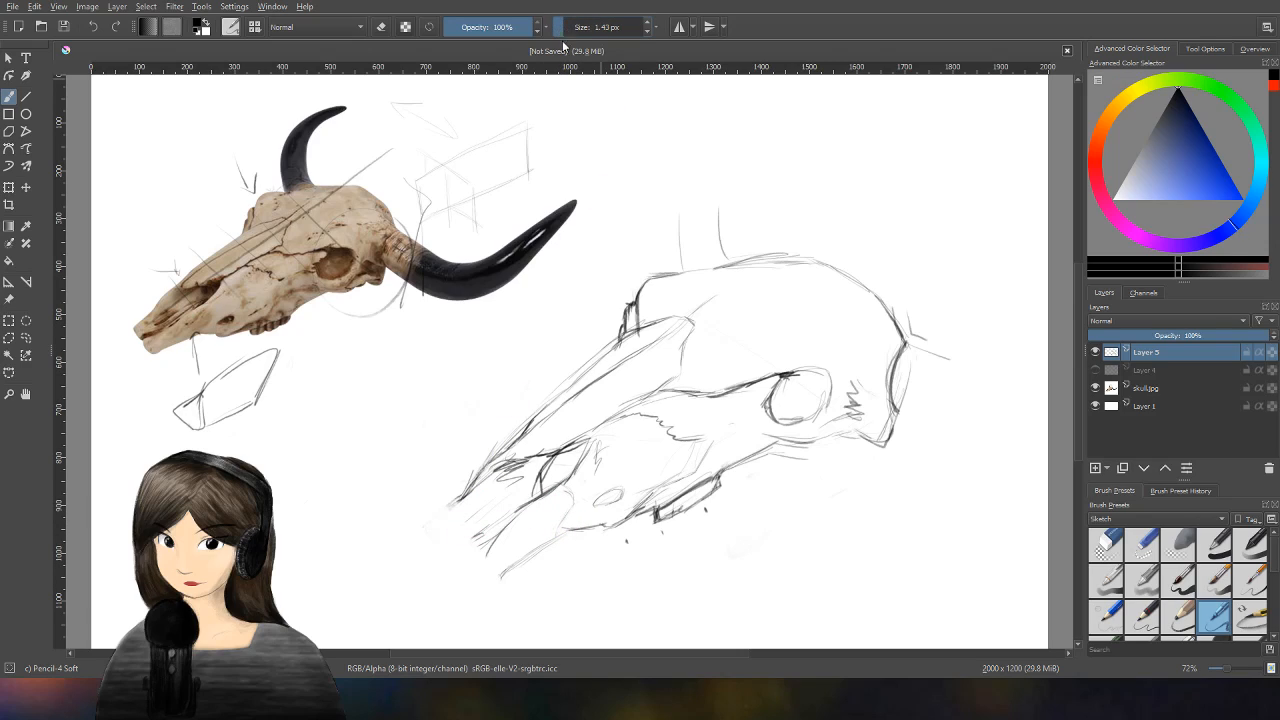
{"action": "left_click_drag", "start_coordinate": [456, 500], "coordinate": [431, 523]}
{"action": "left_click_drag", "start_coordinate": [588, 30], "coordinate": [572, 31]}
{"action": "left_click_drag", "start_coordinate": [510, 566], "coordinate": [492, 577]}
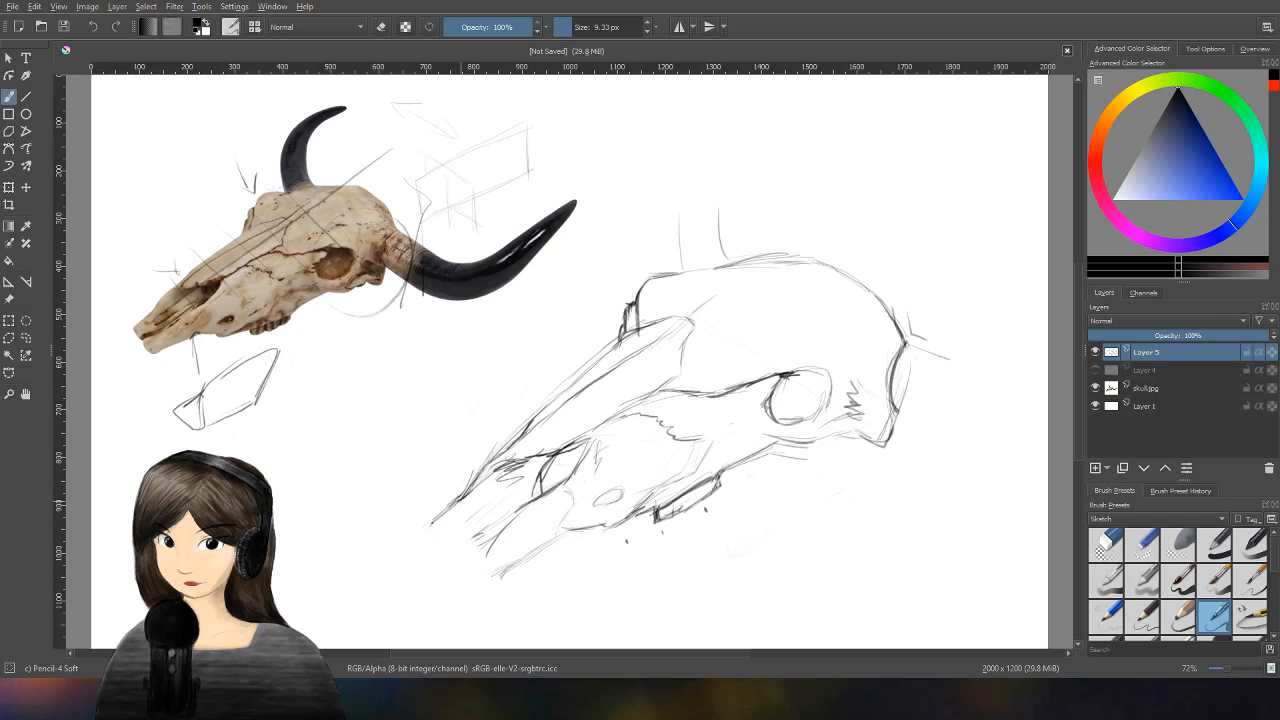
Sketch a rounded front end on the skull's snout, with short contour strokes inside it
{"action": "mouse_move", "coordinate": [436, 519]}
{"action": "left_mouse_down"}
{"action": "mouse_move", "coordinate": [427, 543]}
{"action": "mouse_move", "coordinate": [455, 586]}
{"action": "mouse_move", "coordinate": [480, 593]}
{"action": "mouse_move", "coordinate": [505, 568]}
{"action": "mouse_move", "coordinate": [494, 577]}
{"action": "left_mouse_up"}
{"action": "left_click_drag", "start_coordinate": [437, 553], "coordinate": [481, 539]}
{"action": "left_click_drag", "start_coordinate": [463, 541], "coordinate": [491, 527]}
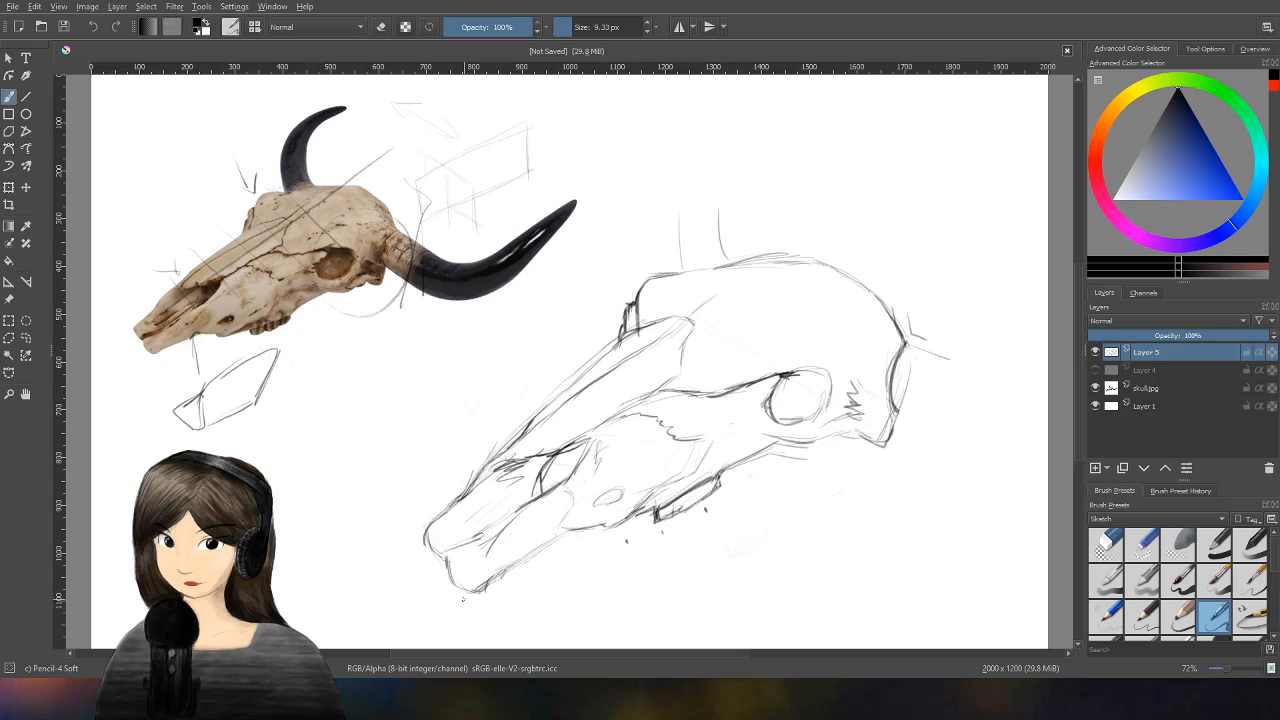
Erase the snout's rounded front outline and return to the Pencil-4 Soft brush, undoing any stray black mark
{"action": "key", "text": "e"}
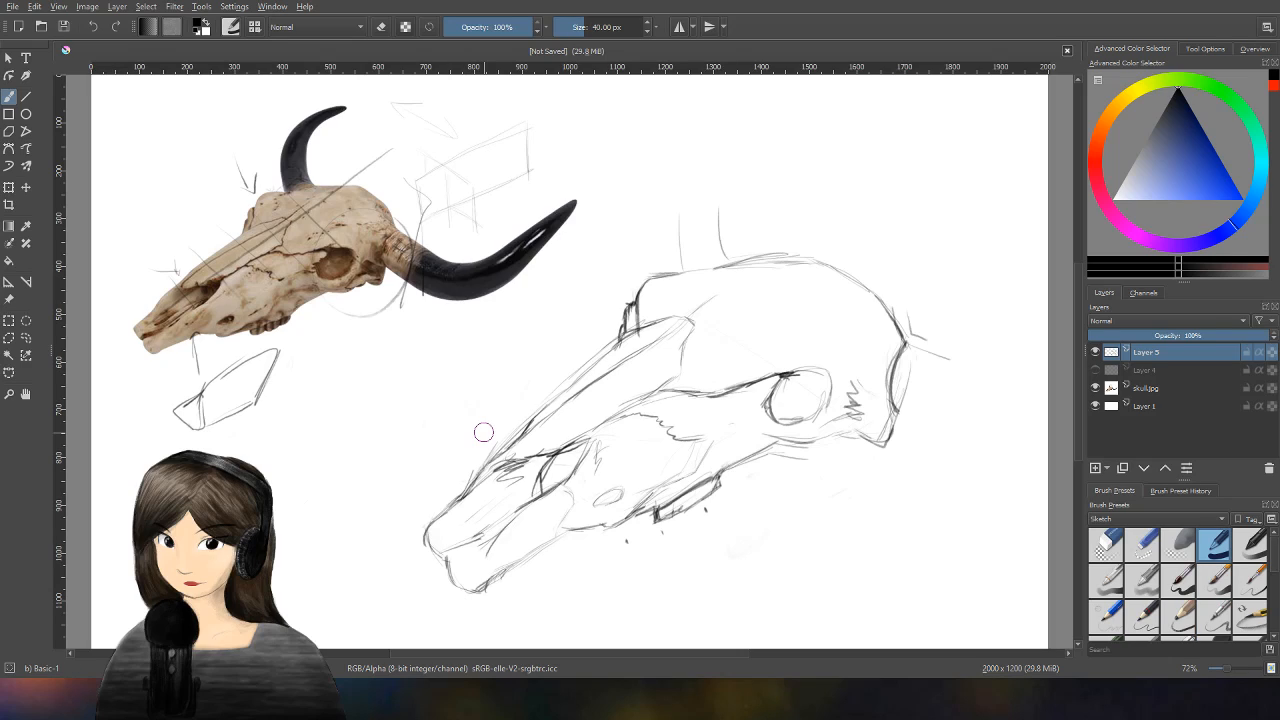
{"action": "mouse_move", "coordinate": [453, 547]}
{"action": "left_mouse_down"}
{"action": "mouse_move", "coordinate": [429, 543]}
{"action": "mouse_move", "coordinate": [480, 603]}
{"action": "left_mouse_up"}
{"action": "left_click", "coordinate": [382, 29]}
{"action": "left_click_drag", "start_coordinate": [447, 516], "coordinate": [420, 535]}
{"action": "scroll", "coordinate": [1275, 552], "scroll_direction": "down", "scroll_amount": 2}
{"action": "left_click", "coordinate": [1214, 578]}
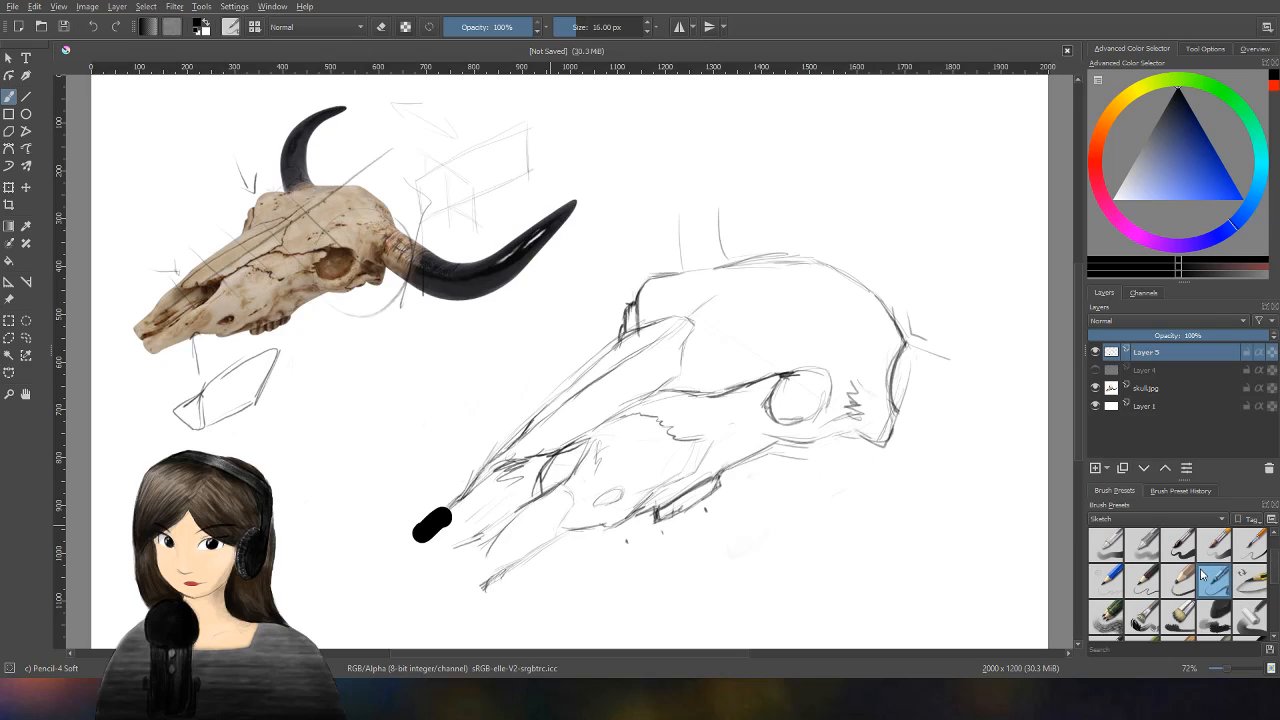
{"action": "key", "text": "ctrl+z"}
Redraw the front of the snout as an angular, blocky tip, marking the matching angles around the muzzle on the reference photo
{"action": "left_click_drag", "start_coordinate": [434, 518], "coordinate": [421, 536]}
{"action": "mouse_move", "coordinate": [144, 305]}
{"action": "left_mouse_down"}
{"action": "mouse_move", "coordinate": [130, 345]}
{"action": "mouse_move", "coordinate": [173, 389]}
{"action": "left_mouse_up"}
{"action": "mouse_move", "coordinate": [422, 530]}
{"action": "left_mouse_down"}
{"action": "mouse_move", "coordinate": [438, 559]}
{"action": "mouse_move", "coordinate": [481, 560]}
{"action": "mouse_move", "coordinate": [448, 564]}
{"action": "left_mouse_up"}
{"action": "mouse_move", "coordinate": [443, 558]}
{"action": "left_mouse_down"}
{"action": "mouse_move", "coordinate": [450, 589]}
{"action": "mouse_move", "coordinate": [486, 598]}
{"action": "left_mouse_up"}
{"action": "mouse_move", "coordinate": [442, 558]}
{"action": "left_mouse_down"}
{"action": "mouse_move", "coordinate": [486, 596]}
{"action": "mouse_move", "coordinate": [454, 582]}
{"action": "mouse_move", "coordinate": [474, 607]}
{"action": "mouse_move", "coordinate": [482, 580]}
{"action": "mouse_move", "coordinate": [502, 573]}
{"action": "left_mouse_up"}
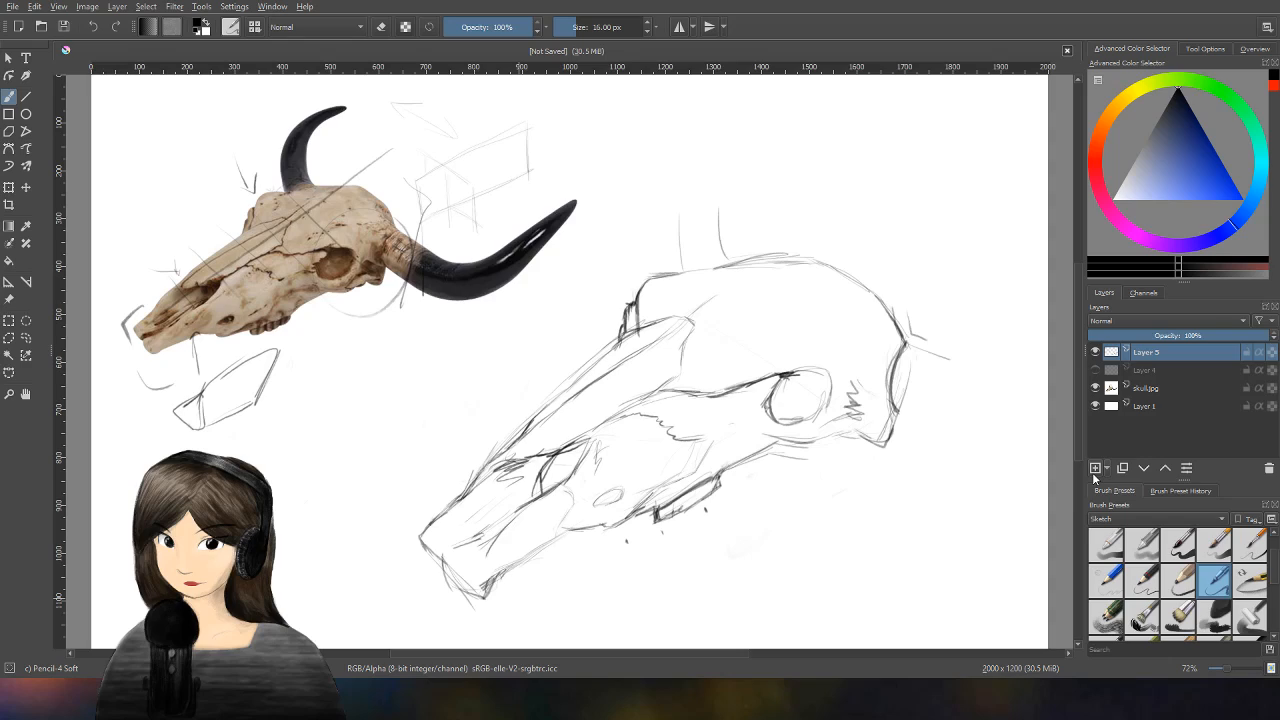
Refine the upper snout edge of the sketch and circle the muzzle area on the reference photo
{"action": "left_click_drag", "start_coordinate": [475, 479], "coordinate": [457, 525]}
{"action": "key", "text": "ctrl+z"}
{"action": "left_click_drag", "start_coordinate": [476, 479], "coordinate": [457, 508]}
{"action": "left_click_drag", "start_coordinate": [129, 290], "coordinate": [118, 318]}
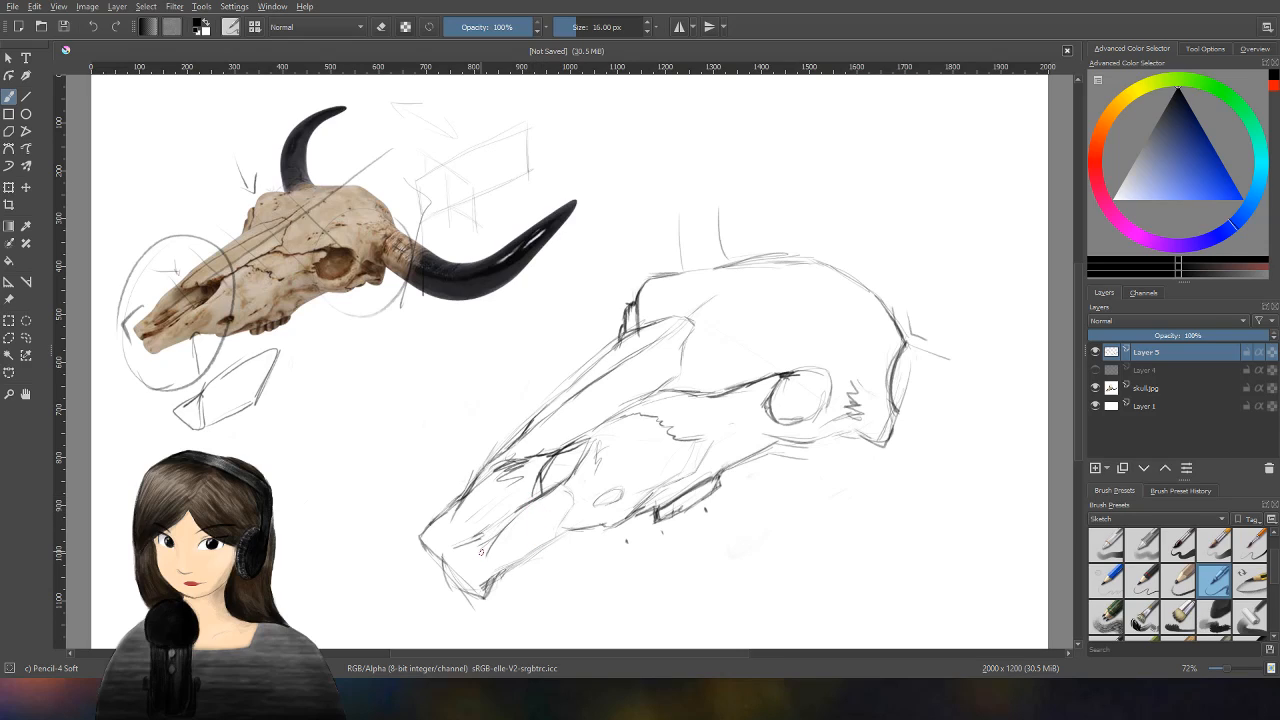
Sketch the lengthwise nasal ridges and grooves along the snout, and trace the matching cheek contour on the reference photo
{"action": "left_click_drag", "start_coordinate": [442, 524], "coordinate": [512, 488]}
{"action": "left_click_drag", "start_coordinate": [467, 529], "coordinate": [519, 501]}
{"action": "left_click_drag", "start_coordinate": [447, 550], "coordinate": [505, 514]}
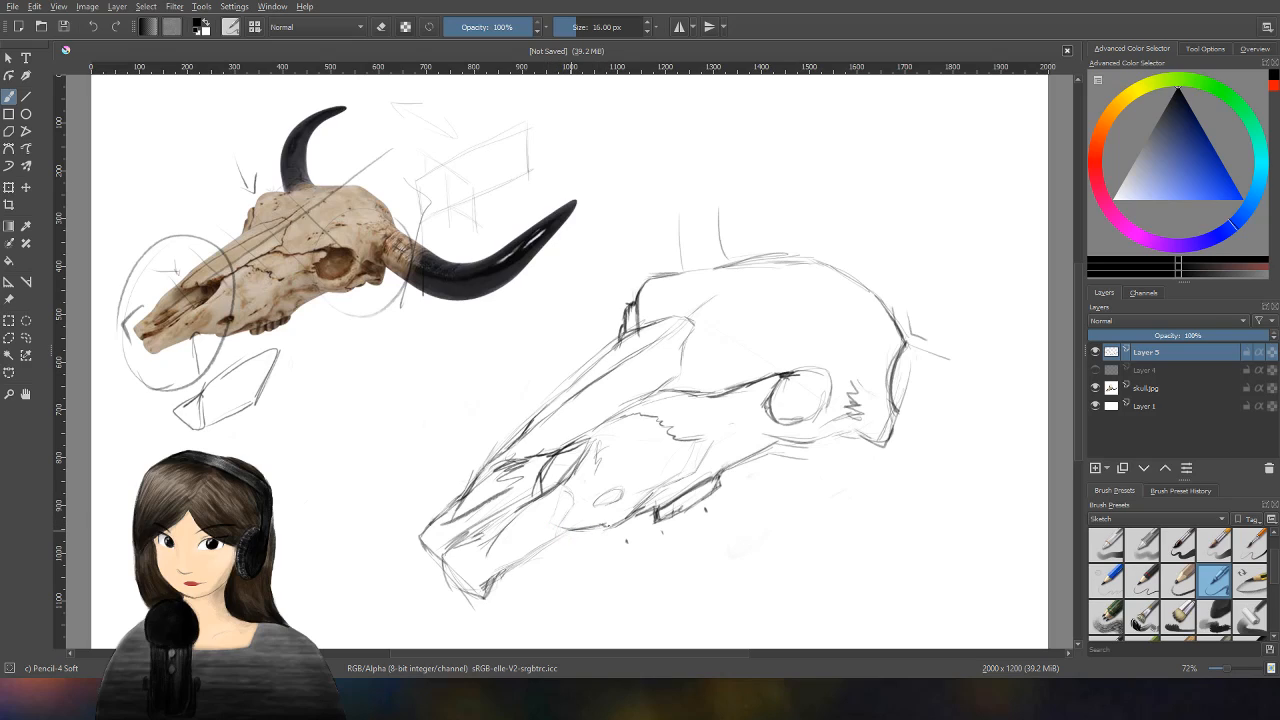
{"action": "left_click_drag", "start_coordinate": [516, 526], "coordinate": [550, 492]}
{"action": "mouse_move", "coordinate": [222, 284]}
{"action": "left_mouse_down"}
{"action": "mouse_move", "coordinate": [240, 268]}
{"action": "mouse_move", "coordinate": [292, 286]}
{"action": "mouse_move", "coordinate": [244, 330]}
{"action": "mouse_move", "coordinate": [210, 334]}
{"action": "left_mouse_up"}
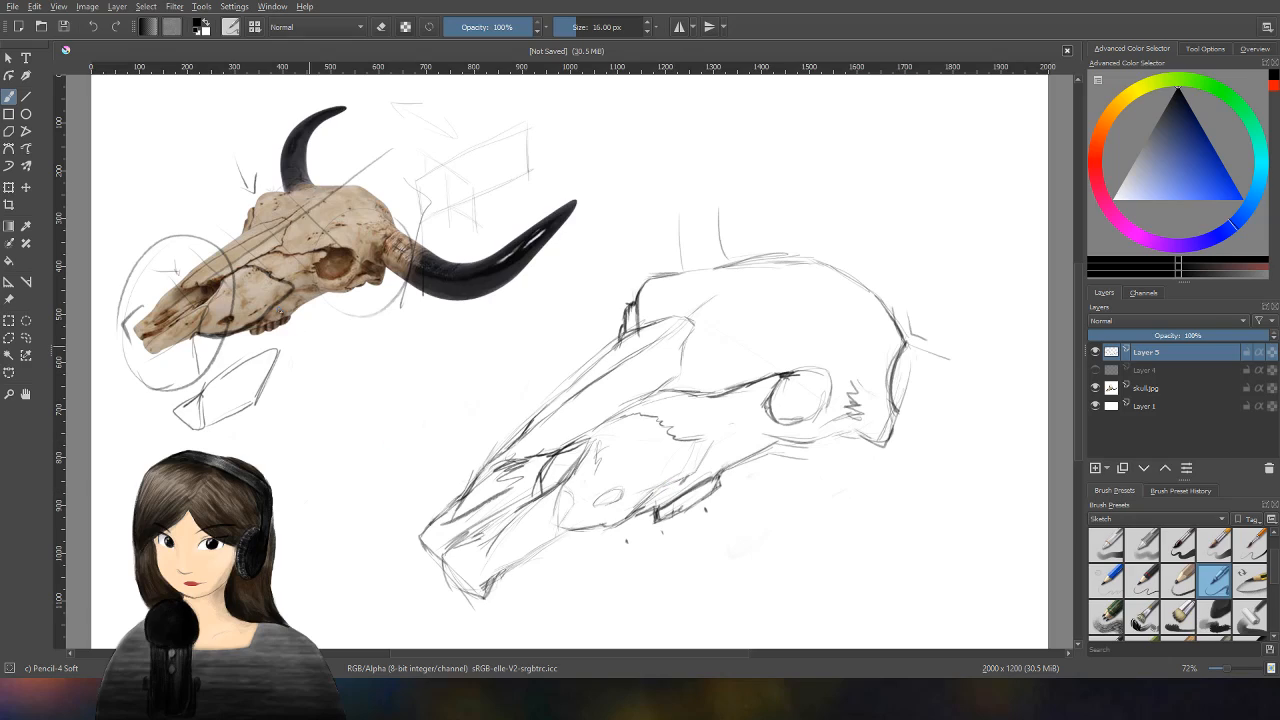
Darken the lower jaw edge and erase the tooth block beneath it with a 47 px eraser
{"action": "left_click_drag", "start_coordinate": [680, 485], "coordinate": [638, 516]}
{"action": "key", "text": "e"}
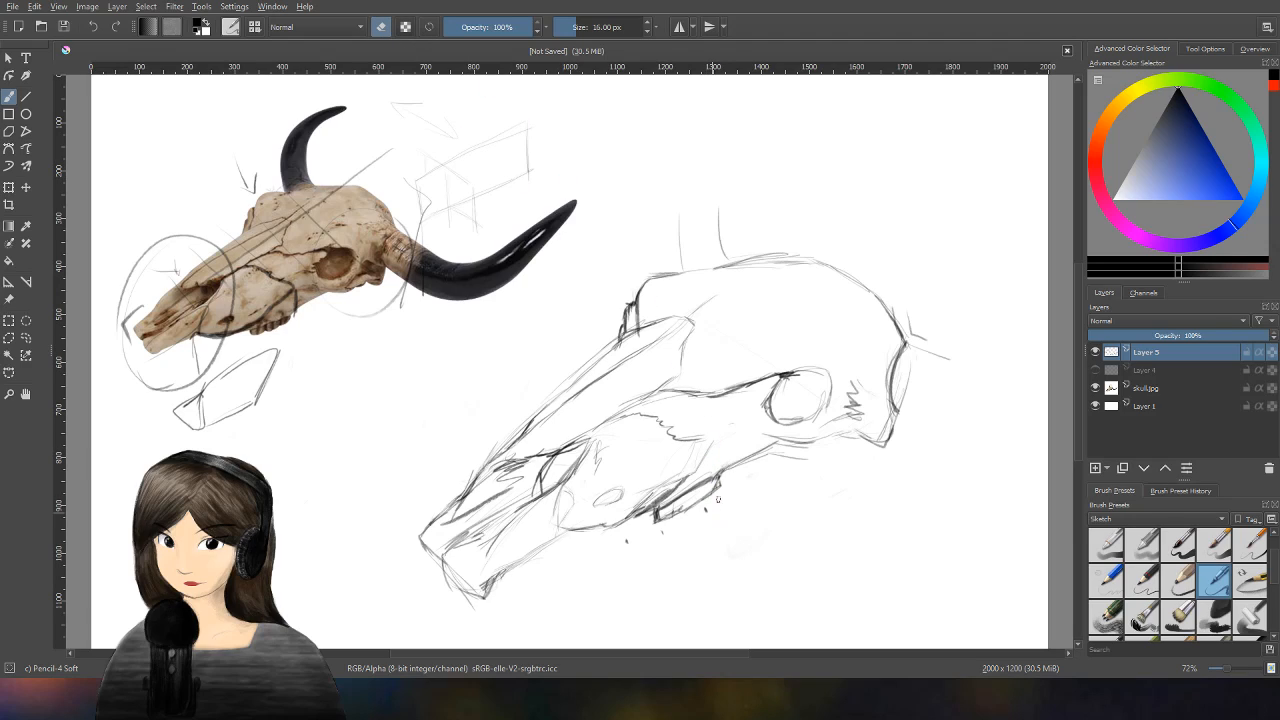
{"action": "left_click_drag", "start_coordinate": [576, 27], "coordinate": [586, 27]}
{"action": "left_click_drag", "start_coordinate": [655, 505], "coordinate": [722, 490]}
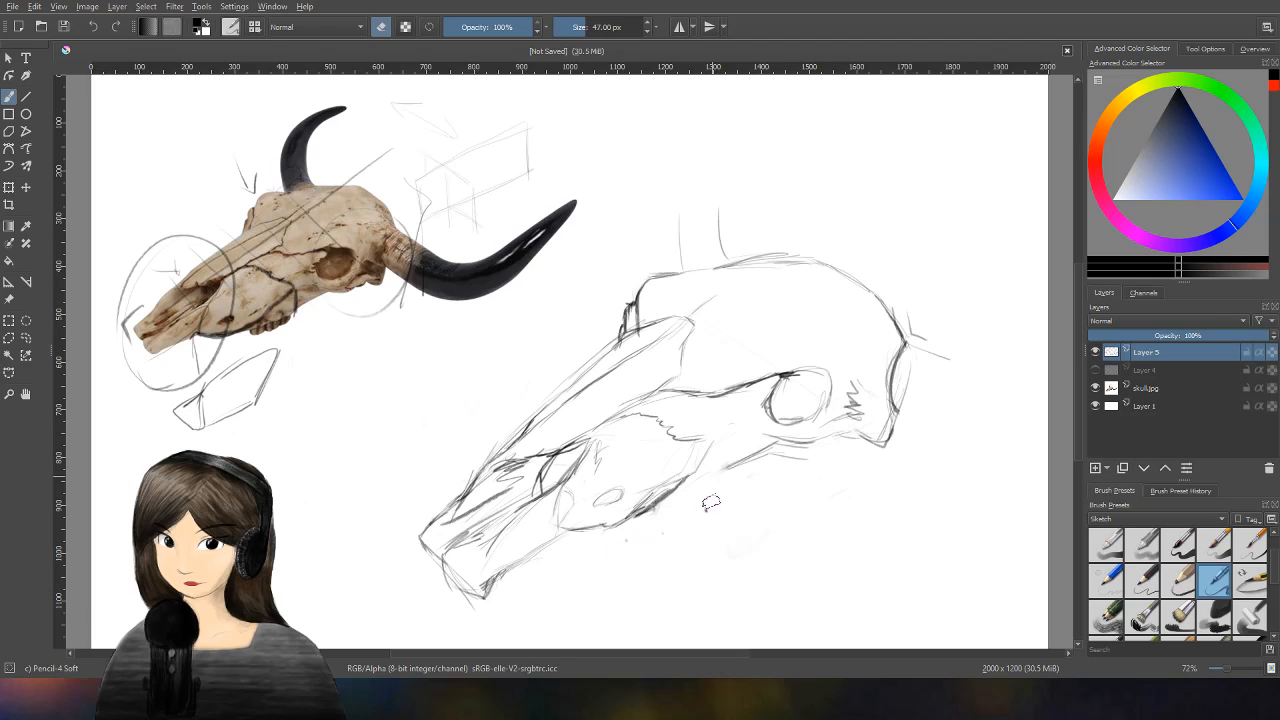
Redraw the lower cheek and jaw edge with the pencil at 15.27 px and erase the small oval beside the snout
{"action": "left_click", "coordinate": [567, 27]}
{"action": "left_click", "coordinate": [381, 30]}
{"action": "left_click", "coordinate": [568, 29]}
{"action": "left_click_drag", "start_coordinate": [568, 28], "coordinate": [571, 28]}
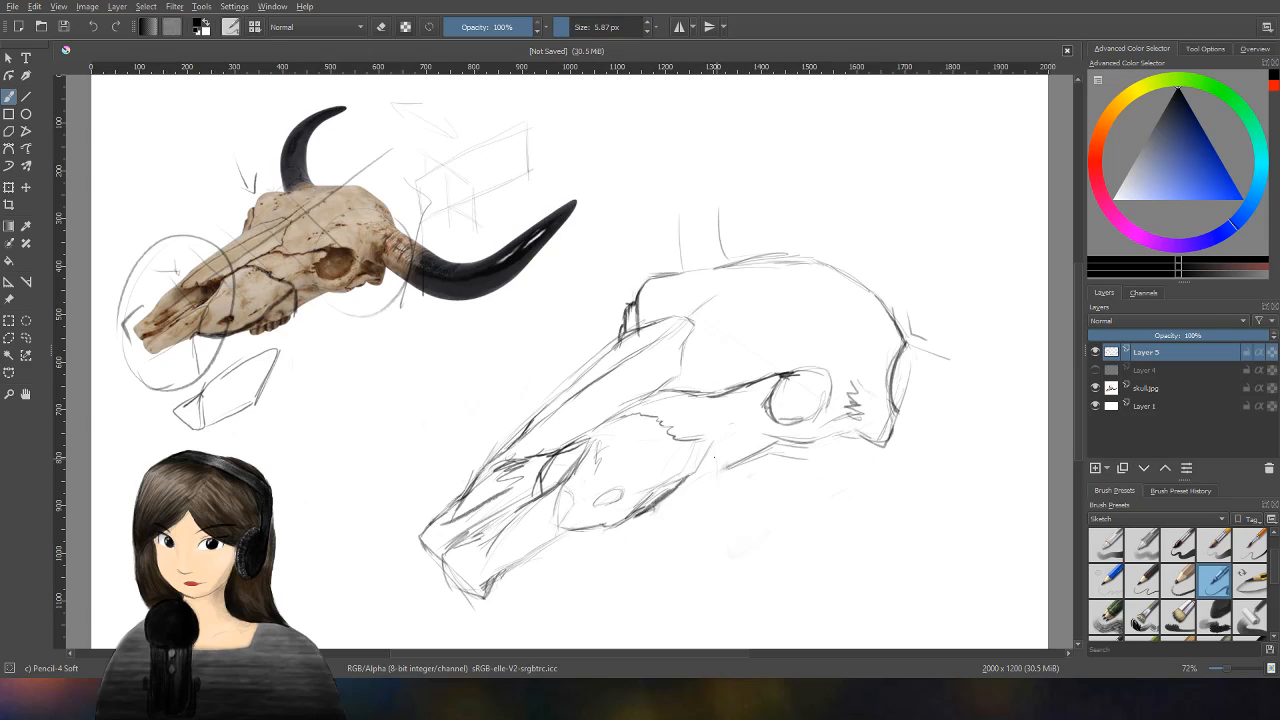
{"action": "mouse_move", "coordinate": [716, 477]}
{"action": "left_mouse_down"}
{"action": "mouse_move", "coordinate": [710, 490]}
{"action": "mouse_move", "coordinate": [784, 449]}
{"action": "left_mouse_up"}
{"action": "left_click_drag", "start_coordinate": [578, 26], "coordinate": [575, 26]}
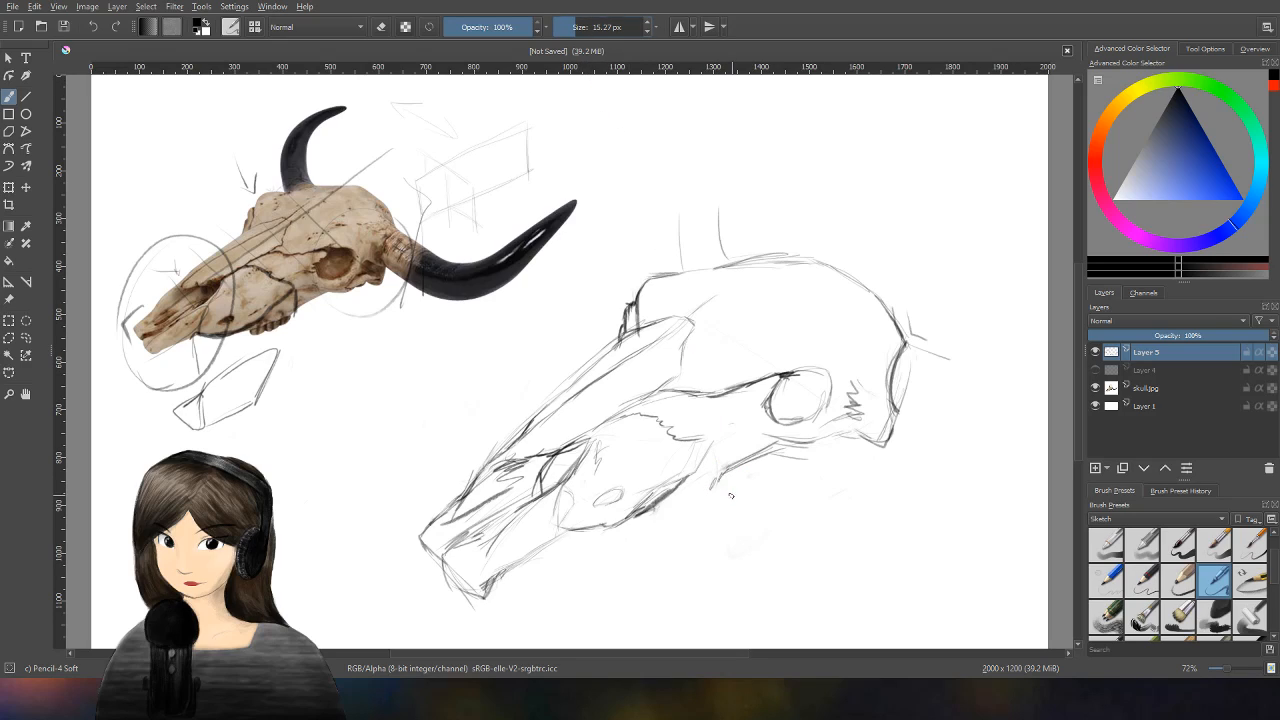
{"action": "mouse_move", "coordinate": [716, 487]}
{"action": "left_mouse_down"}
{"action": "mouse_move", "coordinate": [626, 520]}
{"action": "mouse_move", "coordinate": [645, 515]}
{"action": "left_mouse_up"}
{"action": "key", "text": "e"}
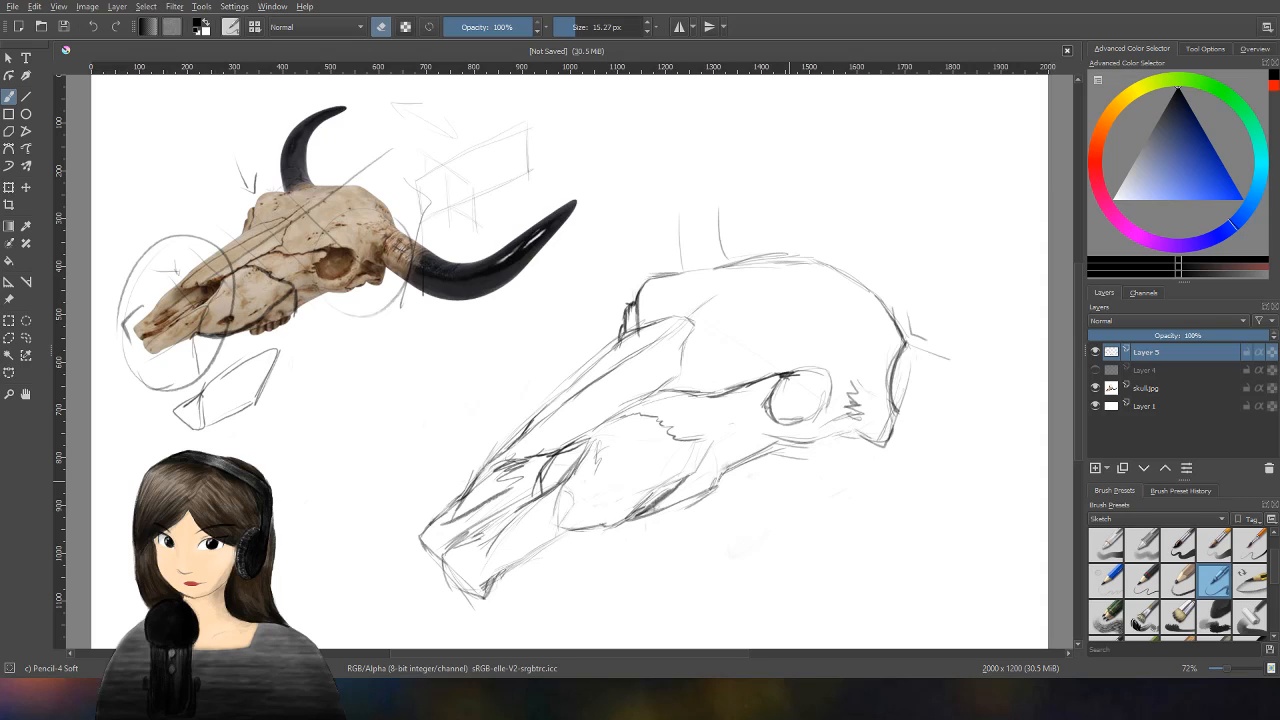
Toggle the sketch layer's visibility to check it, and add a new paint layer above it
{"action": "left_click", "coordinate": [1095, 352]}
{"action": "left_click", "coordinate": [1095, 352]}
{"action": "left_click", "coordinate": [1095, 352]}
{"action": "left_click", "coordinate": [1095, 352]}
{"action": "left_click", "coordinate": [1096, 468]}
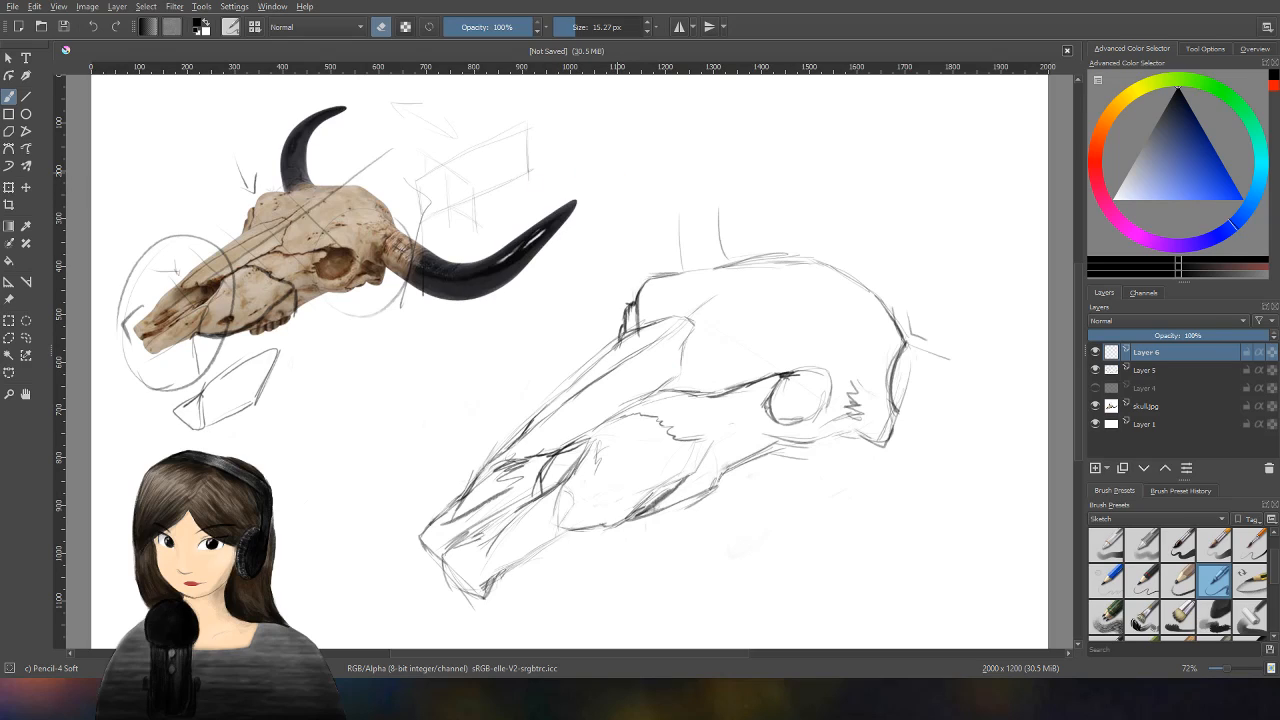
Fade Layer 5 with the line sketch to 34% opacity and check it by toggling its visibility
{"action": "left_click", "coordinate": [1095, 370]}
{"action": "left_click", "coordinate": [1095, 370]}
{"action": "left_click", "coordinate": [1145, 370]}
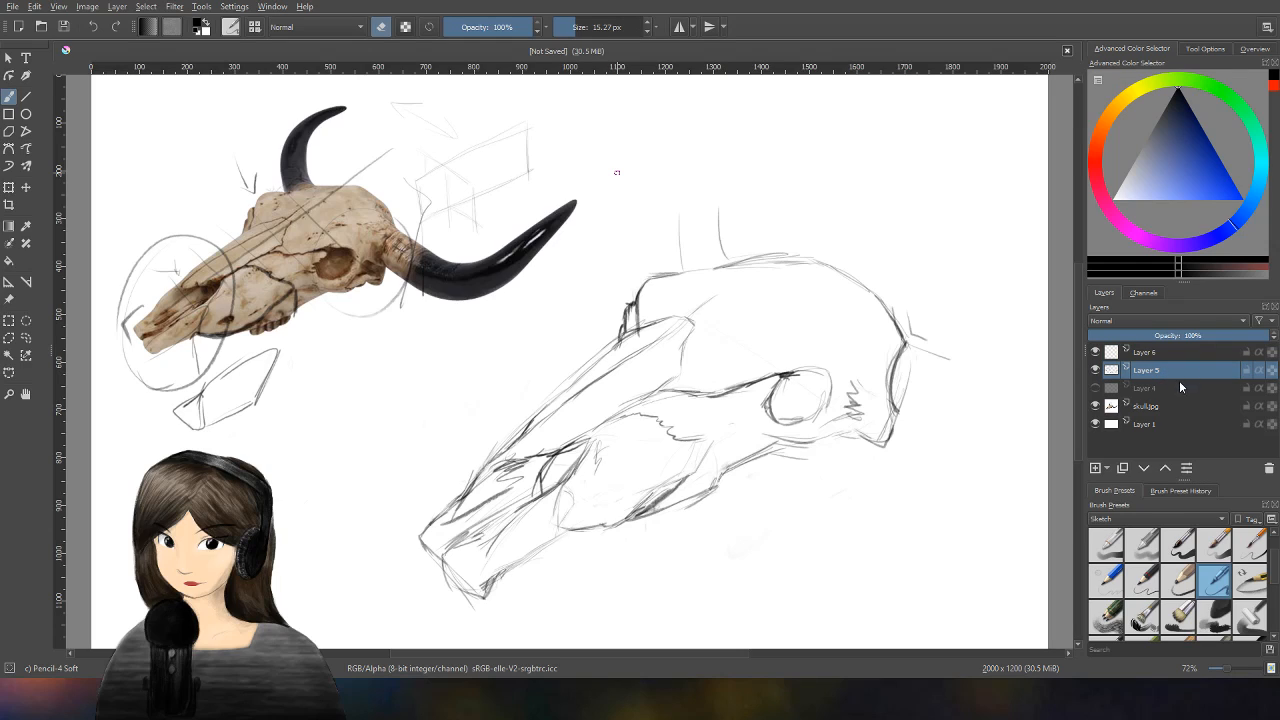
{"action": "left_click_drag", "start_coordinate": [1215, 336], "coordinate": [1150, 335]}
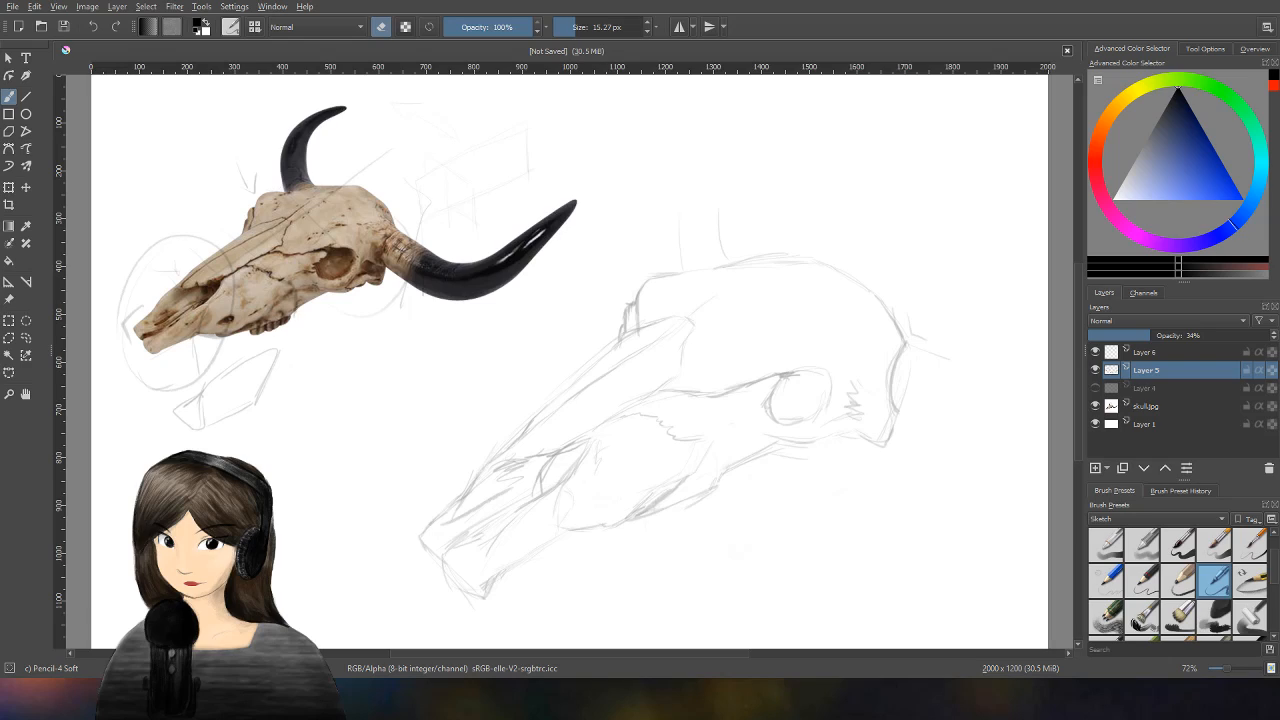
{"action": "left_click", "coordinate": [1144, 353]}
{"action": "left_click", "coordinate": [1162, 370]}
{"action": "left_click", "coordinate": [1095, 370]}
{"action": "left_click", "coordinate": [1095, 370]}
Prepare Layer 6 for shading with a 53.13 px pencil and a layer opacity of 81%, undoing the test strokes
{"action": "left_click", "coordinate": [1160, 353]}
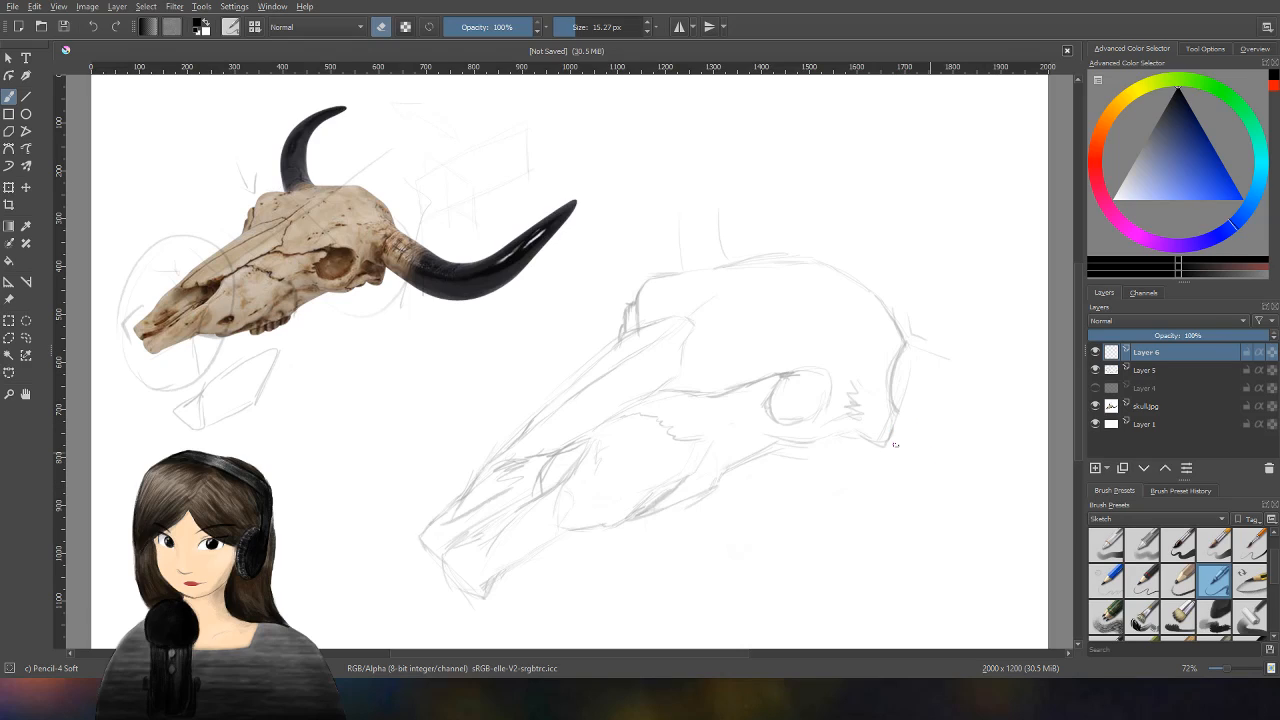
{"action": "key", "text": "e"}
{"action": "left_click", "coordinate": [586, 27]}
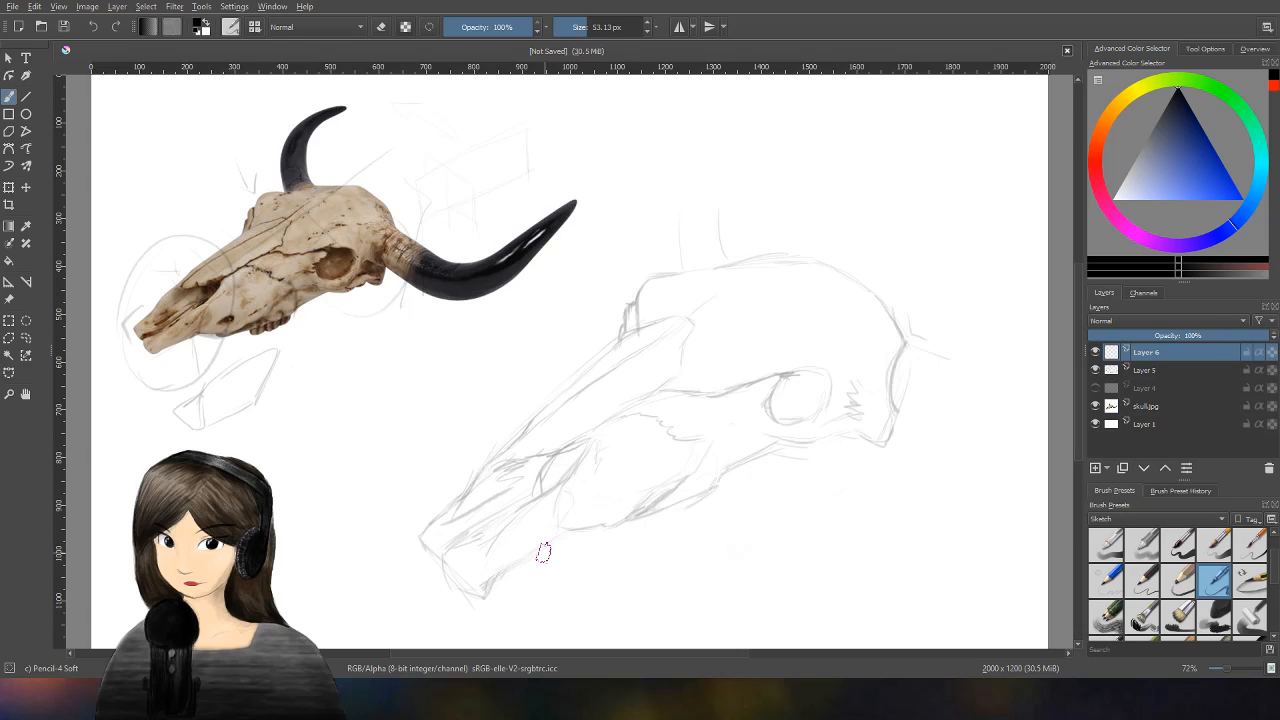
{"action": "left_click_drag", "start_coordinate": [1237, 340], "coordinate": [1222, 336]}
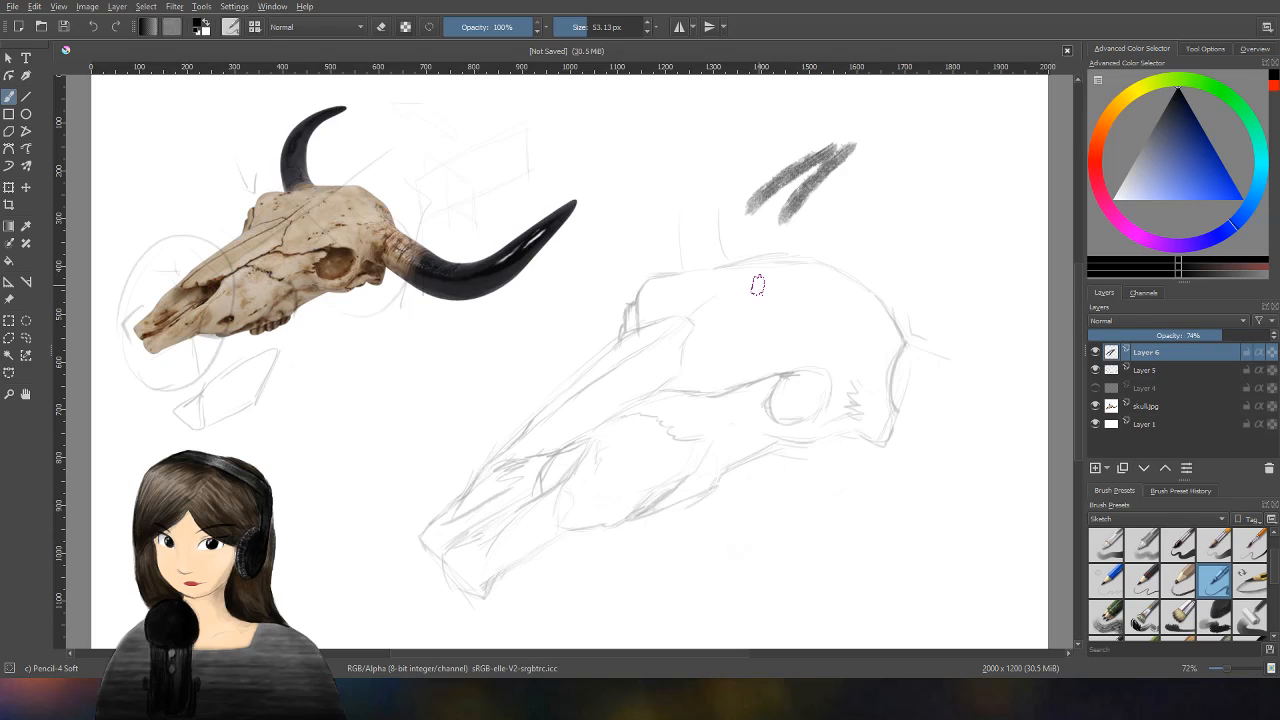
{"action": "key", "text": "ctrl+z"}
{"action": "key", "text": "ctrl+z"}
{"action": "left_click", "coordinate": [1226, 337]}
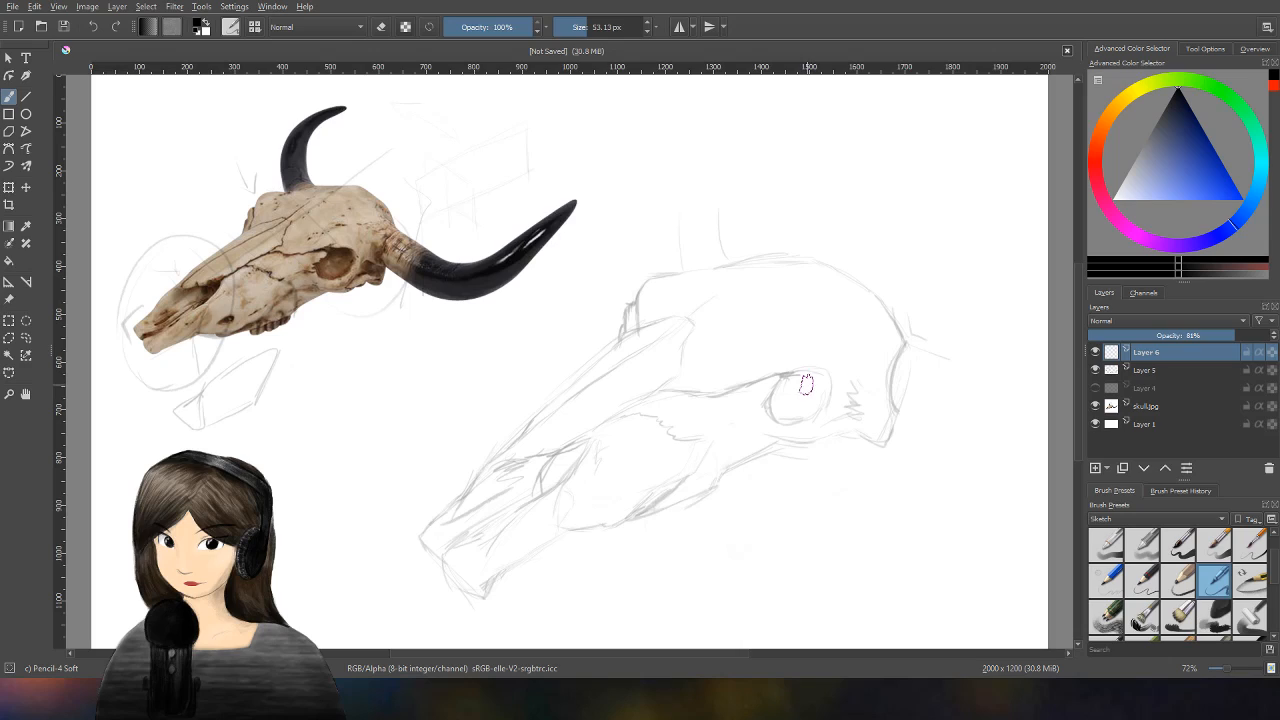
Try out a dark shading patch in the empty area above the skull, lighten it and erase it
{"action": "mouse_move", "coordinate": [668, 148]}
{"action": "left_mouse_down"}
{"action": "mouse_move", "coordinate": [757, 110]}
{"action": "mouse_move", "coordinate": [700, 150]}
{"action": "mouse_move", "coordinate": [771, 142]}
{"action": "mouse_move", "coordinate": [690, 176]}
{"action": "left_mouse_up"}
{"action": "left_click", "coordinate": [381, 26]}
{"action": "left_click_drag", "start_coordinate": [760, 122], "coordinate": [689, 182]}
{"action": "left_click_drag", "start_coordinate": [758, 122], "coordinate": [700, 166]}
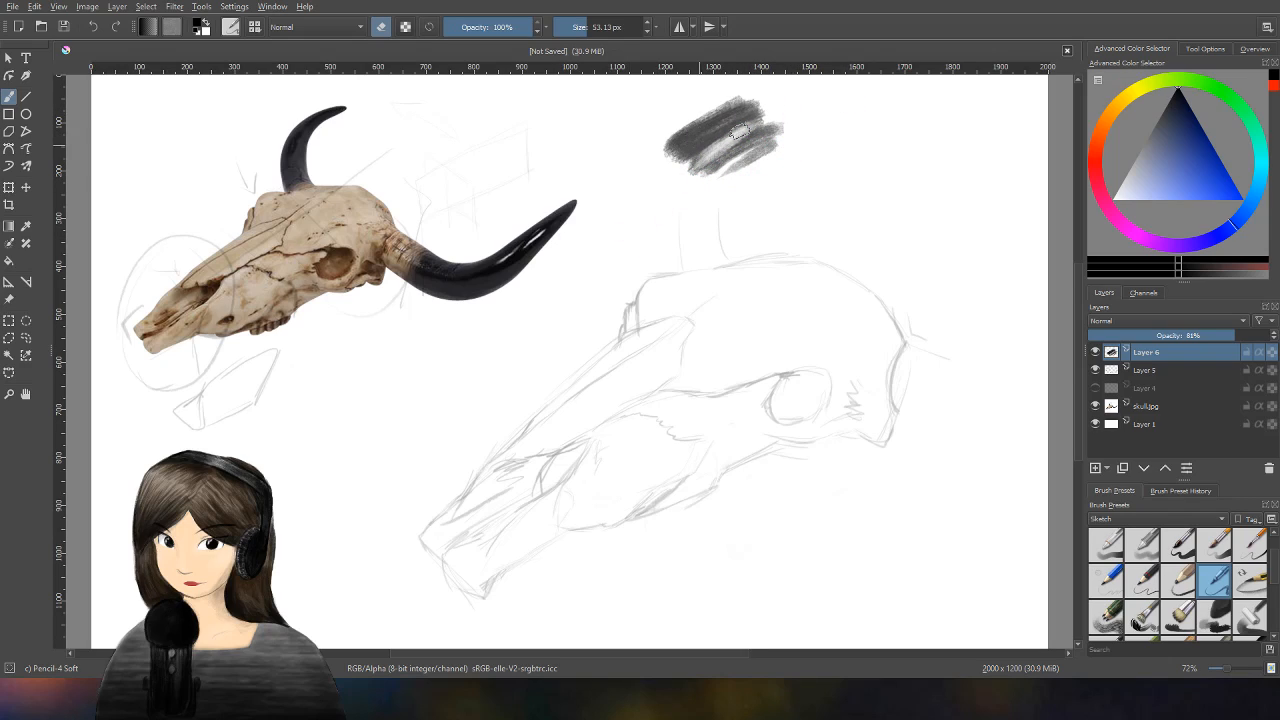
{"action": "left_click_drag", "start_coordinate": [779, 127], "coordinate": [766, 163]}
{"action": "mouse_move", "coordinate": [725, 101]}
{"action": "left_mouse_down"}
{"action": "mouse_move", "coordinate": [700, 133]}
{"action": "mouse_move", "coordinate": [736, 166]}
{"action": "mouse_move", "coordinate": [770, 101]}
{"action": "mouse_move", "coordinate": [672, 148]}
{"action": "mouse_move", "coordinate": [694, 108]}
{"action": "mouse_move", "coordinate": [738, 104]}
{"action": "mouse_move", "coordinate": [744, 130]}
{"action": "mouse_move", "coordinate": [791, 123]}
{"action": "mouse_move", "coordinate": [735, 181]}
{"action": "left_mouse_up"}
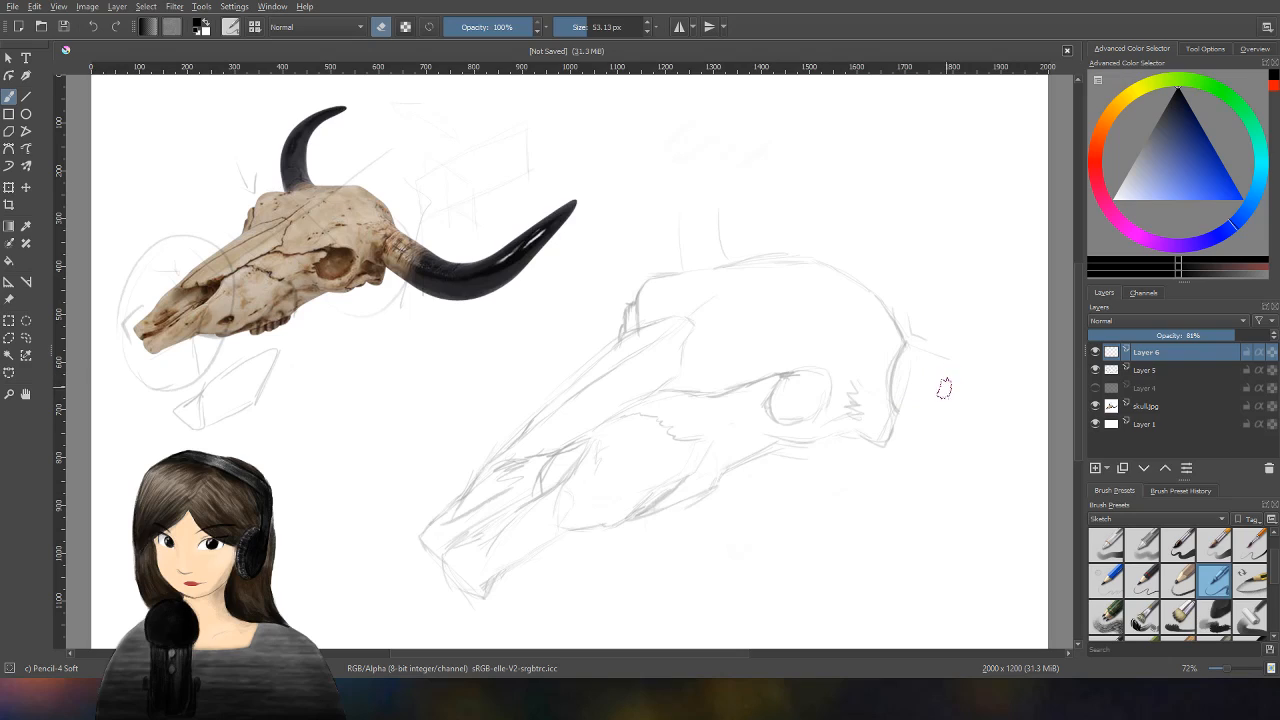
Shade the two nasal openings dark and add tone to the groove leading to the snout's tip
{"action": "left_click", "coordinate": [381, 27]}
{"action": "mouse_move", "coordinate": [566, 462]}
{"action": "left_mouse_down"}
{"action": "mouse_move", "coordinate": [537, 482]}
{"action": "mouse_move", "coordinate": [571, 468]}
{"action": "mouse_move", "coordinate": [534, 499]}
{"action": "mouse_move", "coordinate": [561, 476]}
{"action": "left_mouse_up"}
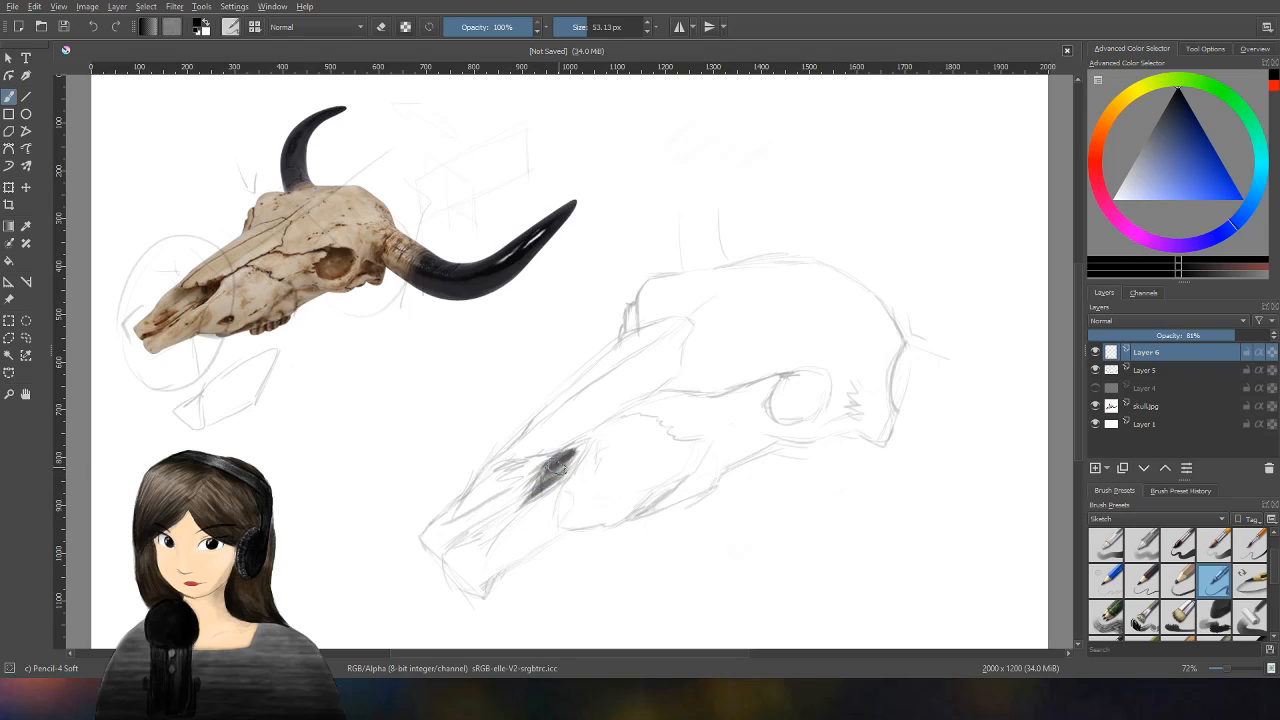
{"action": "left_click_drag", "start_coordinate": [543, 483], "coordinate": [566, 466]}
{"action": "mouse_move", "coordinate": [515, 480]}
{"action": "left_mouse_down"}
{"action": "mouse_move", "coordinate": [448, 529]}
{"action": "mouse_move", "coordinate": [516, 472]}
{"action": "mouse_move", "coordinate": [452, 515]}
{"action": "mouse_move", "coordinate": [485, 498]}
{"action": "left_mouse_up"}
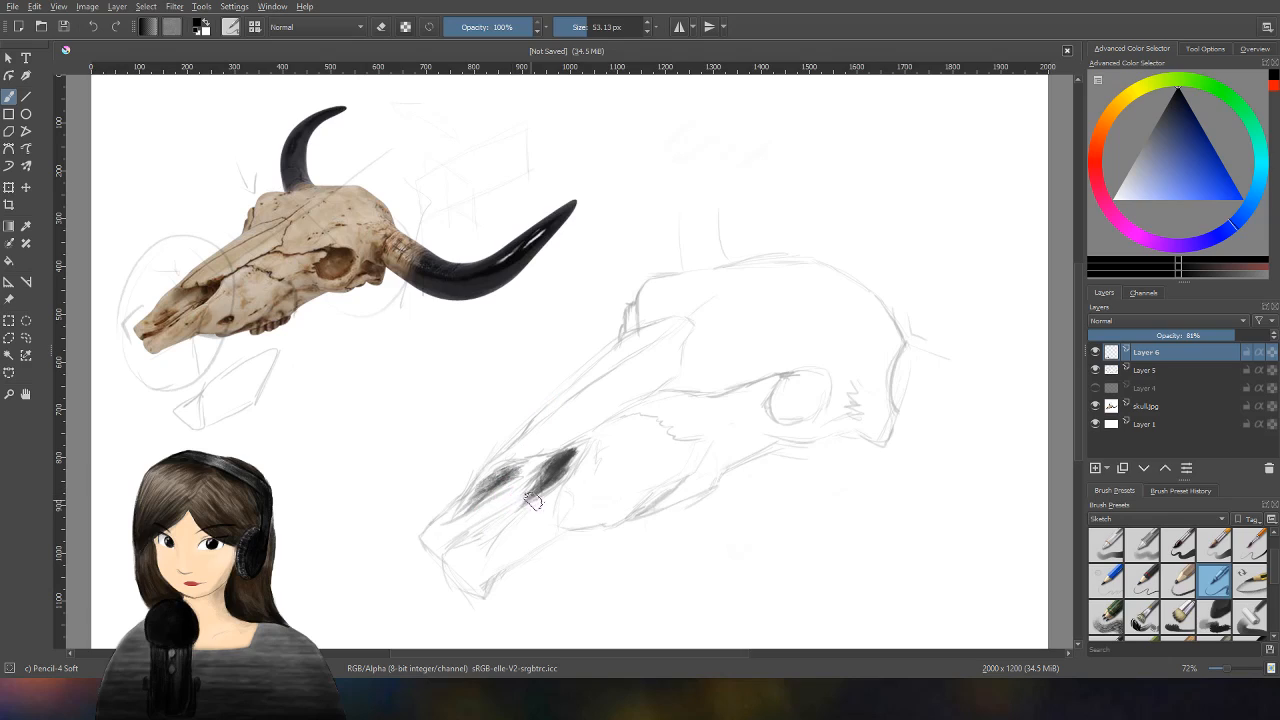
{"action": "left_click_drag", "start_coordinate": [512, 470], "coordinate": [497, 486]}
{"action": "left_click_drag", "start_coordinate": [450, 546], "coordinate": [483, 516]}
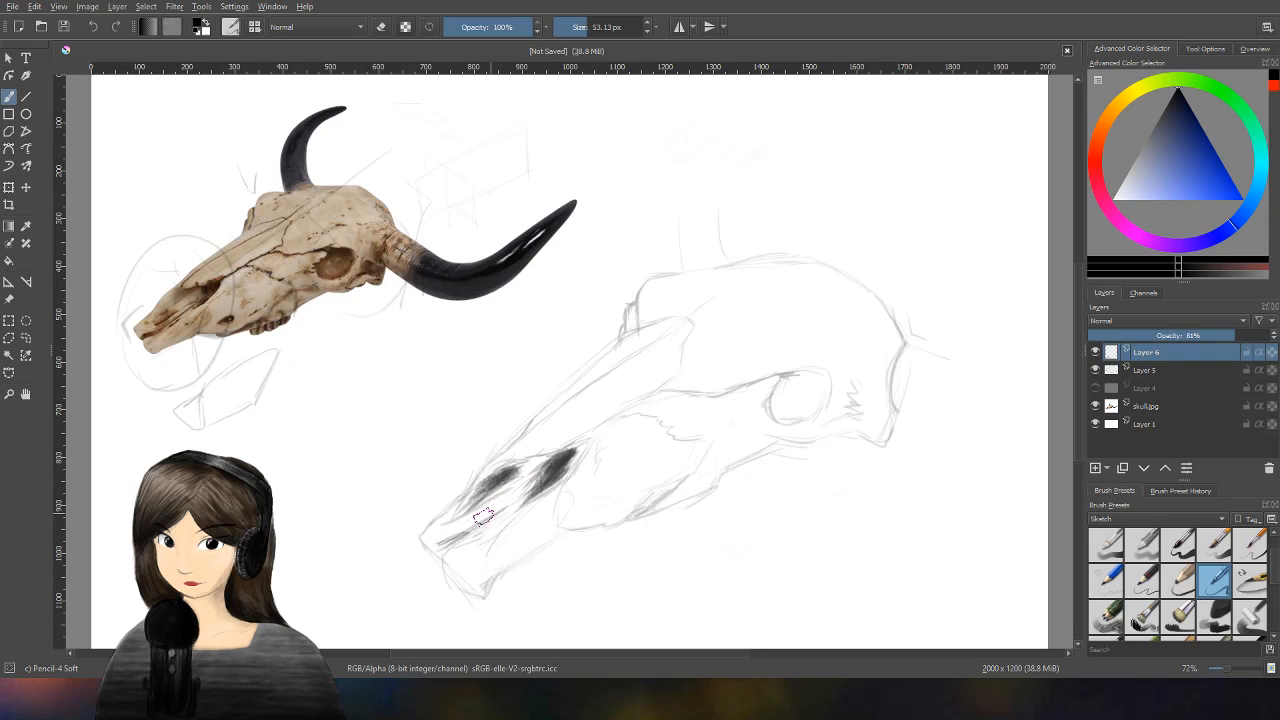
{"action": "left_click_drag", "start_coordinate": [510, 468], "coordinate": [462, 496]}
{"action": "mouse_move", "coordinate": [576, 503]}
{"action": "left_mouse_down"}
{"action": "mouse_move", "coordinate": [569, 526]}
{"action": "mouse_move", "coordinate": [512, 538]}
{"action": "mouse_move", "coordinate": [484, 574]}
{"action": "left_mouse_up"}
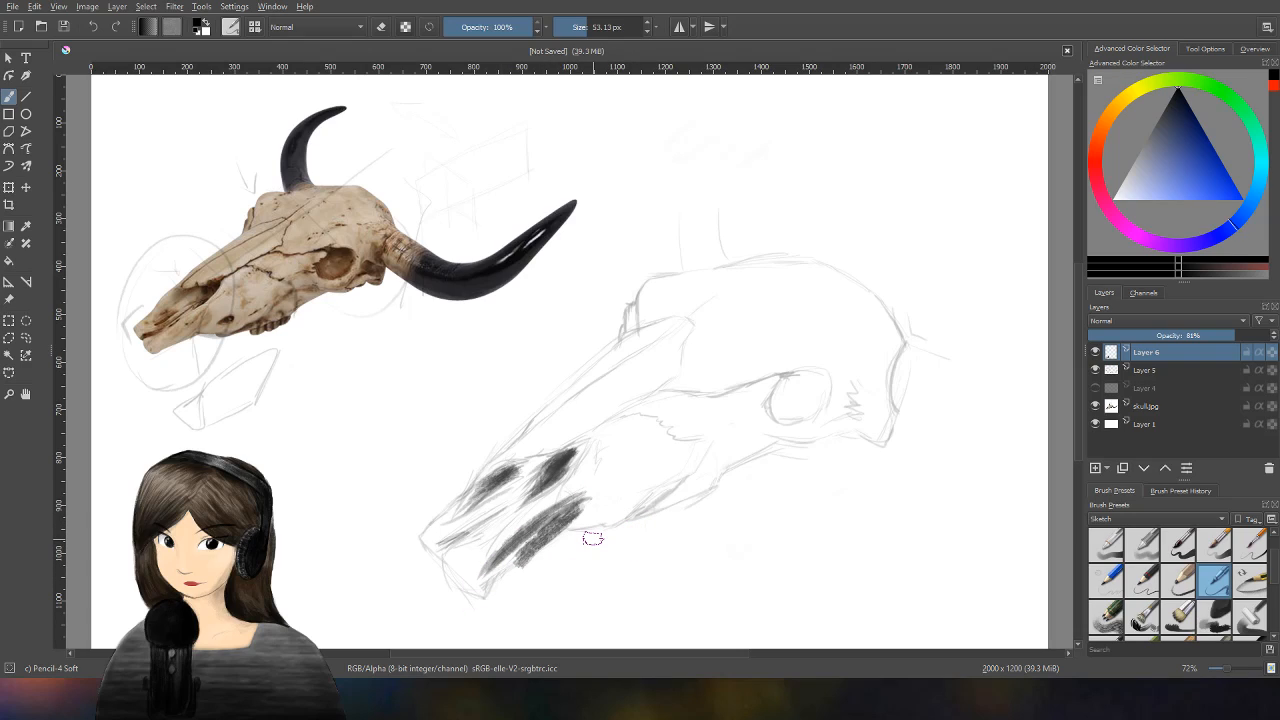
{"action": "key", "text": "ctrl+z"}
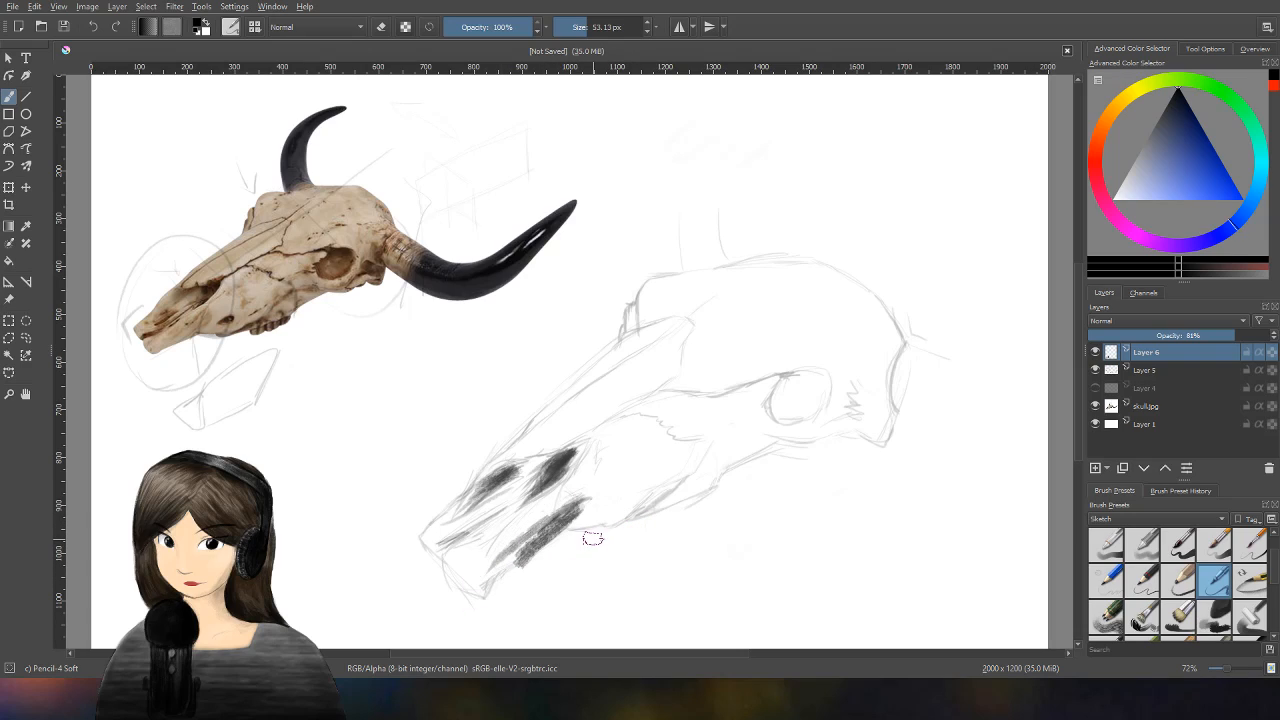
{"action": "key", "text": "ctrl+z"}
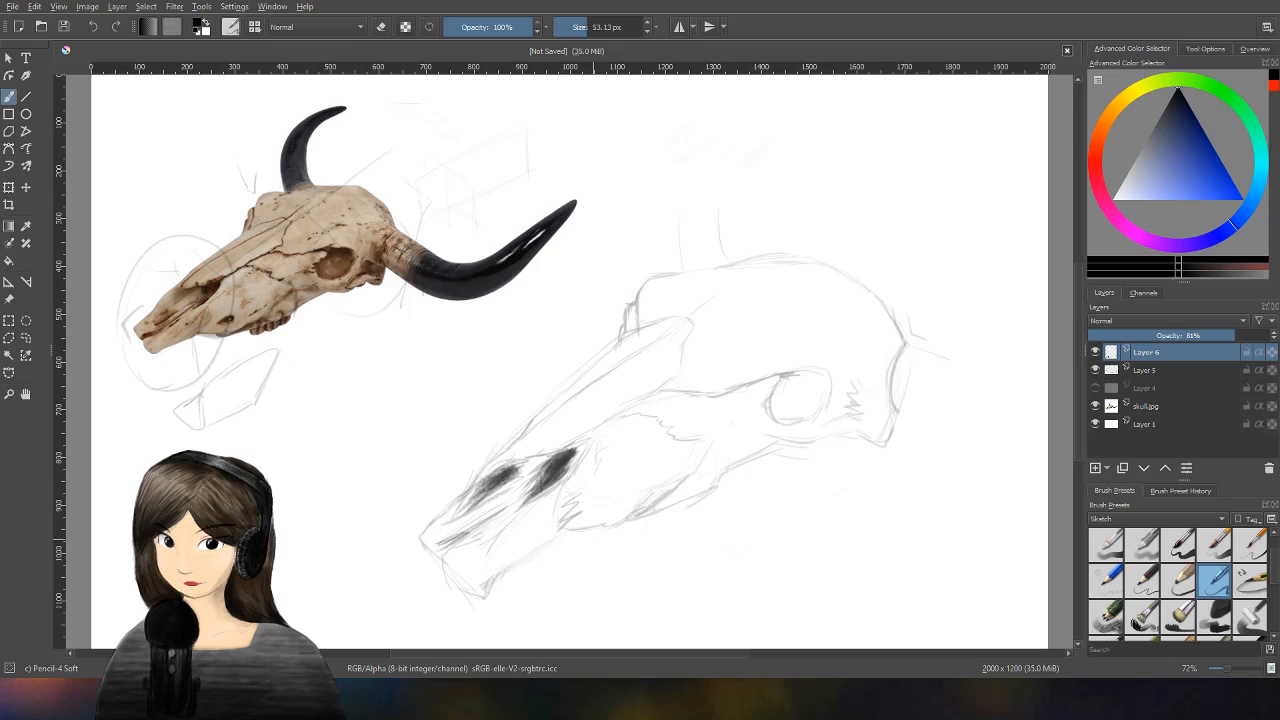
Set the brush opacity to 63% and shade the side plane of the muzzle in mid grey
{"action": "left_click", "coordinate": [498, 27]}
{"action": "mouse_move", "coordinate": [638, 145]}
{"action": "left_mouse_down"}
{"action": "mouse_move", "coordinate": [671, 147]}
{"action": "mouse_move", "coordinate": [715, 176]}
{"action": "left_mouse_up"}
{"action": "key", "text": "ctrl+z"}
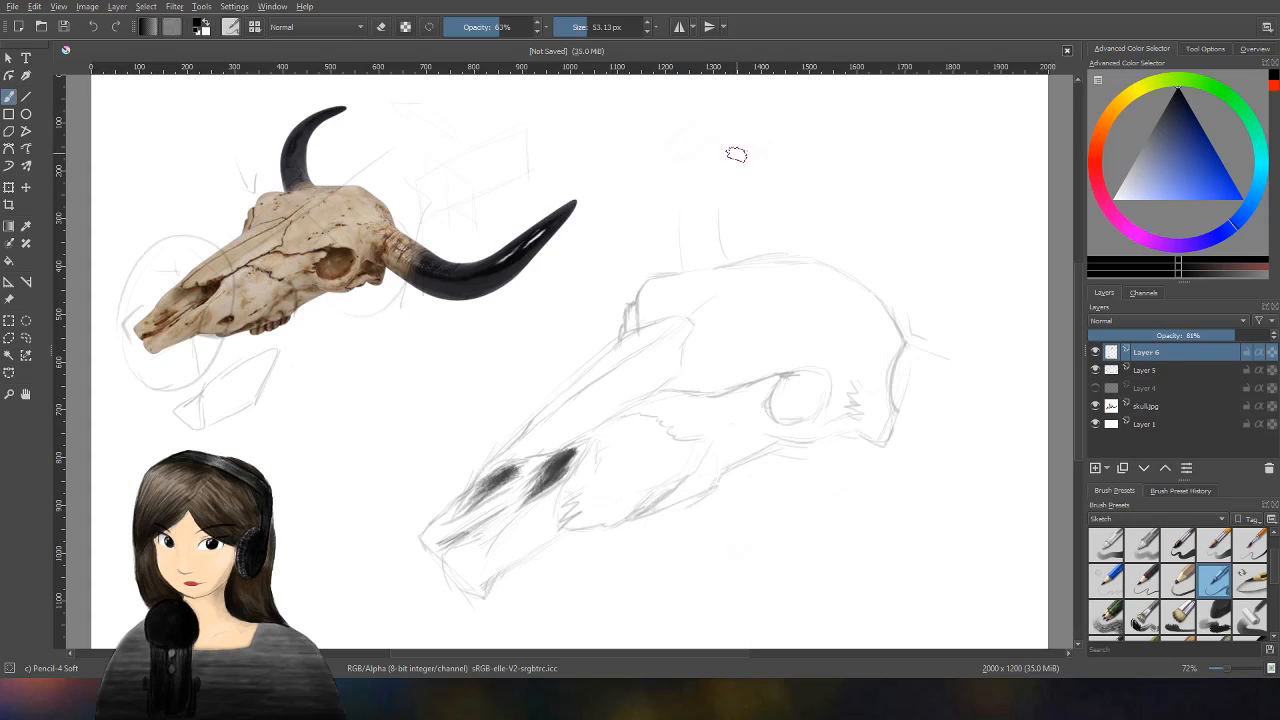
{"action": "mouse_move", "coordinate": [561, 511]}
{"action": "left_mouse_down"}
{"action": "mouse_move", "coordinate": [500, 580]}
{"action": "mouse_move", "coordinate": [560, 515]}
{"action": "mouse_move", "coordinate": [490, 570]}
{"action": "mouse_move", "coordinate": [575, 498]}
{"action": "mouse_move", "coordinate": [475, 580]}
{"action": "mouse_move", "coordinate": [534, 596]}
{"action": "left_mouse_up"}
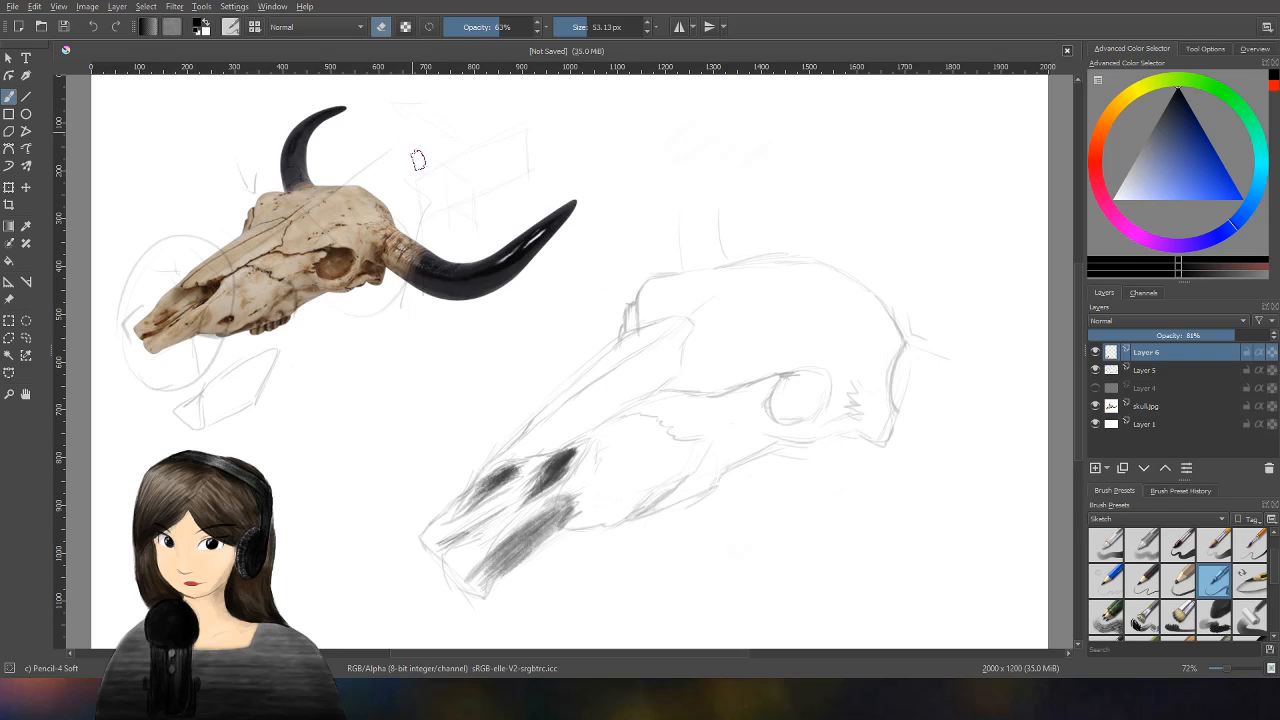
Erase the guide lines around the reference photo on Layer 5 with an eraser of about 331 px at 100% opacity
{"action": "left_click_drag", "start_coordinate": [503, 137], "coordinate": [600, 137], "text": "shift"}
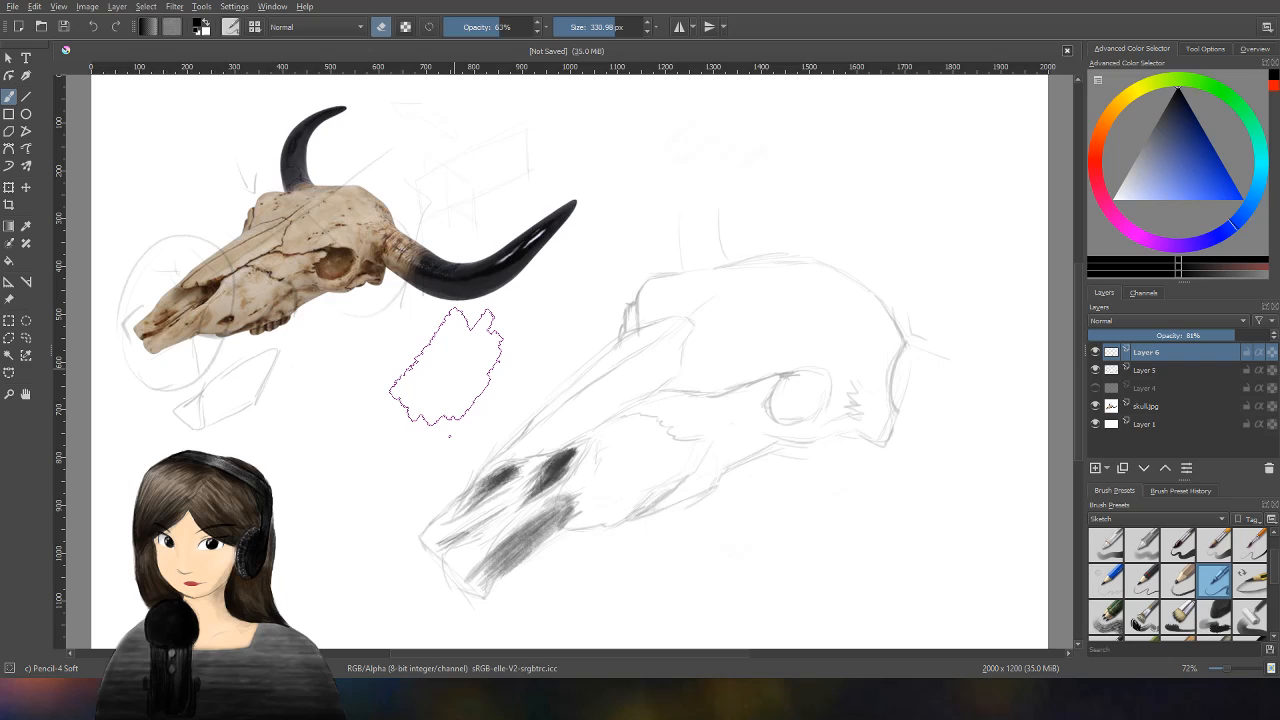
{"action": "left_click", "coordinate": [1145, 370]}
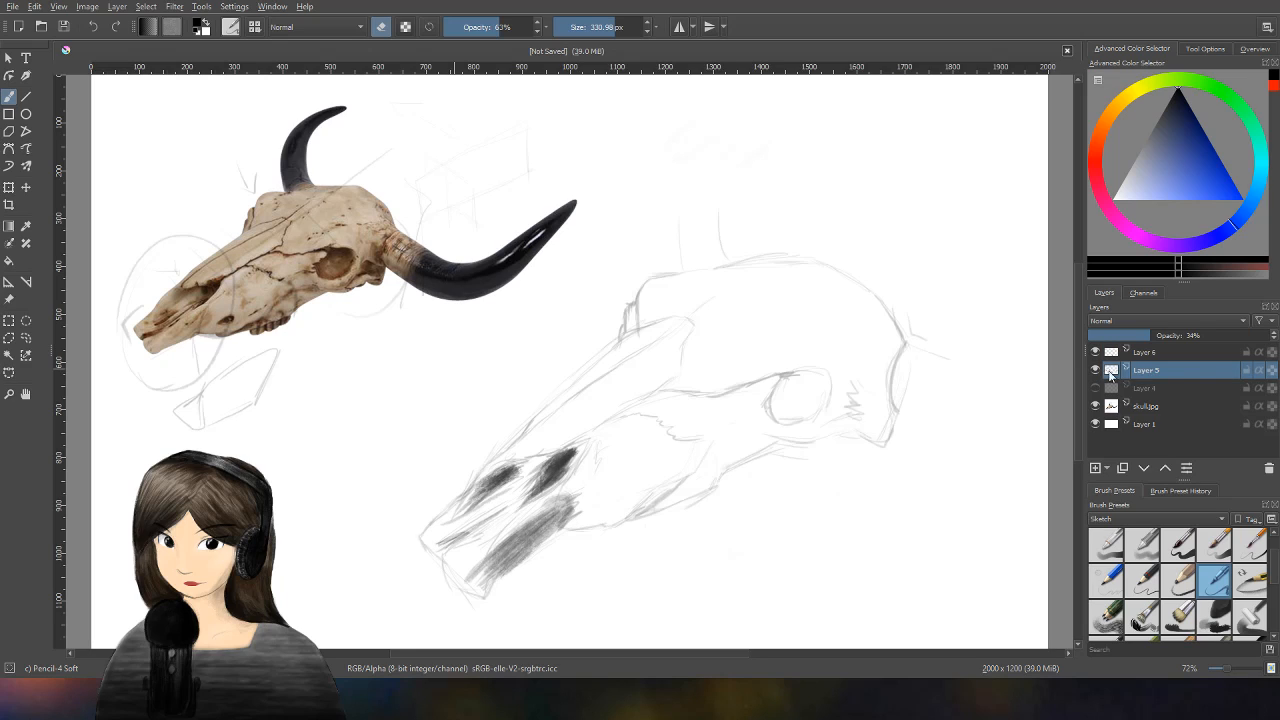
{"action": "mouse_move", "coordinate": [121, 375]}
{"action": "left_mouse_down"}
{"action": "mouse_move", "coordinate": [198, 243]}
{"action": "mouse_move", "coordinate": [285, 332]}
{"action": "left_mouse_up"}
{"action": "left_click_drag", "start_coordinate": [514, 27], "coordinate": [540, 27]}
{"action": "mouse_move", "coordinate": [160, 215]}
{"action": "left_mouse_down"}
{"action": "mouse_move", "coordinate": [180, 410]}
{"action": "mouse_move", "coordinate": [240, 360]}
{"action": "mouse_move", "coordinate": [320, 128]}
{"action": "mouse_move", "coordinate": [468, 114]}
{"action": "mouse_move", "coordinate": [407, 279]}
{"action": "mouse_move", "coordinate": [604, 148]}
{"action": "mouse_move", "coordinate": [409, 137]}
{"action": "mouse_move", "coordinate": [109, 399]}
{"action": "mouse_move", "coordinate": [597, 203]}
{"action": "mouse_move", "coordinate": [670, 120]}
{"action": "mouse_move", "coordinate": [700, 190]}
{"action": "mouse_move", "coordinate": [690, 200]}
{"action": "left_mouse_up"}
Return to painting on Layer 6 with the pencil size set to 3.93 px
{"action": "left_click", "coordinate": [1160, 352]}
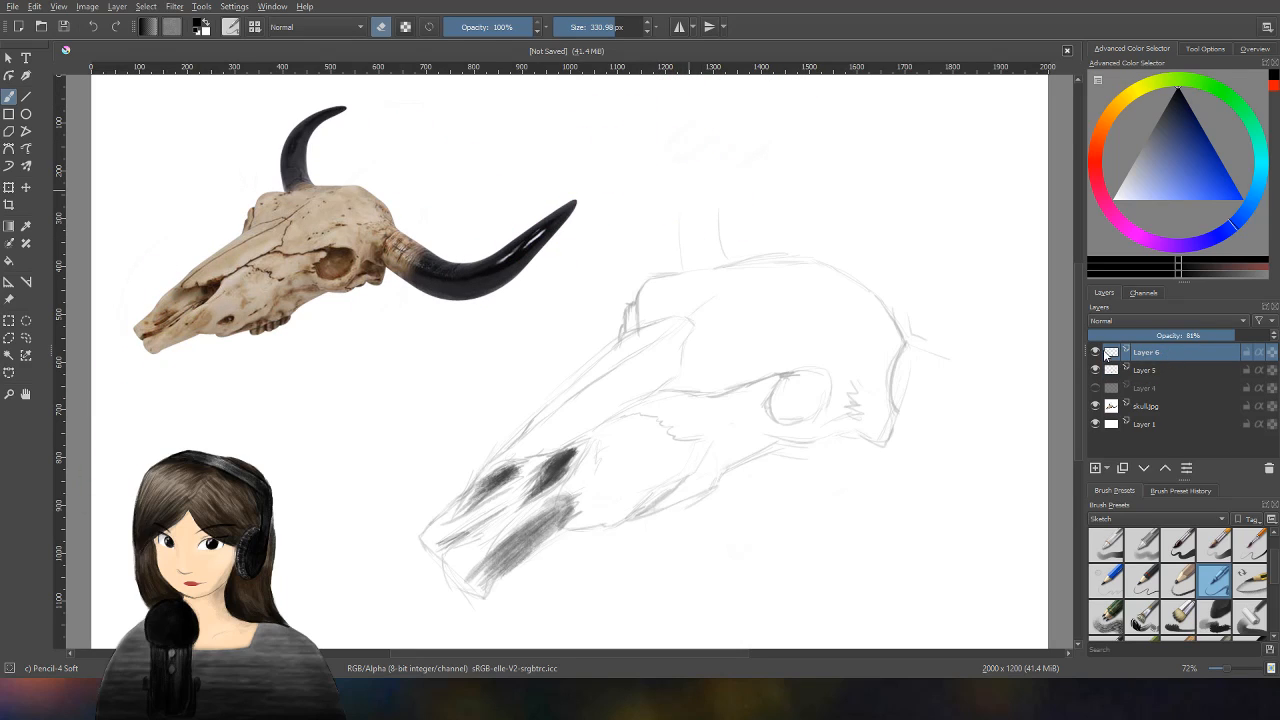
{"action": "key", "text": "e"}
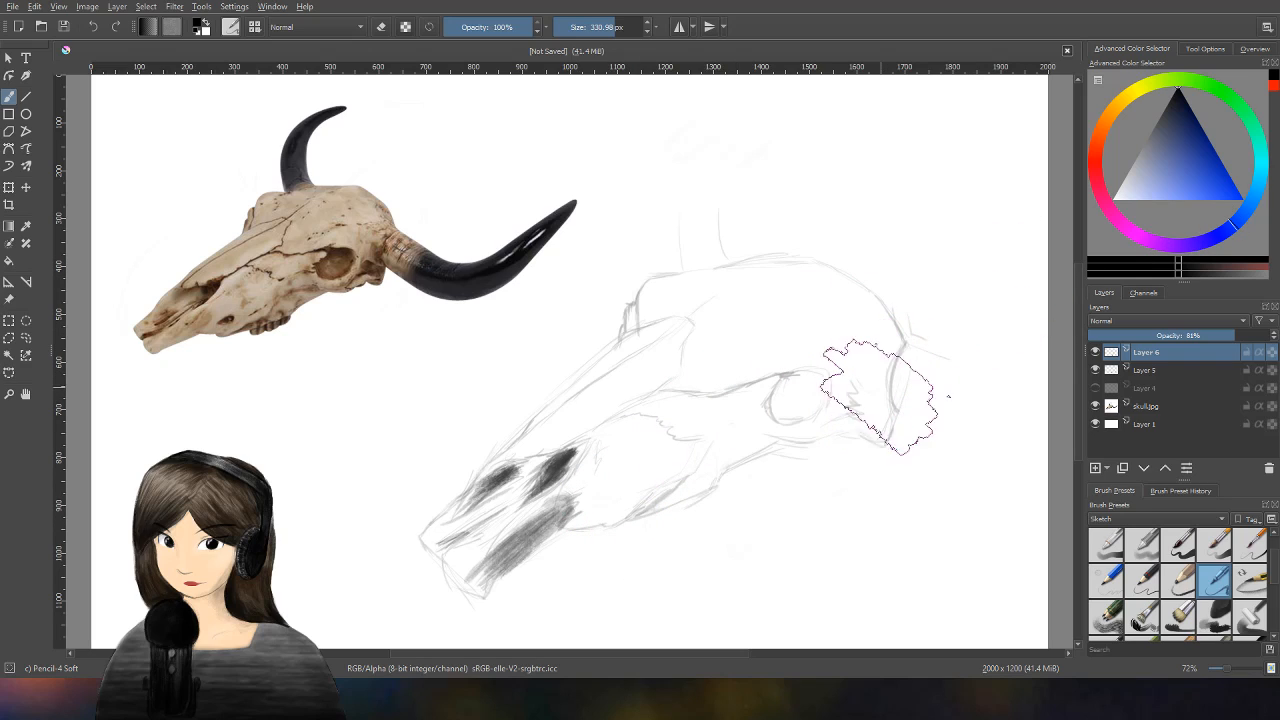
{"action": "left_click_drag", "start_coordinate": [594, 27], "coordinate": [557, 28]}
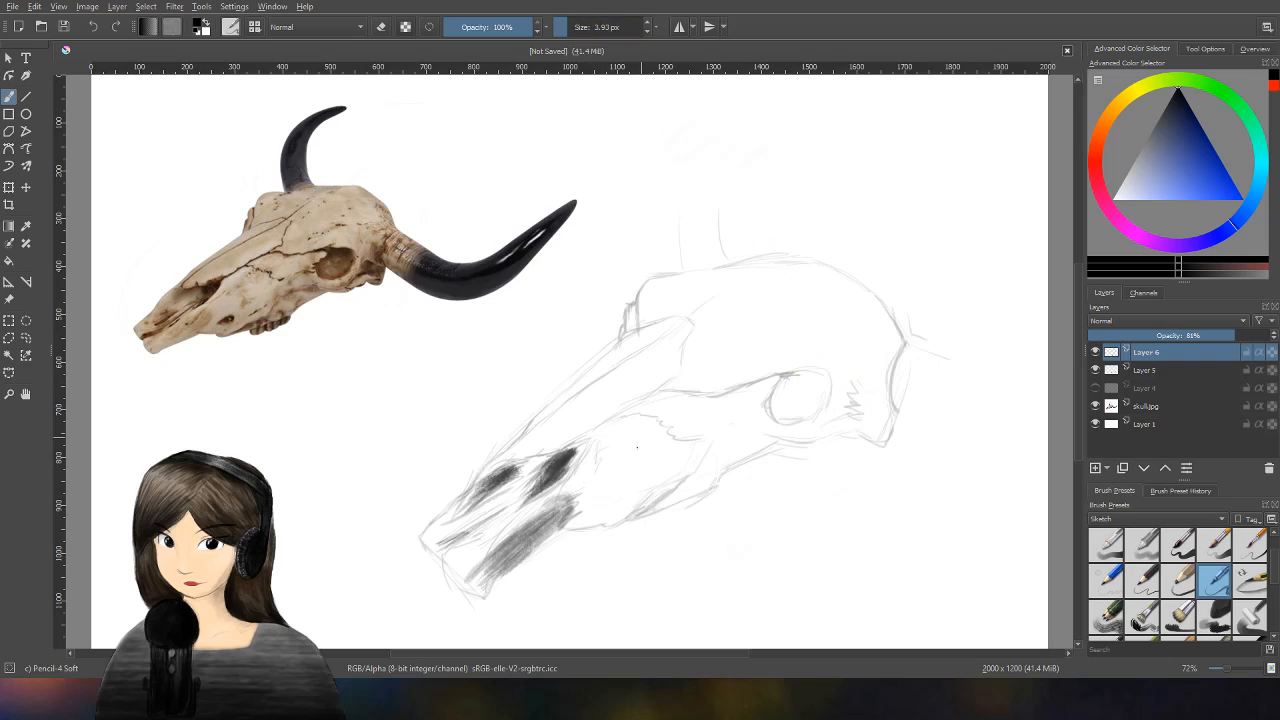
Turn on horizontal mirror painting after toggling it to show its effect
{"action": "left_click", "coordinate": [681, 29]}
{"action": "left_click", "coordinate": [681, 29]}
{"action": "left_click", "coordinate": [681, 29]}
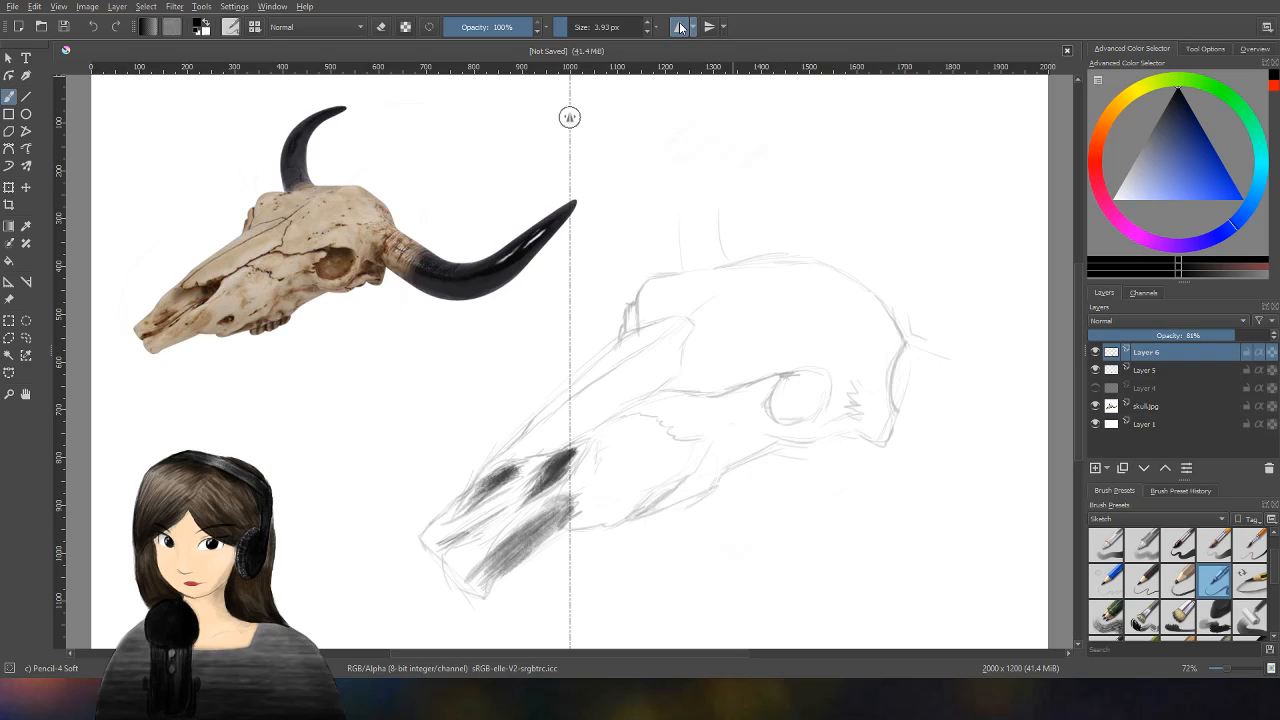
Switch from horizontal to vertical mirror painting, try a test stroke below the reference photo, undo it and turn mirroring off
{"action": "left_click", "coordinate": [680, 28]}
{"action": "left_click", "coordinate": [709, 27]}
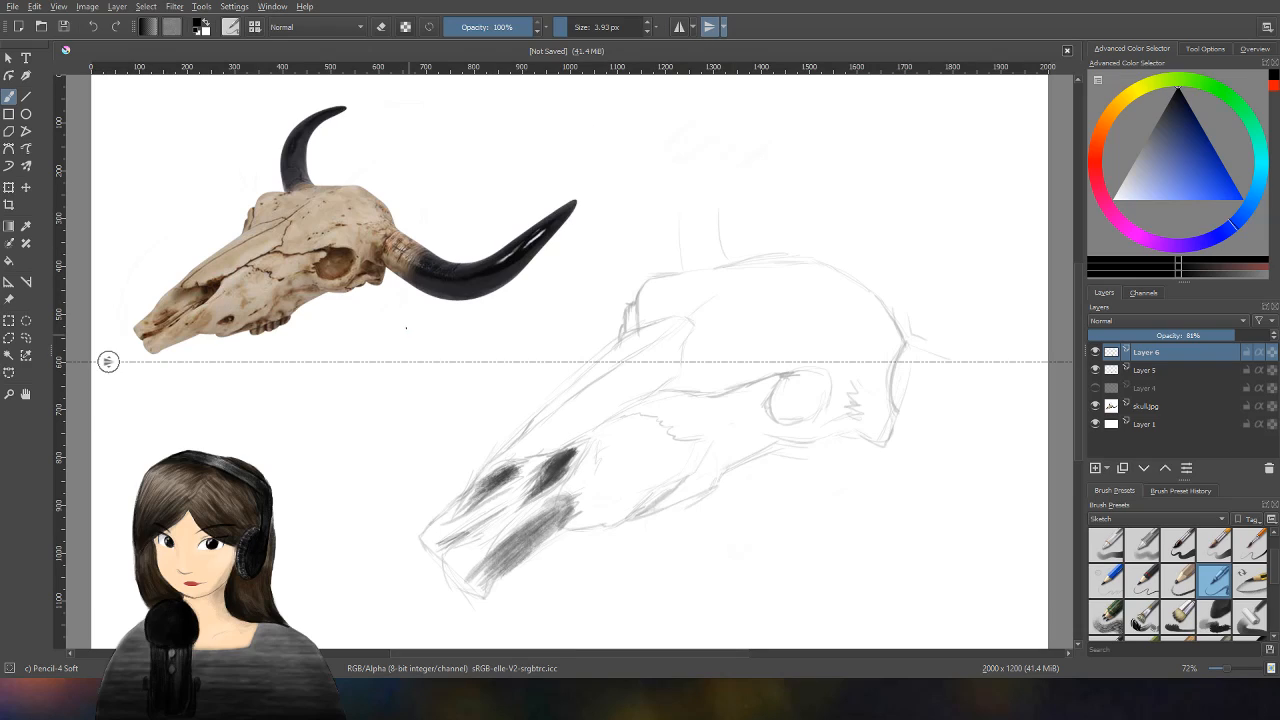
{"action": "mouse_move", "coordinate": [398, 398]}
{"action": "left_mouse_down"}
{"action": "mouse_move", "coordinate": [430, 359]}
{"action": "mouse_move", "coordinate": [483, 375]}
{"action": "mouse_move", "coordinate": [515, 348]}
{"action": "left_mouse_up"}
{"action": "key", "text": "ctrl+z"}
{"action": "left_click", "coordinate": [709, 27]}
Try horizontal mirror painting with a few test strokes beside the vertical axis, undo them and turn the mirror off again
{"action": "left_click", "coordinate": [680, 27]}
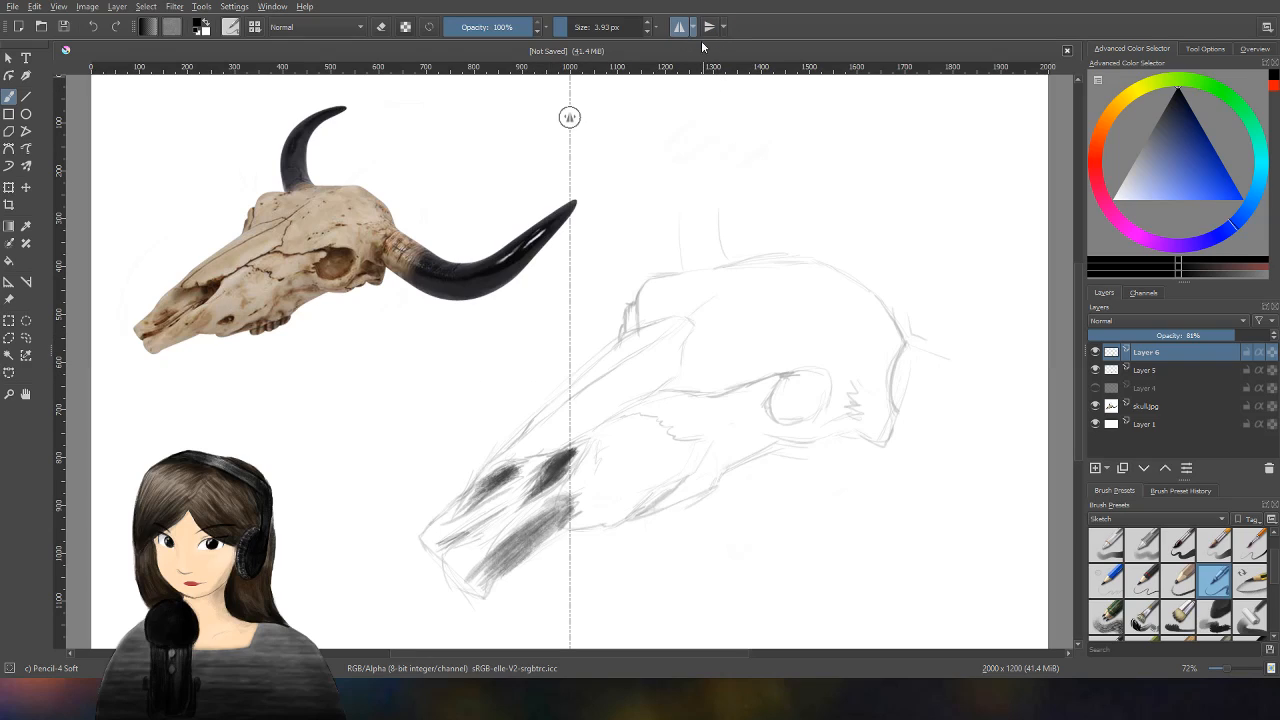
{"action": "mouse_move", "coordinate": [588, 131]}
{"action": "left_mouse_down"}
{"action": "mouse_move", "coordinate": [559, 176]}
{"action": "mouse_move", "coordinate": [627, 142]}
{"action": "mouse_move", "coordinate": [591, 190]}
{"action": "mouse_move", "coordinate": [596, 150]}
{"action": "mouse_move", "coordinate": [635, 180]}
{"action": "left_mouse_up"}
{"action": "mouse_move", "coordinate": [603, 254]}
{"action": "left_mouse_down"}
{"action": "mouse_move", "coordinate": [560, 330]}
{"action": "mouse_move", "coordinate": [582, 300]}
{"action": "mouse_move", "coordinate": [566, 280]}
{"action": "mouse_move", "coordinate": [592, 268]}
{"action": "left_mouse_up"}
{"action": "key", "text": "ctrl+z"}
{"action": "key", "text": "ctrl+z"}
{"action": "key", "text": "ctrl+z"}
{"action": "left_click", "coordinate": [680, 28]}
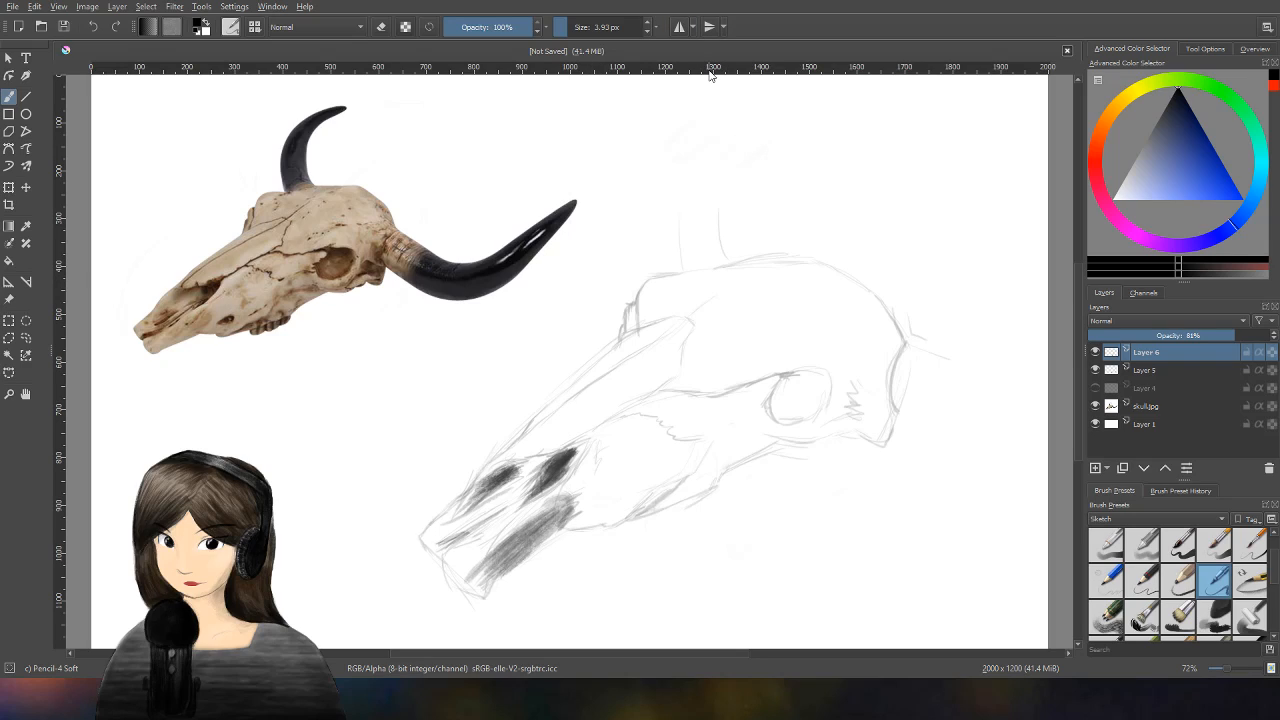
Try the Multibrush tool with rotated copies of loops, straight lines and curves across the canvas, and undo the test strokes
{"action": "left_click", "coordinate": [26, 166]}
{"action": "mouse_move", "coordinate": [669, 143]}
{"action": "left_mouse_down"}
{"action": "mouse_move", "coordinate": [655, 124]}
{"action": "mouse_move", "coordinate": [683, 145]}
{"action": "left_mouse_up"}
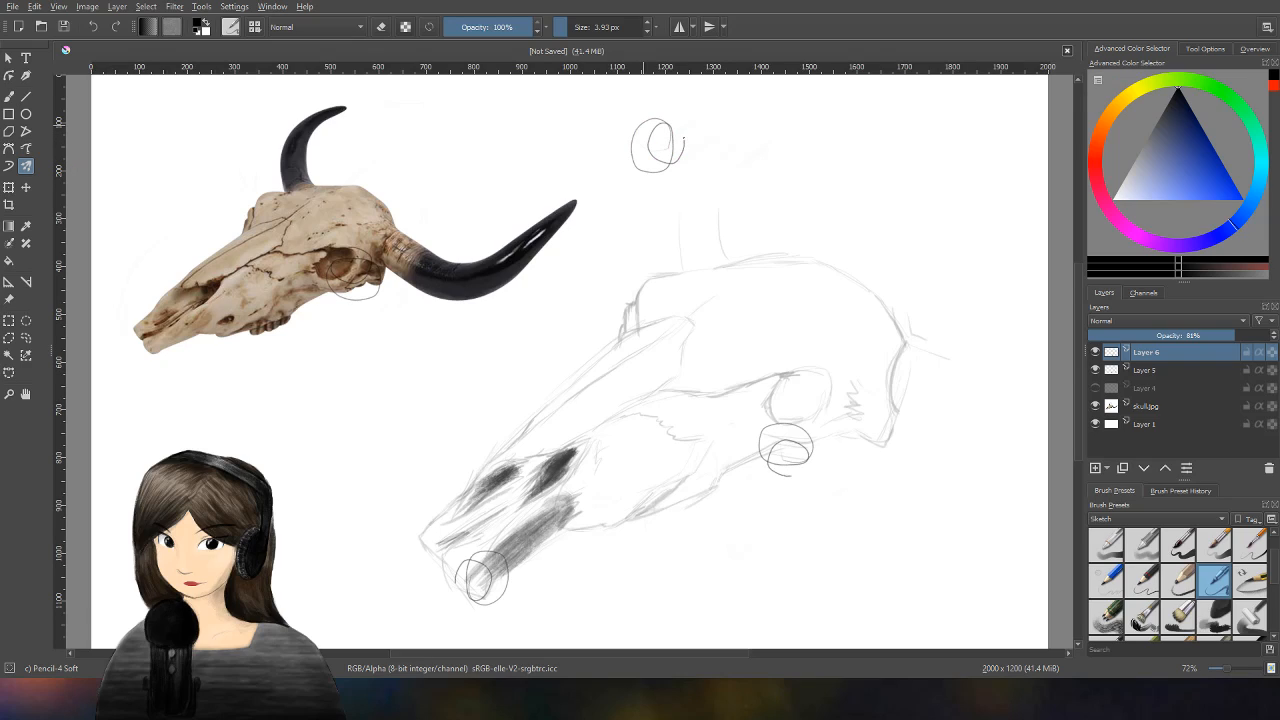
{"action": "key", "text": "ctrl+z"}
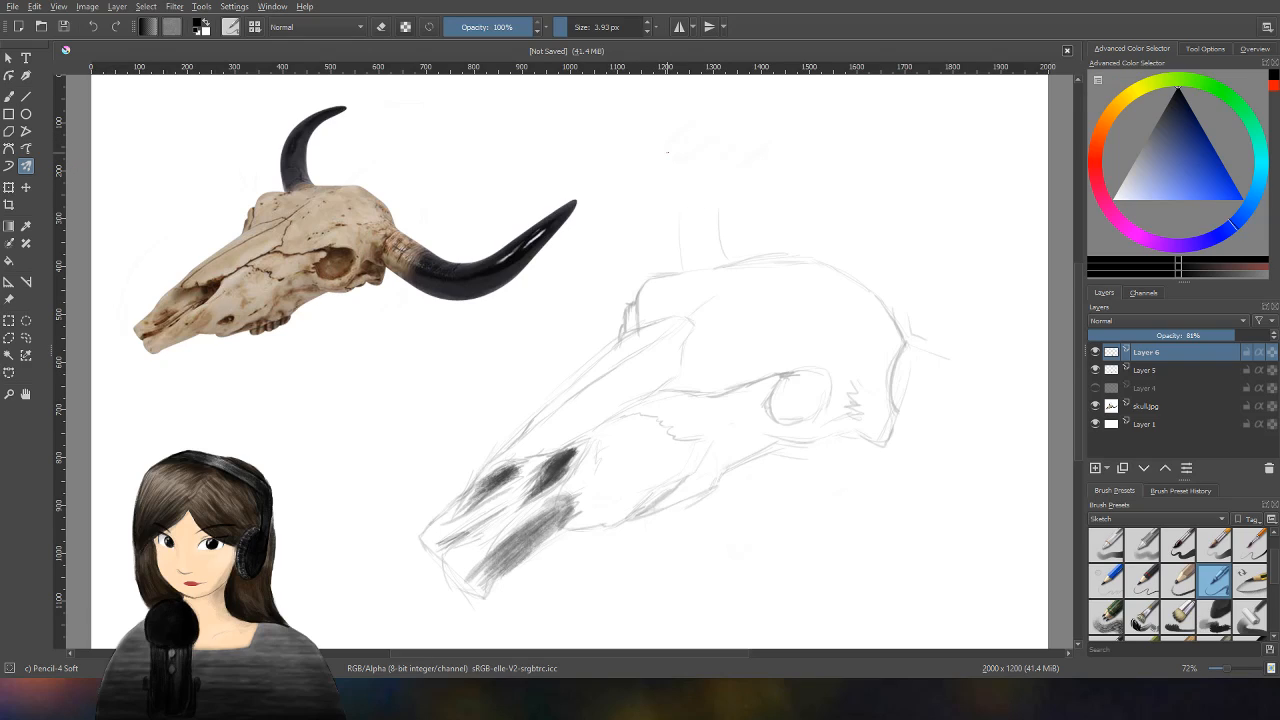
{"action": "left_click_drag", "start_coordinate": [325, 449], "coordinate": [722, 210]}
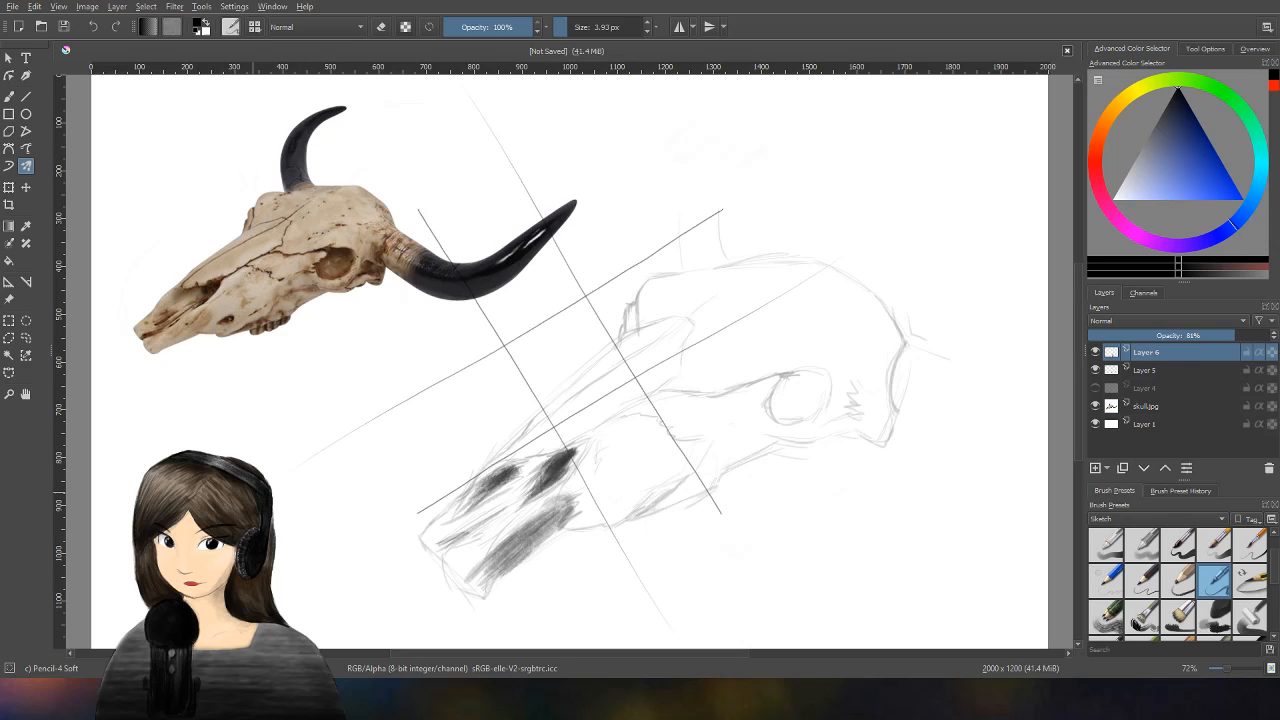
{"action": "left_click_drag", "start_coordinate": [721, 514], "coordinate": [757, 462]}
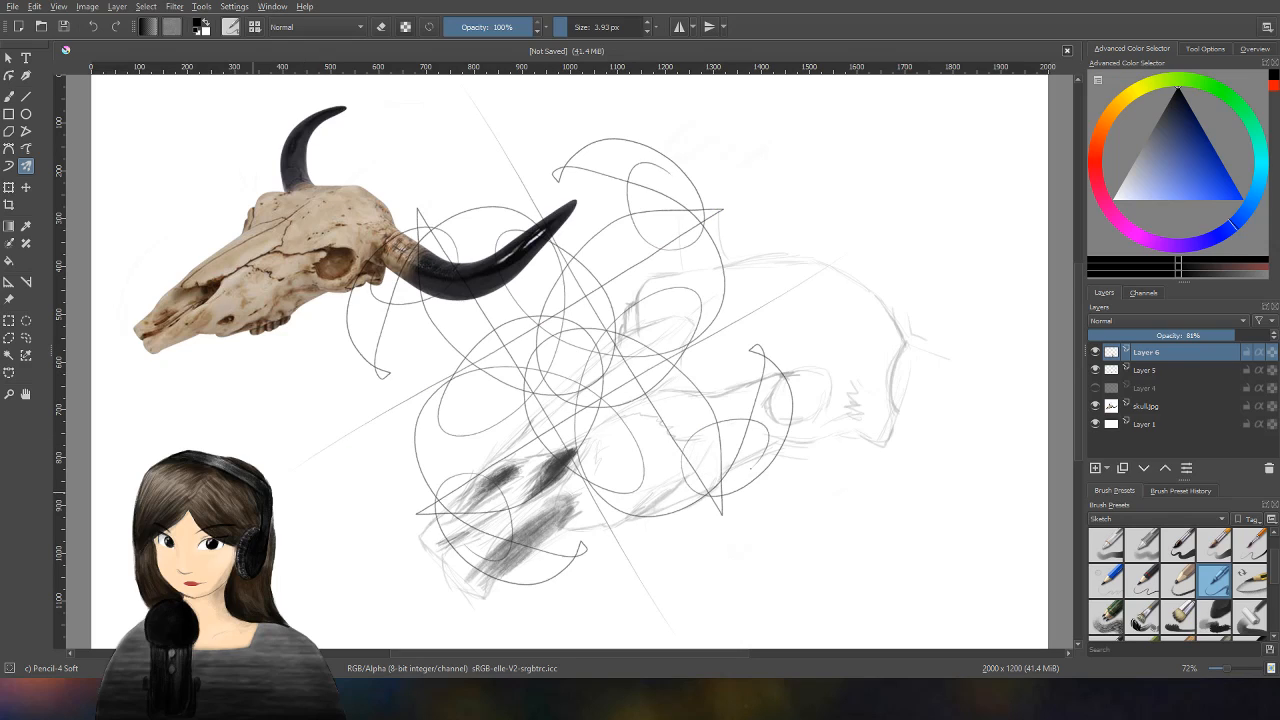
{"action": "key", "text": "ctrl+z"}
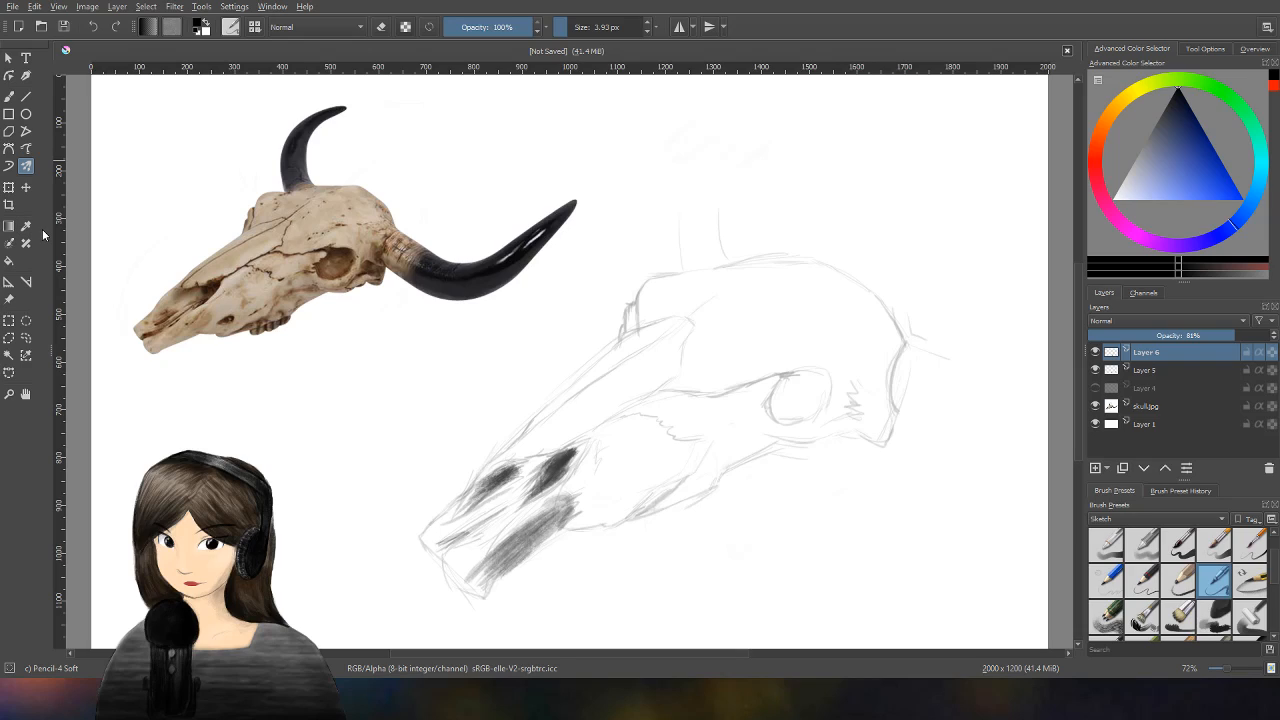
Return to the freehand brush at 53.13 px, undo a test stroke, and shade the eye socket and its front edge dark
{"action": "left_click", "coordinate": [12, 96]}
{"action": "left_click_drag", "start_coordinate": [572, 27], "coordinate": [587, 27]}
{"action": "left_click_drag", "start_coordinate": [855, 128], "coordinate": [801, 191]}
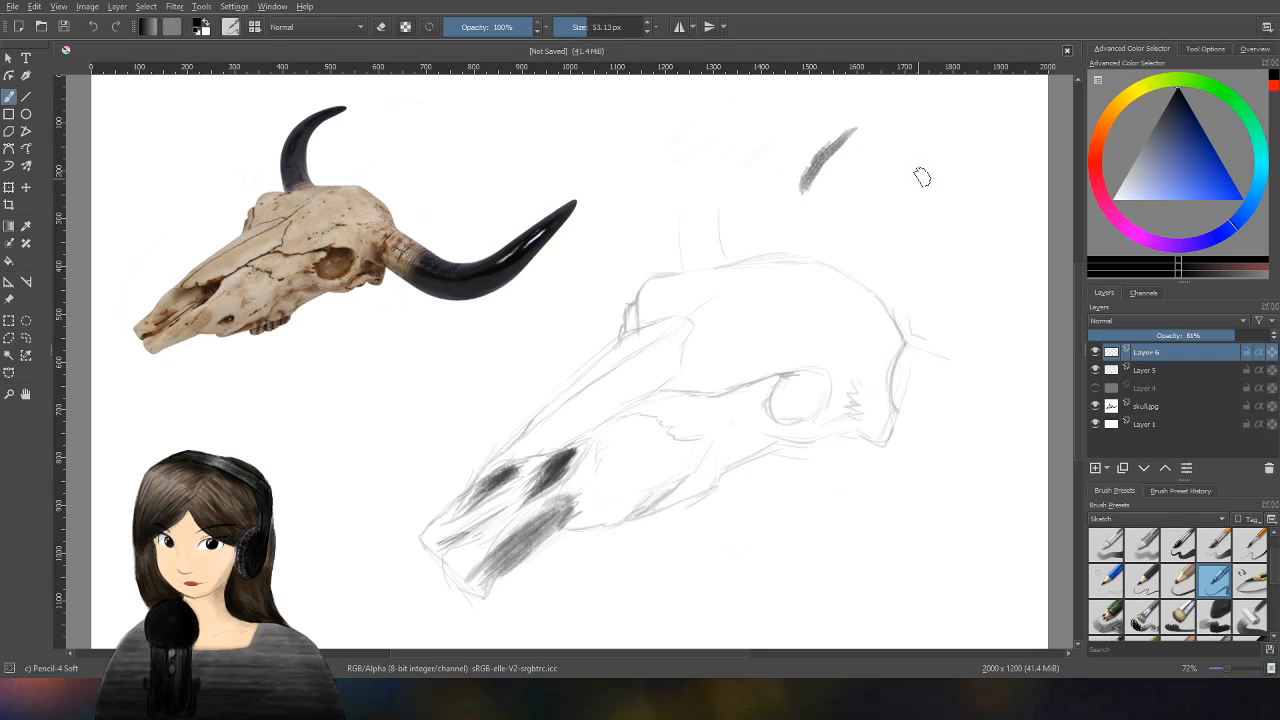
{"action": "key", "text": "ctrl+z"}
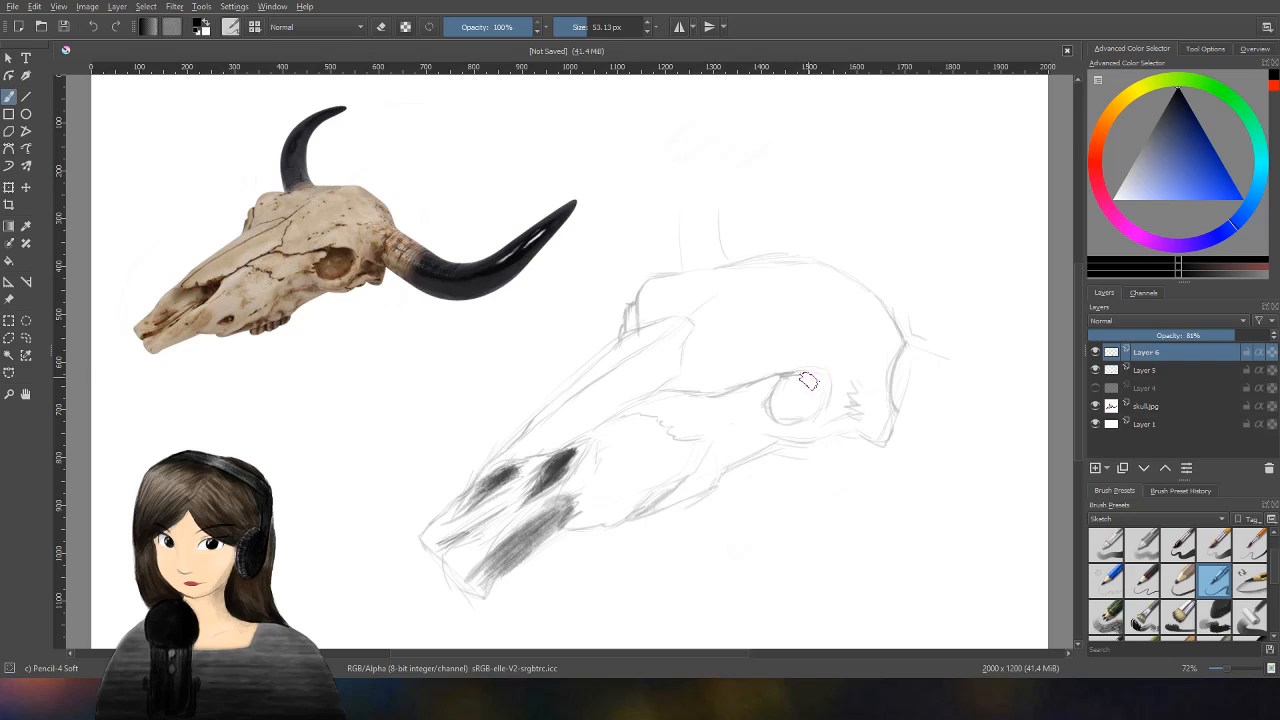
{"action": "mouse_move", "coordinate": [784, 379]}
{"action": "left_mouse_down"}
{"action": "mouse_move", "coordinate": [815, 378]}
{"action": "mouse_move", "coordinate": [795, 384]}
{"action": "left_mouse_up"}
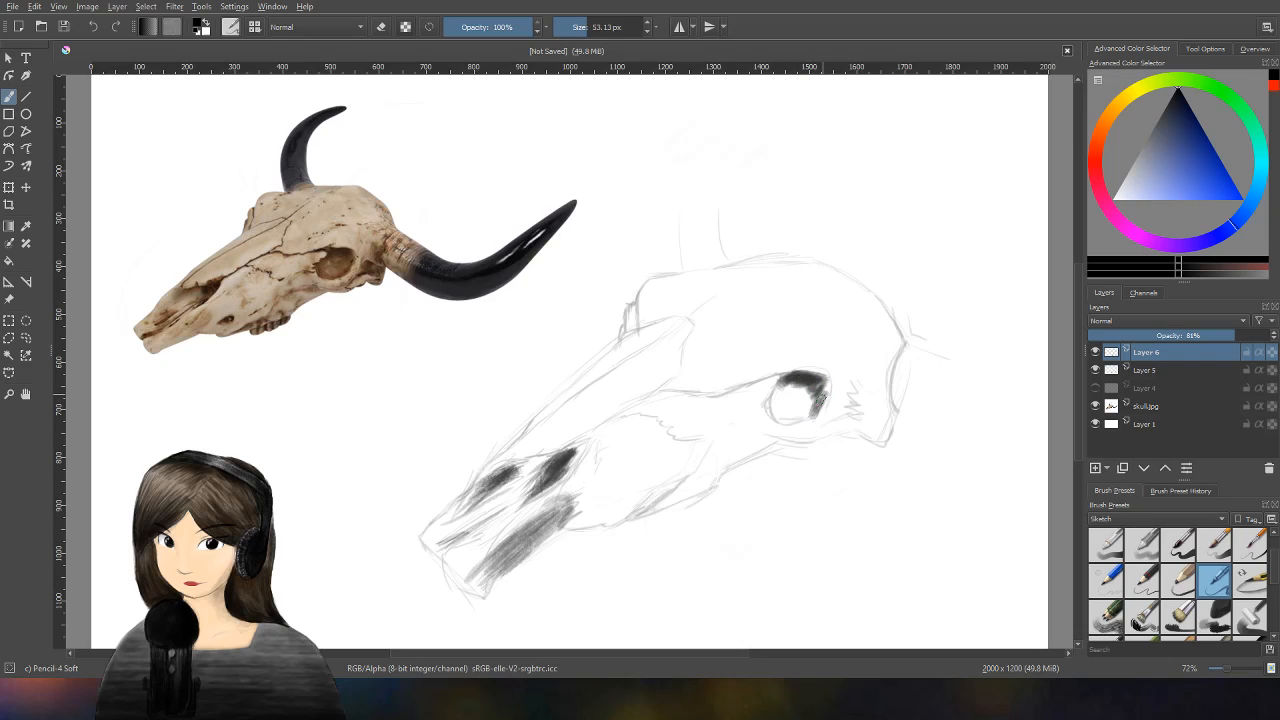
{"action": "mouse_move", "coordinate": [813, 414]}
{"action": "left_mouse_down"}
{"action": "mouse_move", "coordinate": [780, 413]}
{"action": "mouse_move", "coordinate": [773, 389]}
{"action": "mouse_move", "coordinate": [783, 406]}
{"action": "mouse_move", "coordinate": [803, 391]}
{"action": "mouse_move", "coordinate": [780, 391]}
{"action": "mouse_move", "coordinate": [813, 398]}
{"action": "mouse_move", "coordinate": [790, 389]}
{"action": "mouse_move", "coordinate": [810, 388]}
{"action": "mouse_move", "coordinate": [787, 408]}
{"action": "mouse_move", "coordinate": [823, 400]}
{"action": "mouse_move", "coordinate": [787, 411]}
{"action": "mouse_move", "coordinate": [797, 381]}
{"action": "mouse_move", "coordinate": [777, 408]}
{"action": "mouse_move", "coordinate": [795, 389]}
{"action": "mouse_move", "coordinate": [781, 385]}
{"action": "mouse_move", "coordinate": [814, 383]}
{"action": "mouse_move", "coordinate": [821, 399]}
{"action": "mouse_move", "coordinate": [828, 385]}
{"action": "mouse_move", "coordinate": [823, 401]}
{"action": "mouse_move", "coordinate": [808, 368]}
{"action": "mouse_move", "coordinate": [802, 379]}
{"action": "mouse_move", "coordinate": [818, 376]}
{"action": "mouse_move", "coordinate": [745, 391]}
{"action": "left_mouse_up"}
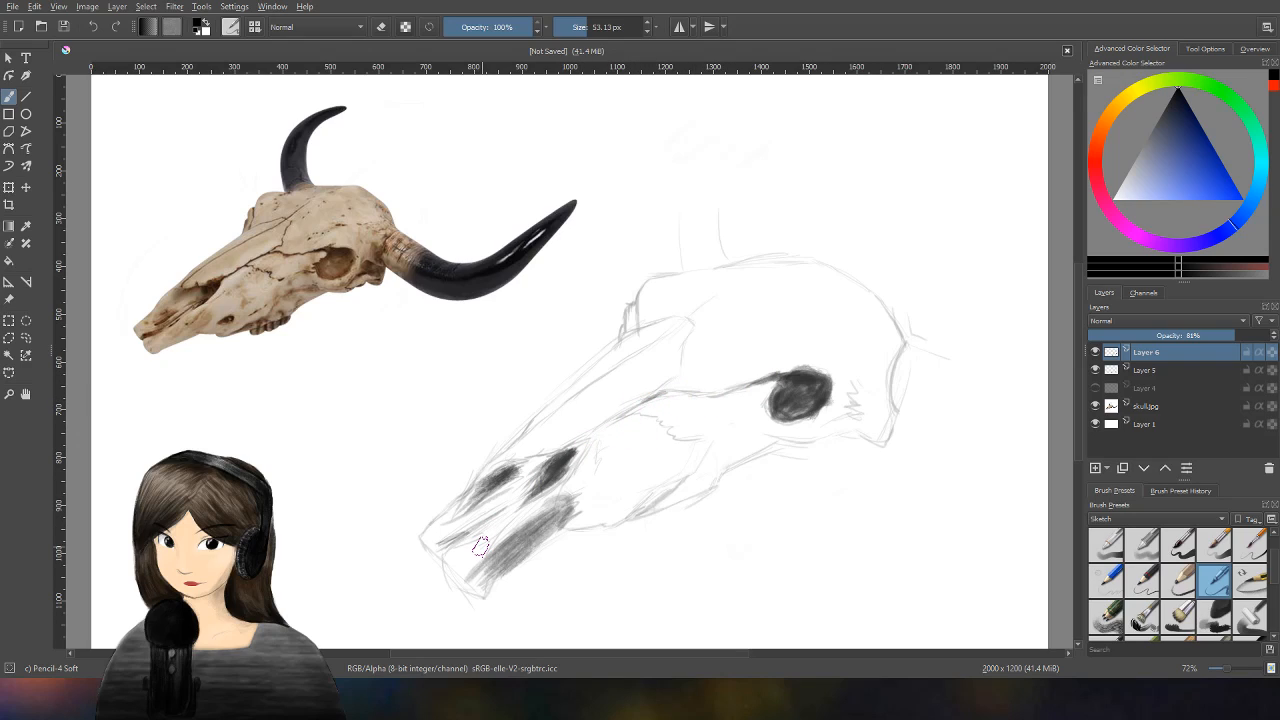
Shade the small hole in the upper jaw and the tooth row, and redraw the shadow along the cheekbone's lower edge
{"action": "mouse_move", "coordinate": [676, 490]}
{"action": "left_mouse_down"}
{"action": "mouse_move", "coordinate": [628, 517]}
{"action": "mouse_move", "coordinate": [672, 493]}
{"action": "left_mouse_up"}
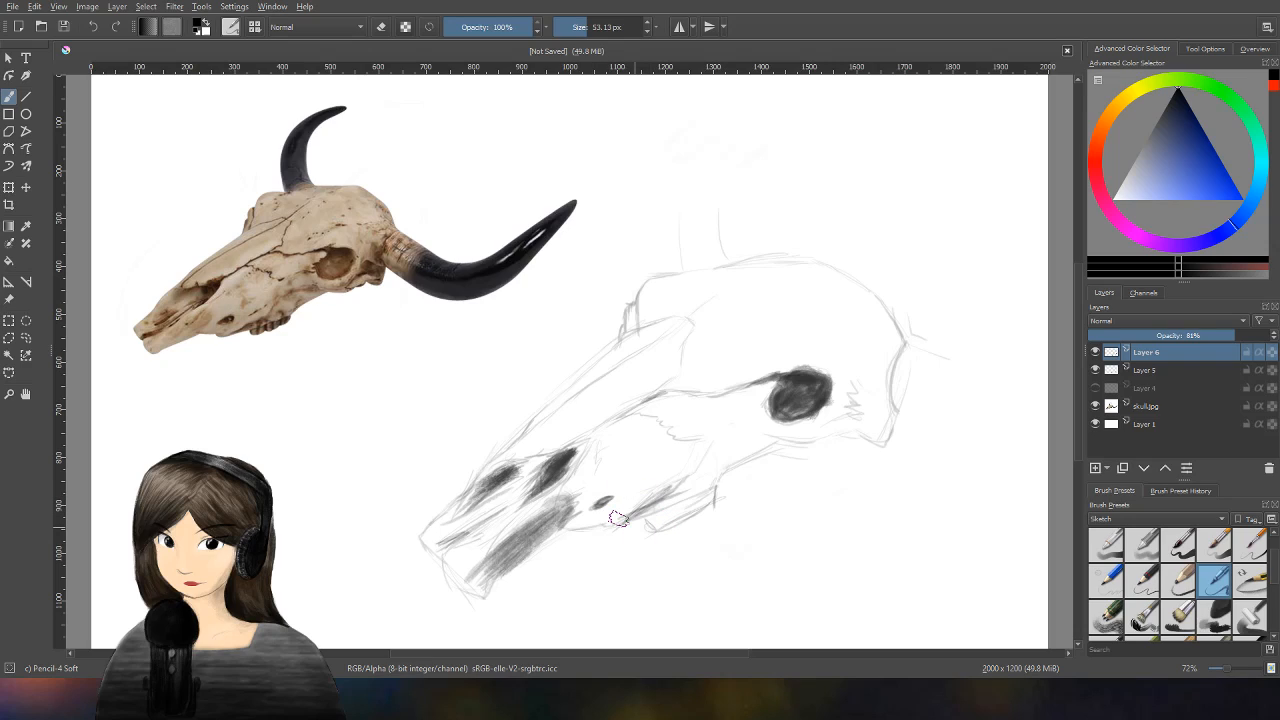
{"action": "left_click_drag", "start_coordinate": [618, 518], "coordinate": [678, 497]}
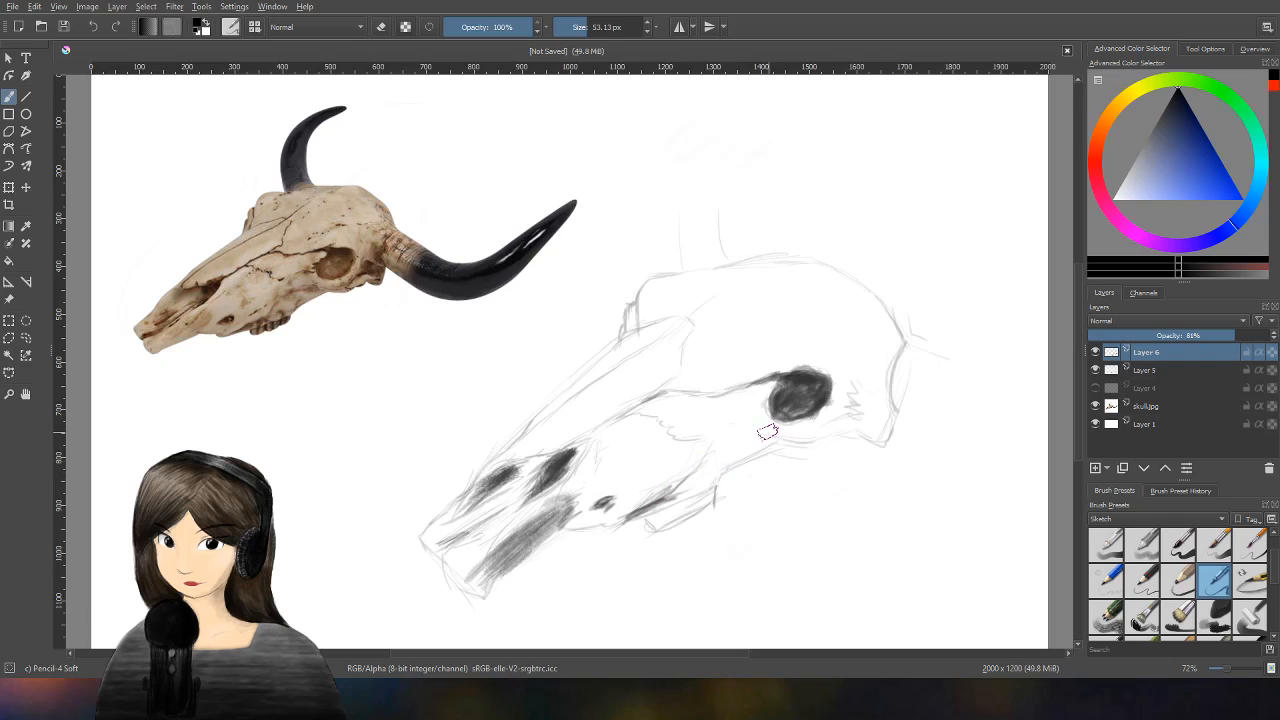
{"action": "mouse_move", "coordinate": [776, 437]}
{"action": "left_mouse_down"}
{"action": "mouse_move", "coordinate": [730, 445]}
{"action": "mouse_move", "coordinate": [686, 485]}
{"action": "left_mouse_up"}
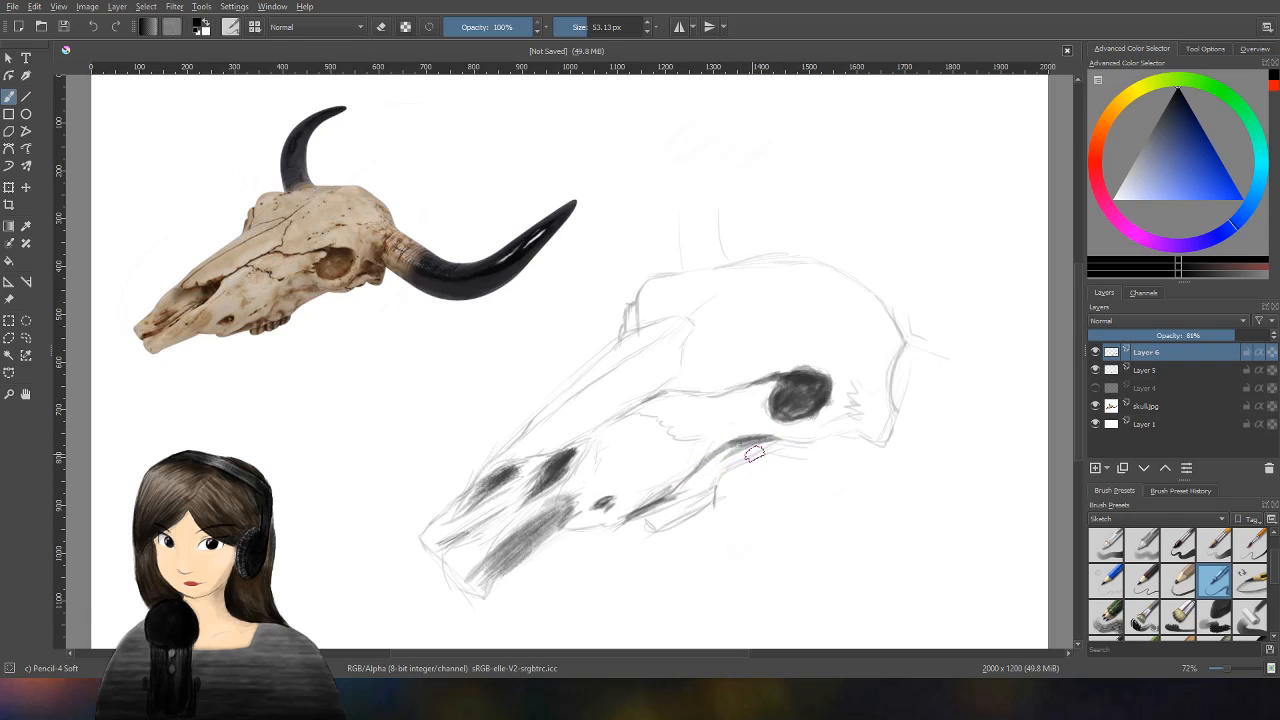
{"action": "key", "text": "ctrl+z"}
{"action": "key", "text": "ctrl+z"}
{"action": "key", "text": "ctrl+z"}
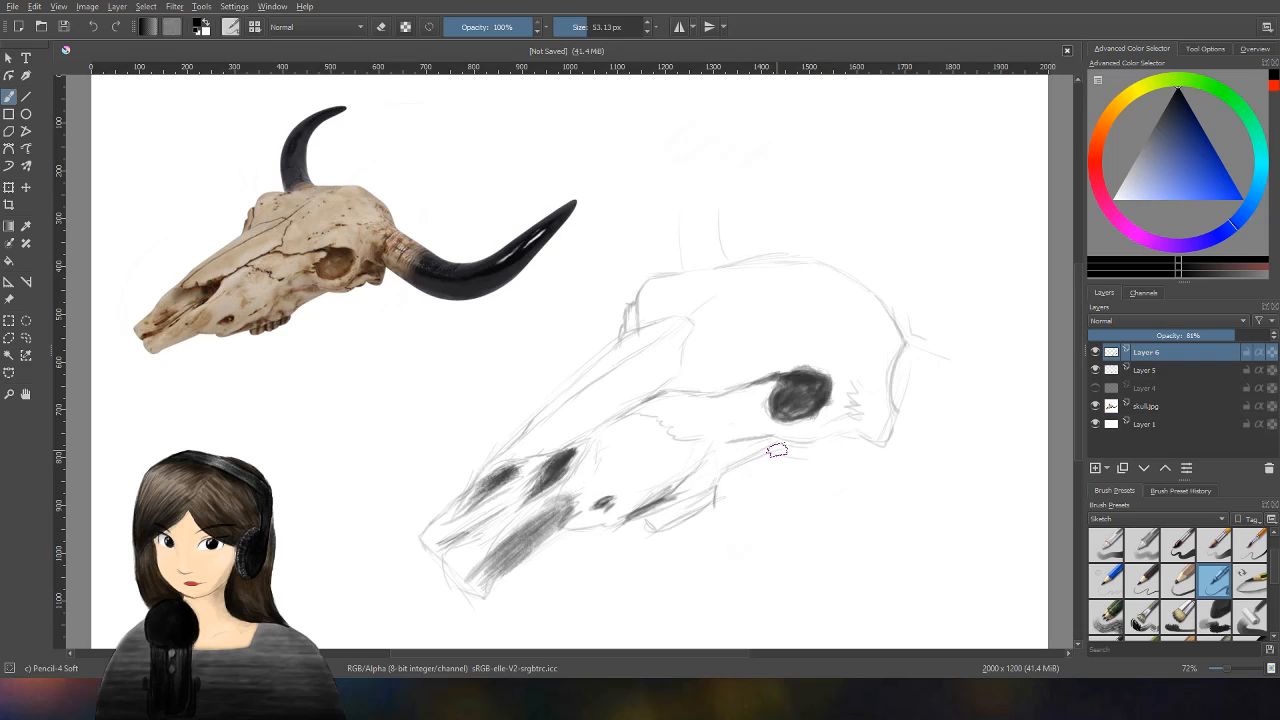
{"action": "left_click_drag", "start_coordinate": [777, 441], "coordinate": [672, 494]}
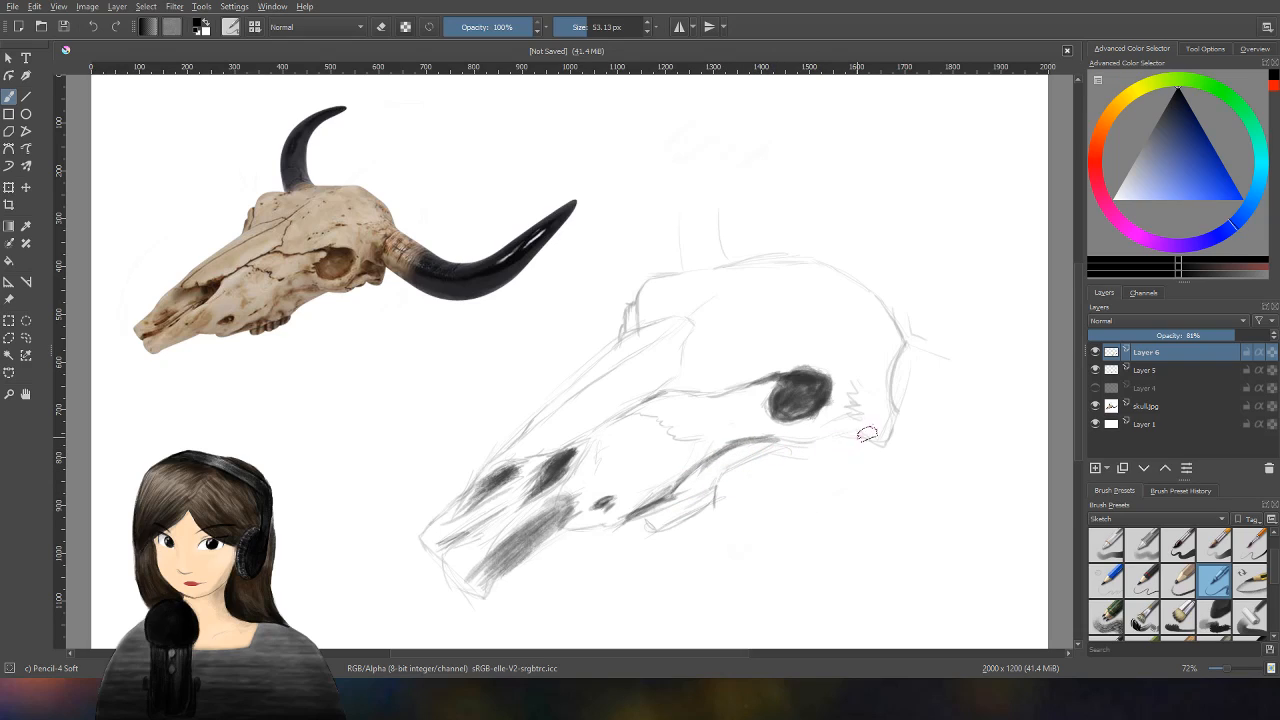
Shade the lower rear edge of the skull, its back corner and the hollow behind the eye socket in dark grey
{"action": "mouse_move", "coordinate": [886, 396]}
{"action": "left_mouse_down"}
{"action": "mouse_move", "coordinate": [875, 444]}
{"action": "mouse_move", "coordinate": [878, 417]}
{"action": "mouse_move", "coordinate": [895, 431]}
{"action": "mouse_move", "coordinate": [881, 439]}
{"action": "mouse_move", "coordinate": [869, 411]}
{"action": "mouse_move", "coordinate": [745, 452]}
{"action": "left_mouse_up"}
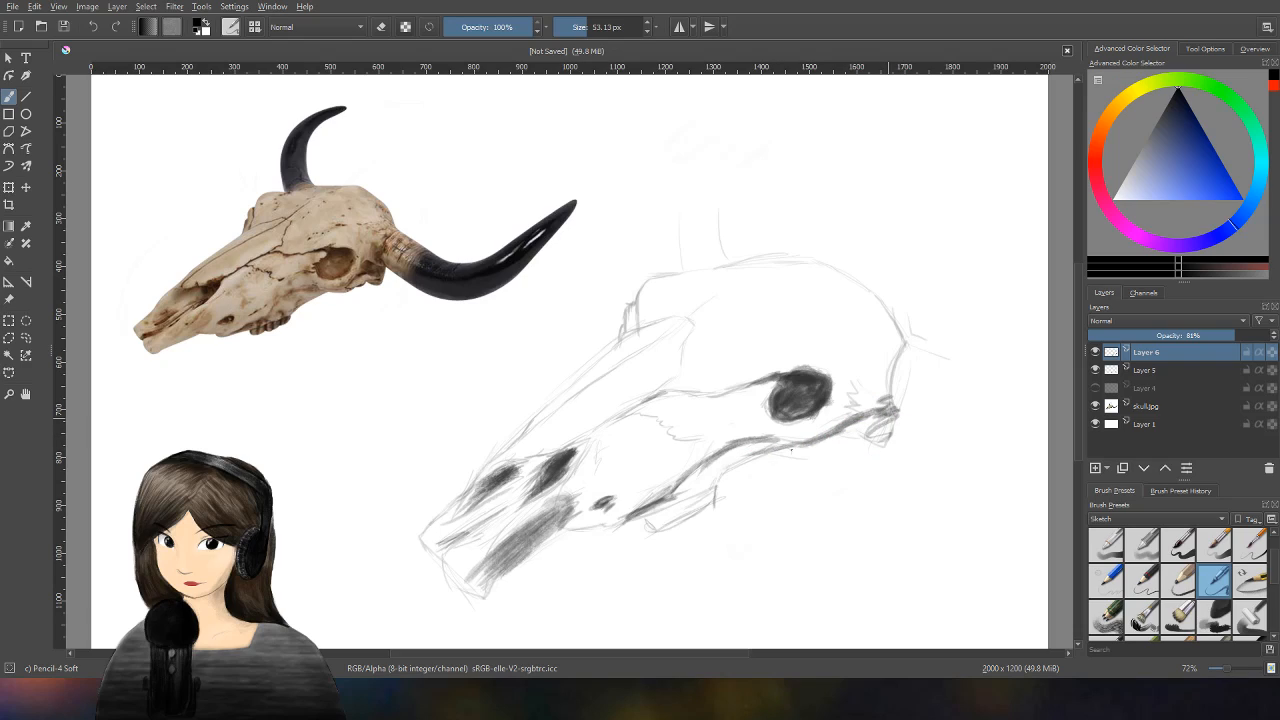
{"action": "left_click_drag", "start_coordinate": [886, 400], "coordinate": [883, 446]}
{"action": "mouse_move", "coordinate": [888, 384]}
{"action": "left_mouse_down"}
{"action": "mouse_move", "coordinate": [862, 392]}
{"action": "mouse_move", "coordinate": [876, 355]}
{"action": "left_mouse_up"}
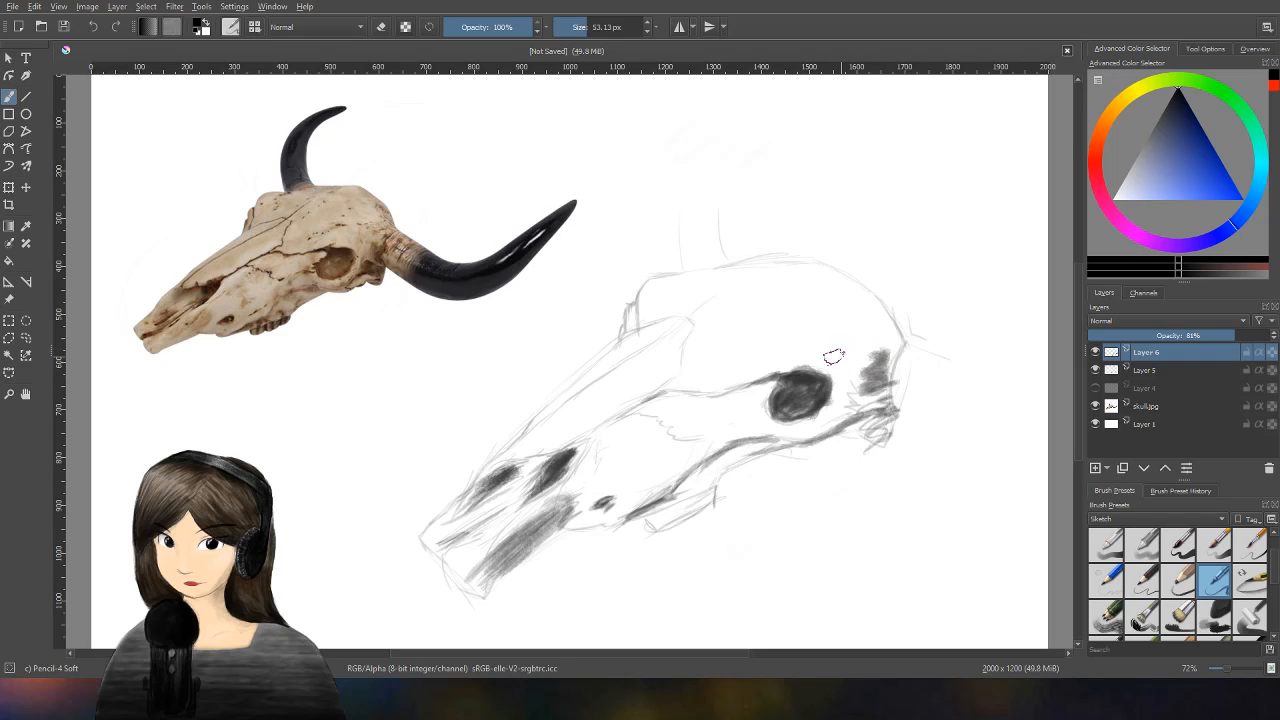
Set the brush opacity to 48% and shade the upper side of the nasal bone with long strokes toward the muzzle
{"action": "left_click", "coordinate": [489, 27]}
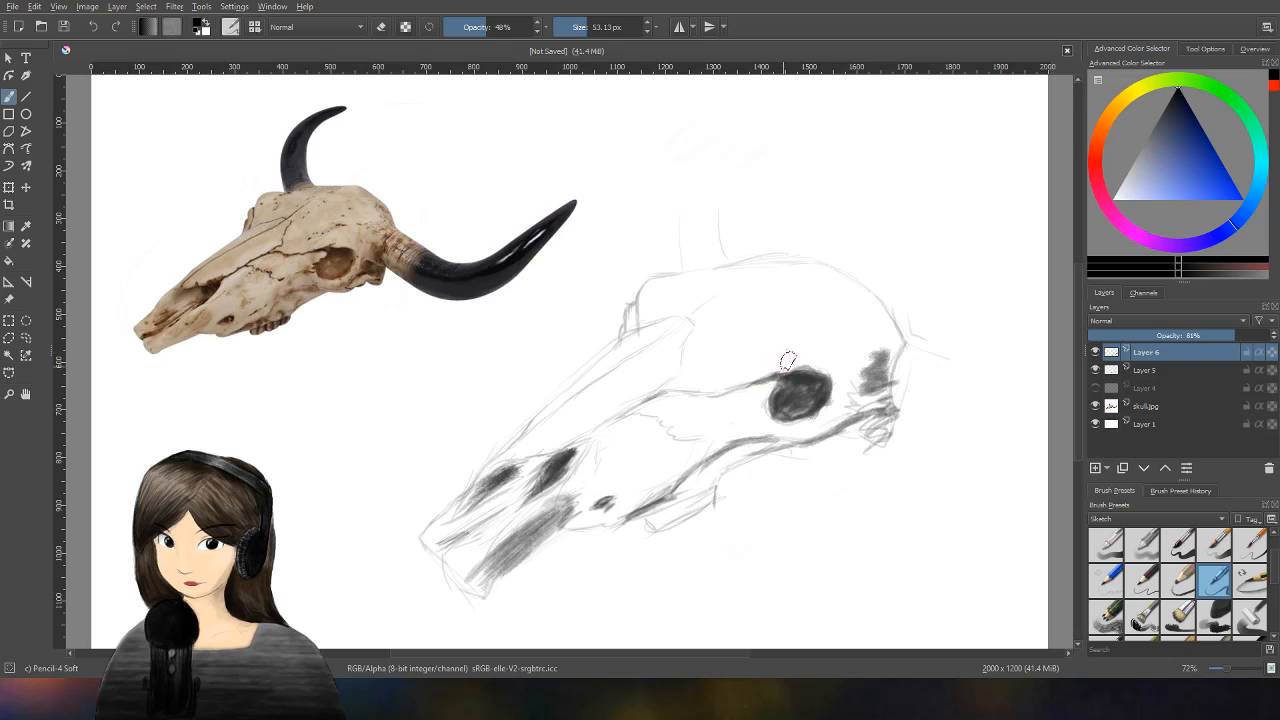
{"action": "left_click_drag", "start_coordinate": [660, 350], "coordinate": [526, 438]}
{"action": "left_click_drag", "start_coordinate": [638, 357], "coordinate": [525, 444]}
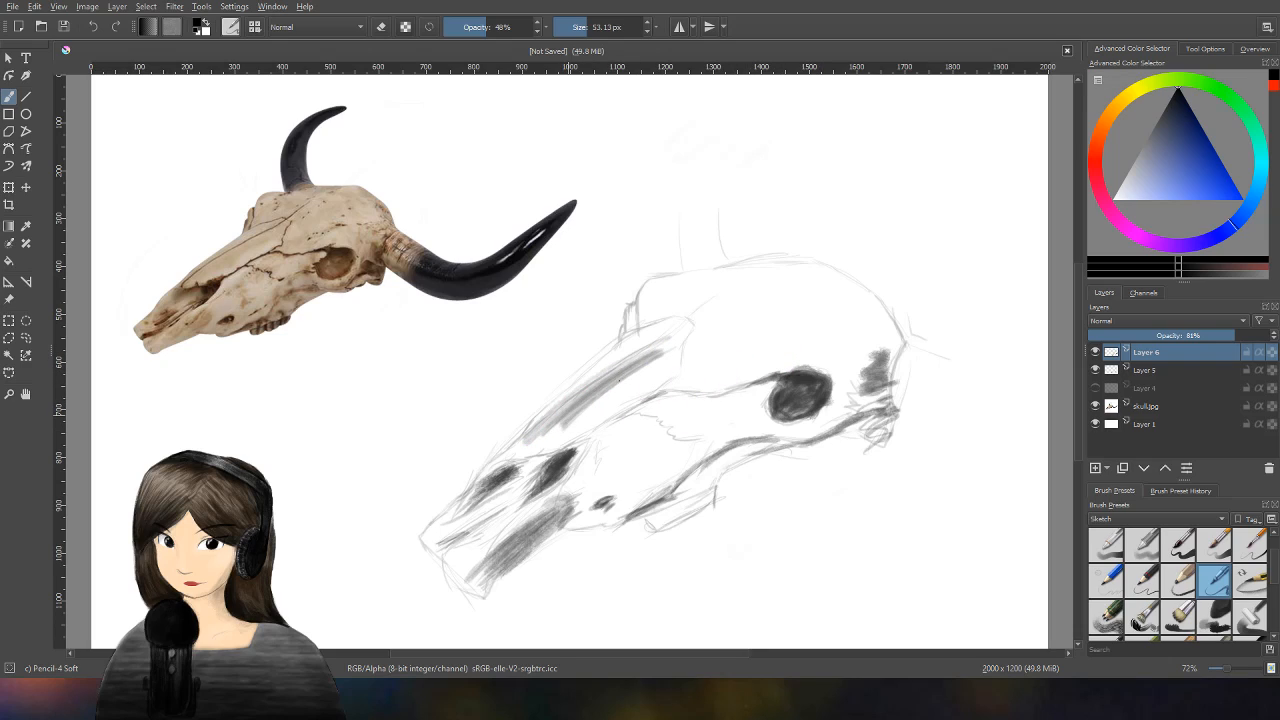
{"action": "left_click_drag", "start_coordinate": [611, 400], "coordinate": [505, 455]}
{"action": "mouse_move", "coordinate": [665, 345]}
{"action": "left_mouse_down"}
{"action": "mouse_move", "coordinate": [545, 445]}
{"action": "mouse_move", "coordinate": [620, 385]}
{"action": "mouse_move", "coordinate": [535, 426]}
{"action": "left_mouse_up"}
{"action": "left_click_drag", "start_coordinate": [558, 410], "coordinate": [619, 352]}
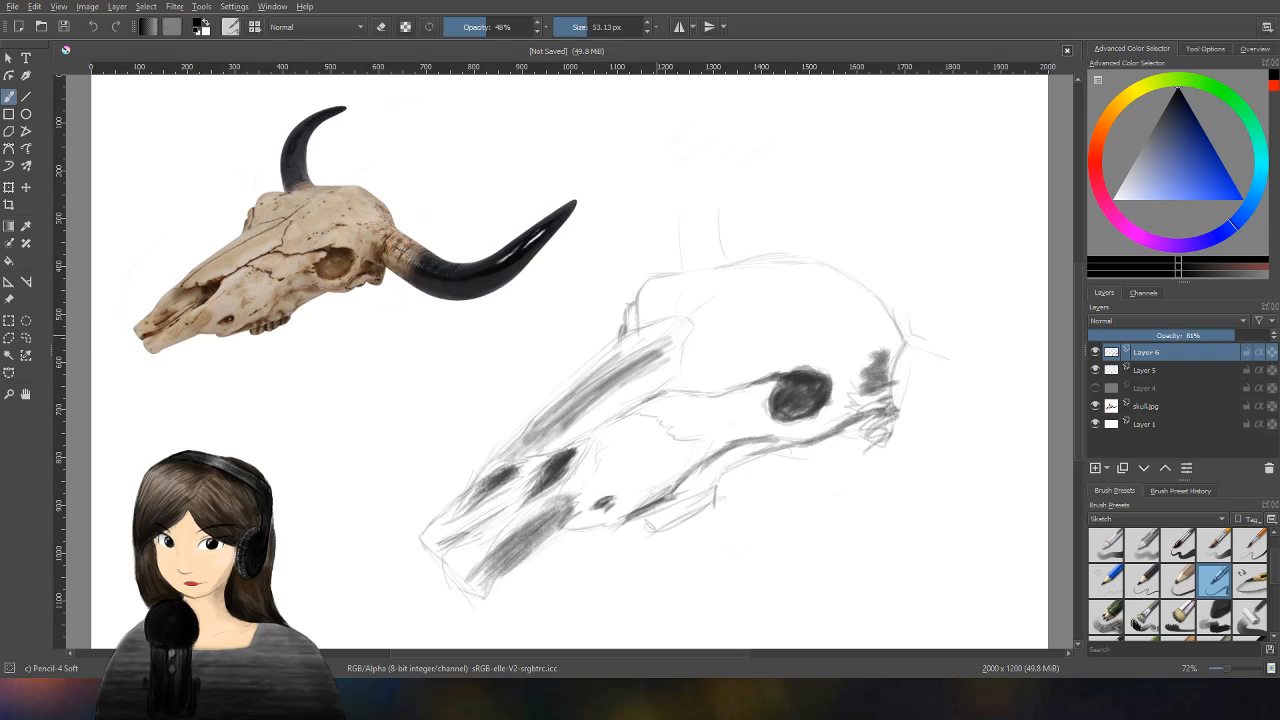
Shade along the top and back contour of the cranium and above the eye socket, undoing the extra forehead stroke
{"action": "mouse_move", "coordinate": [646, 285]}
{"action": "left_mouse_down"}
{"action": "mouse_move", "coordinate": [792, 269]}
{"action": "mouse_move", "coordinate": [740, 295]}
{"action": "mouse_move", "coordinate": [756, 266]}
{"action": "mouse_move", "coordinate": [791, 258]}
{"action": "mouse_move", "coordinate": [773, 266]}
{"action": "mouse_move", "coordinate": [803, 266]}
{"action": "mouse_move", "coordinate": [860, 315]}
{"action": "mouse_move", "coordinate": [828, 286]}
{"action": "mouse_move", "coordinate": [860, 288]}
{"action": "mouse_move", "coordinate": [830, 266]}
{"action": "mouse_move", "coordinate": [872, 300]}
{"action": "mouse_move", "coordinate": [900, 355]}
{"action": "mouse_move", "coordinate": [878, 318]}
{"action": "left_mouse_up"}
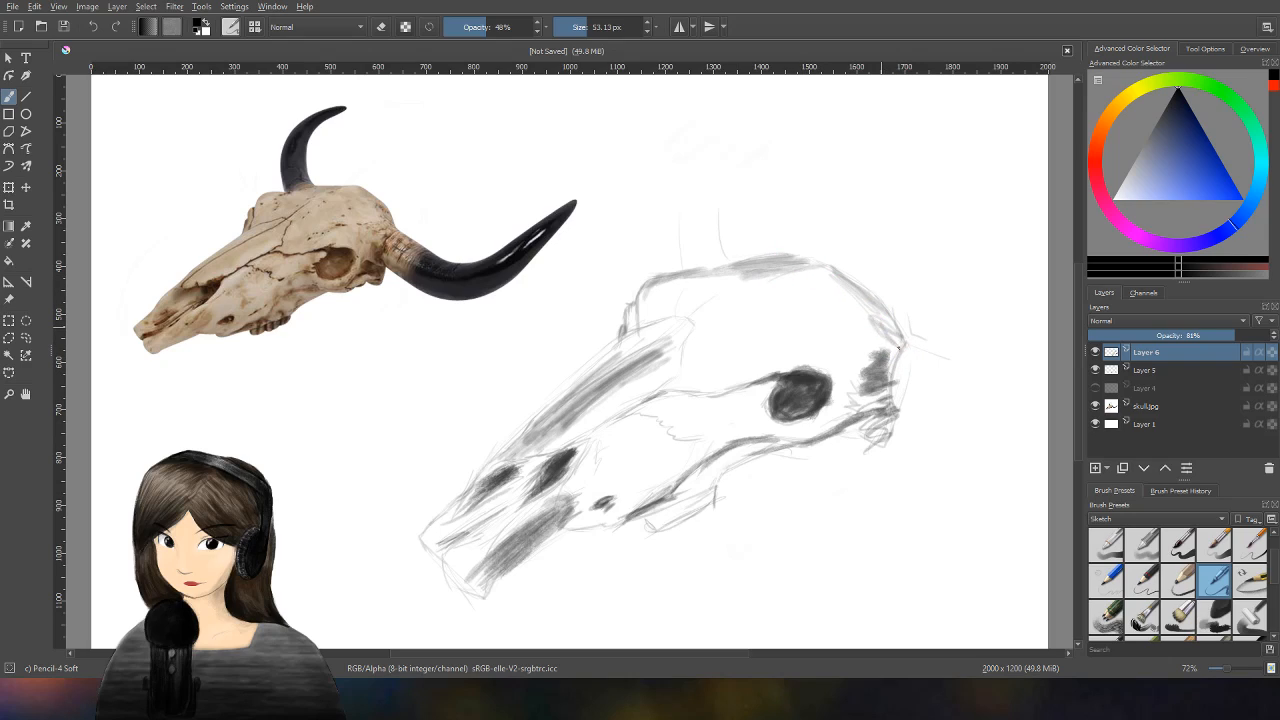
{"action": "mouse_move", "coordinate": [785, 332]}
{"action": "left_mouse_down"}
{"action": "mouse_move", "coordinate": [730, 368]}
{"action": "mouse_move", "coordinate": [742, 354]}
{"action": "mouse_move", "coordinate": [707, 367]}
{"action": "left_mouse_up"}
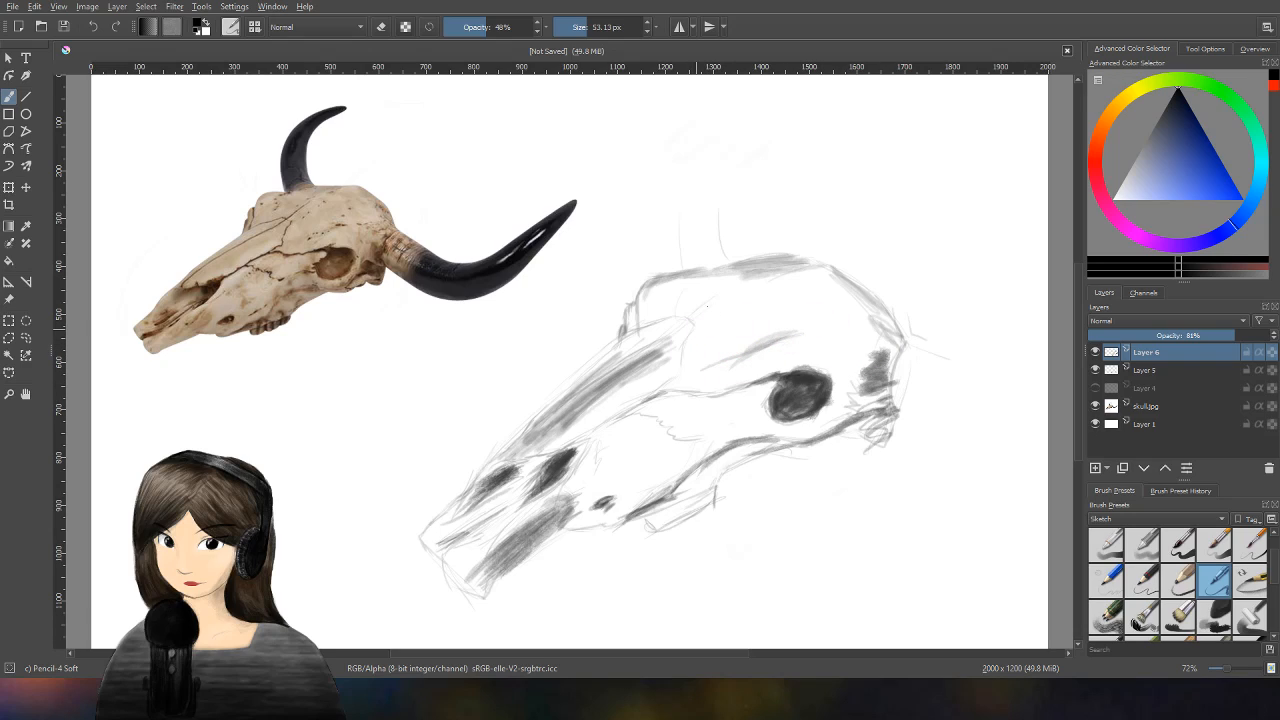
{"action": "left_click_drag", "start_coordinate": [704, 302], "coordinate": [648, 350]}
{"action": "key", "text": "ctrl+z"}
Lay a light grey wash over the whole skull with the brush at 13% opacity and 550.45 px
{"action": "left_click_drag", "start_coordinate": [478, 28], "coordinate": [458, 32]}
{"action": "left_click_drag", "start_coordinate": [600, 27], "coordinate": [626, 27]}
{"action": "mouse_move", "coordinate": [700, 300]}
{"action": "left_mouse_down"}
{"action": "mouse_move", "coordinate": [746, 333]}
{"action": "mouse_move", "coordinate": [530, 533]}
{"action": "mouse_move", "coordinate": [770, 366]}
{"action": "mouse_move", "coordinate": [882, 367]}
{"action": "mouse_move", "coordinate": [843, 410]}
{"action": "mouse_move", "coordinate": [638, 376]}
{"action": "mouse_move", "coordinate": [465, 552]}
{"action": "mouse_move", "coordinate": [589, 538]}
{"action": "mouse_move", "coordinate": [680, 318]}
{"action": "mouse_move", "coordinate": [840, 240]}
{"action": "mouse_move", "coordinate": [559, 548]}
{"action": "mouse_move", "coordinate": [680, 475]}
{"action": "mouse_move", "coordinate": [838, 460]}
{"action": "mouse_move", "coordinate": [870, 443]}
{"action": "mouse_move", "coordinate": [815, 261]}
{"action": "mouse_move", "coordinate": [423, 560]}
{"action": "mouse_move", "coordinate": [717, 328]}
{"action": "mouse_move", "coordinate": [780, 417]}
{"action": "mouse_move", "coordinate": [900, 388]}
{"action": "mouse_move", "coordinate": [767, 550]}
{"action": "mouse_move", "coordinate": [831, 551]}
{"action": "left_mouse_up"}
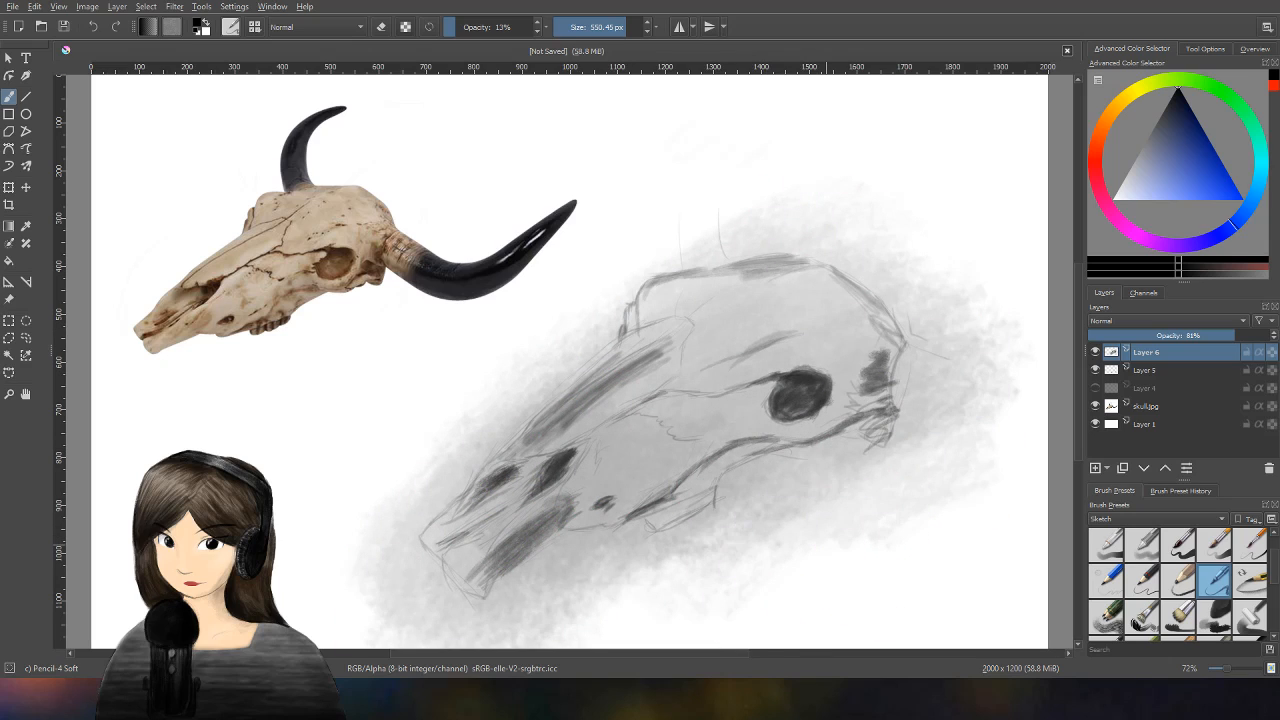
Lighten highlights on the muzzle, cheek, cranium and around the eye socket with an eraser of 66.93 px at 37% opacity
{"action": "key", "text": "e"}
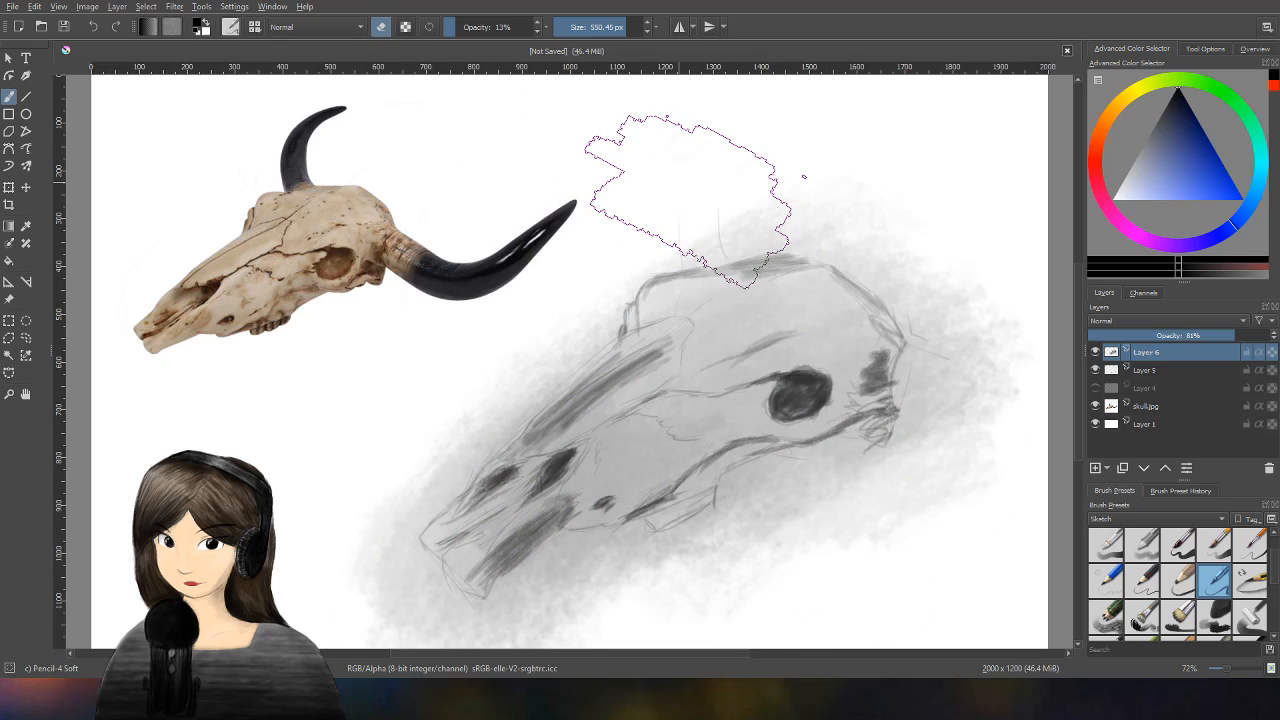
{"action": "left_click", "coordinate": [578, 27]}
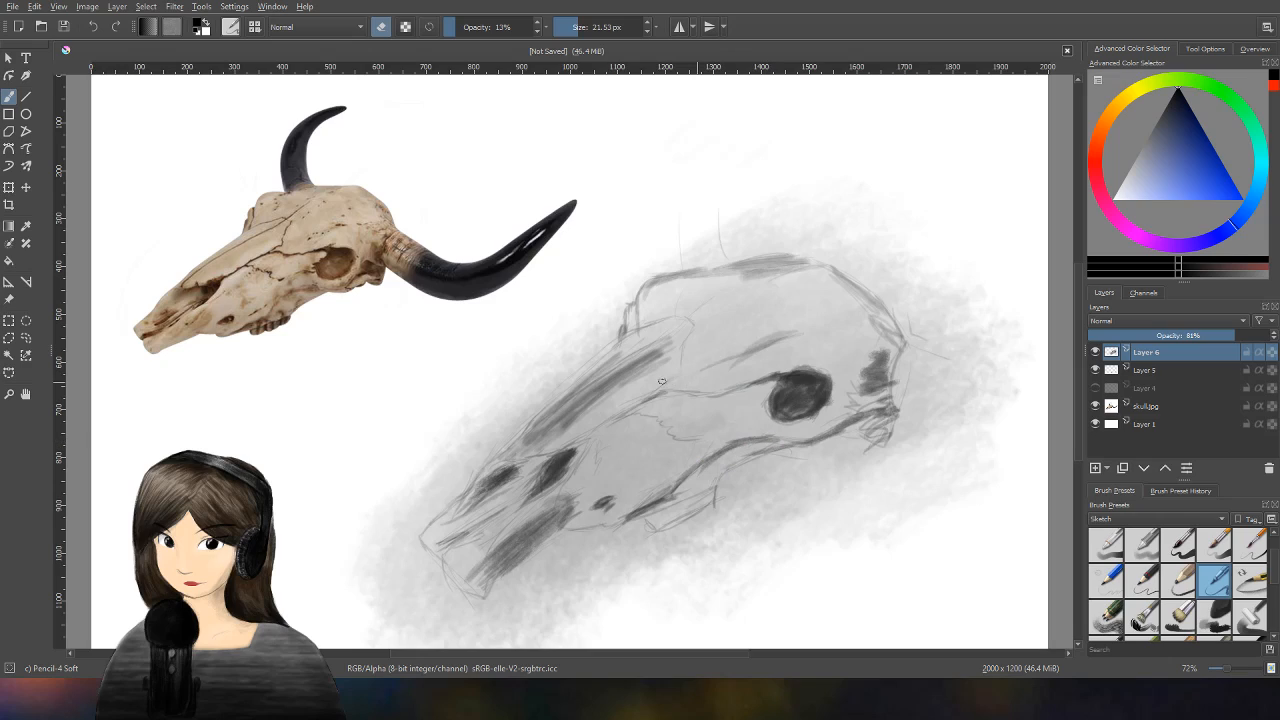
{"action": "left_click", "coordinate": [588, 27]}
{"action": "left_click", "coordinate": [479, 27]}
{"action": "mouse_move", "coordinate": [597, 437]}
{"action": "left_mouse_down"}
{"action": "mouse_move", "coordinate": [660, 381]}
{"action": "mouse_move", "coordinate": [568, 456]}
{"action": "mouse_move", "coordinate": [674, 400]}
{"action": "mouse_move", "coordinate": [619, 407]}
{"action": "mouse_move", "coordinate": [615, 432]}
{"action": "mouse_move", "coordinate": [565, 490]}
{"action": "left_mouse_up"}
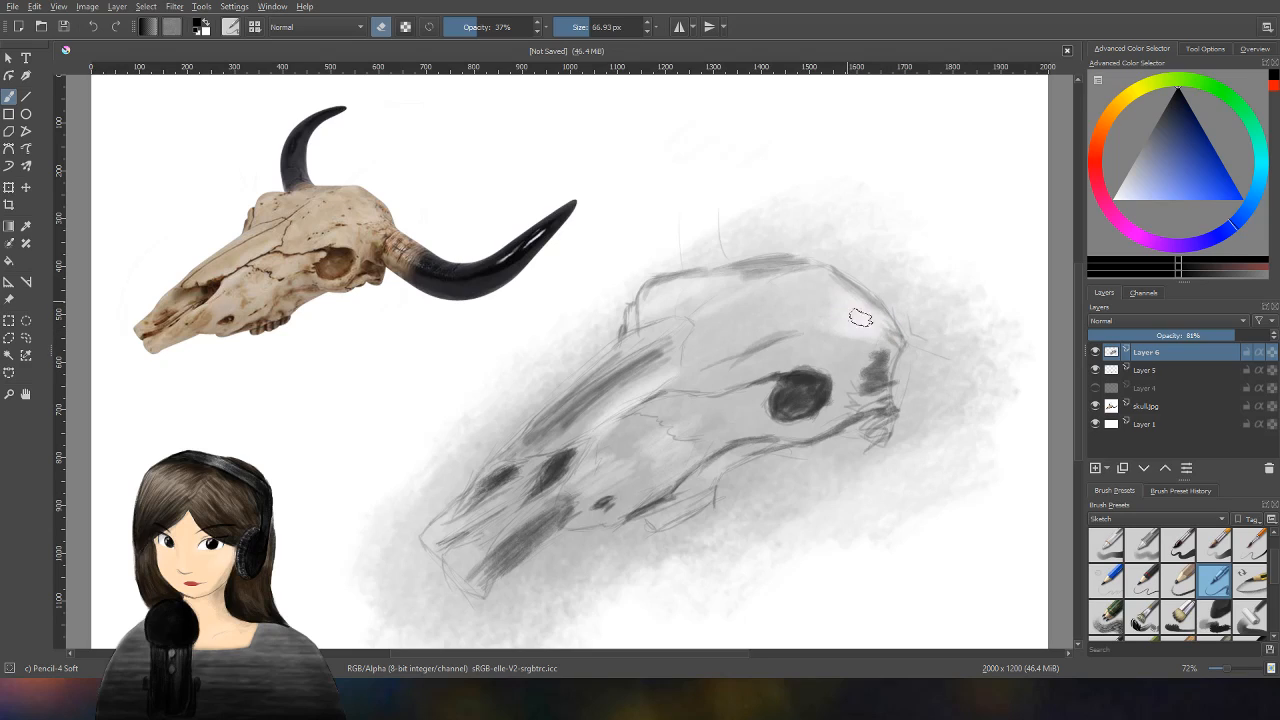
{"action": "left_click_drag", "start_coordinate": [798, 272], "coordinate": [786, 263]}
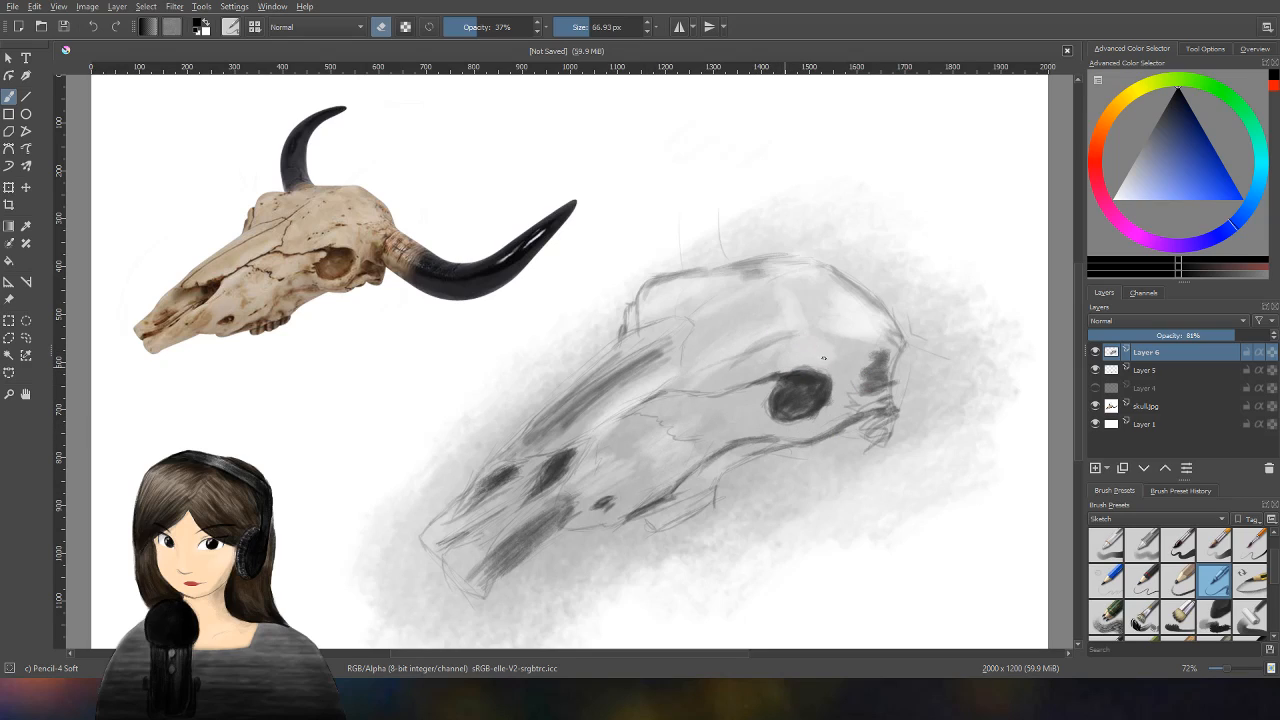
{"action": "left_click_drag", "start_coordinate": [812, 358], "coordinate": [796, 344]}
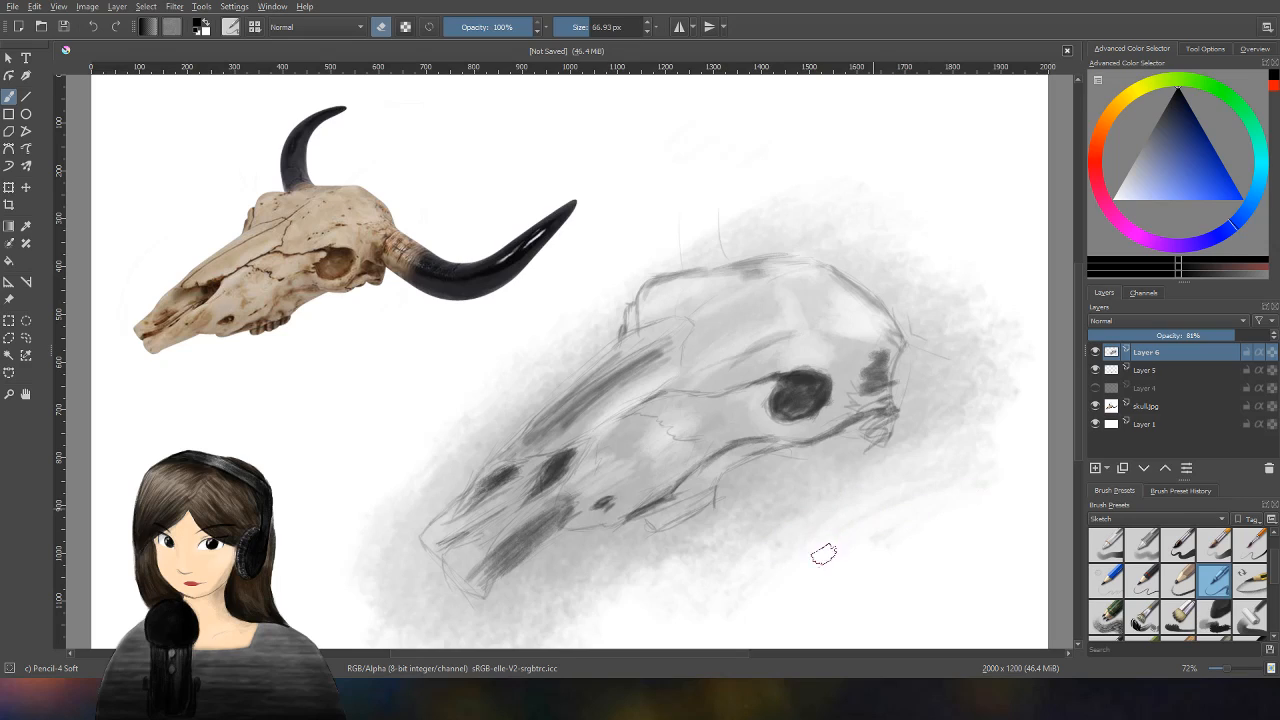
Erase the grey wash around the skull at 100% opacity, enlarging the eraser to 492.05 px, and undo the last stroke above the cranium
{"action": "mouse_move", "coordinate": [940, 494]}
{"action": "left_mouse_down"}
{"action": "mouse_move", "coordinate": [828, 525]}
{"action": "mouse_move", "coordinate": [755, 571]}
{"action": "mouse_move", "coordinate": [870, 477]}
{"action": "mouse_move", "coordinate": [748, 500]}
{"action": "mouse_move", "coordinate": [794, 501]}
{"action": "mouse_move", "coordinate": [692, 549]}
{"action": "mouse_move", "coordinate": [702, 595]}
{"action": "mouse_move", "coordinate": [753, 508]}
{"action": "mouse_move", "coordinate": [712, 513]}
{"action": "mouse_move", "coordinate": [753, 502]}
{"action": "left_mouse_up"}
{"action": "mouse_move", "coordinate": [654, 543]}
{"action": "left_mouse_down"}
{"action": "mouse_move", "coordinate": [575, 547]}
{"action": "mouse_move", "coordinate": [580, 538]}
{"action": "mouse_move", "coordinate": [494, 609]}
{"action": "mouse_move", "coordinate": [643, 542]}
{"action": "mouse_move", "coordinate": [578, 607]}
{"action": "mouse_move", "coordinate": [603, 627]}
{"action": "mouse_move", "coordinate": [566, 592]}
{"action": "mouse_move", "coordinate": [463, 638]}
{"action": "mouse_move", "coordinate": [493, 612]}
{"action": "mouse_move", "coordinate": [428, 607]}
{"action": "mouse_move", "coordinate": [410, 563]}
{"action": "mouse_move", "coordinate": [367, 576]}
{"action": "left_mouse_up"}
{"action": "mouse_move", "coordinate": [425, 460]}
{"action": "left_mouse_down"}
{"action": "mouse_move", "coordinate": [469, 420]}
{"action": "mouse_move", "coordinate": [491, 422]}
{"action": "left_mouse_up"}
{"action": "left_click_drag", "start_coordinate": [607, 27], "coordinate": [623, 27]}
{"action": "mouse_move", "coordinate": [995, 279]}
{"action": "left_mouse_down"}
{"action": "mouse_move", "coordinate": [957, 301]}
{"action": "mouse_move", "coordinate": [989, 372]}
{"action": "mouse_move", "coordinate": [987, 330]}
{"action": "mouse_move", "coordinate": [984, 509]}
{"action": "mouse_move", "coordinate": [988, 303]}
{"action": "mouse_move", "coordinate": [963, 521]}
{"action": "mouse_move", "coordinate": [974, 209]}
{"action": "mouse_move", "coordinate": [959, 280]}
{"action": "mouse_move", "coordinate": [974, 339]}
{"action": "mouse_move", "coordinate": [920, 220]}
{"action": "mouse_move", "coordinate": [751, 221]}
{"action": "mouse_move", "coordinate": [934, 189]}
{"action": "mouse_move", "coordinate": [1032, 290]}
{"action": "mouse_move", "coordinate": [755, 203]}
{"action": "mouse_move", "coordinate": [932, 197]}
{"action": "mouse_move", "coordinate": [1041, 270]}
{"action": "mouse_move", "coordinate": [750, 201]}
{"action": "mouse_move", "coordinate": [956, 223]}
{"action": "mouse_move", "coordinate": [871, 232]}
{"action": "mouse_move", "coordinate": [770, 180]}
{"action": "mouse_move", "coordinate": [733, 242]}
{"action": "mouse_move", "coordinate": [746, 187]}
{"action": "mouse_move", "coordinate": [703, 232]}
{"action": "left_mouse_up"}
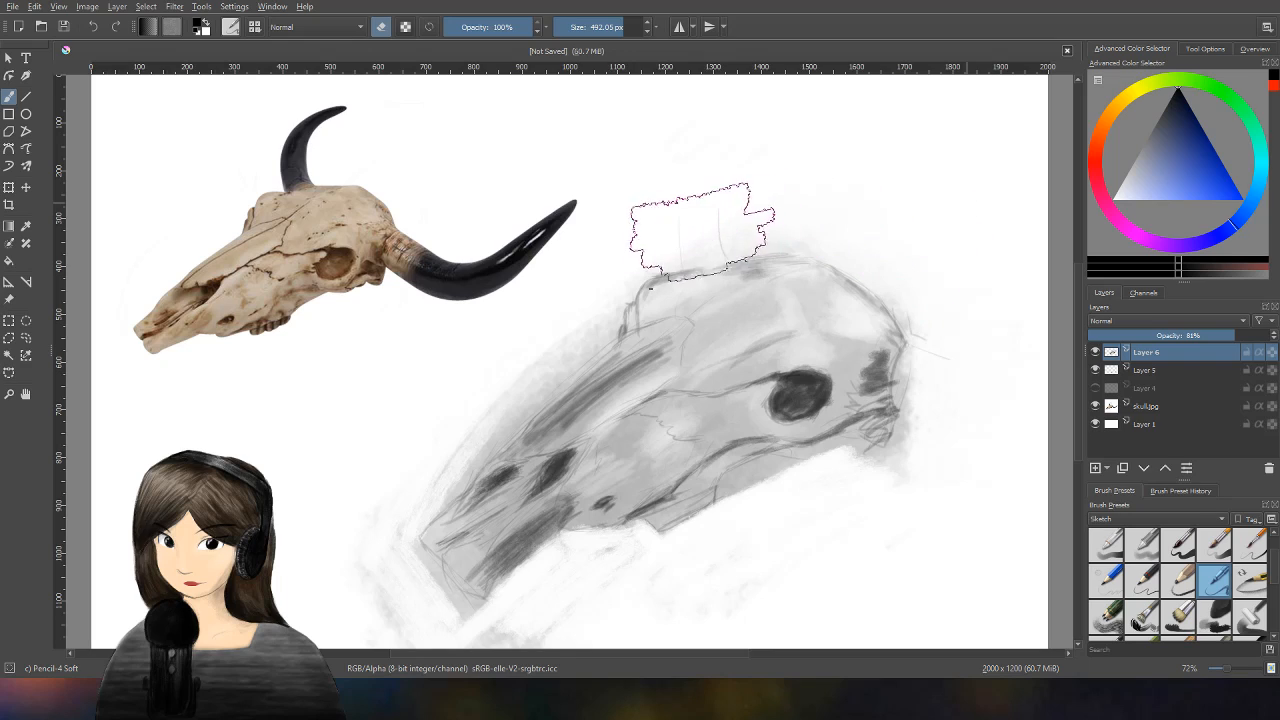
{"action": "key", "text": "ctrl+z"}
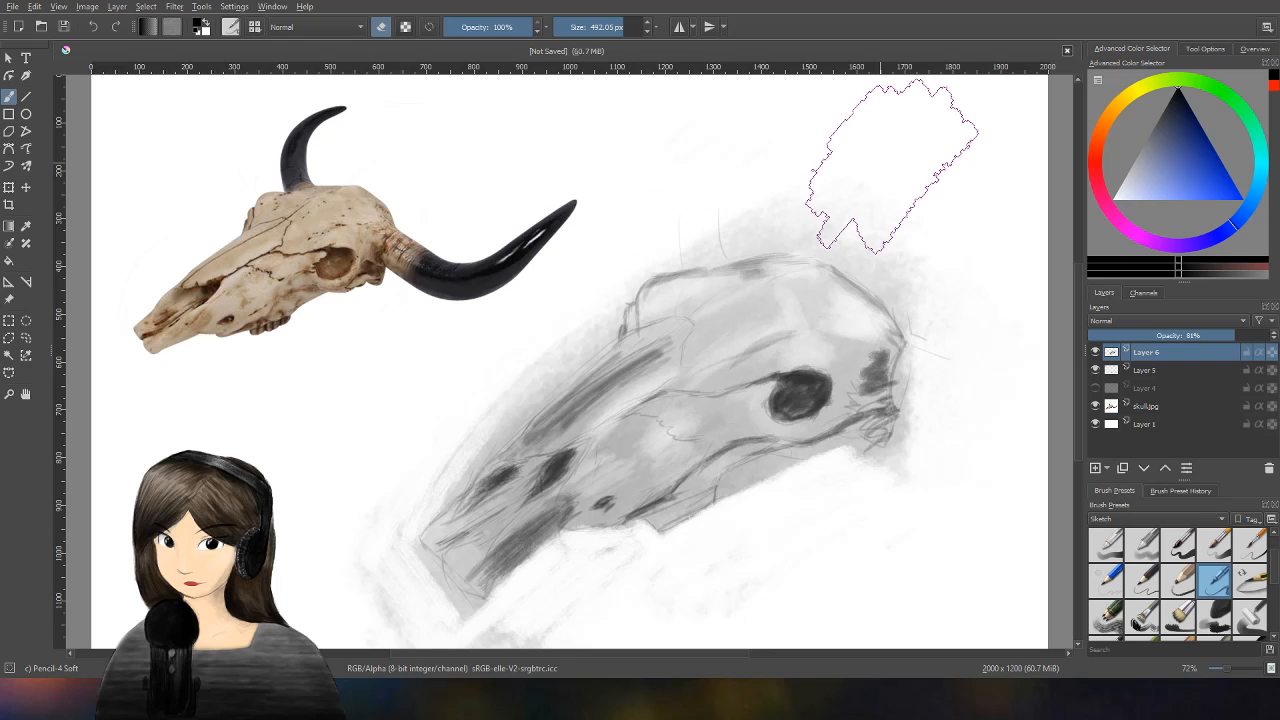
Set the eraser size to 217.62 px and clean up the remaining grey around the cranium and muzzle outlines
{"action": "left_click_drag", "start_coordinate": [612, 27], "coordinate": [560, 27]}
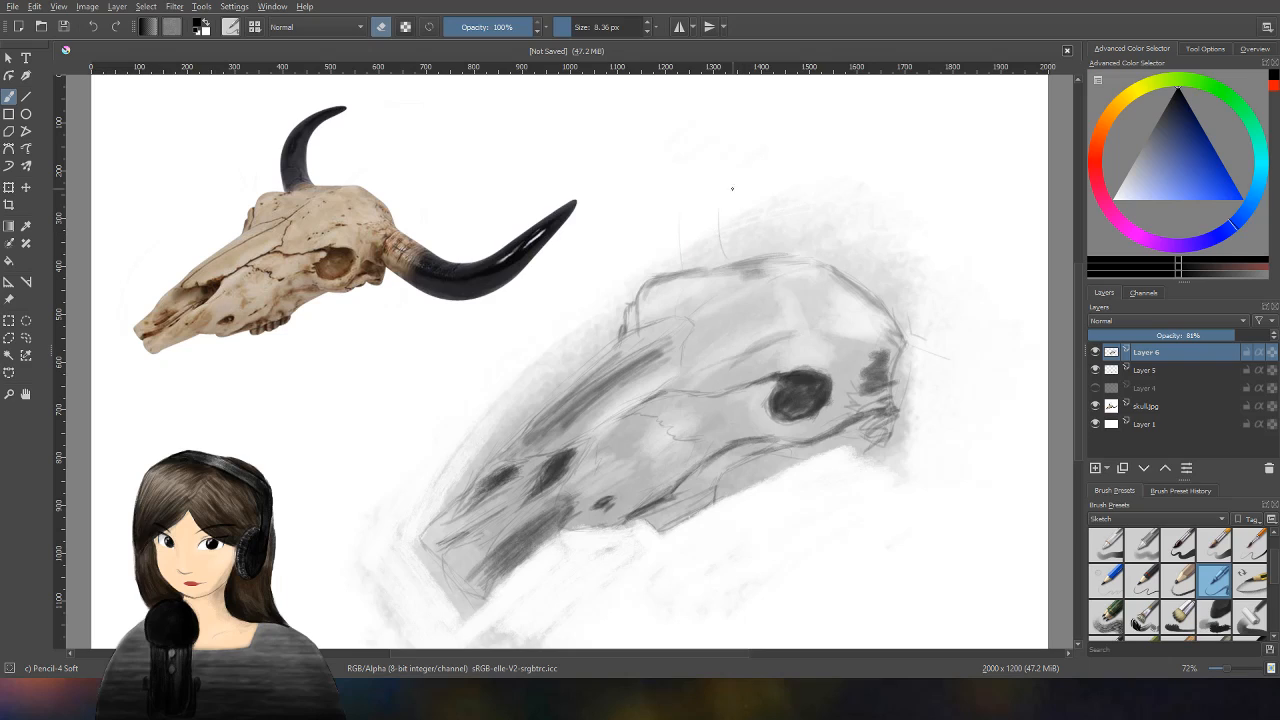
{"action": "left_click", "coordinate": [606, 27]}
{"action": "mouse_move", "coordinate": [723, 233]}
{"action": "left_mouse_down"}
{"action": "mouse_move", "coordinate": [677, 255]}
{"action": "mouse_move", "coordinate": [737, 213]}
{"action": "left_mouse_up"}
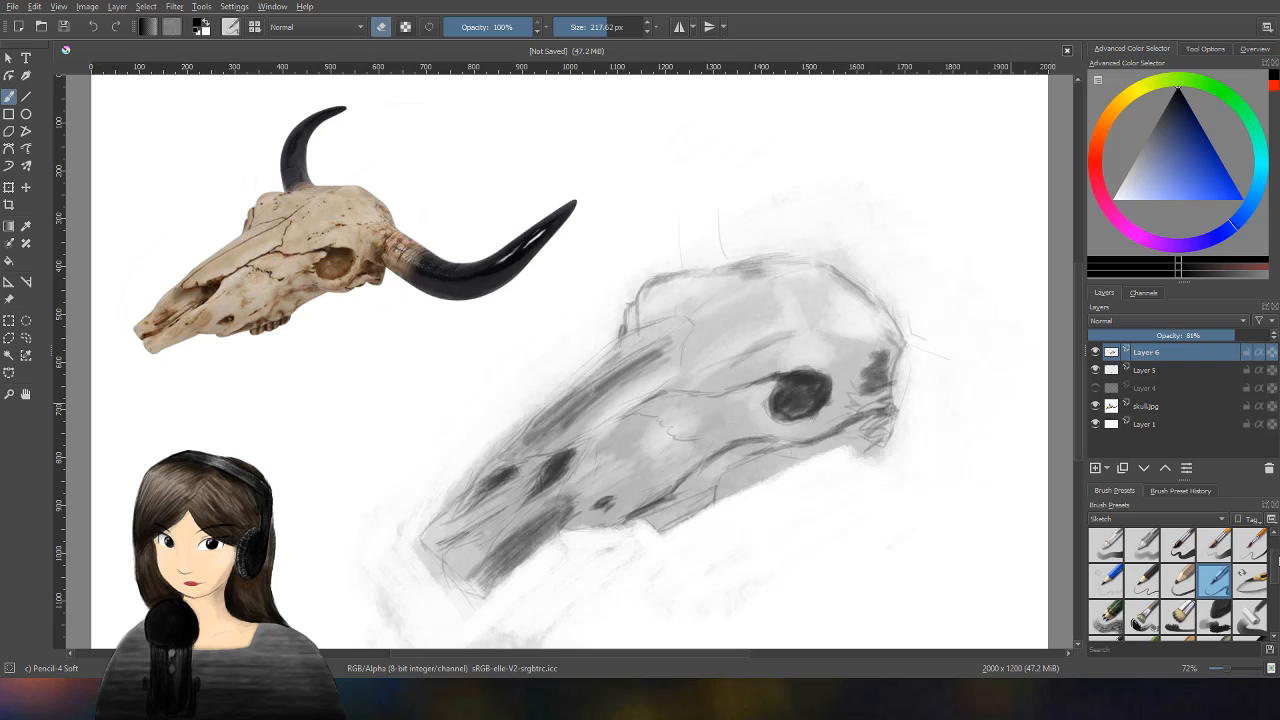
Turn off erasing on the Pencil-4 Soft brush, set its size to 13.92 px, and draw two diagonal test lines above the cranium
{"action": "right_click", "coordinate": [795, 475]}
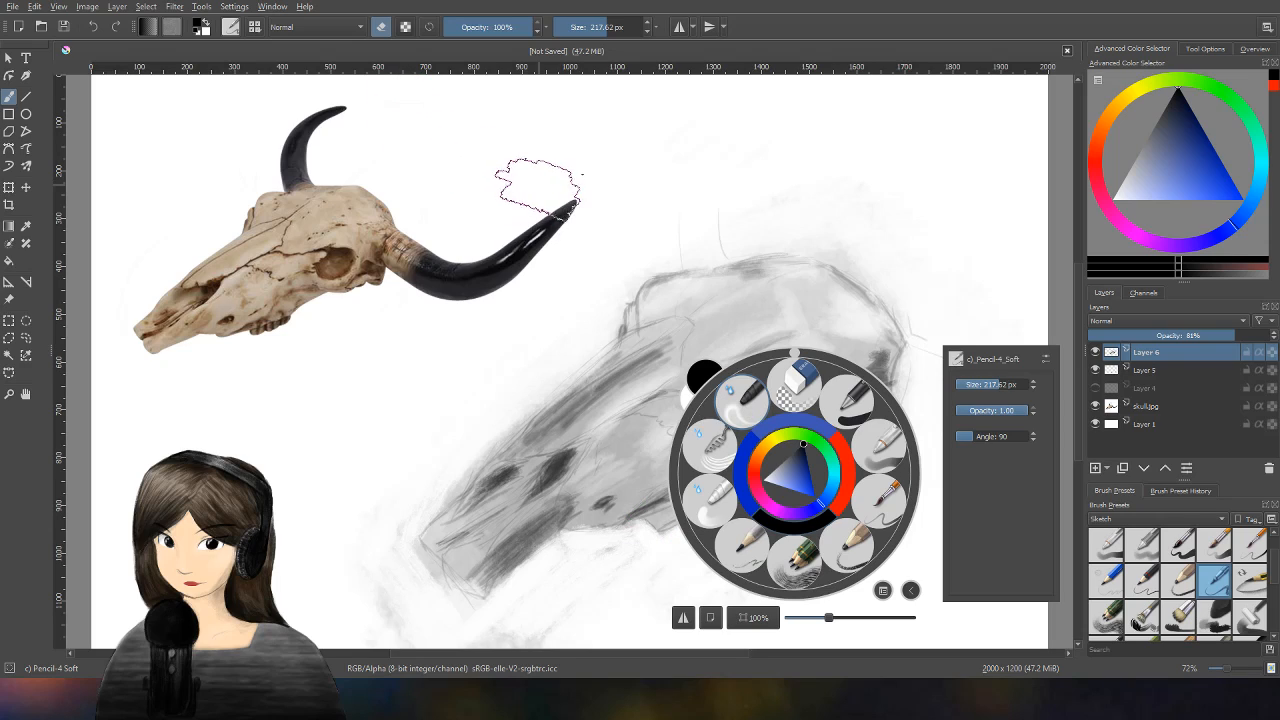
{"action": "left_click", "coordinate": [680, 155]}
{"action": "left_click", "coordinate": [583, 27]}
{"action": "left_click_drag", "start_coordinate": [583, 27], "coordinate": [576, 31]}
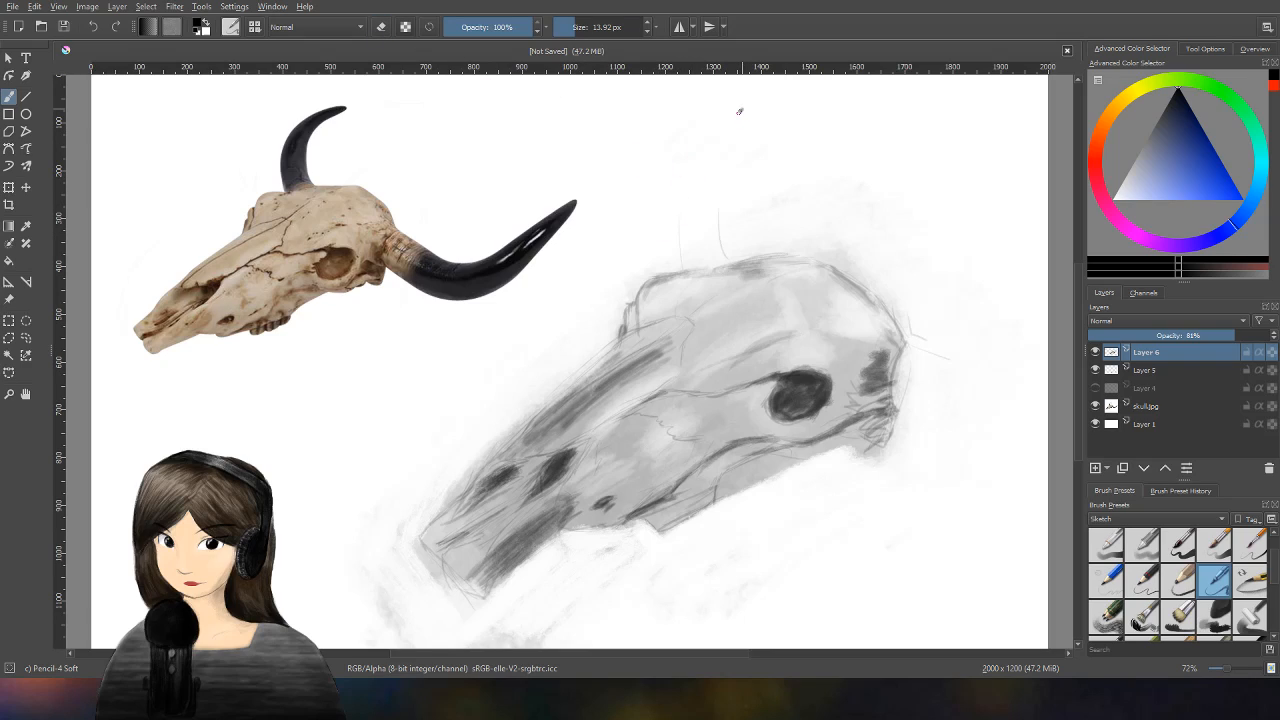
{"action": "left_click_drag", "start_coordinate": [740, 111], "coordinate": [663, 202]}
{"action": "left_click_drag", "start_coordinate": [823, 103], "coordinate": [750, 187]}
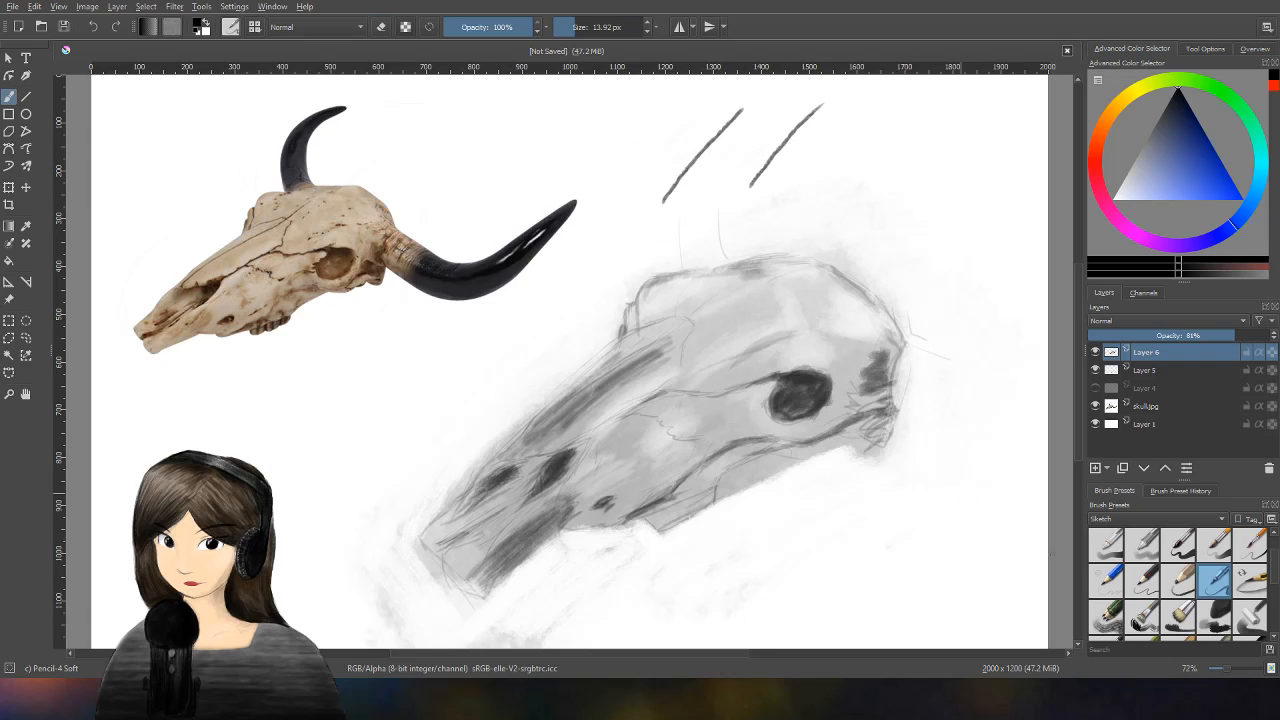
Smudge the first test line with the 50 px Blender Basic brush and blend the shading on the cheek and upper muzzle
{"action": "right_click", "coordinate": [849, 304]}
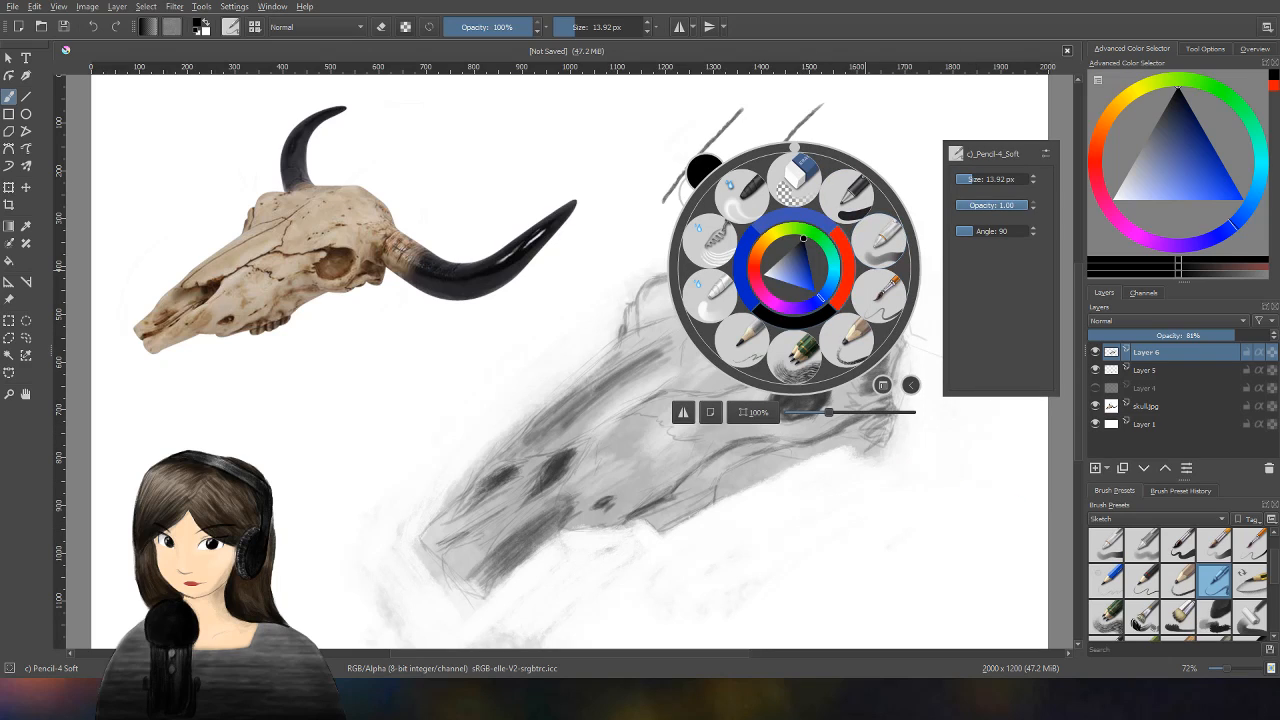
{"action": "left_click", "coordinate": [710, 310]}
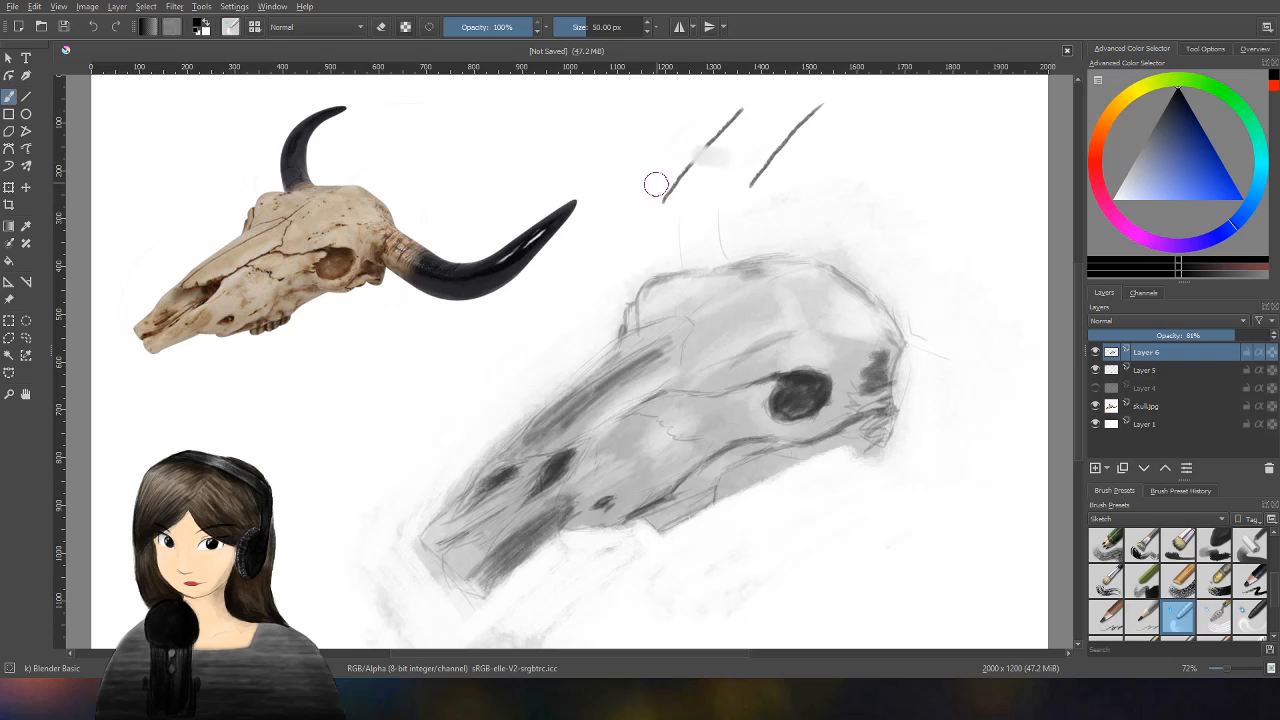
{"action": "left_click_drag", "start_coordinate": [669, 195], "coordinate": [636, 195]}
{"action": "mouse_move", "coordinate": [660, 192]}
{"action": "left_mouse_down"}
{"action": "mouse_move", "coordinate": [731, 127]}
{"action": "mouse_move", "coordinate": [657, 206]}
{"action": "mouse_move", "coordinate": [696, 140]}
{"action": "mouse_move", "coordinate": [653, 162]}
{"action": "mouse_move", "coordinate": [703, 216]}
{"action": "mouse_move", "coordinate": [700, 156]}
{"action": "mouse_move", "coordinate": [696, 193]}
{"action": "mouse_move", "coordinate": [700, 175]}
{"action": "mouse_move", "coordinate": [666, 170]}
{"action": "mouse_move", "coordinate": [659, 205]}
{"action": "mouse_move", "coordinate": [688, 230]}
{"action": "mouse_move", "coordinate": [733, 201]}
{"action": "mouse_move", "coordinate": [663, 212]}
{"action": "mouse_move", "coordinate": [687, 225]}
{"action": "mouse_move", "coordinate": [696, 186]}
{"action": "mouse_move", "coordinate": [663, 209]}
{"action": "mouse_move", "coordinate": [692, 187]}
{"action": "mouse_move", "coordinate": [669, 134]}
{"action": "left_mouse_up"}
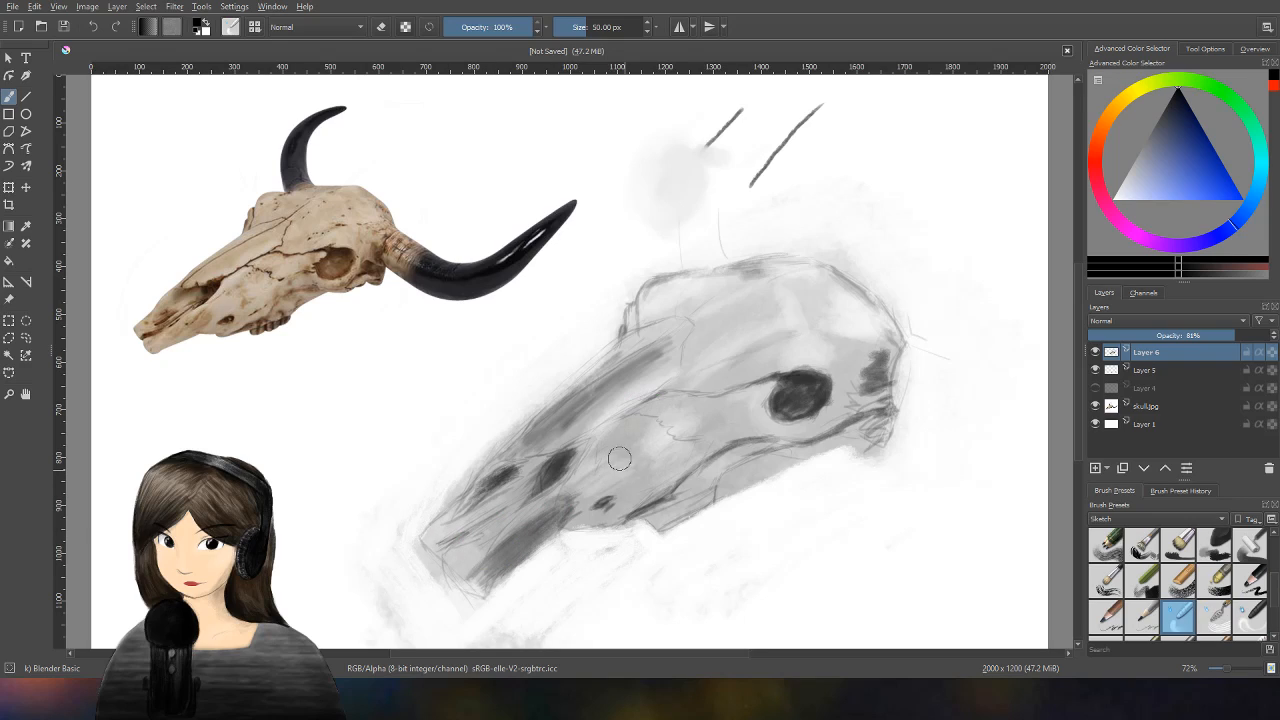
{"action": "mouse_move", "coordinate": [648, 432]}
{"action": "left_mouse_down"}
{"action": "mouse_move", "coordinate": [646, 489]}
{"action": "mouse_move", "coordinate": [683, 446]}
{"action": "left_mouse_up"}
{"action": "left_click_drag", "start_coordinate": [612, 358], "coordinate": [562, 404]}
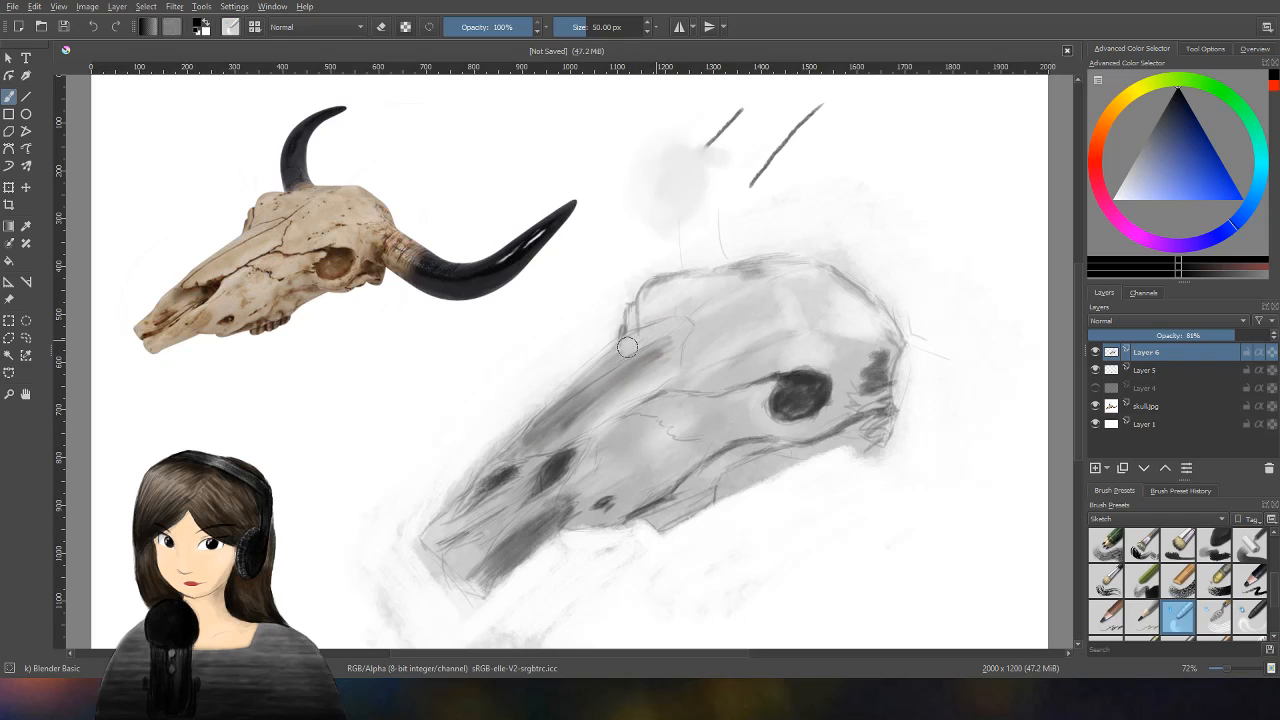
Toggle Layer 5's visibility to check what it contributes to the drawing, and reselect Layer 6
{"action": "left_click", "coordinate": [1105, 373]}
{"action": "left_click", "coordinate": [1096, 370]}
{"action": "left_click", "coordinate": [1096, 370]}
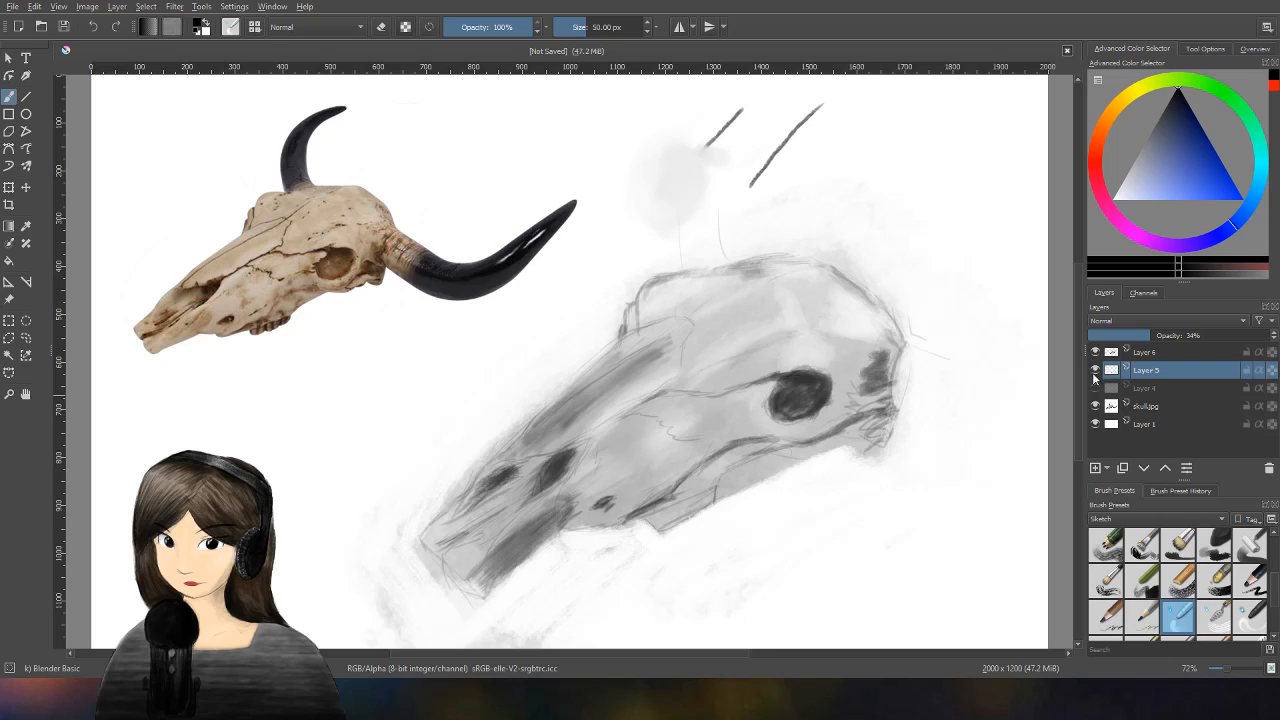
{"action": "left_click", "coordinate": [1095, 371]}
{"action": "left_click", "coordinate": [1096, 371]}
{"action": "left_click", "coordinate": [1148, 353]}
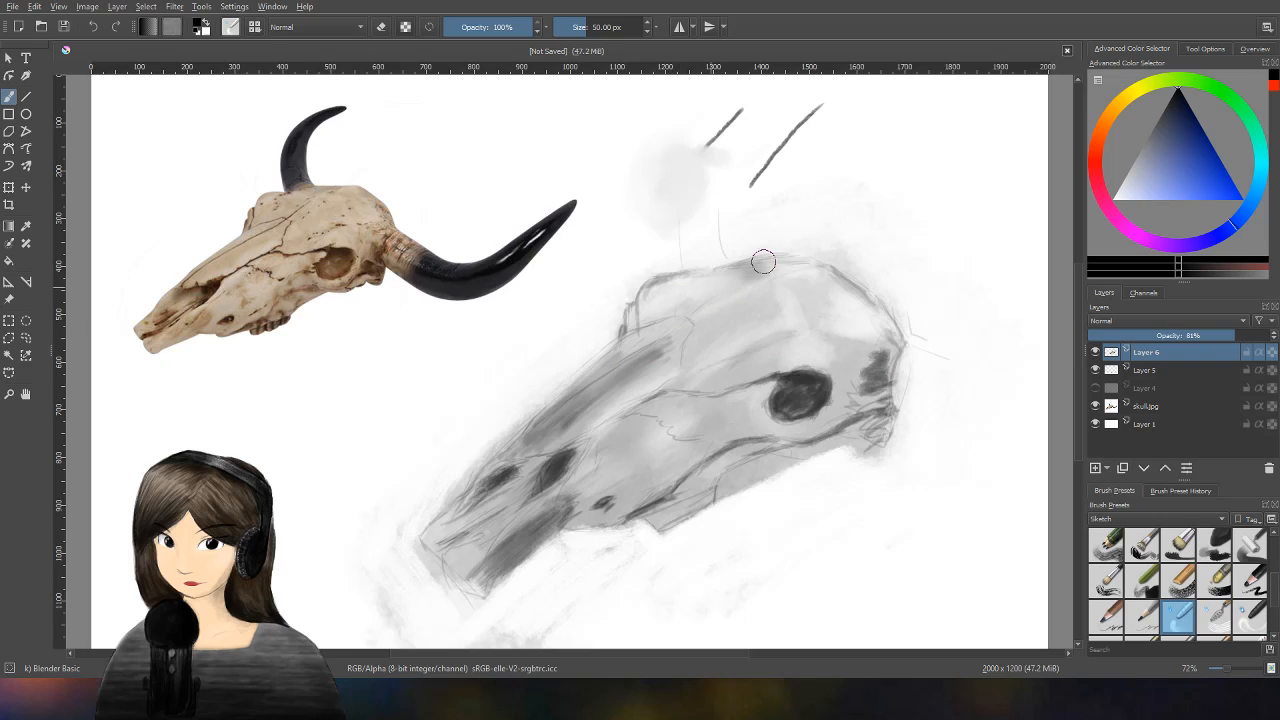
Blend the shading along the cranium's upper edge and behind the eye socket, and smudge the upper end of the first test line
{"action": "left_click_drag", "start_coordinate": [763, 262], "coordinate": [718, 260]}
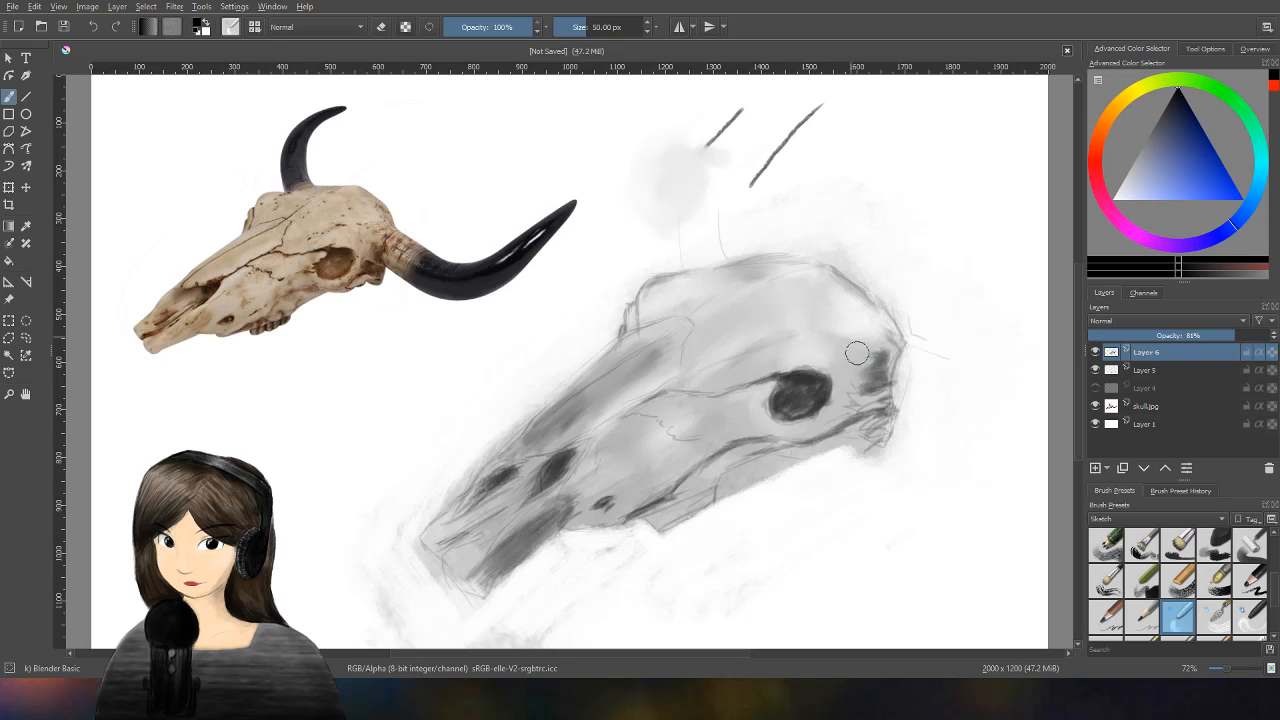
{"action": "mouse_move", "coordinate": [883, 347]}
{"action": "left_mouse_down"}
{"action": "mouse_move", "coordinate": [870, 380]}
{"action": "mouse_move", "coordinate": [866, 362]}
{"action": "mouse_move", "coordinate": [876, 393]}
{"action": "left_mouse_up"}
{"action": "left_click_drag", "start_coordinate": [886, 350], "coordinate": [876, 388]}
{"action": "left_click_drag", "start_coordinate": [869, 359], "coordinate": [880, 356]}
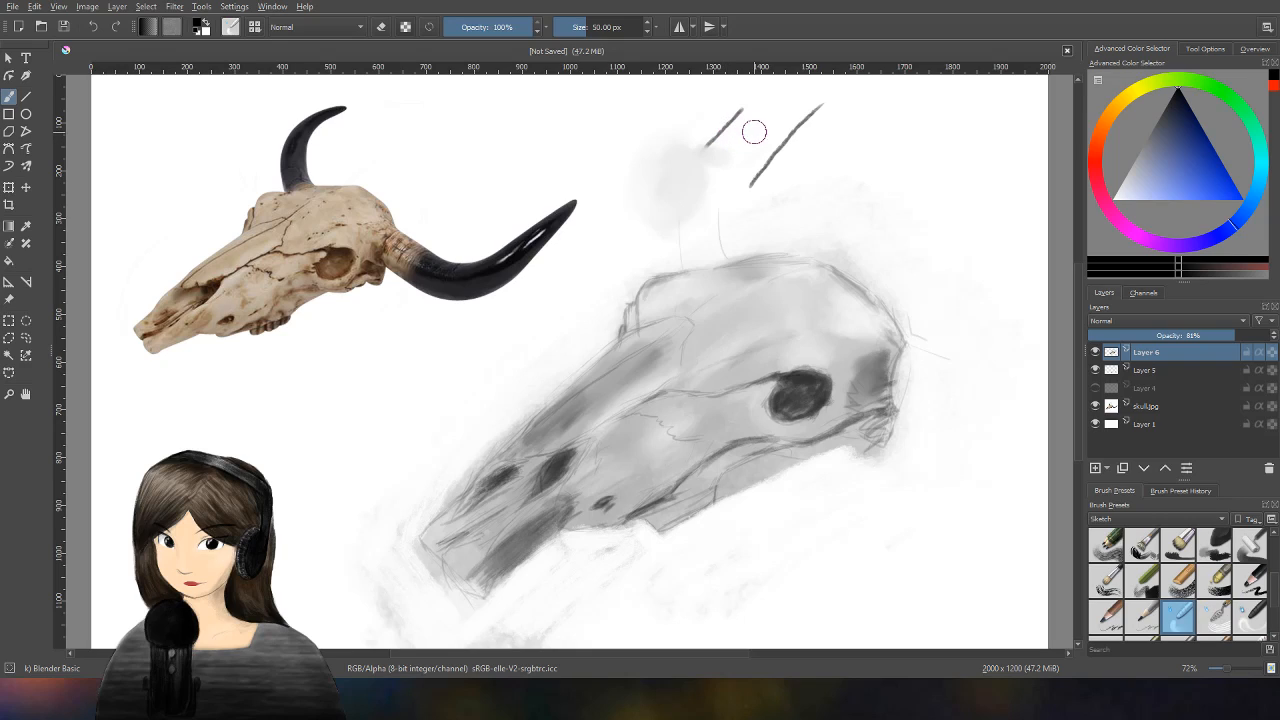
{"action": "left_click_drag", "start_coordinate": [730, 113], "coordinate": [774, 106]}
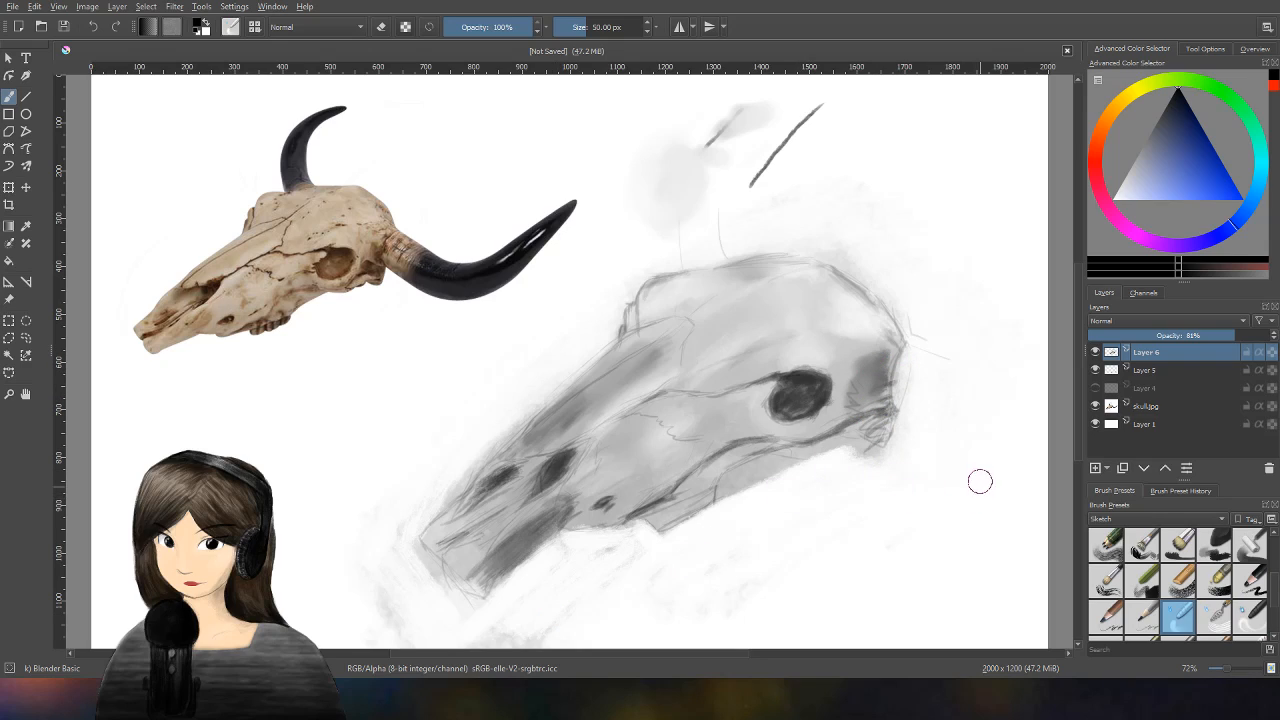
Compare the skull with Layer 5 hidden and shown, and return to Layer 6
{"action": "left_click", "coordinate": [1095, 370]}
{"action": "left_click", "coordinate": [1096, 369]}
{"action": "left_click", "coordinate": [1139, 372]}
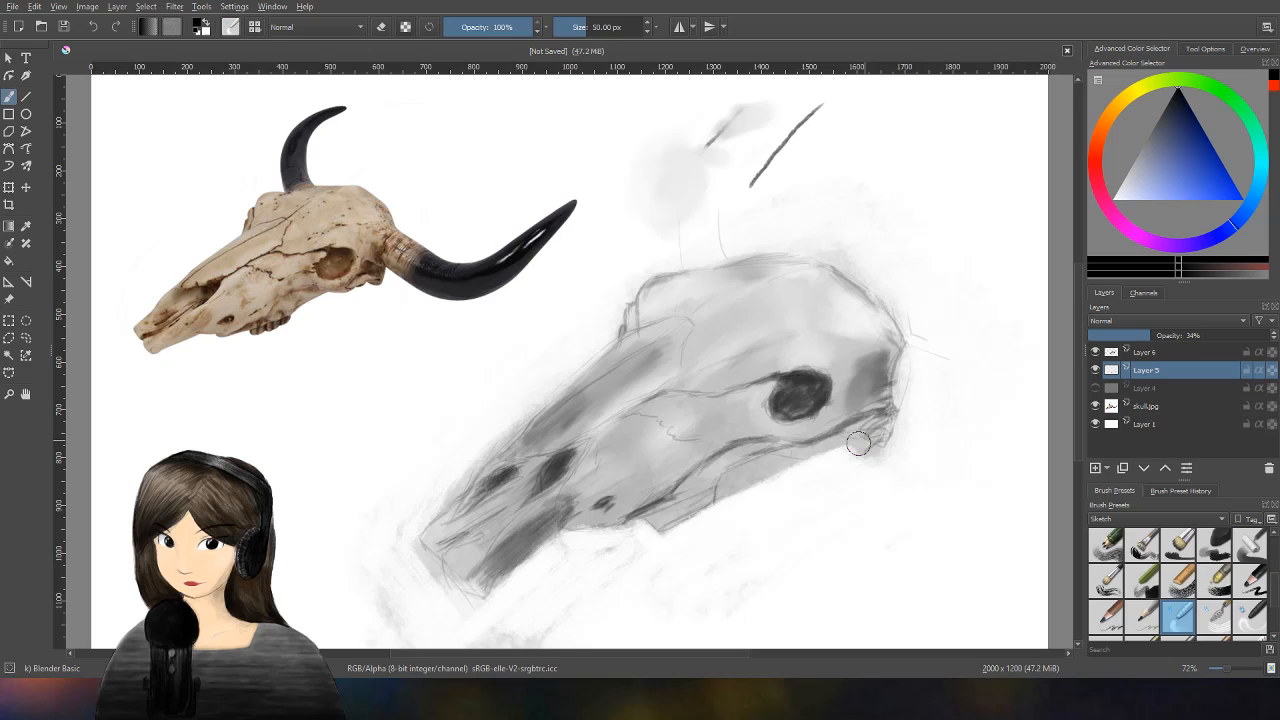
{"action": "key", "text": "Page_Up"}
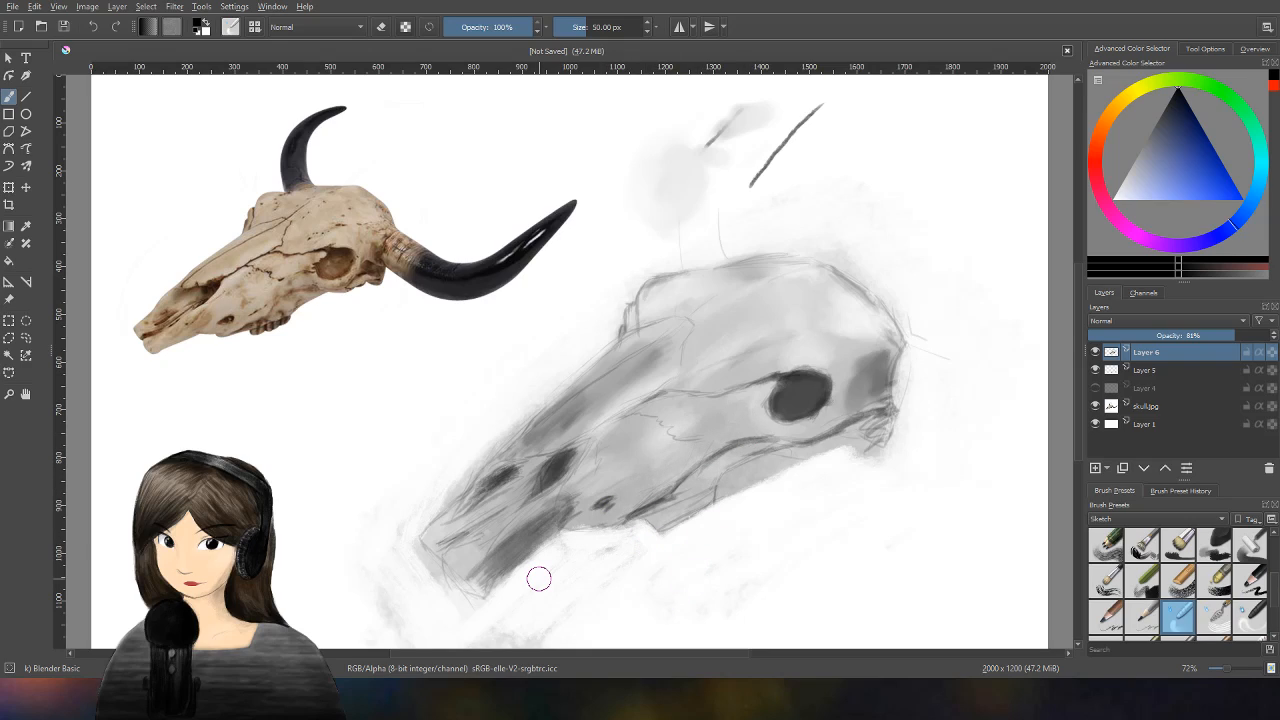
Try the 50 px Blender Smear brush by pulling several smears out of the second test line above the cranium
{"action": "right_click", "coordinate": [815, 190]}
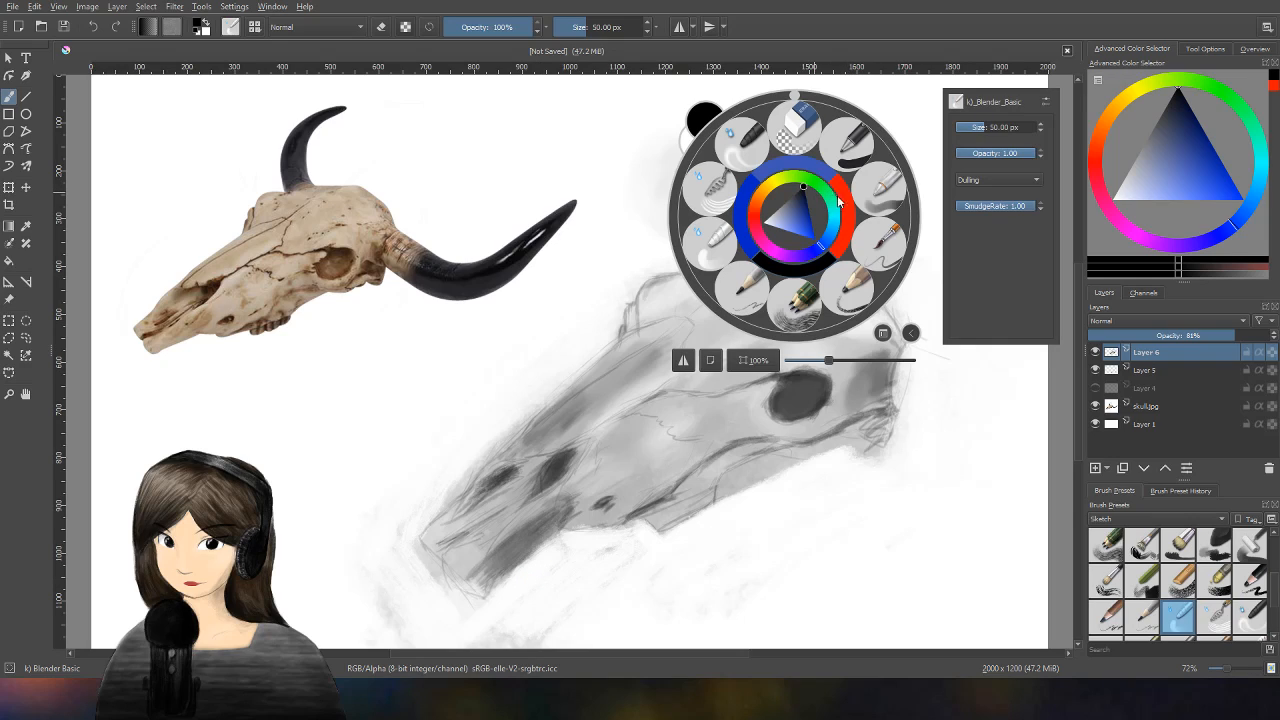
{"action": "left_click", "coordinate": [730, 133]}
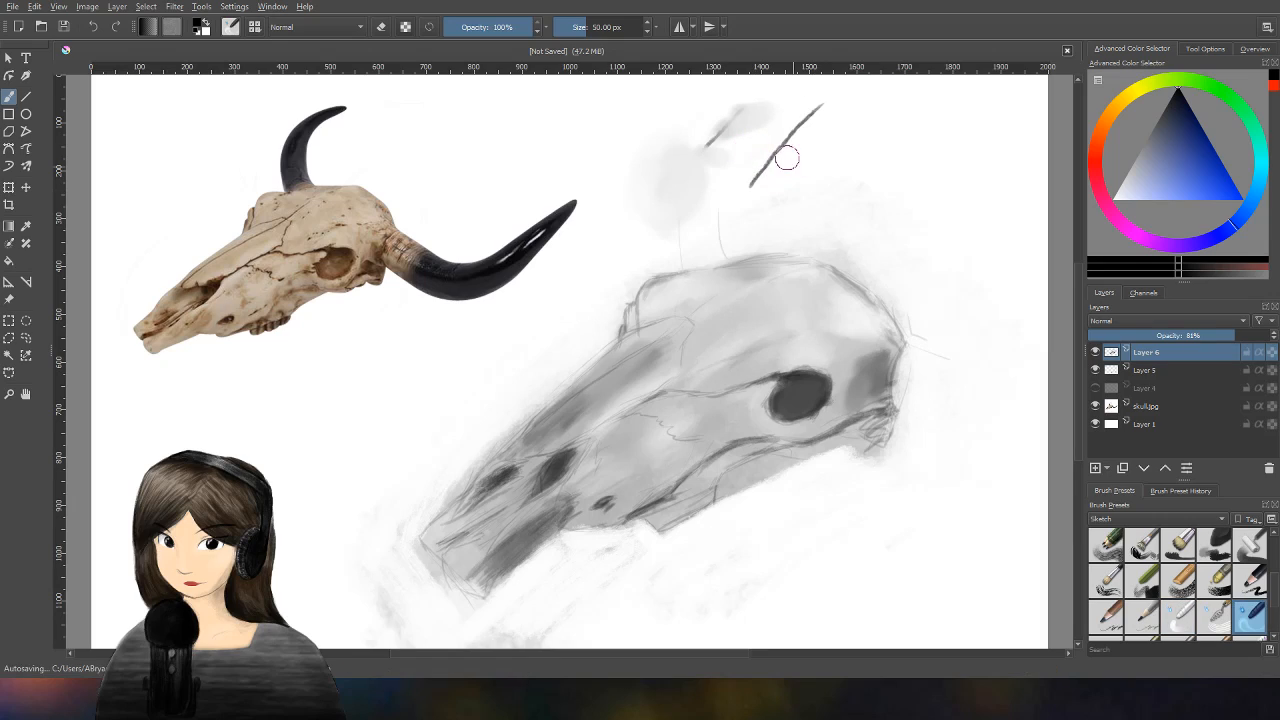
{"action": "mouse_move", "coordinate": [782, 146]}
{"action": "left_mouse_down"}
{"action": "mouse_move", "coordinate": [851, 188]}
{"action": "mouse_move", "coordinate": [909, 195]}
{"action": "left_mouse_up"}
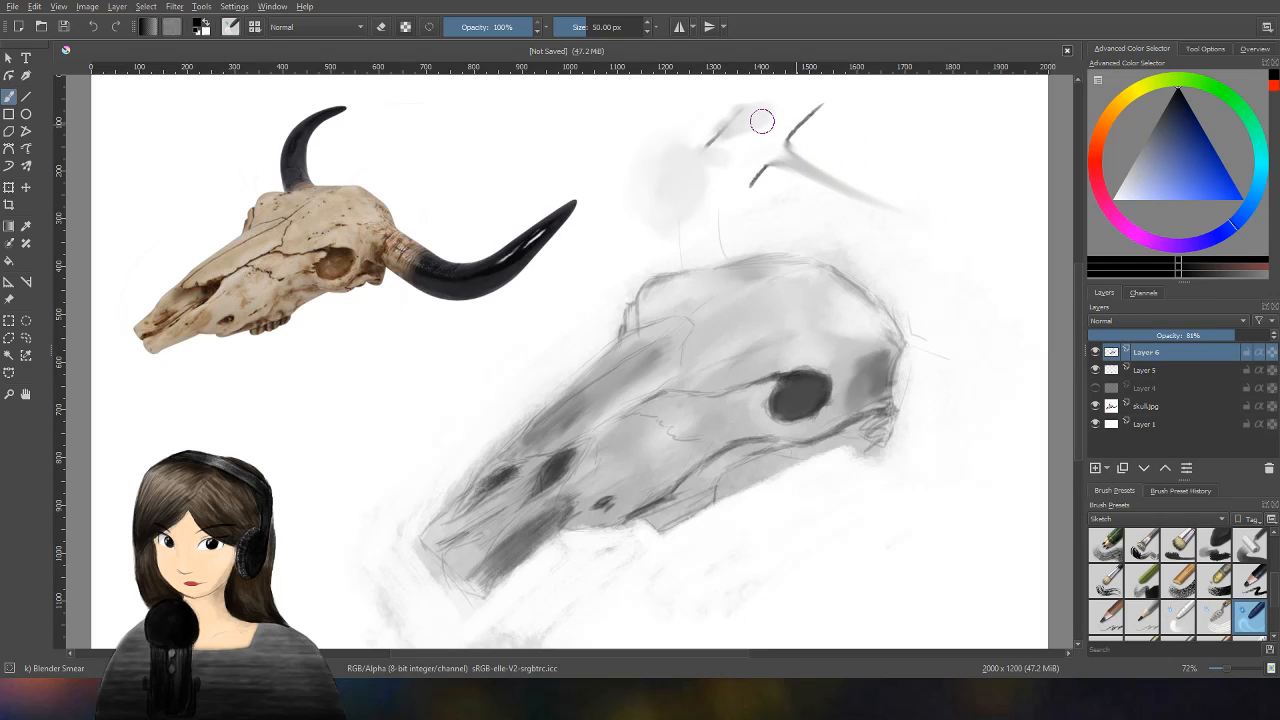
{"action": "left_click_drag", "start_coordinate": [762, 121], "coordinate": [897, 160]}
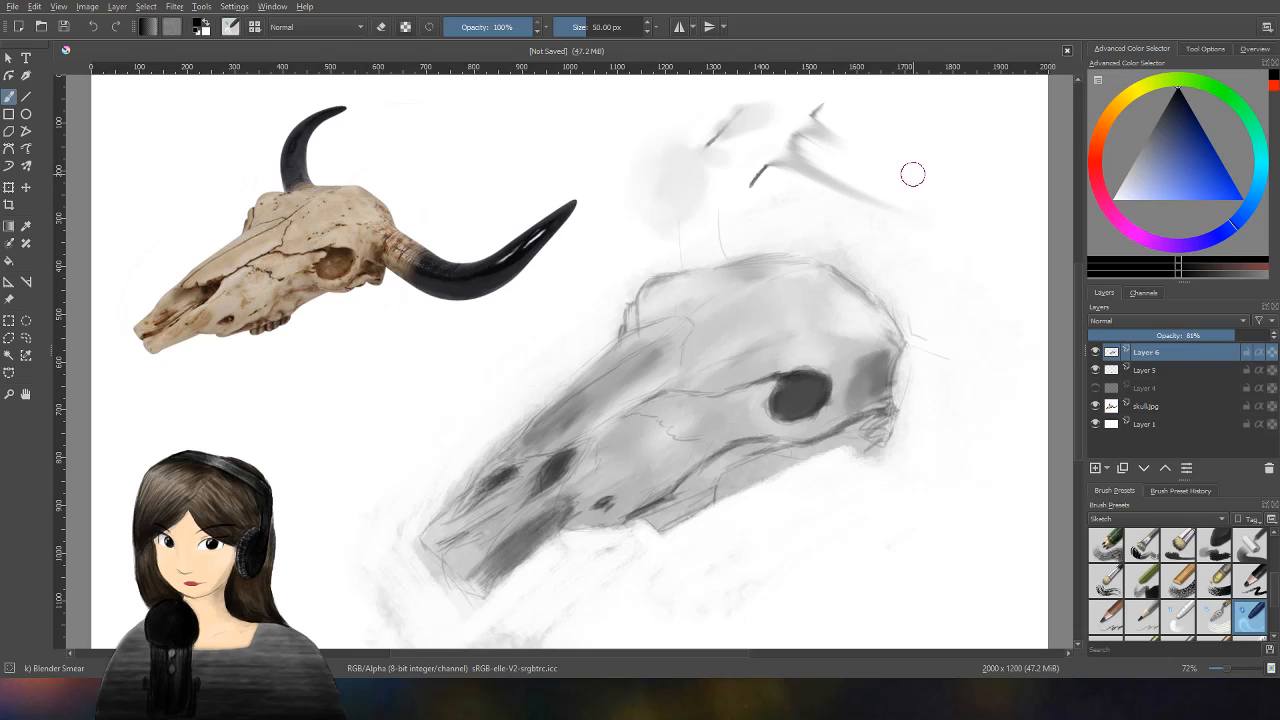
{"action": "left_click_drag", "start_coordinate": [754, 172], "coordinate": [791, 194]}
{"action": "mouse_move", "coordinate": [769, 152]}
{"action": "left_mouse_down"}
{"action": "mouse_move", "coordinate": [787, 129]}
{"action": "mouse_move", "coordinate": [766, 171]}
{"action": "mouse_move", "coordinate": [814, 206]}
{"action": "mouse_move", "coordinate": [843, 189]}
{"action": "mouse_move", "coordinate": [815, 190]}
{"action": "left_mouse_up"}
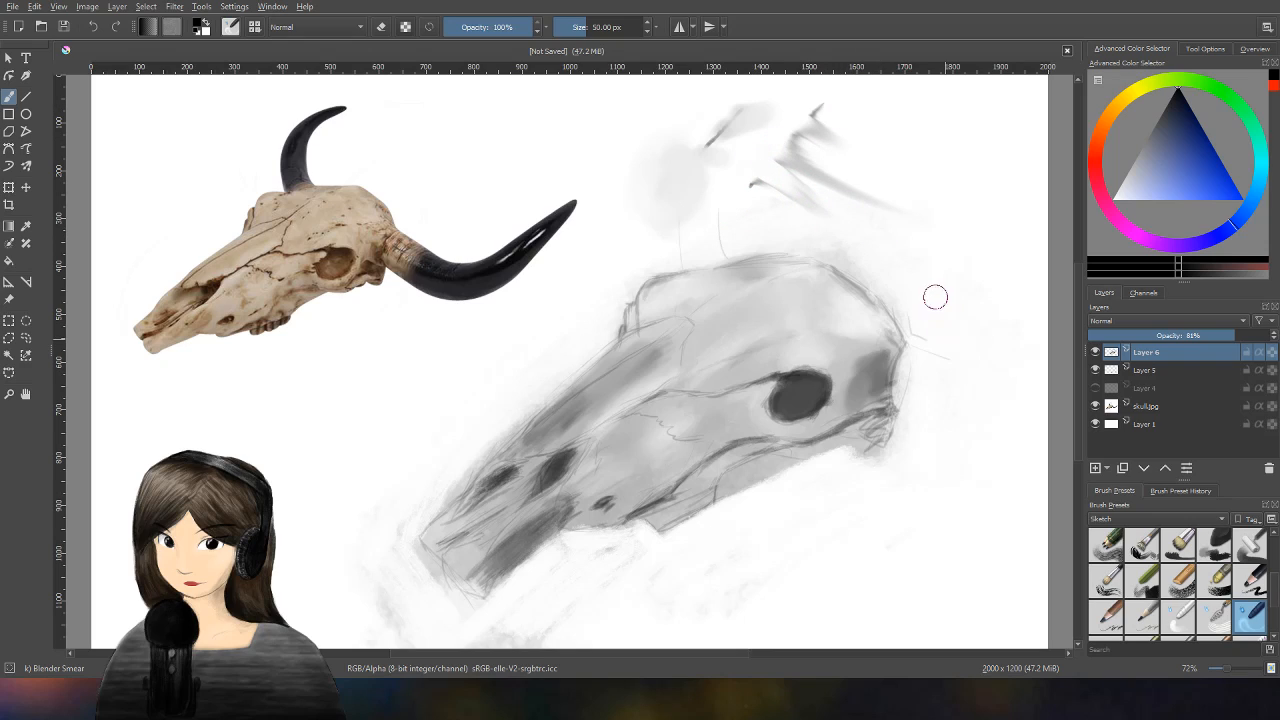
Erase the test marks and the grey haze around the skull with the Eraser Circle brush enlarged to 209.56 px
{"action": "right_click", "coordinate": [905, 177]}
{"action": "left_click", "coordinate": [715, 253]}
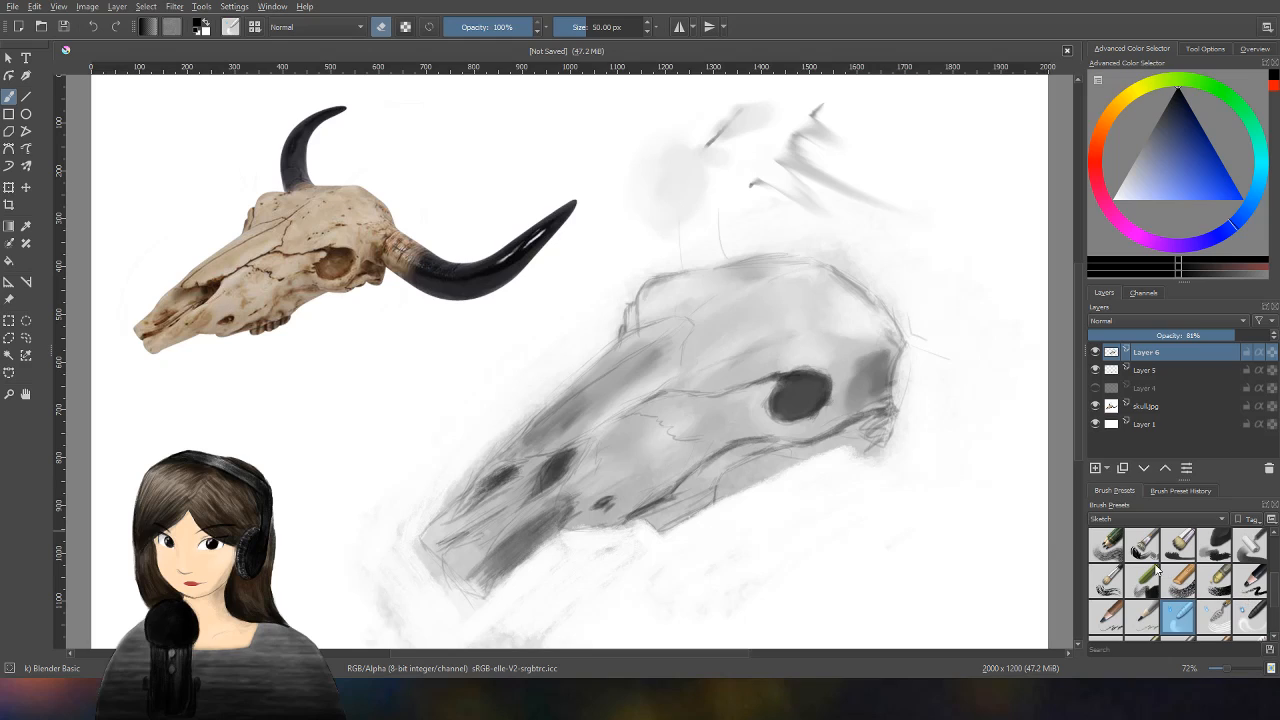
{"action": "right_click", "coordinate": [915, 510]}
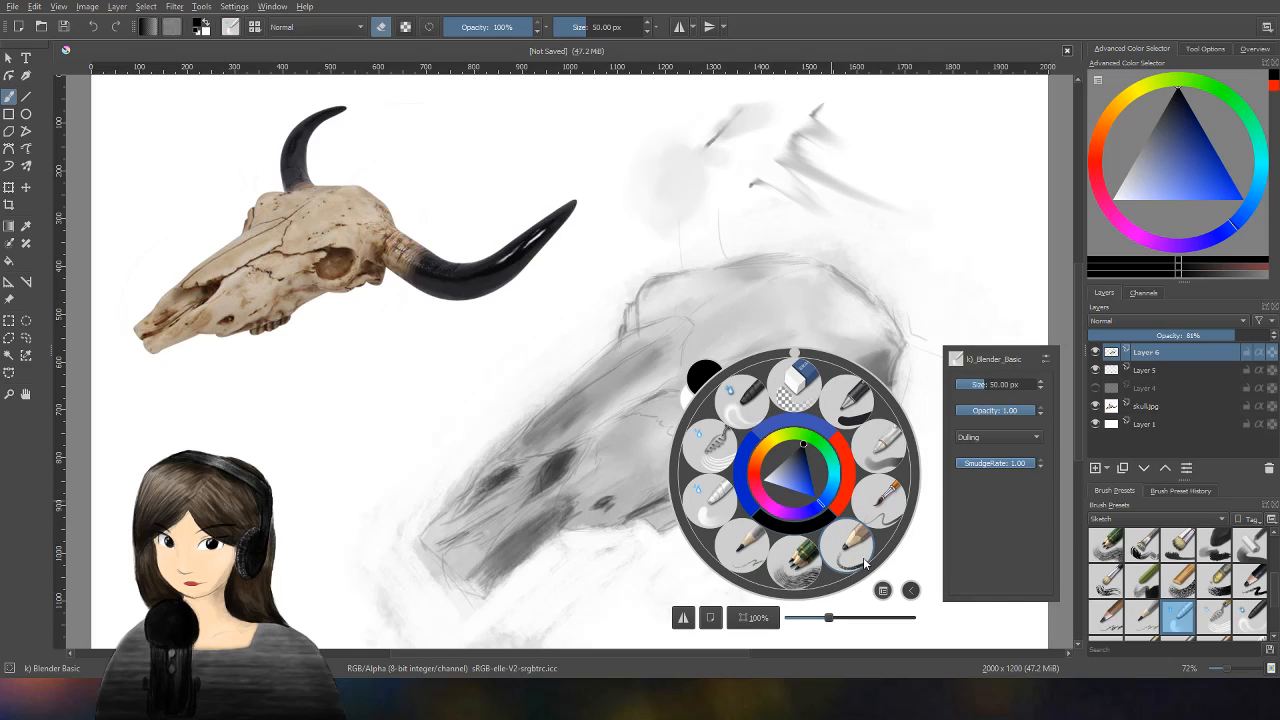
{"action": "left_click", "coordinate": [800, 388]}
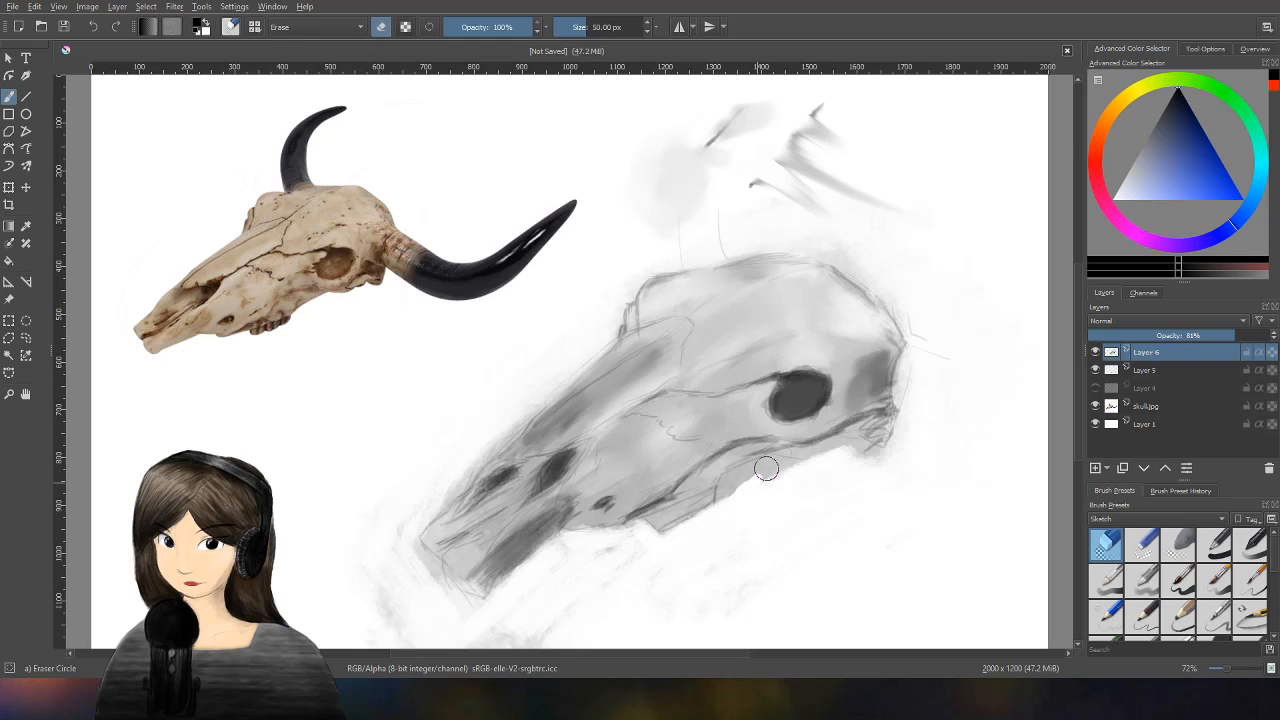
{"action": "mouse_move", "coordinate": [766, 468]}
{"action": "left_mouse_down", "text": "shift"}
{"action": "mouse_move", "coordinate": [768, 501]}
{"action": "mouse_move", "coordinate": [762, 484]}
{"action": "mouse_move", "coordinate": [745, 497]}
{"action": "mouse_move", "coordinate": [805, 478]}
{"action": "mouse_move", "coordinate": [838, 486]}
{"action": "mouse_move", "coordinate": [853, 517]}
{"action": "mouse_move", "coordinate": [801, 475]}
{"action": "mouse_move", "coordinate": [847, 466]}
{"action": "mouse_move", "coordinate": [941, 498]}
{"action": "mouse_move", "coordinate": [903, 558]}
{"action": "mouse_move", "coordinate": [751, 618]}
{"action": "mouse_move", "coordinate": [697, 576]}
{"action": "mouse_move", "coordinate": [731, 576]}
{"action": "mouse_move", "coordinate": [636, 646]}
{"action": "mouse_move", "coordinate": [626, 607]}
{"action": "mouse_move", "coordinate": [637, 563]}
{"action": "mouse_move", "coordinate": [562, 587]}
{"action": "mouse_move", "coordinate": [527, 630]}
{"action": "mouse_move", "coordinate": [433, 620]}
{"action": "mouse_move", "coordinate": [441, 630]}
{"action": "mouse_move", "coordinate": [388, 612]}
{"action": "mouse_move", "coordinate": [379, 588]}
{"action": "mouse_move", "coordinate": [418, 615]}
{"action": "mouse_move", "coordinate": [371, 547]}
{"action": "mouse_move", "coordinate": [418, 479]}
{"action": "left_mouse_up", "text": "shift"}
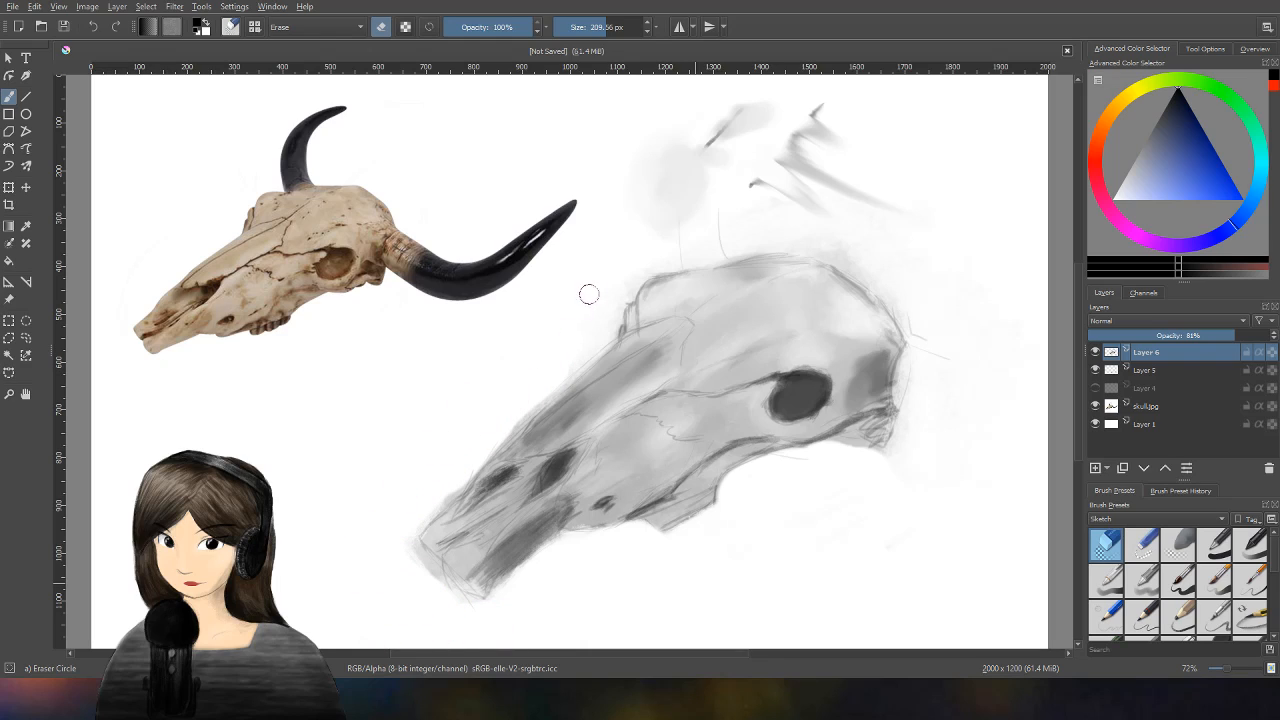
{"action": "mouse_move", "coordinate": [743, 129]}
{"action": "left_mouse_down"}
{"action": "mouse_move", "coordinate": [686, 163]}
{"action": "mouse_move", "coordinate": [731, 168]}
{"action": "mouse_move", "coordinate": [653, 236]}
{"action": "mouse_move", "coordinate": [843, 192]}
{"action": "mouse_move", "coordinate": [849, 148]}
{"action": "mouse_move", "coordinate": [905, 200]}
{"action": "left_mouse_up"}
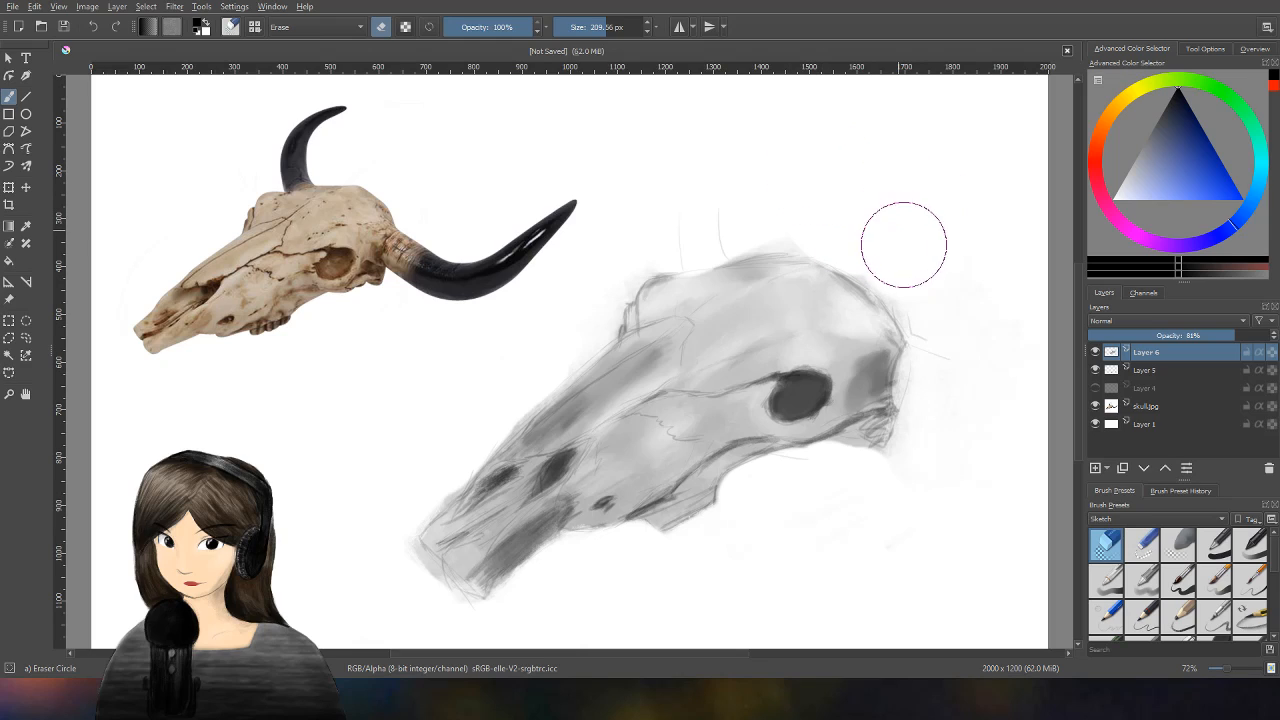
Erase the grey haze behind the cranium and undo the strokes that cut into the skull's rear edge
{"action": "mouse_move", "coordinate": [876, 254]}
{"action": "left_mouse_down"}
{"action": "mouse_move", "coordinate": [948, 305]}
{"action": "mouse_move", "coordinate": [949, 477]}
{"action": "mouse_move", "coordinate": [956, 406]}
{"action": "left_mouse_up"}
{"action": "key", "text": "ctrl+z"}
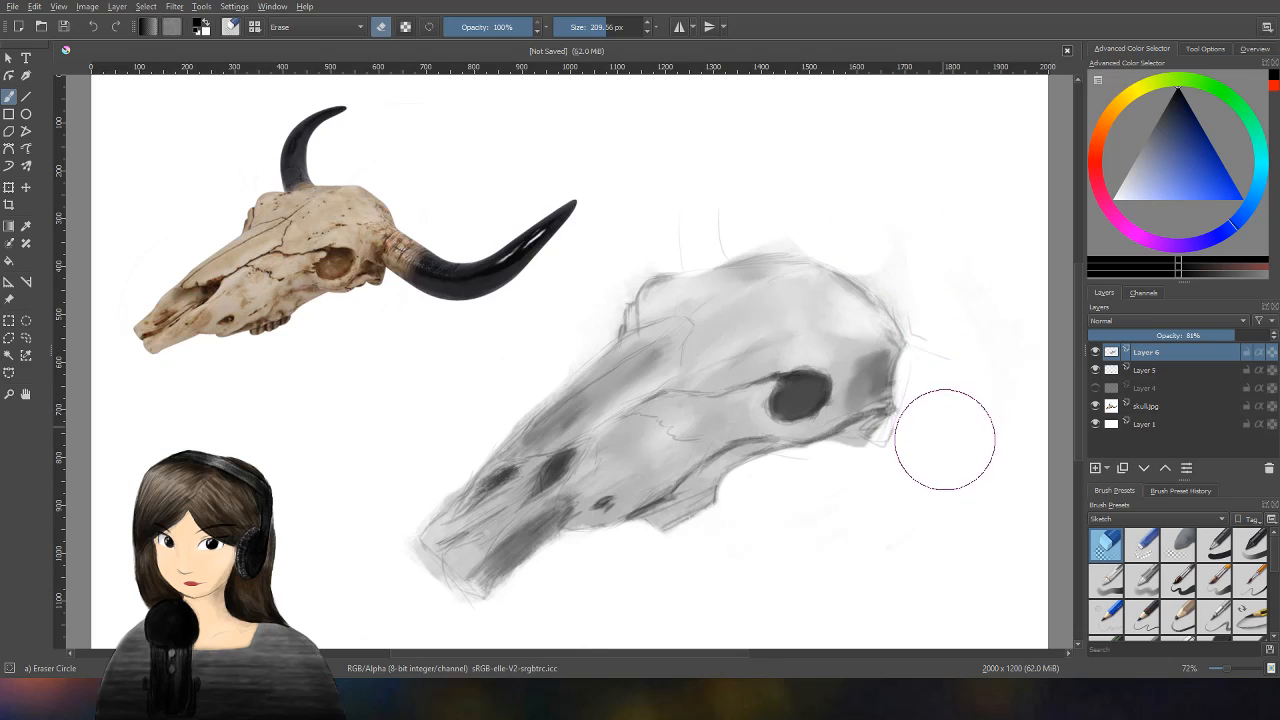
{"action": "key", "text": "ctrl+z"}
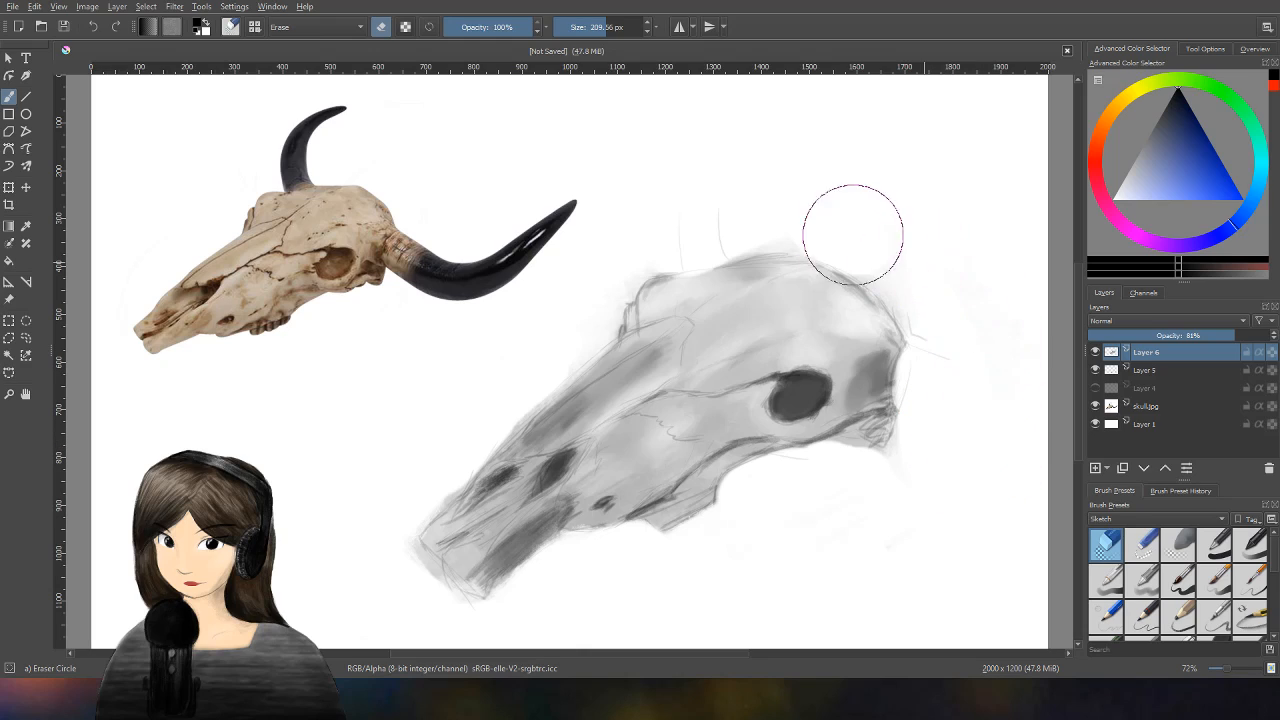
Trim the cranium's rear outline and the back corner of the jaw with the 25 px Eraser Small brush
{"action": "left_click", "coordinate": [1145, 548]}
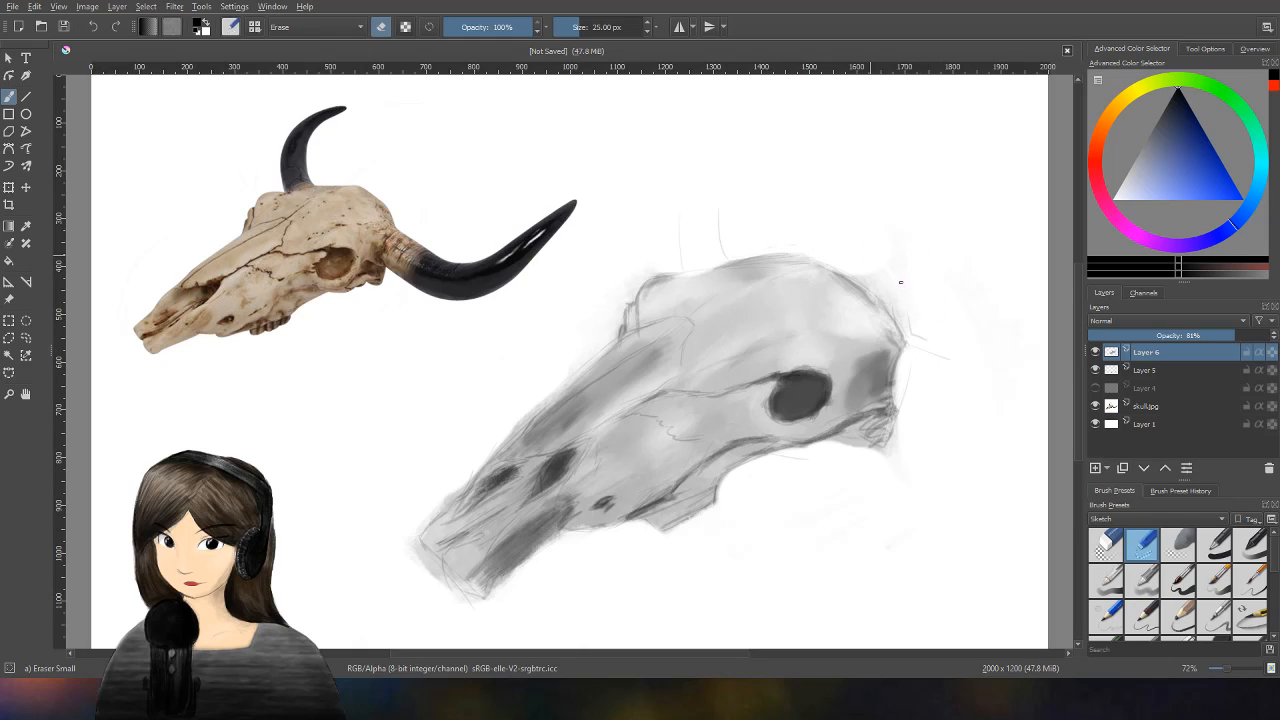
{"action": "left_click_drag", "start_coordinate": [874, 276], "coordinate": [904, 316]}
{"action": "left_click_drag", "start_coordinate": [860, 278], "coordinate": [904, 326]}
{"action": "left_click_drag", "start_coordinate": [898, 438], "coordinate": [888, 456]}
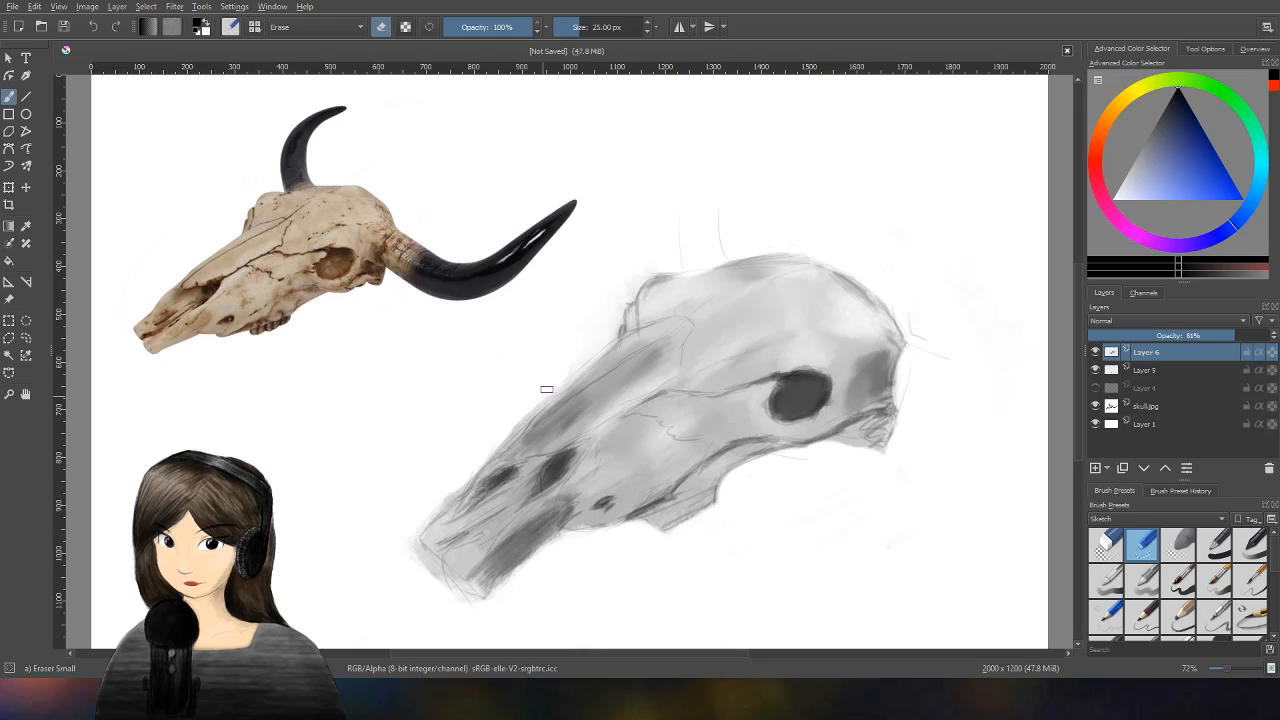
Lower Layer 6's opacity to 33% and erase the stray marks around the muzzle tip
{"action": "left_click_drag", "start_coordinate": [1198, 335], "coordinate": [1152, 337]}
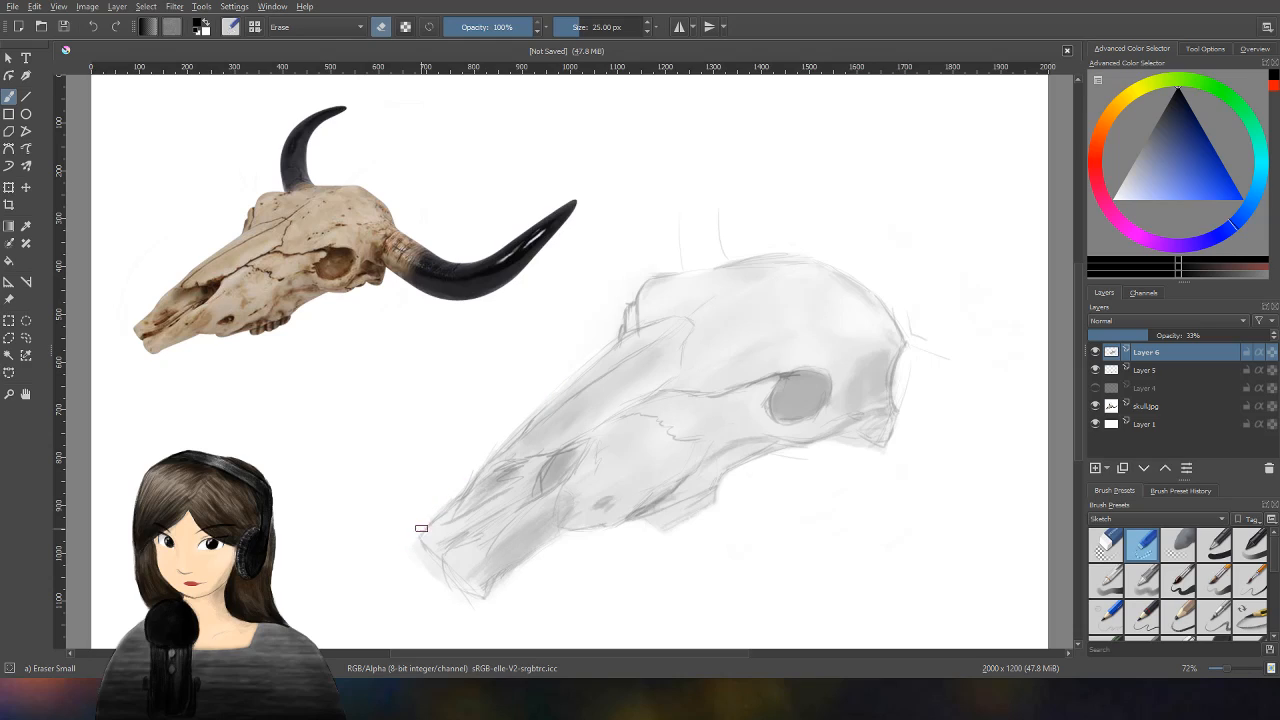
{"action": "left_click_drag", "start_coordinate": [432, 556], "coordinate": [444, 575]}
{"action": "left_click", "coordinate": [1160, 372]}
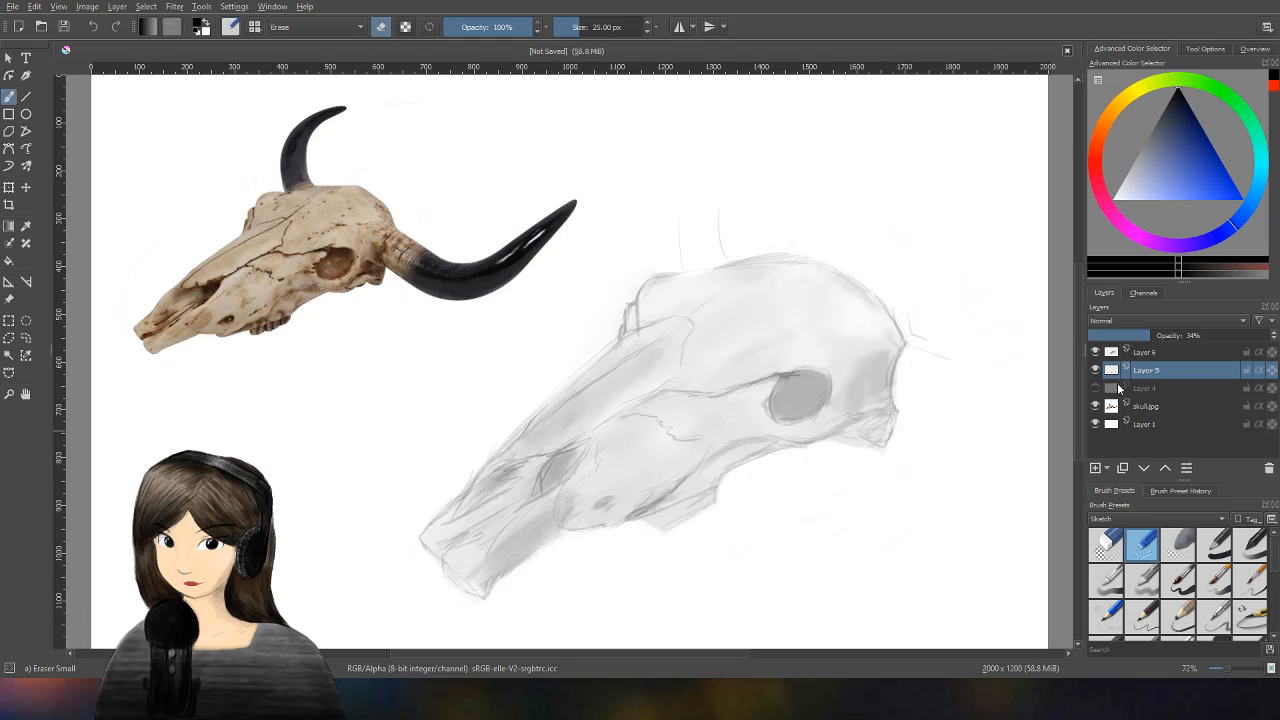
Return to Layer 6 and set its opacity to 72%
{"action": "key", "text": "Page_Up"}
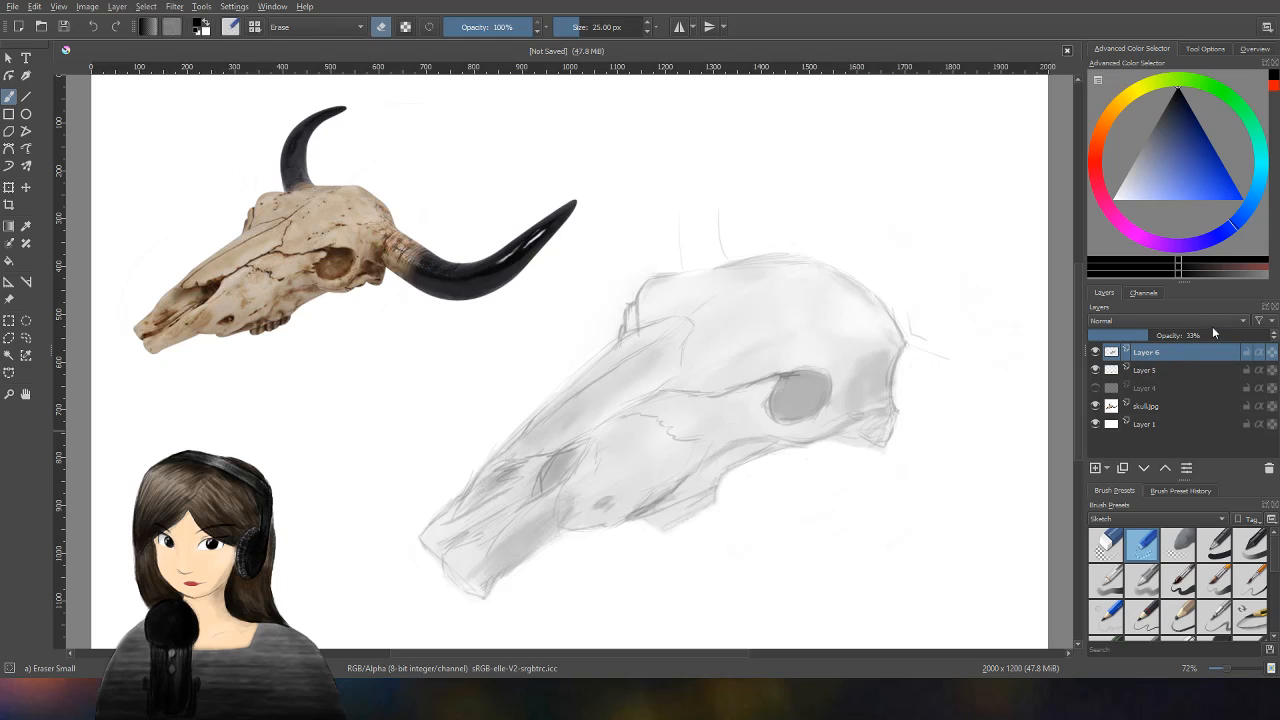
{"action": "left_click", "coordinate": [1254, 337]}
{"action": "mouse_move", "coordinate": [1254, 337]}
{"action": "left_mouse_down"}
{"action": "mouse_move", "coordinate": [1268, 337]}
{"action": "mouse_move", "coordinate": [1221, 338]}
{"action": "left_mouse_up"}
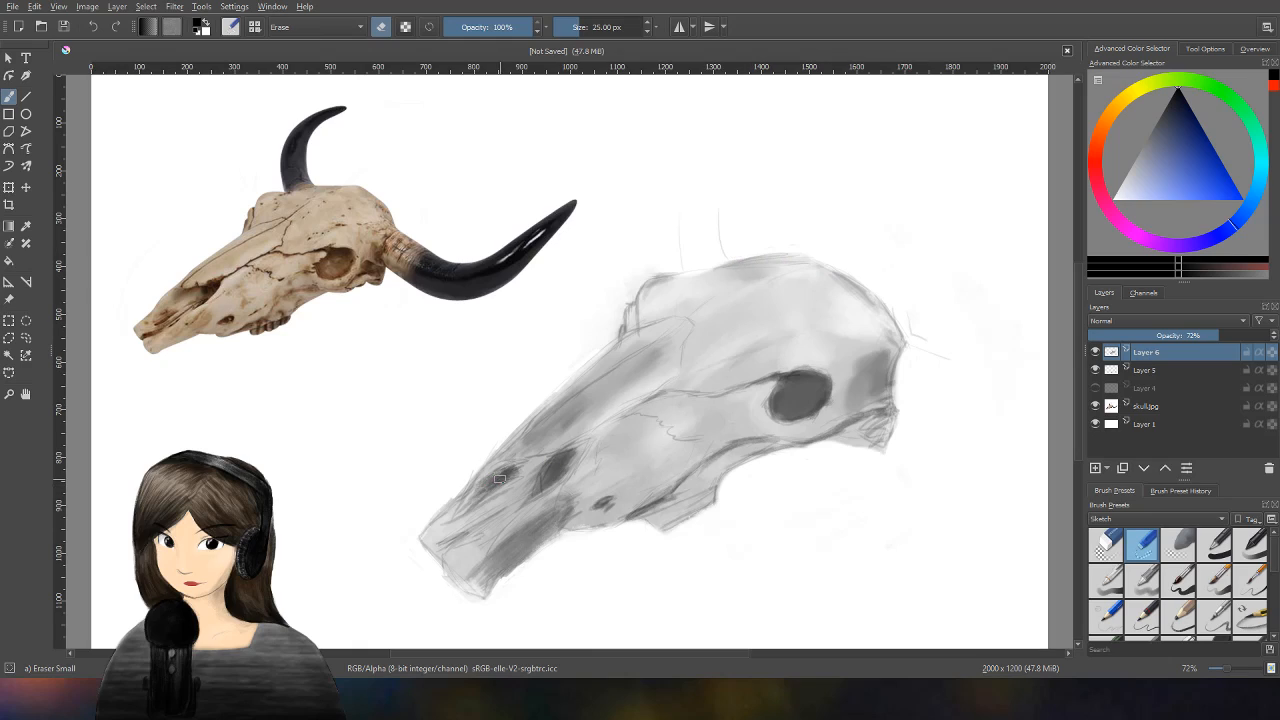
Lighten the dark nostril patch on the upper muzzle with Pencil-4 Soft in eraser mode at 38.73 px
{"action": "left_click", "coordinate": [1216, 615]}
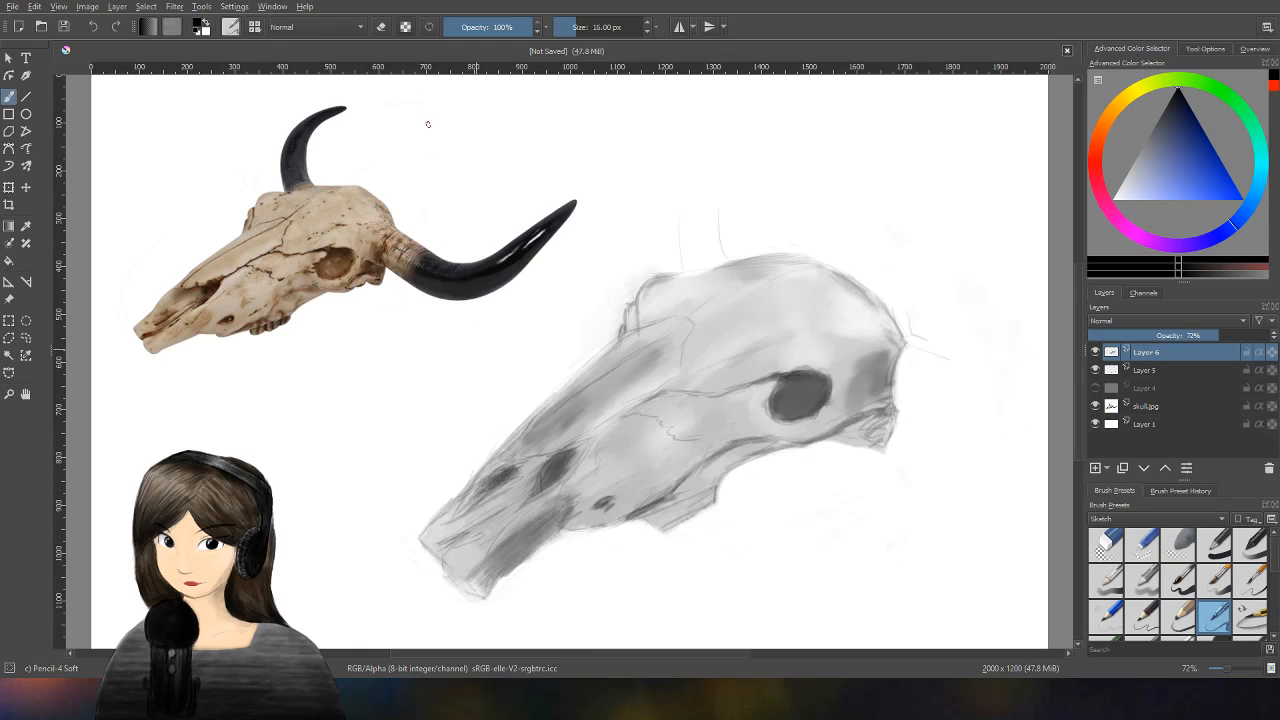
{"action": "key", "text": "e"}
{"action": "left_click", "coordinate": [600, 27]}
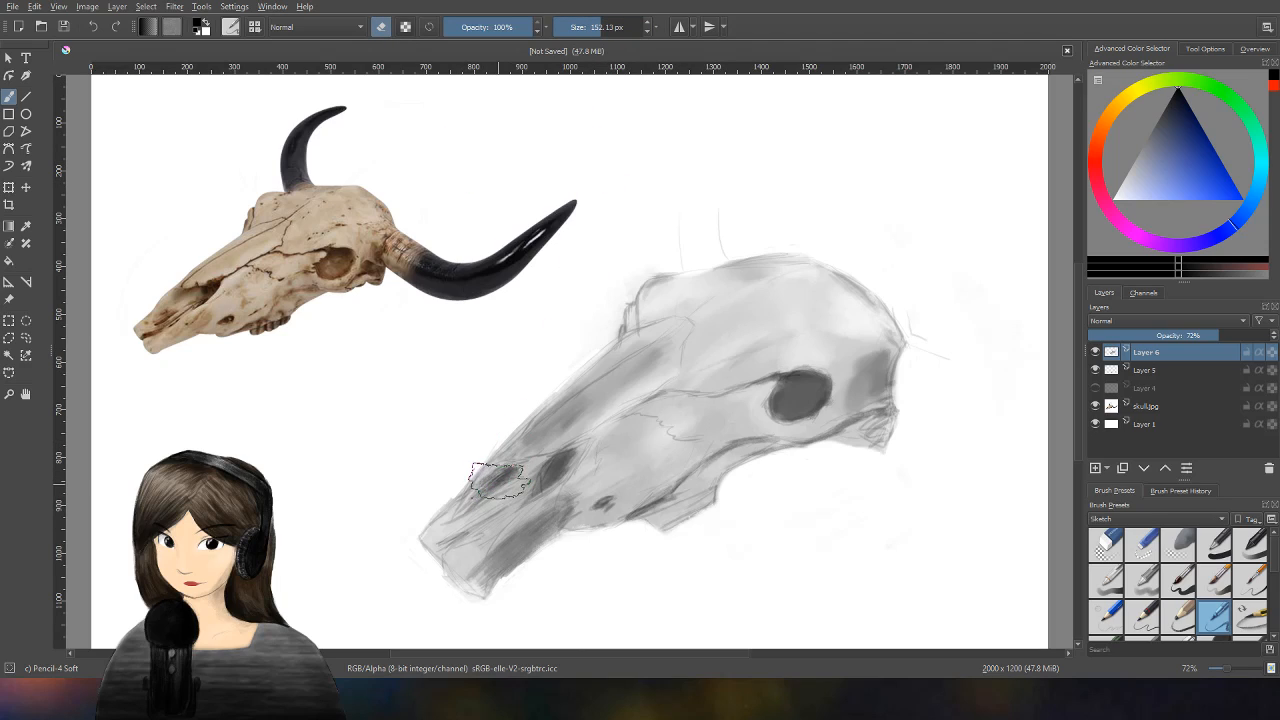
{"action": "left_click", "coordinate": [583, 28]}
{"action": "mouse_move", "coordinate": [472, 508]}
{"action": "left_mouse_down"}
{"action": "mouse_move", "coordinate": [510, 474]}
{"action": "mouse_move", "coordinate": [500, 484]}
{"action": "left_mouse_up"}
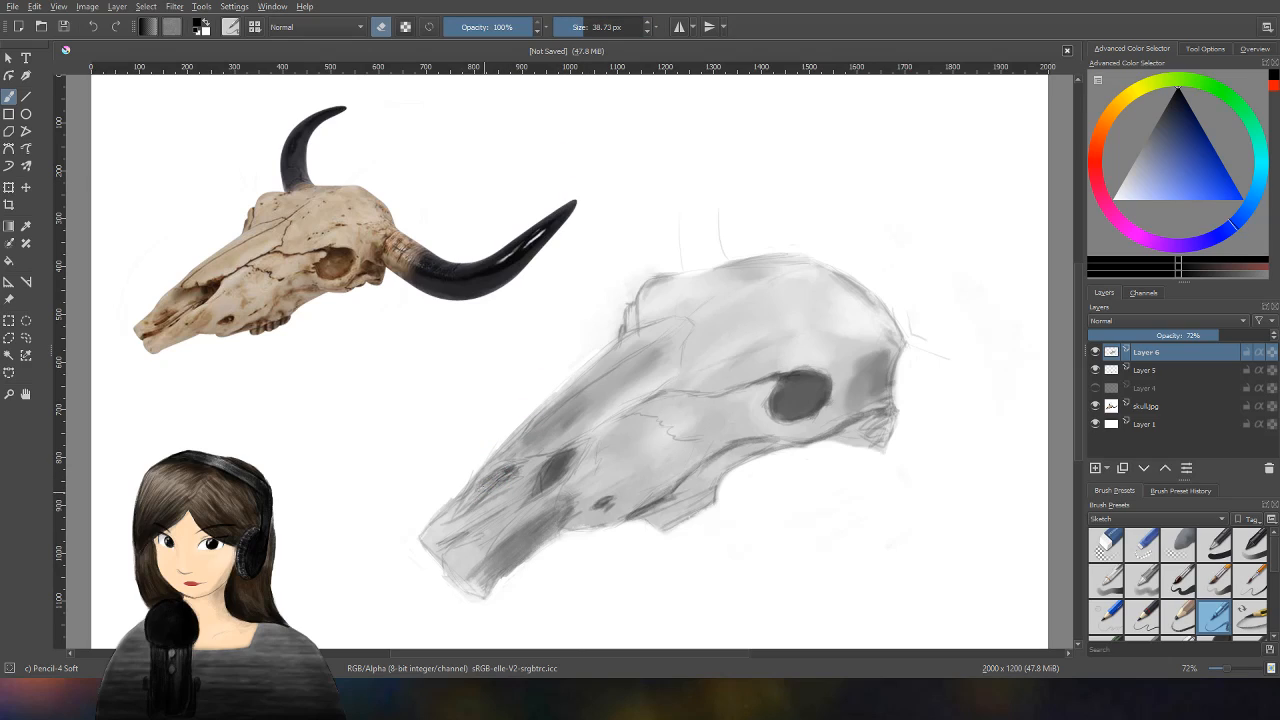
Blend the dark nostril patch on the upper muzzle with the Blender Basic brush at 50 px
{"action": "right_click", "coordinate": [809, 476]}
{"action": "left_click", "coordinate": [729, 545]}
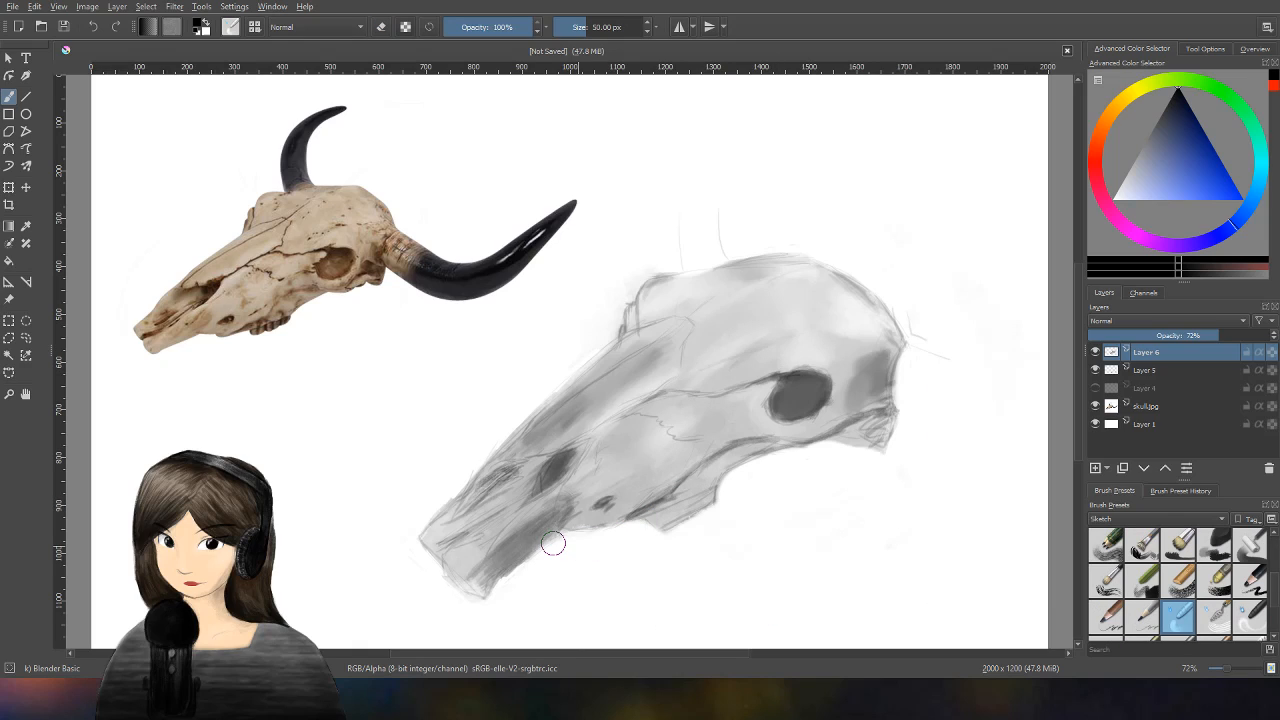
{"action": "left_click_drag", "start_coordinate": [480, 498], "coordinate": [516, 462]}
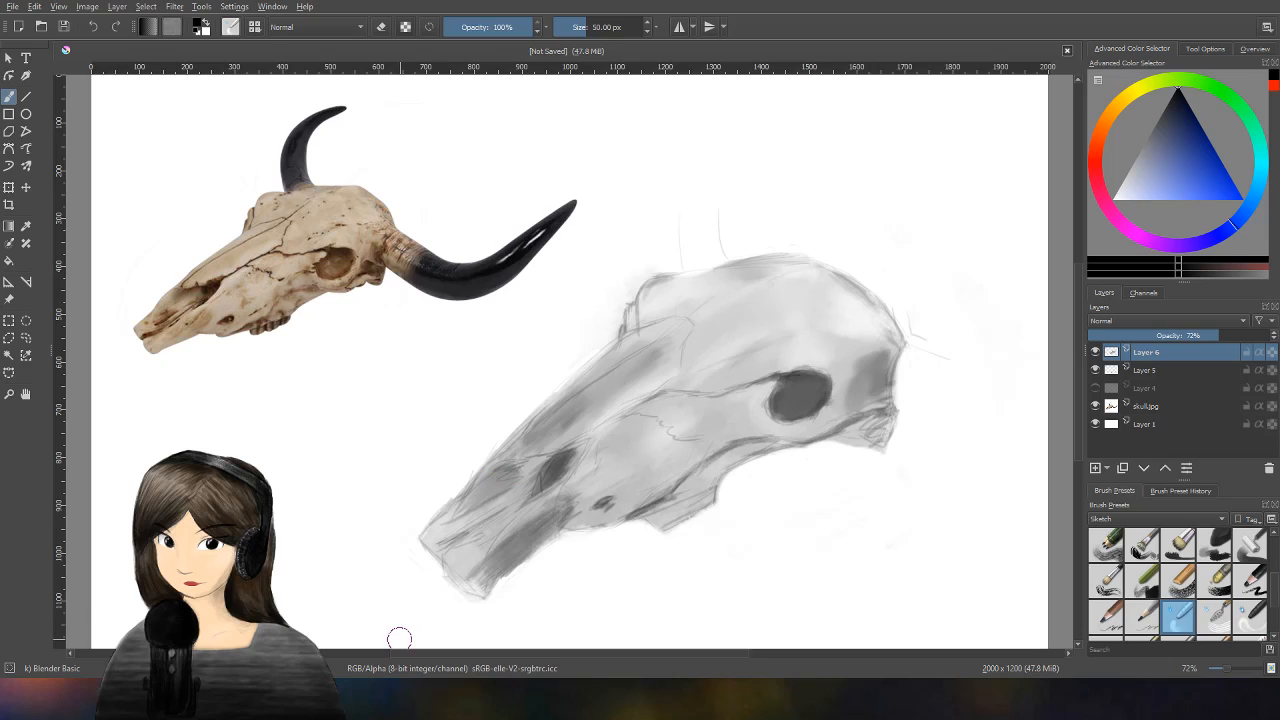
Compare Layer 5 and Layer 6 by hiding and showing each to check which marks it holds
{"action": "key", "text": "Page_Down"}
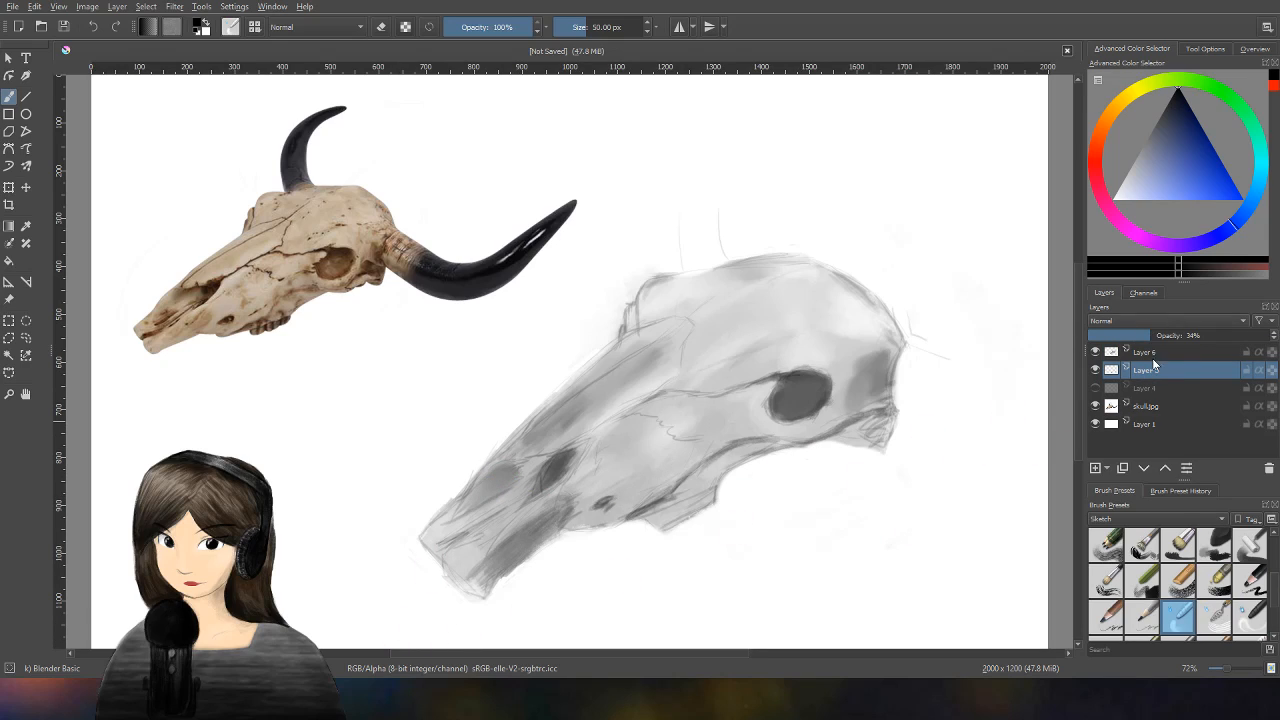
{"action": "left_click", "coordinate": [1150, 354]}
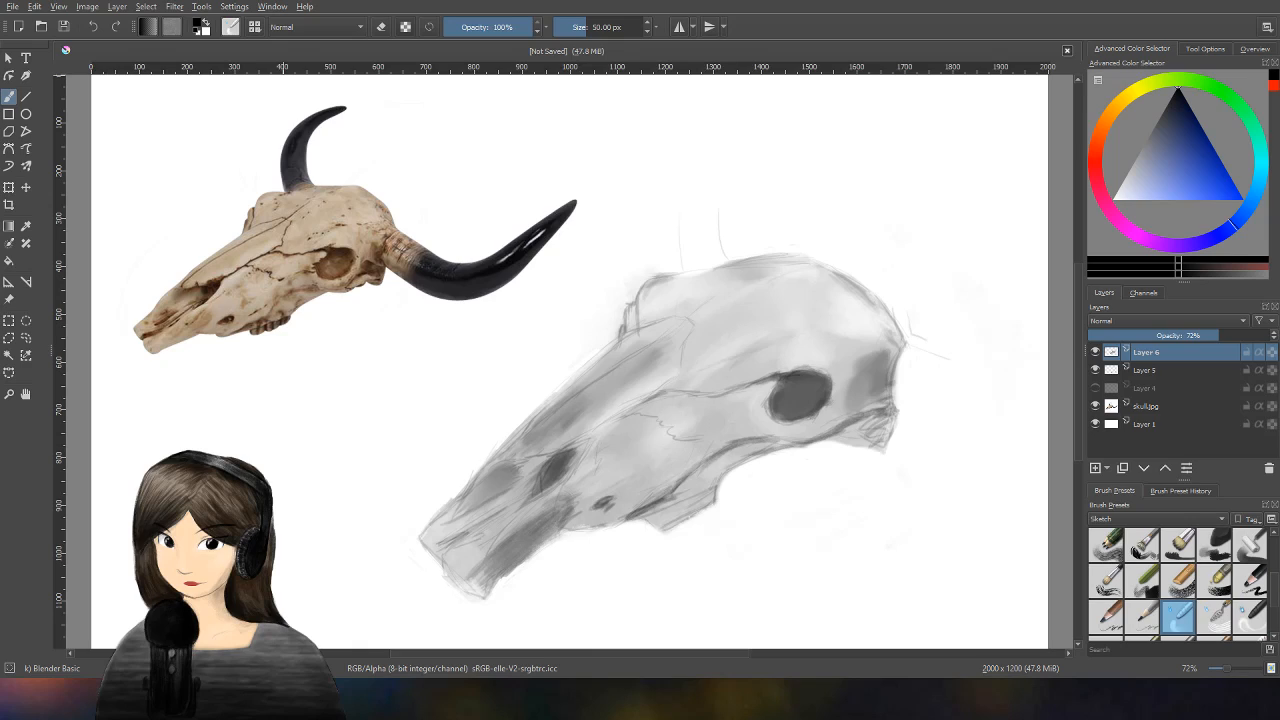
{"action": "left_click", "coordinate": [1150, 370]}
{"action": "left_click", "coordinate": [1095, 370]}
{"action": "left_click", "coordinate": [1095, 370]}
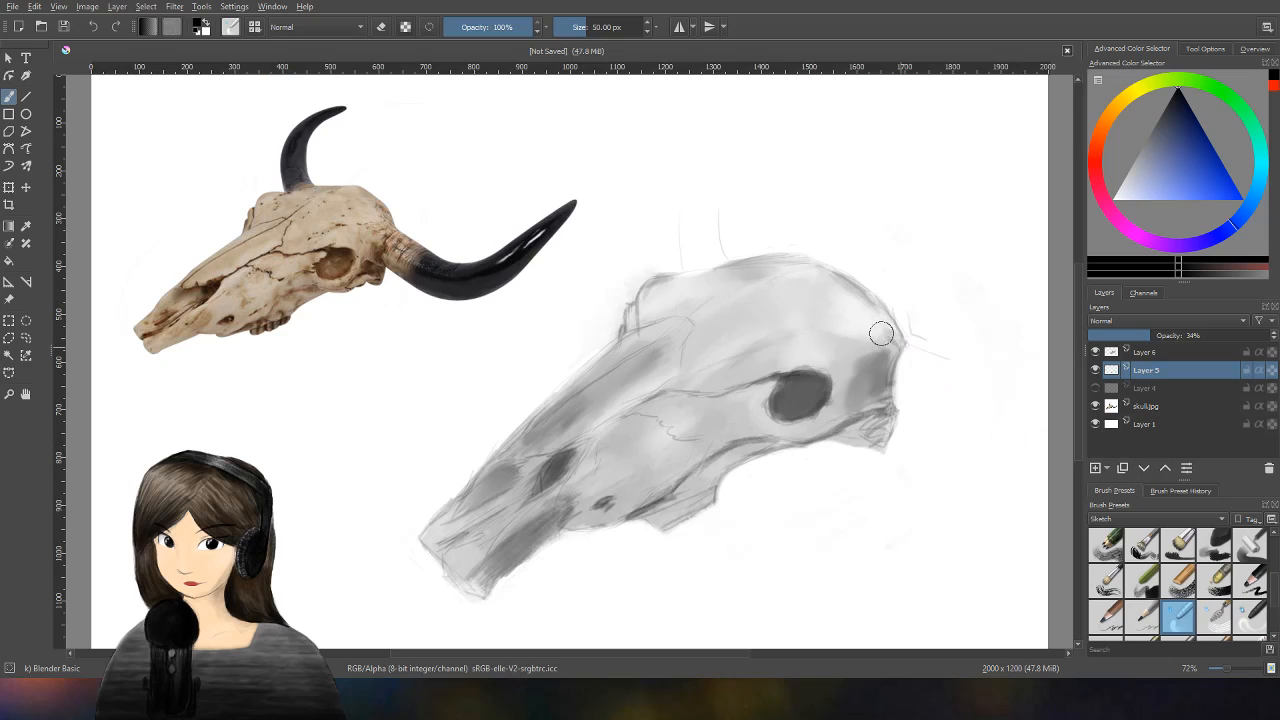
{"action": "left_click_drag", "start_coordinate": [592, 30], "coordinate": [580, 27]}
{"action": "left_click", "coordinate": [1157, 358]}
{"action": "left_click", "coordinate": [1095, 352]}
{"action": "left_click", "coordinate": [1095, 352]}
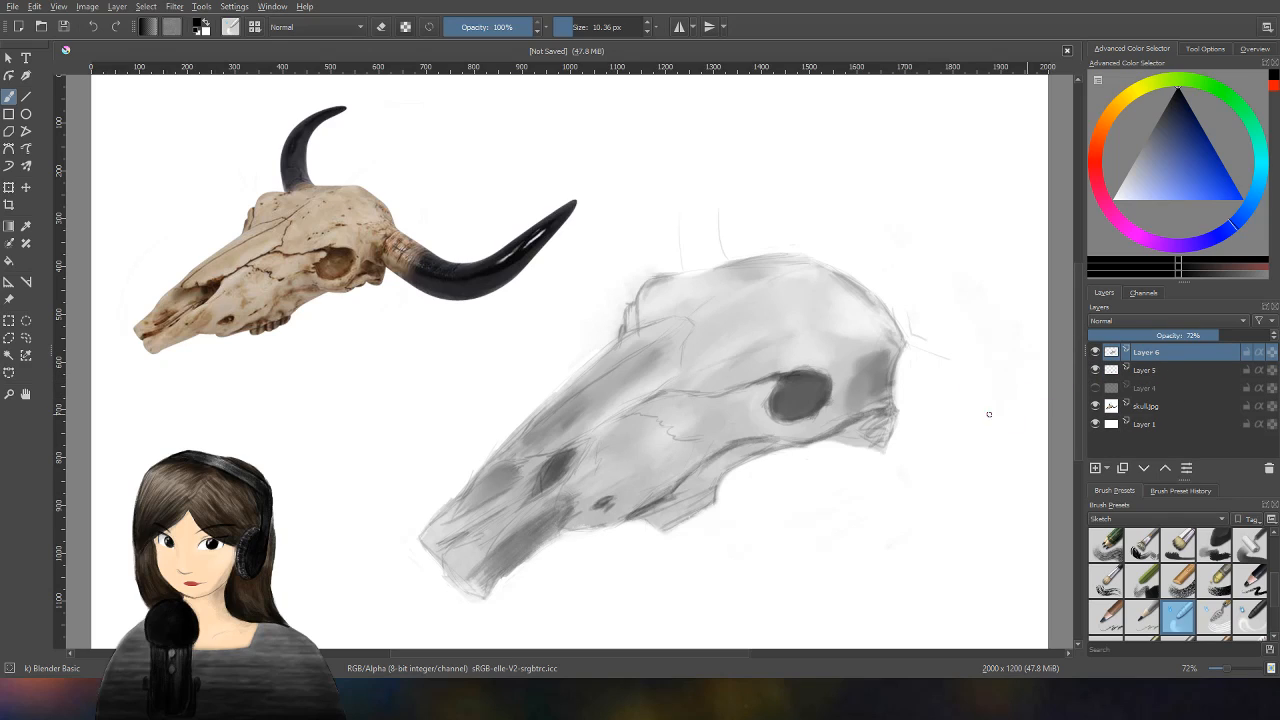
Choose the Pencil-4 Soft brush at 16 px and try it with a squiggle above the skull, undoing that stroke
{"action": "right_click", "coordinate": [959, 413]}
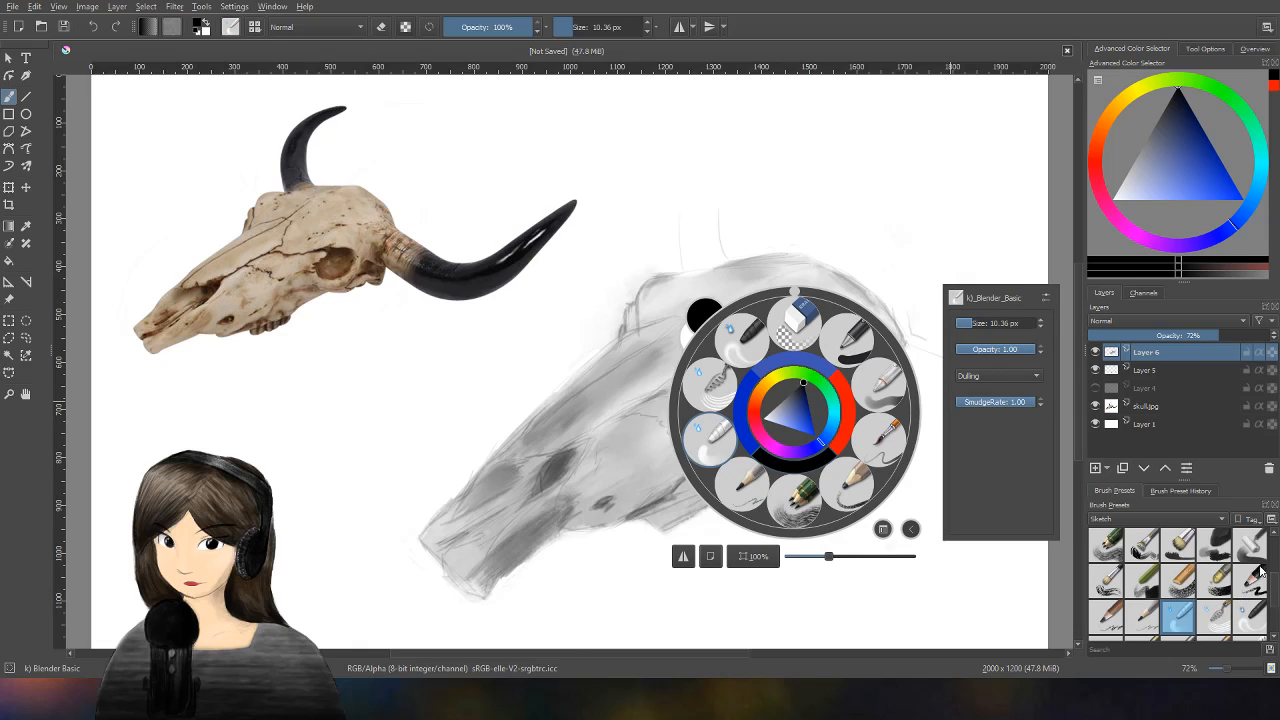
{"action": "mouse_move", "coordinate": [1273, 575]}
{"action": "left_mouse_down"}
{"action": "mouse_move", "coordinate": [1274, 592]}
{"action": "mouse_move", "coordinate": [1276, 568]}
{"action": "left_mouse_up"}
{"action": "left_click", "coordinate": [1213, 545]}
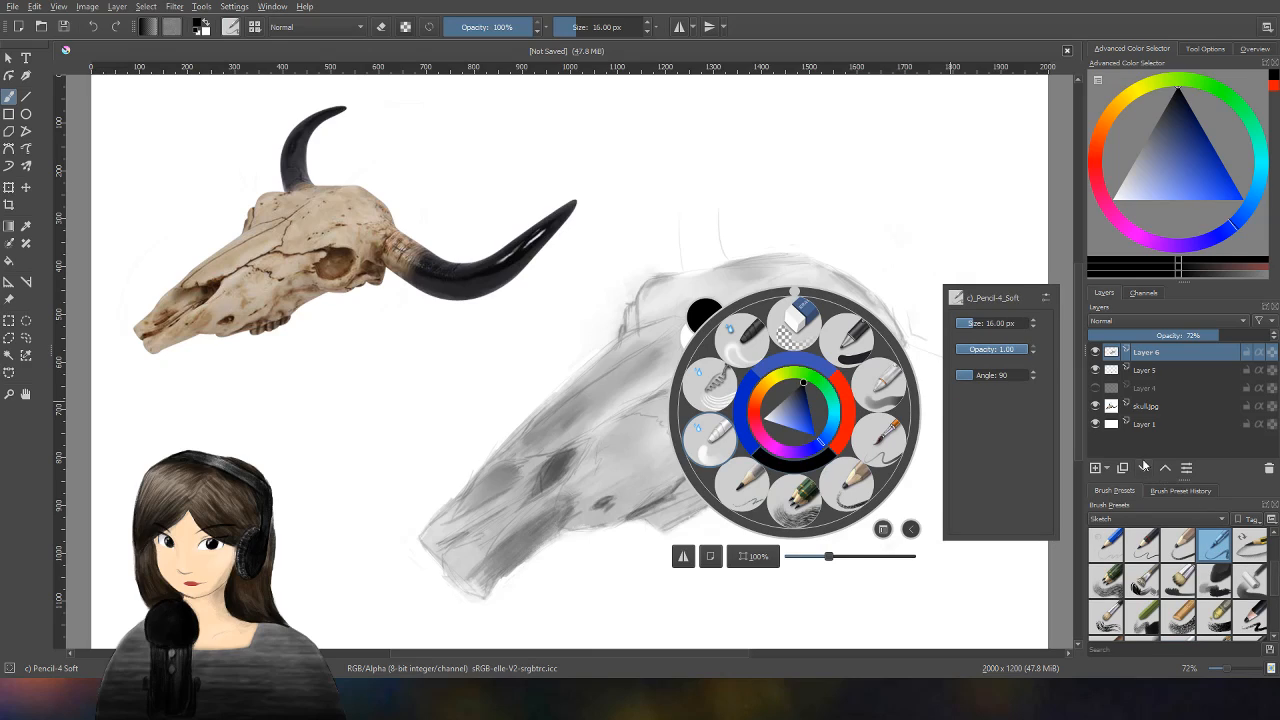
{"action": "right_click", "coordinate": [907, 150]}
{"action": "mouse_move", "coordinate": [915, 152]}
{"action": "left_mouse_down"}
{"action": "mouse_move", "coordinate": [897, 213]}
{"action": "mouse_move", "coordinate": [942, 292]}
{"action": "left_mouse_up"}
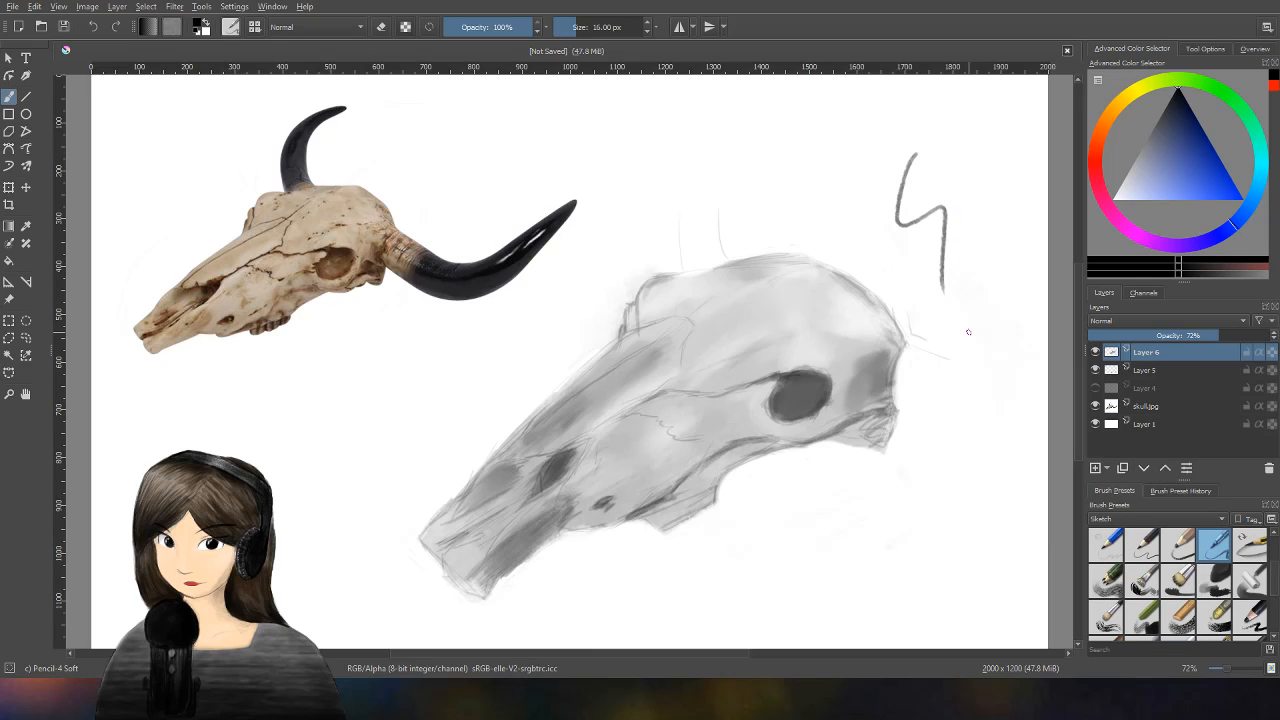
{"action": "key", "text": "ctrl+z"}
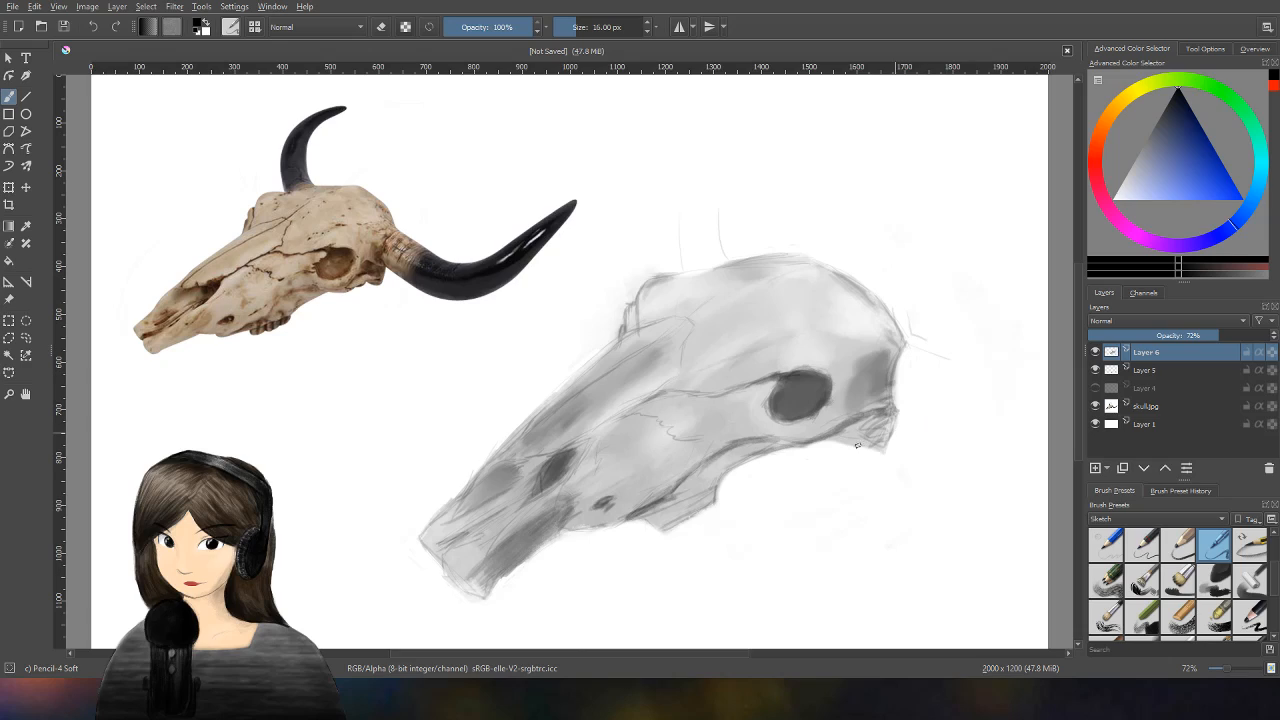
On Layer 5, redraw the crack lines between the eye socket and muzzle with Pencil-4 Soft at 16 px
{"action": "left_click_drag", "start_coordinate": [732, 390], "coordinate": [683, 390]}
{"action": "left_click", "coordinate": [1095, 354]}
{"action": "left_click", "coordinate": [1095, 356]}
{"action": "left_click", "coordinate": [1150, 372]}
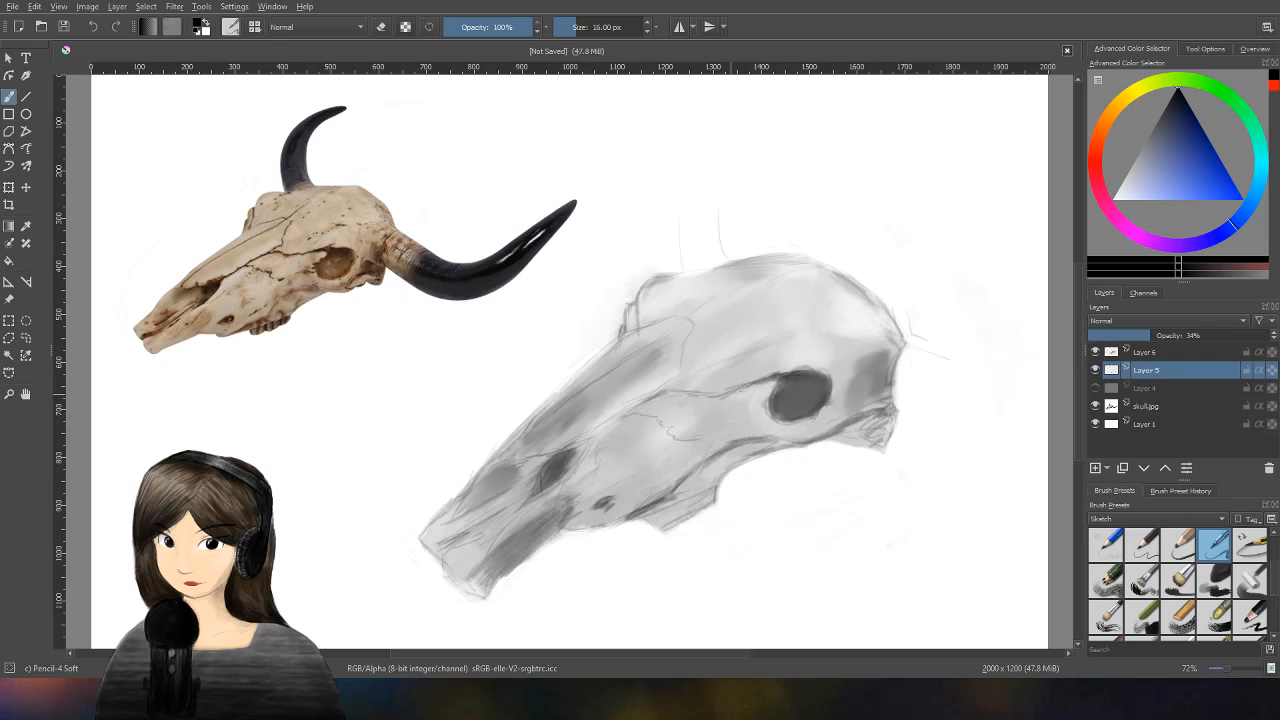
{"action": "left_click_drag", "start_coordinate": [707, 397], "coordinate": [673, 392]}
{"action": "key", "text": "ctrl+z"}
{"action": "left_click_drag", "start_coordinate": [668, 392], "coordinate": [600, 432]}
{"action": "mouse_move", "coordinate": [666, 433]}
{"action": "left_mouse_down"}
{"action": "mouse_move", "coordinate": [650, 420]}
{"action": "mouse_move", "coordinate": [680, 436]}
{"action": "mouse_move", "coordinate": [668, 425]}
{"action": "left_mouse_up"}
{"action": "key", "text": "ctrl+z"}
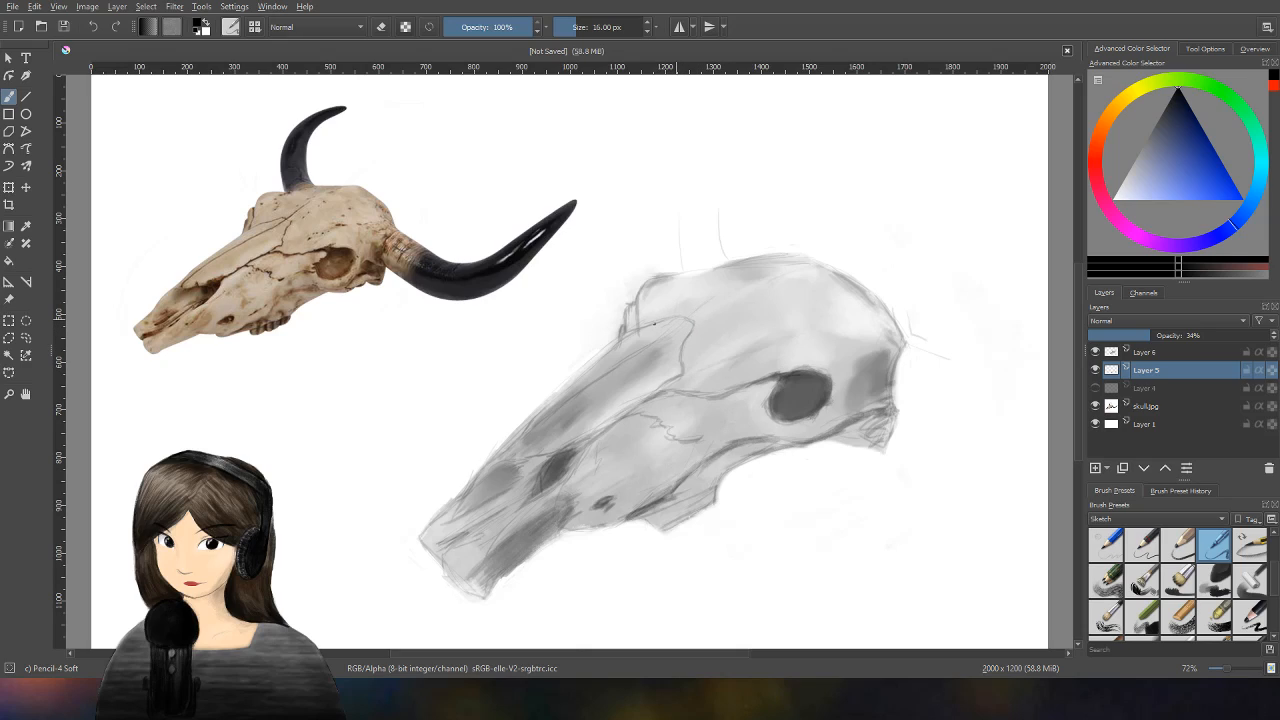
Strengthen the lines around the far horn base, forehead ridge and rear cranium on Layer 5, and return to Layer 6
{"action": "left_click_drag", "start_coordinate": [642, 328], "coordinate": [622, 335]}
{"action": "left_click_drag", "start_coordinate": [637, 305], "coordinate": [635, 328]}
{"action": "left_click_drag", "start_coordinate": [552, 414], "coordinate": [719, 293]}
{"action": "key", "text": "ctrl+z"}
{"action": "left_click_drag", "start_coordinate": [625, 357], "coordinate": [717, 301]}
{"action": "key", "text": "ctrl+z"}
{"action": "left_click_drag", "start_coordinate": [523, 430], "coordinate": [724, 293]}
{"action": "left_click_drag", "start_coordinate": [882, 316], "coordinate": [890, 324]}
{"action": "left_click", "coordinate": [1150, 355]}
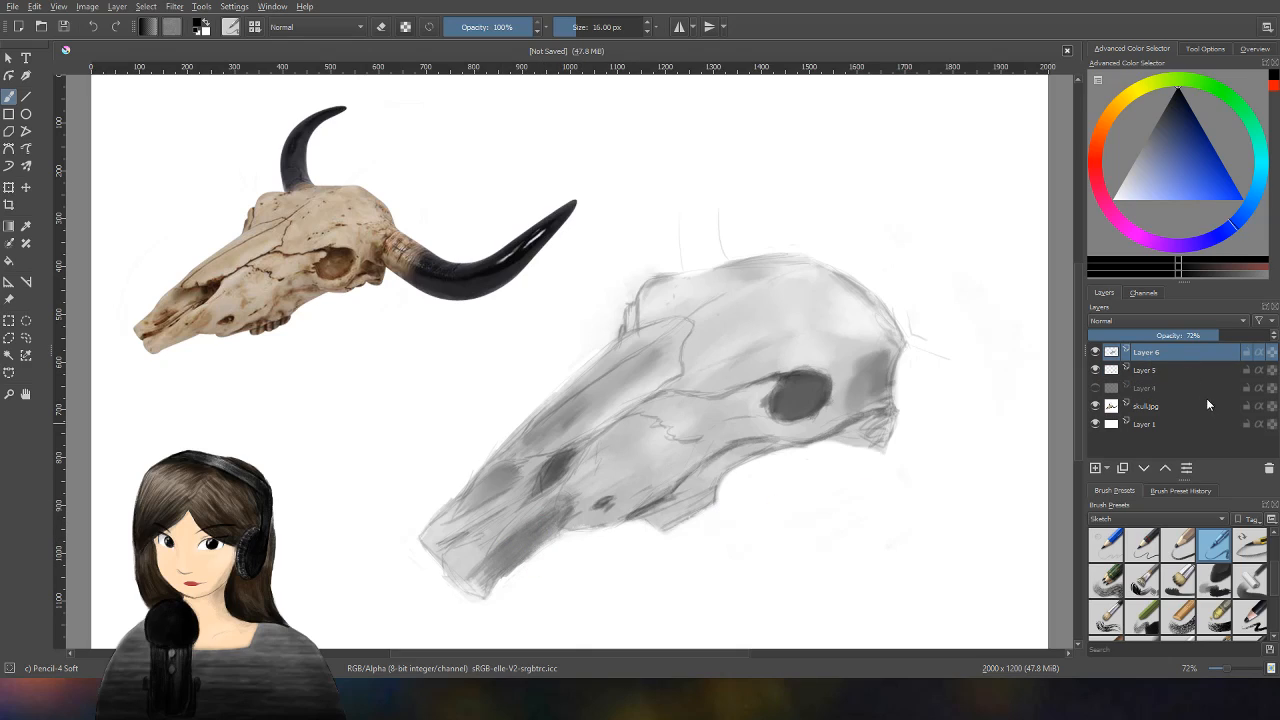
{"action": "right_click", "coordinate": [790, 484]}
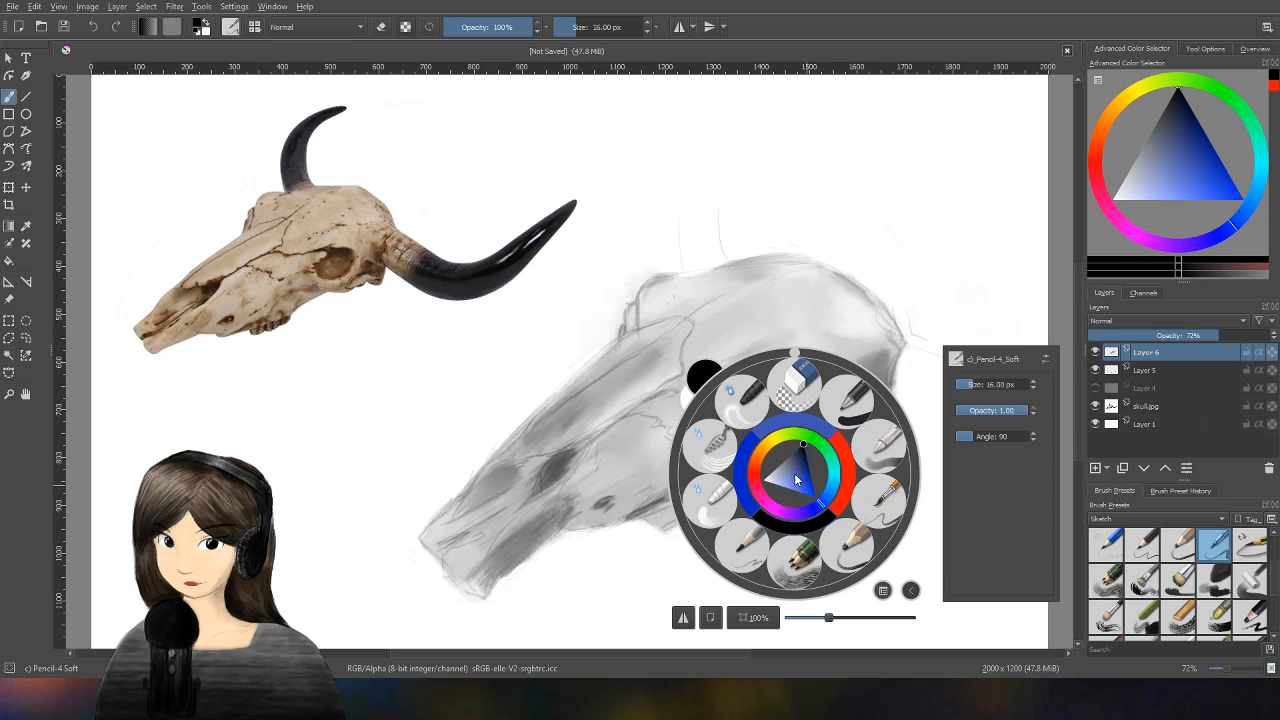
{"action": "left_click", "coordinate": [709, 501]}
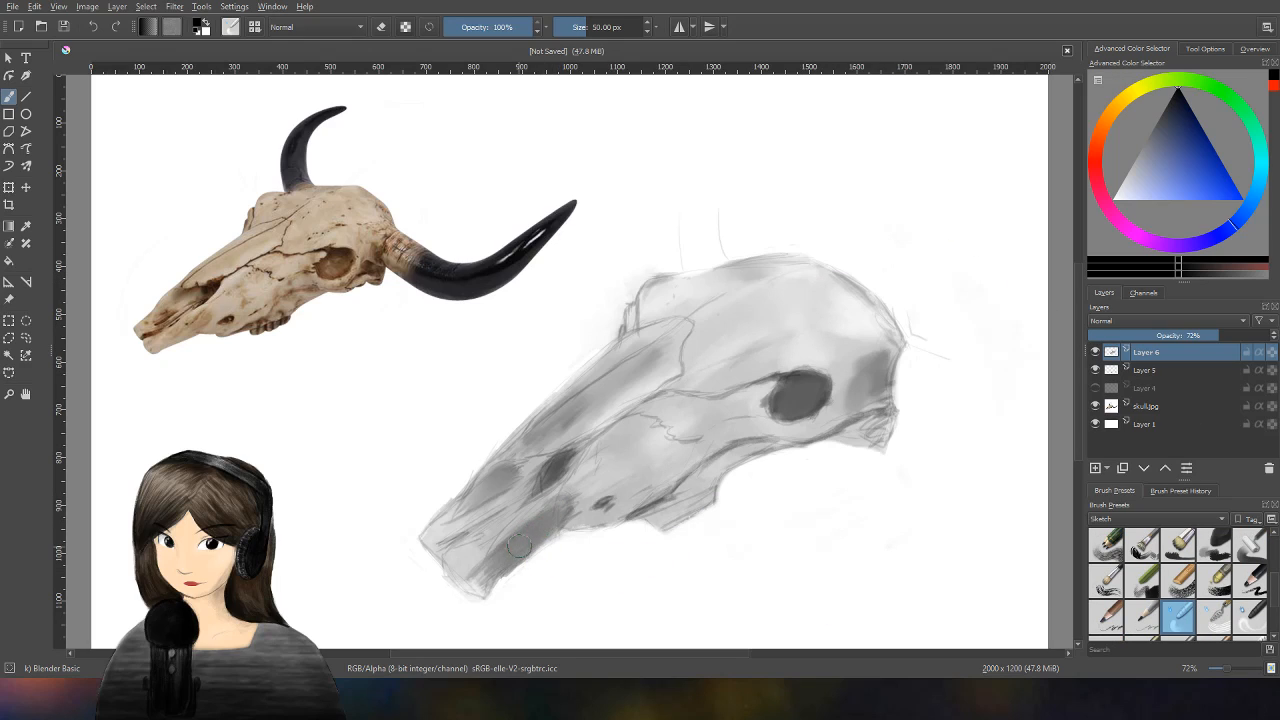
{"action": "left_click", "coordinate": [381, 27]}
{"action": "right_click", "coordinate": [795, 471]}
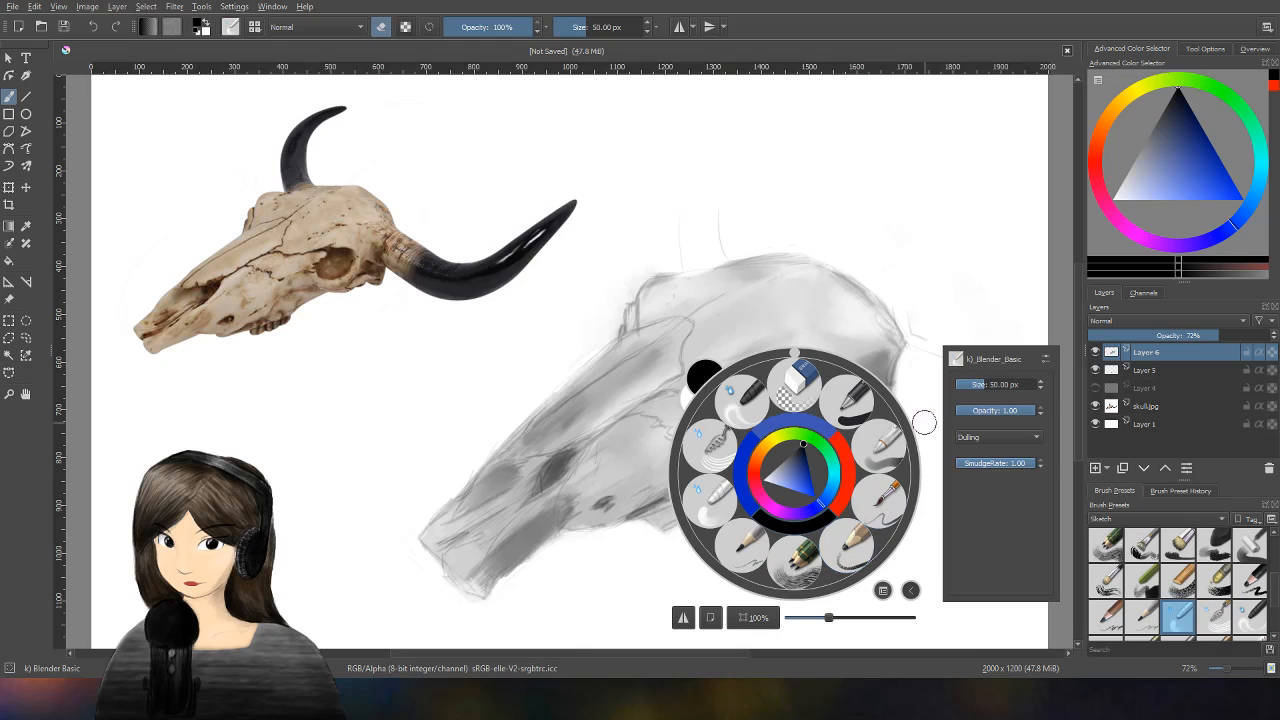
{"action": "left_click", "coordinate": [990, 258]}
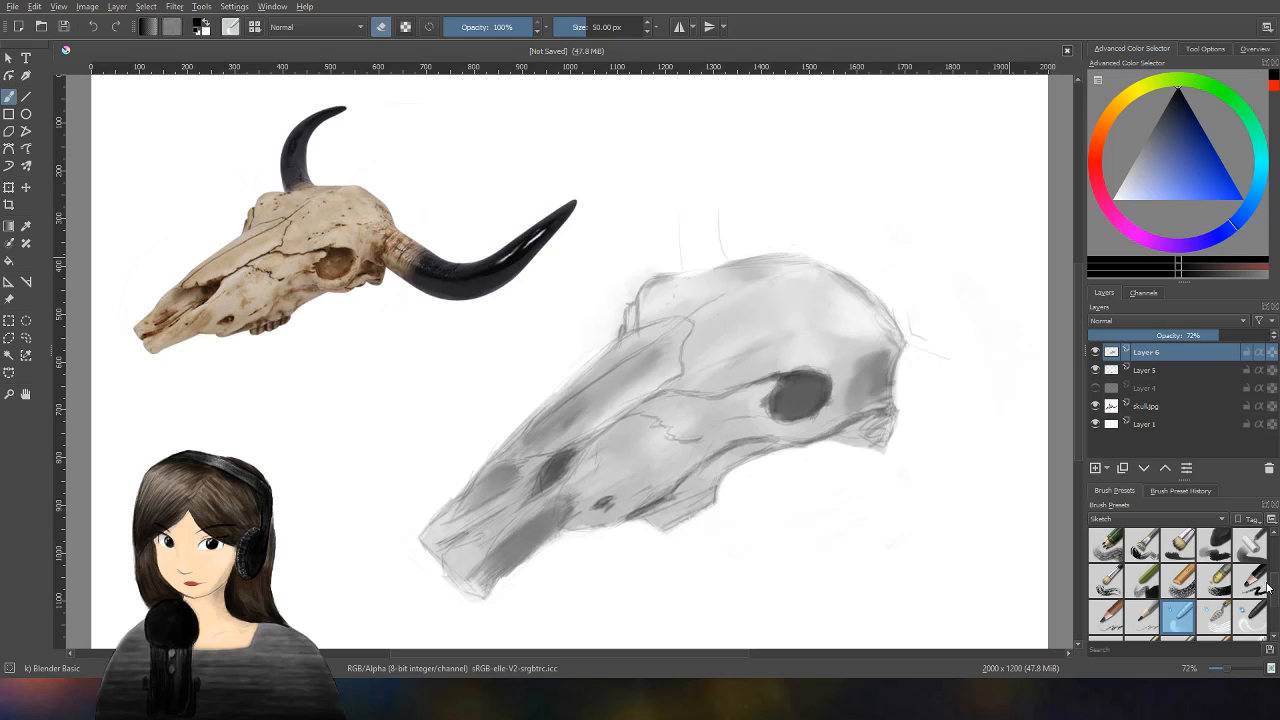
{"action": "scroll", "coordinate": [1274, 590], "scroll_direction": "down", "scroll_amount": 1}
{"action": "scroll", "coordinate": [1273, 604], "scroll_direction": "down", "scroll_amount": 1}
{"action": "scroll", "coordinate": [1273, 604], "scroll_direction": "up", "scroll_amount": 1}
{"action": "scroll", "coordinate": [1272, 605], "scroll_direction": "down", "scroll_amount": 1}
{"action": "scroll", "coordinate": [1271, 605], "scroll_direction": "up", "scroll_amount": 1}
Erase light streaks into the dark shading of the lower muzzle with Pencil-4 Soft in eraser mode at 16 px
{"action": "left_click_drag", "start_coordinate": [1272, 605], "coordinate": [1274, 575]}
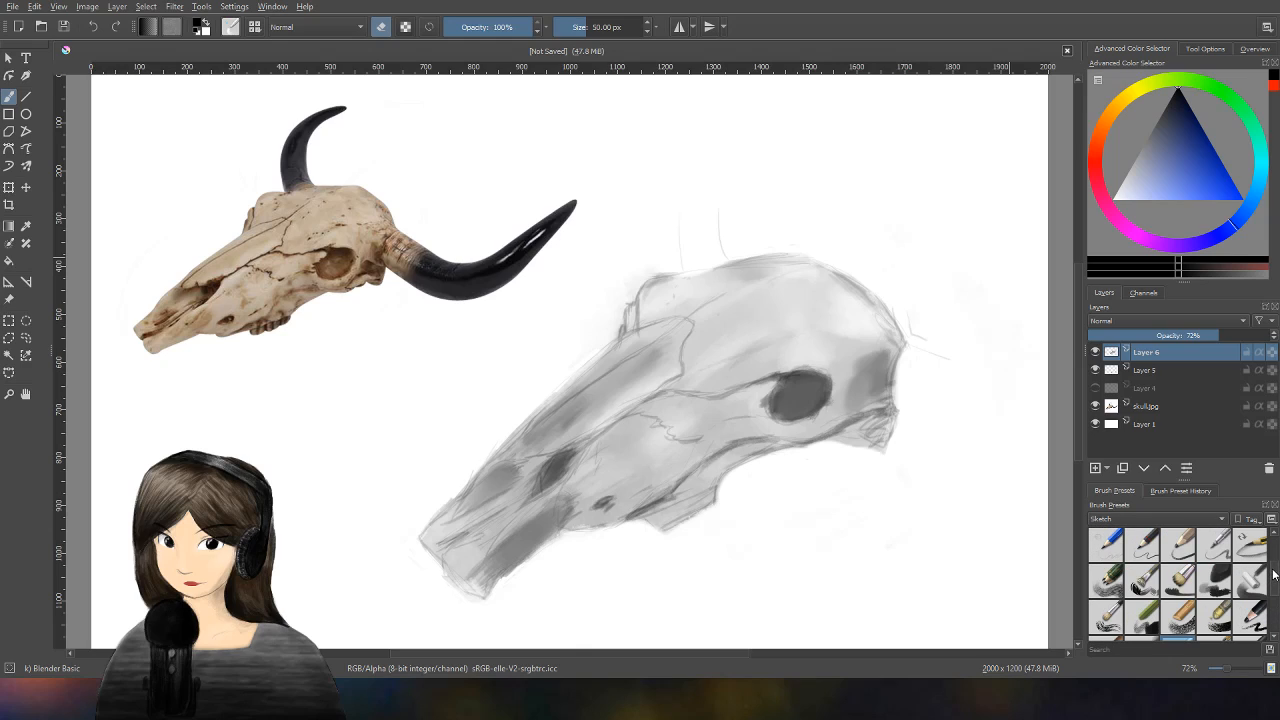
{"action": "left_click", "coordinate": [1214, 545]}
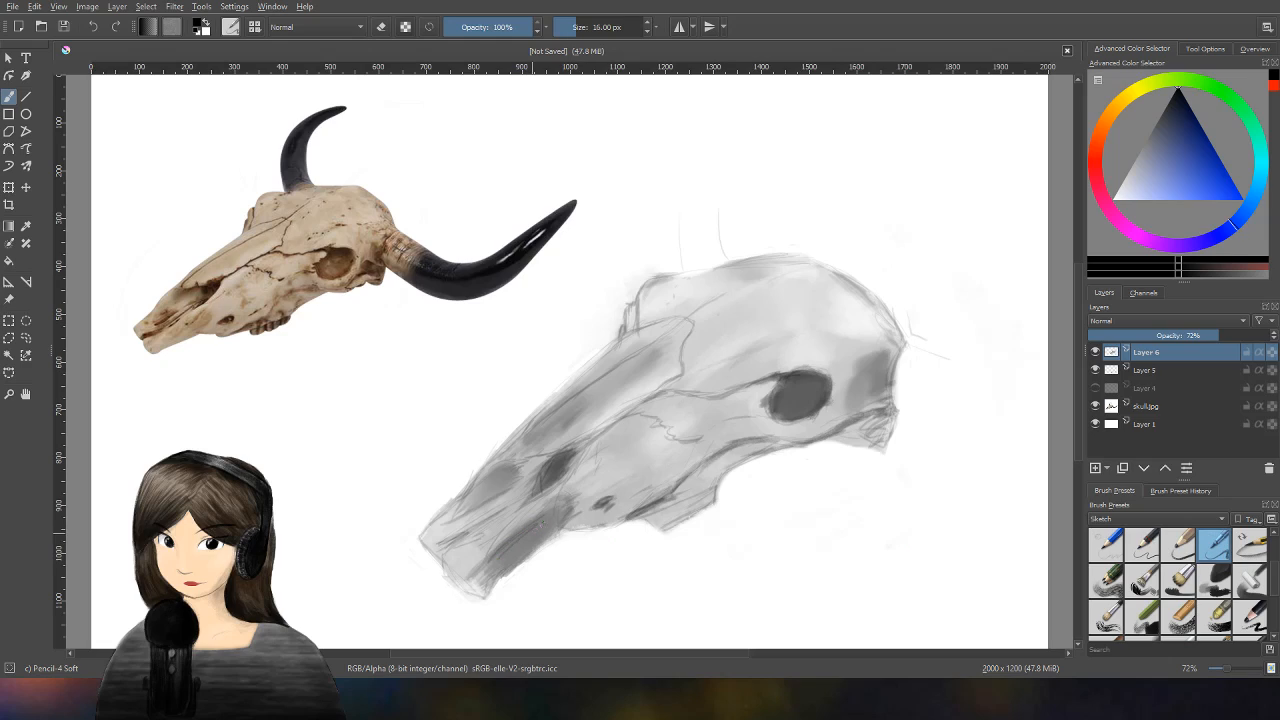
{"action": "left_click", "coordinate": [381, 27]}
{"action": "left_click_drag", "start_coordinate": [494, 556], "coordinate": [544, 522]}
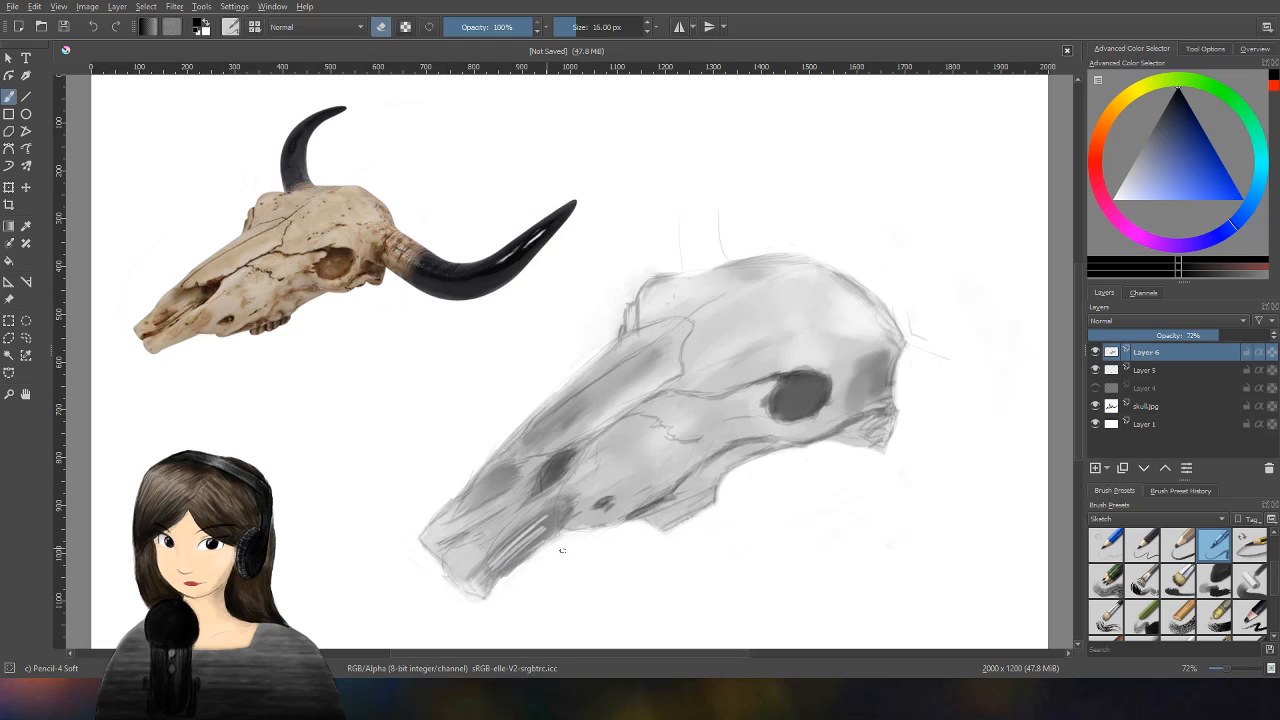
Smooth the light streaks on the lower muzzle with the Blender Basic brush at 50 px
{"action": "right_click", "coordinate": [776, 432]}
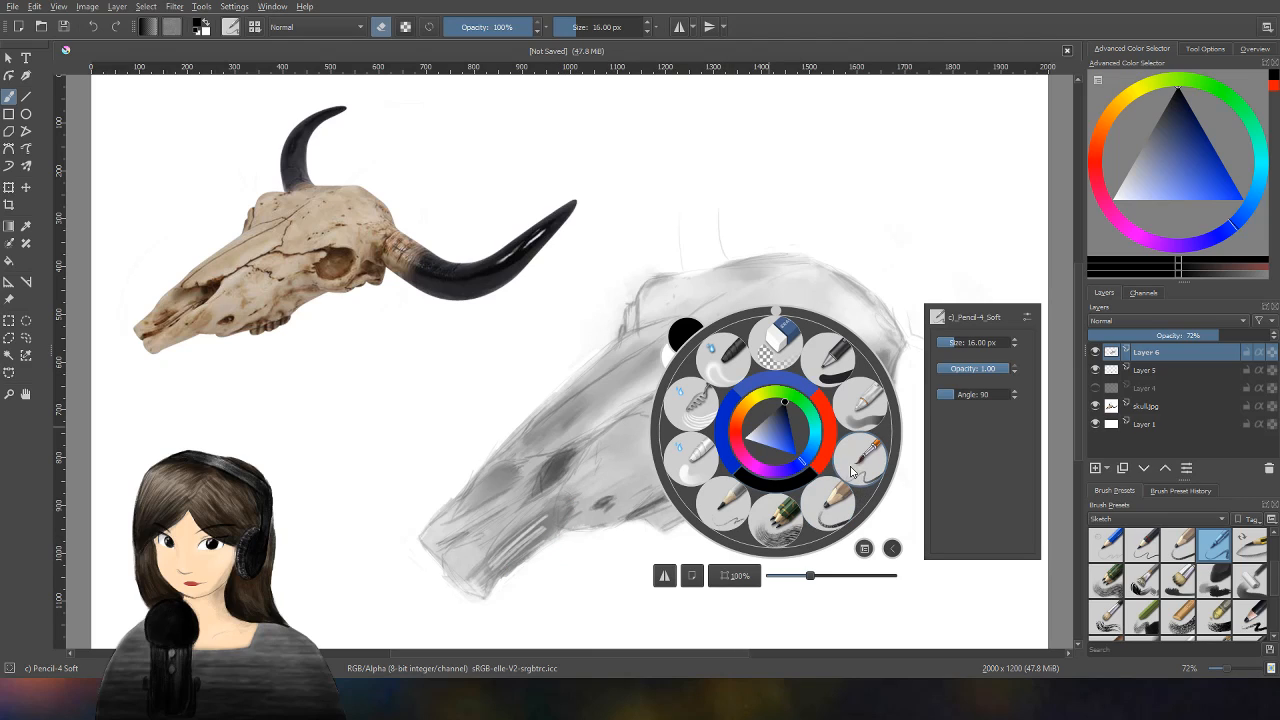
{"action": "left_click", "coordinate": [684, 465]}
{"action": "mouse_move", "coordinate": [542, 524]}
{"action": "left_mouse_down"}
{"action": "mouse_move", "coordinate": [490, 570]}
{"action": "mouse_move", "coordinate": [546, 520]}
{"action": "mouse_move", "coordinate": [497, 558]}
{"action": "mouse_move", "coordinate": [521, 563]}
{"action": "mouse_move", "coordinate": [481, 585]}
{"action": "left_mouse_up"}
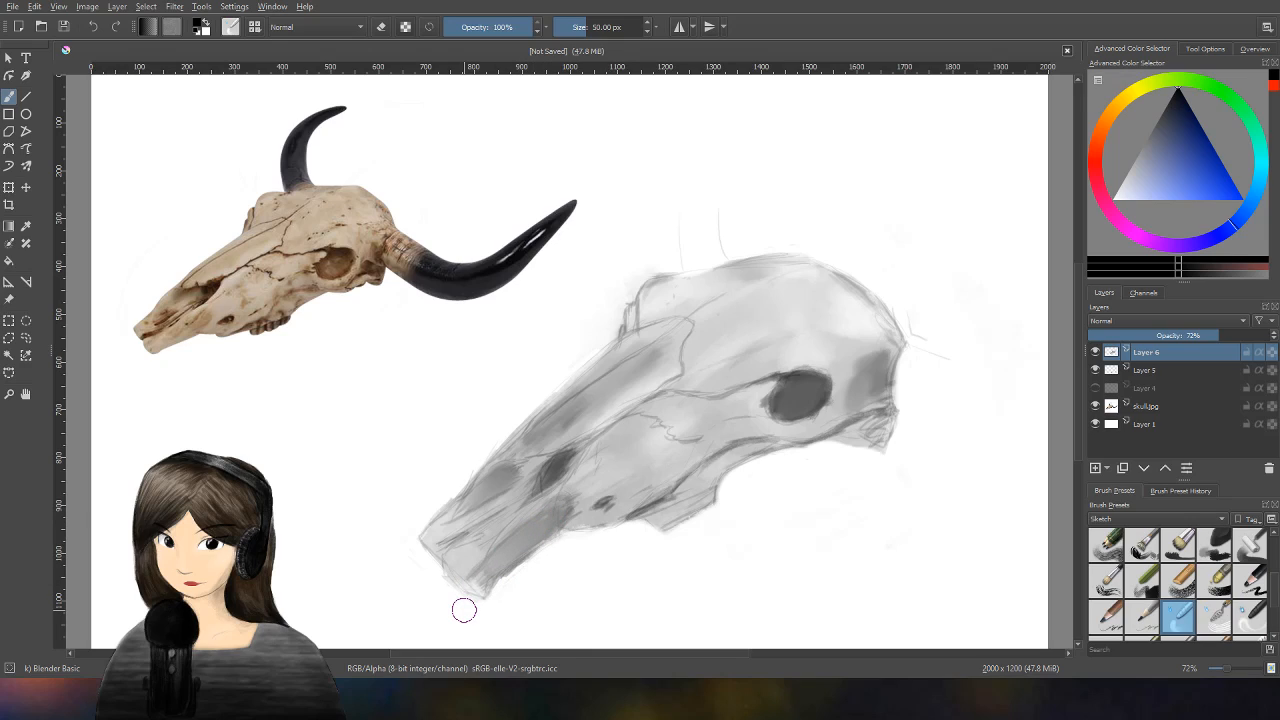
{"action": "right_click", "coordinate": [926, 506]}
{"action": "left_click", "coordinate": [951, 318]}
Try to scale and rotate the selected skull drawing on Layers 5 and 6 together with the Transform tool
{"action": "left_click", "coordinate": [1170, 370], "text": "shift"}
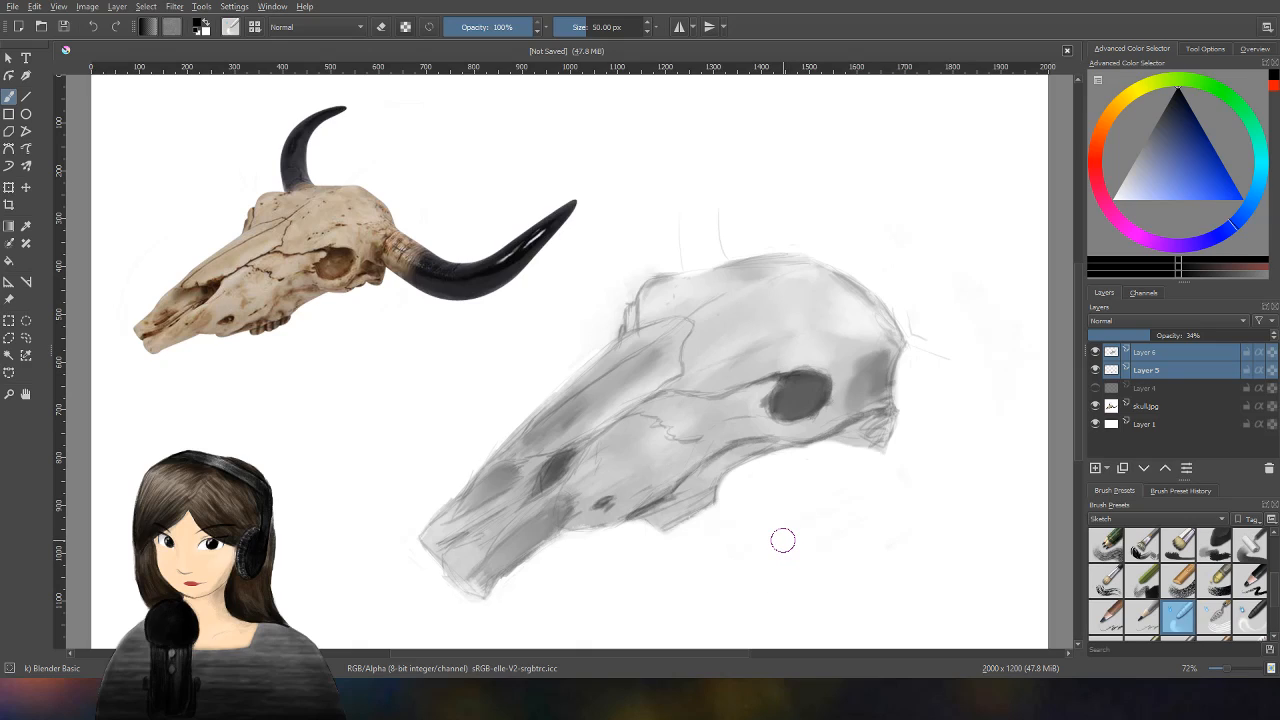
{"action": "left_click", "coordinate": [9, 320]}
{"action": "left_click_drag", "start_coordinate": [1021, 212], "coordinate": [364, 610]}
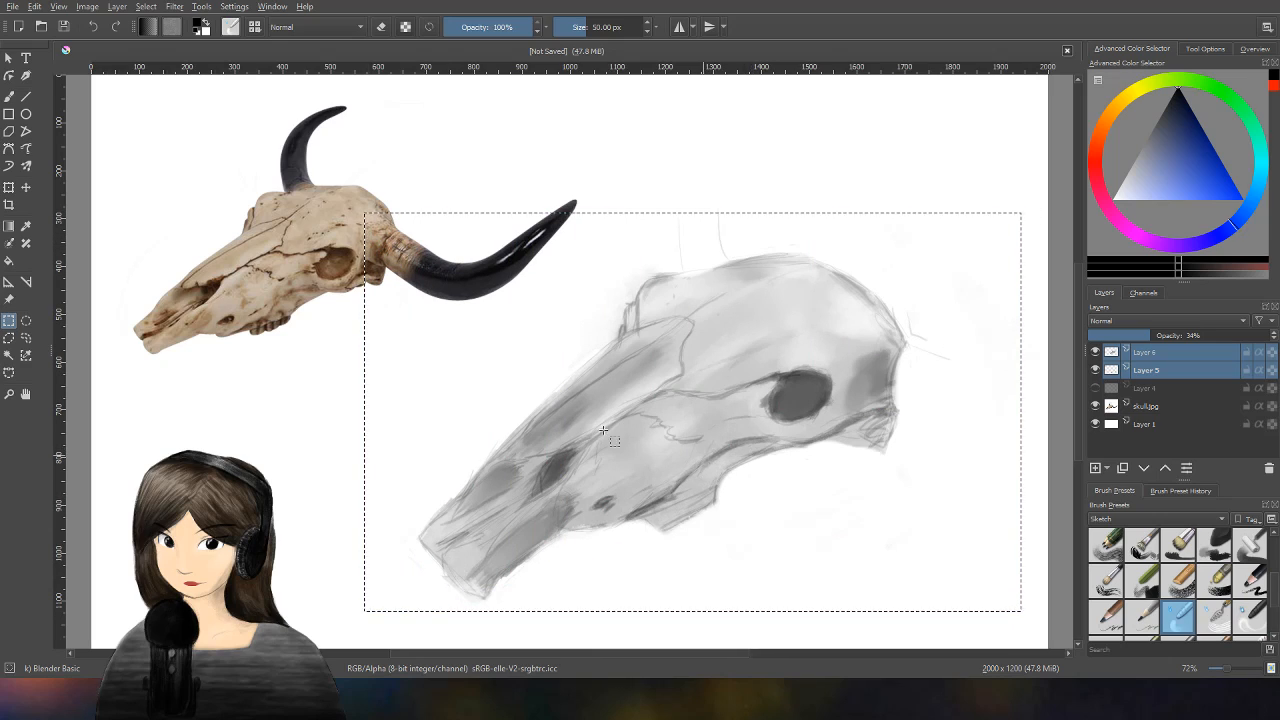
{"action": "left_click", "coordinate": [17, 195]}
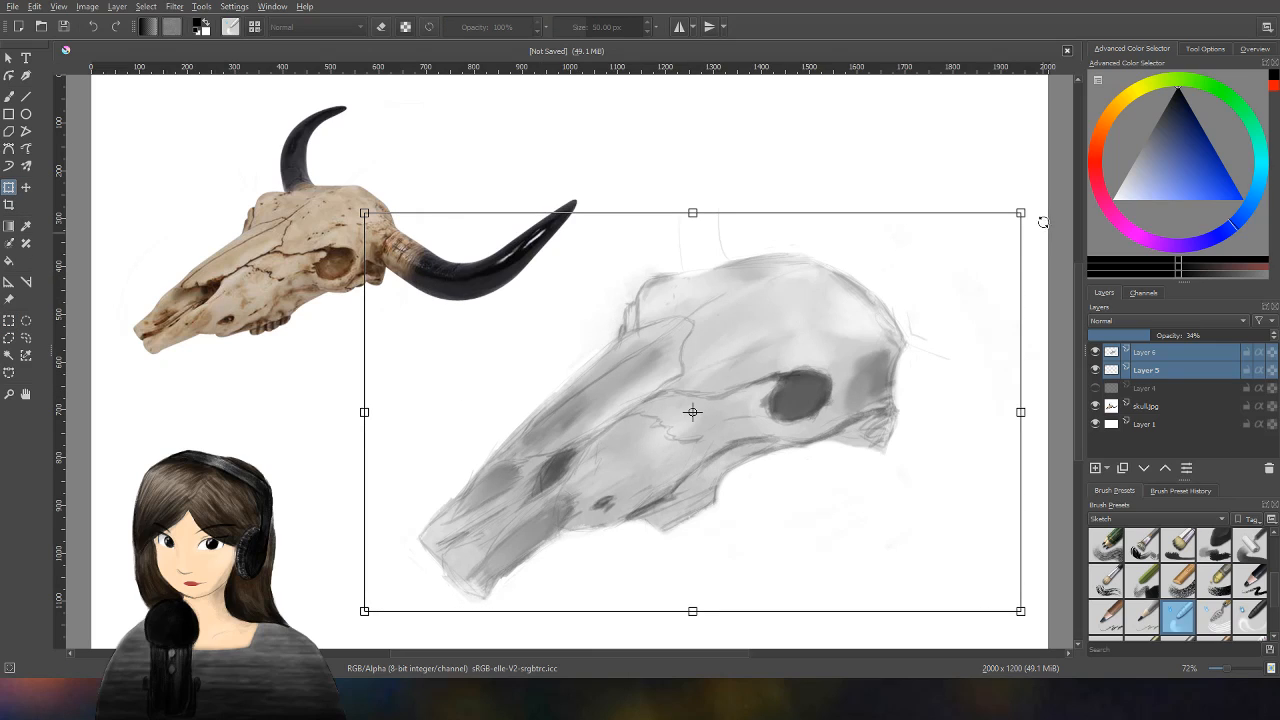
{"action": "left_click_drag", "start_coordinate": [1022, 212], "coordinate": [871, 327]}
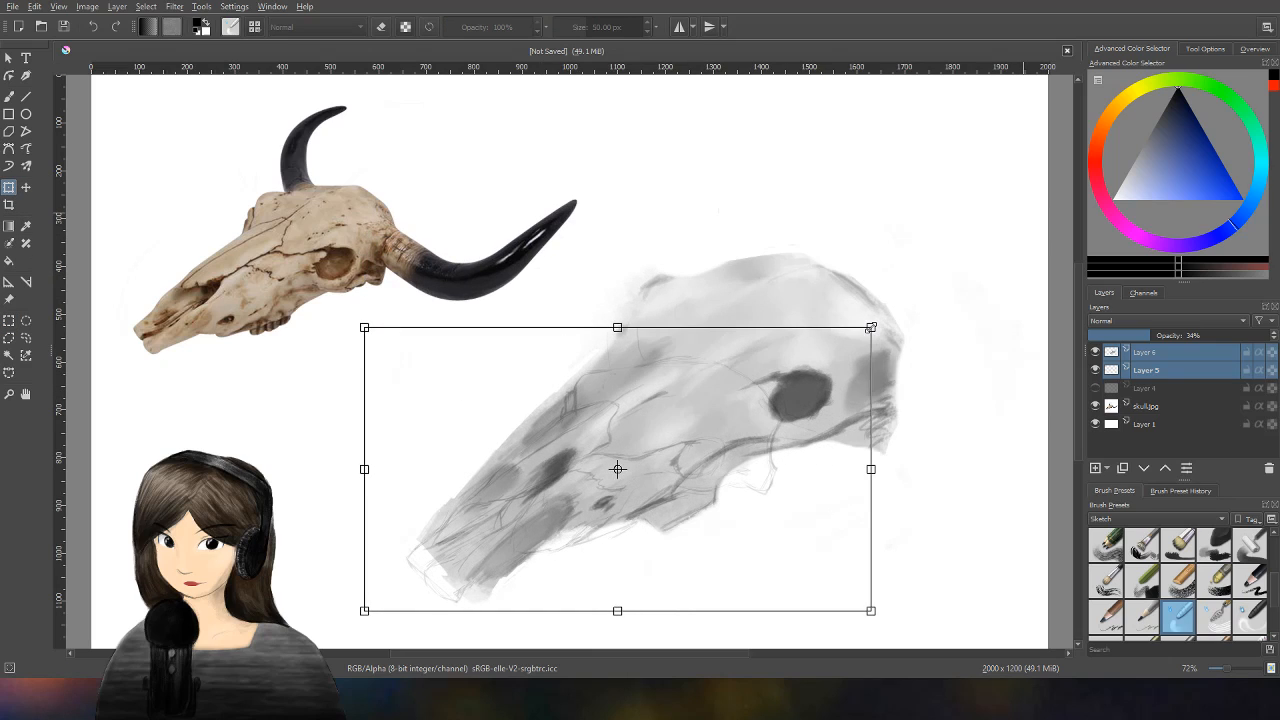
{"action": "key", "text": "ctrl+z"}
{"action": "left_click_drag", "start_coordinate": [884, 146], "coordinate": [887, 149]}
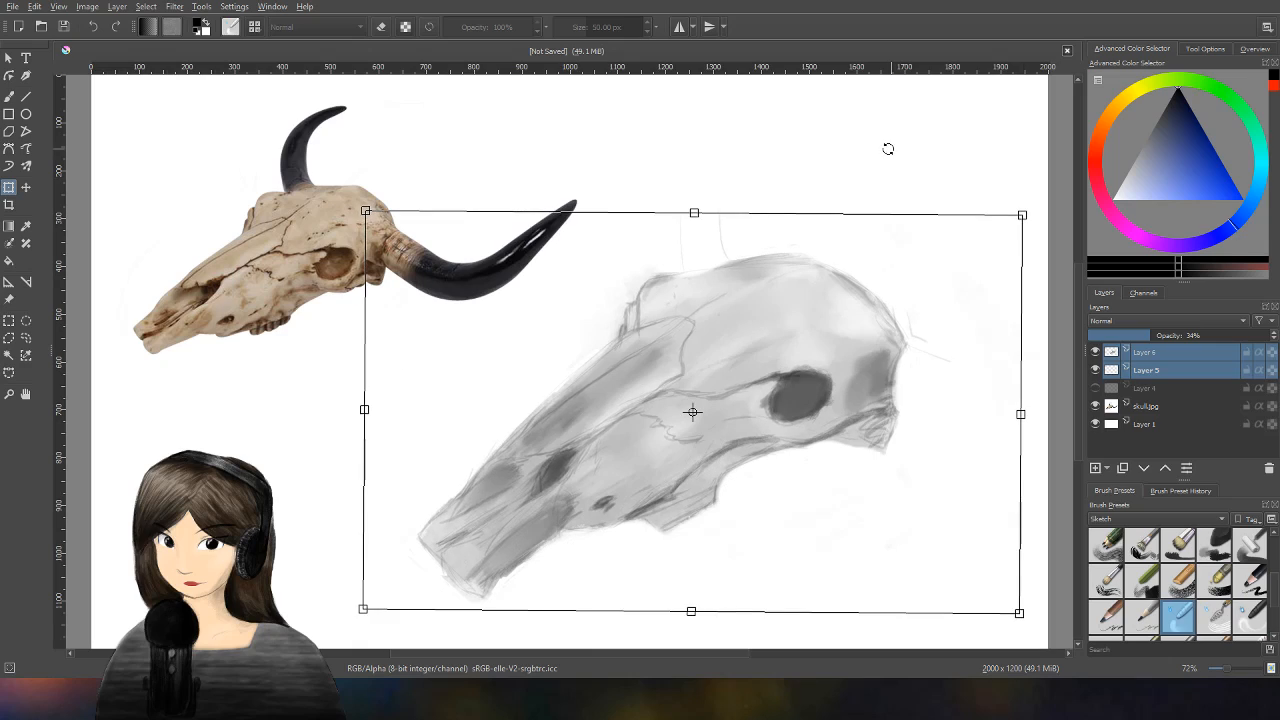
{"action": "key", "text": "ctrl+z"}
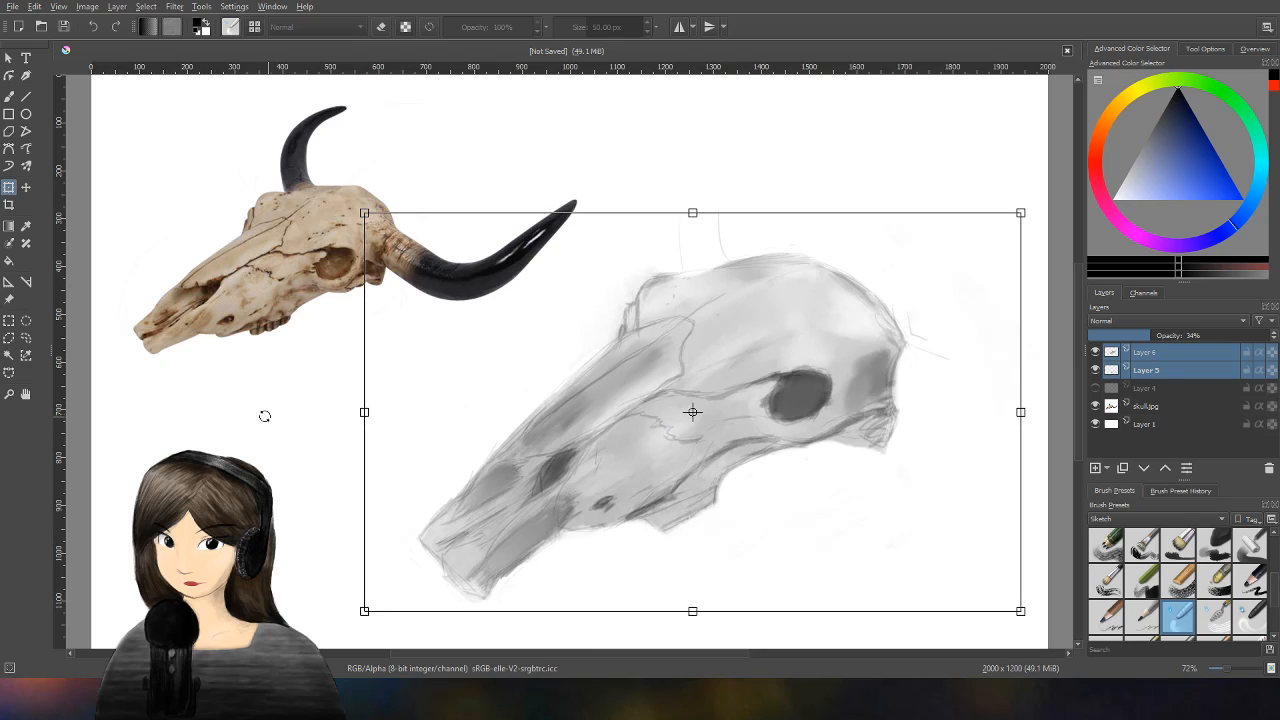
{"action": "key", "text": "Return"}
{"action": "left_click", "coordinate": [26, 320]}
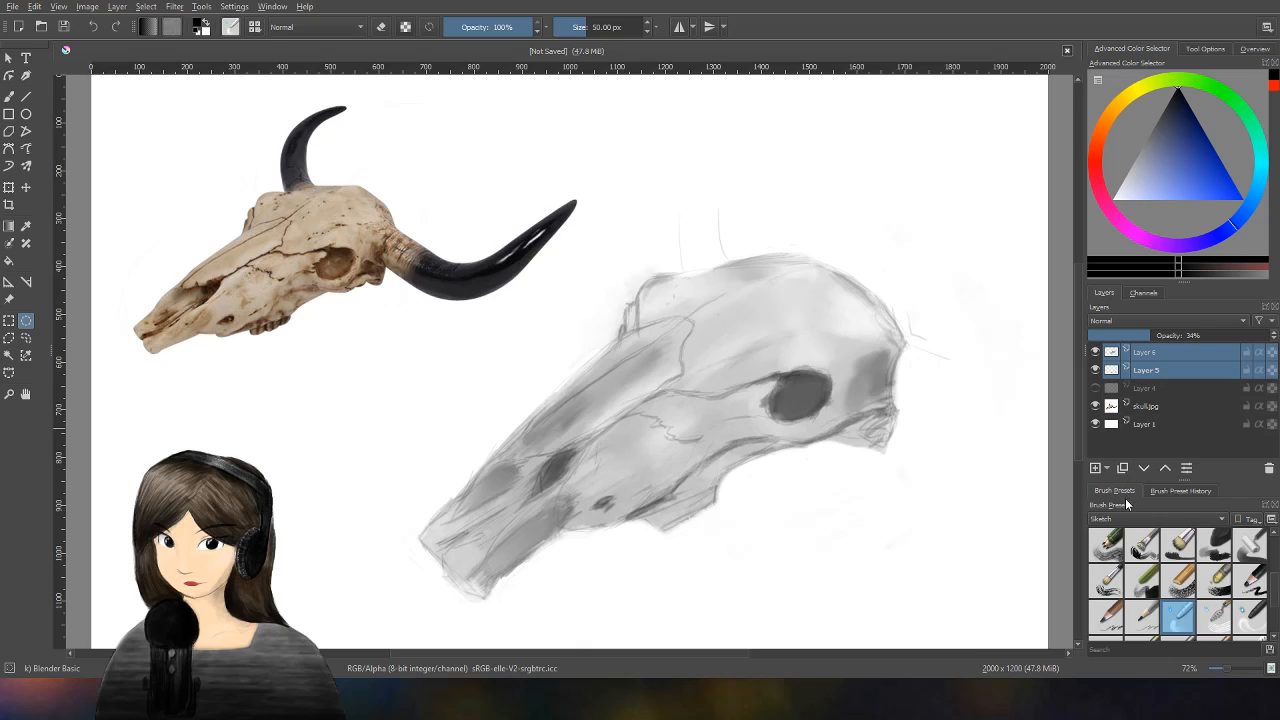
Duplicate Layer 5 and Layer 6 as backup copies of the line work and shading
{"action": "left_click", "coordinate": [1168, 366]}
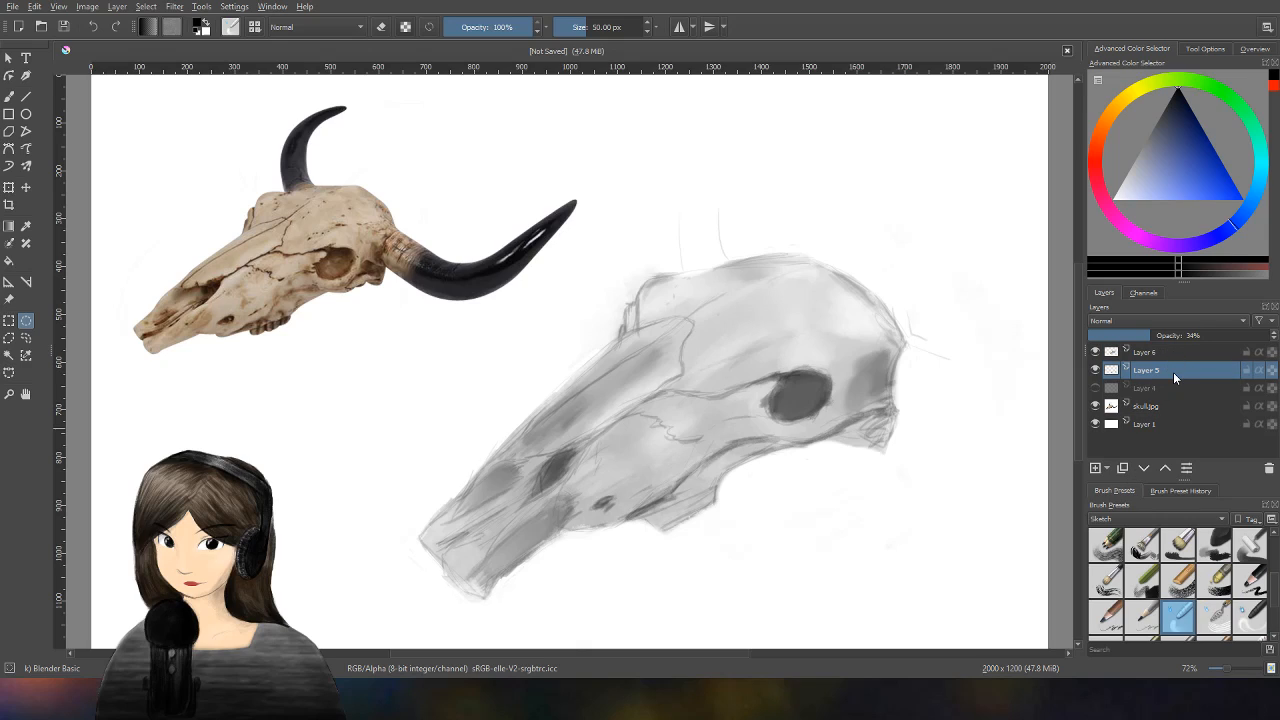
{"action": "key", "text": "ctrl+j"}
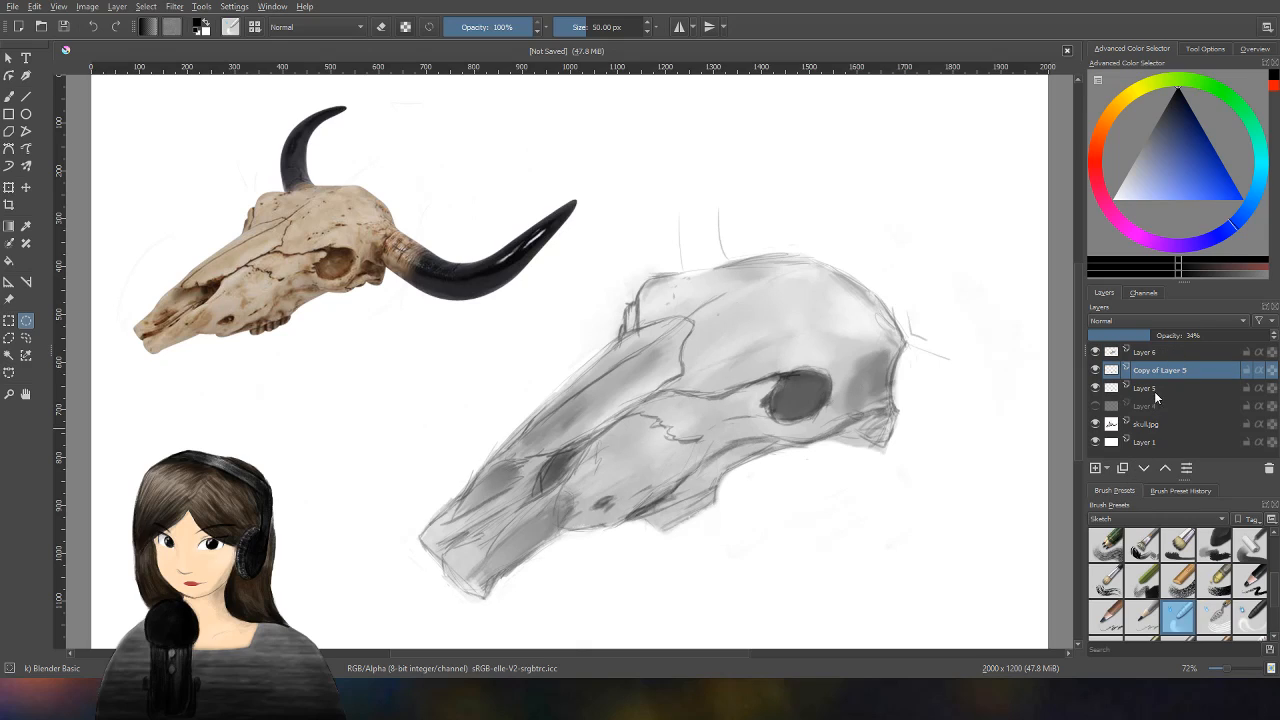
{"action": "left_click", "coordinate": [1160, 353]}
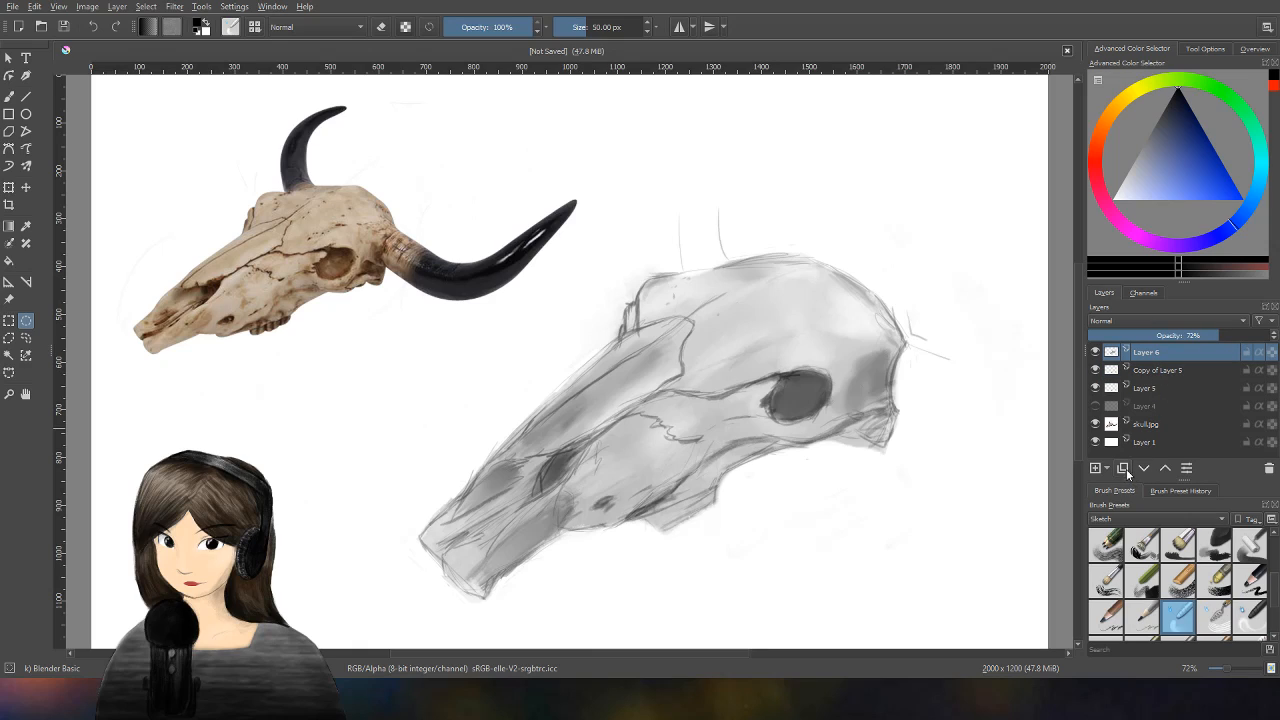
{"action": "left_click", "coordinate": [1123, 468]}
Move Layer 6 directly above Layer 5, hide both copied layers, and select Layers 5 and 6 together
{"action": "left_click", "coordinate": [1156, 373]}
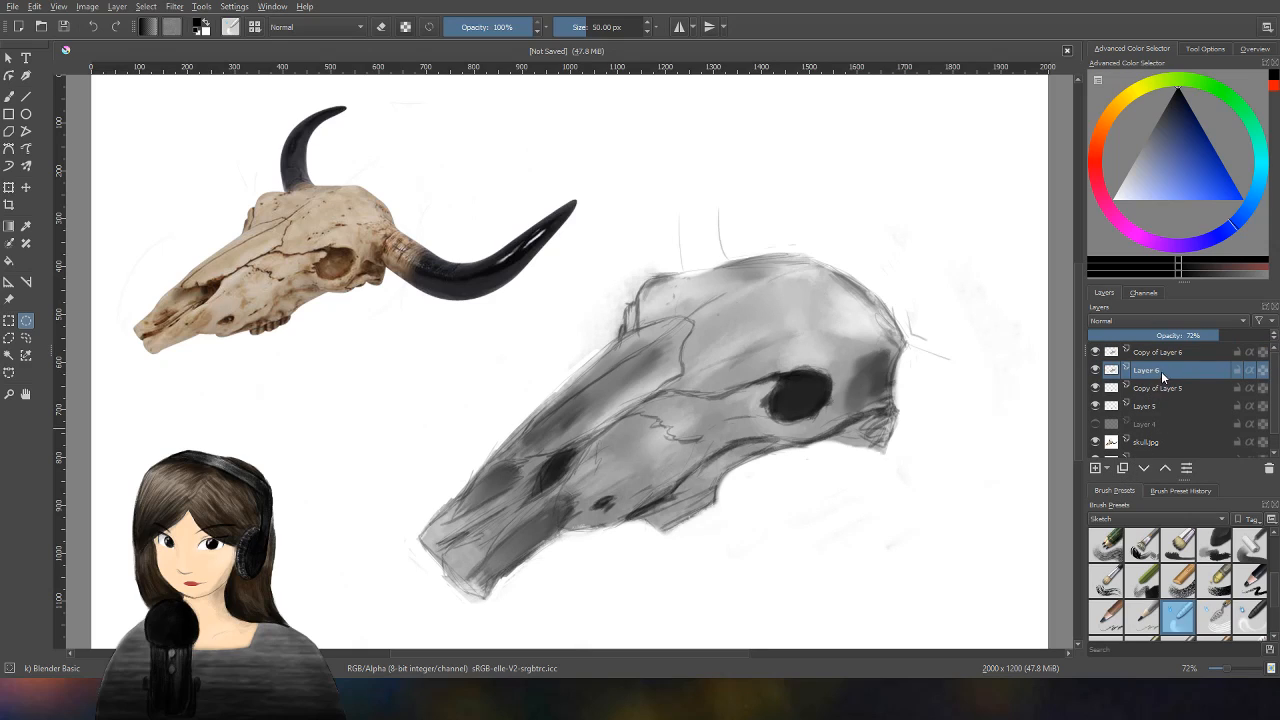
{"action": "left_click_drag", "start_coordinate": [1161, 372], "coordinate": [1164, 394]}
{"action": "left_click", "coordinate": [1095, 370]}
{"action": "left_click", "coordinate": [1095, 352]}
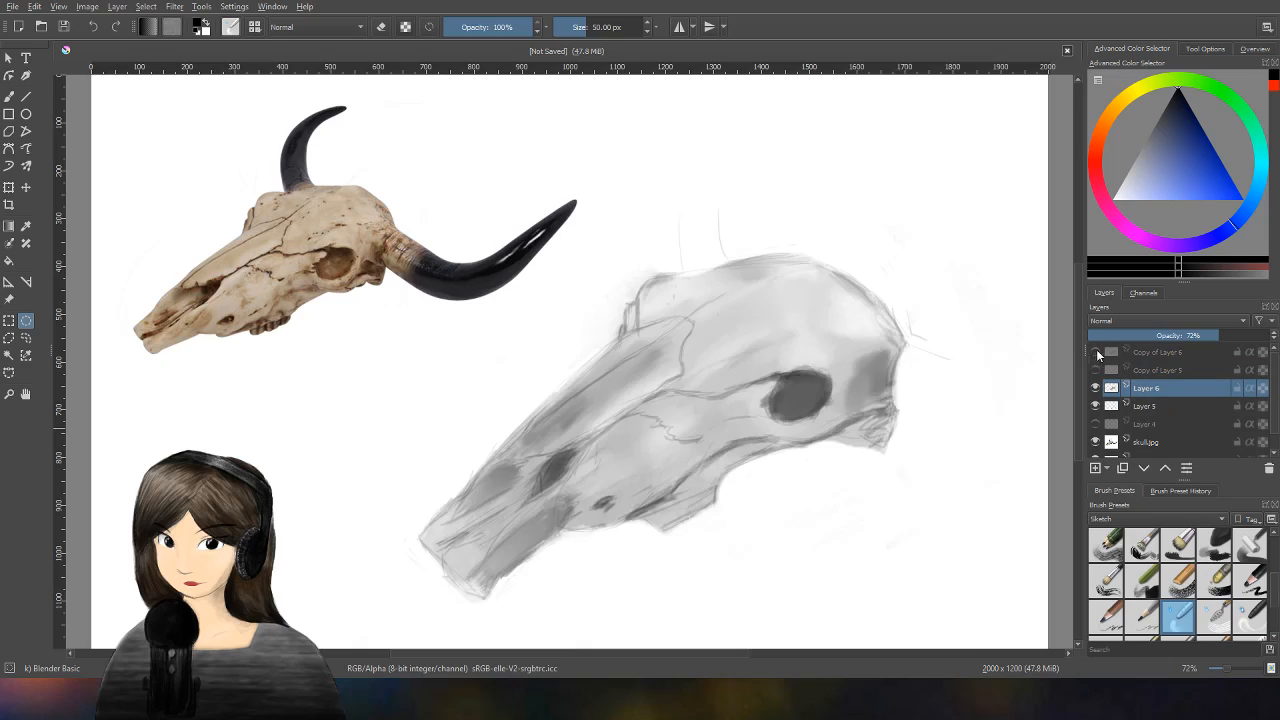
{"action": "left_click", "coordinate": [1166, 406], "text": "ctrl"}
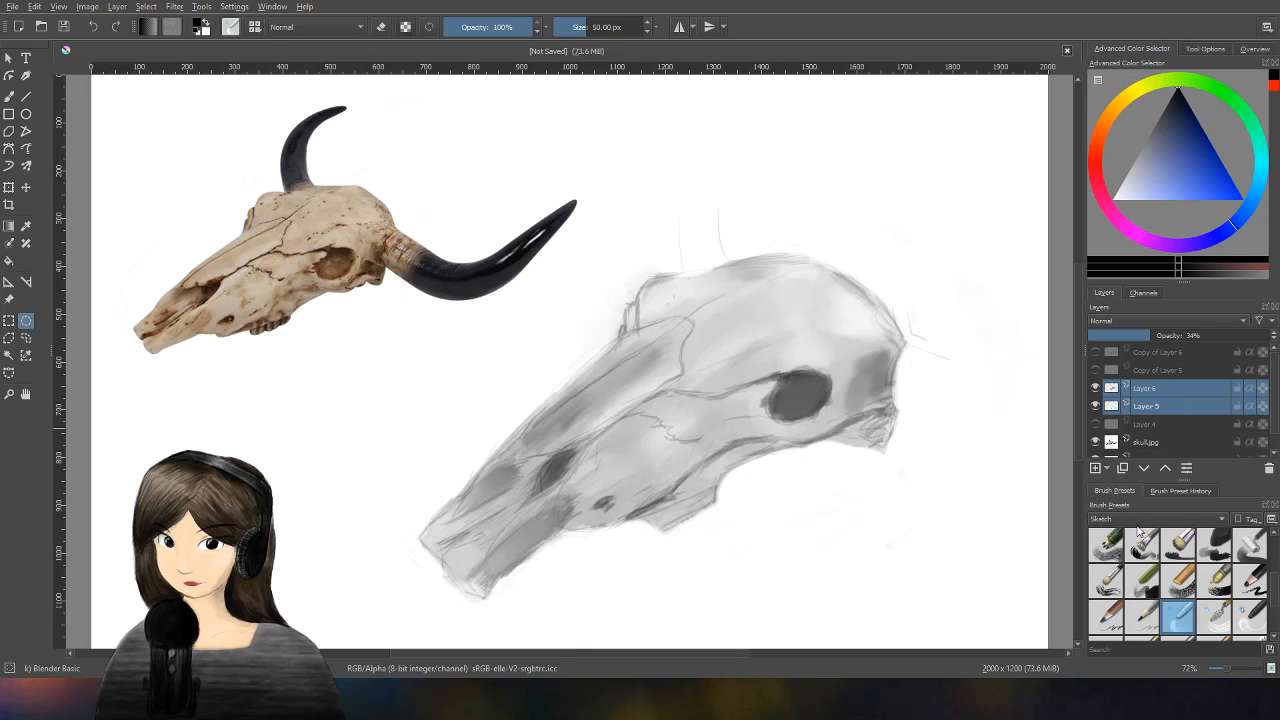
Merge the selected Layers 5 and 6 into one layer and toggle its visibility to check the merged drawing
{"action": "key", "text": "ctrl+e"}
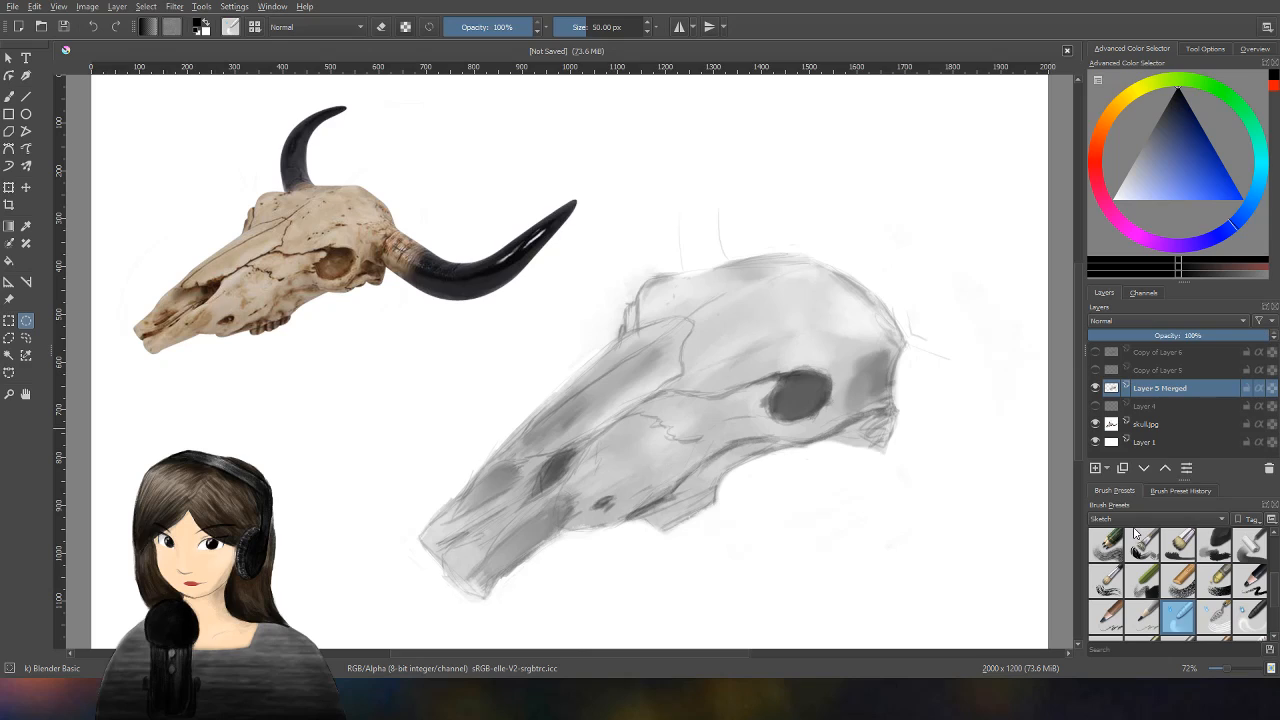
{"action": "left_click", "coordinate": [1095, 388]}
{"action": "left_click", "coordinate": [1095, 388]}
{"action": "left_click", "coordinate": [1095, 388]}
{"action": "left_click", "coordinate": [1095, 388]}
Select the skull drawing with a rectangular selection, scale it down with the Transform tool, and place it right of the reference photo
{"action": "left_click", "coordinate": [8, 320]}
{"action": "left_click_drag", "start_coordinate": [390, 125], "coordinate": [1013, 629]}
{"action": "key", "text": "ctrl+t"}
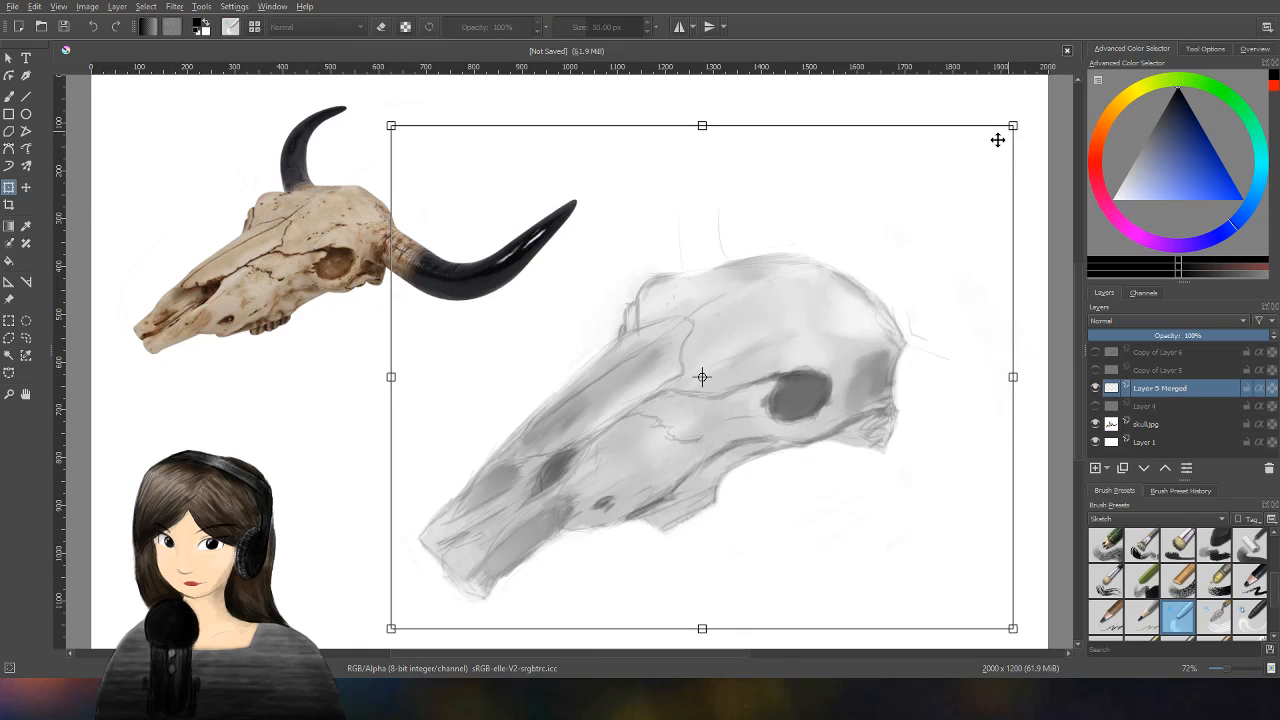
{"action": "left_click_drag", "start_coordinate": [1014, 126], "coordinate": [805, 360]}
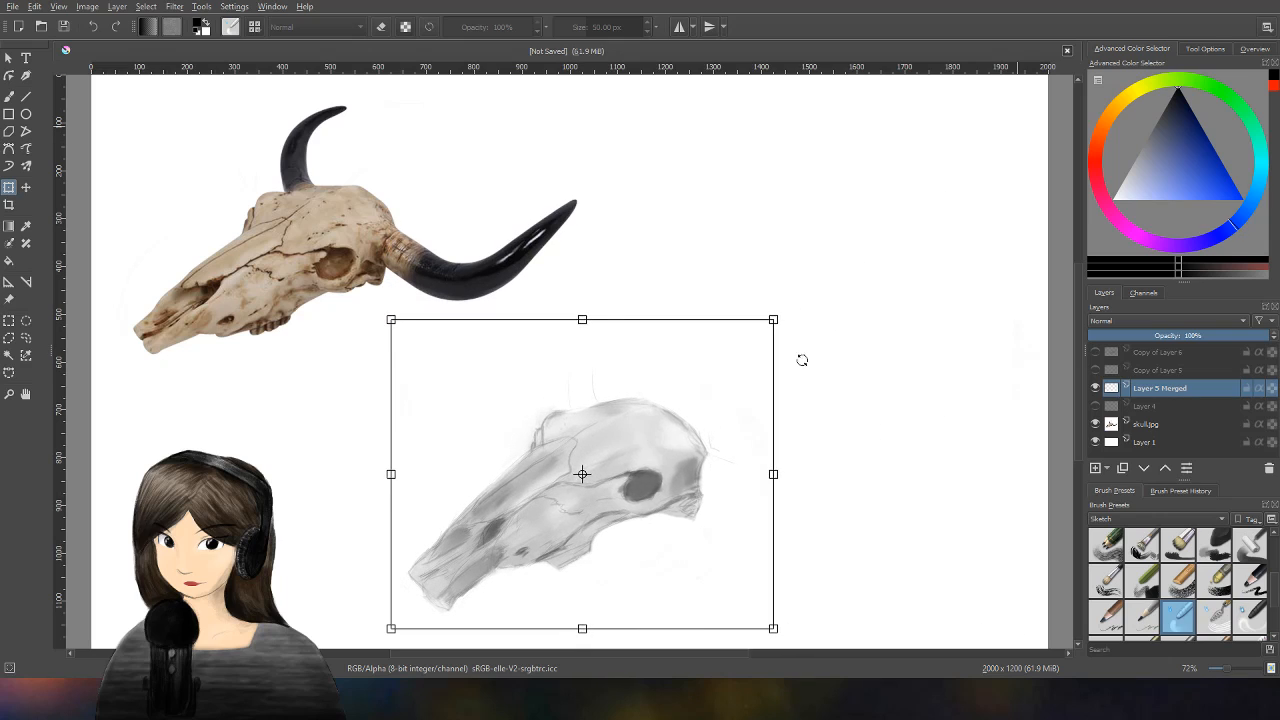
{"action": "mouse_move", "coordinate": [691, 529]}
{"action": "left_mouse_down"}
{"action": "mouse_move", "coordinate": [577, 463]}
{"action": "mouse_move", "coordinate": [408, 316]}
{"action": "mouse_move", "coordinate": [579, 459]}
{"action": "left_mouse_up"}
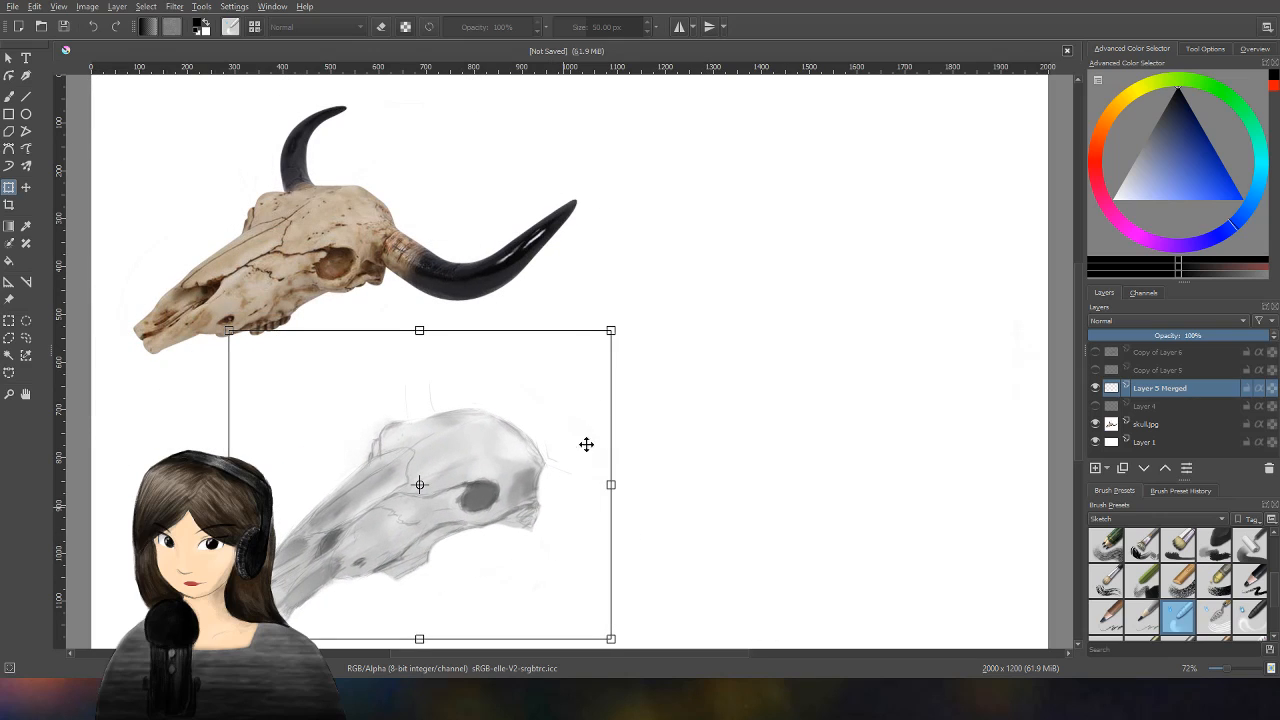
{"action": "left_click_drag", "start_coordinate": [611, 331], "coordinate": [570, 368]}
{"action": "mouse_move", "coordinate": [484, 554]}
{"action": "left_mouse_down"}
{"action": "mouse_move", "coordinate": [432, 484]}
{"action": "mouse_move", "coordinate": [363, 311]}
{"action": "mouse_move", "coordinate": [371, 331]}
{"action": "mouse_move", "coordinate": [799, 449]}
{"action": "left_mouse_up"}
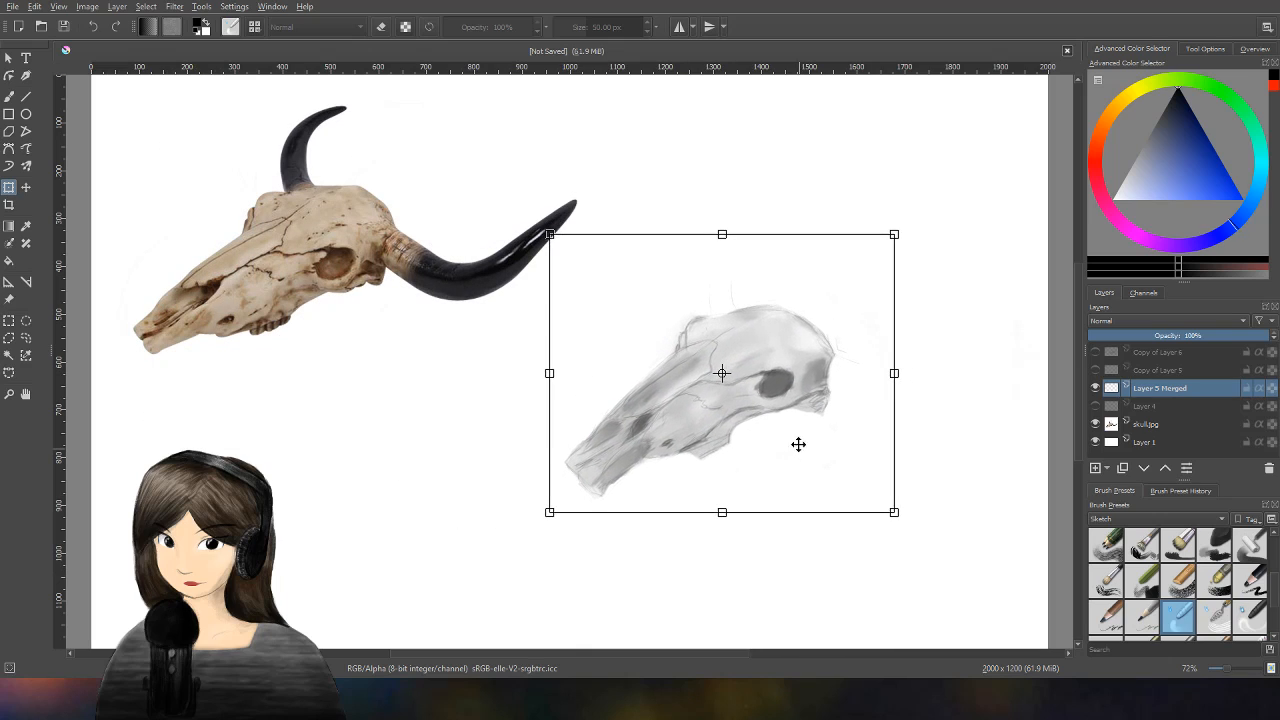
{"action": "key", "text": "Return"}
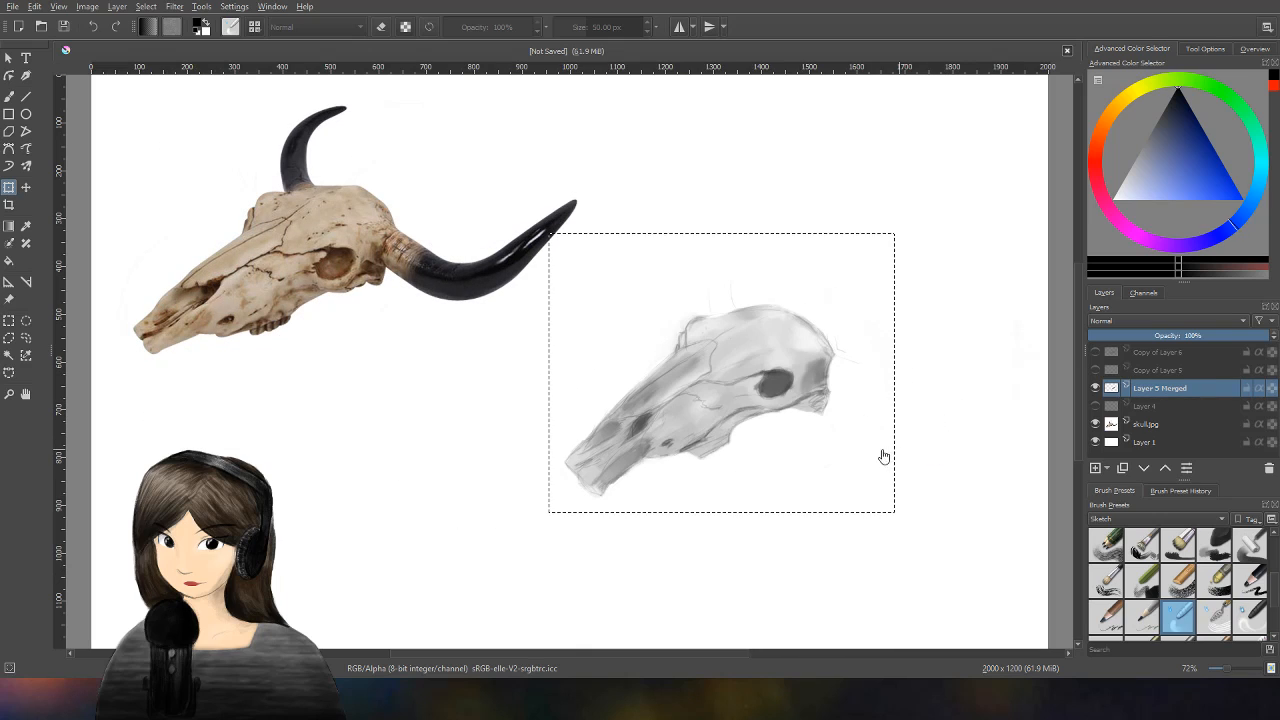
Try to shift the scaled skull slightly down and left with the Transform tool
{"action": "left_click", "coordinate": [772, 424]}
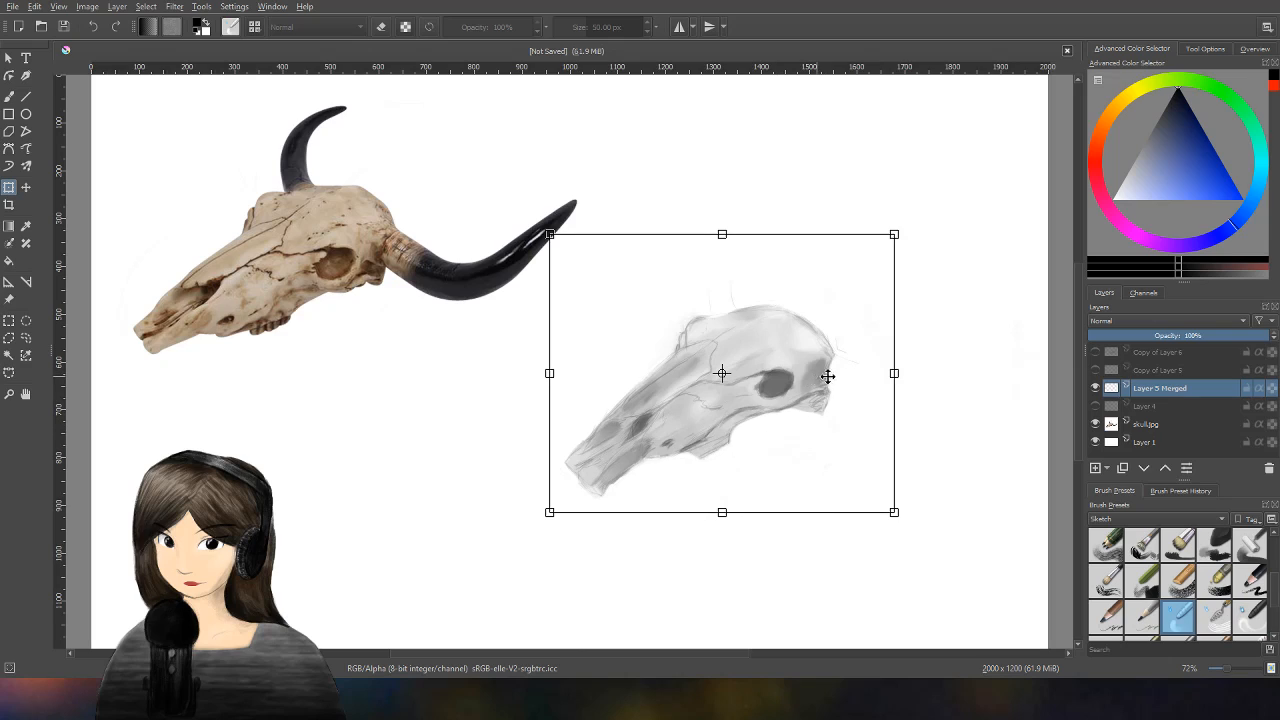
{"action": "mouse_move", "coordinate": [823, 376]}
{"action": "left_mouse_down"}
{"action": "mouse_move", "coordinate": [808, 418]}
{"action": "mouse_move", "coordinate": [798, 409]}
{"action": "left_mouse_up"}
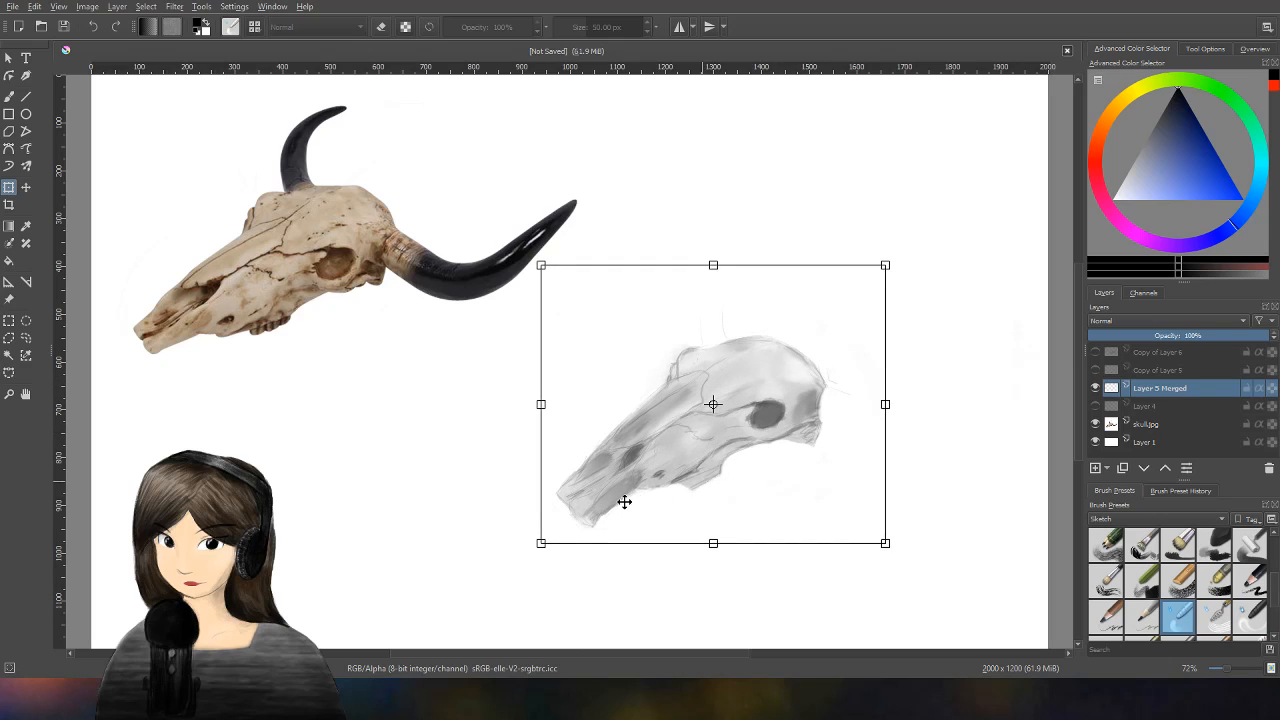
{"action": "key", "text": "ctrl+z"}
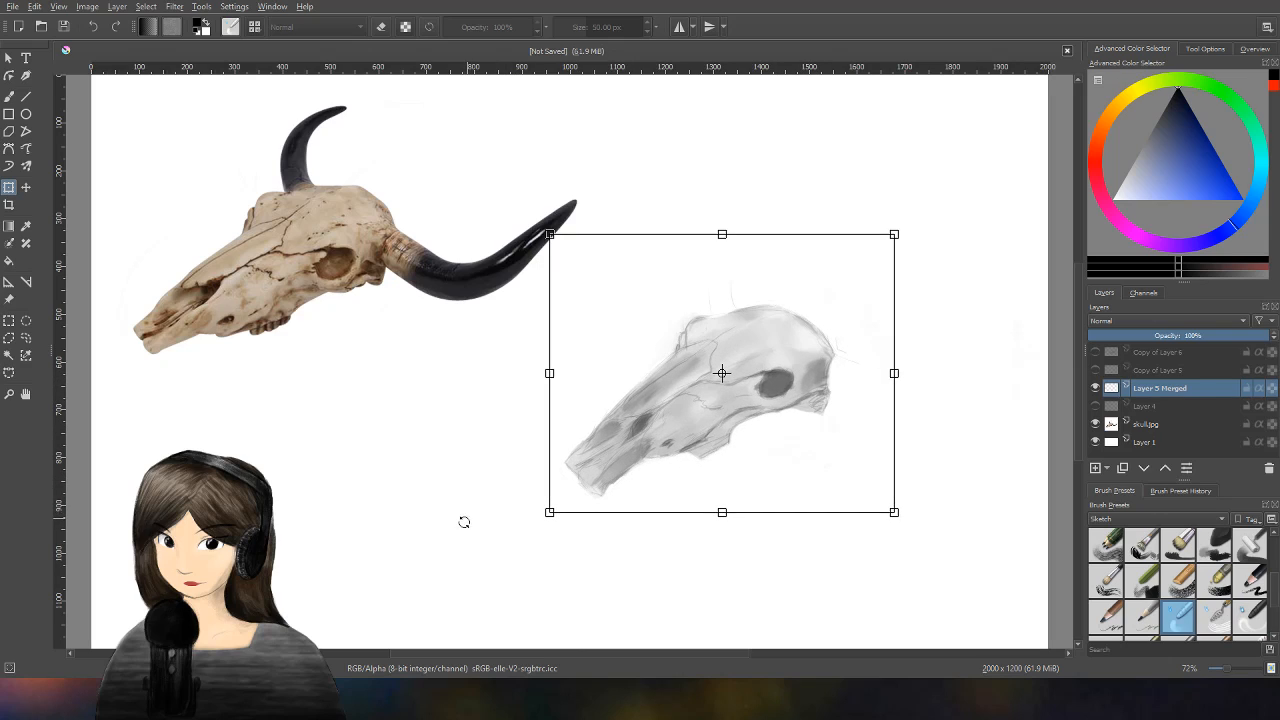
{"action": "key", "text": "Return"}
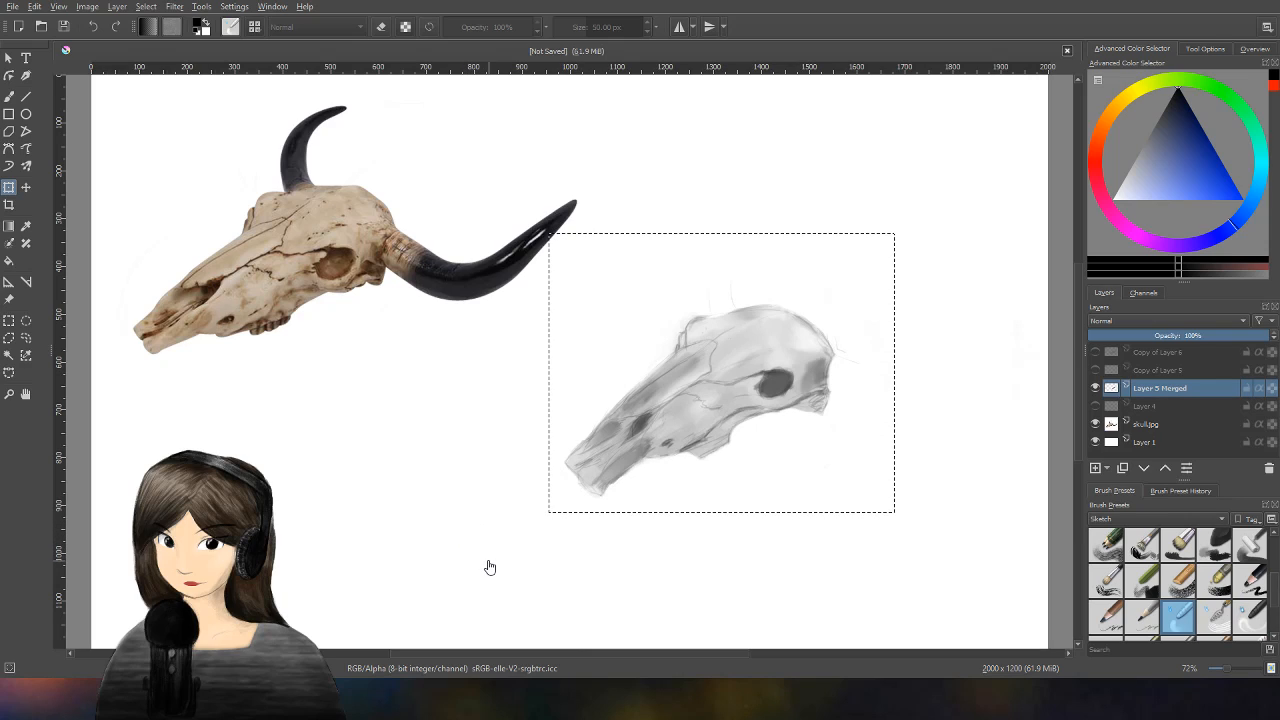
Clear the rectangular selection around the scaled skull
{"action": "left_click", "coordinate": [10, 58]}
{"action": "left_click", "coordinate": [26, 320]}
{"action": "left_click", "coordinate": [360, 443]}
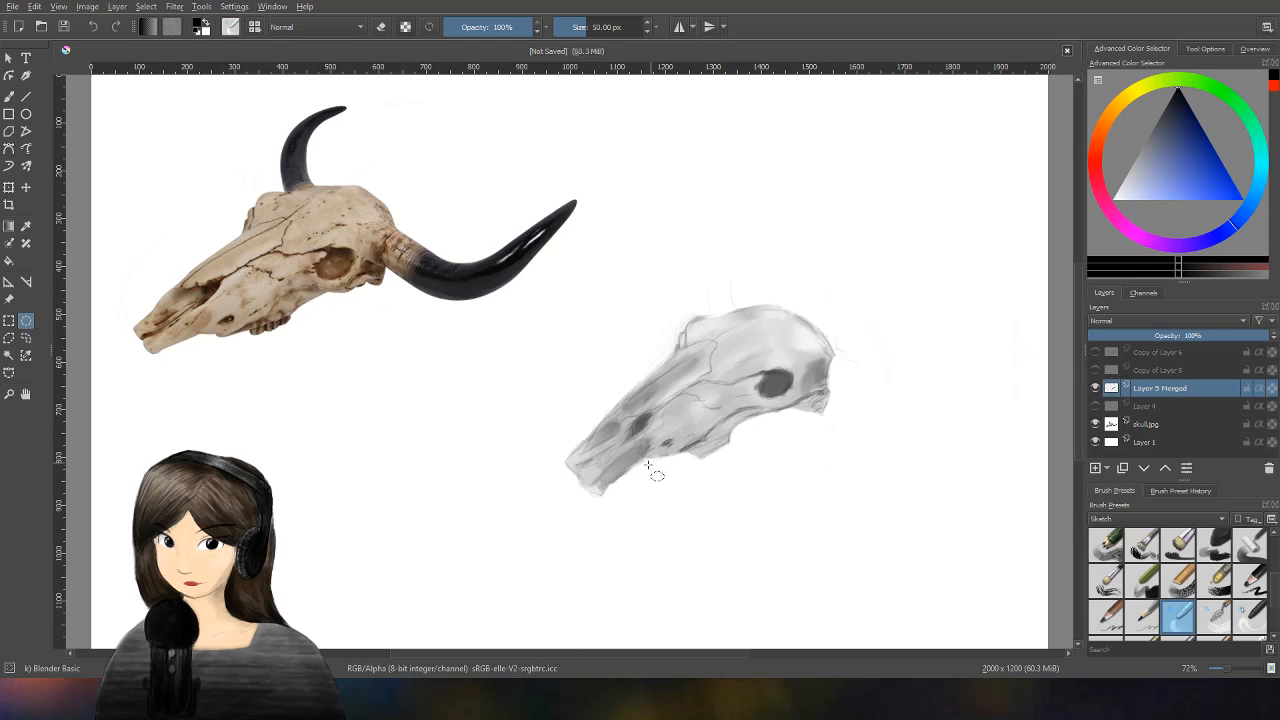
Try to rotate the freehand-selected muzzle end slightly with the Transform tool, and clear the selection
{"action": "left_click", "coordinate": [28, 336]}
{"action": "mouse_move", "coordinate": [652, 471]}
{"action": "left_mouse_down"}
{"action": "mouse_move", "coordinate": [651, 415]}
{"action": "mouse_move", "coordinate": [608, 422]}
{"action": "mouse_move", "coordinate": [543, 470]}
{"action": "mouse_move", "coordinate": [568, 522]}
{"action": "mouse_move", "coordinate": [652, 495]}
{"action": "left_mouse_up"}
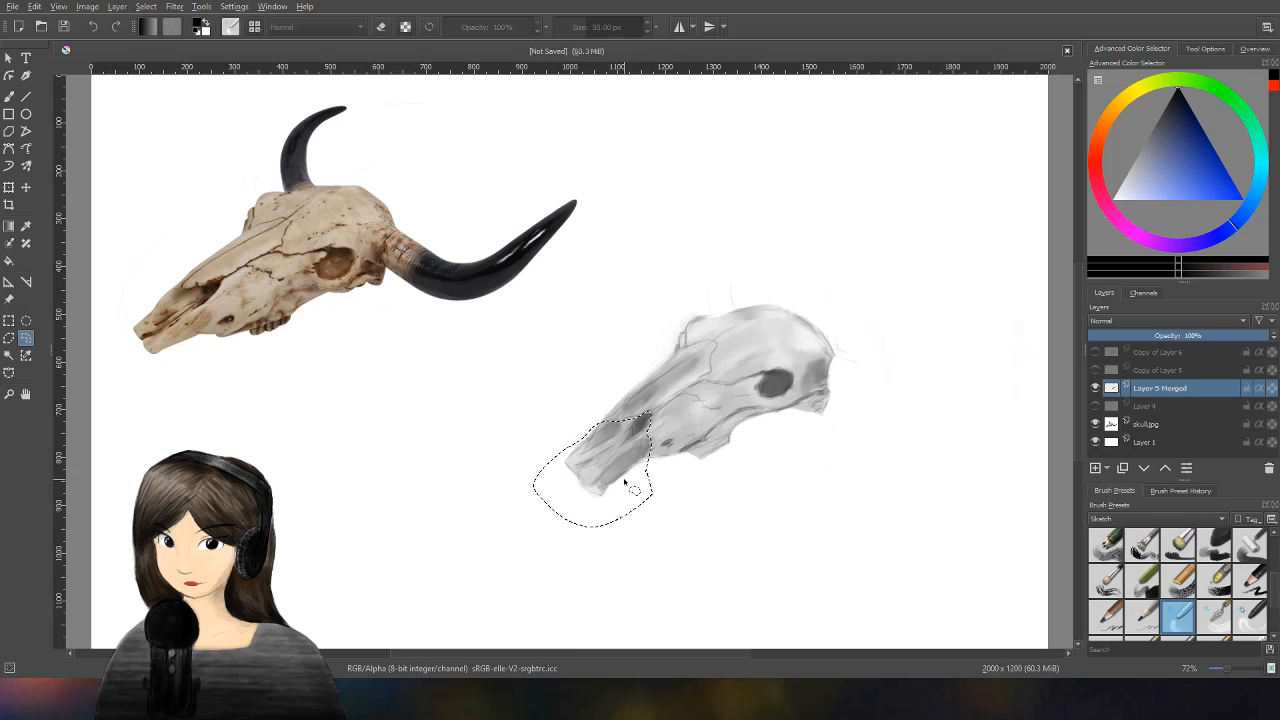
{"action": "left_click", "coordinate": [9, 187]}
{"action": "mouse_move", "coordinate": [533, 564]}
{"action": "left_mouse_down"}
{"action": "mouse_move", "coordinate": [517, 557]}
{"action": "mouse_move", "coordinate": [538, 554]}
{"action": "left_mouse_up"}
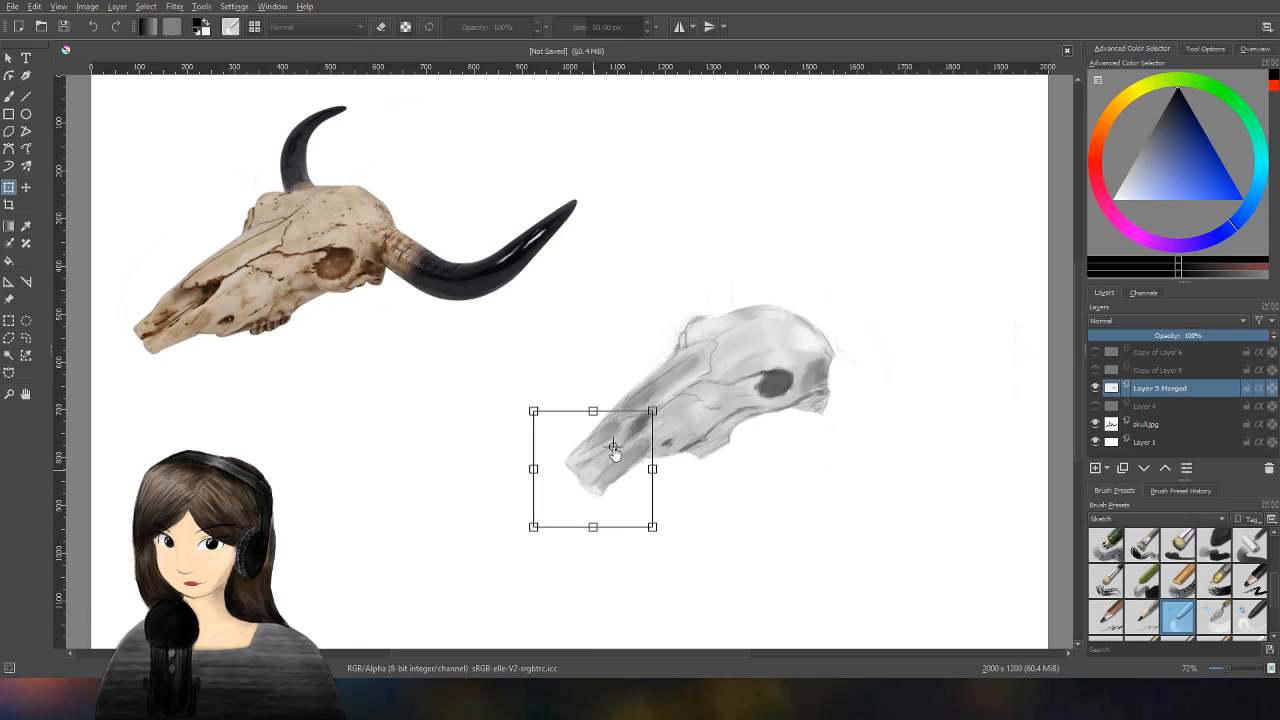
{"action": "left_click_drag", "start_coordinate": [755, 567], "coordinate": [727, 589]}
{"action": "left_click_drag", "start_coordinate": [637, 605], "coordinate": [626, 608]}
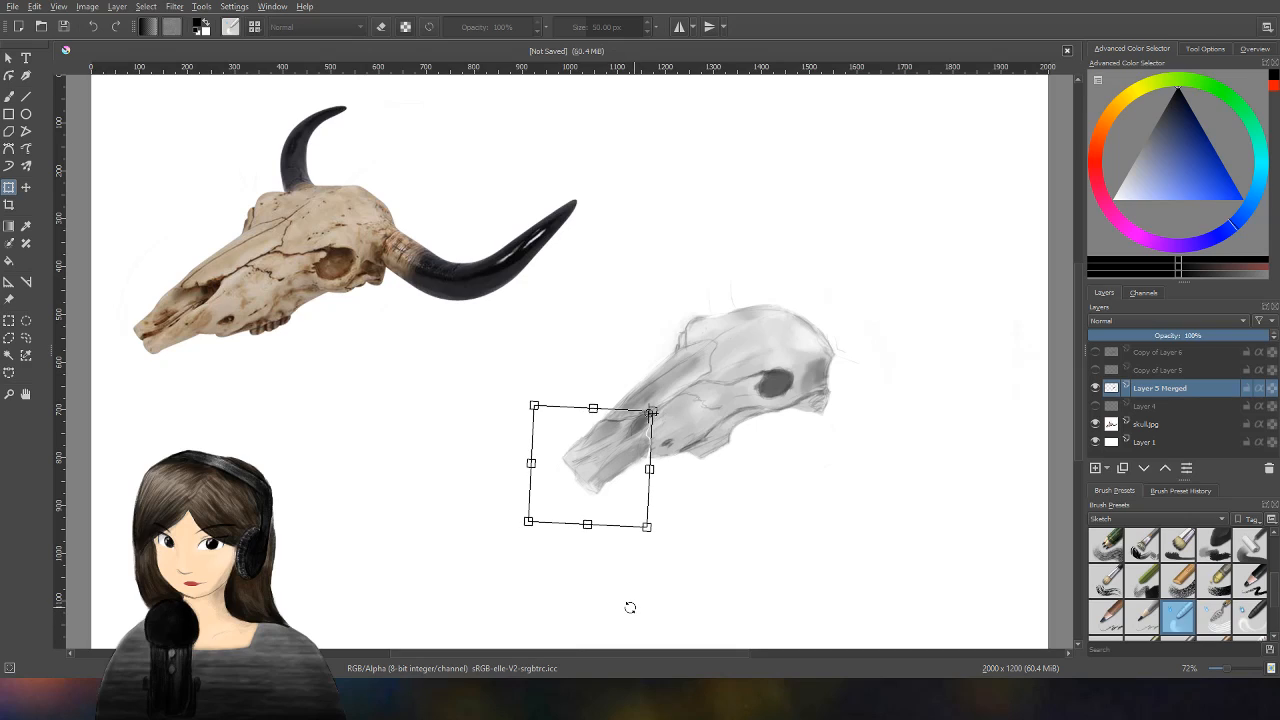
{"action": "left_click_drag", "start_coordinate": [630, 607], "coordinate": [631, 606]}
{"action": "key", "text": "Return"}
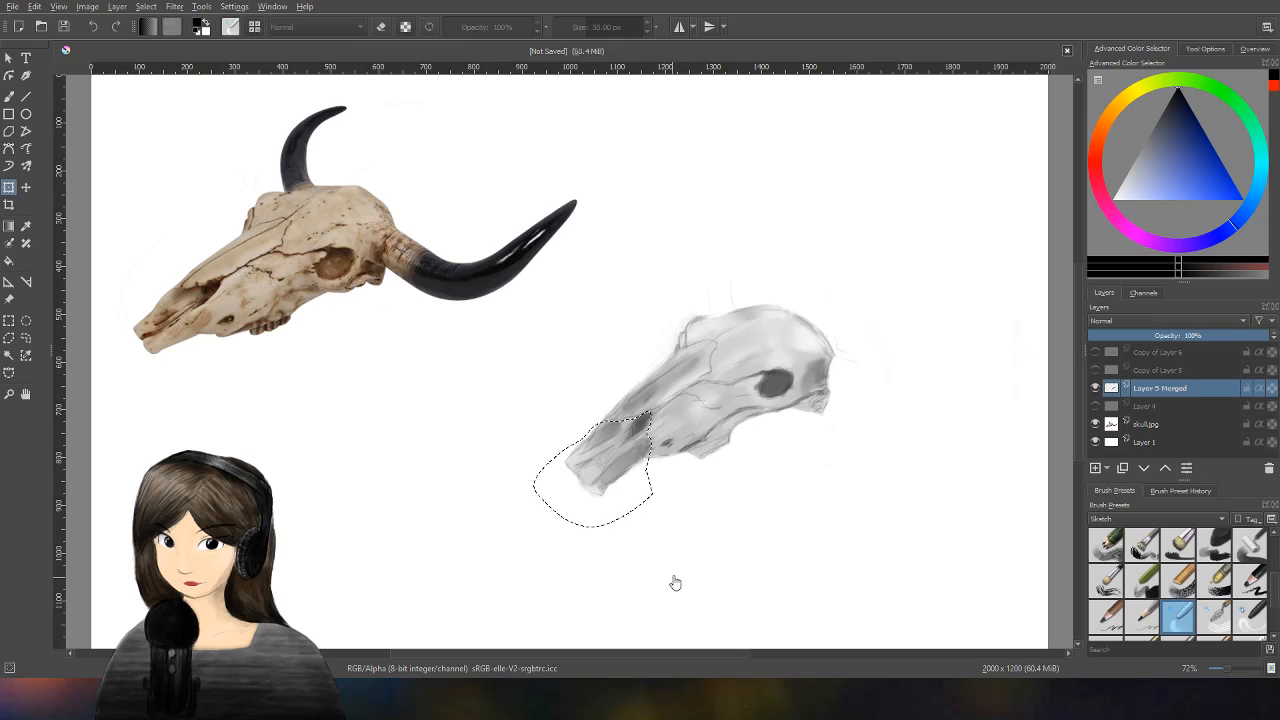
{"action": "key", "text": "ctrl+t"}
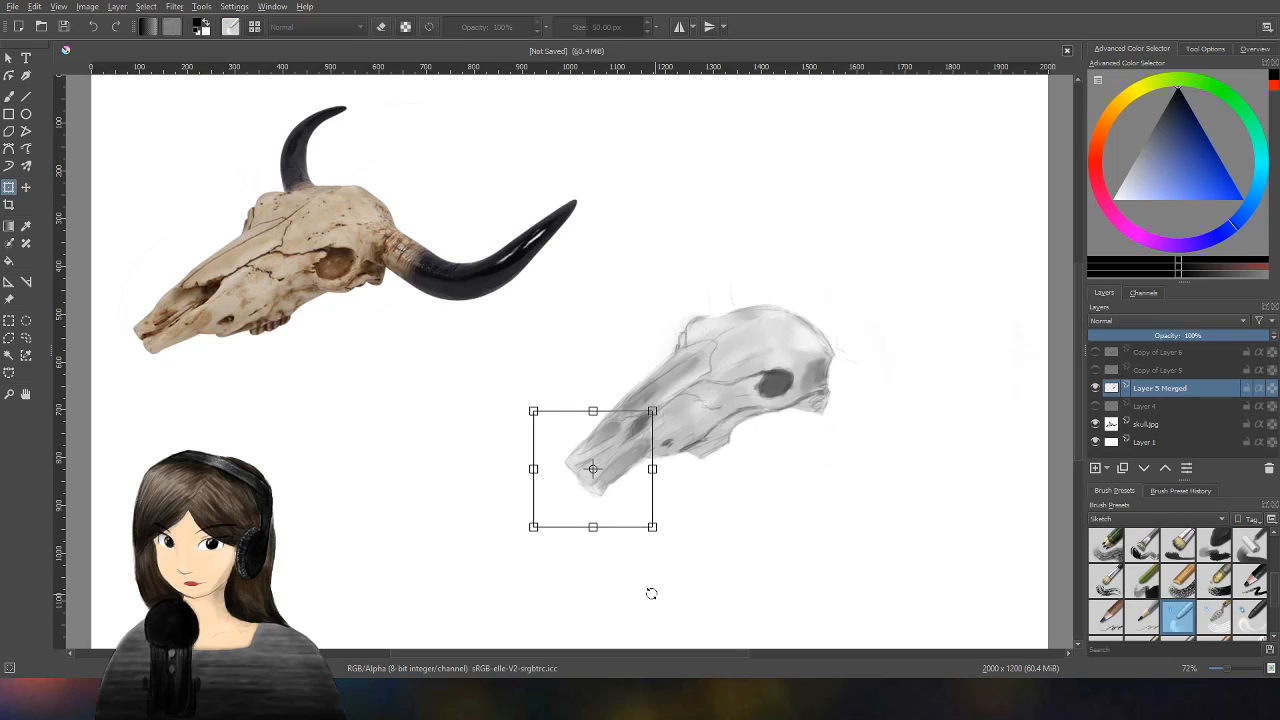
{"action": "key", "text": "Escape"}
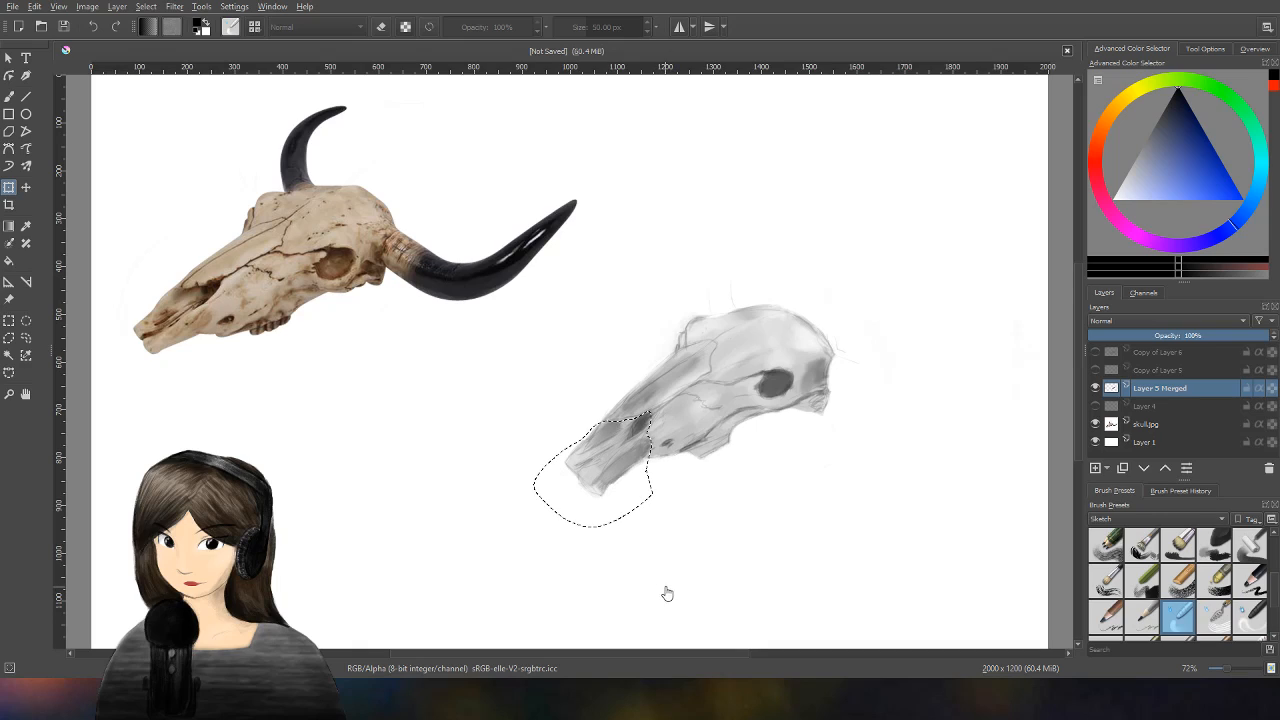
{"action": "left_click", "coordinate": [26, 338]}
{"action": "left_click", "coordinate": [288, 476]}
Trim the tip of the muzzle with the Pencil-4 Soft brush in eraser mode at 78.71 px
{"action": "left_click", "coordinate": [20, 98]}
{"action": "left_click", "coordinate": [381, 26]}
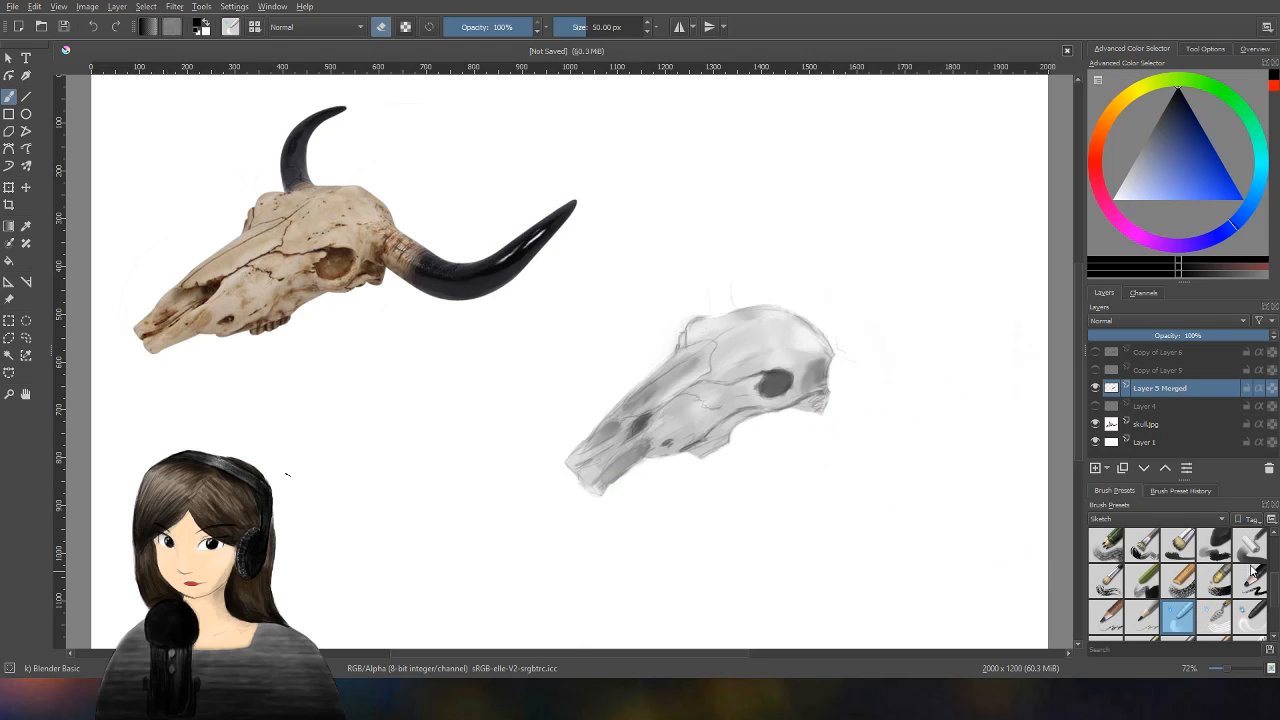
{"action": "left_click_drag", "start_coordinate": [1274, 594], "coordinate": [1274, 576]}
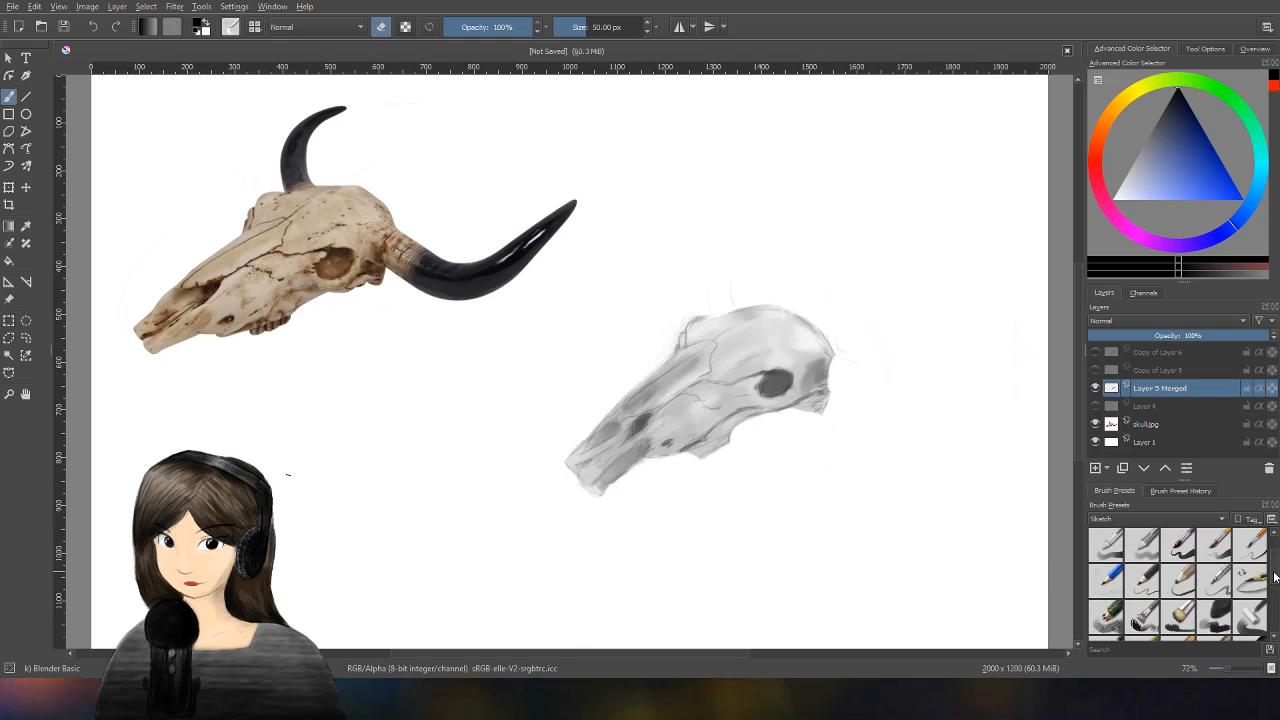
{"action": "left_click", "coordinate": [1212, 578]}
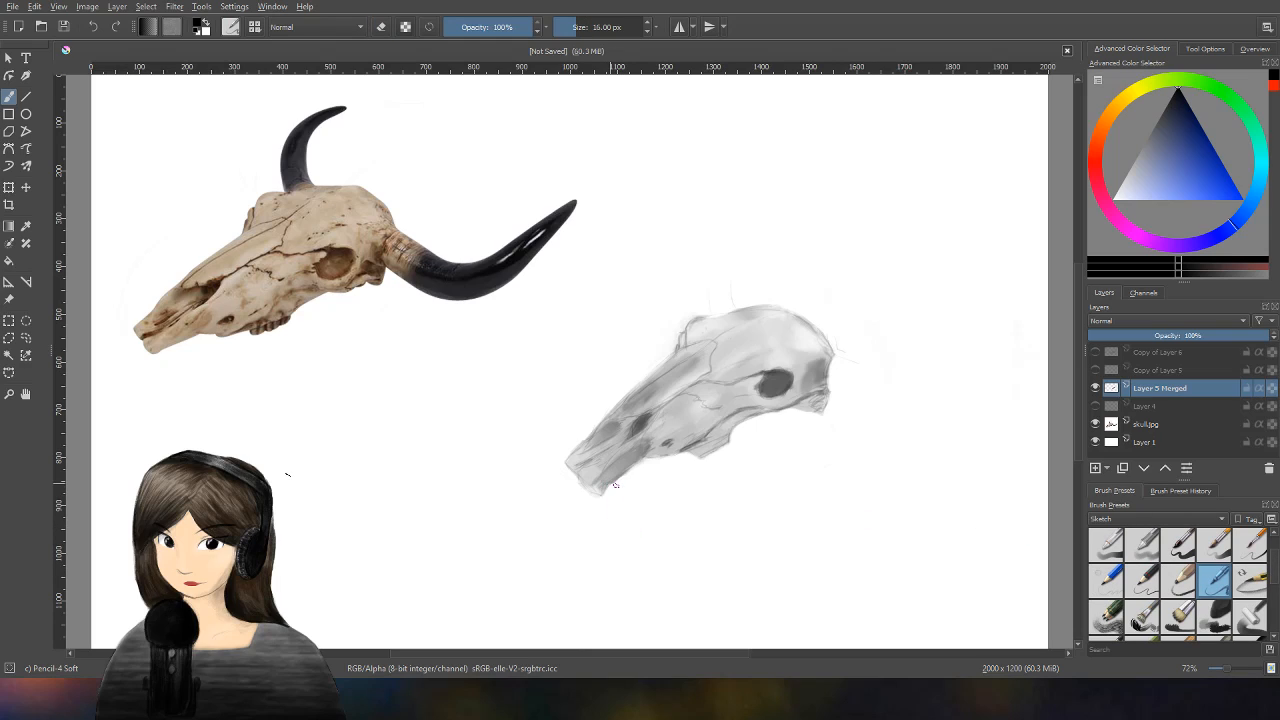
{"action": "left_click", "coordinate": [588, 28]}
{"action": "mouse_move", "coordinate": [608, 500]}
{"action": "left_mouse_down"}
{"action": "mouse_move", "coordinate": [586, 503]}
{"action": "mouse_move", "coordinate": [606, 494]}
{"action": "left_mouse_up"}
{"action": "left_click", "coordinate": [380, 26]}
{"action": "left_click", "coordinate": [26, 320]}
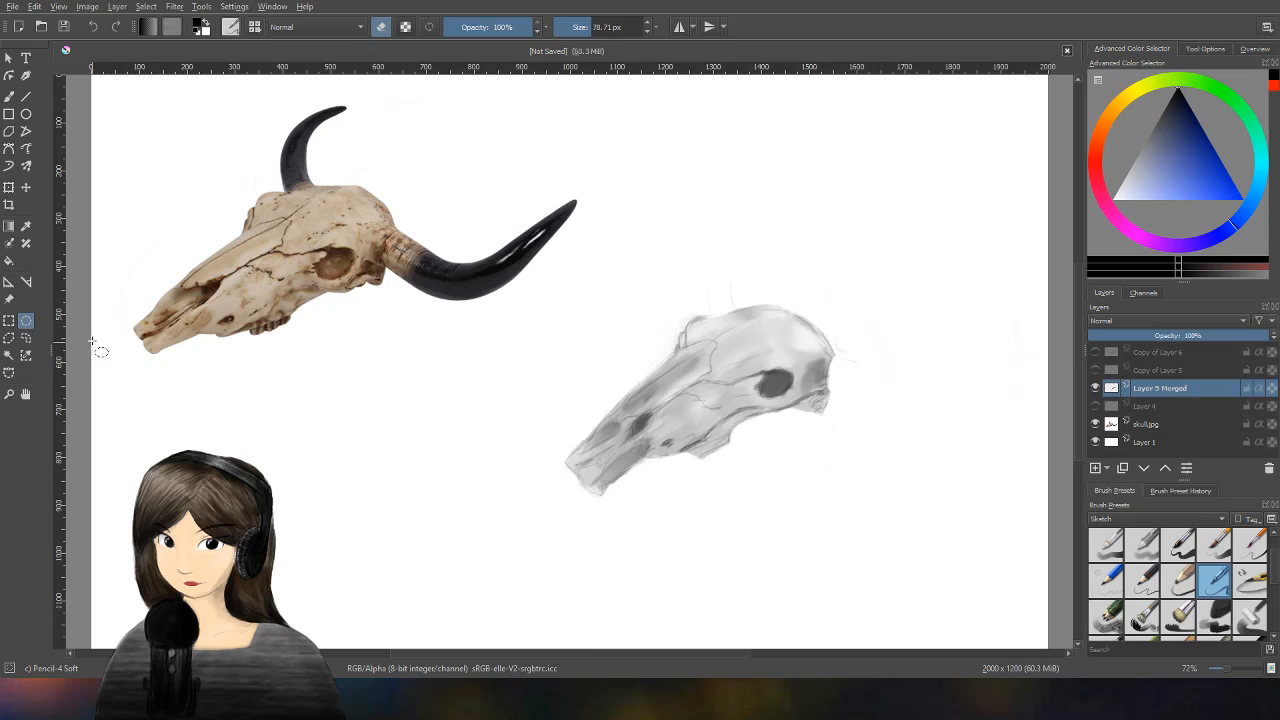
{"action": "left_click", "coordinate": [9, 96]}
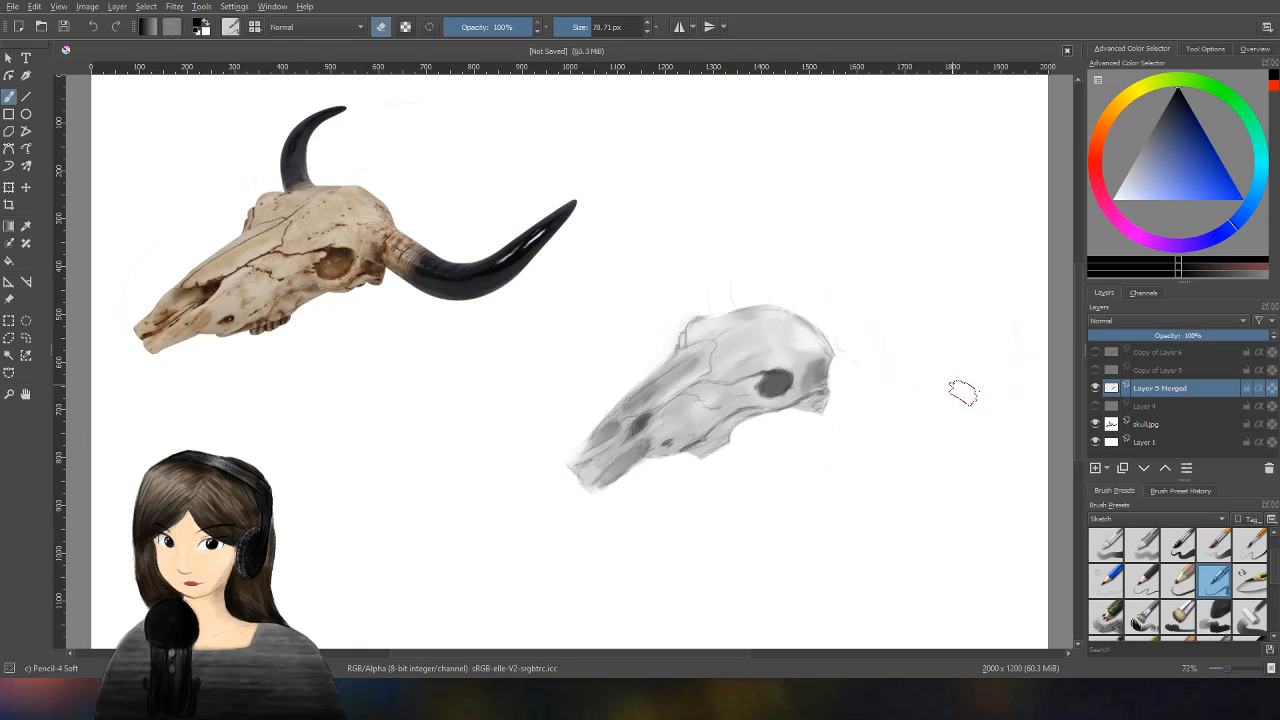
Add a new layer above Layer 5 Merged and set Pencil-4 Soft to draw at 8.36 px with eraser mode off
{"action": "left_click", "coordinate": [1122, 468]}
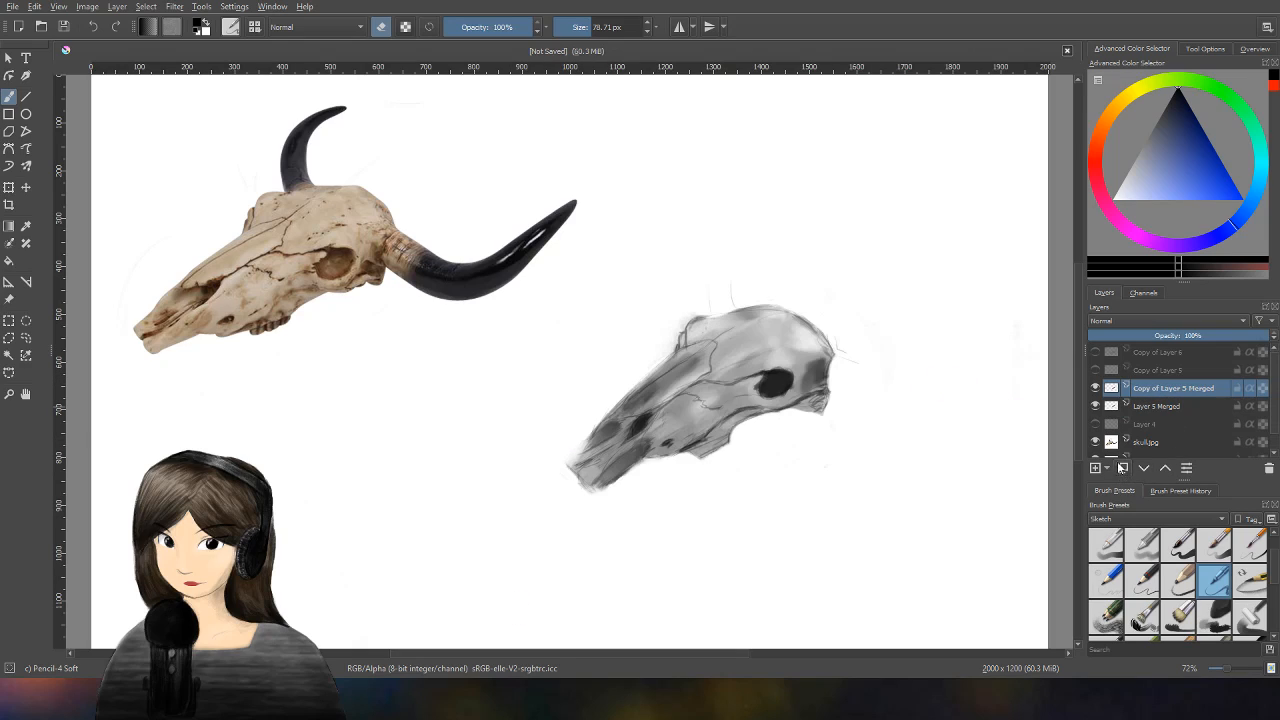
{"action": "key", "text": "ctrl+z"}
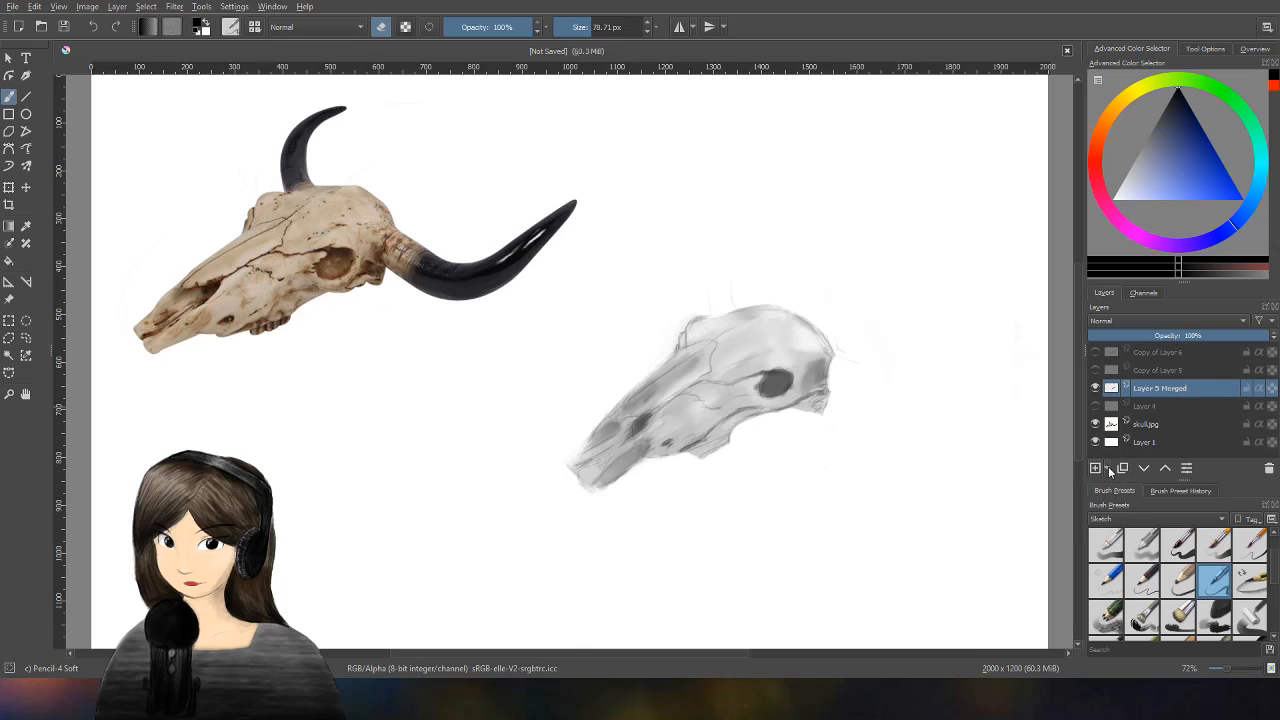
{"action": "left_click", "coordinate": [1097, 470]}
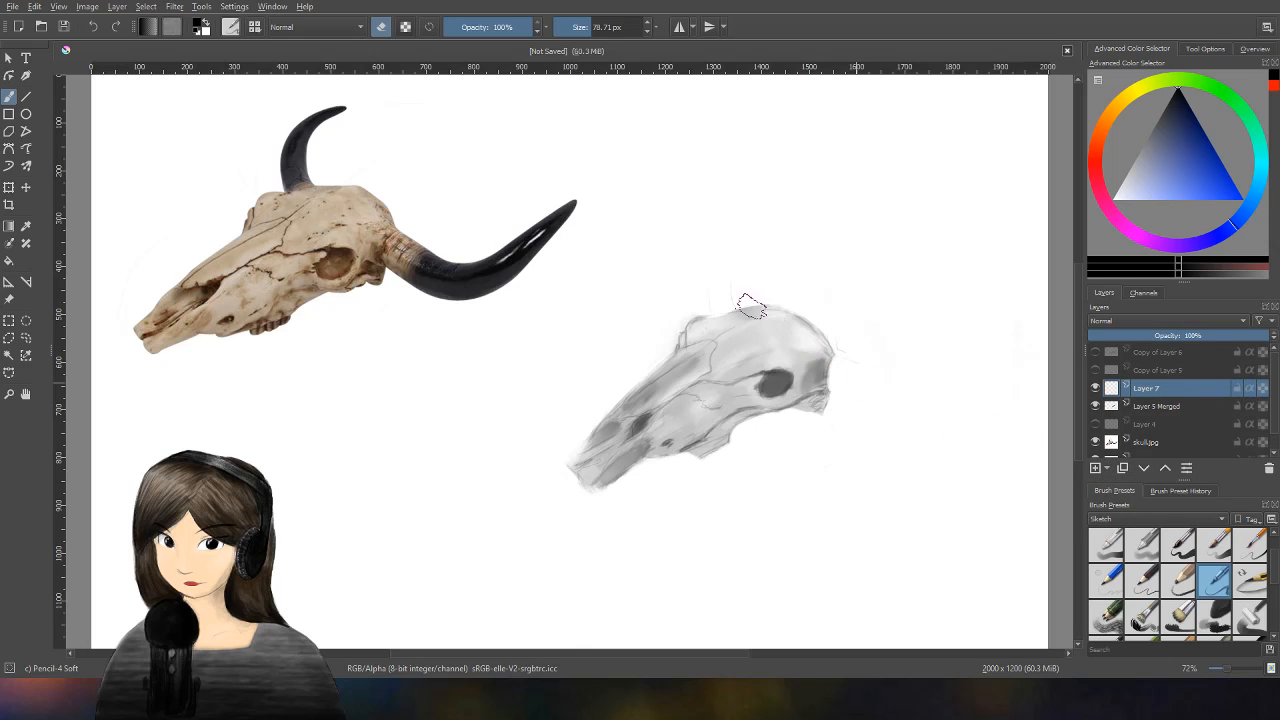
{"action": "left_click", "coordinate": [381, 28]}
{"action": "left_click", "coordinate": [559, 30]}
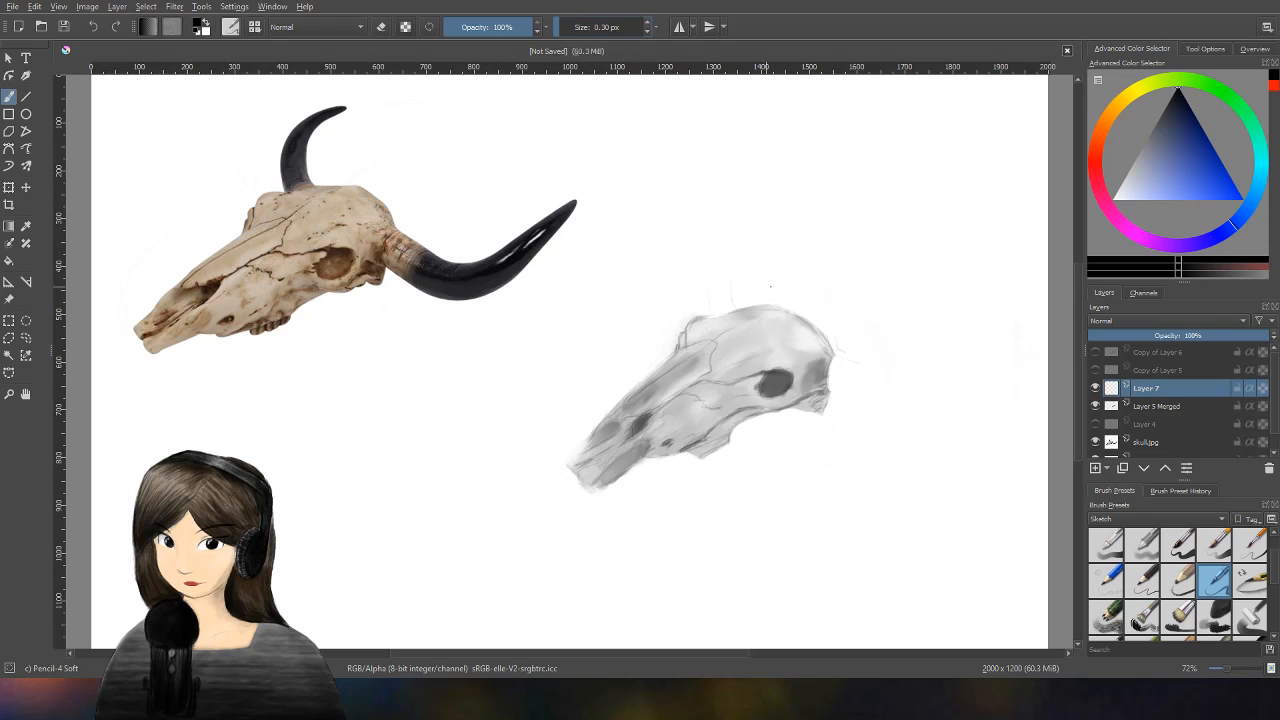
{"action": "left_click_drag", "start_coordinate": [877, 526], "coordinate": [883, 506]}
{"action": "left_click", "coordinate": [571, 29]}
Sketch both curved edges of the far horn rising from the top of the skull on the new layer
{"action": "left_click_drag", "start_coordinate": [782, 148], "coordinate": [865, 216]}
{"action": "key", "text": "ctrl+z"}
{"action": "left_click", "coordinate": [1094, 388]}
{"action": "mouse_move", "coordinate": [707, 295]}
{"action": "left_mouse_down"}
{"action": "mouse_move", "coordinate": [710, 318]}
{"action": "mouse_move", "coordinate": [733, 242]}
{"action": "left_mouse_up"}
{"action": "left_click_drag", "start_coordinate": [782, 203], "coordinate": [739, 233]}
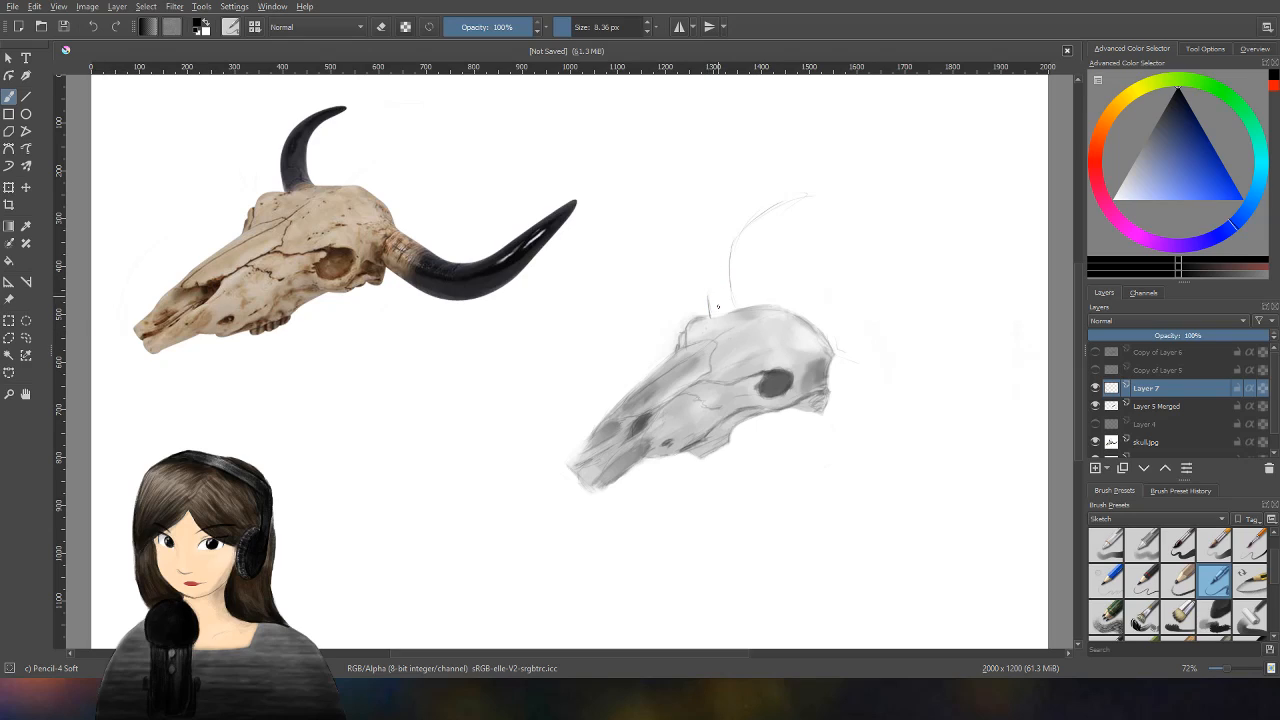
{"action": "mouse_move", "coordinate": [708, 316]}
{"action": "left_mouse_down"}
{"action": "mouse_move", "coordinate": [715, 260]}
{"action": "mouse_move", "coordinate": [716, 287]}
{"action": "mouse_move", "coordinate": [721, 277]}
{"action": "mouse_move", "coordinate": [713, 295]}
{"action": "mouse_move", "coordinate": [710, 262]}
{"action": "mouse_move", "coordinate": [735, 229]}
{"action": "mouse_move", "coordinate": [709, 264]}
{"action": "mouse_move", "coordinate": [742, 228]}
{"action": "mouse_move", "coordinate": [787, 211]}
{"action": "mouse_move", "coordinate": [731, 287]}
{"action": "left_mouse_up"}
{"action": "left_click_drag", "start_coordinate": [722, 244], "coordinate": [704, 285]}
{"action": "left_click_drag", "start_coordinate": [722, 240], "coordinate": [711, 272]}
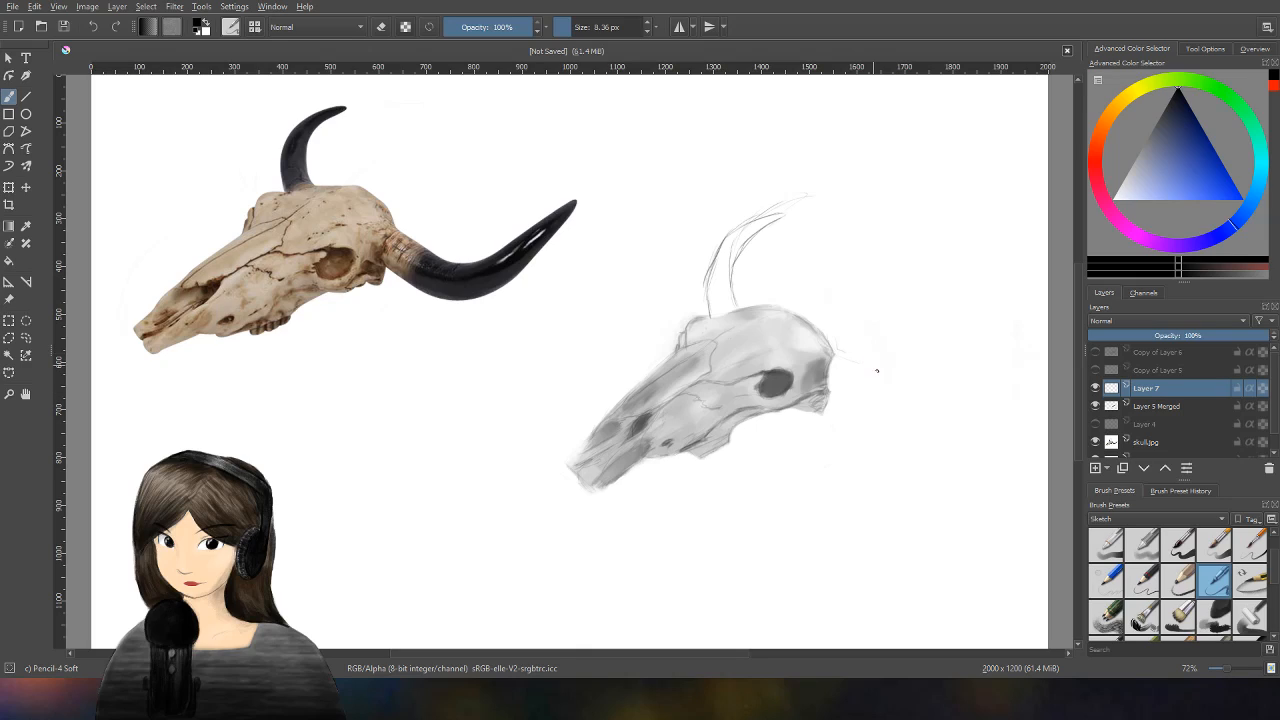
Sketch the upper and lower base lines of the near horn extending from the back of the skull
{"action": "left_click_drag", "start_coordinate": [836, 355], "coordinate": [880, 376]}
{"action": "left_click_drag", "start_coordinate": [831, 397], "coordinate": [955, 438]}
{"action": "left_click", "coordinate": [33, 395]}
{"action": "left_click_drag", "start_coordinate": [782, 554], "coordinate": [709, 557]}
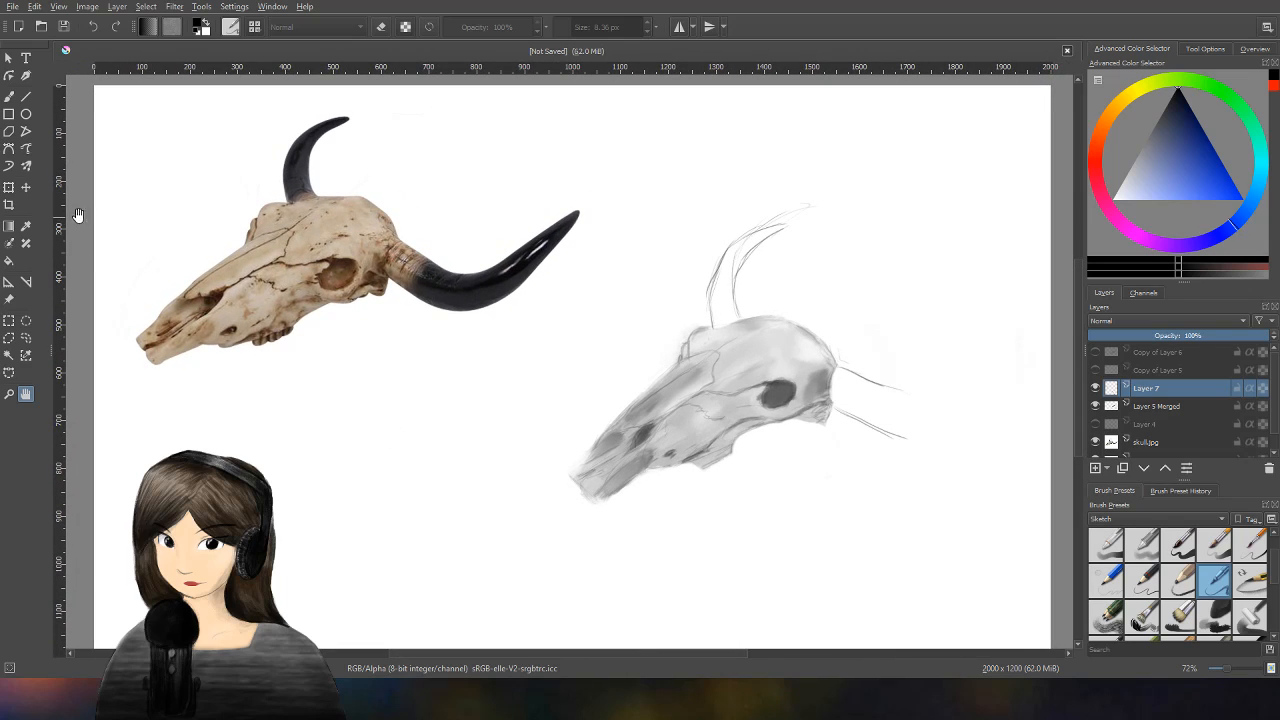
Try to move the horn sketch layer with the Move tool
{"action": "left_click", "coordinate": [26, 187]}
{"action": "left_click_drag", "start_coordinate": [848, 552], "coordinate": [826, 554]}
{"action": "key", "text": "ctrl+z"}
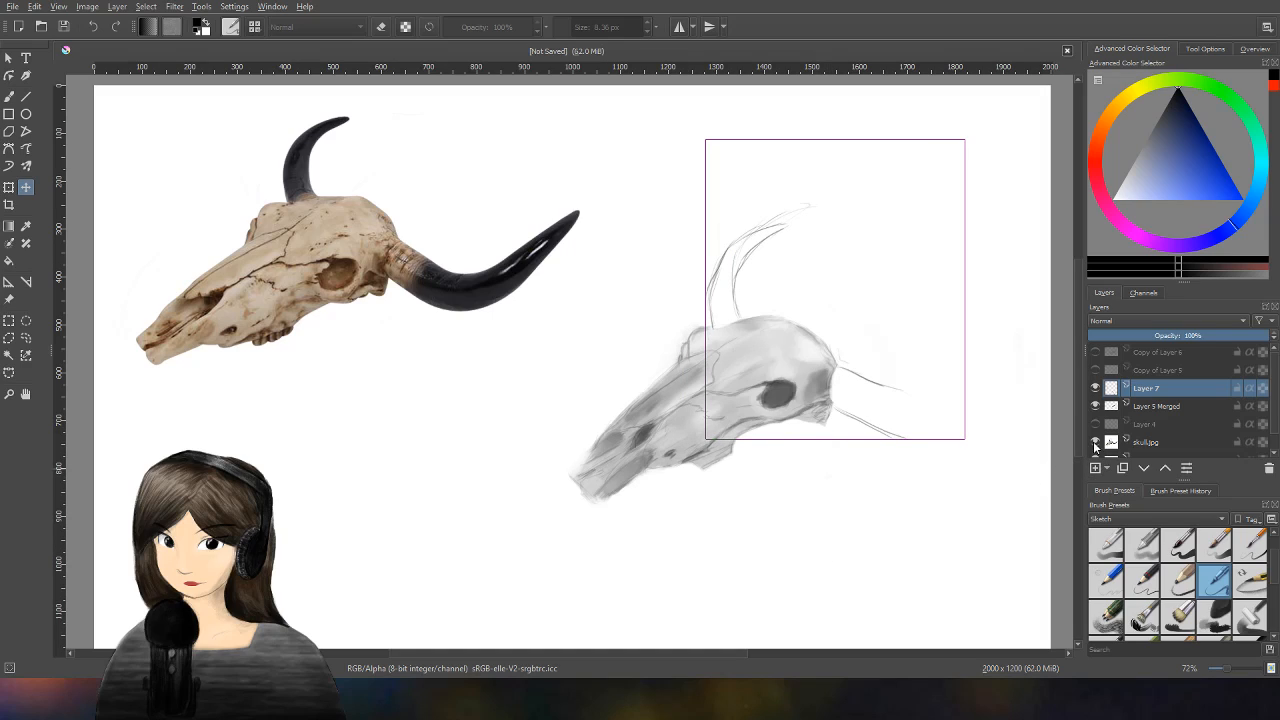
Extend the near horn's upper edge toward its tip and draw a straight guide line across the reference photo's horn tips
{"action": "key", "text": "b"}
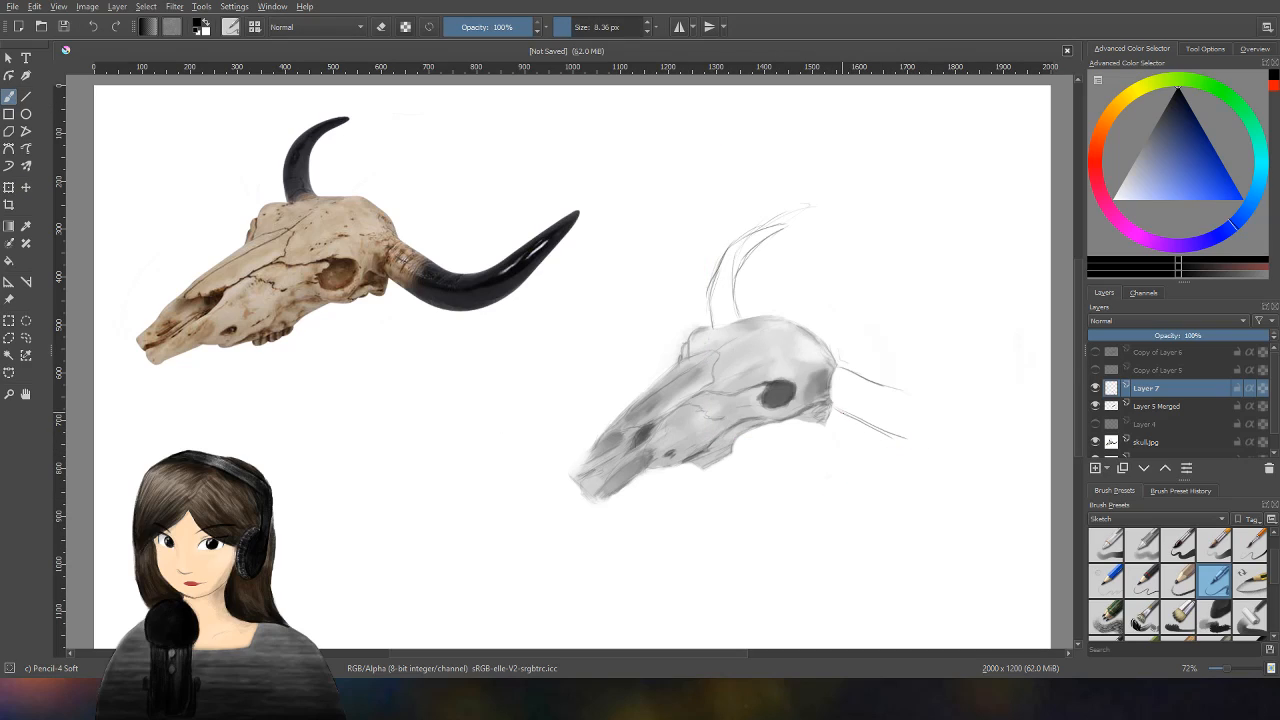
{"action": "mouse_move", "coordinate": [944, 398]}
{"action": "left_mouse_down"}
{"action": "mouse_move", "coordinate": [986, 394]}
{"action": "mouse_move", "coordinate": [1007, 363]}
{"action": "left_mouse_up"}
{"action": "left_click_drag", "start_coordinate": [572, 192], "coordinate": [311, 97]}
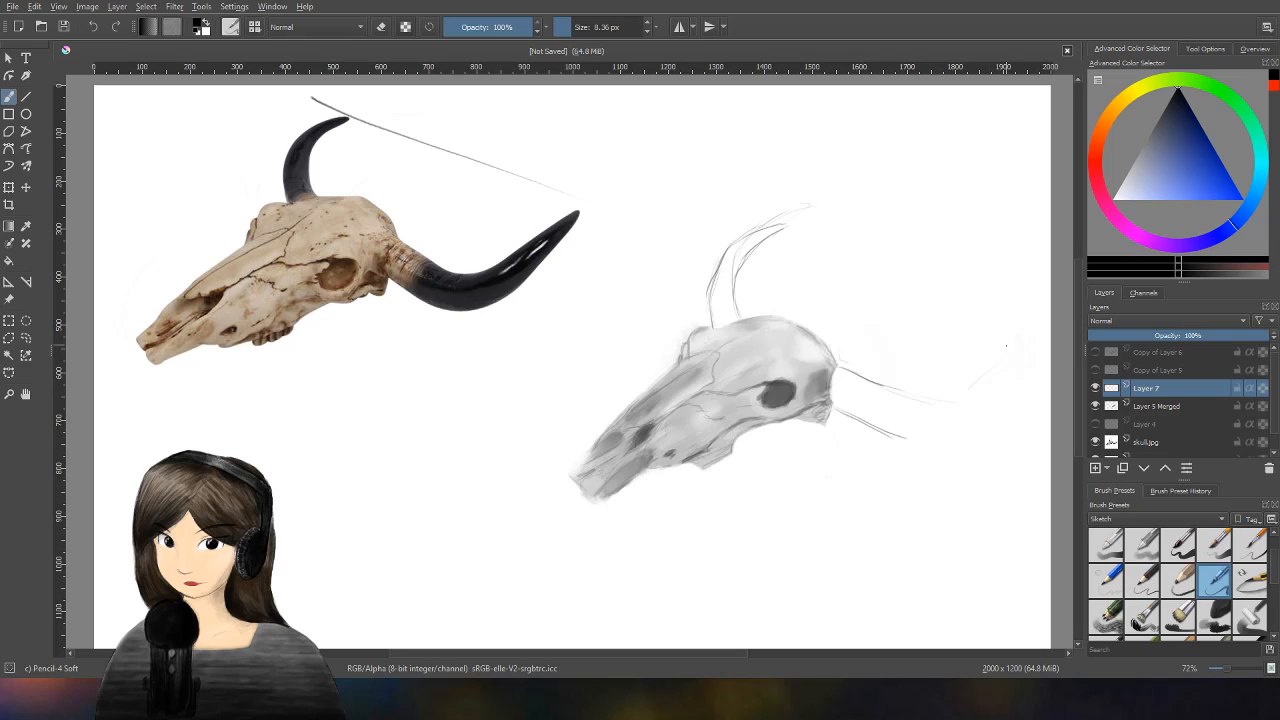
Sketch the near horn's upward curve, pointed tip and lower edge with repeated Pencil-4 Soft strokes at 8.36 px
{"action": "mouse_move", "coordinate": [1004, 348]}
{"action": "left_mouse_down"}
{"action": "mouse_move", "coordinate": [980, 376]}
{"action": "mouse_move", "coordinate": [908, 396]}
{"action": "mouse_move", "coordinate": [1018, 340]}
{"action": "mouse_move", "coordinate": [1022, 361]}
{"action": "mouse_move", "coordinate": [962, 440]}
{"action": "mouse_move", "coordinate": [906, 441]}
{"action": "mouse_move", "coordinate": [843, 406]}
{"action": "mouse_move", "coordinate": [950, 443]}
{"action": "mouse_move", "coordinate": [1026, 378]}
{"action": "mouse_move", "coordinate": [986, 402]}
{"action": "left_mouse_up"}
{"action": "mouse_move", "coordinate": [1032, 347]}
{"action": "left_mouse_down"}
{"action": "mouse_move", "coordinate": [956, 393]}
{"action": "mouse_move", "coordinate": [999, 399]}
{"action": "mouse_move", "coordinate": [963, 442]}
{"action": "left_mouse_up"}
{"action": "left_click_drag", "start_coordinate": [997, 393], "coordinate": [954, 440]}
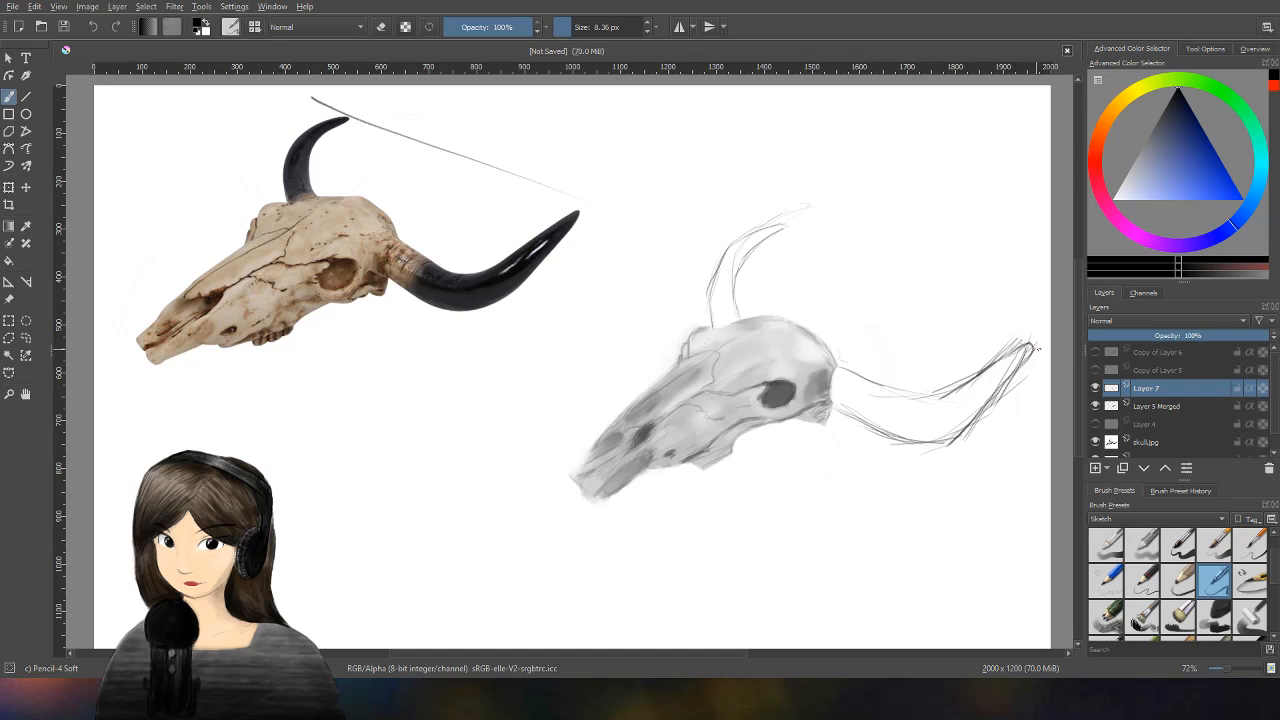
{"action": "left_click_drag", "start_coordinate": [1028, 364], "coordinate": [946, 439]}
{"action": "left_click_drag", "start_coordinate": [950, 391], "coordinate": [872, 392]}
{"action": "left_click_drag", "start_coordinate": [986, 383], "coordinate": [952, 387]}
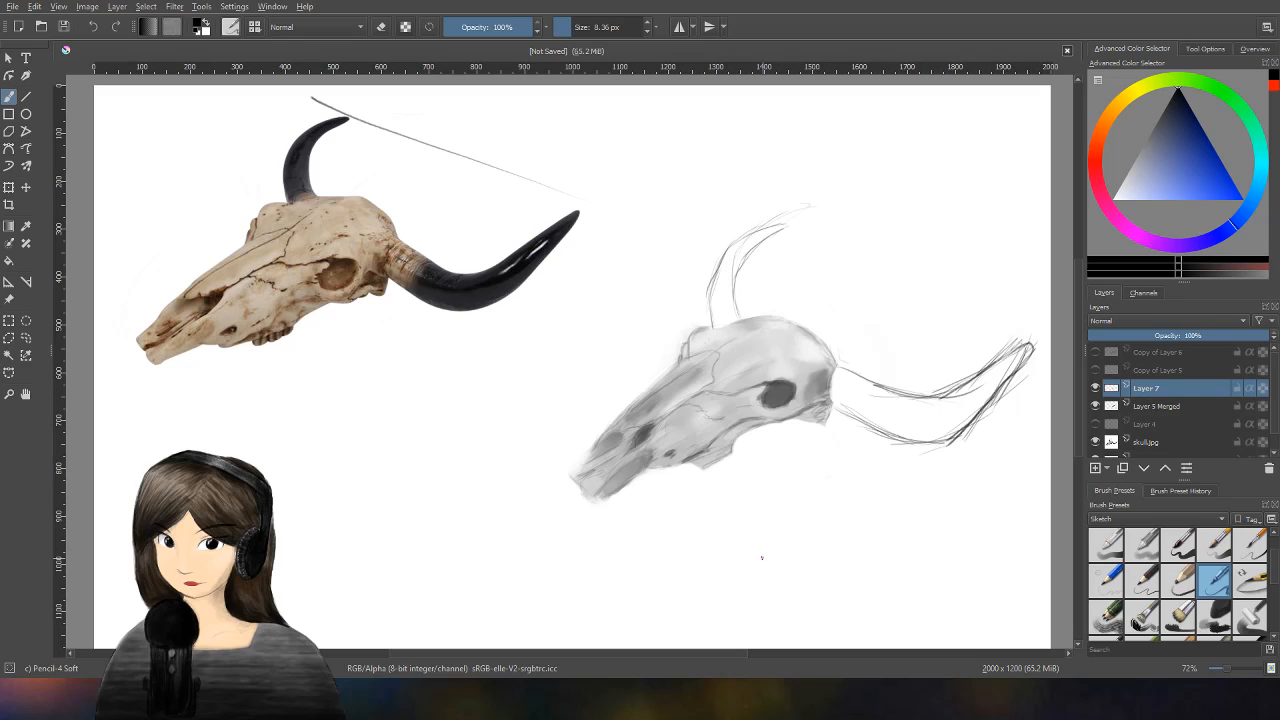
{"action": "mouse_move", "coordinate": [948, 433]}
{"action": "left_mouse_down"}
{"action": "mouse_move", "coordinate": [923, 441]}
{"action": "mouse_move", "coordinate": [935, 445]}
{"action": "left_mouse_up"}
Erase the stray strokes around the near horn's tip and its upper edge with Pencil-4 Soft in eraser mode at 111.42 px
{"action": "key", "text": "e"}
{"action": "left_click", "coordinate": [596, 27]}
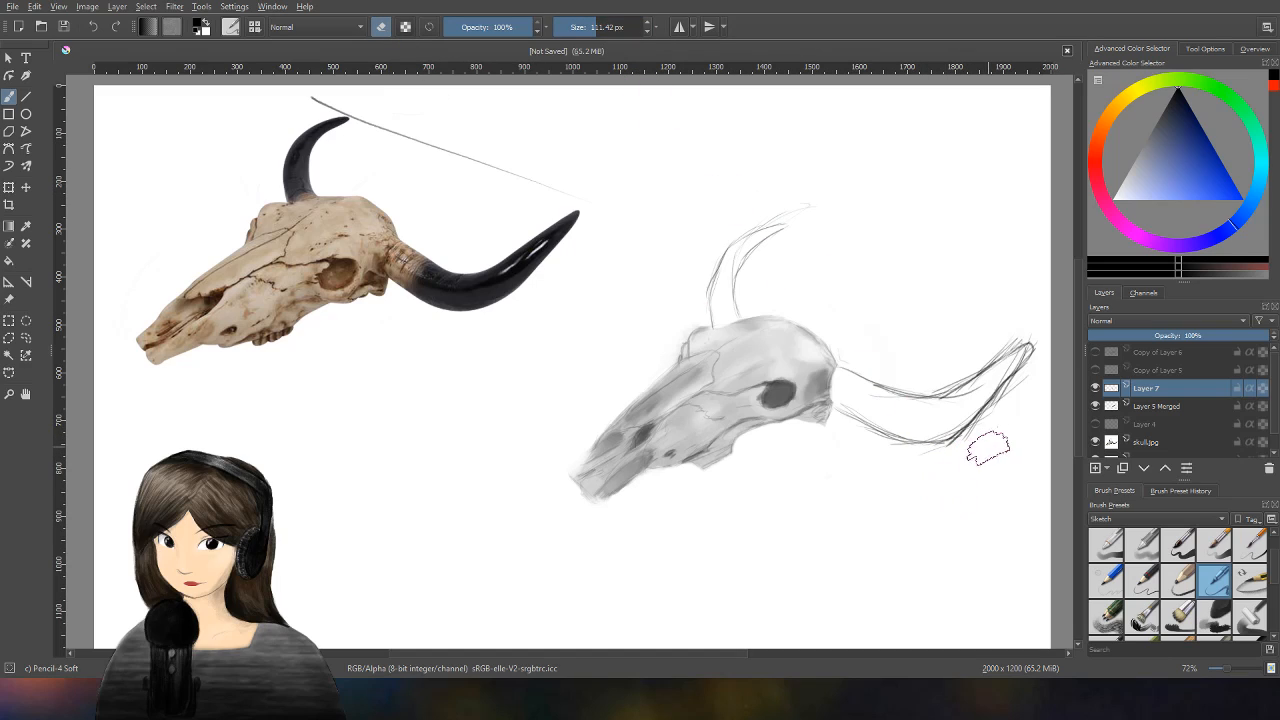
{"action": "mouse_move", "coordinate": [966, 443]}
{"action": "left_mouse_down"}
{"action": "mouse_move", "coordinate": [954, 450]}
{"action": "mouse_move", "coordinate": [980, 434]}
{"action": "mouse_move", "coordinate": [929, 460]}
{"action": "mouse_move", "coordinate": [1036, 367]}
{"action": "mouse_move", "coordinate": [949, 374]}
{"action": "left_mouse_up"}
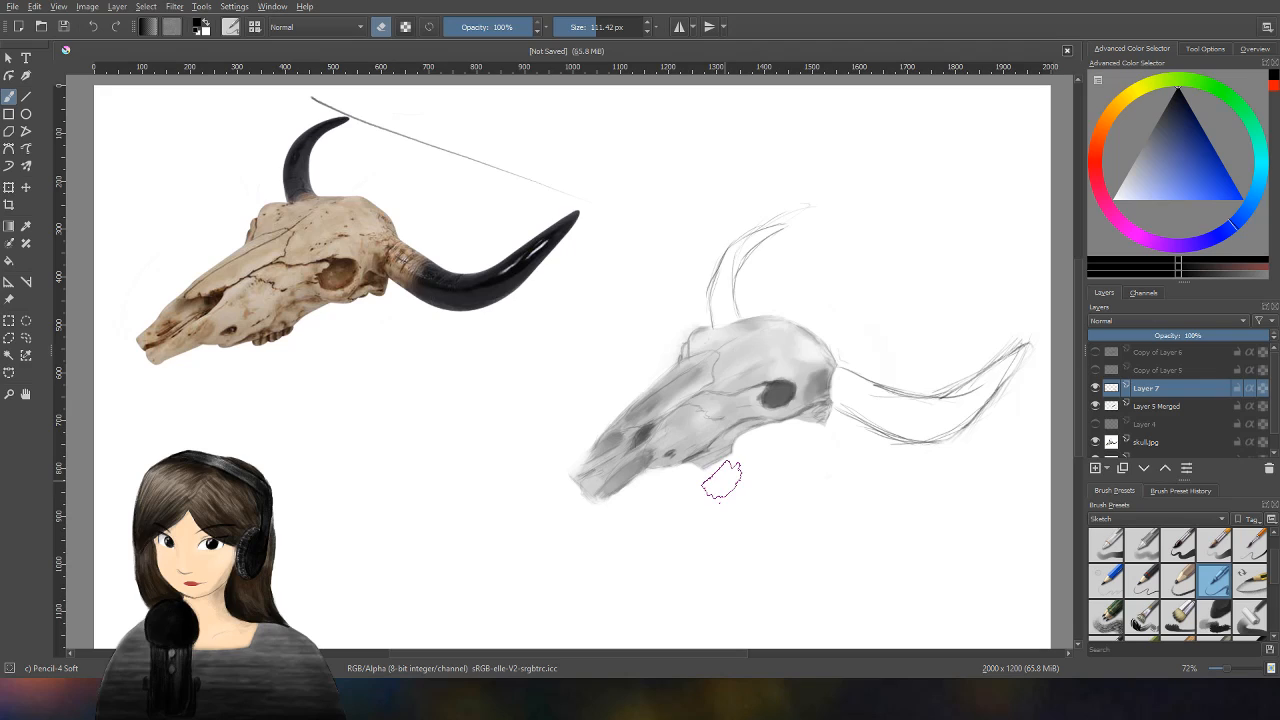
{"action": "mouse_move", "coordinate": [908, 376]}
{"action": "left_mouse_down"}
{"action": "mouse_move", "coordinate": [931, 401]}
{"action": "mouse_move", "coordinate": [943, 383]}
{"action": "mouse_move", "coordinate": [938, 415]}
{"action": "left_mouse_up"}
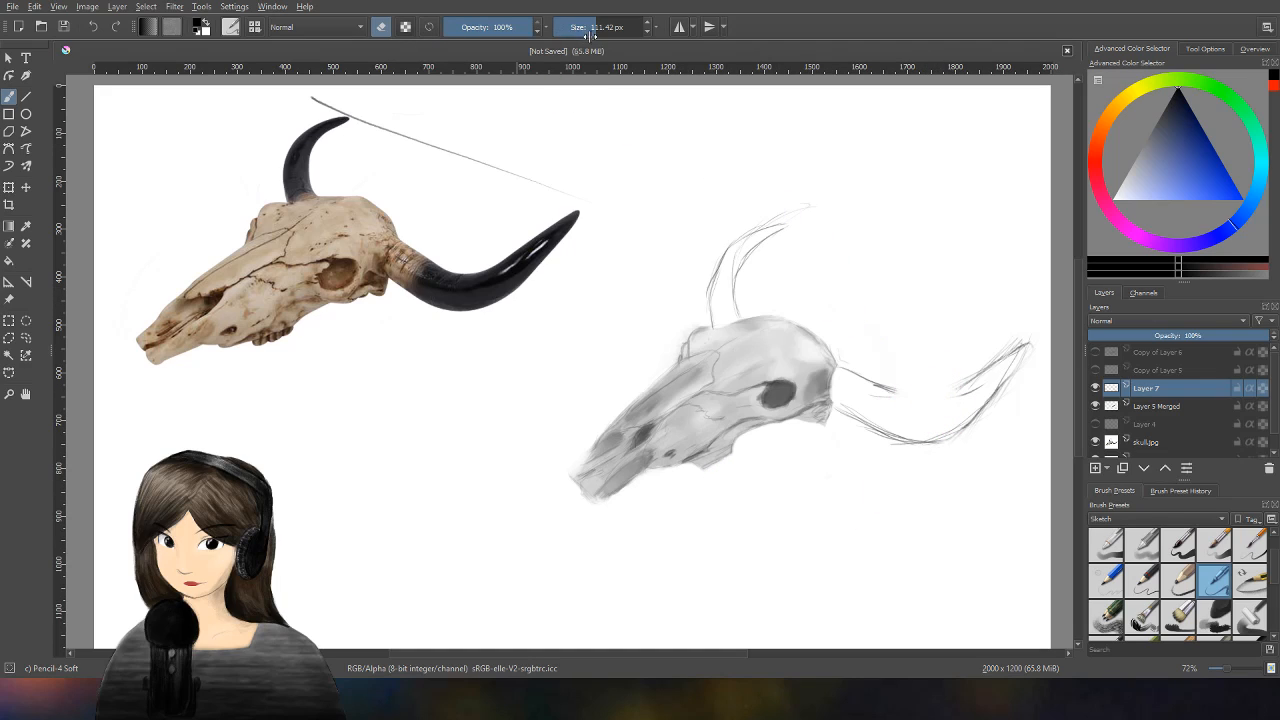
Redraw the near horn's upper and lower edges along the curve with Pencil-4 Soft in paint mode at 15.27 px
{"action": "left_click", "coordinate": [381, 27]}
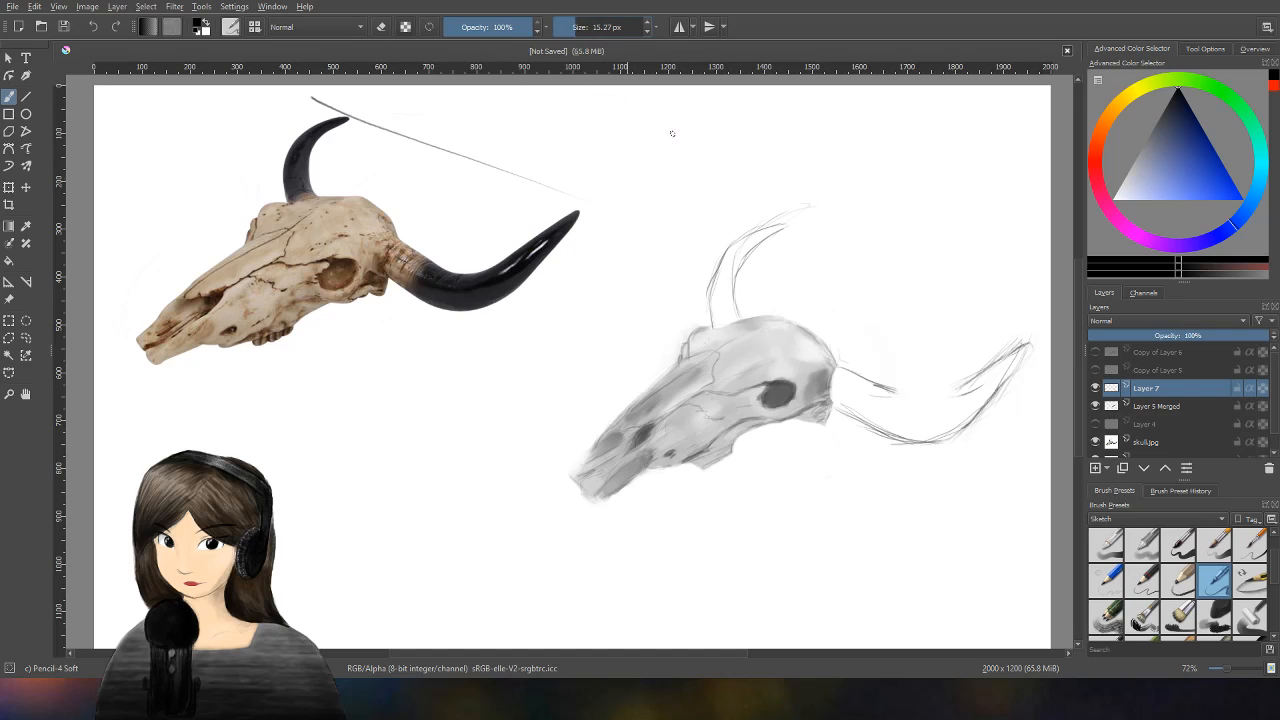
{"action": "mouse_move", "coordinate": [908, 395]}
{"action": "left_mouse_down"}
{"action": "mouse_move", "coordinate": [955, 385]}
{"action": "mouse_move", "coordinate": [914, 405]}
{"action": "left_mouse_up"}
{"action": "left_click_drag", "start_coordinate": [966, 430], "coordinate": [936, 444]}
Rotate the canvas clockwise and darken the far horn's outer edge from base to tip with 15.27 px pencil strokes
{"action": "right_click", "coordinate": [680, 291]}
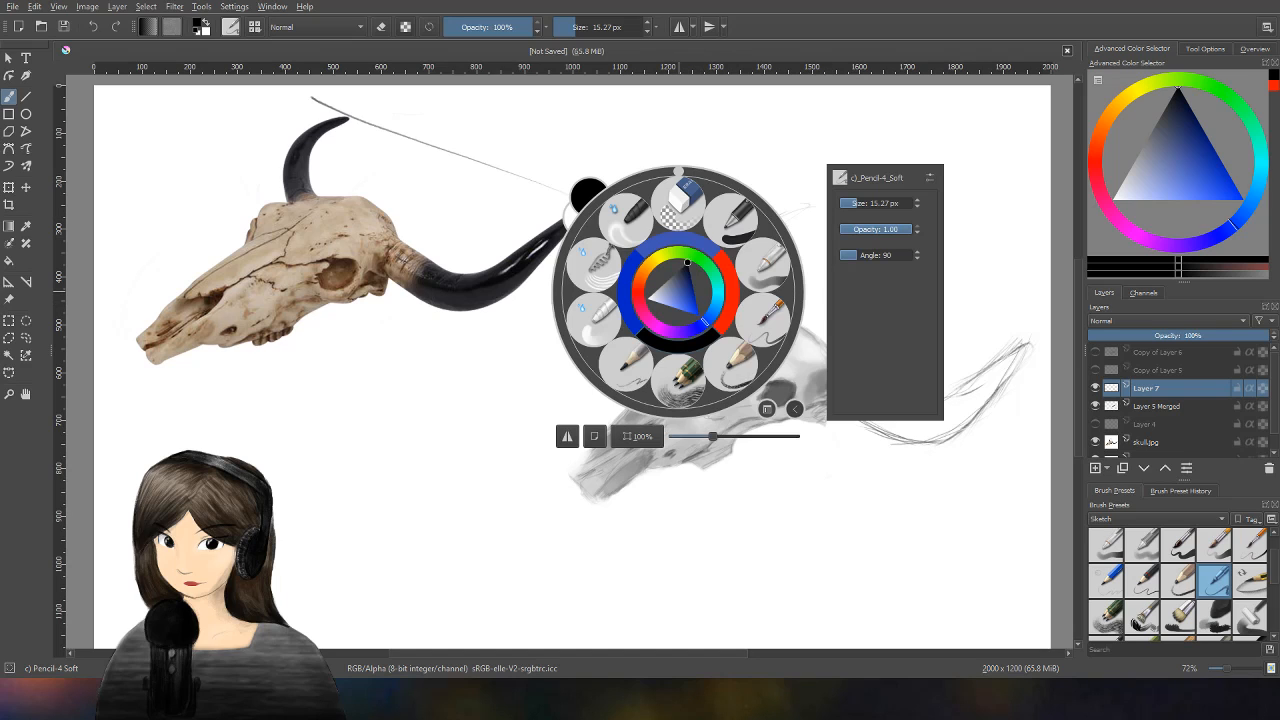
{"action": "left_click", "coordinate": [686, 177]}
{"action": "left_click_drag", "start_coordinate": [686, 177], "coordinate": [726, 197]}
{"action": "left_click", "coordinate": [815, 455]}
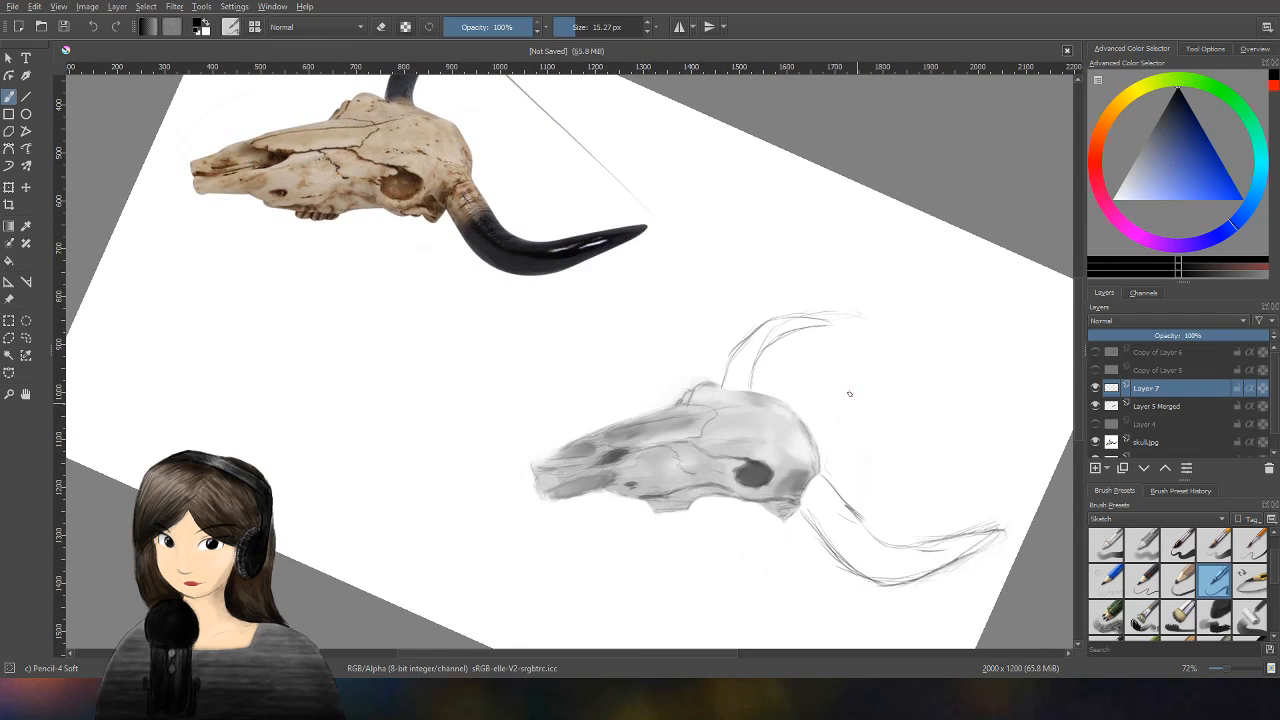
{"action": "left_click_drag", "start_coordinate": [766, 323], "coordinate": [738, 343]}
{"action": "key", "text": "ctrl+z"}
{"action": "left_click_drag", "start_coordinate": [740, 353], "coordinate": [765, 323]}
{"action": "left_click_drag", "start_coordinate": [768, 324], "coordinate": [830, 318]}
{"action": "mouse_move", "coordinate": [744, 344]}
{"action": "left_mouse_down"}
{"action": "mouse_move", "coordinate": [780, 320]}
{"action": "mouse_move", "coordinate": [729, 362]}
{"action": "left_mouse_up"}
Return the canvas to its upright rotation and shade the far horn black from tip to base with pencil strokes
{"action": "right_click", "coordinate": [701, 320]}
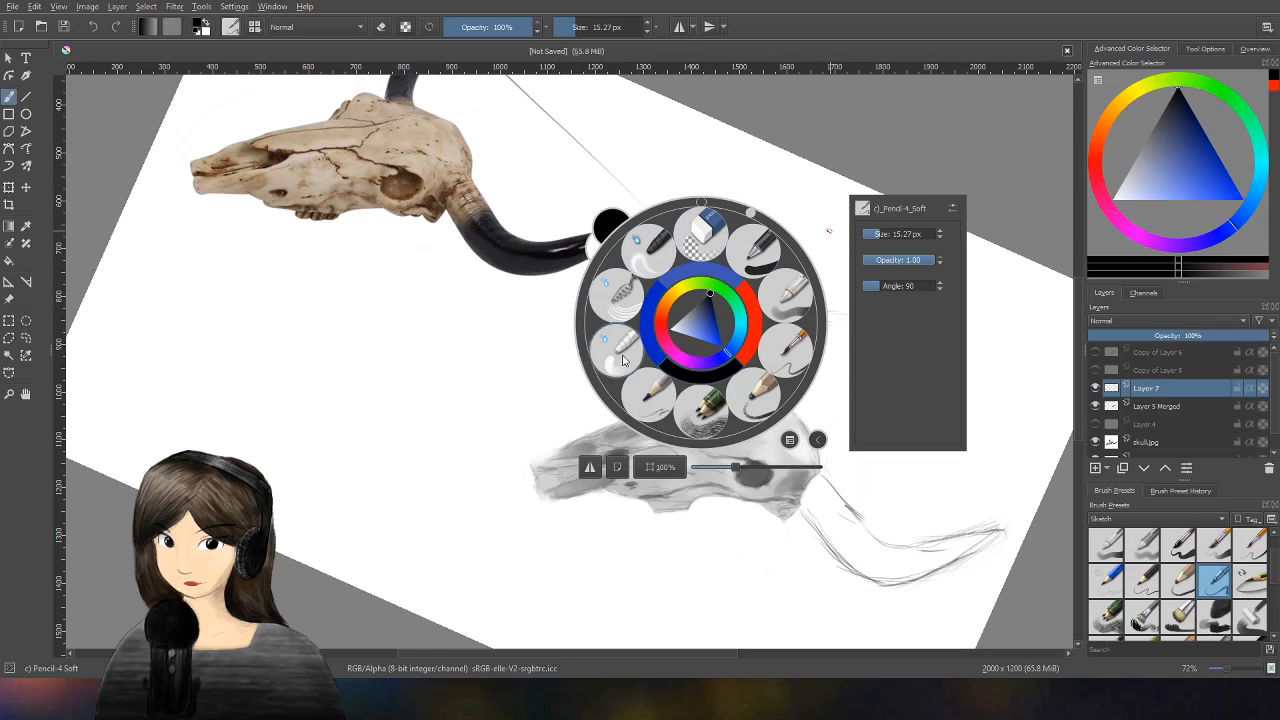
{"action": "left_click_drag", "start_coordinate": [752, 216], "coordinate": [700, 202]}
{"action": "mouse_move", "coordinate": [701, 203]}
{"action": "left_mouse_down"}
{"action": "mouse_move", "coordinate": [717, 208]}
{"action": "mouse_move", "coordinate": [703, 212]}
{"action": "left_mouse_up"}
{"action": "right_click", "coordinate": [775, 261]}
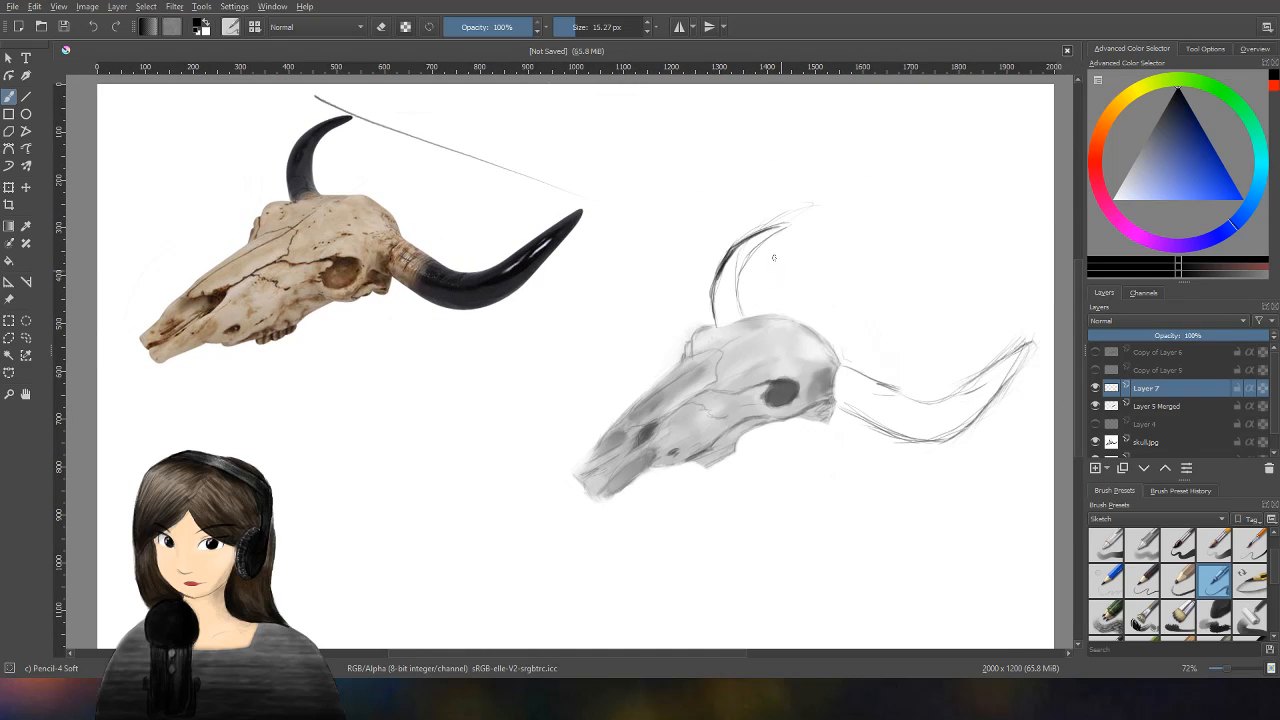
{"action": "left_click_drag", "start_coordinate": [744, 247], "coordinate": [721, 291]}
{"action": "mouse_move", "coordinate": [729, 276]}
{"action": "left_mouse_down"}
{"action": "mouse_move", "coordinate": [716, 316]}
{"action": "mouse_move", "coordinate": [719, 296]}
{"action": "mouse_move", "coordinate": [740, 312]}
{"action": "mouse_move", "coordinate": [722, 300]}
{"action": "mouse_move", "coordinate": [745, 258]}
{"action": "mouse_move", "coordinate": [726, 282]}
{"action": "mouse_move", "coordinate": [784, 222]}
{"action": "mouse_move", "coordinate": [734, 258]}
{"action": "mouse_move", "coordinate": [733, 310]}
{"action": "left_mouse_up"}
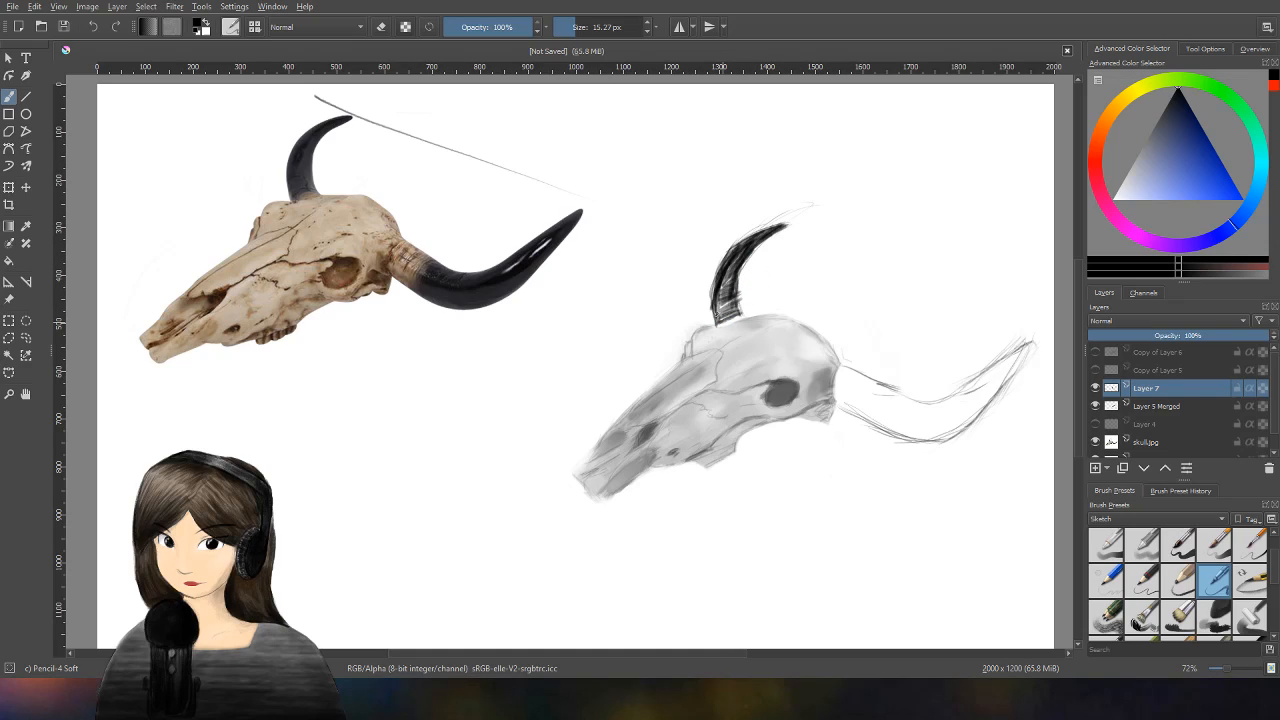
{"action": "mouse_move", "coordinate": [735, 278]}
{"action": "left_mouse_down"}
{"action": "mouse_move", "coordinate": [718, 320]}
{"action": "mouse_move", "coordinate": [724, 283]}
{"action": "left_mouse_up"}
{"action": "left_click_drag", "start_coordinate": [748, 238], "coordinate": [712, 296]}
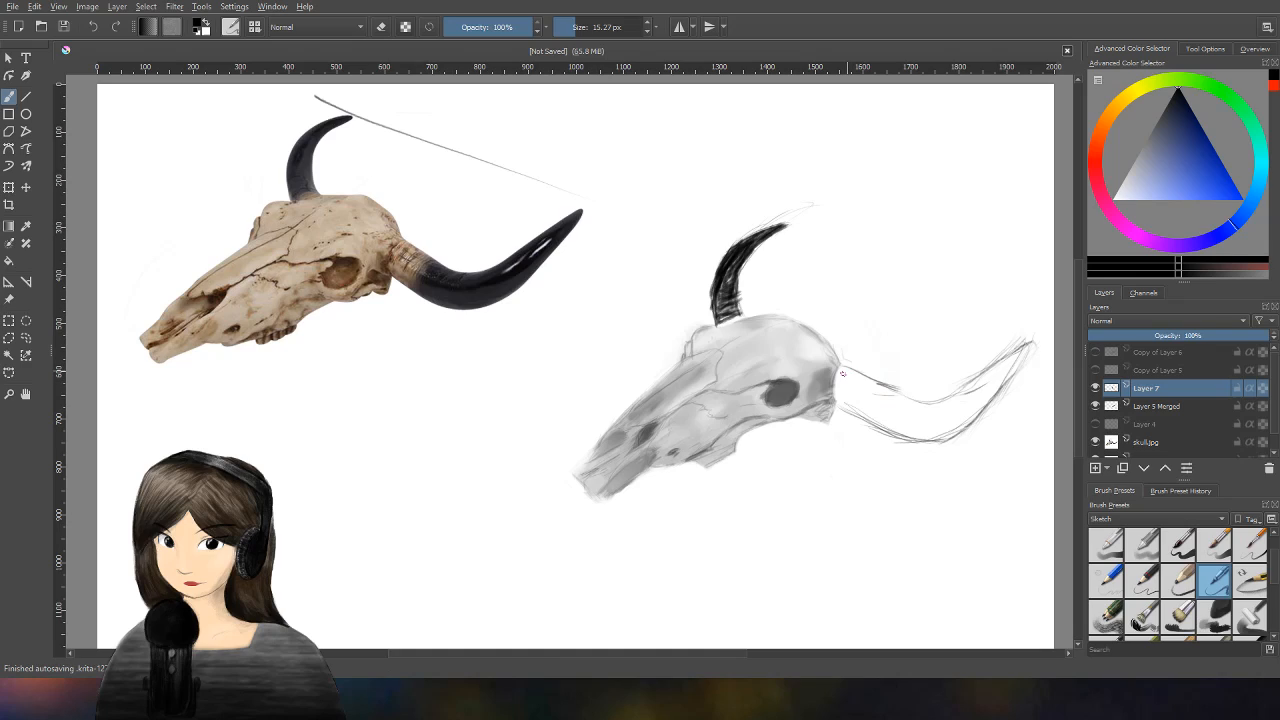
Hatch curved cross lines over the near horn's base, making them denser away from the skull
{"action": "left_click_drag", "start_coordinate": [842, 373], "coordinate": [838, 398]}
{"action": "left_click_drag", "start_coordinate": [860, 377], "coordinate": [851, 407]}
{"action": "mouse_move", "coordinate": [867, 386]}
{"action": "left_mouse_down"}
{"action": "mouse_move", "coordinate": [853, 410]}
{"action": "mouse_move", "coordinate": [871, 406]}
{"action": "mouse_move", "coordinate": [860, 410]}
{"action": "mouse_move", "coordinate": [872, 390]}
{"action": "mouse_move", "coordinate": [870, 426]}
{"action": "mouse_move", "coordinate": [882, 428]}
{"action": "left_mouse_up"}
{"action": "left_click_drag", "start_coordinate": [892, 400], "coordinate": [886, 430]}
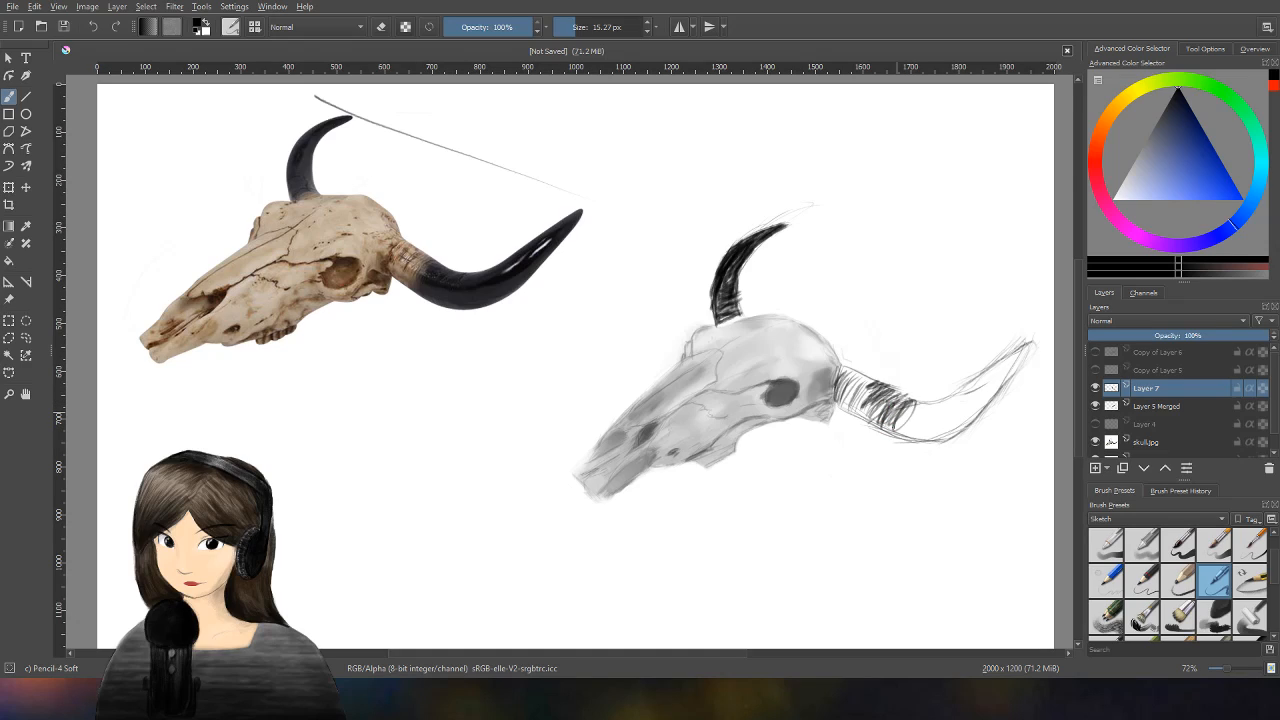
Fill the near horn solid black from the hatched base through the curve to the pointed tip
{"action": "mouse_move", "coordinate": [944, 400]}
{"action": "left_mouse_down"}
{"action": "mouse_move", "coordinate": [900, 436]}
{"action": "mouse_move", "coordinate": [926, 438]}
{"action": "mouse_move", "coordinate": [882, 428]}
{"action": "mouse_move", "coordinate": [922, 436]}
{"action": "mouse_move", "coordinate": [906, 441]}
{"action": "left_mouse_up"}
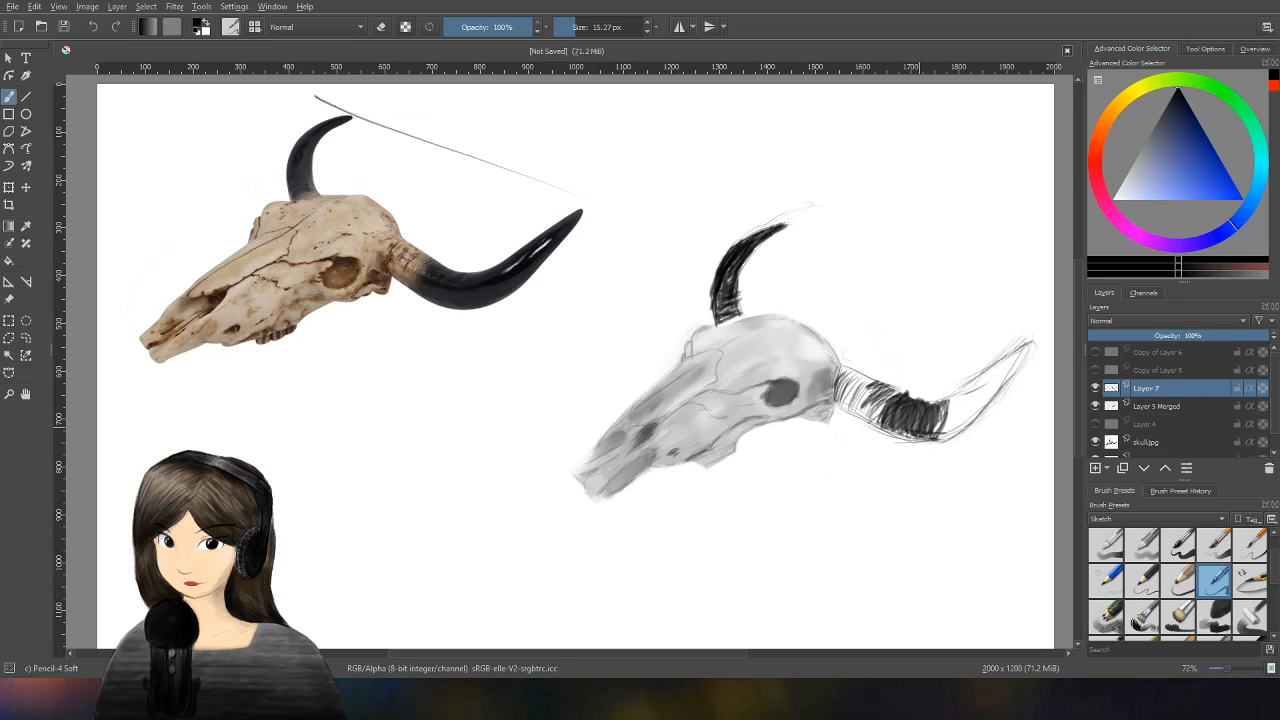
{"action": "mouse_move", "coordinate": [1002, 366]}
{"action": "left_mouse_down"}
{"action": "mouse_move", "coordinate": [900, 438]}
{"action": "mouse_move", "coordinate": [946, 406]}
{"action": "left_mouse_up"}
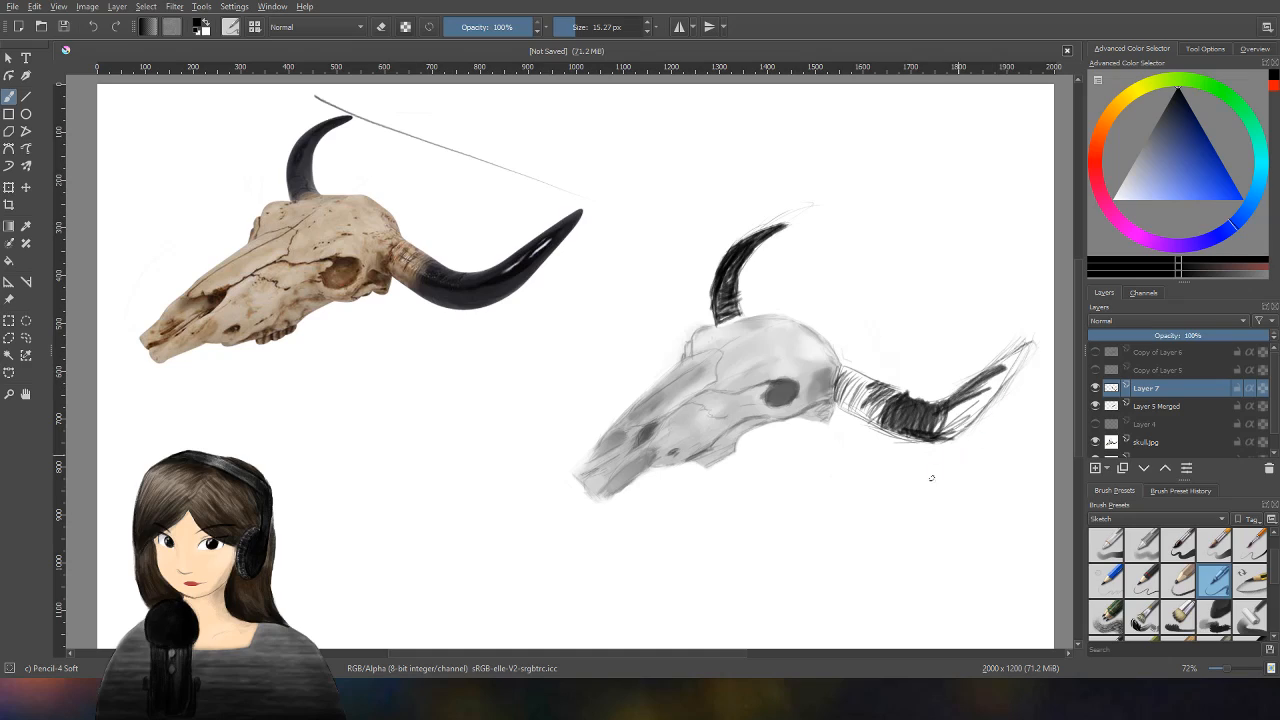
{"action": "key", "text": "ctrl+z"}
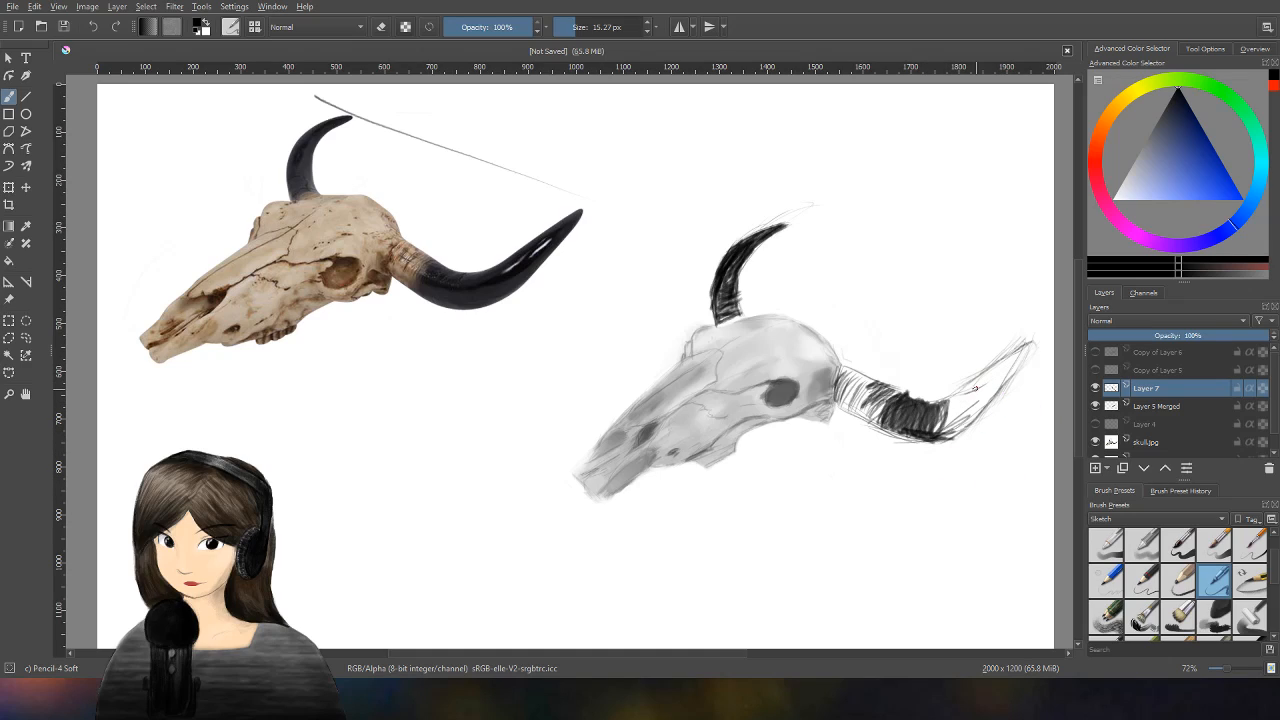
{"action": "left_click_drag", "start_coordinate": [994, 368], "coordinate": [948, 406]}
{"action": "mouse_move", "coordinate": [1020, 350]}
{"action": "left_mouse_down"}
{"action": "mouse_move", "coordinate": [940, 404]}
{"action": "mouse_move", "coordinate": [1020, 356]}
{"action": "mouse_move", "coordinate": [1016, 378]}
{"action": "mouse_move", "coordinate": [956, 432]}
{"action": "left_mouse_up"}
{"action": "left_click_drag", "start_coordinate": [1004, 382], "coordinate": [964, 424]}
{"action": "mouse_move", "coordinate": [1026, 354]}
{"action": "left_mouse_down"}
{"action": "mouse_move", "coordinate": [964, 422]}
{"action": "mouse_move", "coordinate": [982, 389]}
{"action": "mouse_move", "coordinate": [926, 439]}
{"action": "mouse_move", "coordinate": [992, 380]}
{"action": "left_mouse_up"}
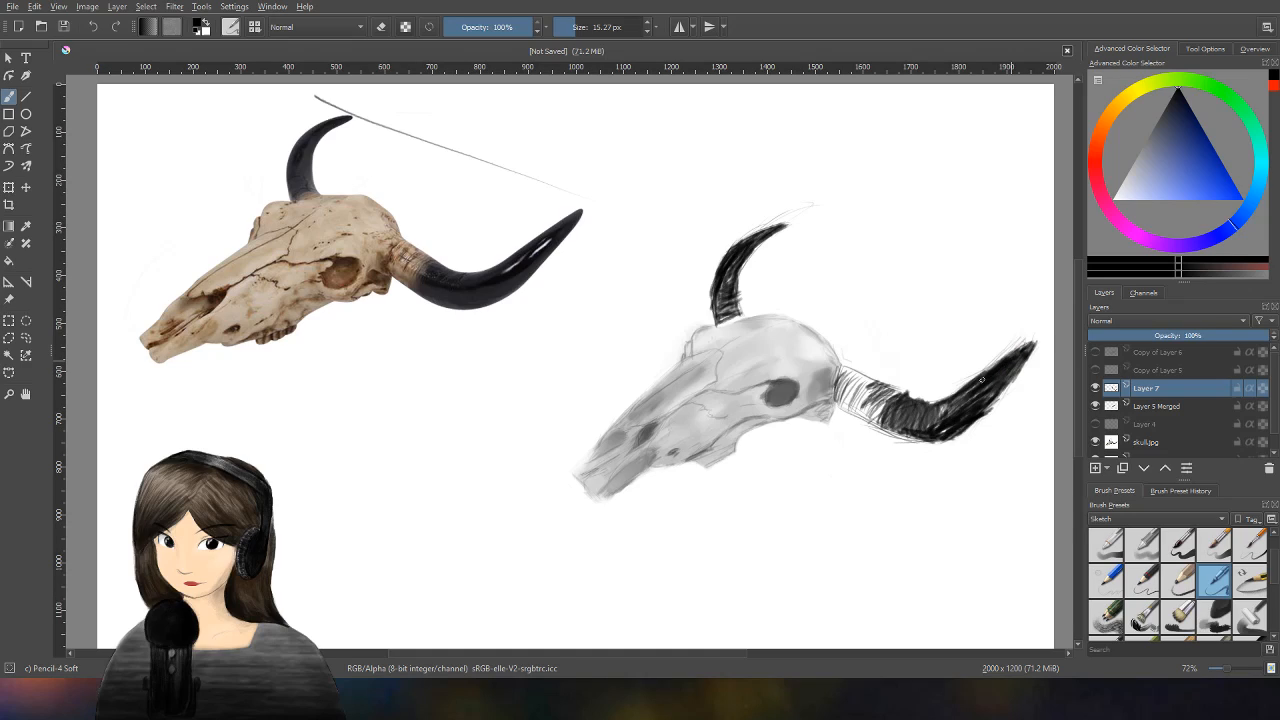
{"action": "mouse_move", "coordinate": [982, 379]}
{"action": "left_mouse_down"}
{"action": "mouse_move", "coordinate": [914, 420]}
{"action": "mouse_move", "coordinate": [896, 421]}
{"action": "mouse_move", "coordinate": [916, 406]}
{"action": "mouse_move", "coordinate": [902, 404]}
{"action": "mouse_move", "coordinate": [926, 424]}
{"action": "mouse_move", "coordinate": [864, 414]}
{"action": "left_mouse_up"}
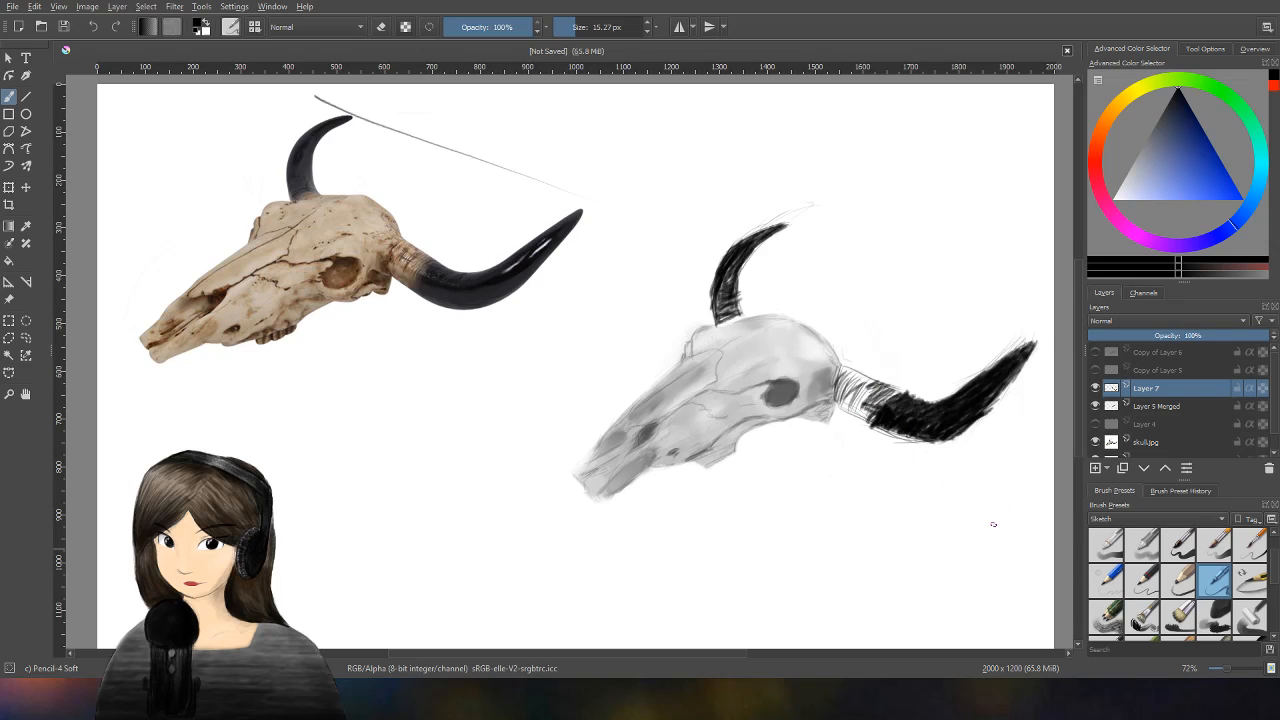
Blend the near horn's base hatching with Blender Smear and its dark curve with Blender Basic at 50 px
{"action": "right_click", "coordinate": [777, 449]}
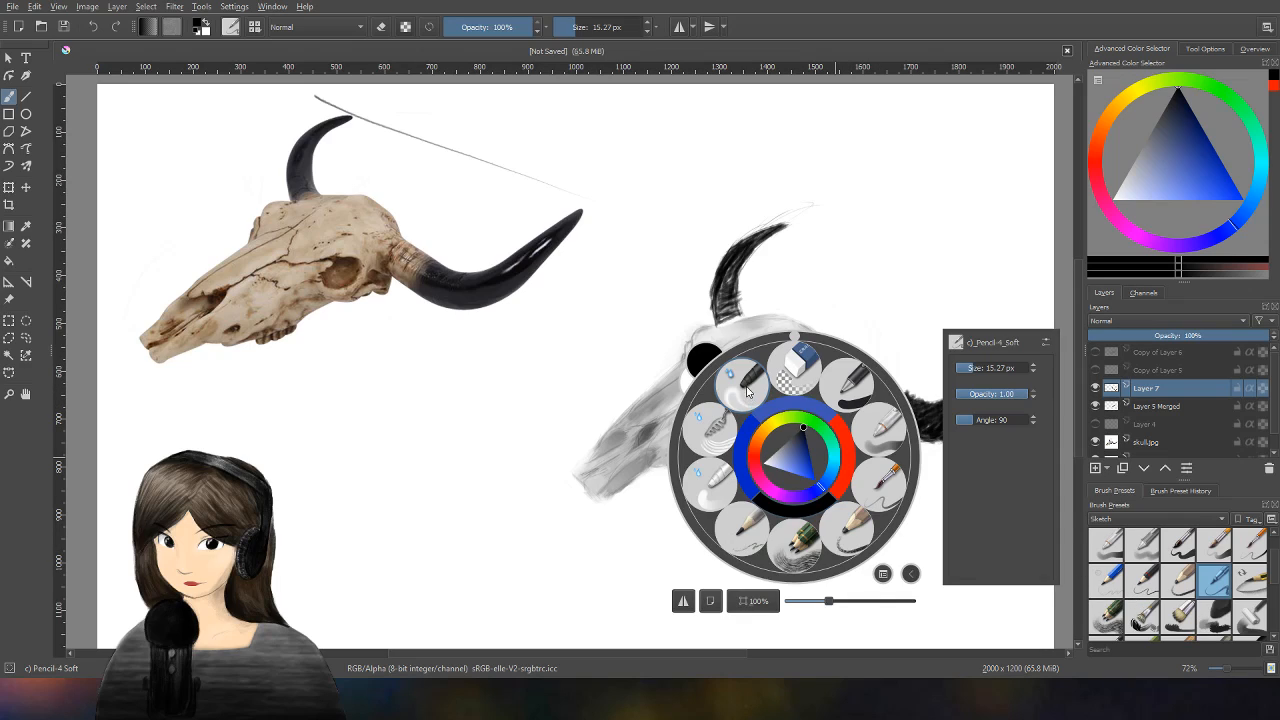
{"action": "left_click", "coordinate": [768, 368]}
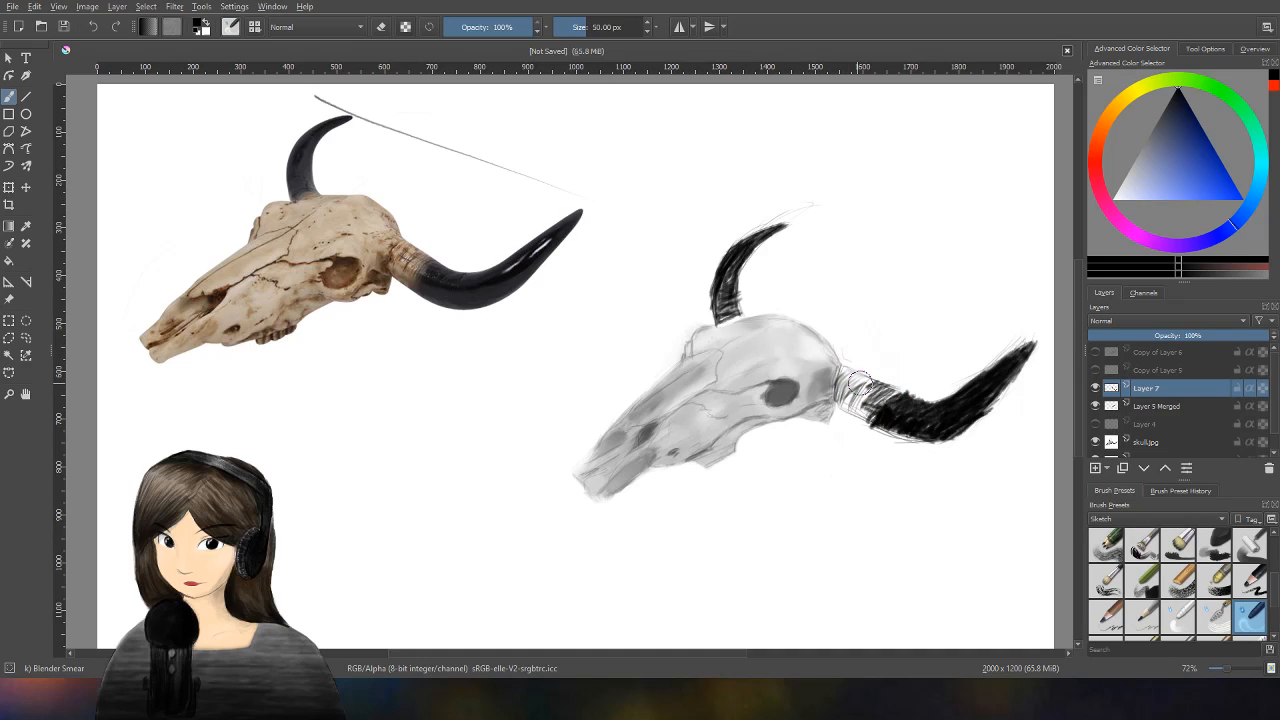
{"action": "mouse_move", "coordinate": [860, 382]}
{"action": "left_mouse_down"}
{"action": "mouse_move", "coordinate": [900, 407]}
{"action": "mouse_move", "coordinate": [852, 398]}
{"action": "mouse_move", "coordinate": [855, 410]}
{"action": "mouse_move", "coordinate": [920, 412]}
{"action": "mouse_move", "coordinate": [911, 432]}
{"action": "left_mouse_up"}
{"action": "right_click", "coordinate": [797, 423]}
{"action": "left_click", "coordinate": [720, 435]}
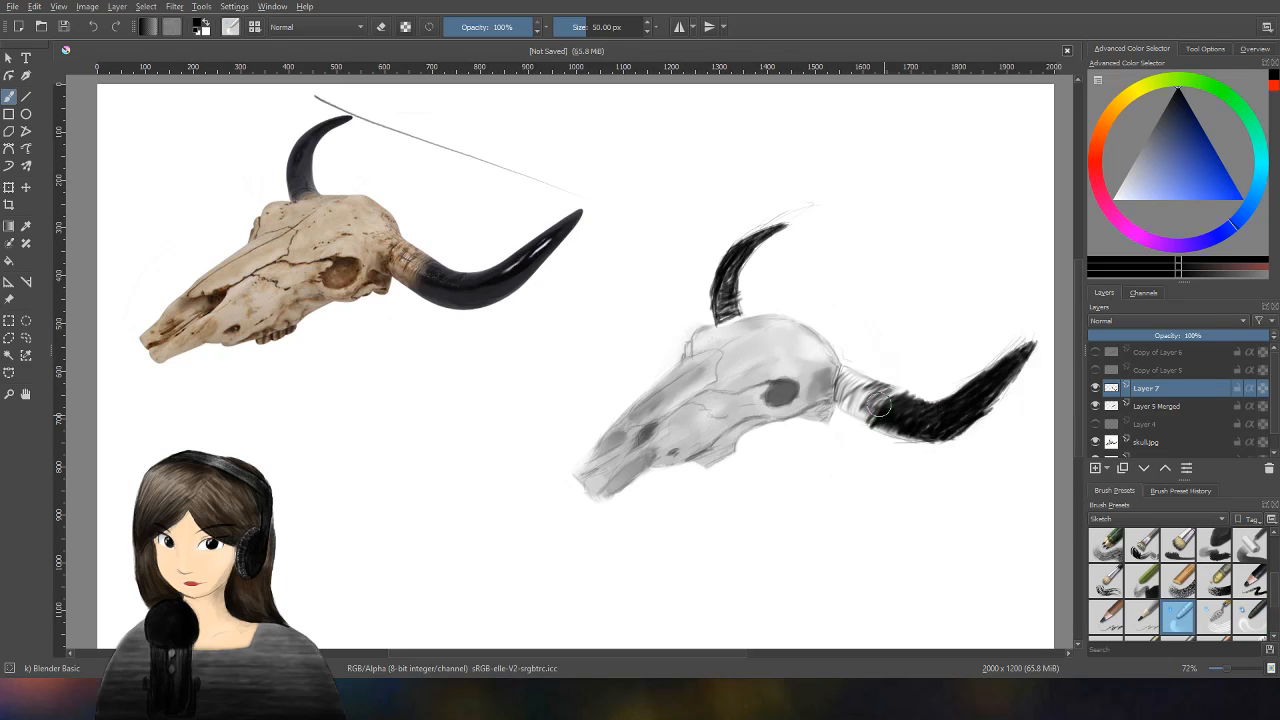
{"action": "mouse_move", "coordinate": [901, 402]}
{"action": "left_mouse_down"}
{"action": "mouse_move", "coordinate": [940, 429]}
{"action": "mouse_move", "coordinate": [900, 428]}
{"action": "mouse_move", "coordinate": [930, 434]}
{"action": "mouse_move", "coordinate": [898, 430]}
{"action": "mouse_move", "coordinate": [957, 421]}
{"action": "mouse_move", "coordinate": [1012, 378]}
{"action": "mouse_move", "coordinate": [980, 407]}
{"action": "mouse_move", "coordinate": [1007, 368]}
{"action": "mouse_move", "coordinate": [957, 426]}
{"action": "mouse_move", "coordinate": [1012, 365]}
{"action": "mouse_move", "coordinate": [942, 425]}
{"action": "mouse_move", "coordinate": [914, 429]}
{"action": "mouse_move", "coordinate": [958, 409]}
{"action": "mouse_move", "coordinate": [920, 411]}
{"action": "mouse_move", "coordinate": [978, 382]}
{"action": "mouse_move", "coordinate": [934, 431]}
{"action": "left_mouse_up"}
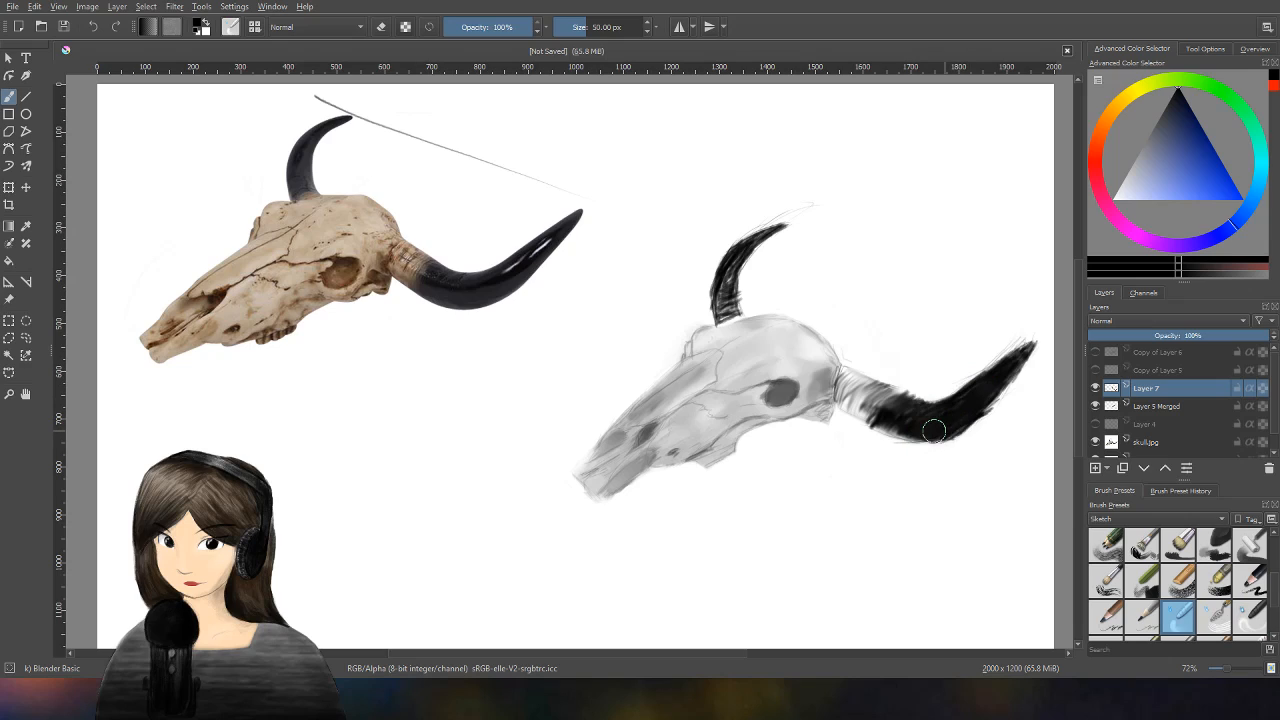
Smooth the near horn's base and its transition into black with the Blender Smear brush at 50 px
{"action": "right_click", "coordinate": [797, 457]}
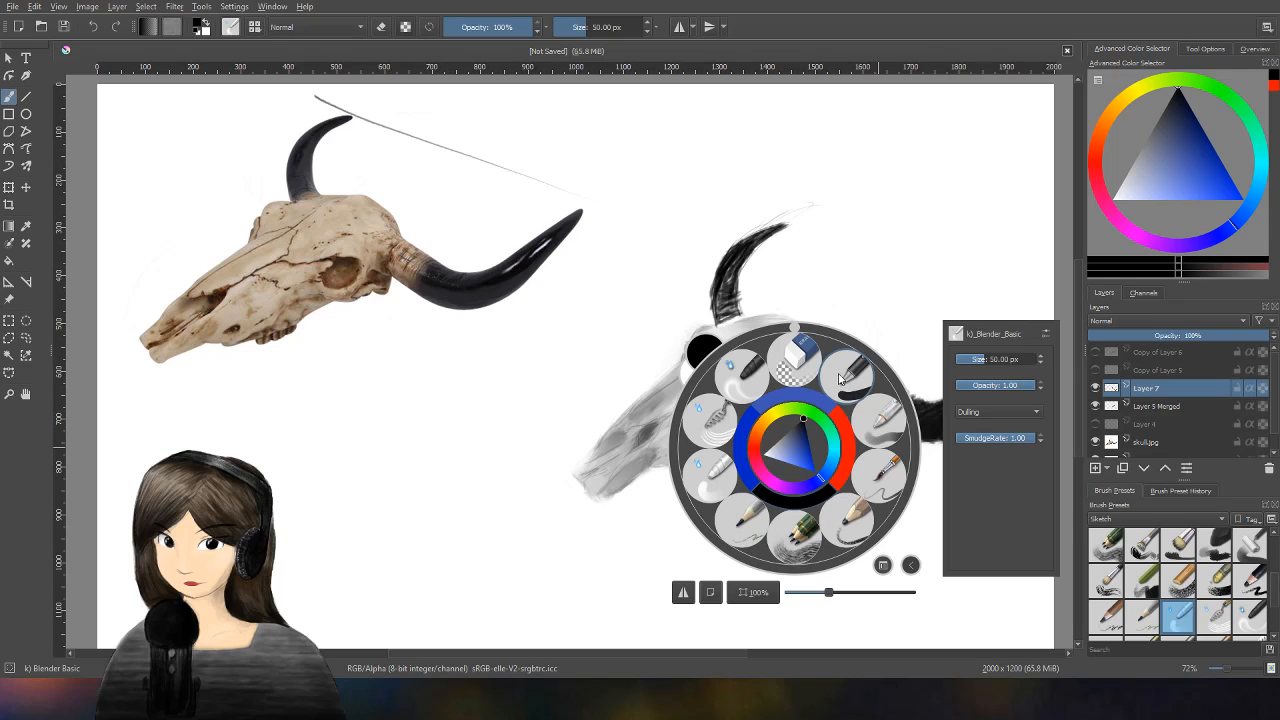
{"action": "left_click", "coordinate": [743, 377]}
{"action": "mouse_move", "coordinate": [843, 374]}
{"action": "left_mouse_down"}
{"action": "mouse_move", "coordinate": [844, 414]}
{"action": "mouse_move", "coordinate": [873, 397]}
{"action": "mouse_move", "coordinate": [874, 417]}
{"action": "mouse_move", "coordinate": [926, 404]}
{"action": "mouse_move", "coordinate": [924, 432]}
{"action": "mouse_move", "coordinate": [1027, 362]}
{"action": "mouse_move", "coordinate": [988, 397]}
{"action": "mouse_move", "coordinate": [1026, 346]}
{"action": "mouse_move", "coordinate": [943, 436]}
{"action": "mouse_move", "coordinate": [891, 431]}
{"action": "left_mouse_up"}
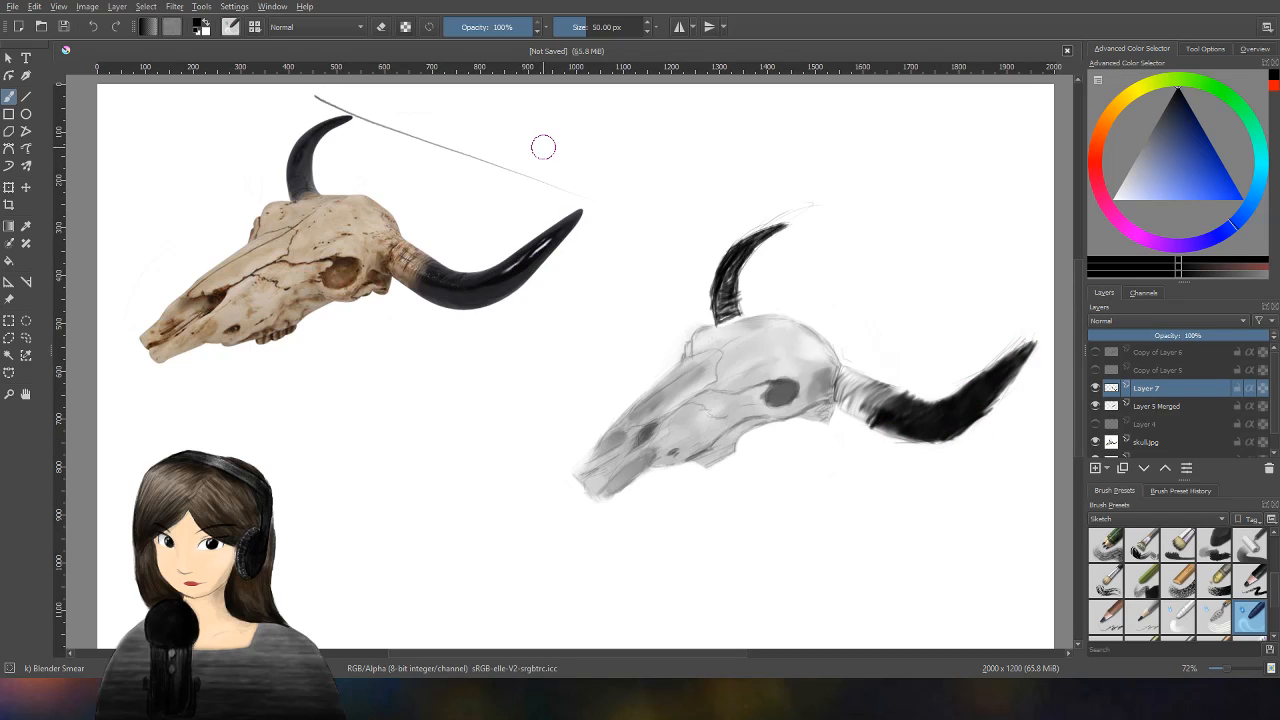
Erase a thin highlight streak along the near horn's upper part with Pencil-4 Soft in eraser mode at 16 px
{"action": "left_click", "coordinate": [381, 27]}
{"action": "right_click", "coordinate": [795, 467]}
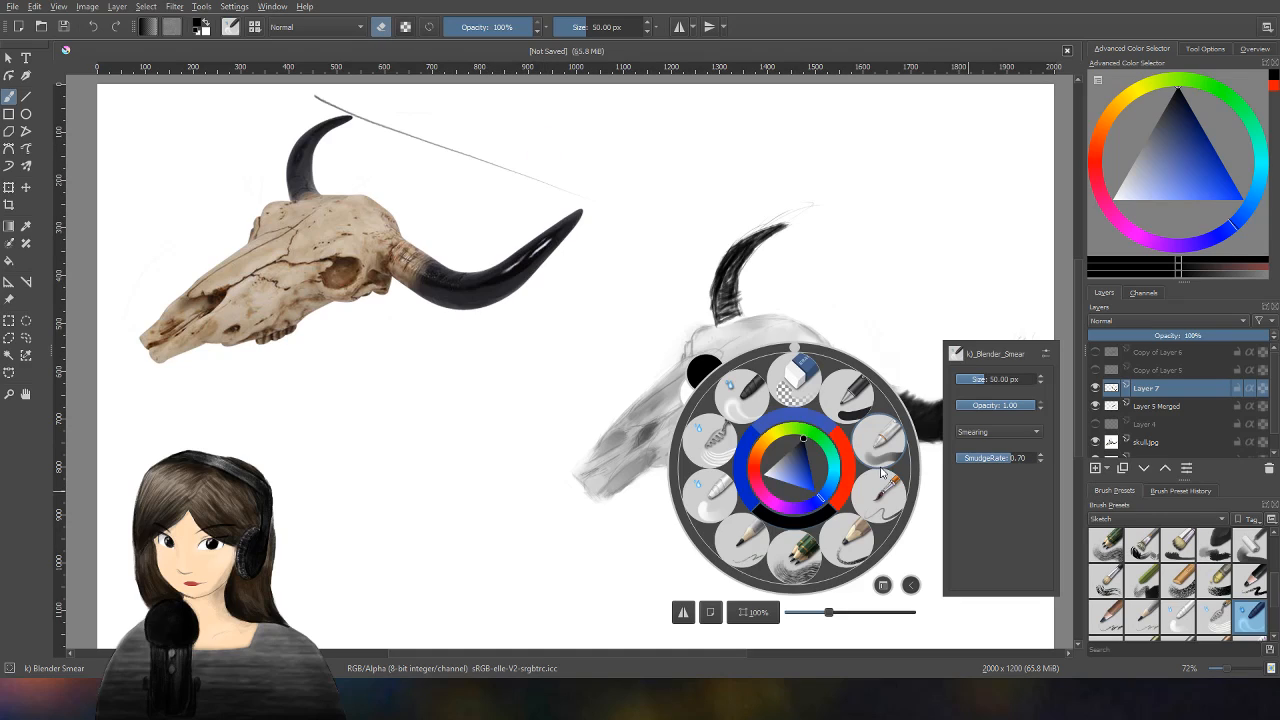
{"action": "left_click", "coordinate": [901, 551]}
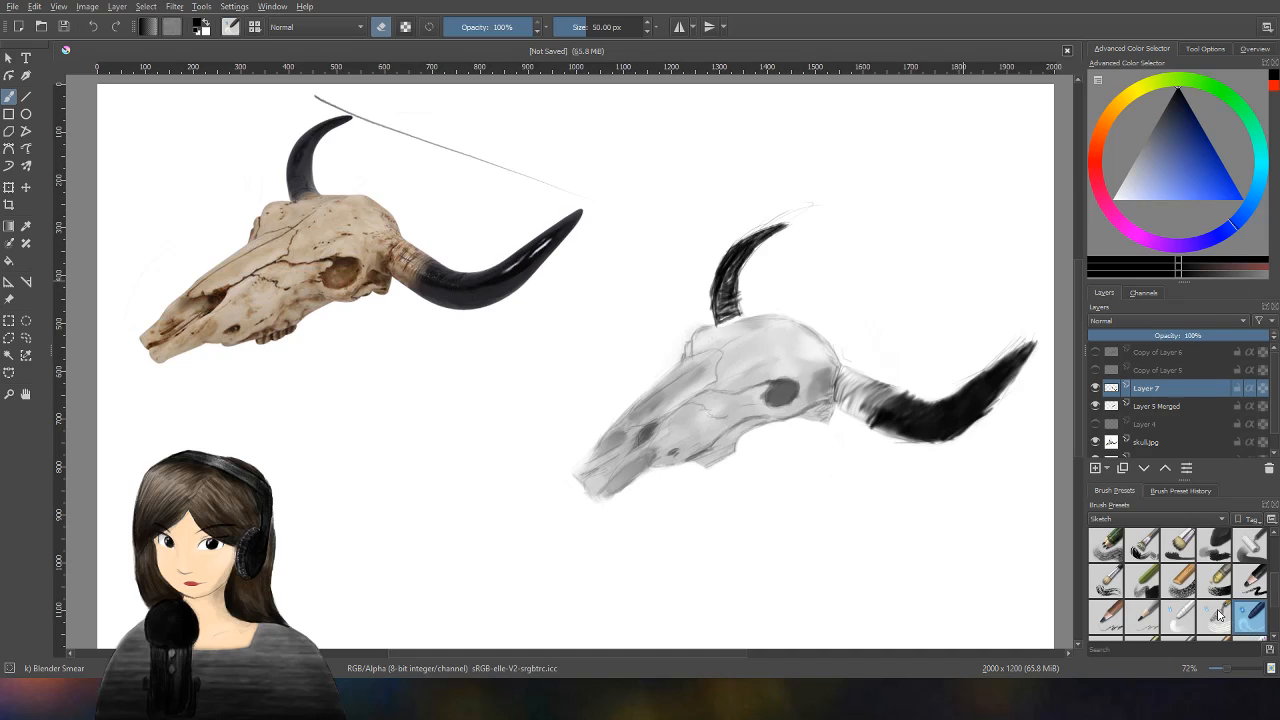
{"action": "scroll", "coordinate": [1271, 590], "scroll_direction": "up", "scroll_amount": 2}
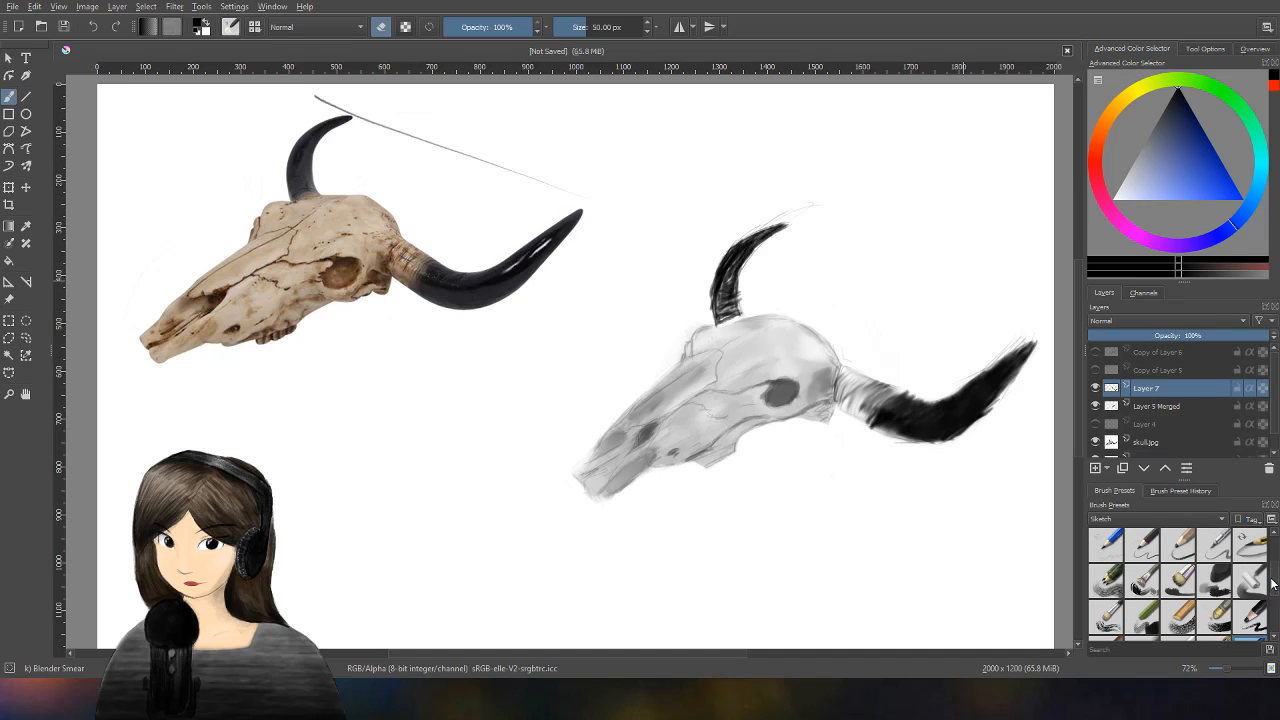
{"action": "left_click", "coordinate": [1214, 578]}
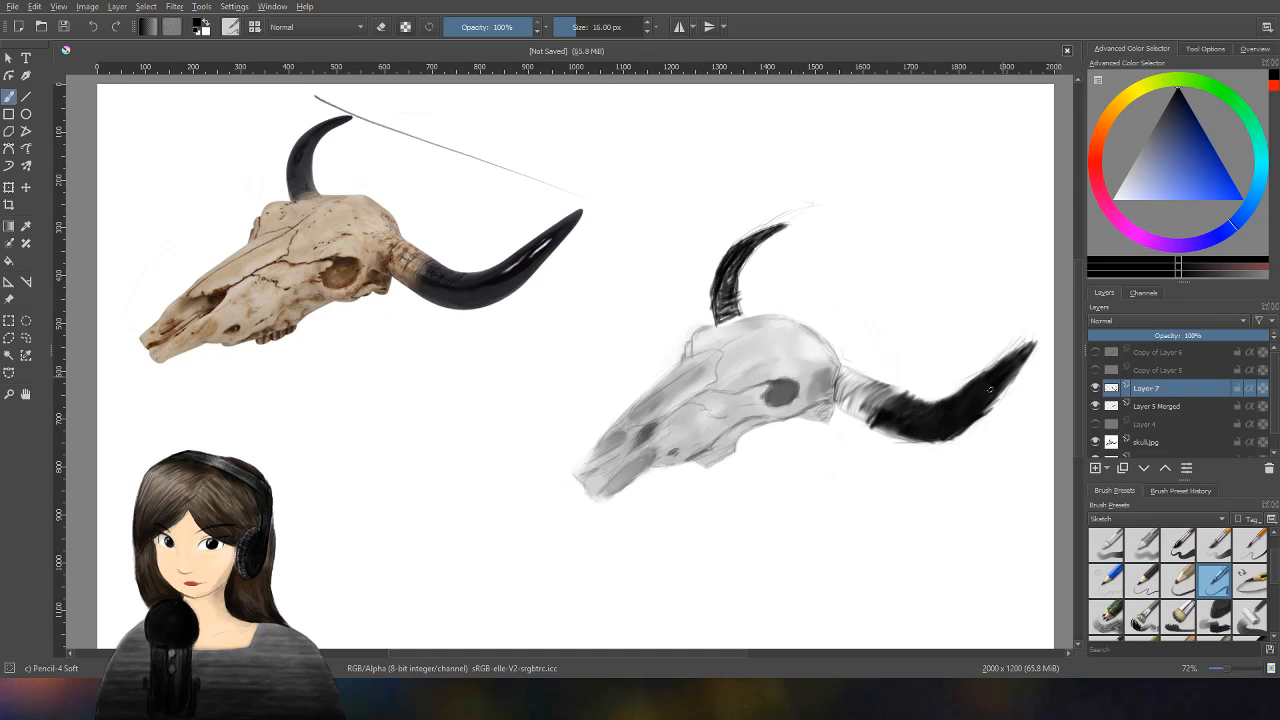
{"action": "left_click", "coordinate": [381, 29]}
{"action": "left_click_drag", "start_coordinate": [976, 393], "coordinate": [955, 412]}
{"action": "key", "text": "ctrl+z"}
{"action": "left_click_drag", "start_coordinate": [987, 391], "coordinate": [995, 381]}
{"action": "left_click_drag", "start_coordinate": [998, 374], "coordinate": [970, 400]}
Smear the shading of the far horn and the near horn's curve with Blender Smear at 50 px
{"action": "key", "text": "slash"}
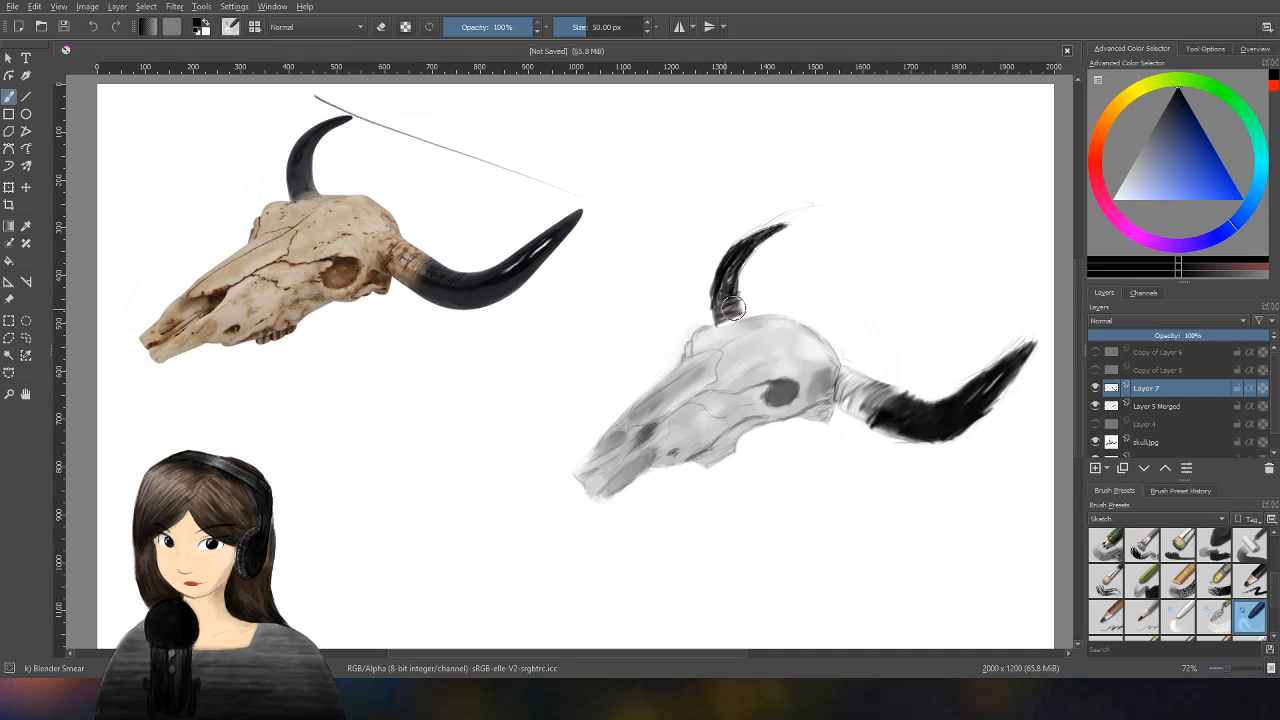
{"action": "mouse_move", "coordinate": [723, 300]}
{"action": "left_mouse_down"}
{"action": "mouse_move", "coordinate": [748, 241]}
{"action": "mouse_move", "coordinate": [736, 251]}
{"action": "mouse_move", "coordinate": [722, 279]}
{"action": "mouse_move", "coordinate": [780, 223]}
{"action": "mouse_move", "coordinate": [717, 297]}
{"action": "mouse_move", "coordinate": [739, 261]}
{"action": "mouse_move", "coordinate": [723, 309]}
{"action": "mouse_move", "coordinate": [728, 264]}
{"action": "mouse_move", "coordinate": [725, 294]}
{"action": "mouse_move", "coordinate": [742, 255]}
{"action": "mouse_move", "coordinate": [804, 220]}
{"action": "left_mouse_up"}
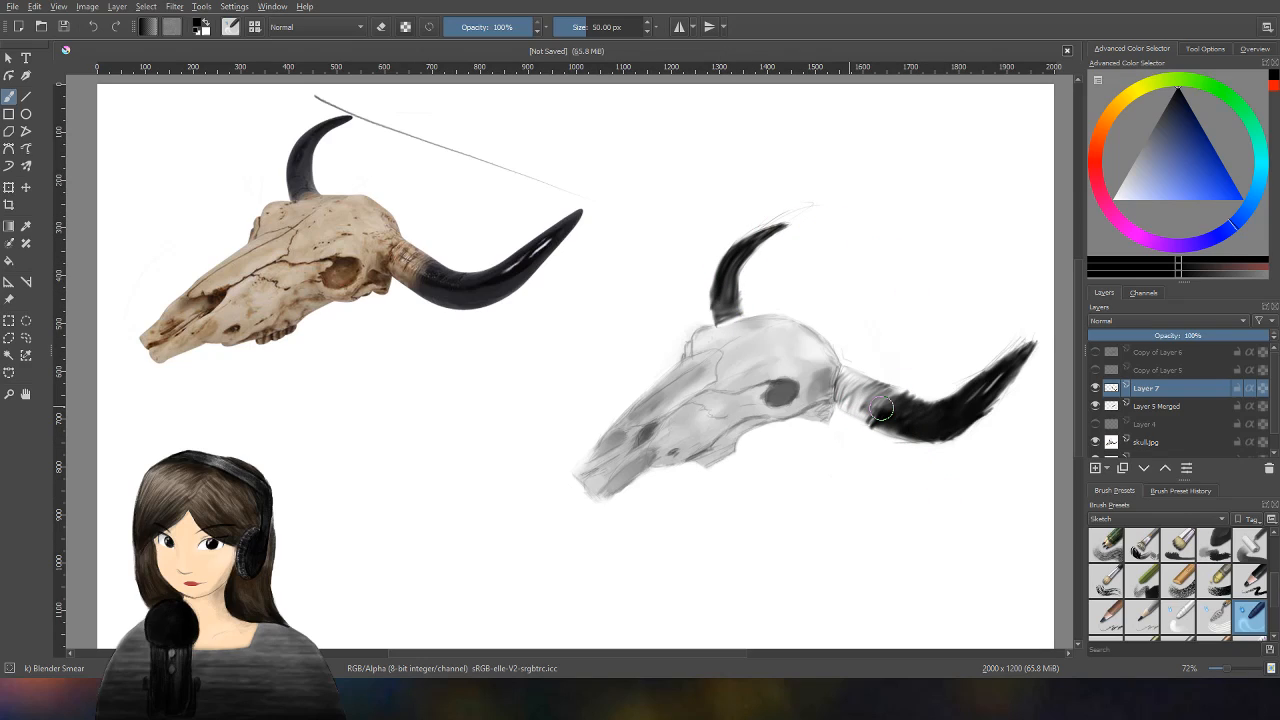
{"action": "mouse_move", "coordinate": [880, 405]}
{"action": "left_mouse_down"}
{"action": "mouse_move", "coordinate": [955, 419]}
{"action": "mouse_move", "coordinate": [968, 391]}
{"action": "mouse_move", "coordinate": [965, 430]}
{"action": "left_mouse_up"}
Clean up the stray lines around both horns' outlines with the Eraser Circle brush at 50 px
{"action": "right_click", "coordinate": [941, 449]}
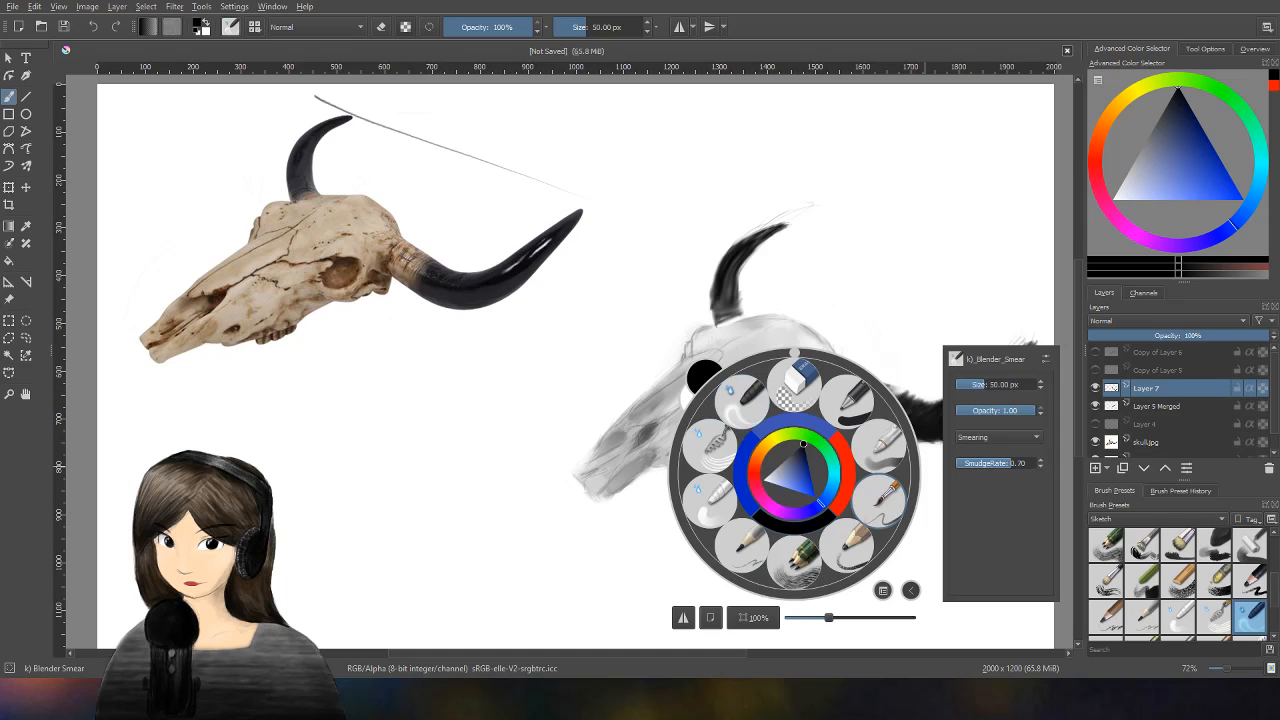
{"action": "left_click", "coordinate": [795, 385]}
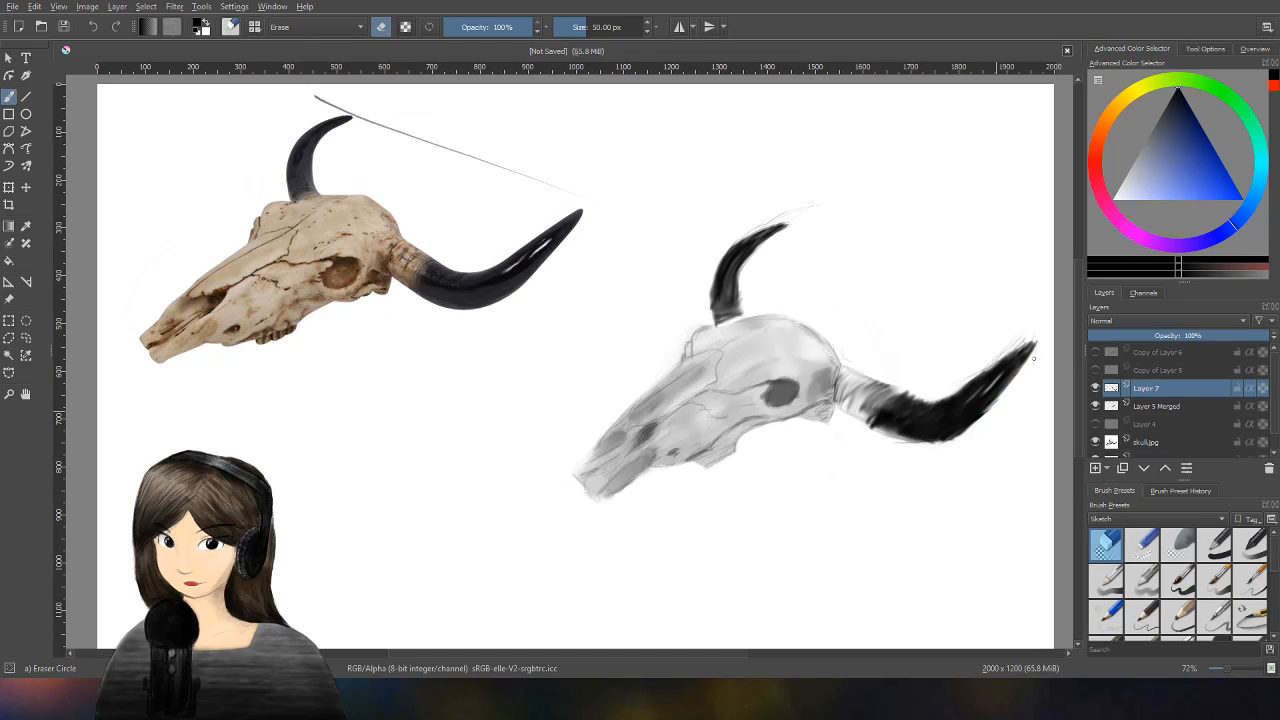
{"action": "left_click_drag", "start_coordinate": [1030, 347], "coordinate": [1022, 340]}
{"action": "mouse_move", "coordinate": [857, 431]}
{"action": "left_mouse_down"}
{"action": "mouse_move", "coordinate": [902, 439]}
{"action": "mouse_move", "coordinate": [872, 429]}
{"action": "left_mouse_up"}
Outline a freehand selection around the drawn skull's muzzle tip on the Layer 5 Merged layer
{"action": "left_click", "coordinate": [1158, 410]}
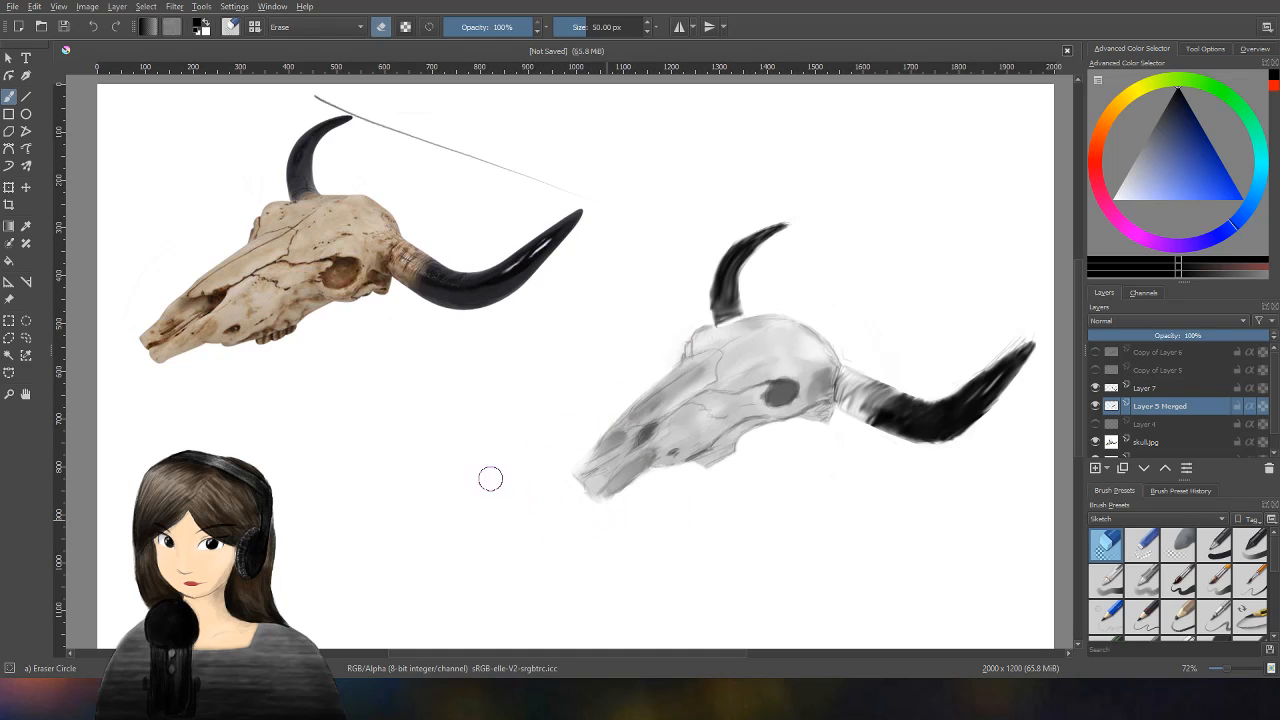
{"action": "left_click", "coordinate": [26, 338]}
{"action": "left_click_drag", "start_coordinate": [560, 440], "coordinate": [662, 420]}
{"action": "left_click", "coordinate": [646, 539]}
{"action": "mouse_move", "coordinate": [569, 434]}
{"action": "left_mouse_down"}
{"action": "mouse_move", "coordinate": [657, 423]}
{"action": "mouse_move", "coordinate": [659, 462]}
{"action": "mouse_move", "coordinate": [572, 432]}
{"action": "left_mouse_up"}
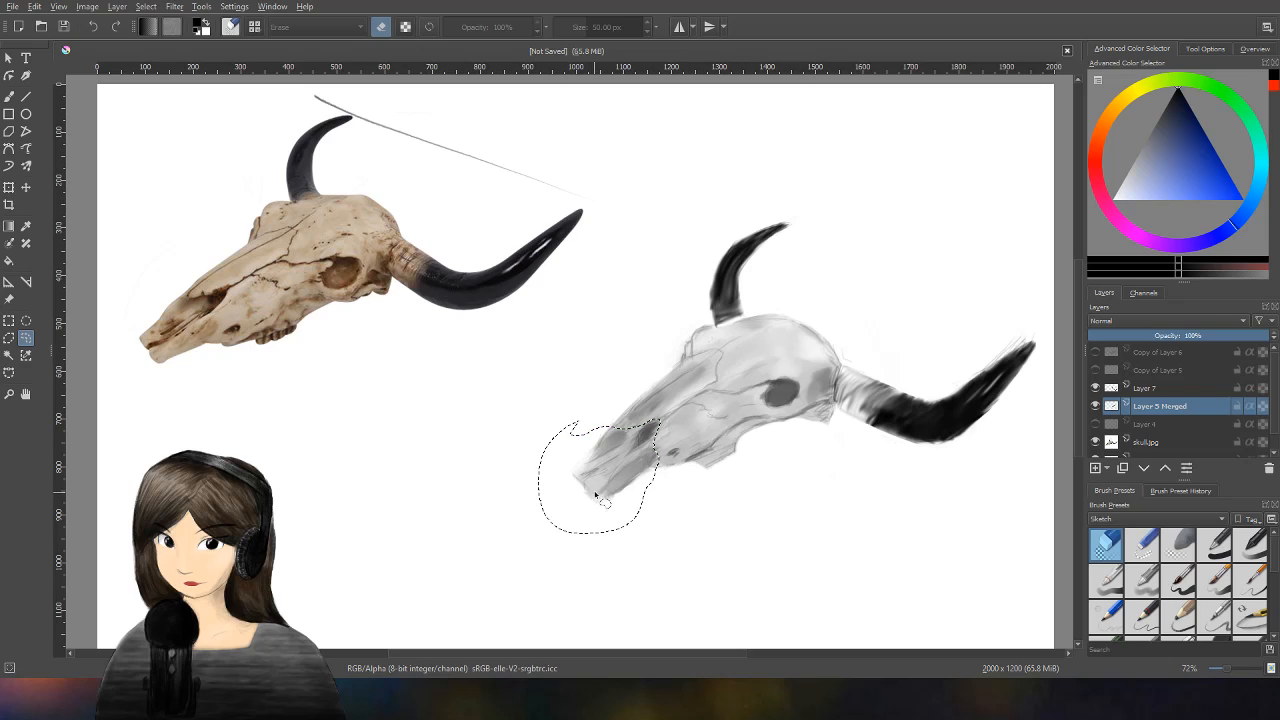
Rotate the selected muzzle tip slightly with the Transform tool and apply the transformation
{"action": "left_click", "coordinate": [9, 187]}
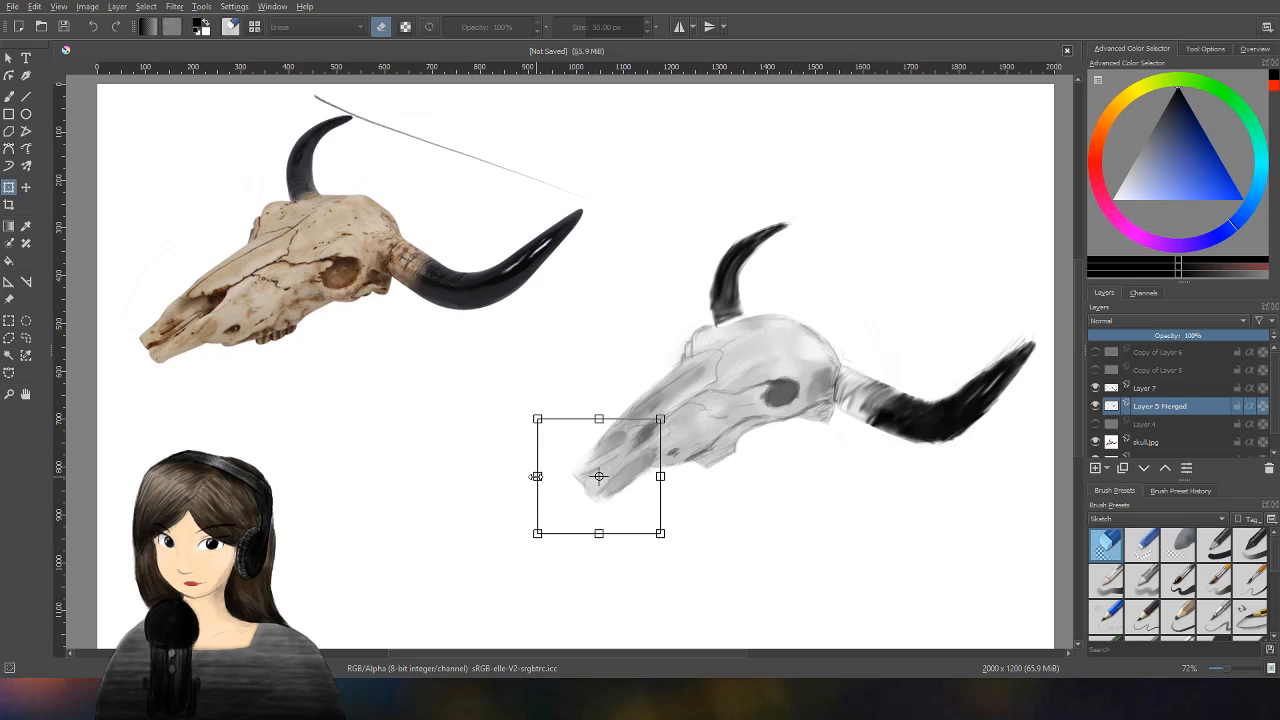
{"action": "left_click_drag", "start_coordinate": [540, 514], "coordinate": [512, 504]}
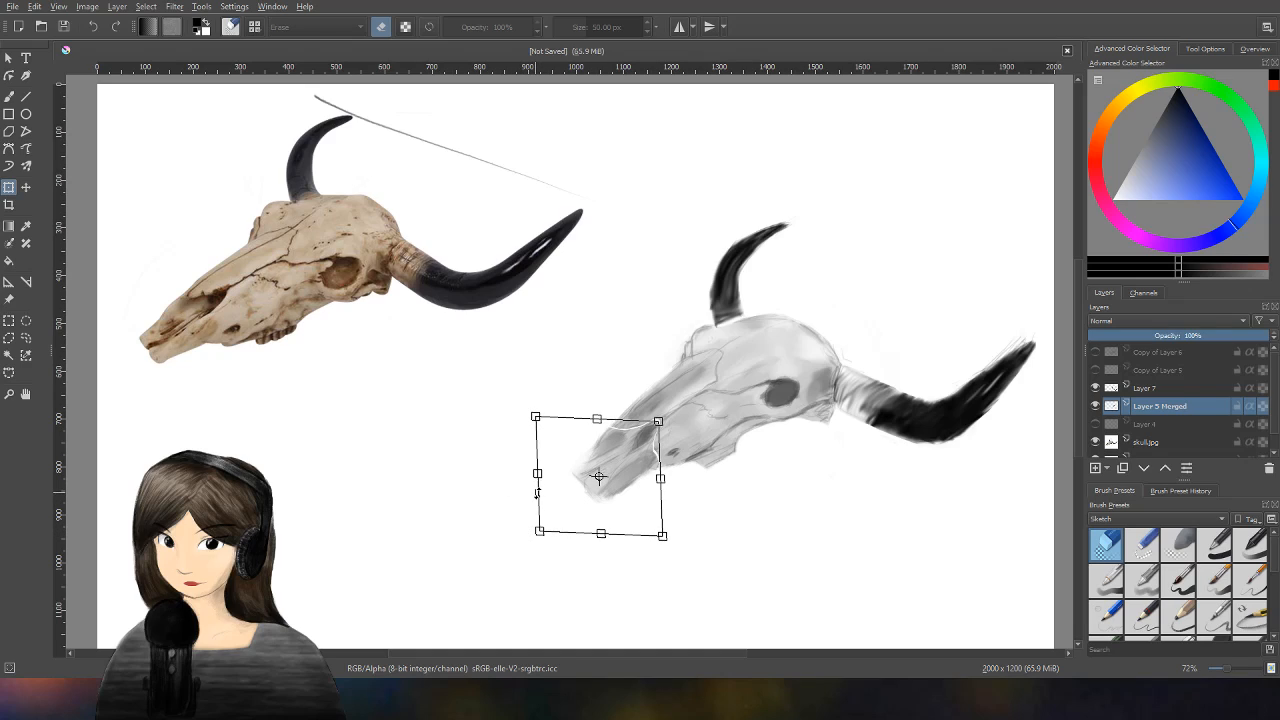
{"action": "key", "text": "Return"}
{"action": "left_click_drag", "start_coordinate": [543, 535], "coordinate": [538, 531]}
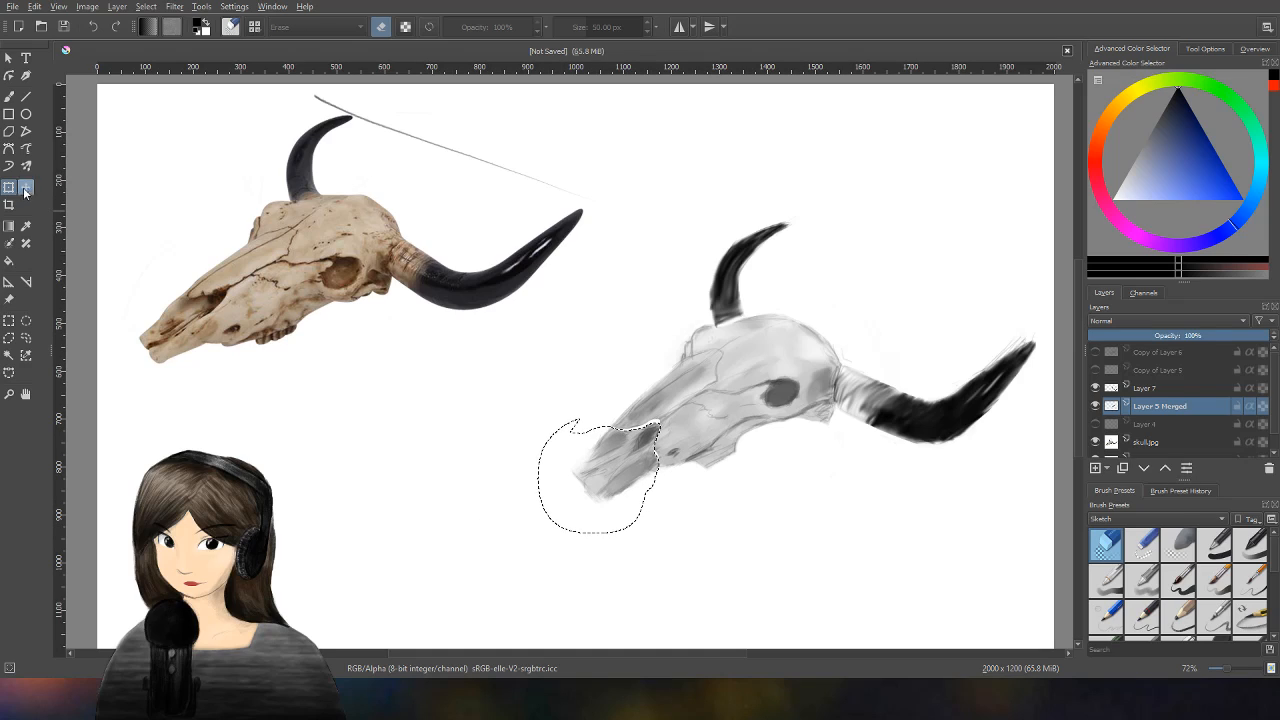
Undo the last muzzle-tip rotation, then stretch the selected tip slightly outward, rotate it a little clockwise, and apply the transformation
{"action": "left_click", "coordinate": [620, 499]}
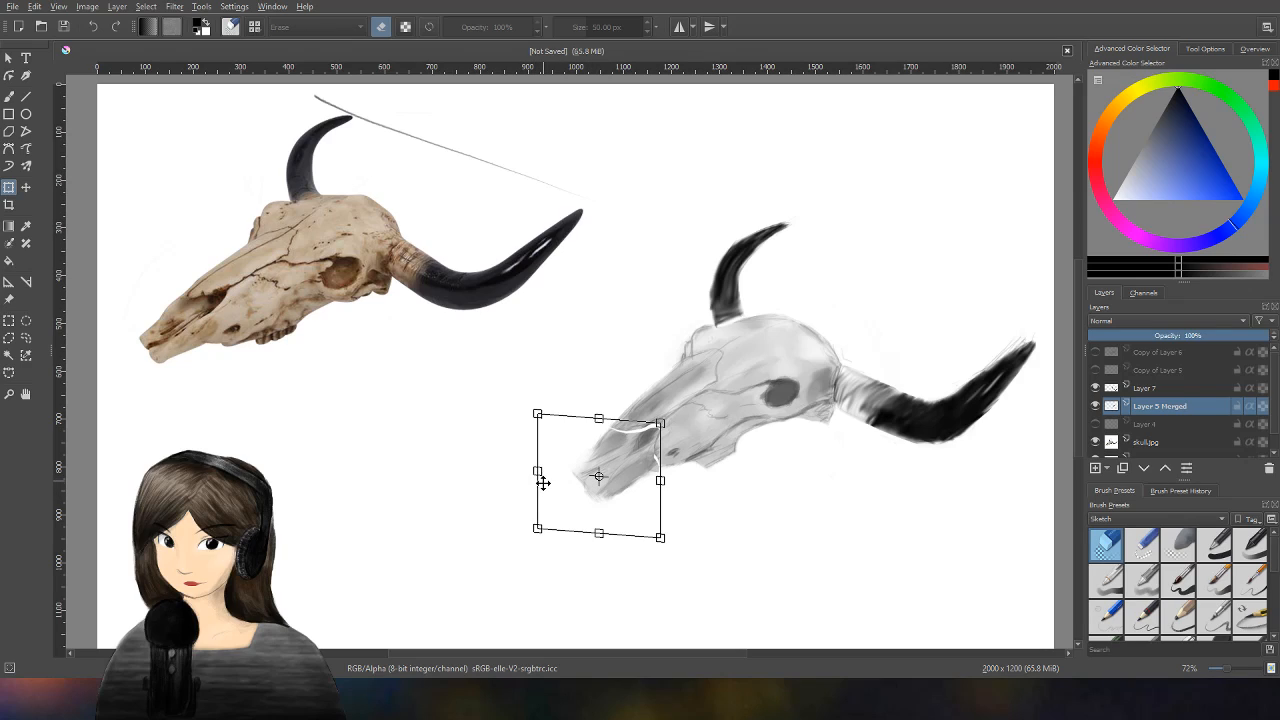
{"action": "key", "text": "ctrl+z"}
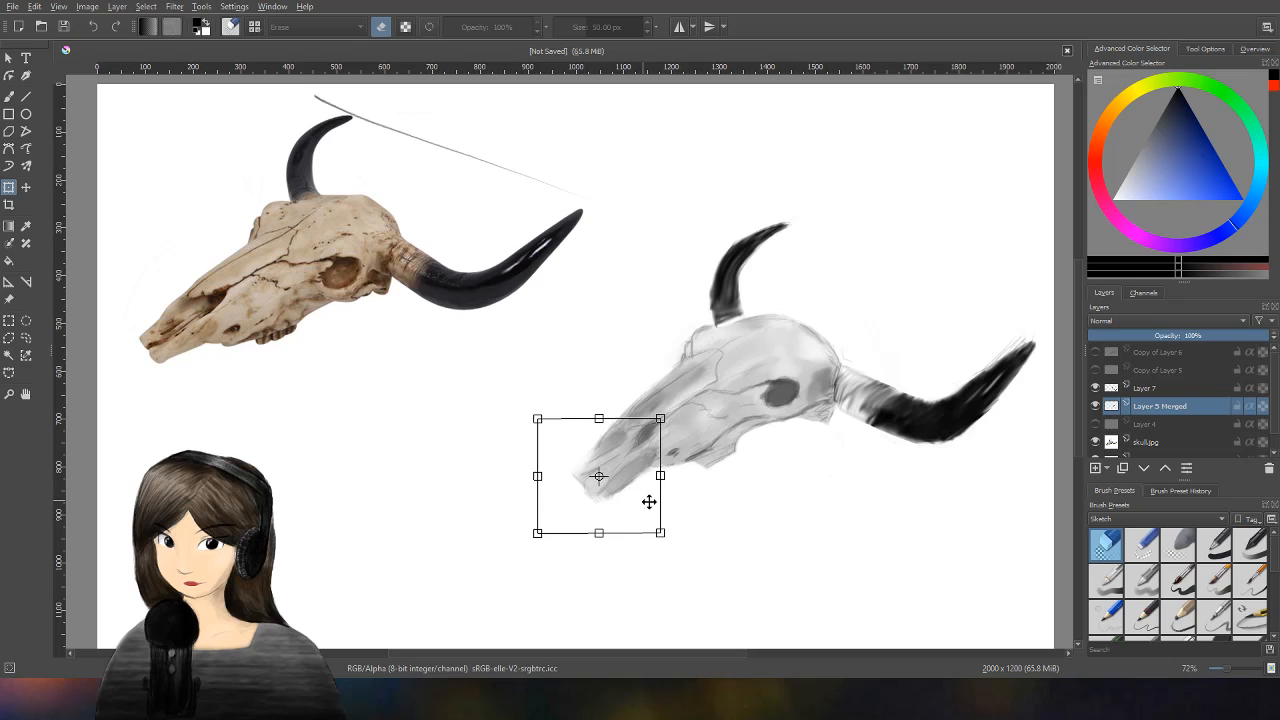
{"action": "mouse_move", "coordinate": [537, 535]}
{"action": "left_mouse_down"}
{"action": "mouse_move", "coordinate": [517, 543]}
{"action": "mouse_move", "coordinate": [531, 531]}
{"action": "left_mouse_up"}
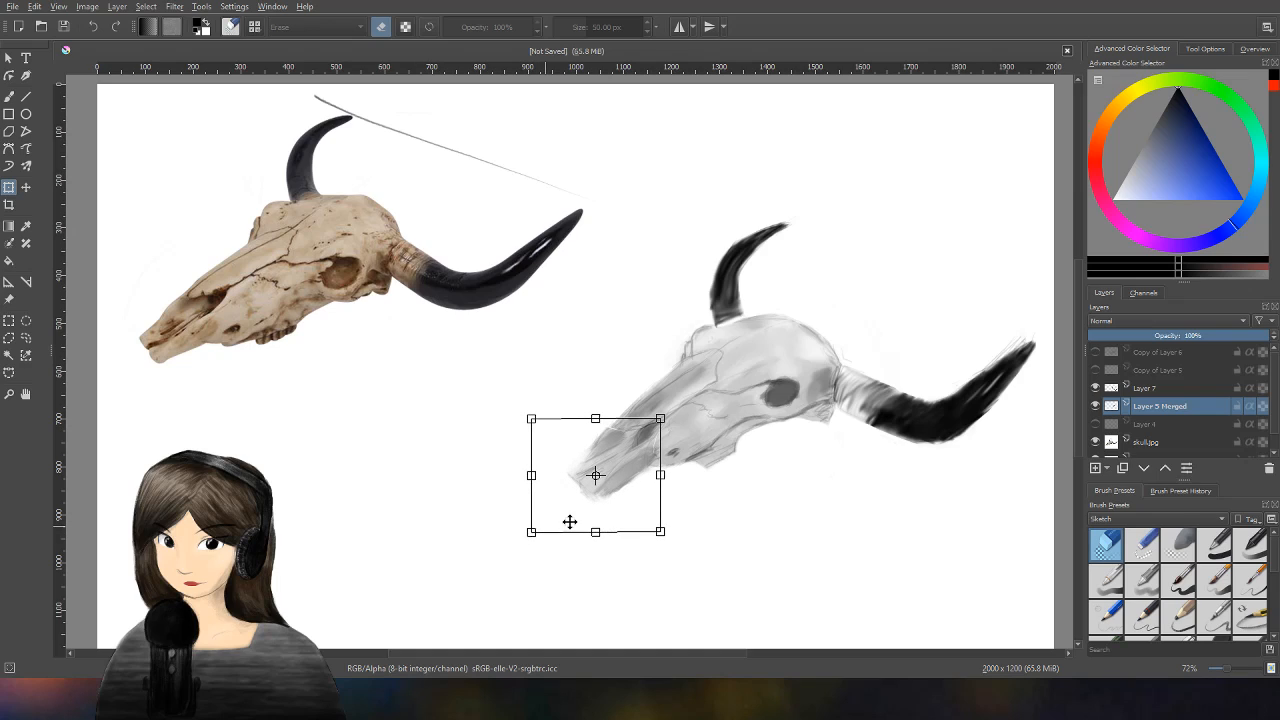
{"action": "left_click_drag", "start_coordinate": [726, 549], "coordinate": [722, 553]}
{"action": "left_click_drag", "start_coordinate": [643, 532], "coordinate": [619, 500]}
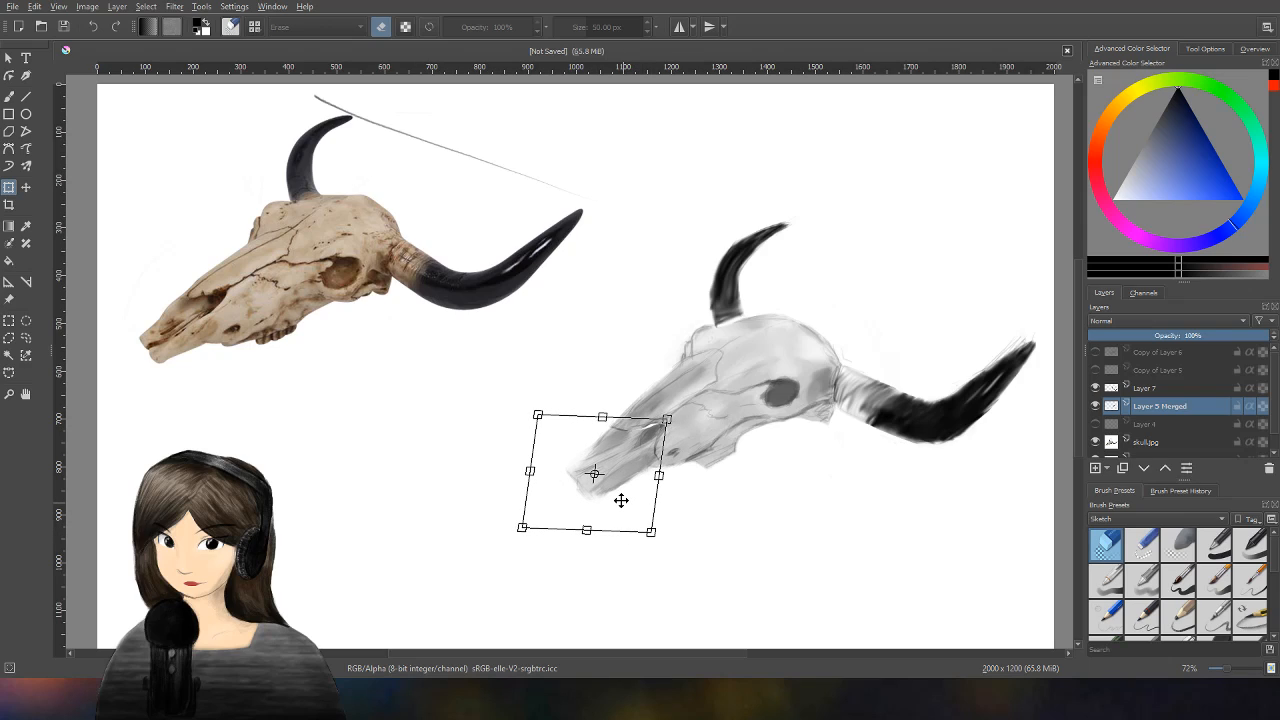
{"action": "left_click_drag", "start_coordinate": [580, 517], "coordinate": [620, 500]}
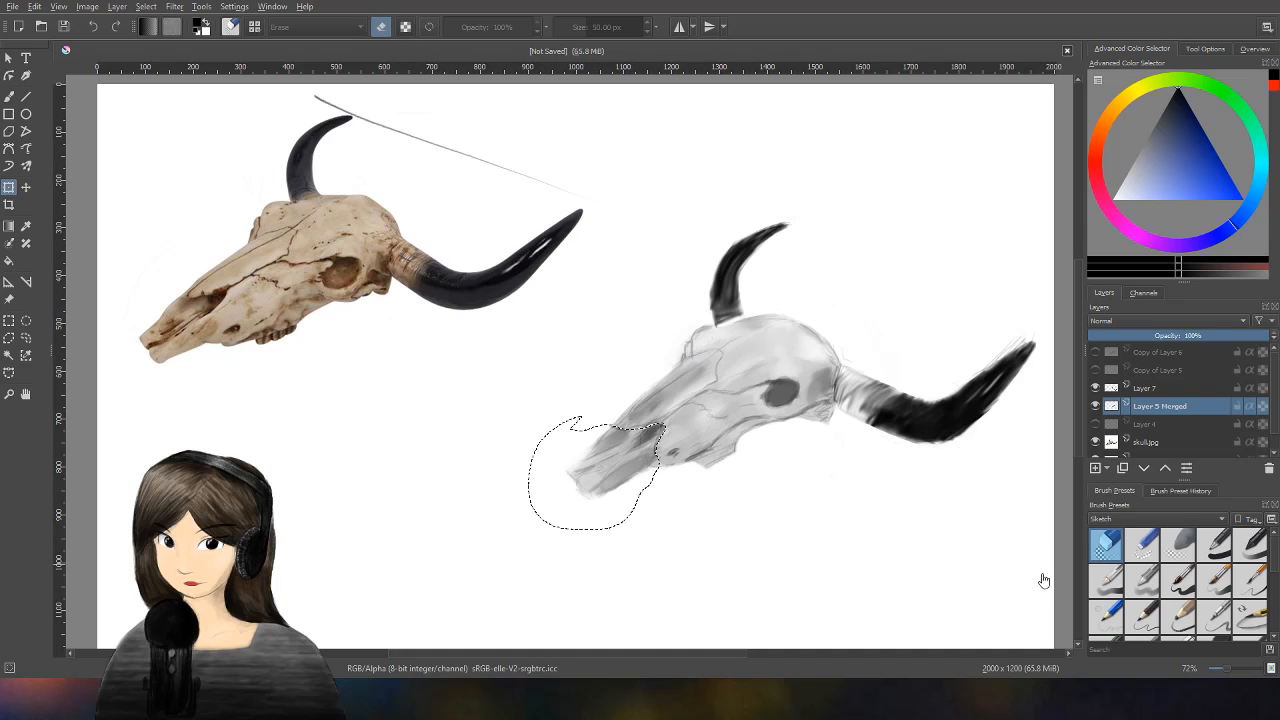
Choose the Pencil-4 Soft brush in eraser mode and clear the freehand selection around the muzzle tip
{"action": "left_click", "coordinate": [1216, 620]}
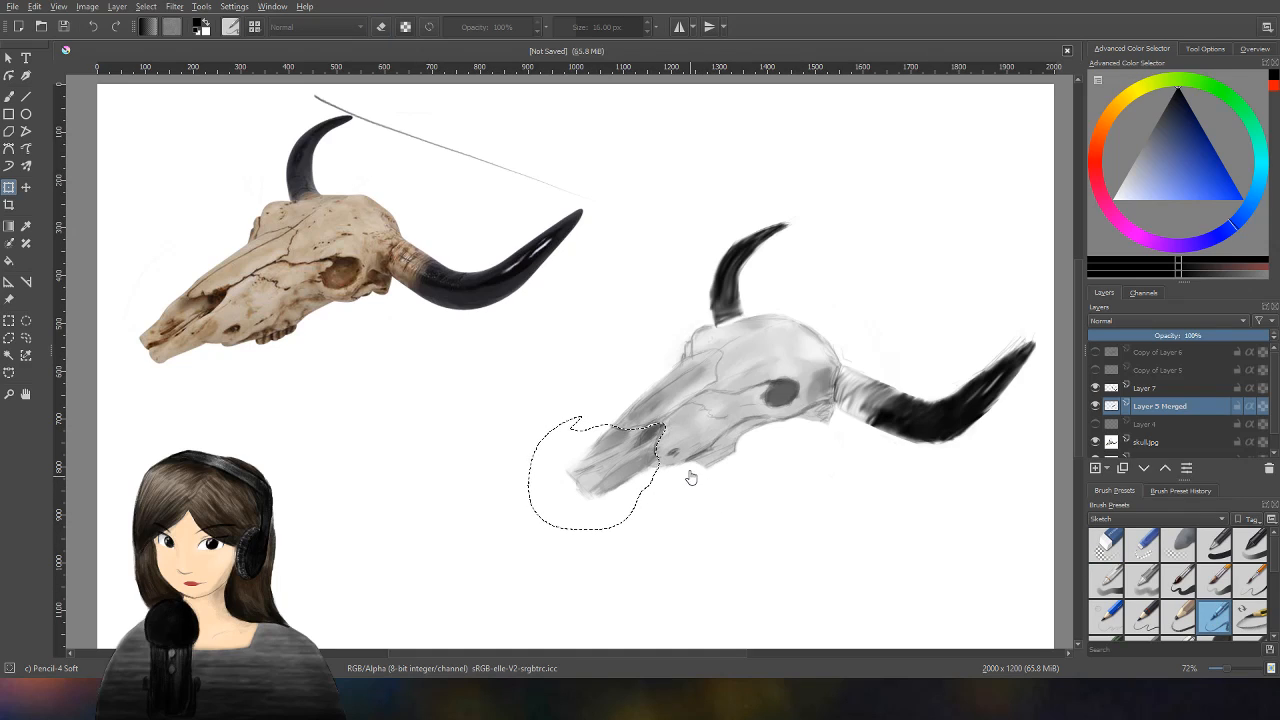
{"action": "key", "text": "b"}
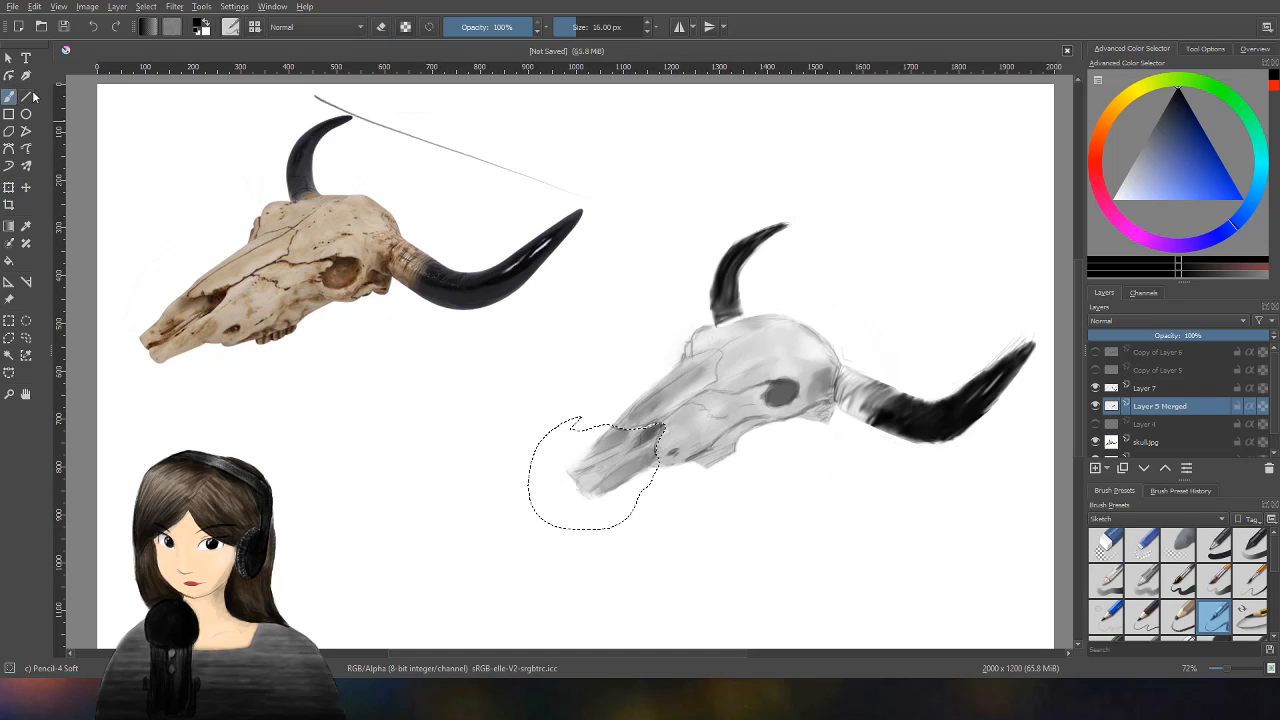
{"action": "left_click", "coordinate": [381, 29]}
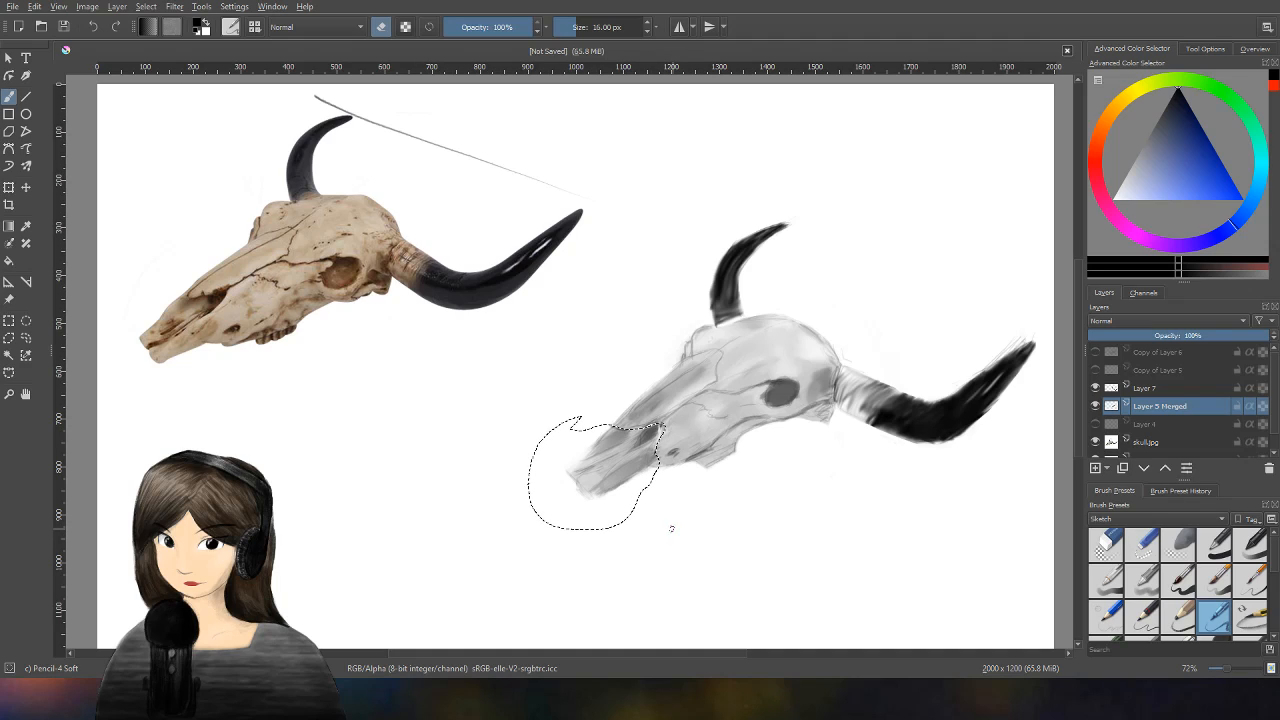
{"action": "key", "text": "ctrl"}
{"action": "key", "text": "ctrl"}
{"action": "left_click", "coordinate": [30, 337]}
{"action": "left_click", "coordinate": [216, 421]}
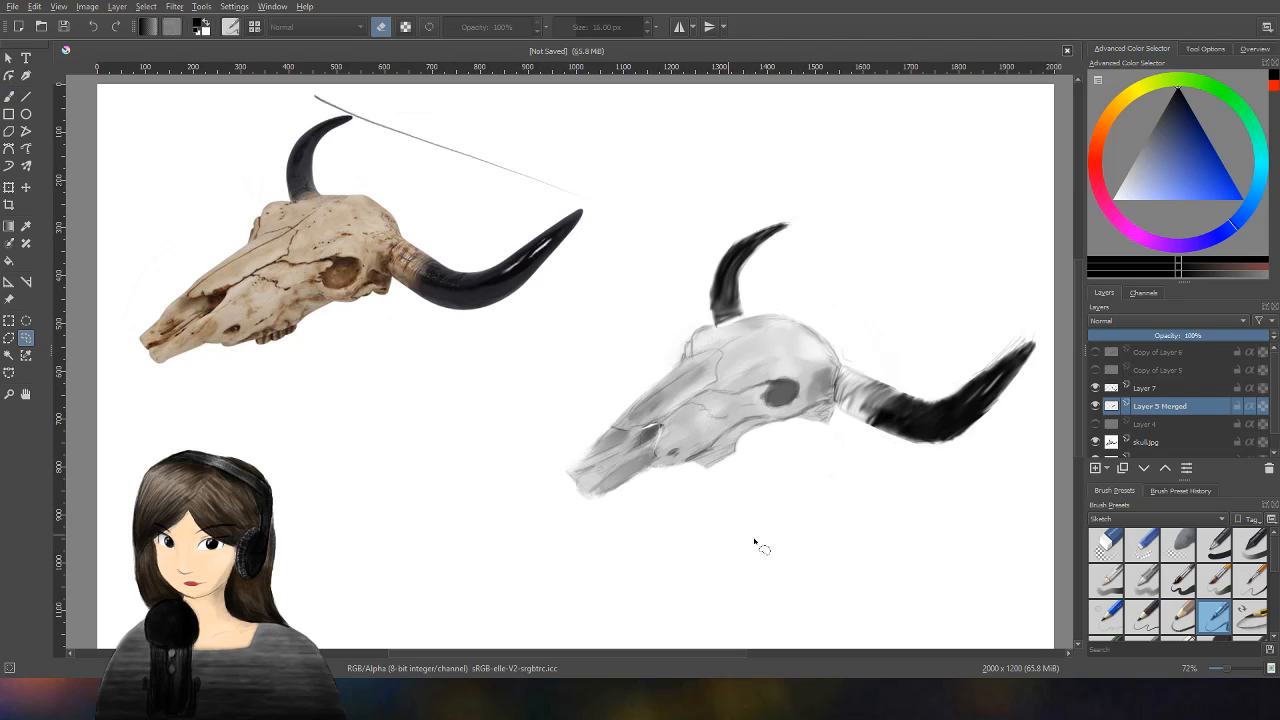
Blend the white gap between the transformed muzzle tip and the rest of the skull with Blender Basic at 50 px
{"action": "left_click_drag", "start_coordinate": [1226, 670], "coordinate": [1231, 675]}
{"action": "scroll", "coordinate": [1078, 416], "scroll_direction": "down", "scroll_amount": 5}
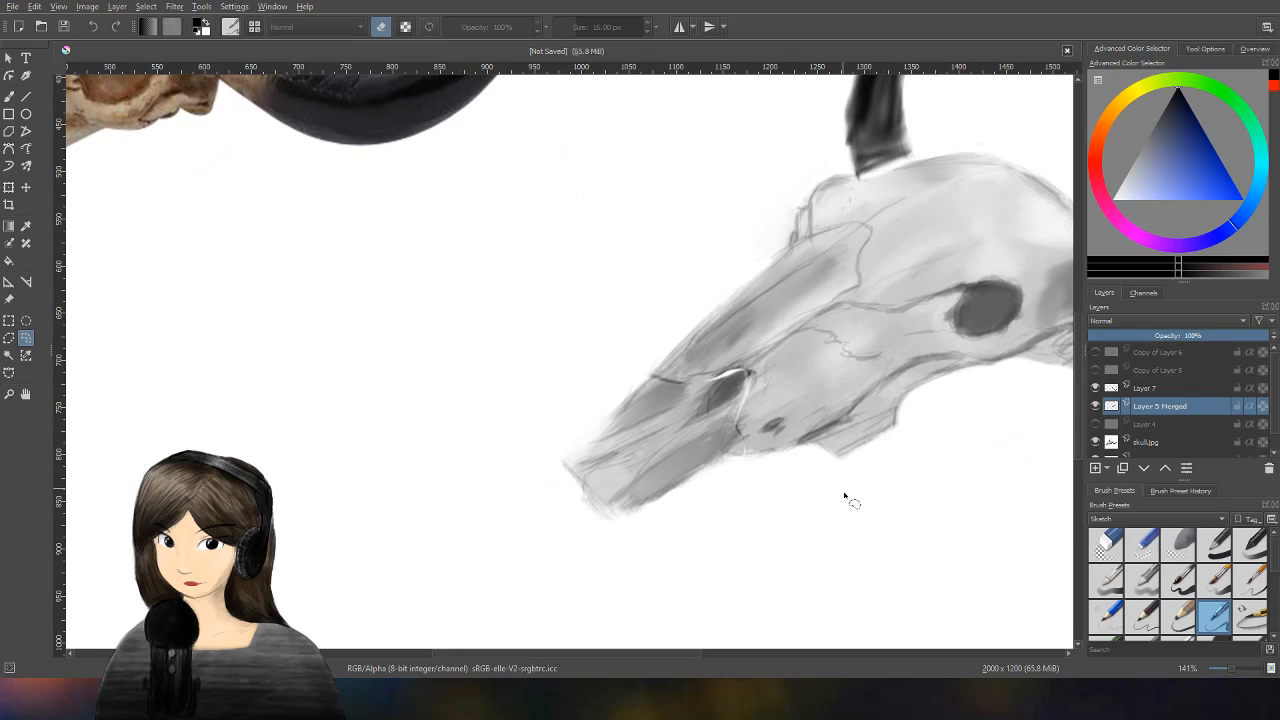
{"action": "key", "text": "b"}
{"action": "right_click", "coordinate": [536, 336]}
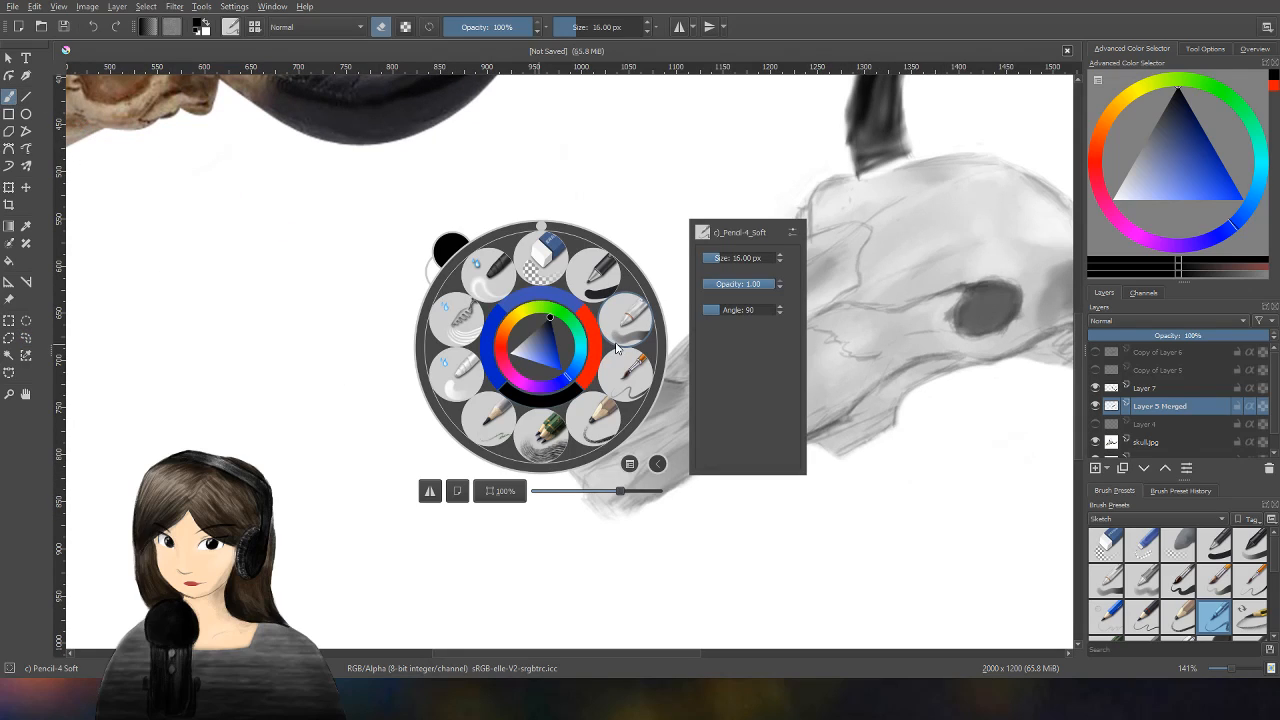
{"action": "left_click", "coordinate": [460, 376]}
{"action": "mouse_move", "coordinate": [725, 387]}
{"action": "left_mouse_down"}
{"action": "mouse_move", "coordinate": [772, 389]}
{"action": "mouse_move", "coordinate": [755, 429]}
{"action": "left_mouse_up"}
{"action": "left_click_drag", "start_coordinate": [742, 369], "coordinate": [739, 368]}
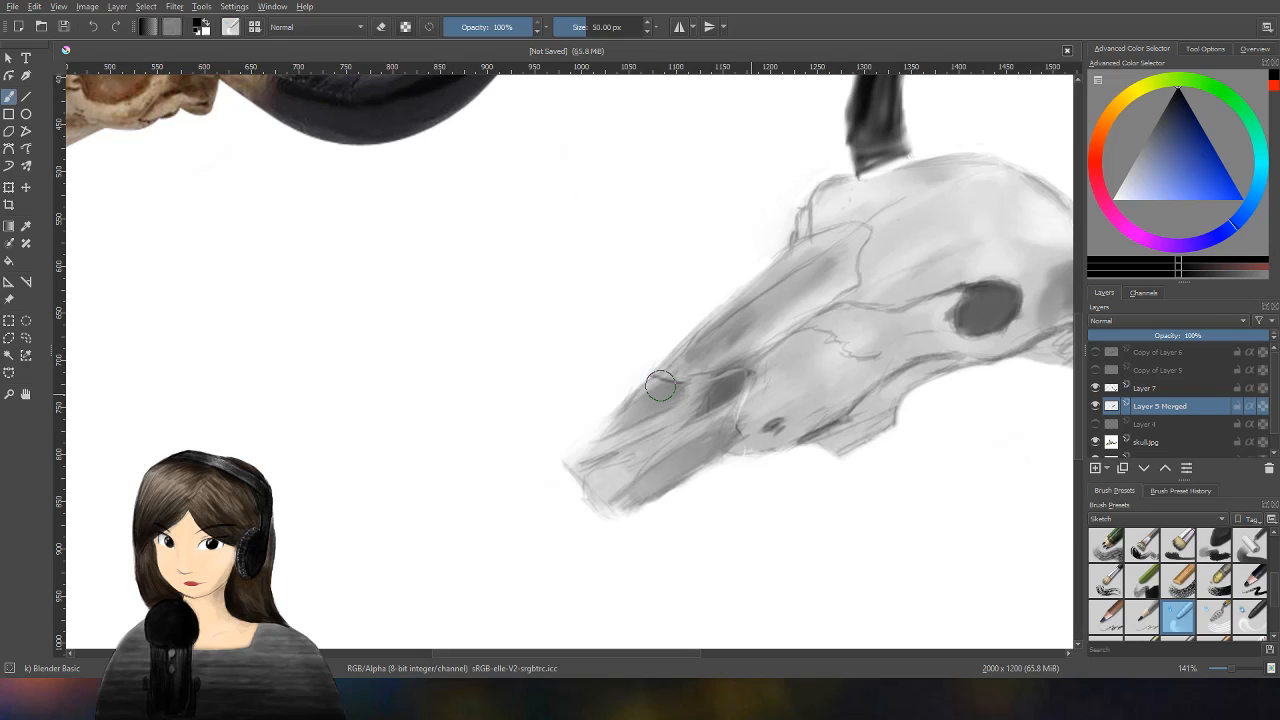
Erase the dark line at the muzzle's upper seam with Pencil-4 Soft at 16 px and soften it with Blender Basic
{"action": "right_click", "coordinate": [594, 371]}
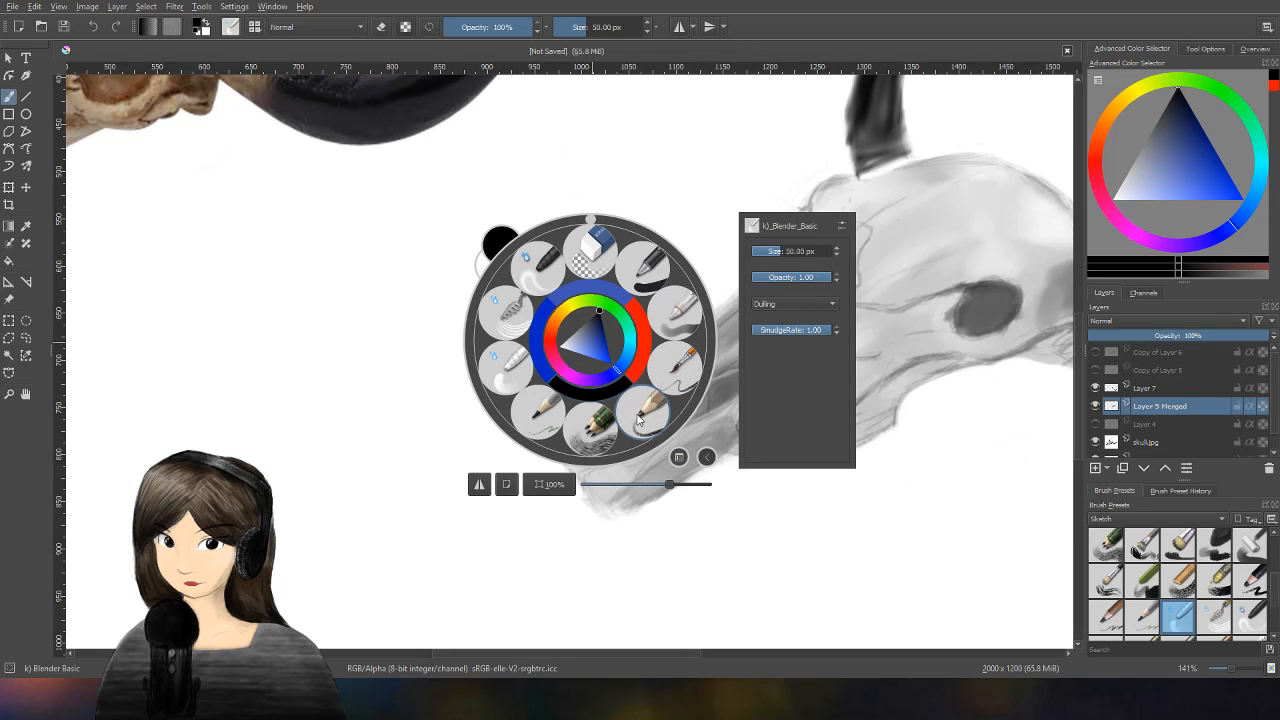
{"action": "left_click", "coordinate": [617, 566]}
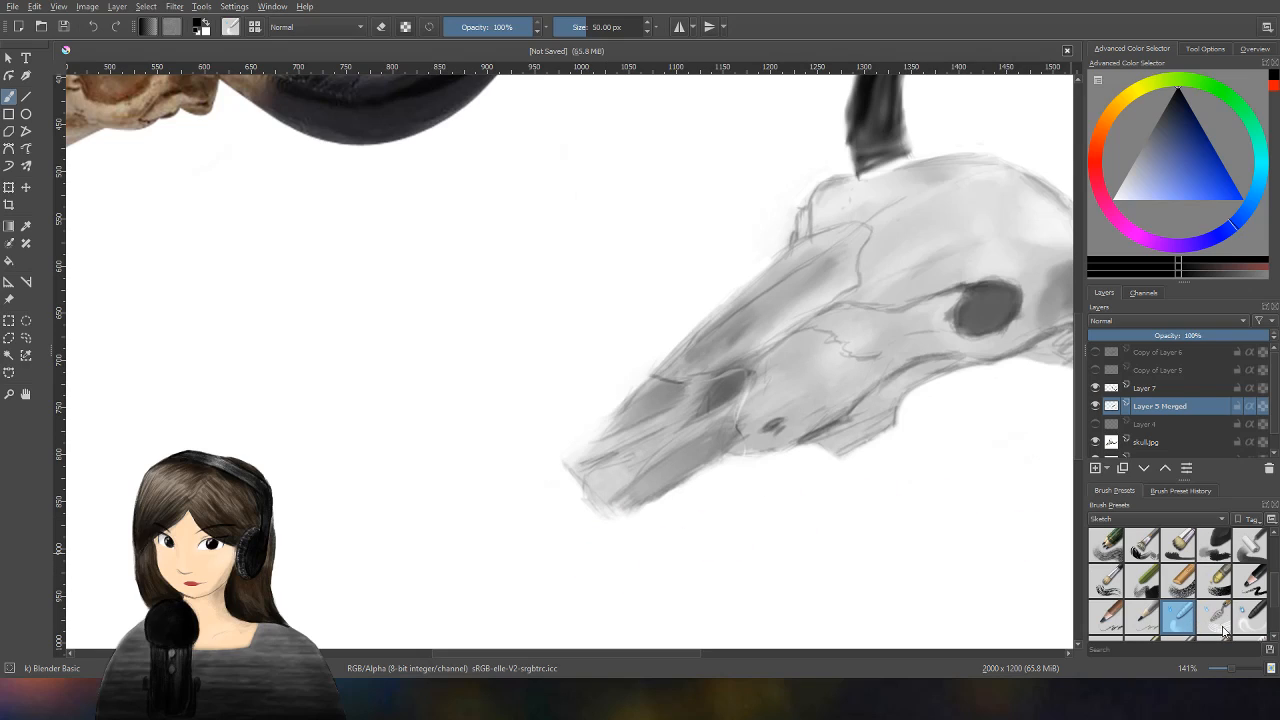
{"action": "left_click_drag", "start_coordinate": [1273, 591], "coordinate": [1274, 583]}
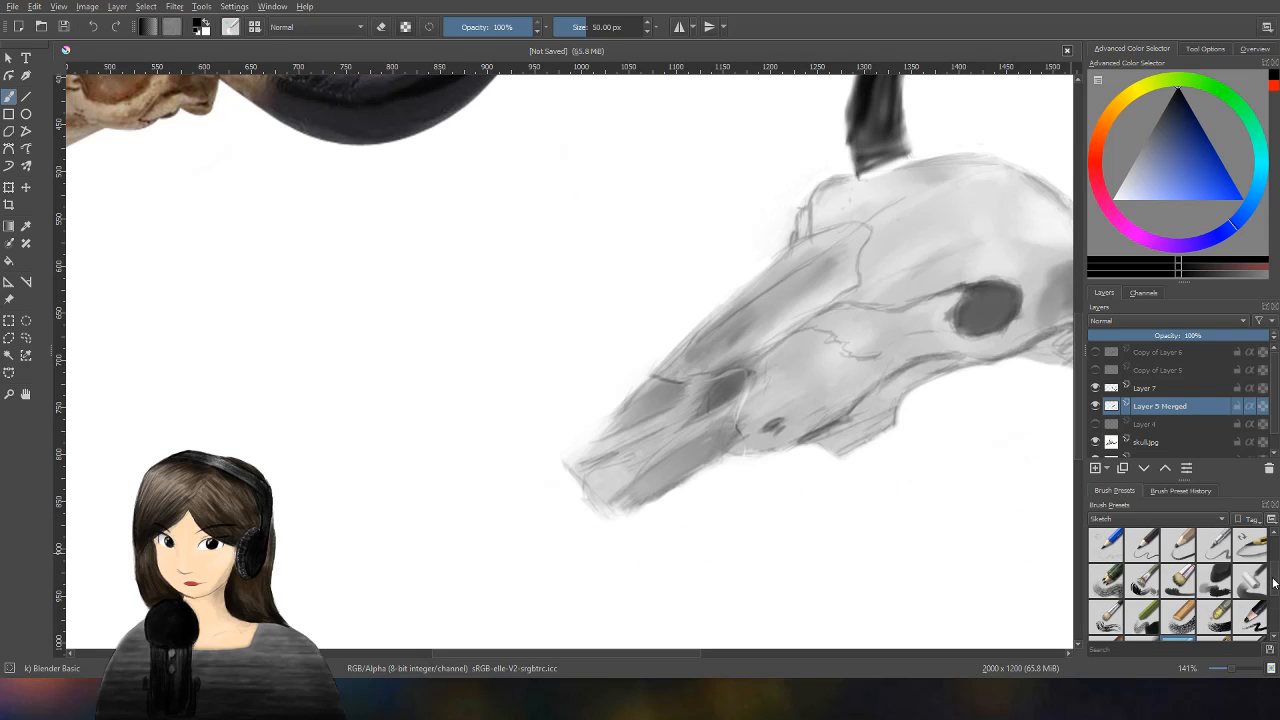
{"action": "left_click", "coordinate": [1218, 550]}
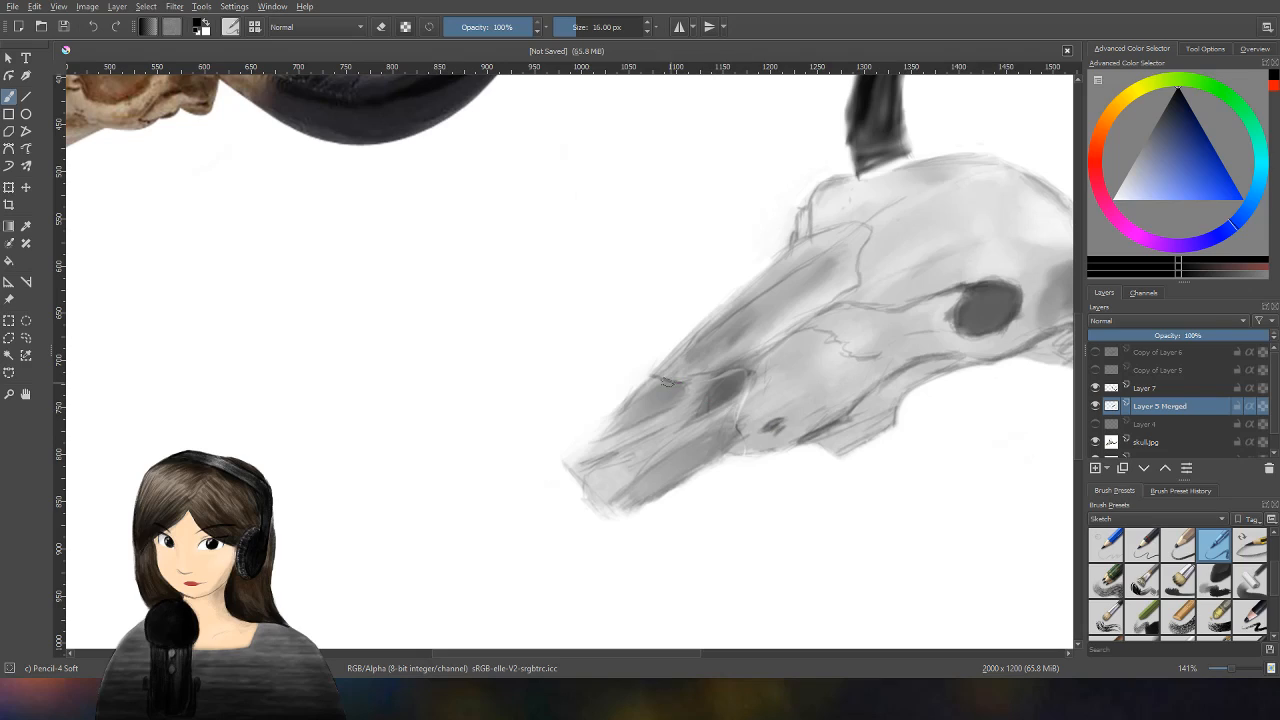
{"action": "left_click", "coordinate": [380, 27]}
{"action": "right_click", "coordinate": [595, 285]}
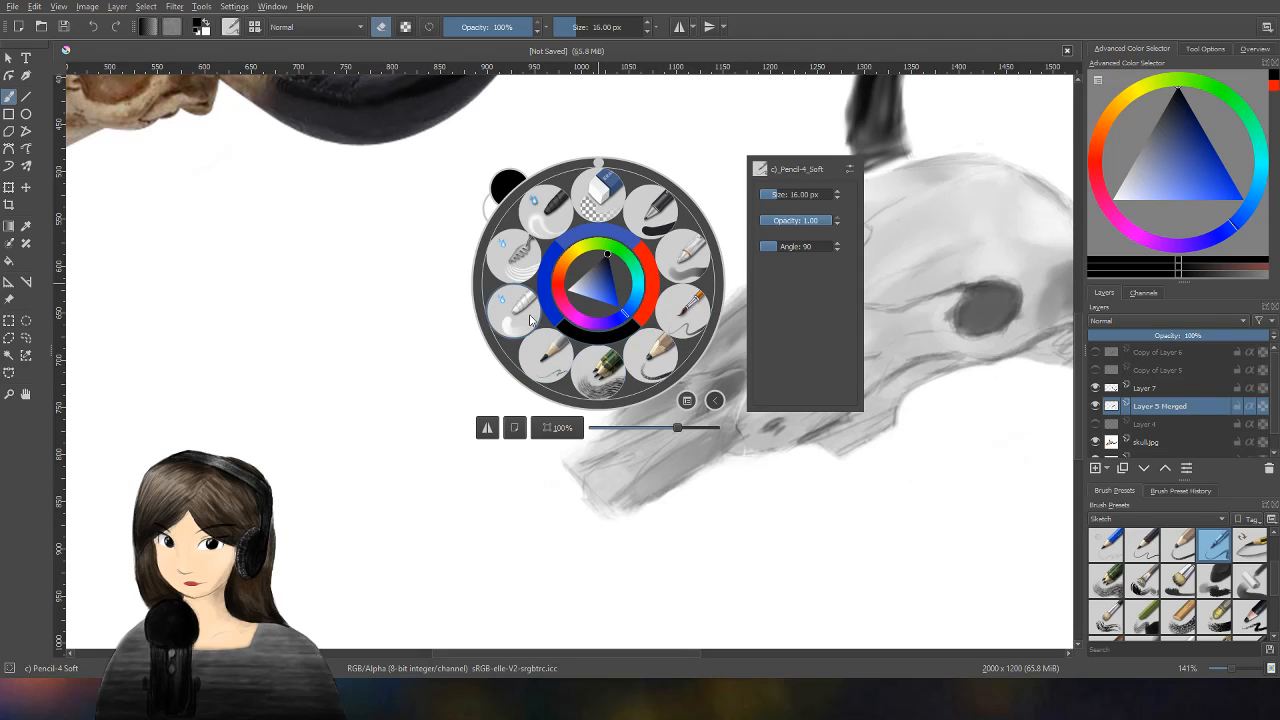
{"action": "left_click", "coordinate": [670, 376]}
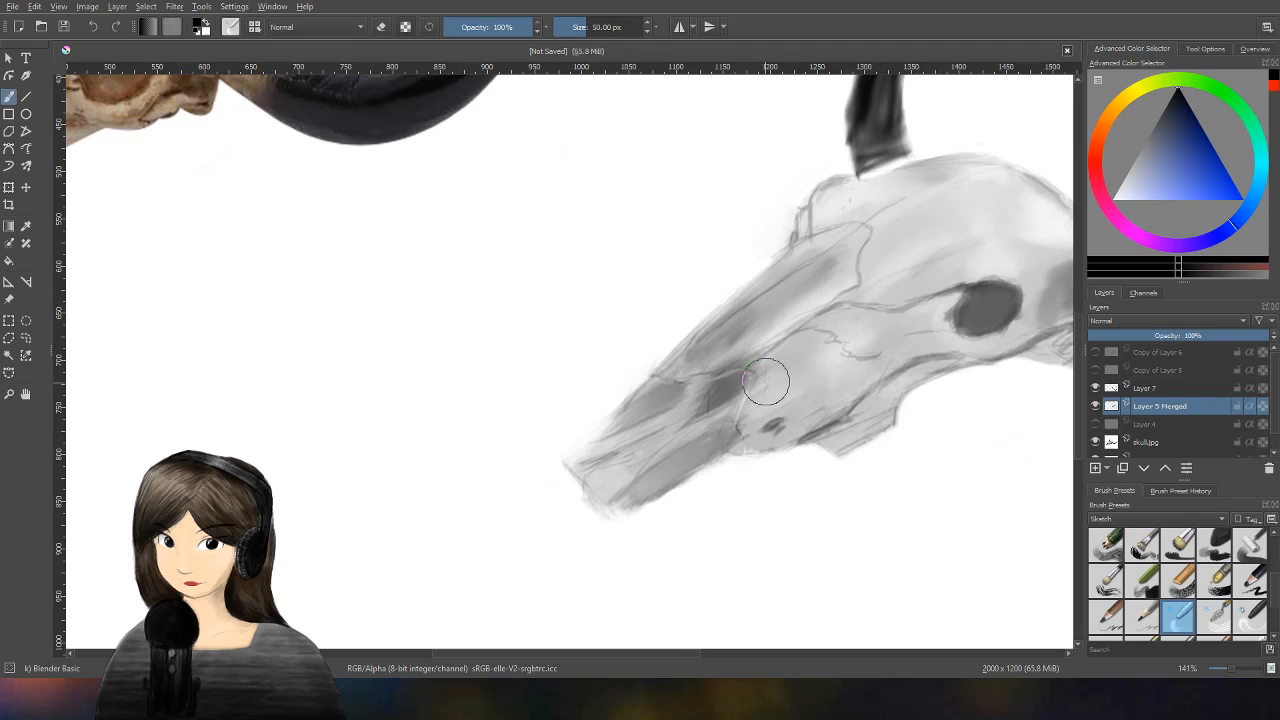
Touch up the dark nasal opening's edge with Pencil-4 Soft and blend it into the remaining seam with Blender Basic at 50 px
{"action": "right_click", "coordinate": [596, 350]}
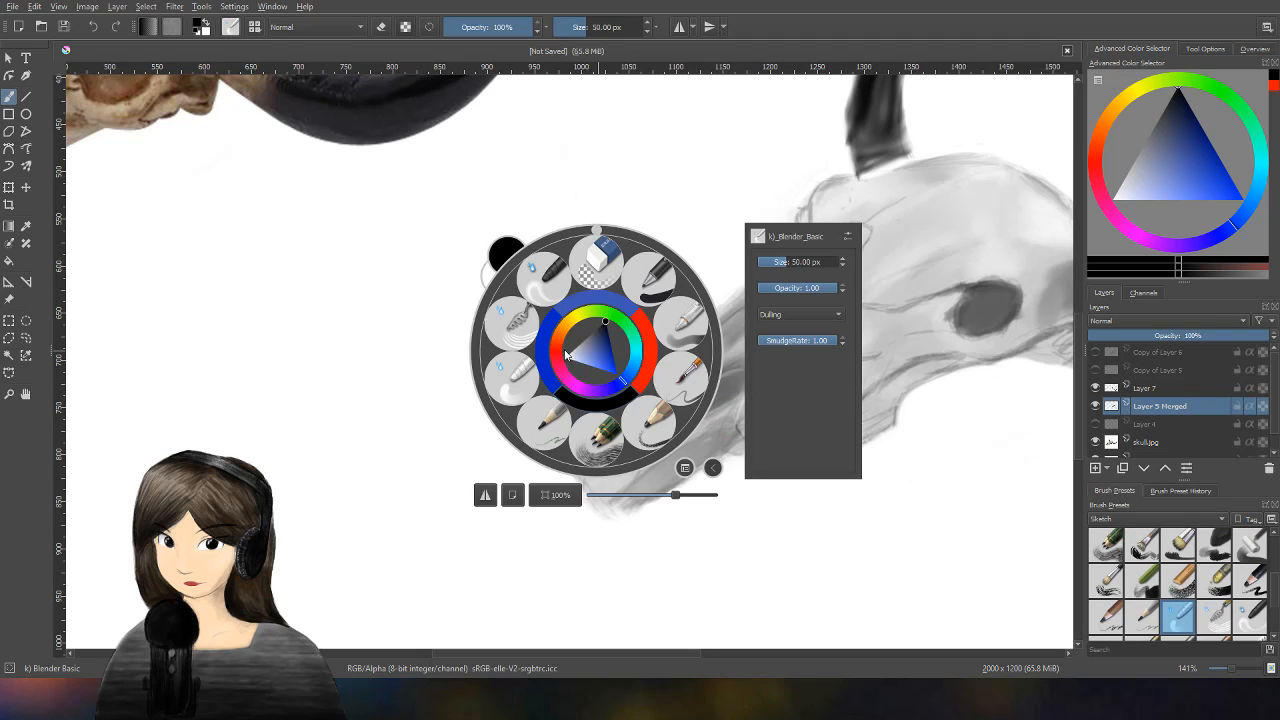
{"action": "left_click", "coordinate": [1020, 539]}
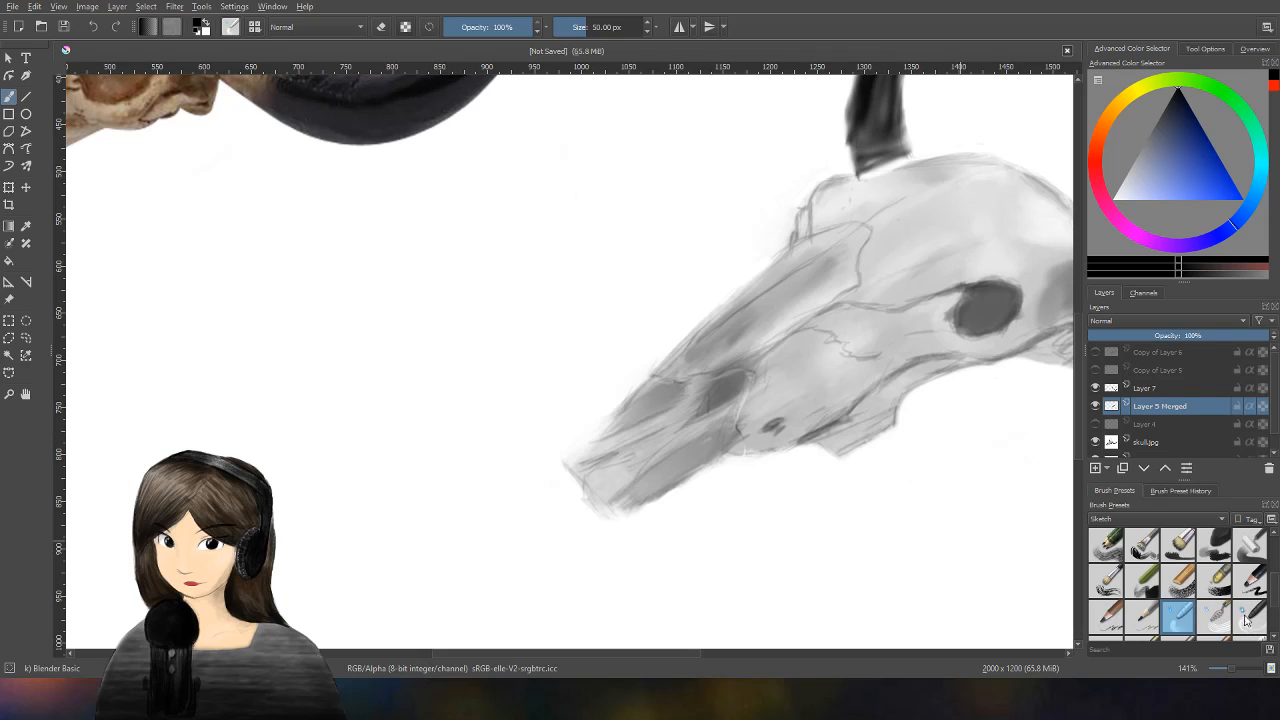
{"action": "mouse_move", "coordinate": [1273, 586]}
{"action": "left_mouse_down"}
{"action": "mouse_move", "coordinate": [1275, 597]}
{"action": "mouse_move", "coordinate": [1275, 574]}
{"action": "left_mouse_up"}
{"action": "left_click", "coordinate": [1213, 550]}
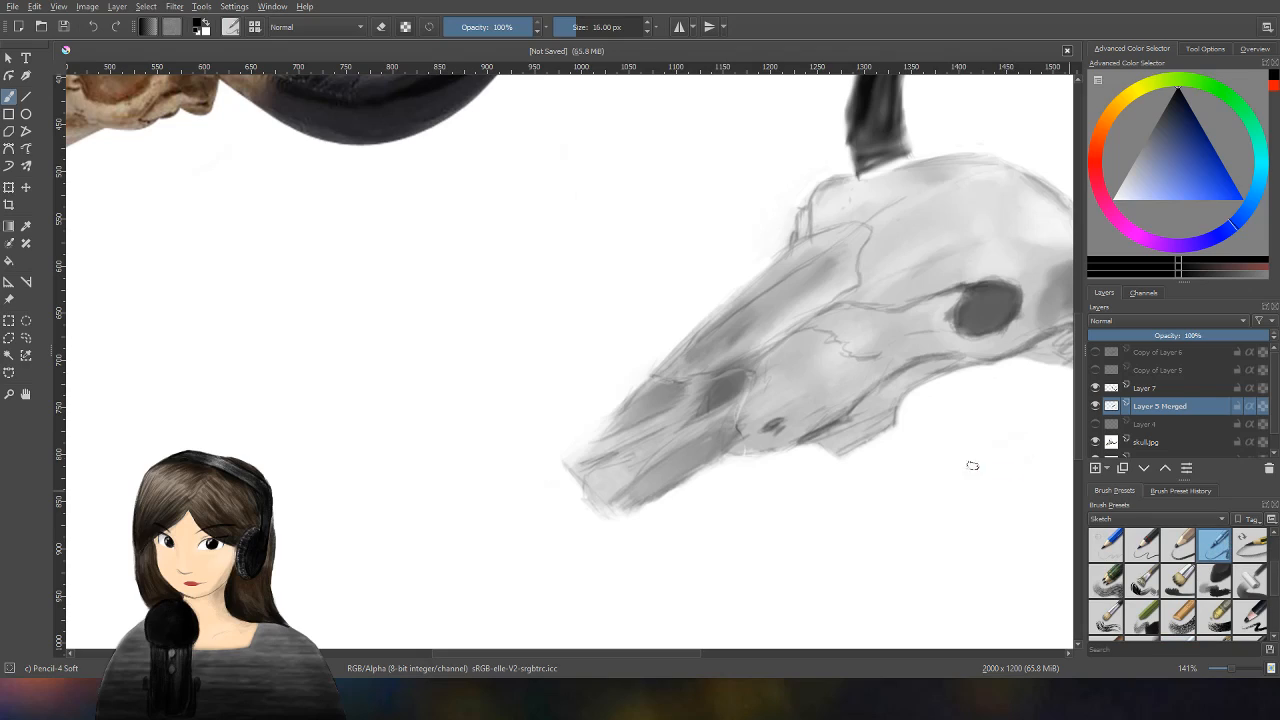
{"action": "left_click_drag", "start_coordinate": [729, 380], "coordinate": [732, 376]}
{"action": "right_click", "coordinate": [752, 408]}
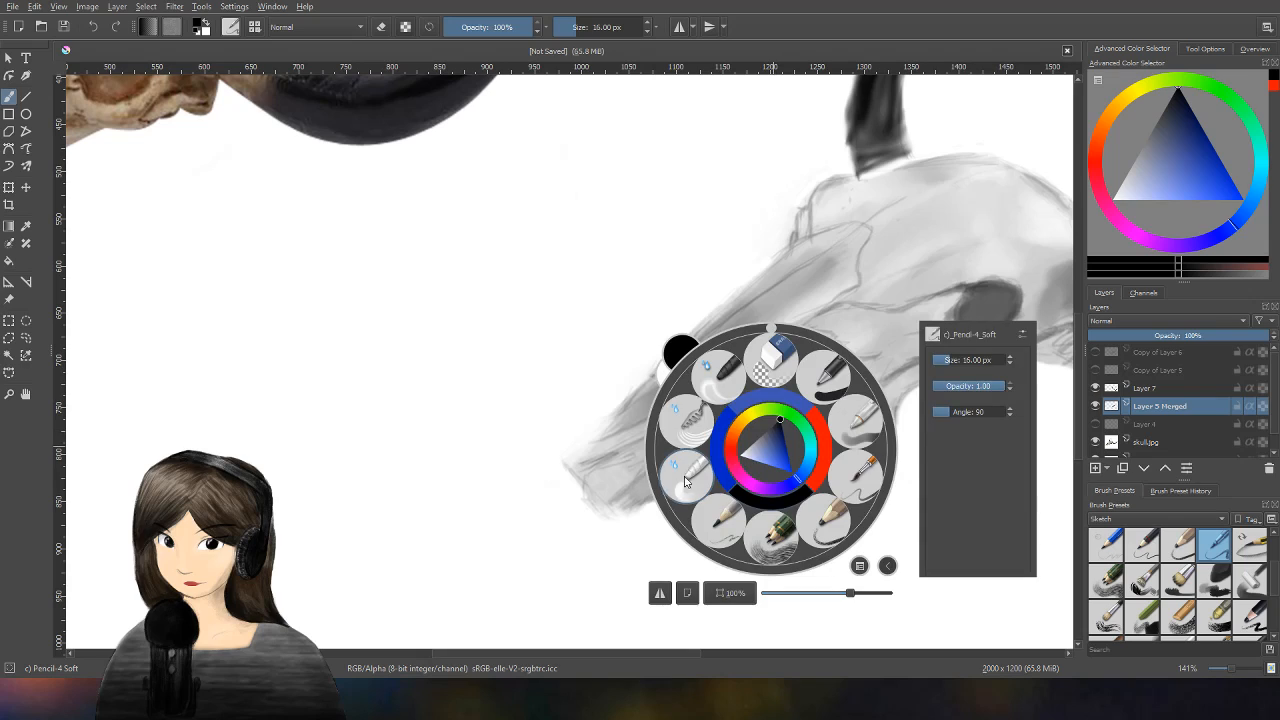
{"action": "left_click", "coordinate": [700, 468]}
{"action": "left_click_drag", "start_coordinate": [751, 393], "coordinate": [736, 418]}
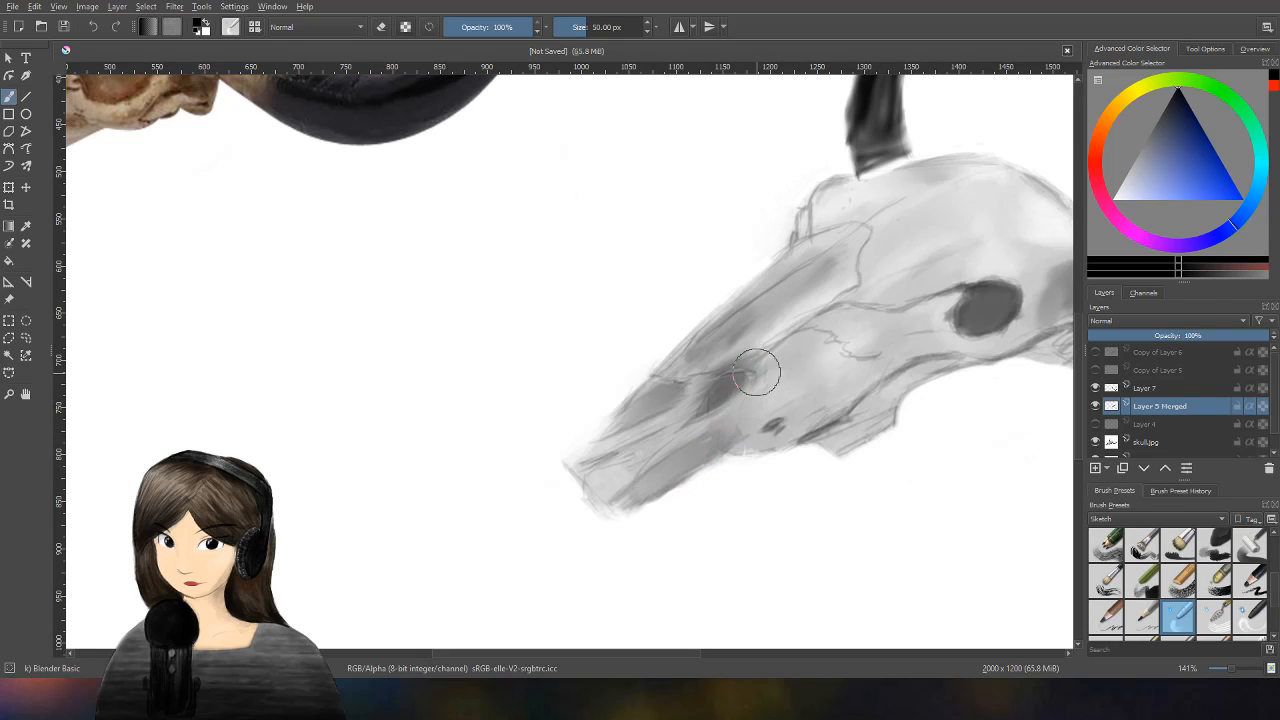
{"action": "right_click", "coordinate": [553, 290]}
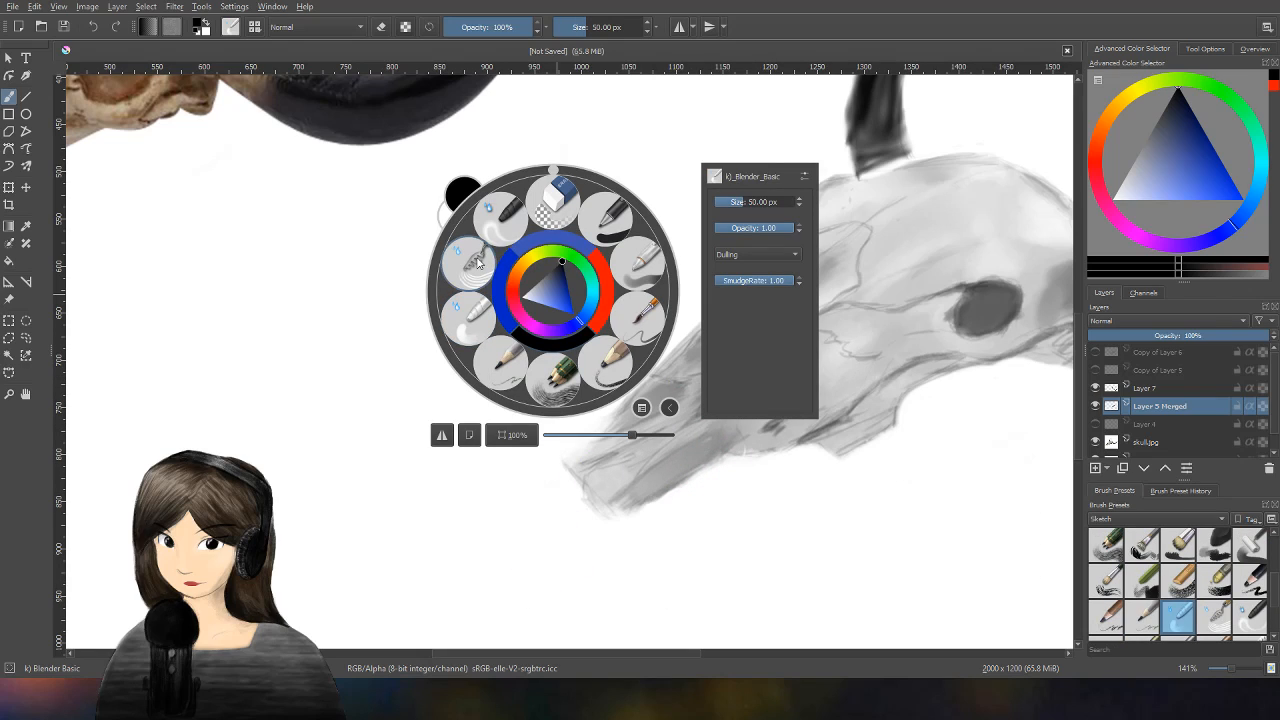
{"action": "left_click", "coordinate": [842, 543]}
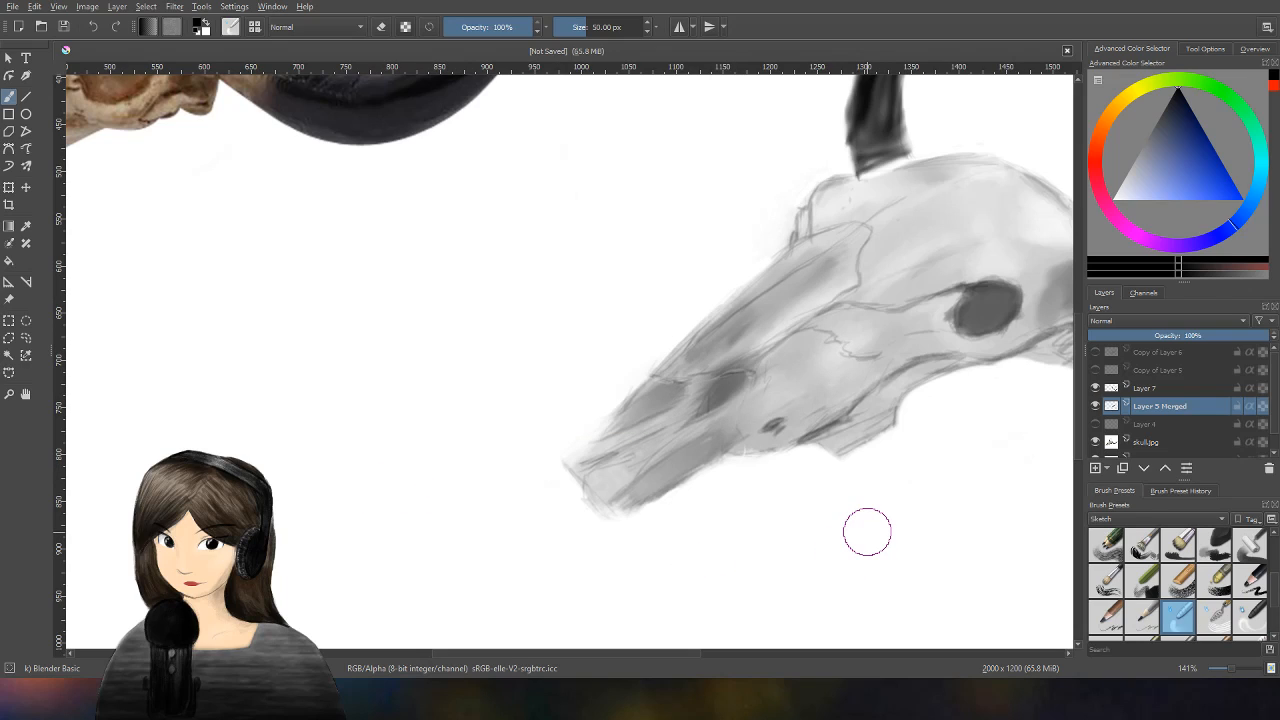
Toggle the visibility of Layer 7 and Layer 5 Merged to check which parts of the drawing each layer holds
{"action": "left_click_drag", "start_coordinate": [1229, 673], "coordinate": [1222, 674]}
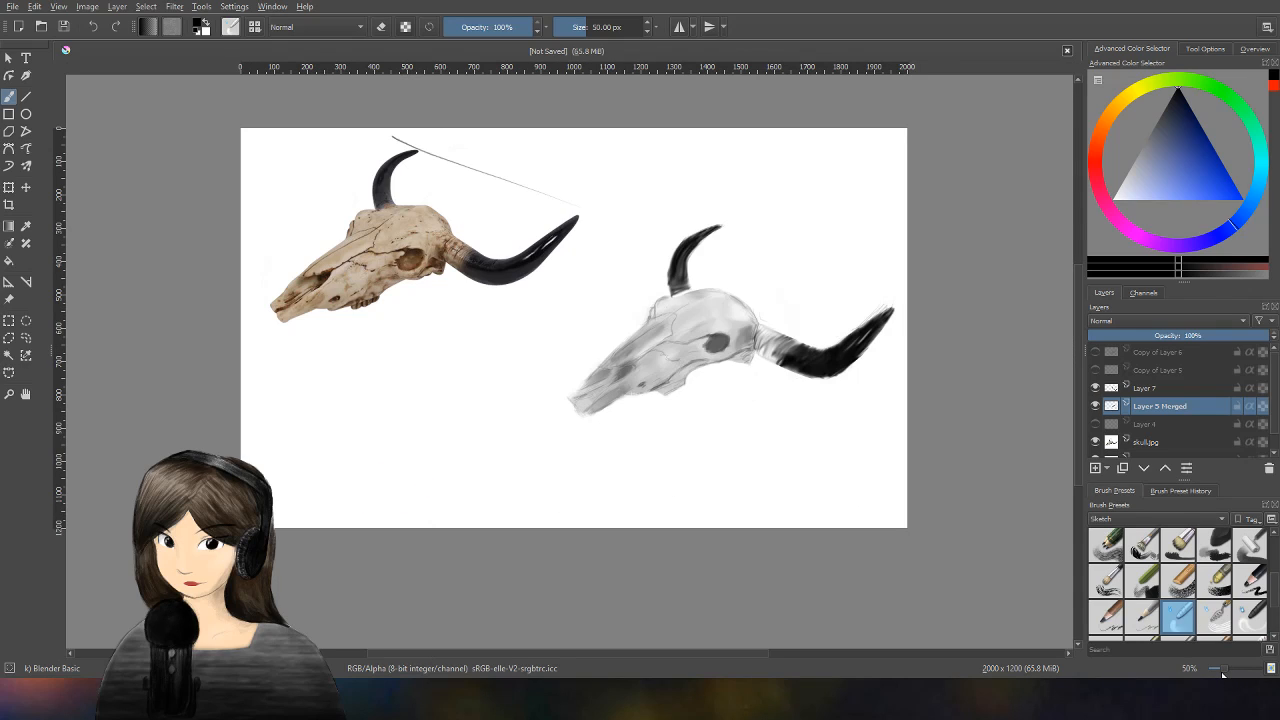
{"action": "left_click", "coordinate": [1094, 389]}
{"action": "left_click", "coordinate": [1094, 389]}
{"action": "left_click", "coordinate": [1094, 389]}
{"action": "left_click", "coordinate": [1094, 389]}
{"action": "left_click", "coordinate": [1095, 406]}
{"action": "left_click", "coordinate": [1095, 406]}
Erase the long guide line above the reference photo and stray marks near the drawn horns on Layer 7 with Eraser Circle
{"action": "right_click", "coordinate": [690, 205]}
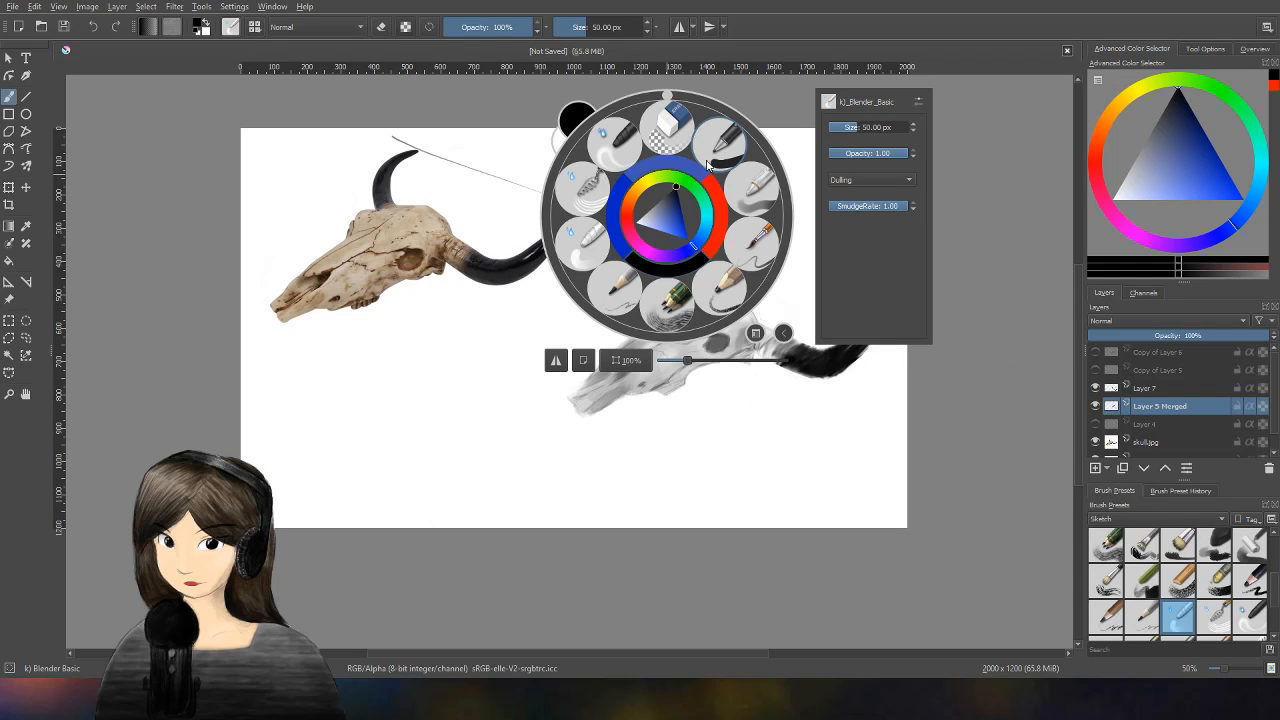
{"action": "left_click", "coordinate": [683, 100]}
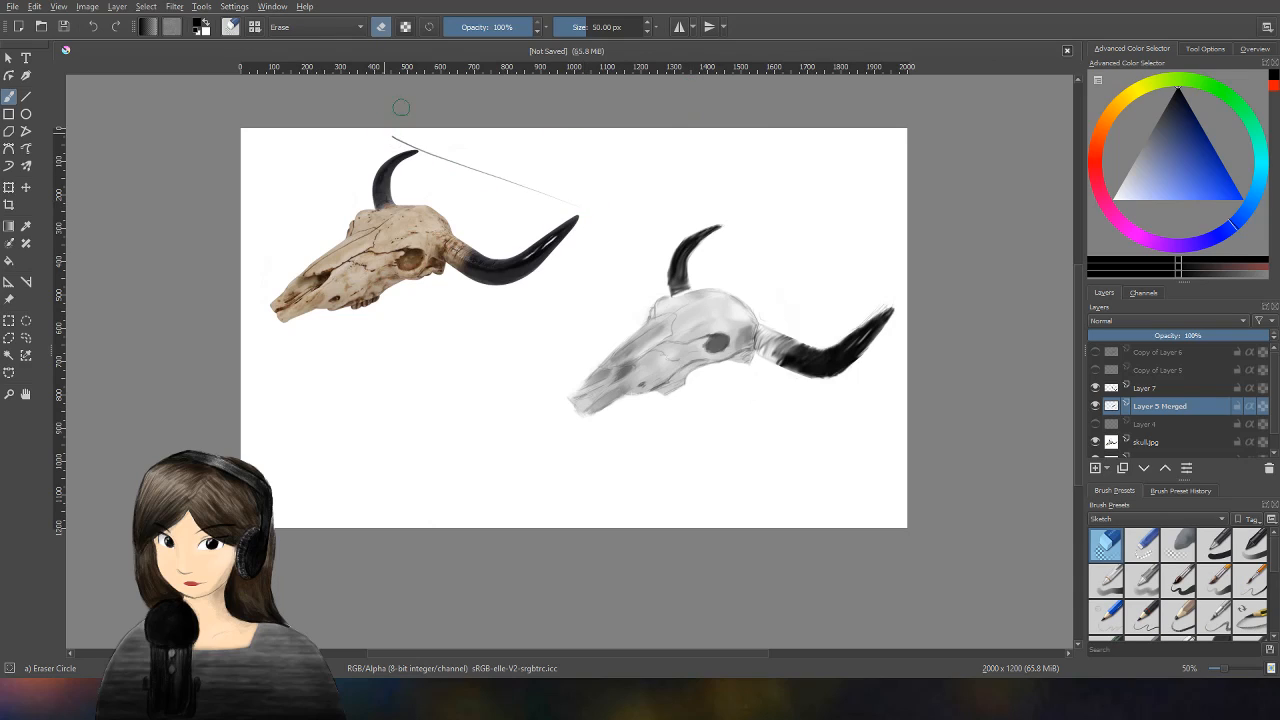
{"action": "left_click", "coordinate": [1152, 388]}
{"action": "left_click_drag", "start_coordinate": [566, 200], "coordinate": [395, 136]}
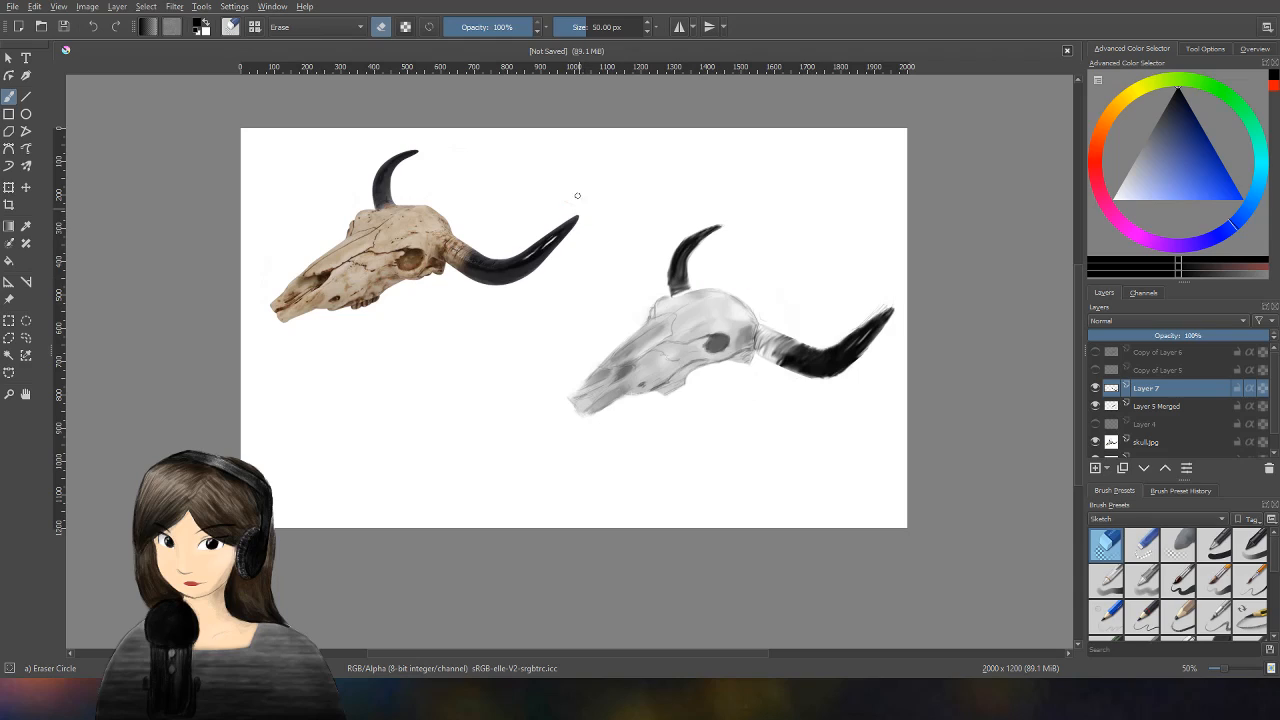
{"action": "mouse_move", "coordinate": [675, 266]}
{"action": "left_mouse_down"}
{"action": "mouse_move", "coordinate": [546, 209]}
{"action": "mouse_move", "coordinate": [834, 303]}
{"action": "mouse_move", "coordinate": [765, 320]}
{"action": "left_mouse_up"}
{"action": "left_click", "coordinate": [1145, 406]}
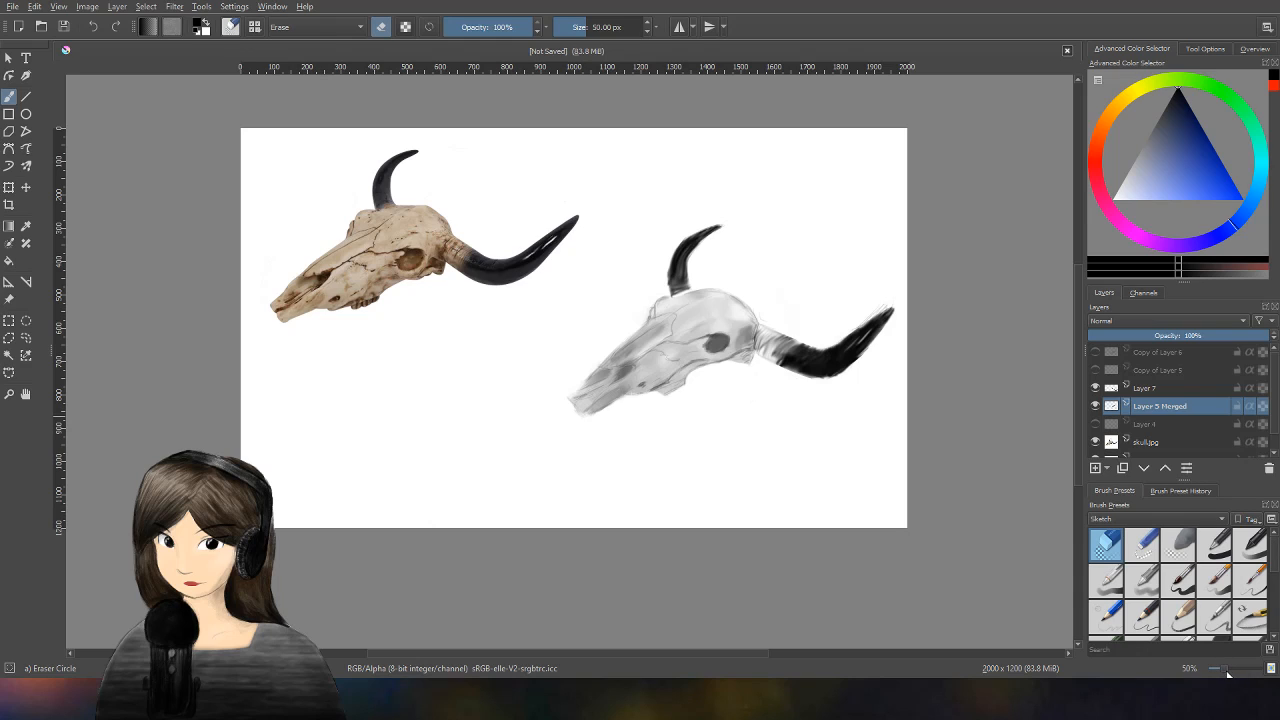
Duplicate Layer 7 as a backup and hide the copy
{"action": "left_click_drag", "start_coordinate": [1226, 673], "coordinate": [1227, 673]}
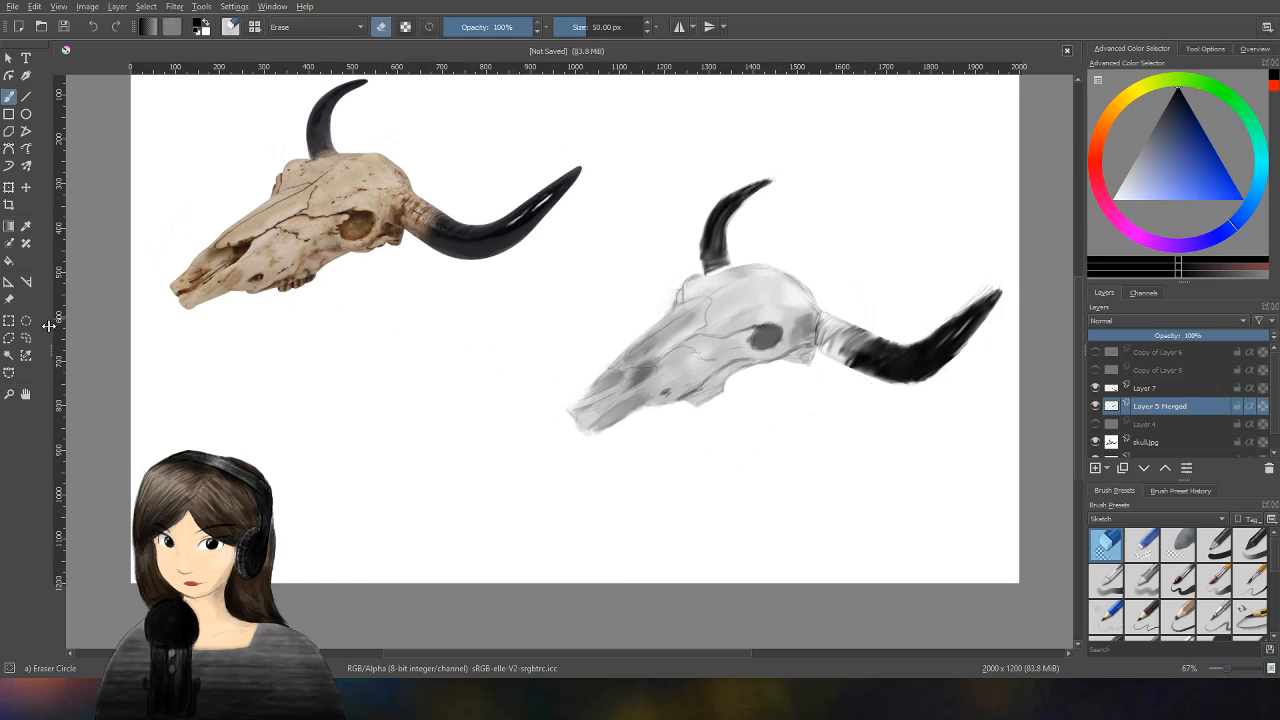
{"action": "left_click", "coordinate": [8, 320]}
{"action": "left_click", "coordinate": [1180, 391]}
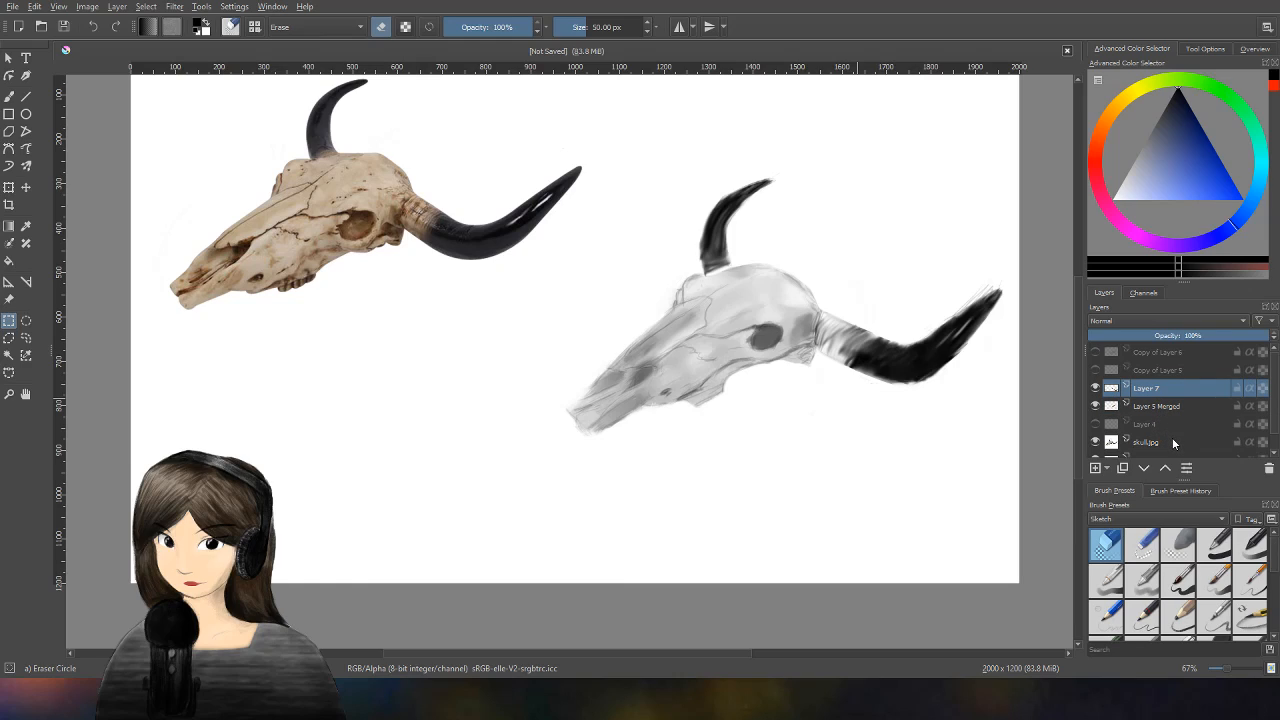
{"action": "left_click", "coordinate": [1122, 467]}
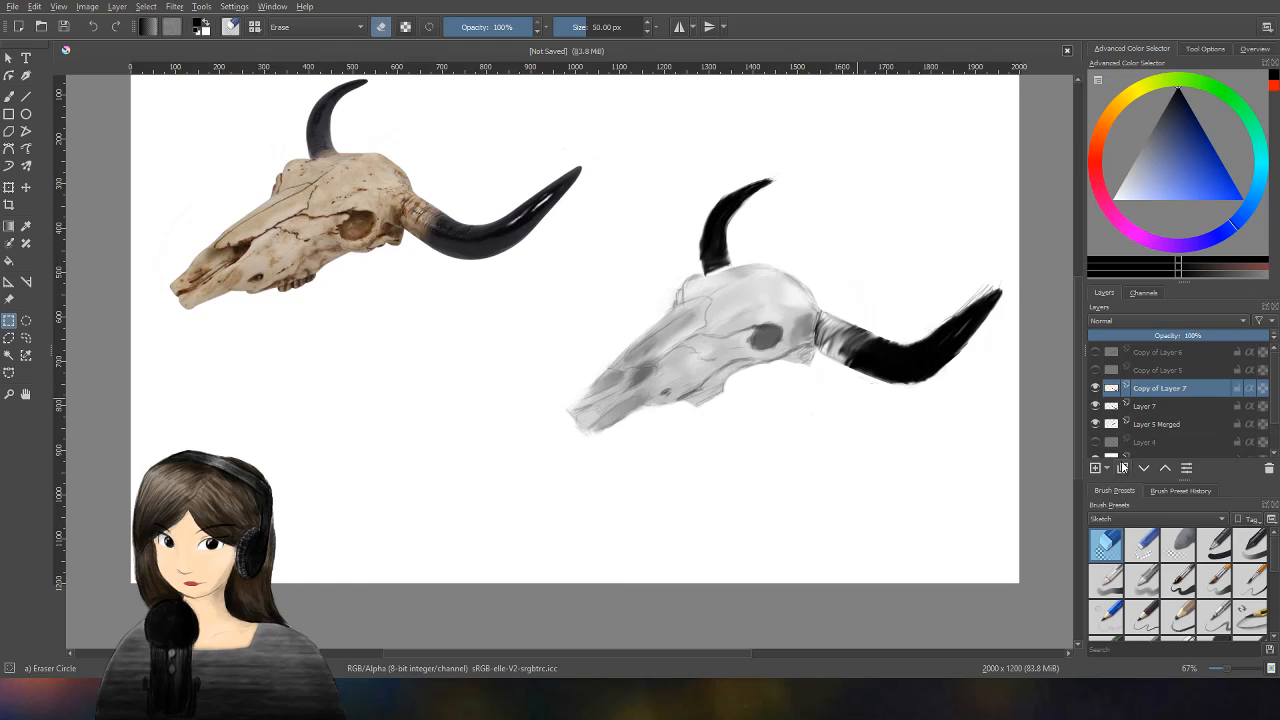
{"action": "left_click", "coordinate": [1096, 389]}
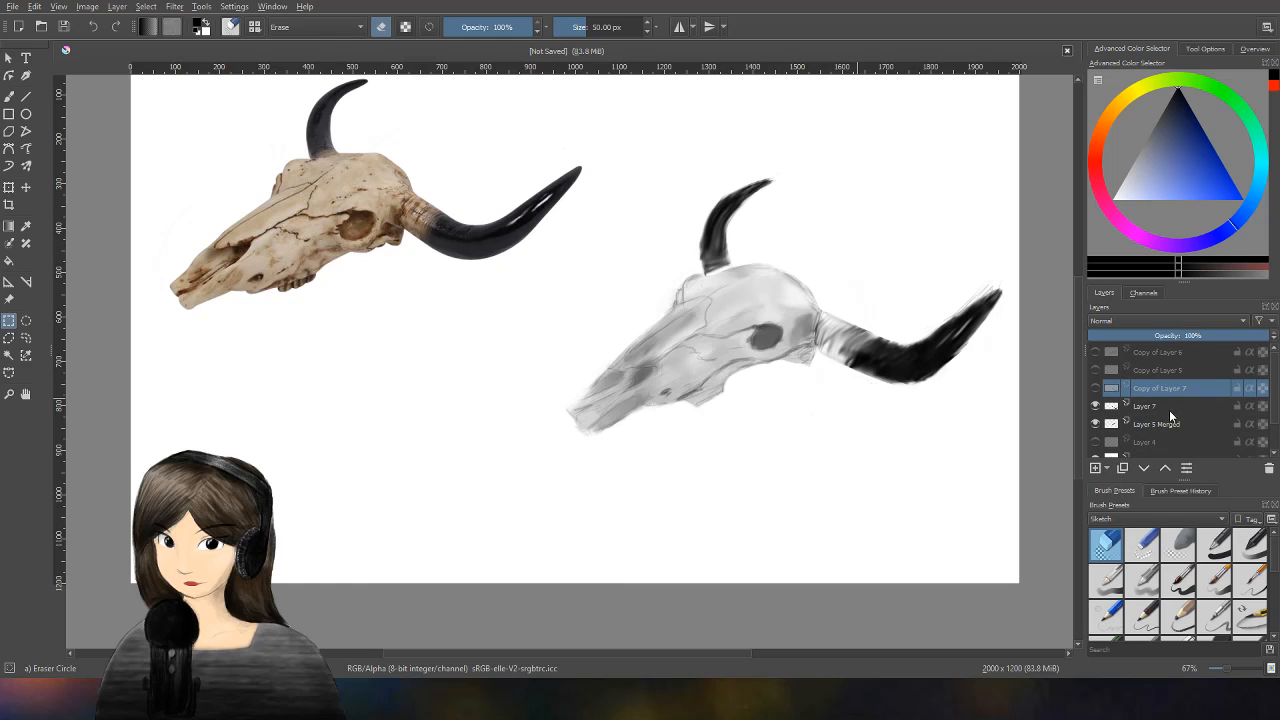
Merge Layer 7 and Layer 5 Merged into a single layer
{"action": "left_click", "coordinate": [1172, 413]}
{"action": "left_click", "coordinate": [1176, 426], "text": "ctrl"}
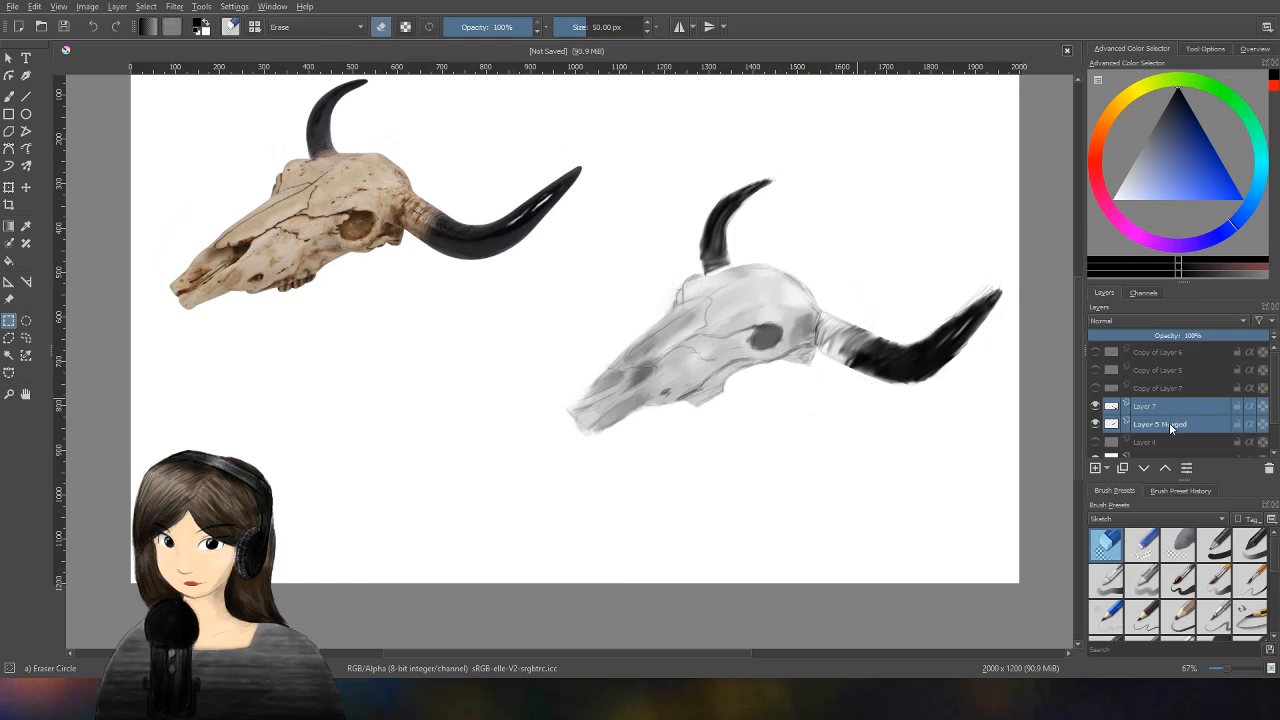
{"action": "key", "text": "ctrl+e"}
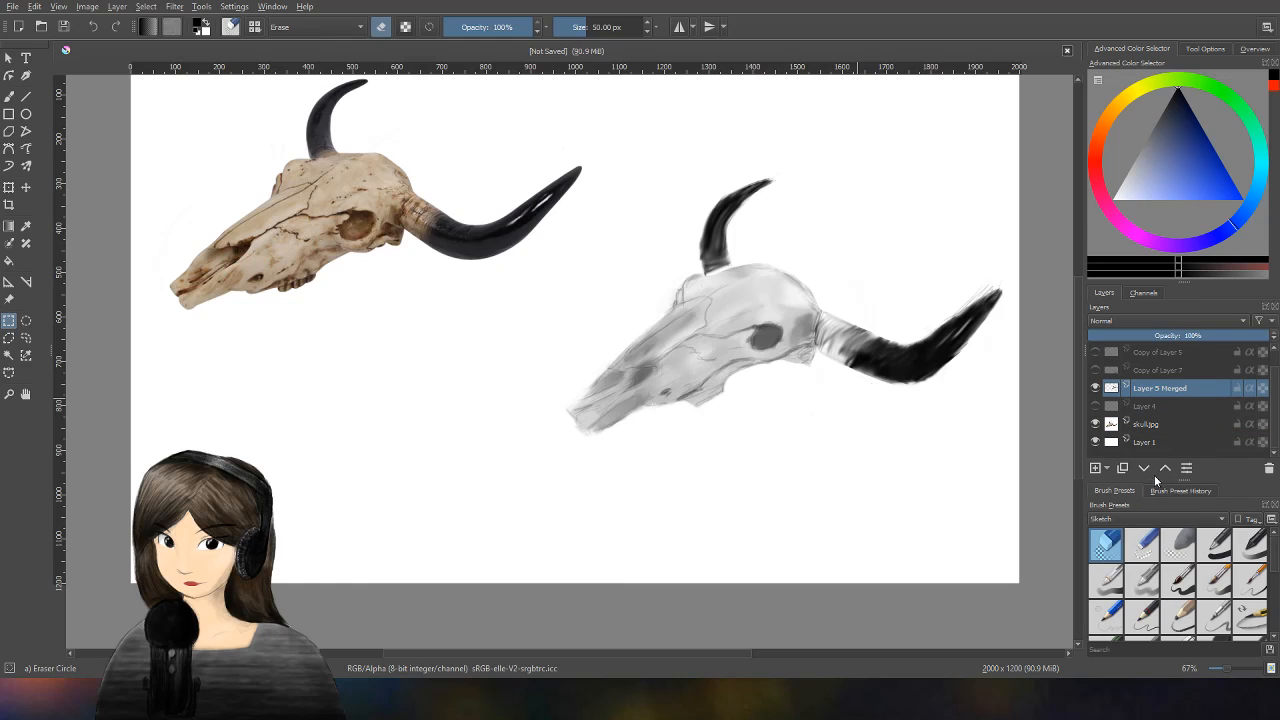
Select the whole drawn skull with a rectangular selection, scale it down slightly, move it closer below the reference photo, and apply the transformation
{"action": "mouse_move", "coordinate": [551, 106]}
{"action": "left_mouse_down"}
{"action": "mouse_move", "coordinate": [909, 446]}
{"action": "mouse_move", "coordinate": [1000, 486]}
{"action": "mouse_move", "coordinate": [1030, 484]}
{"action": "left_mouse_up"}
{"action": "left_click", "coordinate": [9, 187]}
{"action": "mouse_move", "coordinate": [828, 420]}
{"action": "left_mouse_down"}
{"action": "mouse_move", "coordinate": [612, 402]}
{"action": "mouse_move", "coordinate": [431, 346]}
{"action": "mouse_move", "coordinate": [437, 314]}
{"action": "mouse_move", "coordinate": [461, 370]}
{"action": "mouse_move", "coordinate": [500, 320]}
{"action": "left_mouse_up"}
{"action": "left_click_drag", "start_coordinate": [598, 352], "coordinate": [594, 346]}
{"action": "left_click_drag", "start_coordinate": [428, 300], "coordinate": [778, 406]}
{"action": "left_click_drag", "start_coordinate": [681, 396], "coordinate": [754, 440]}
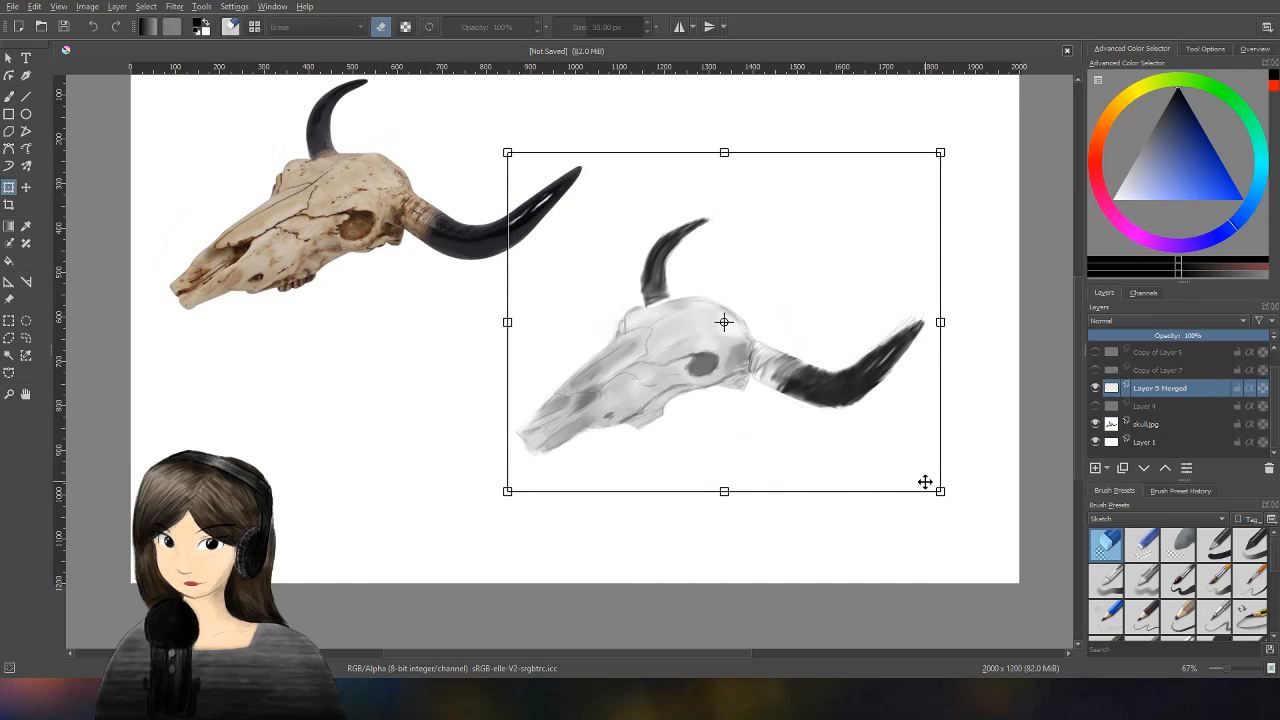
{"action": "key", "text": "Return"}
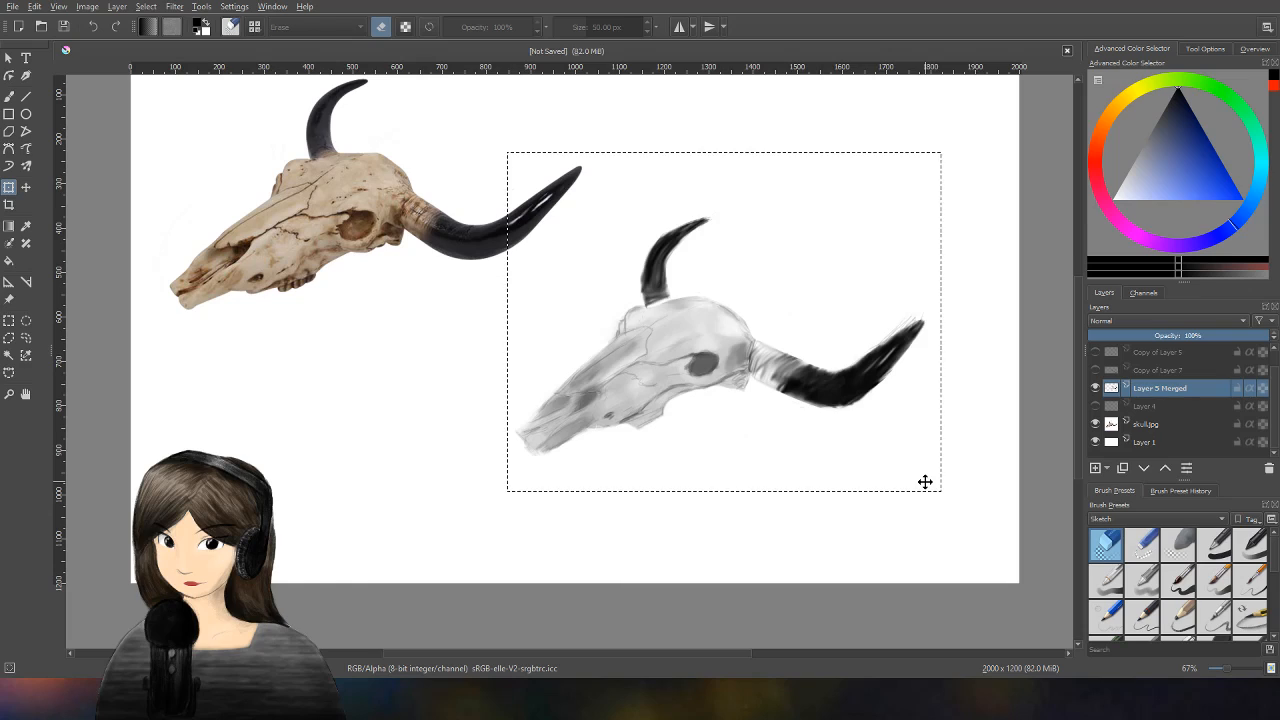
{"action": "left_click", "coordinate": [876, 535]}
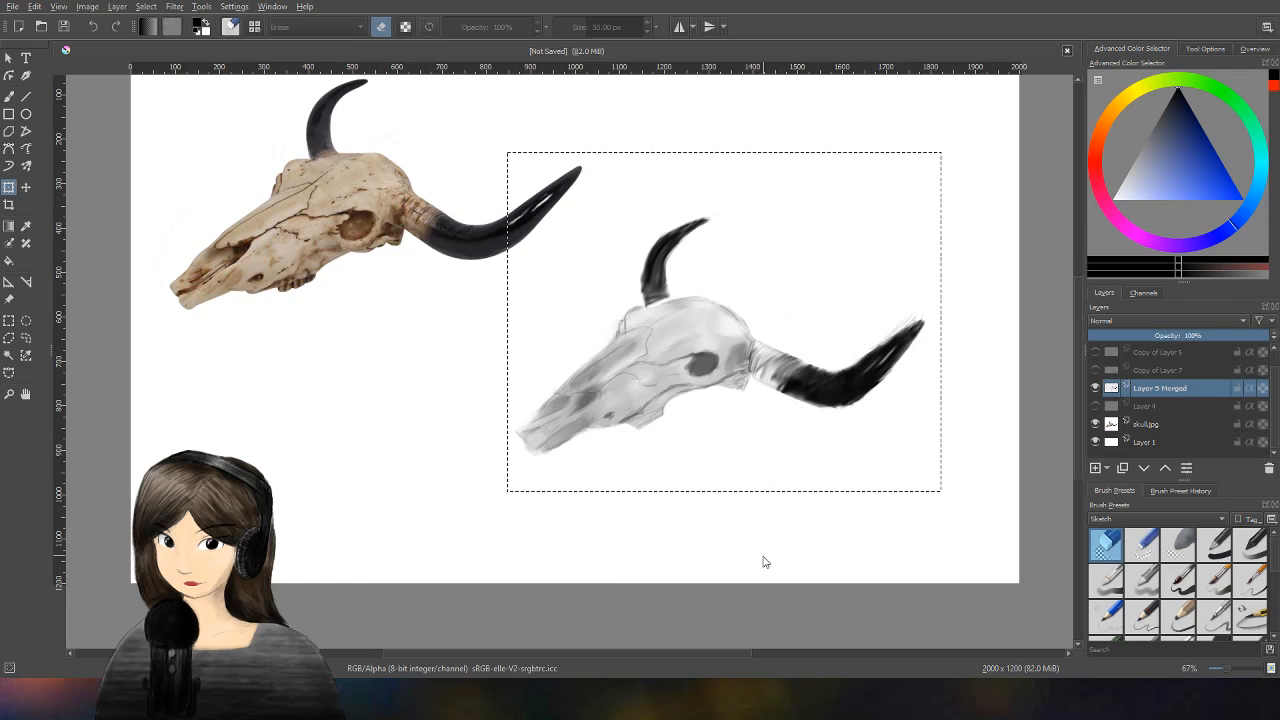
{"action": "left_click", "coordinate": [27, 320]}
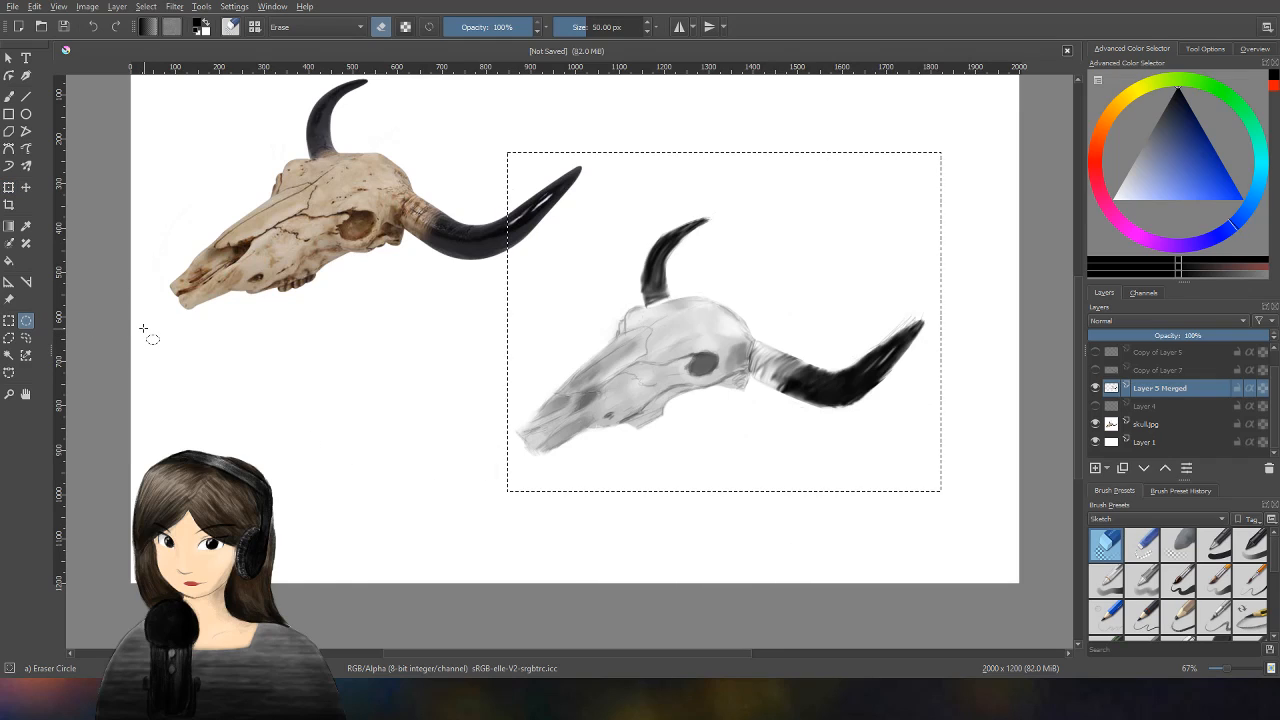